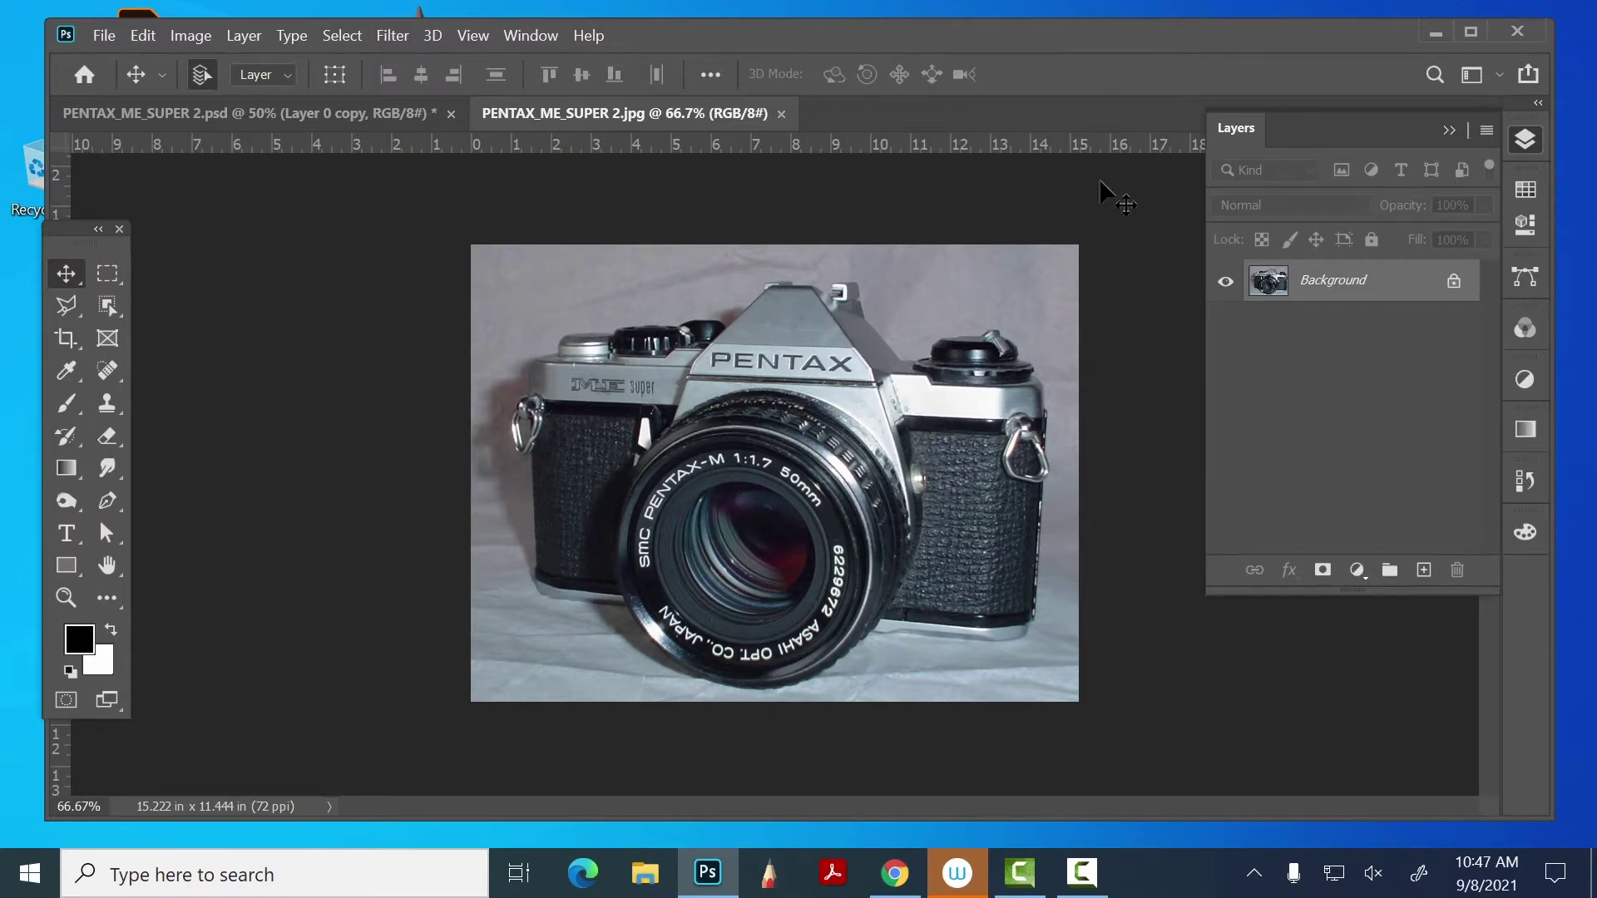
- In PENTAX_ME_SUPER 2.psd, make Layer 8, the shadow layer, Layer 7 and Layer 3 visible
click(340, 109)
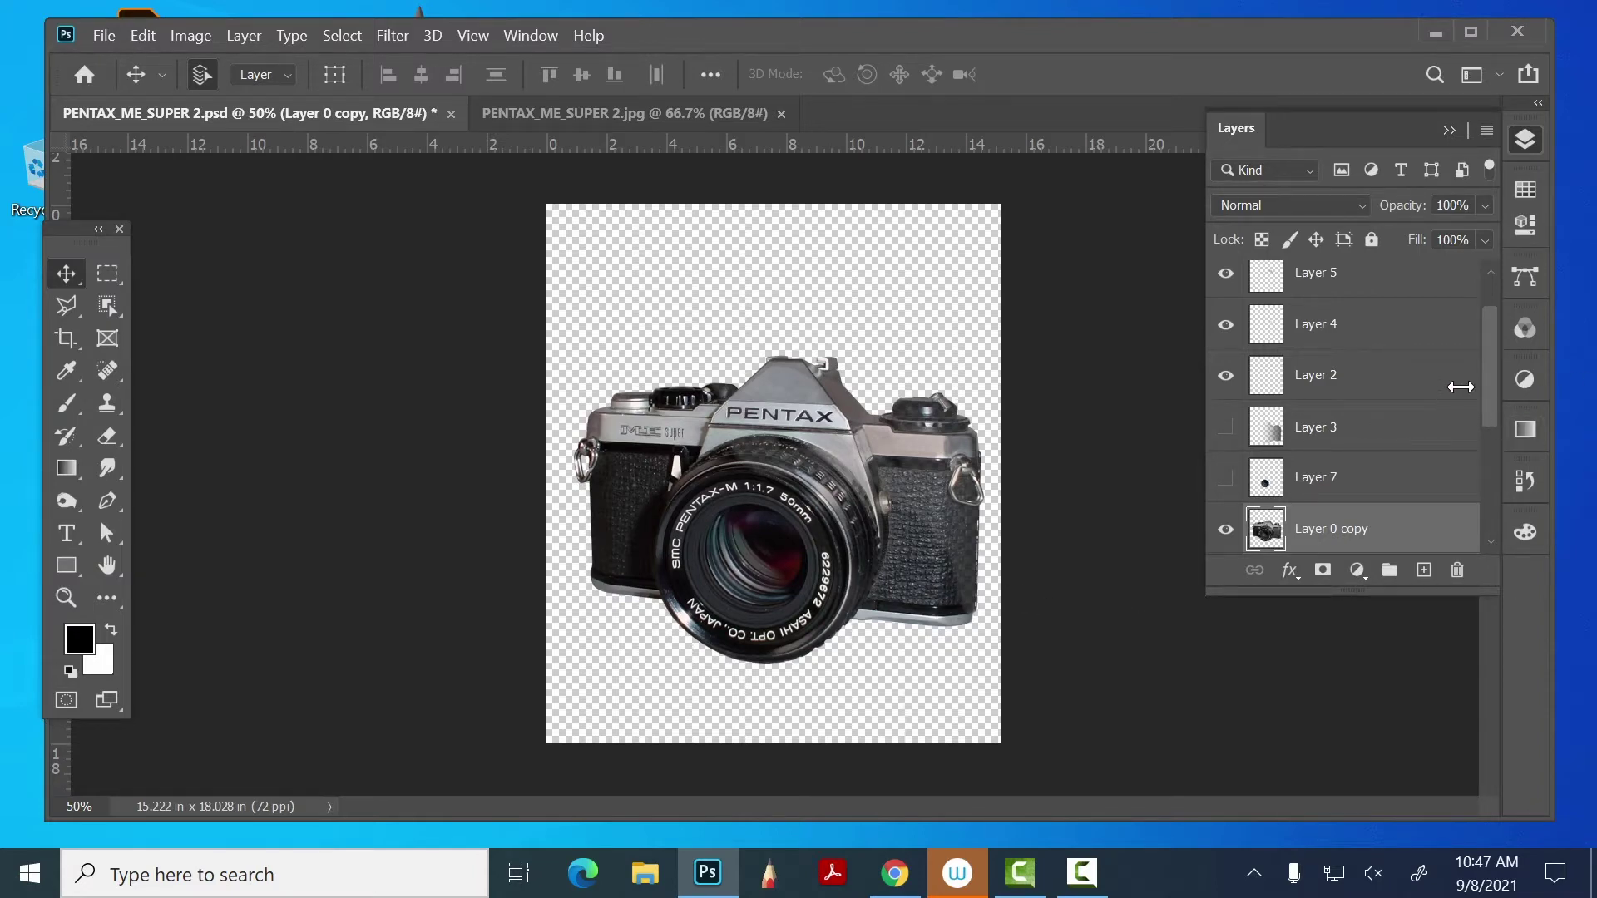
drag(1489, 381, 1482, 522)
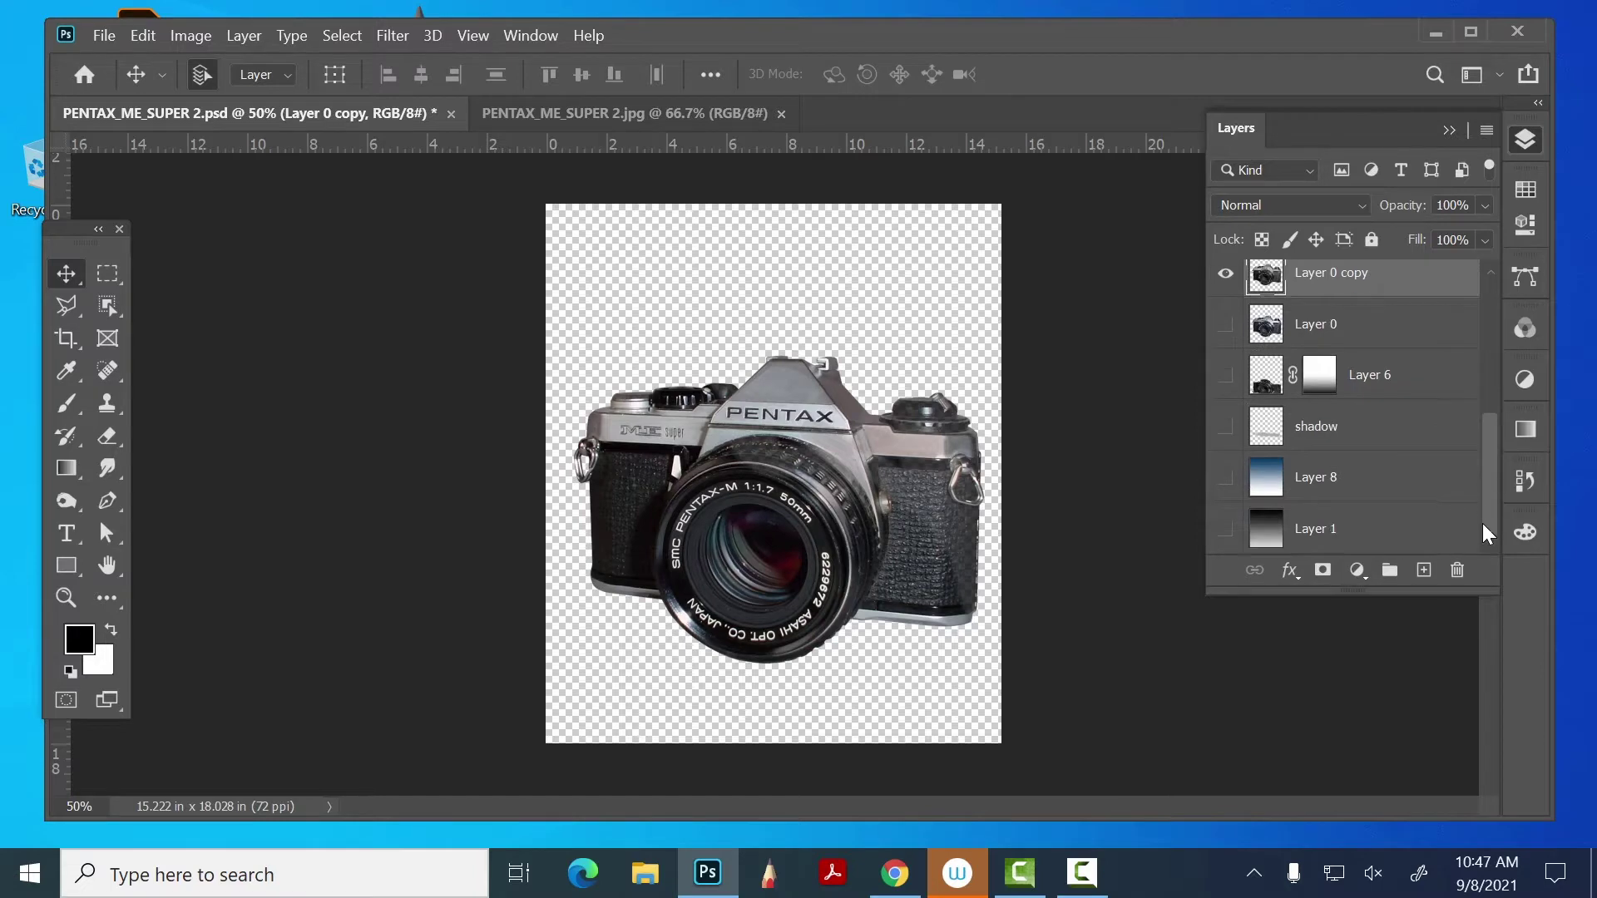
click(1225, 481)
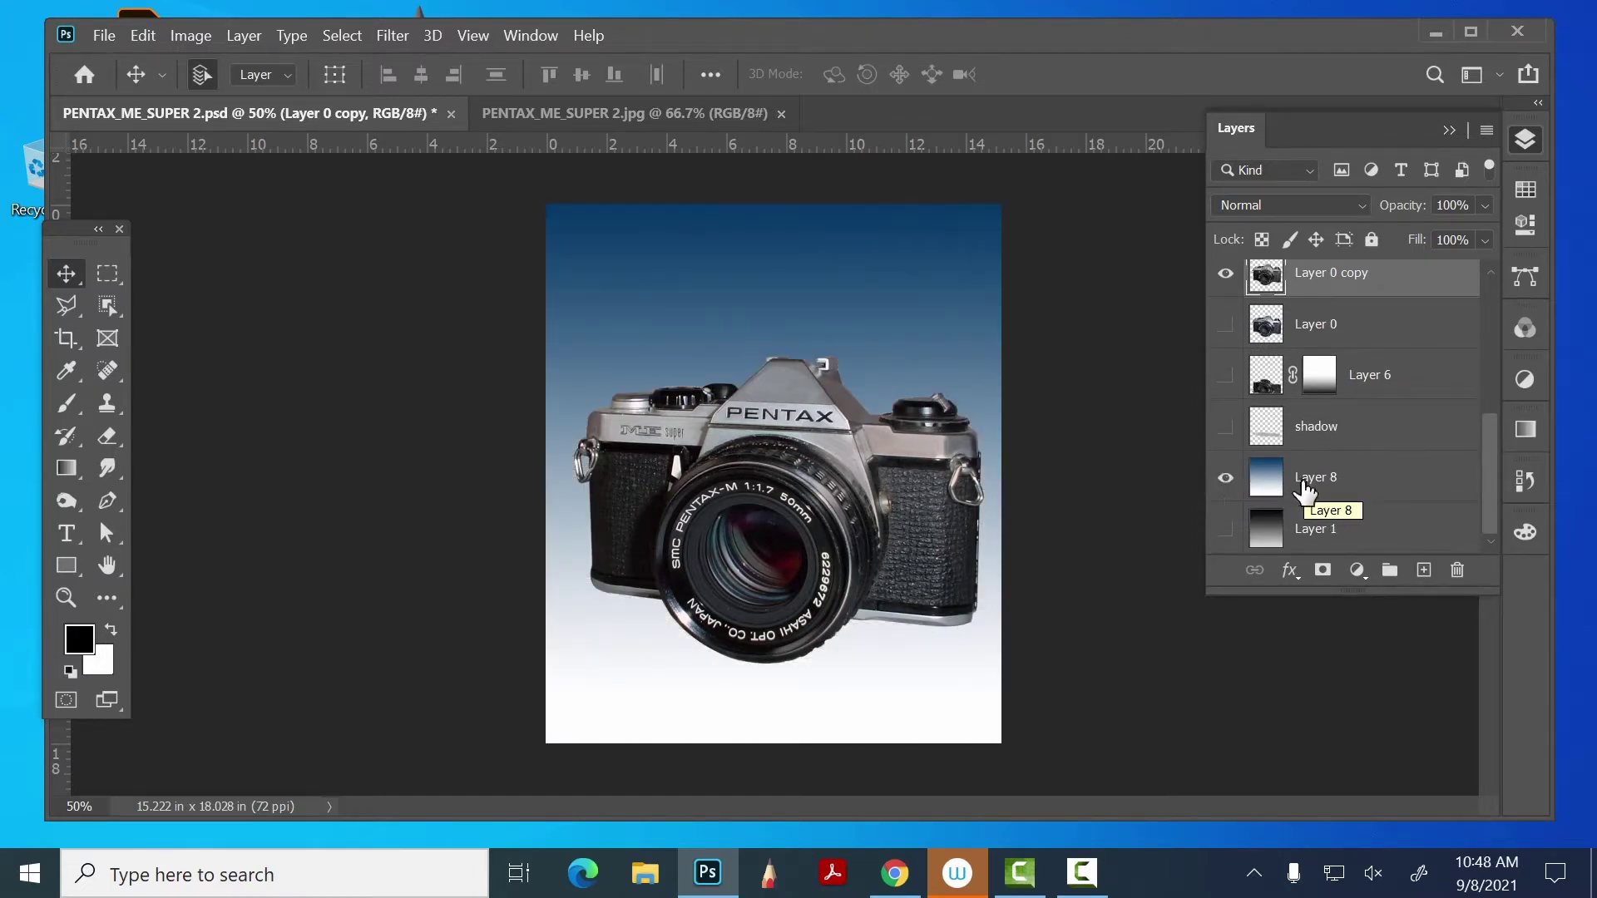
click(1223, 428)
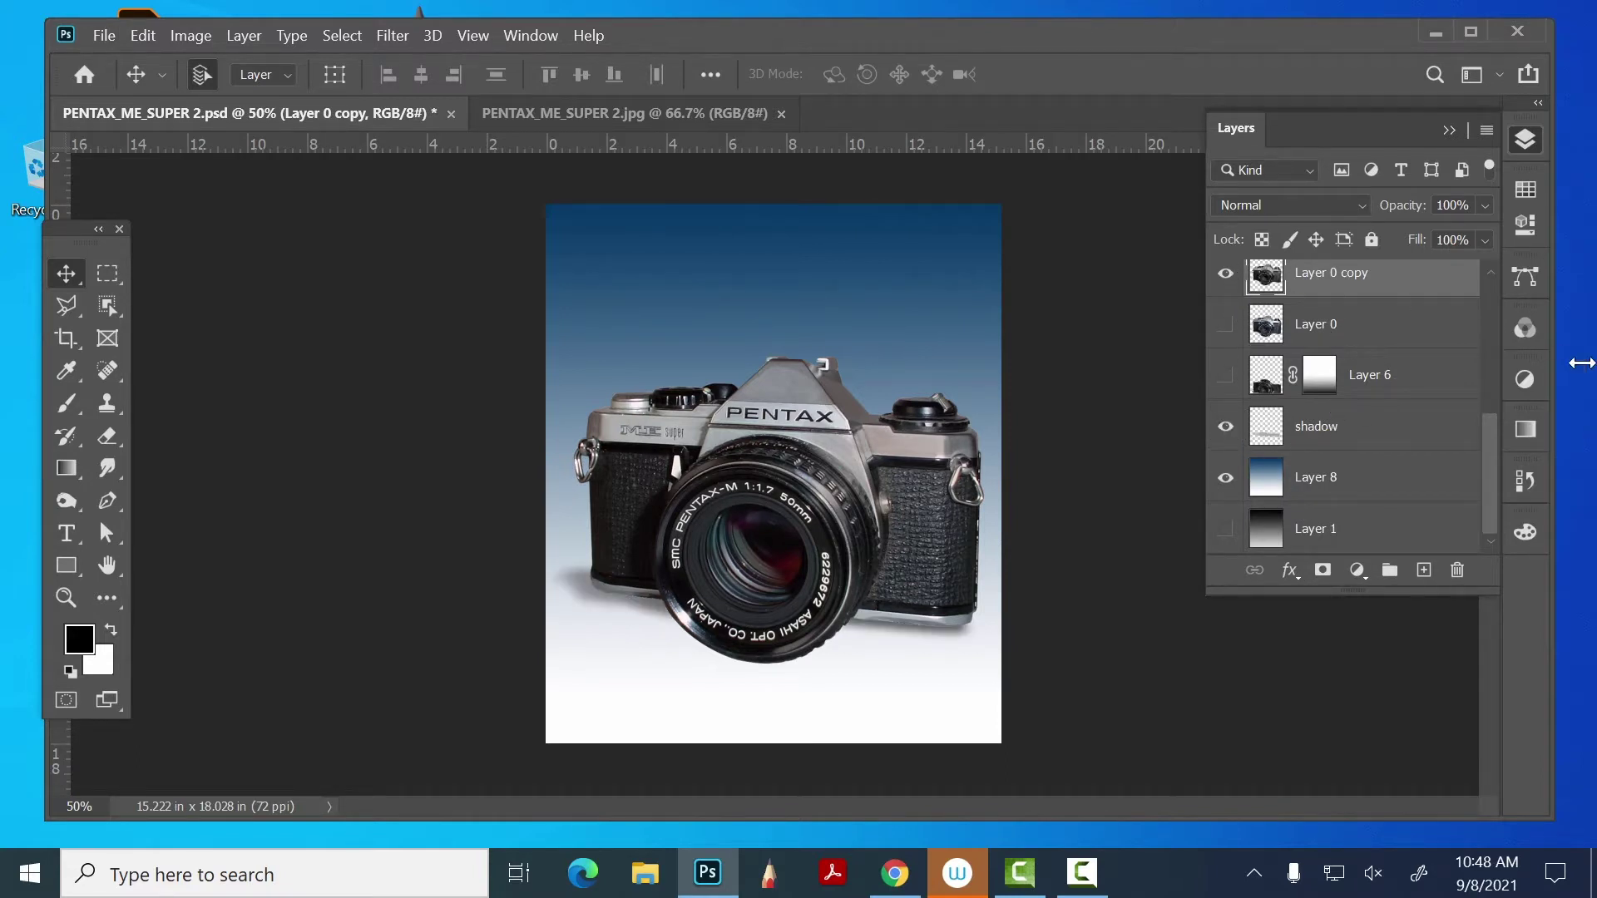
scroll(1482, 449, up, 5)
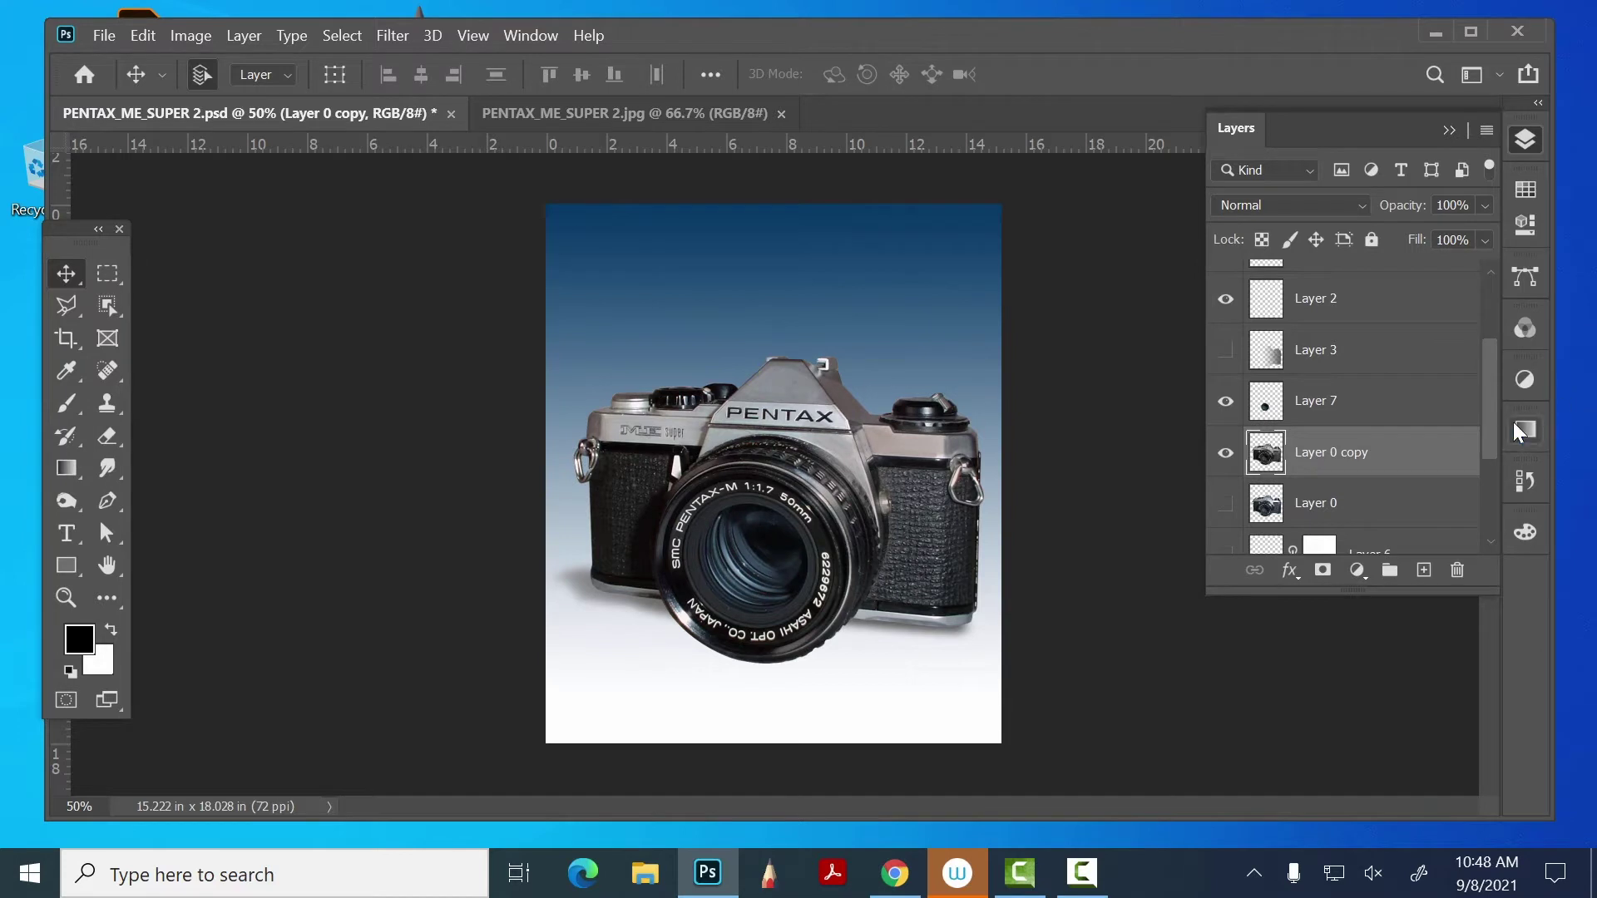
scroll(1490, 403, up, 2)
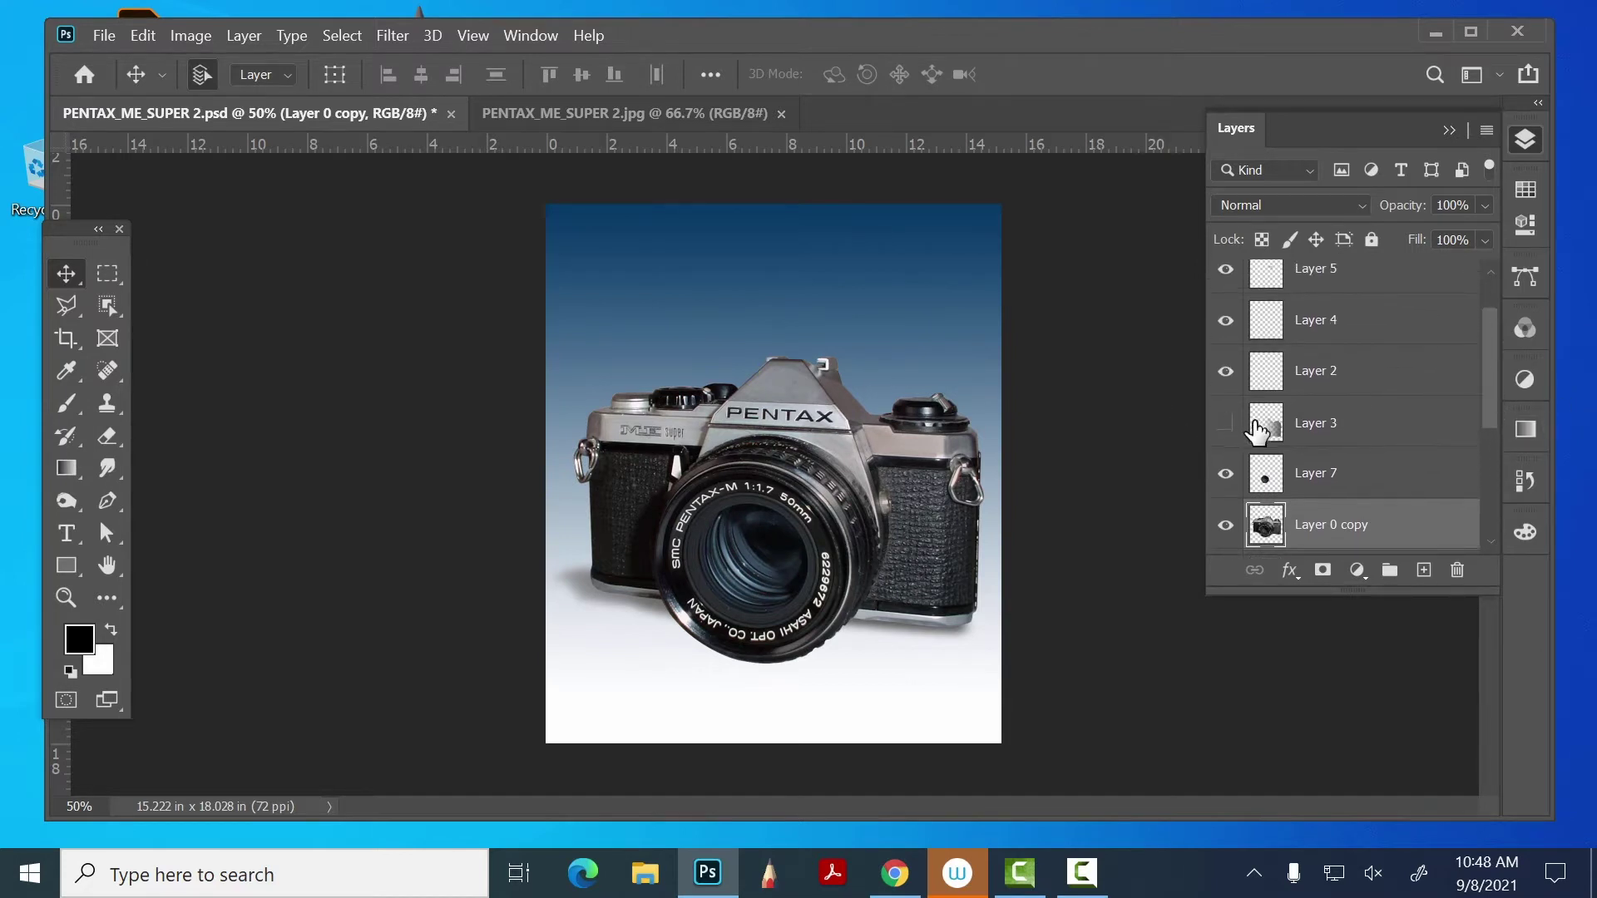
click(1226, 424)
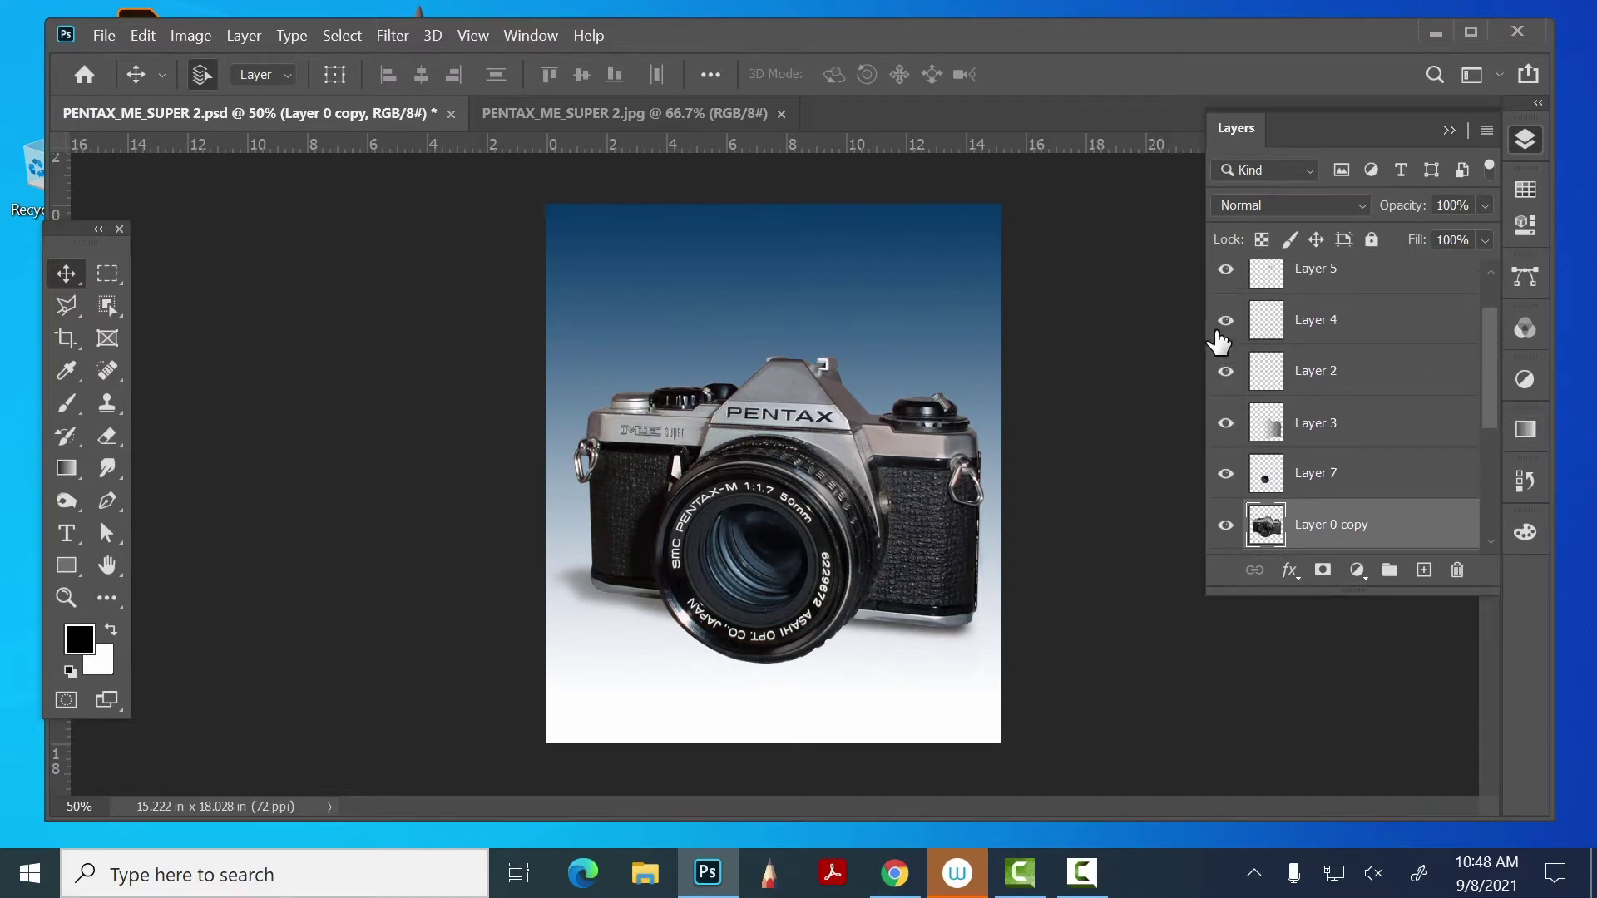
scroll(1484, 364, up, 2)
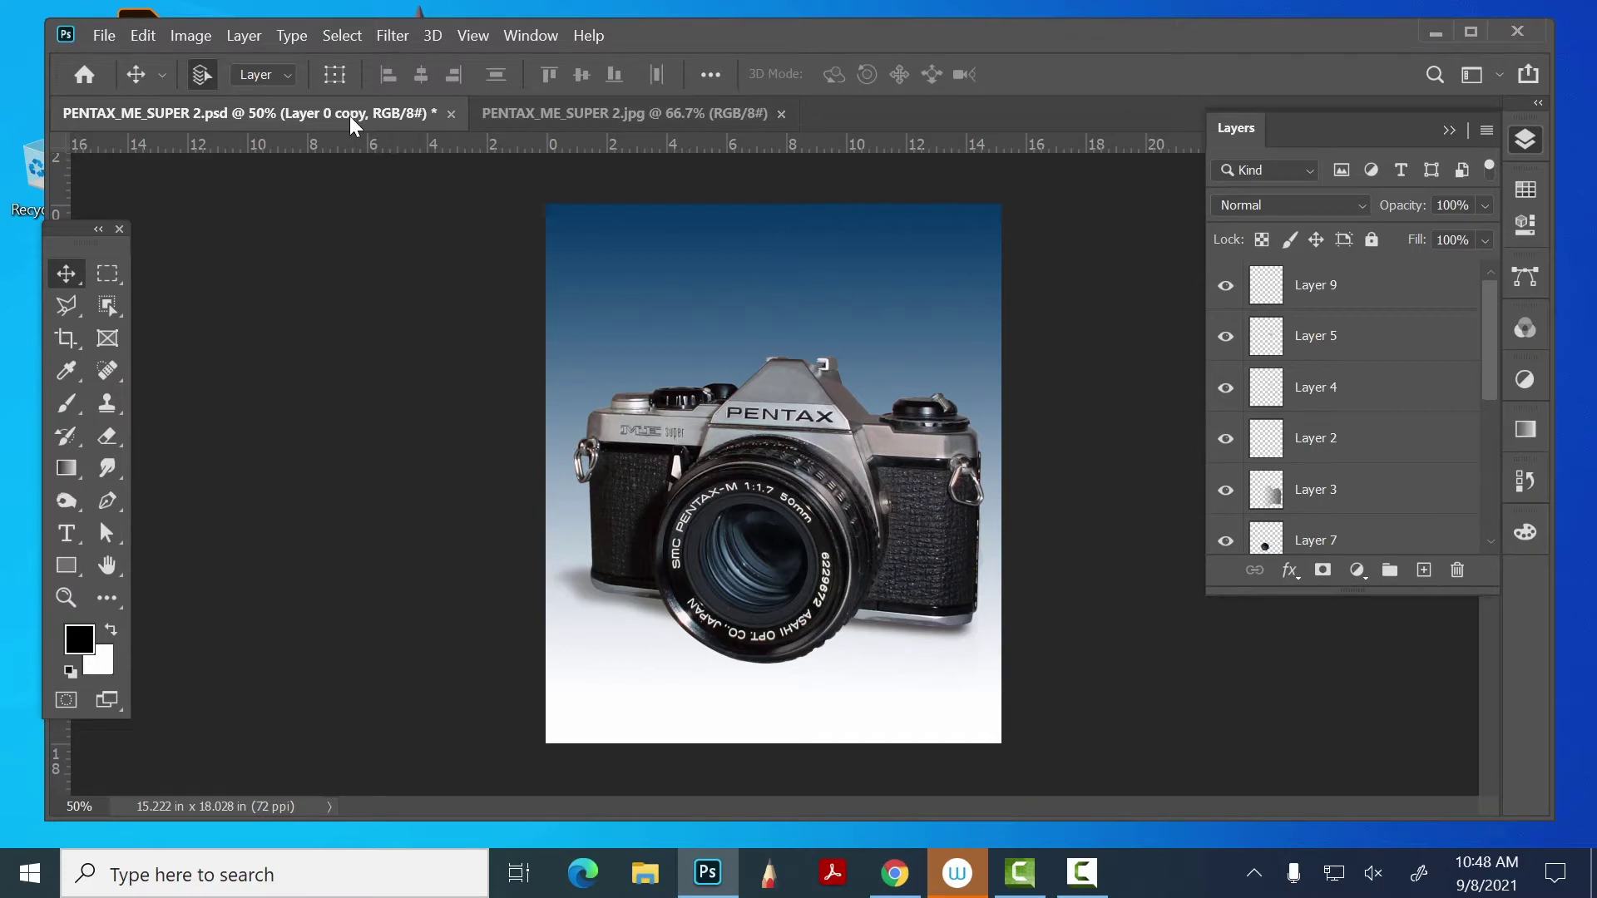
- In PENTAX_ME_SUPER 2.jpg, start a Pen tool path up the left side of the silver dial on top of the camera
click(582, 118)
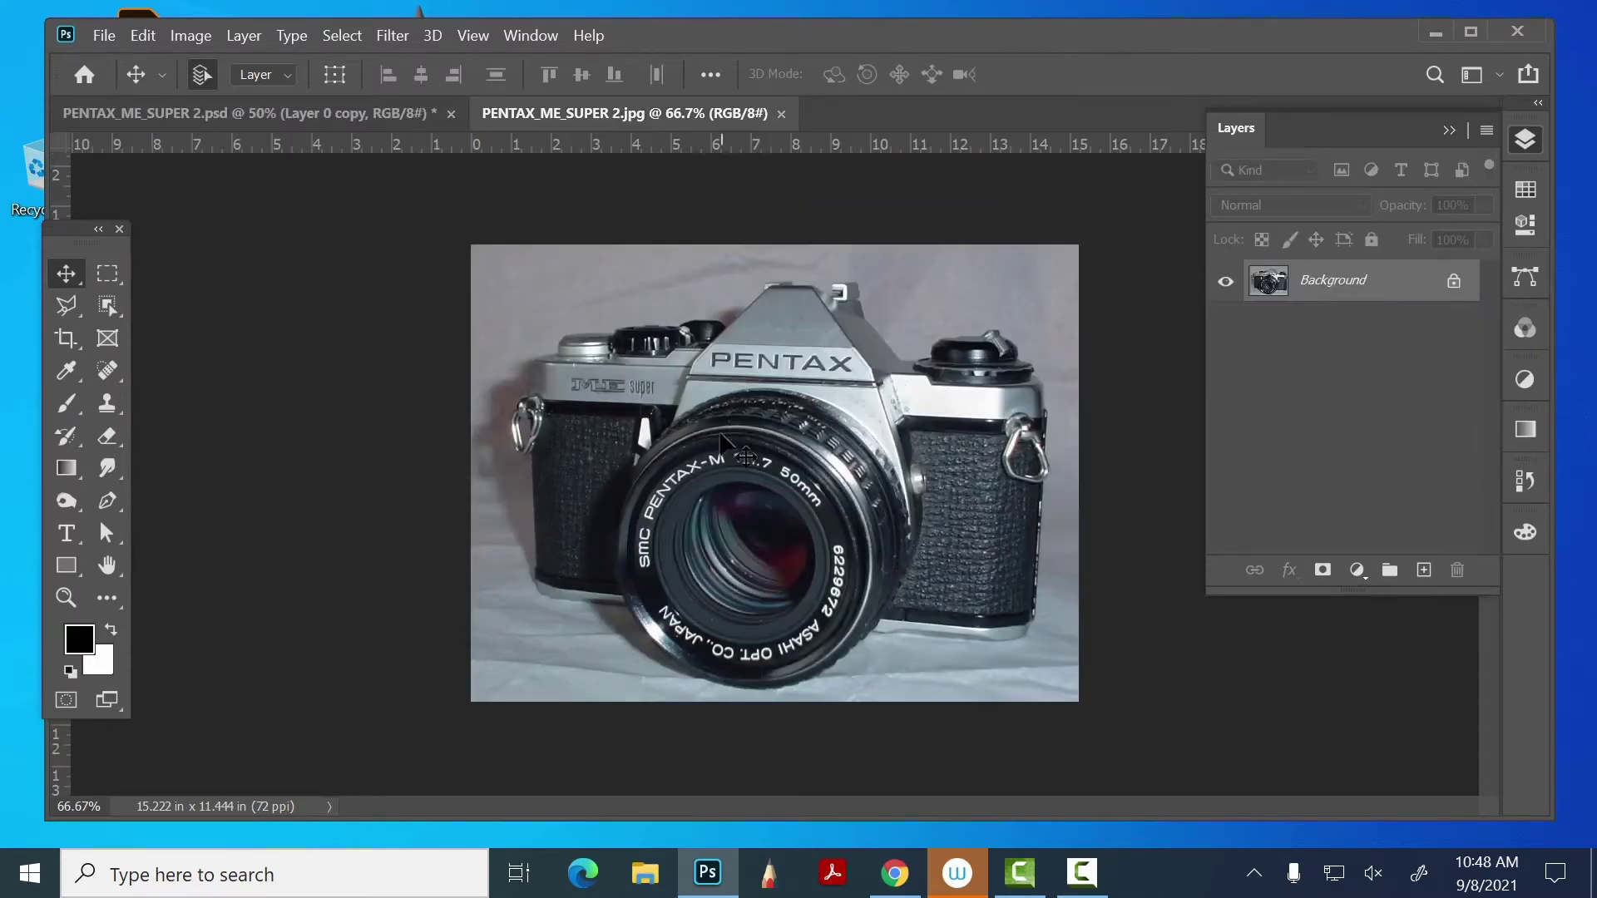
click(67, 597)
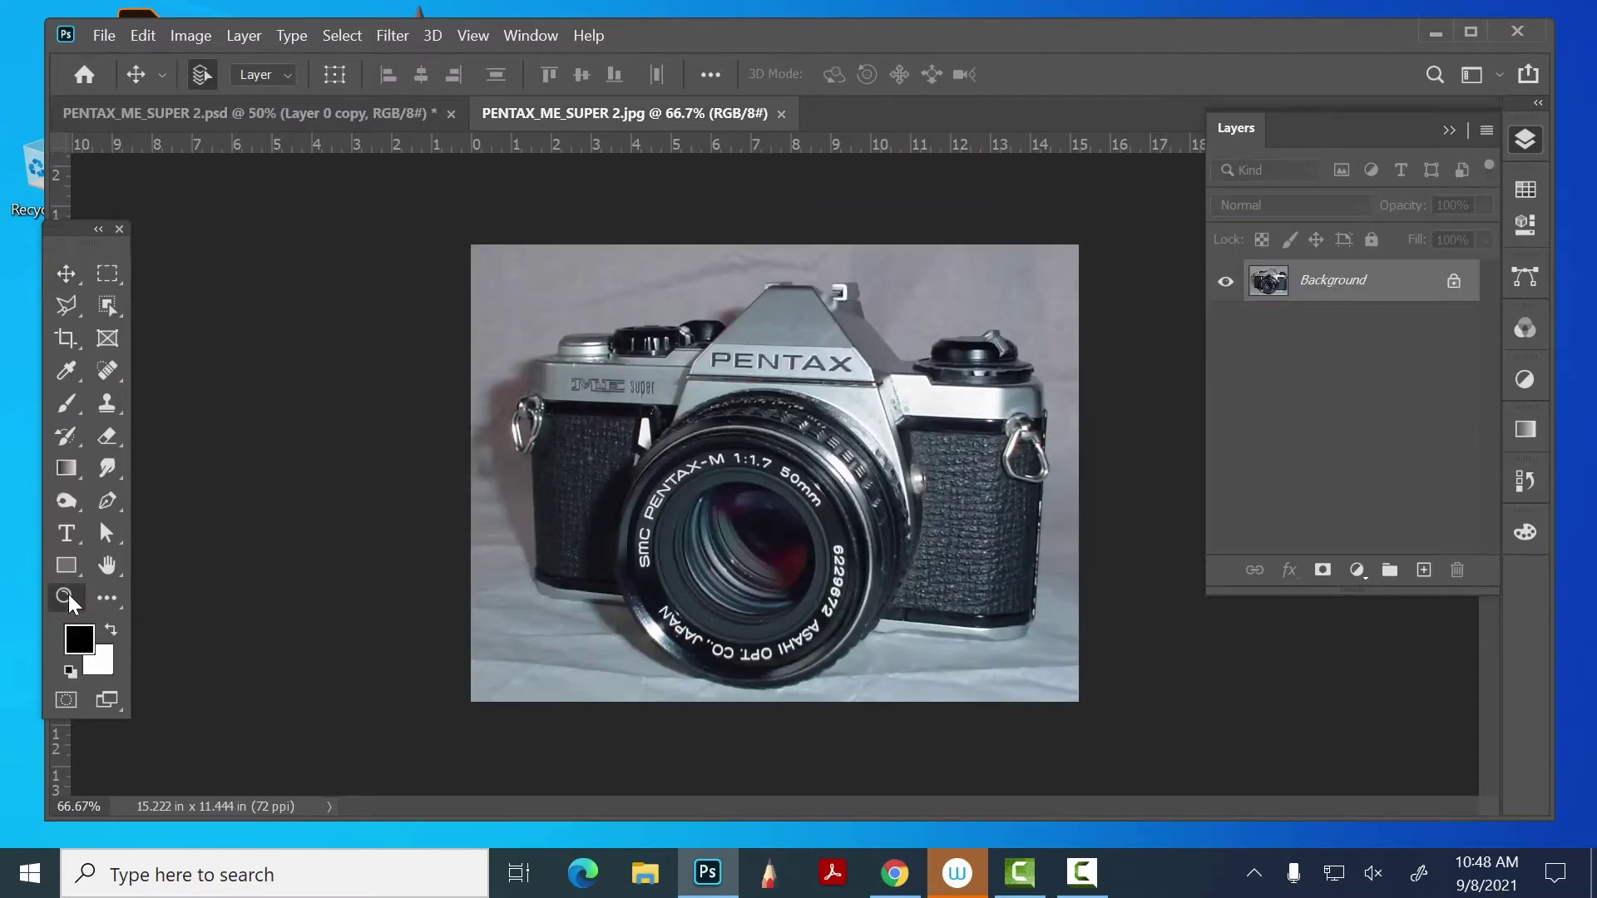
key(ctrl+0)
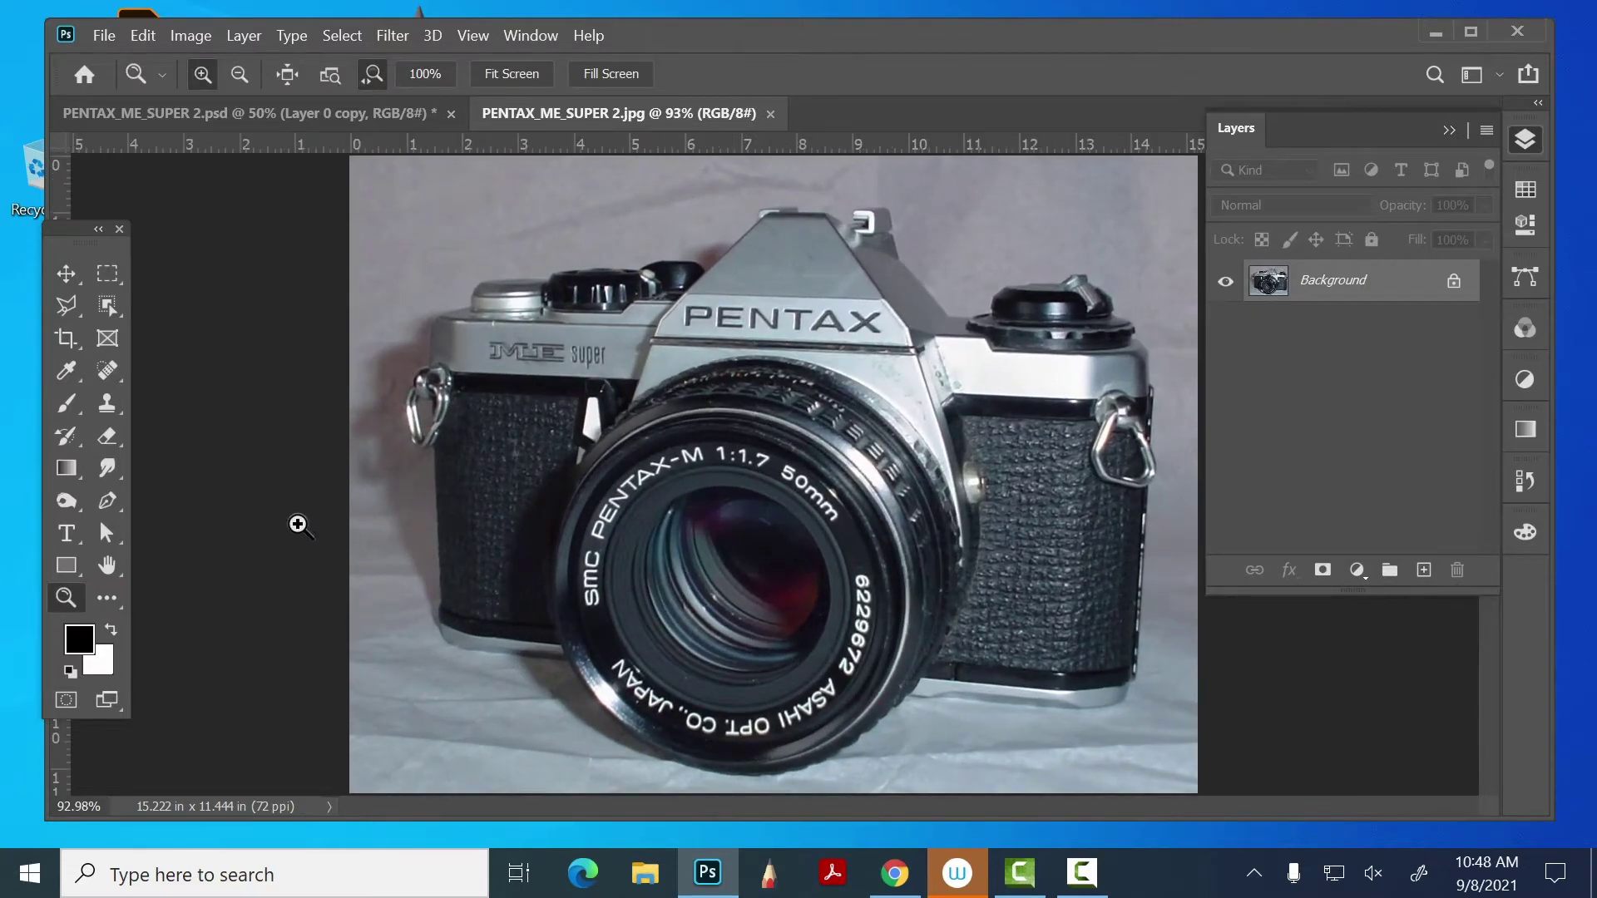
click(109, 497)
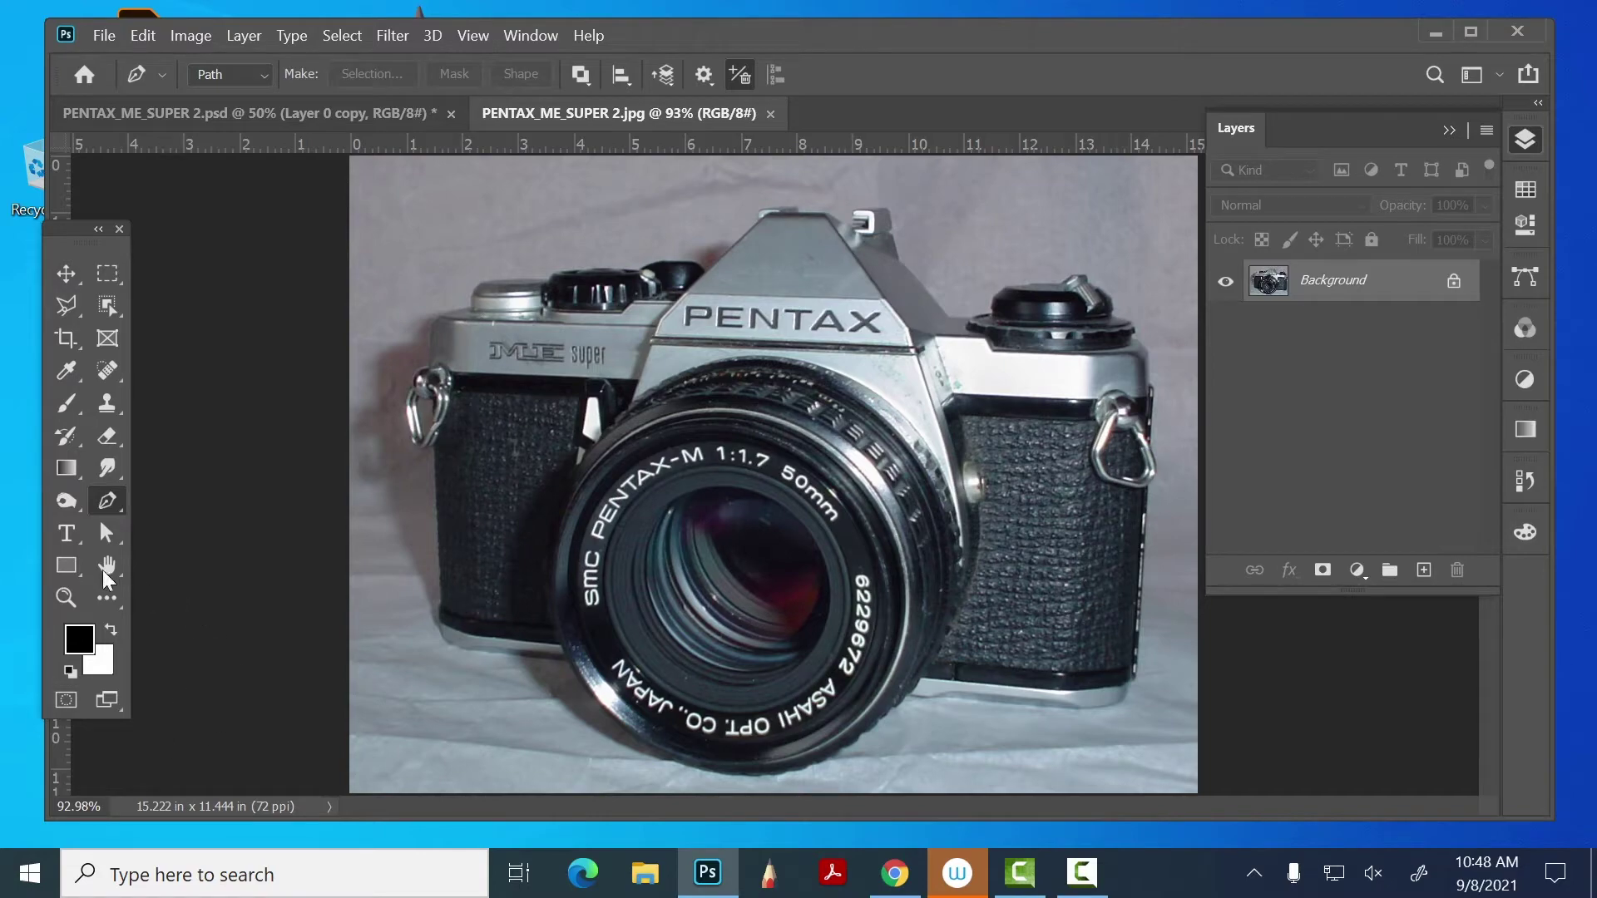
click(66, 597)
click(548, 349)
drag(547, 349, 649, 403)
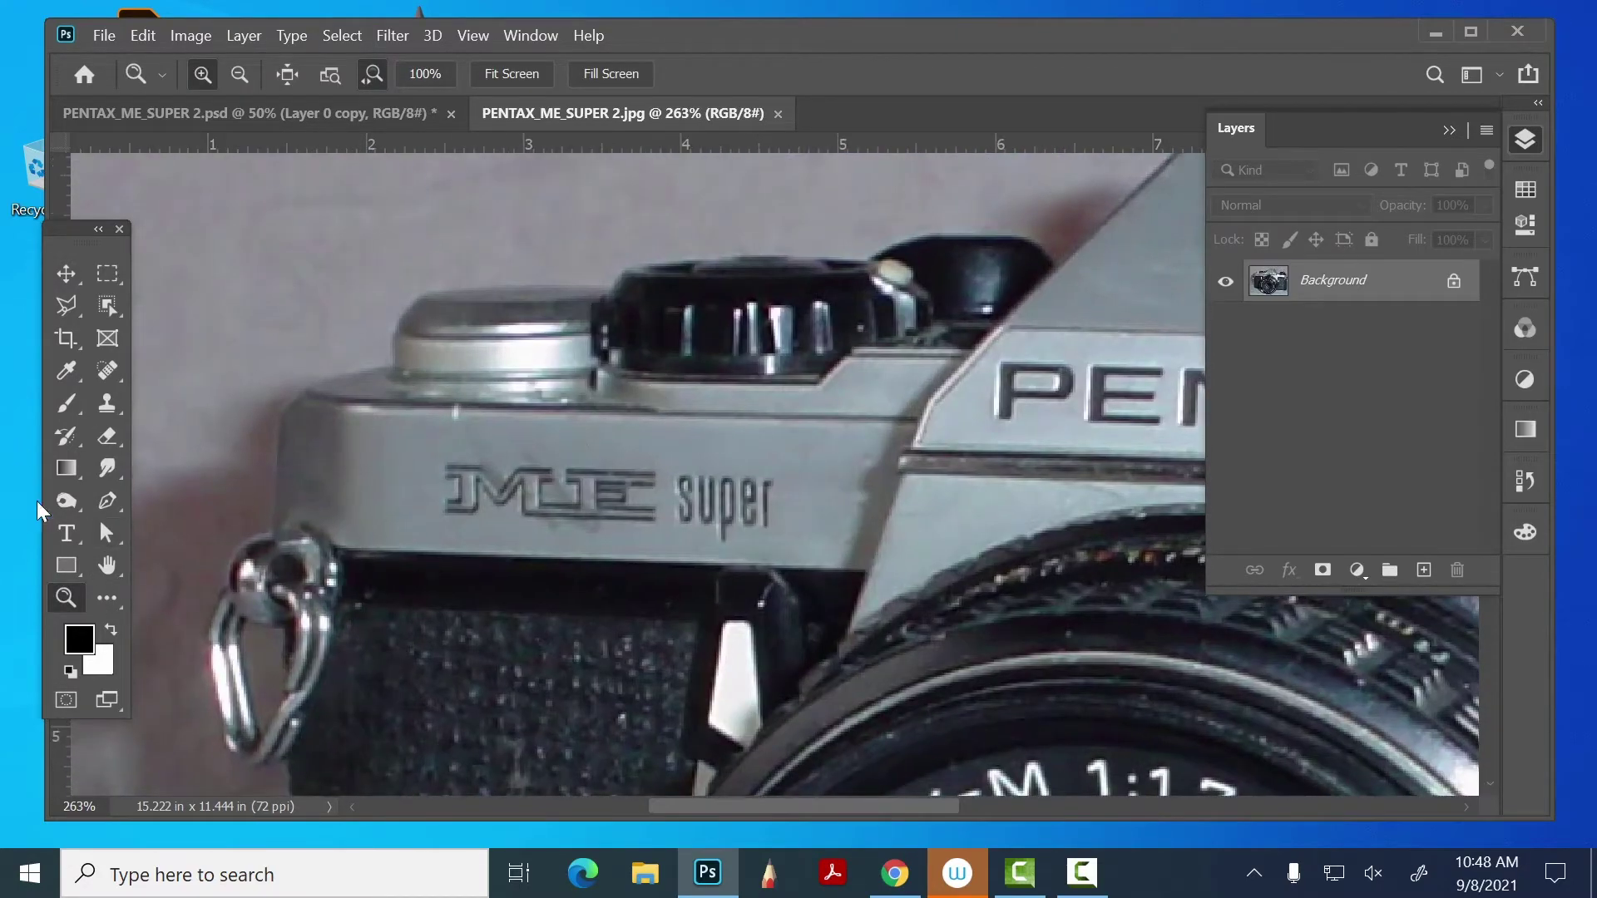
click(108, 500)
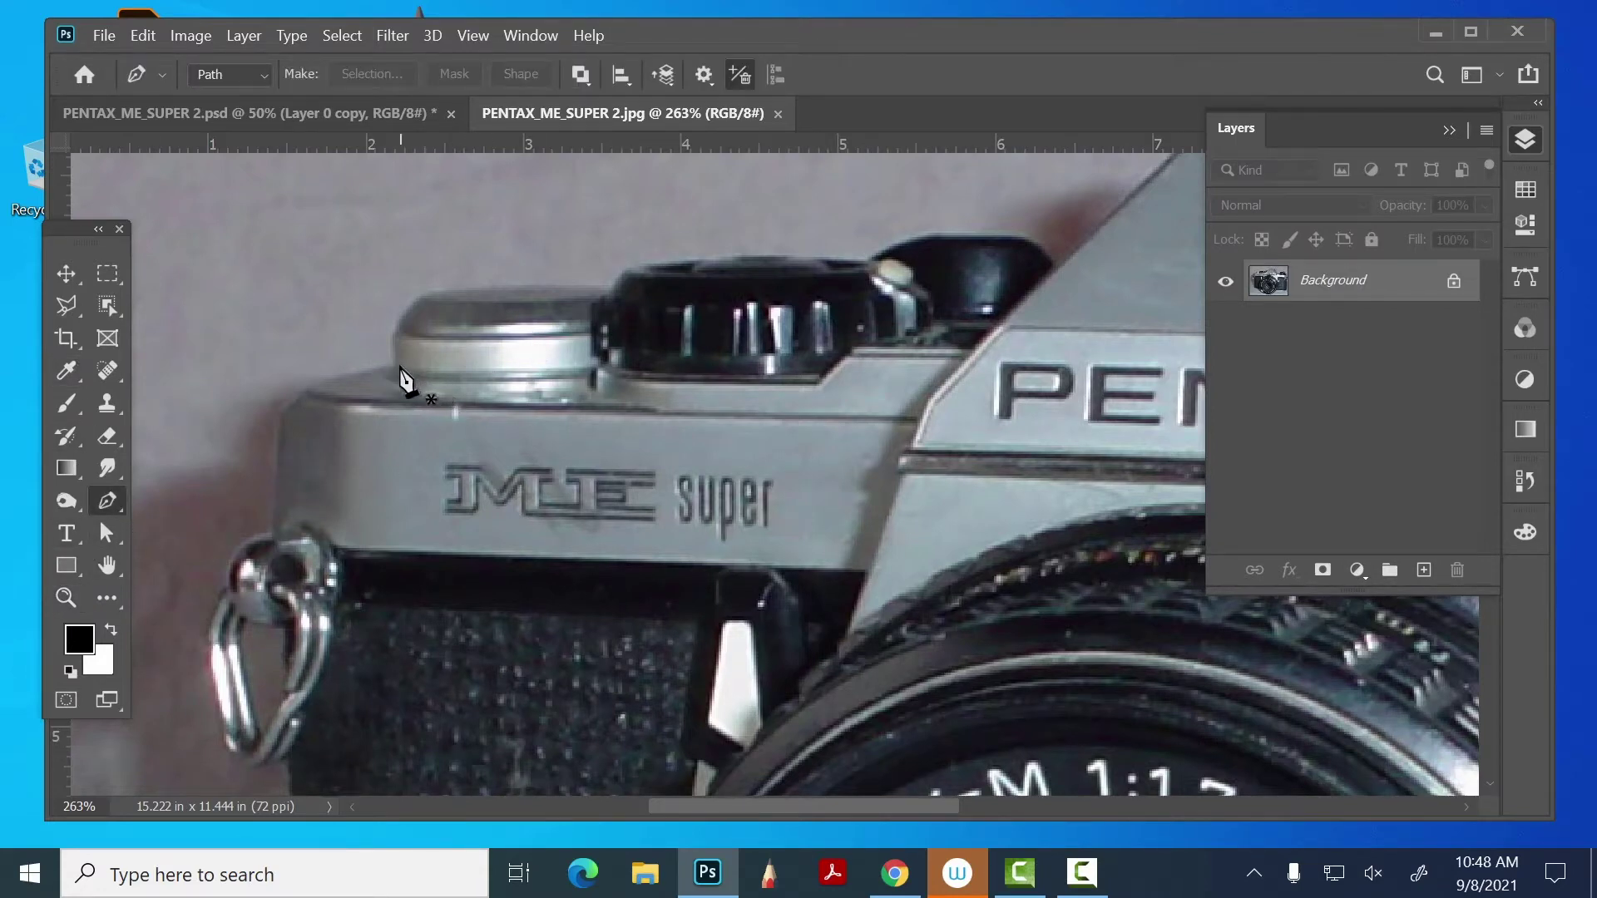
click(392, 366)
drag(395, 327, 402, 316)
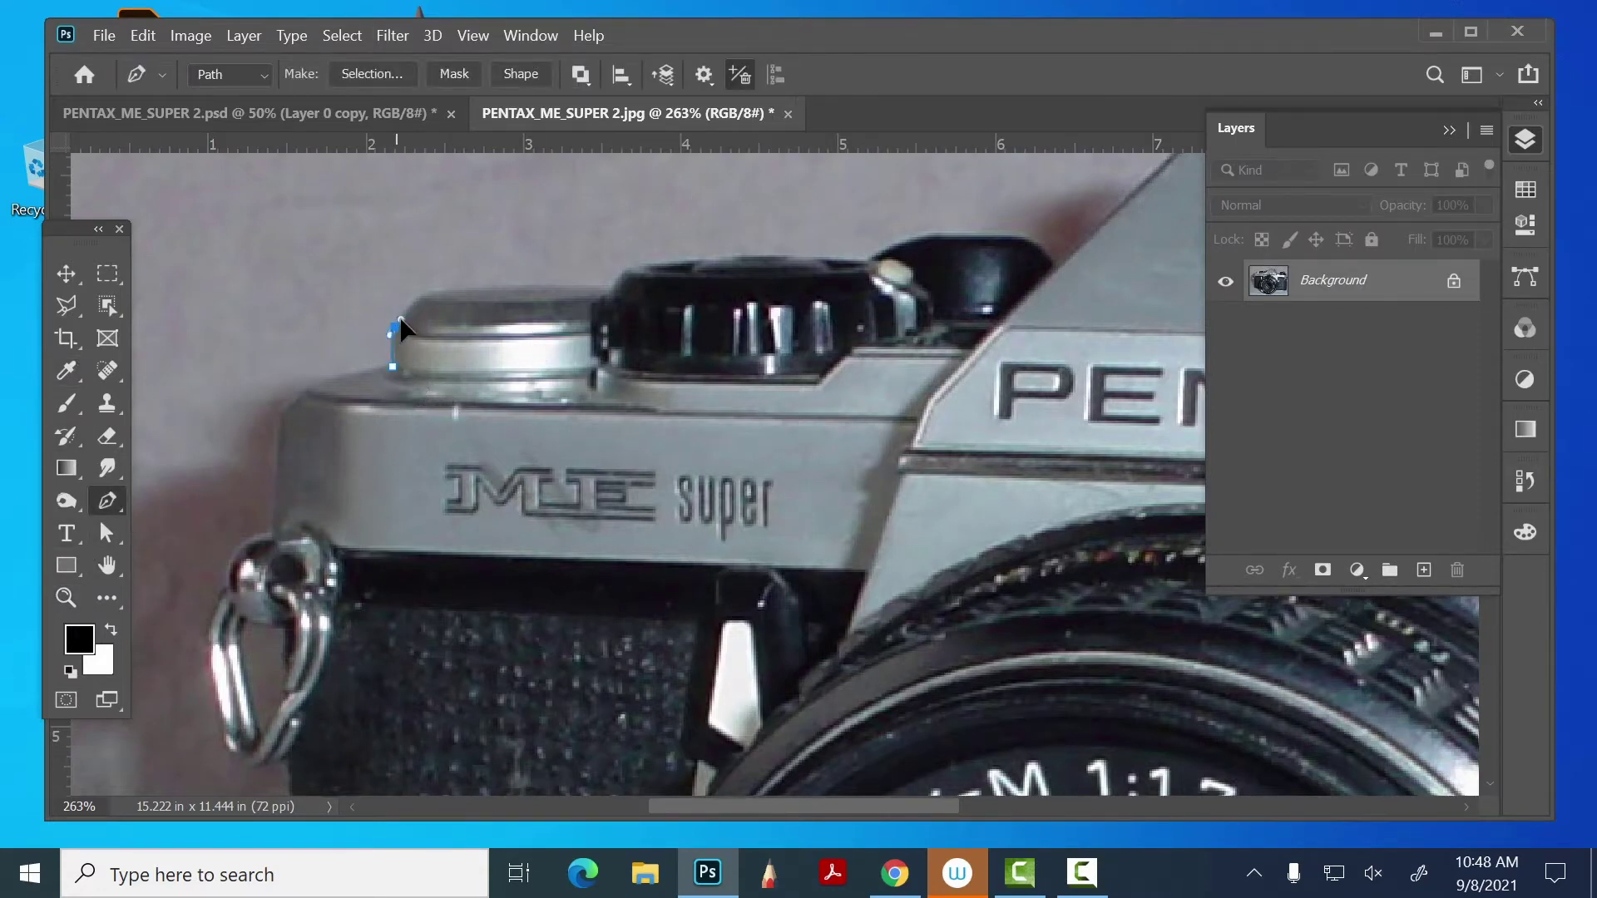
- Continue the path over the silver dial's top to the ribbed black dial, correcting the curve to follow the dial's edge
click(455, 287)
drag(508, 282, 499, 287)
click(610, 287)
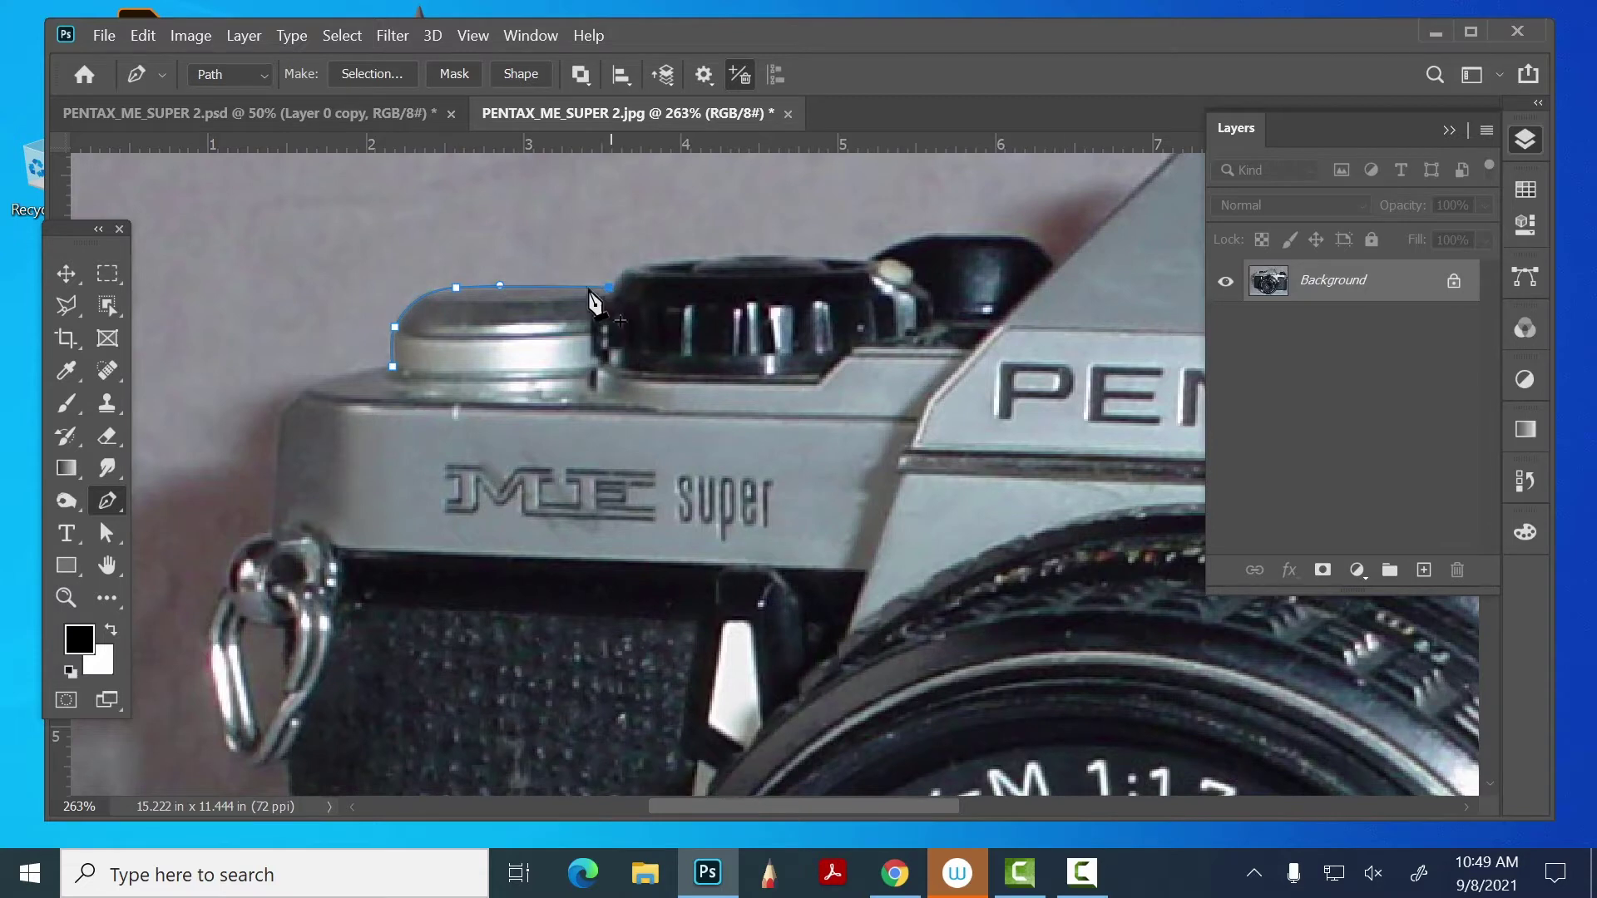
key(super)
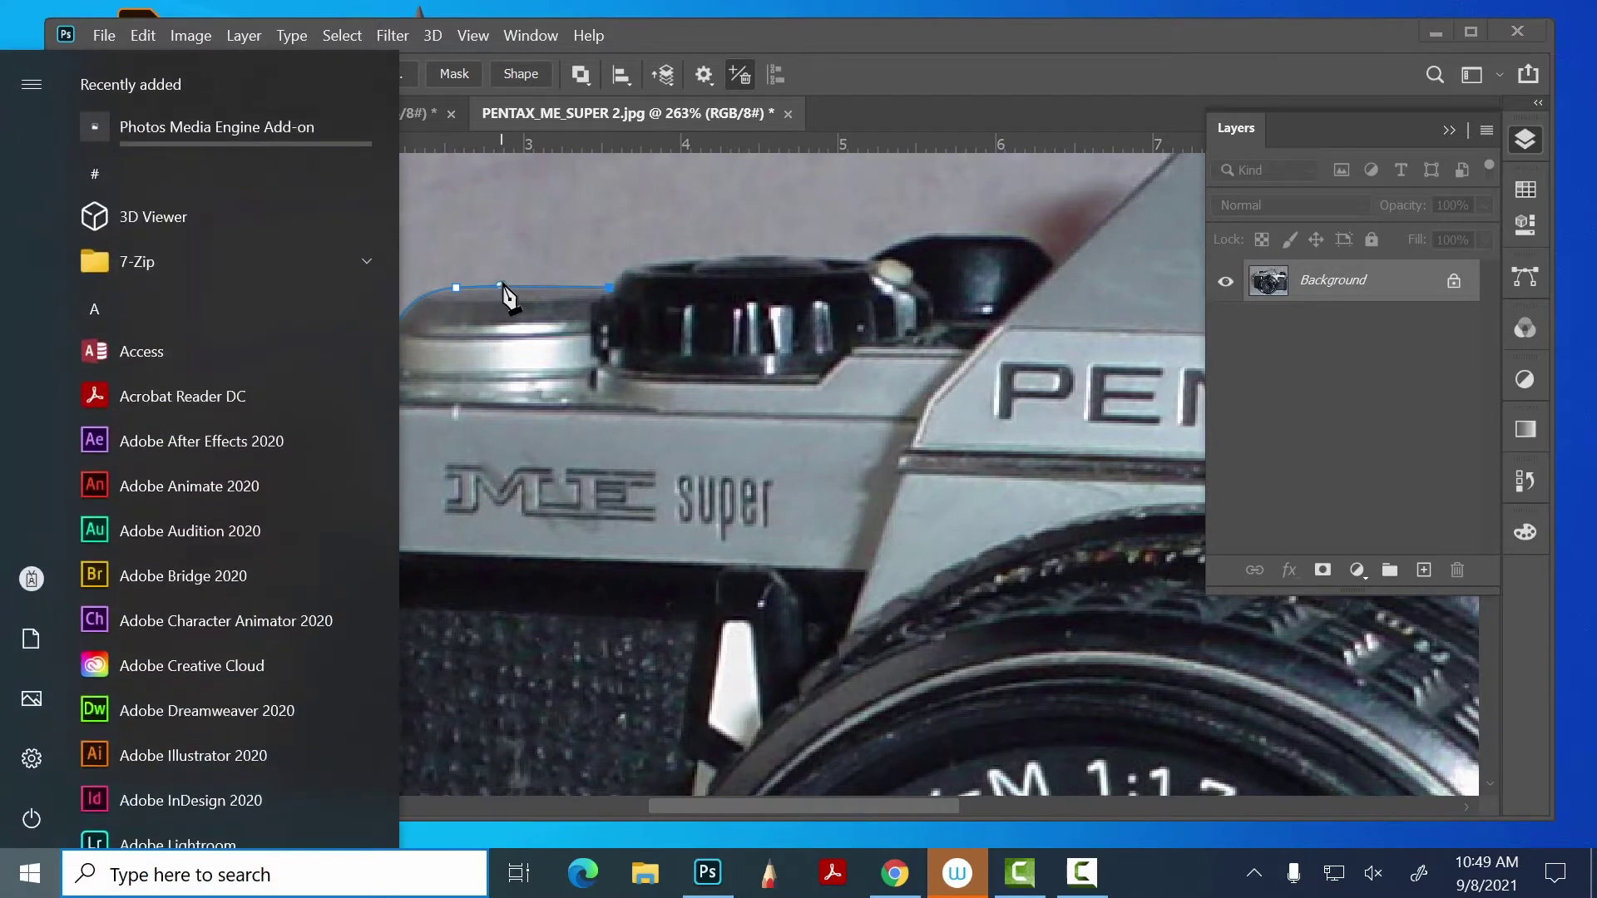
click(702, 24)
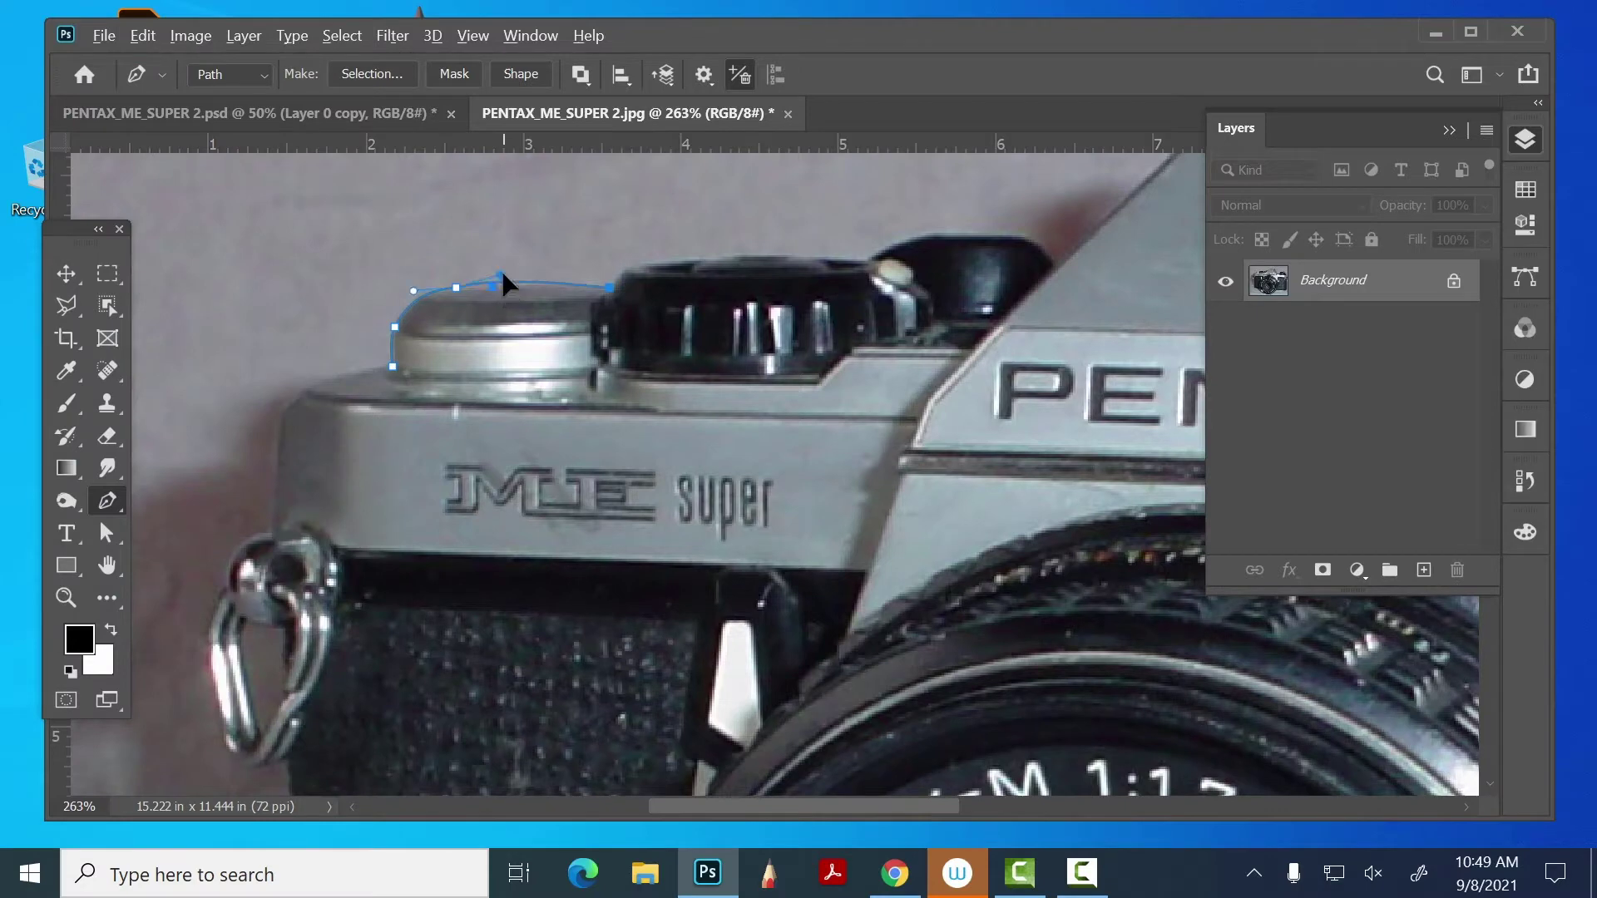
drag(502, 271, 459, 287)
- Extend the path with curved segments along the top of the ribbed black dial and undo the last stray anchor point
drag(653, 262, 694, 259)
drag(863, 259, 935, 277)
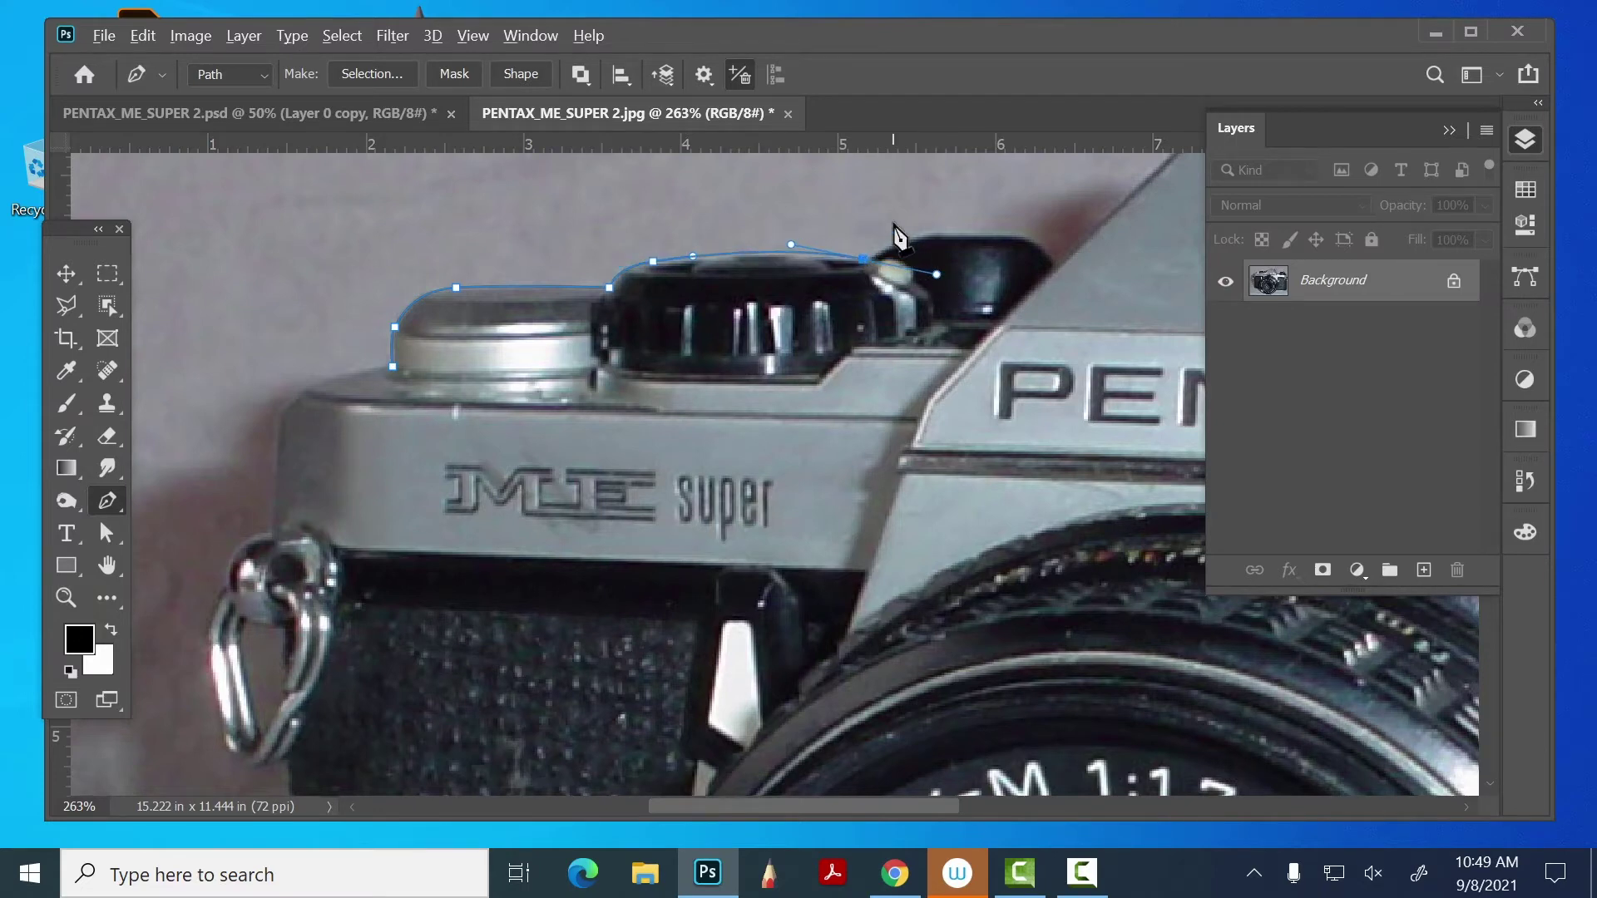
key(alt)
key(alt)
drag(940, 272, 899, 254)
key(super)
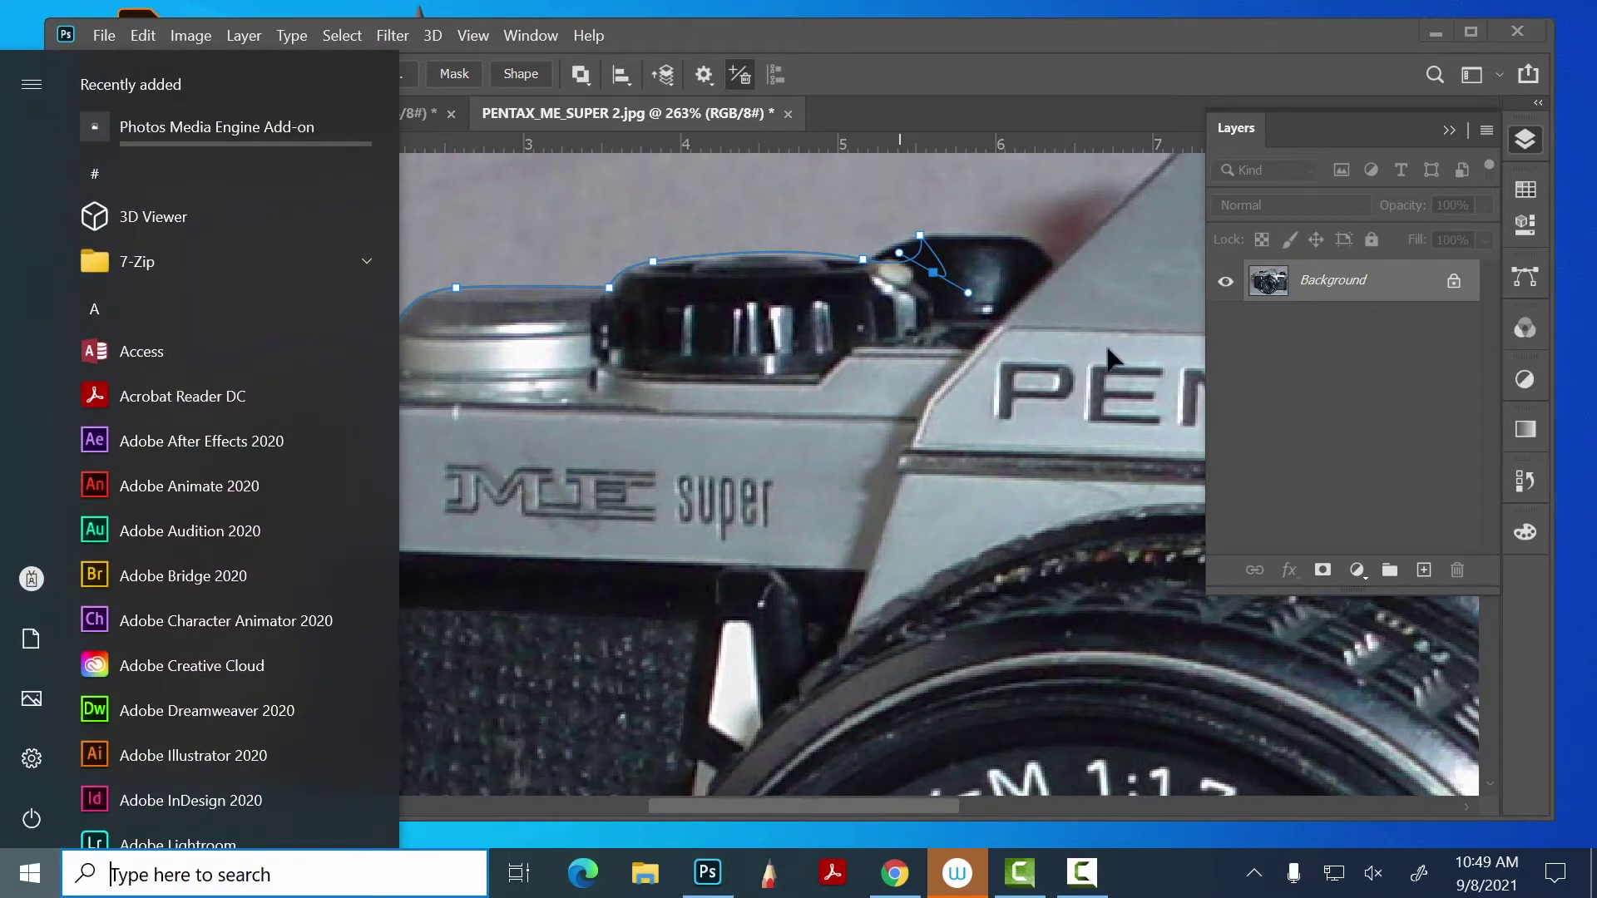
click(981, 33)
key(ctrl+z)
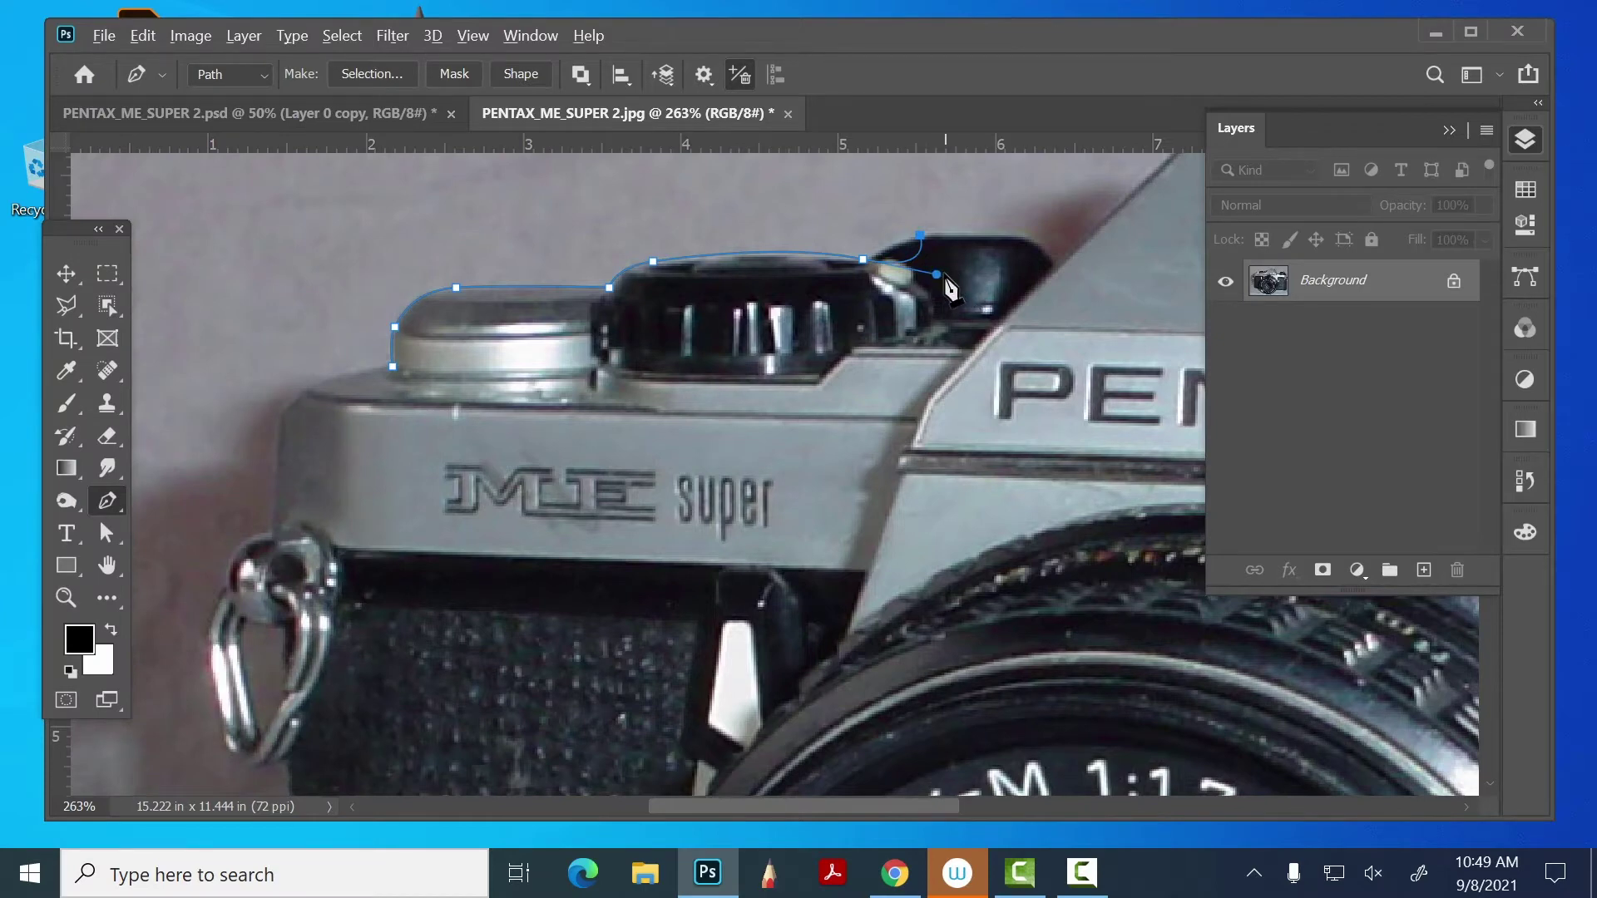
- Trace the path over the smooth black knob beside the prism, ending at the prism housing's slanted edge
drag(937, 276, 918, 231)
click(1045, 242)
alt+click(1044, 241)
drag(1045, 239, 1039, 246)
click(1056, 261)
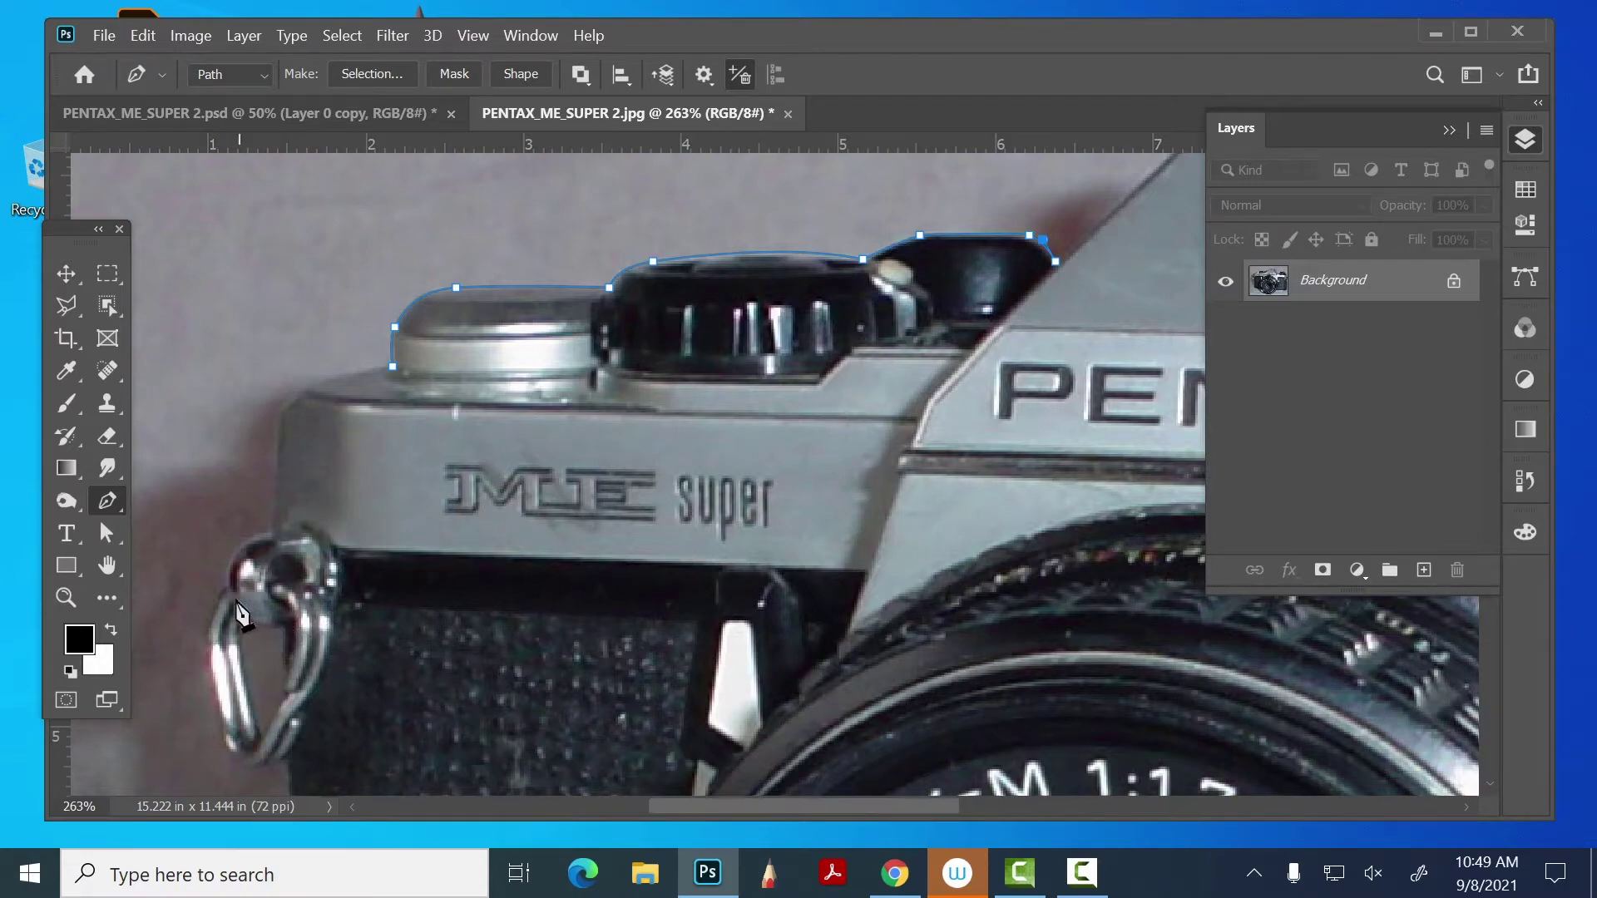
- Examine the remaining camera outline down the right side, along the base and lens rim, and up the left side
drag(830, 579, 258, 95)
drag(831, 467, 131, 393)
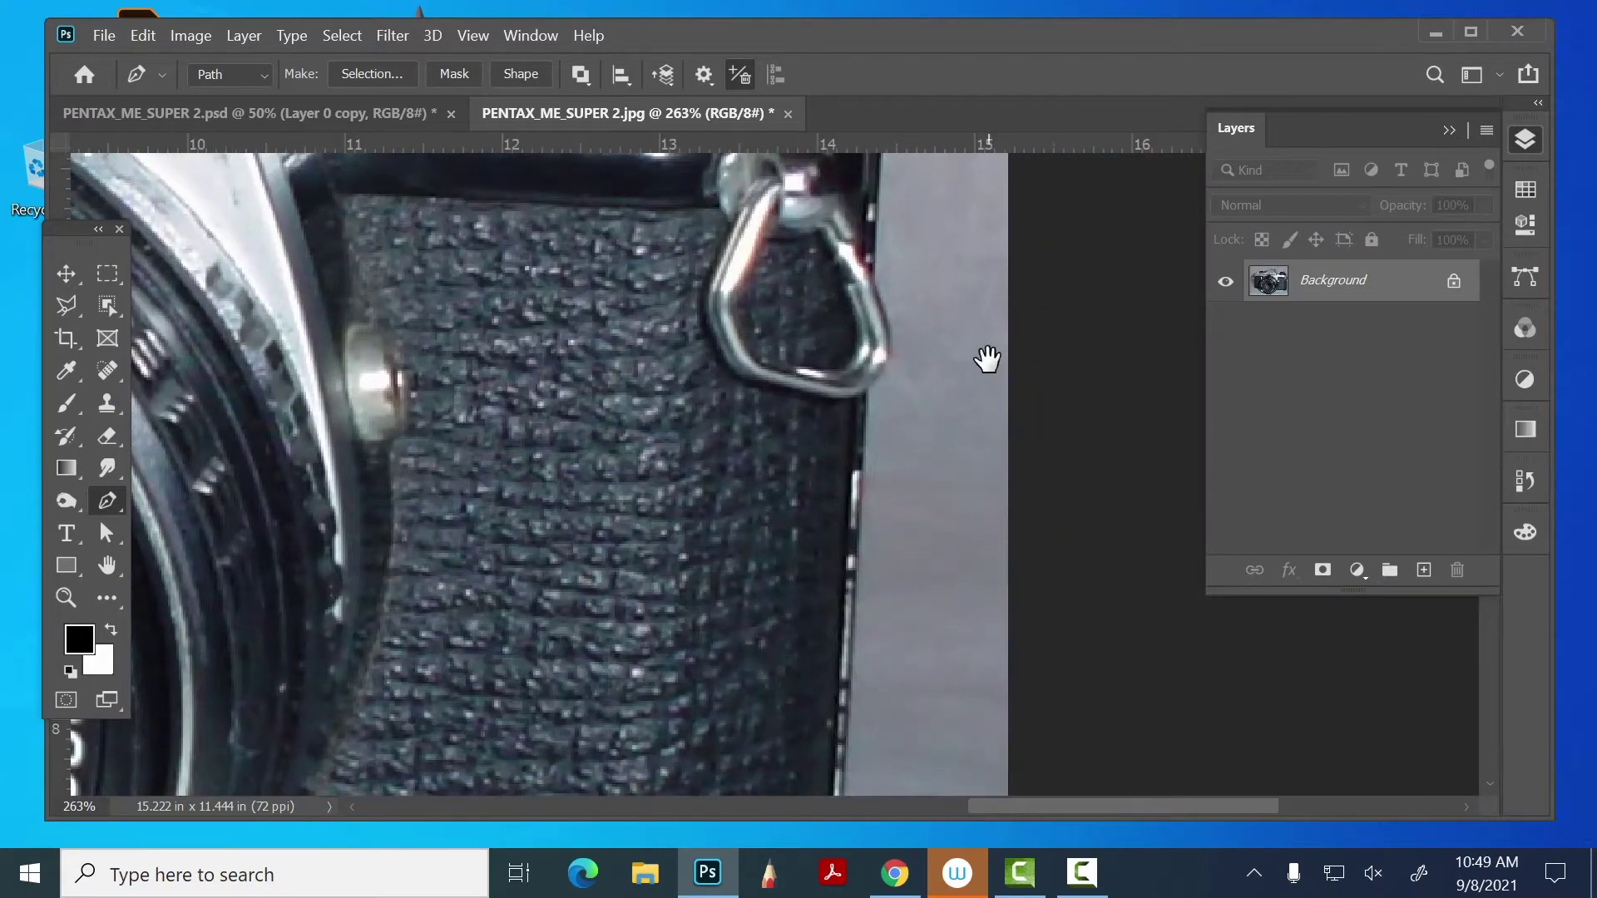
drag(852, 409, 918, 170)
drag(752, 599, 1062, 484)
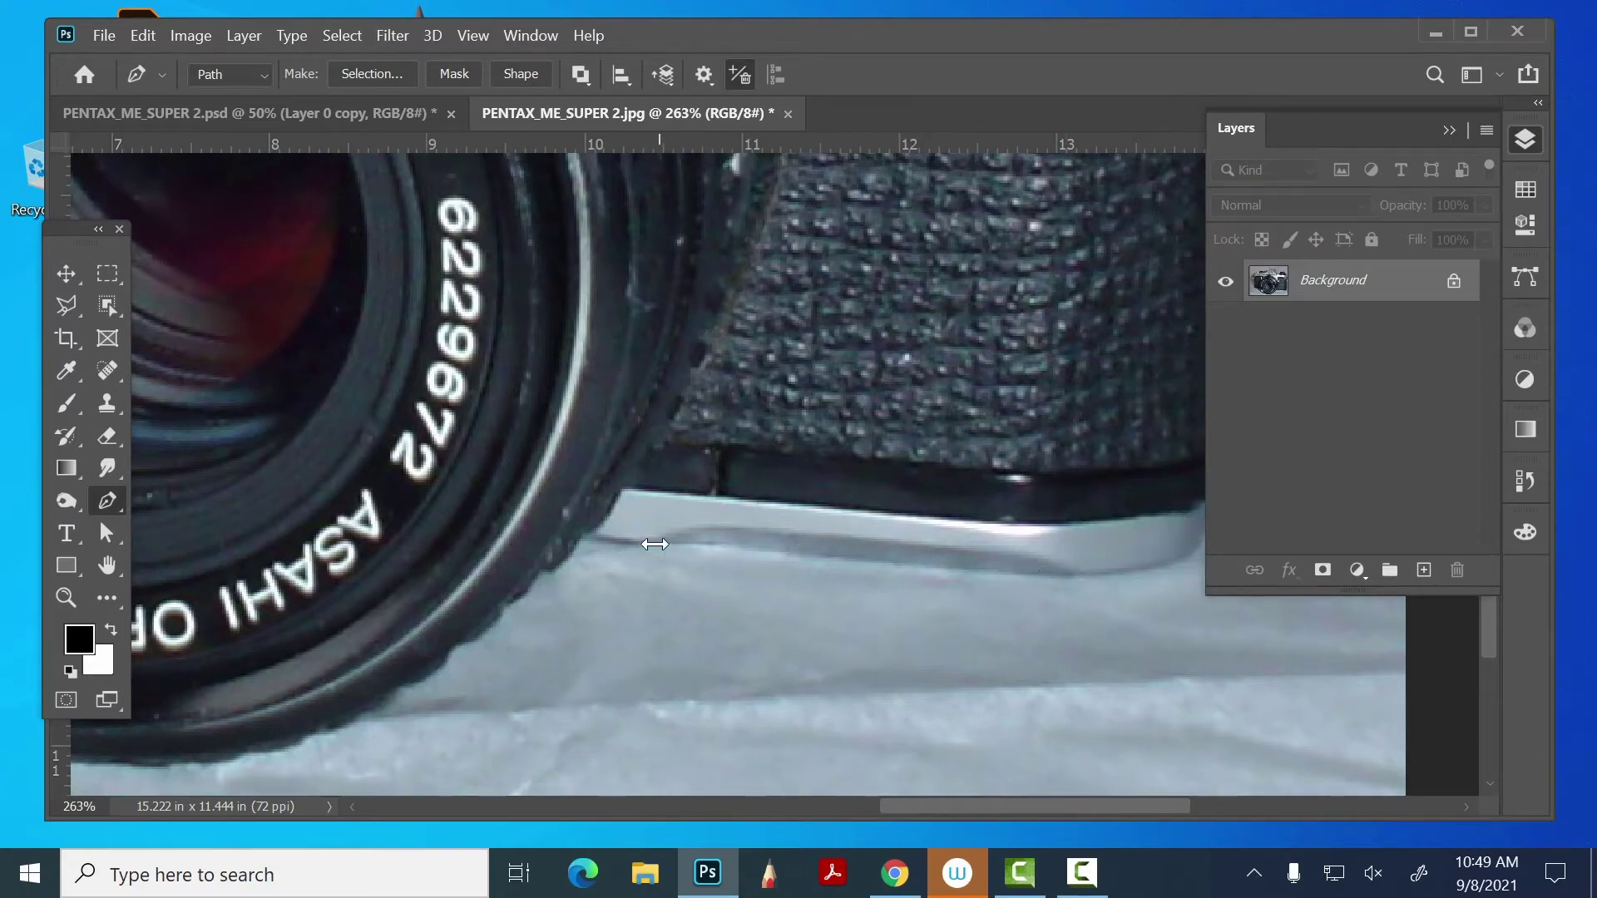
drag(580, 555, 820, 441)
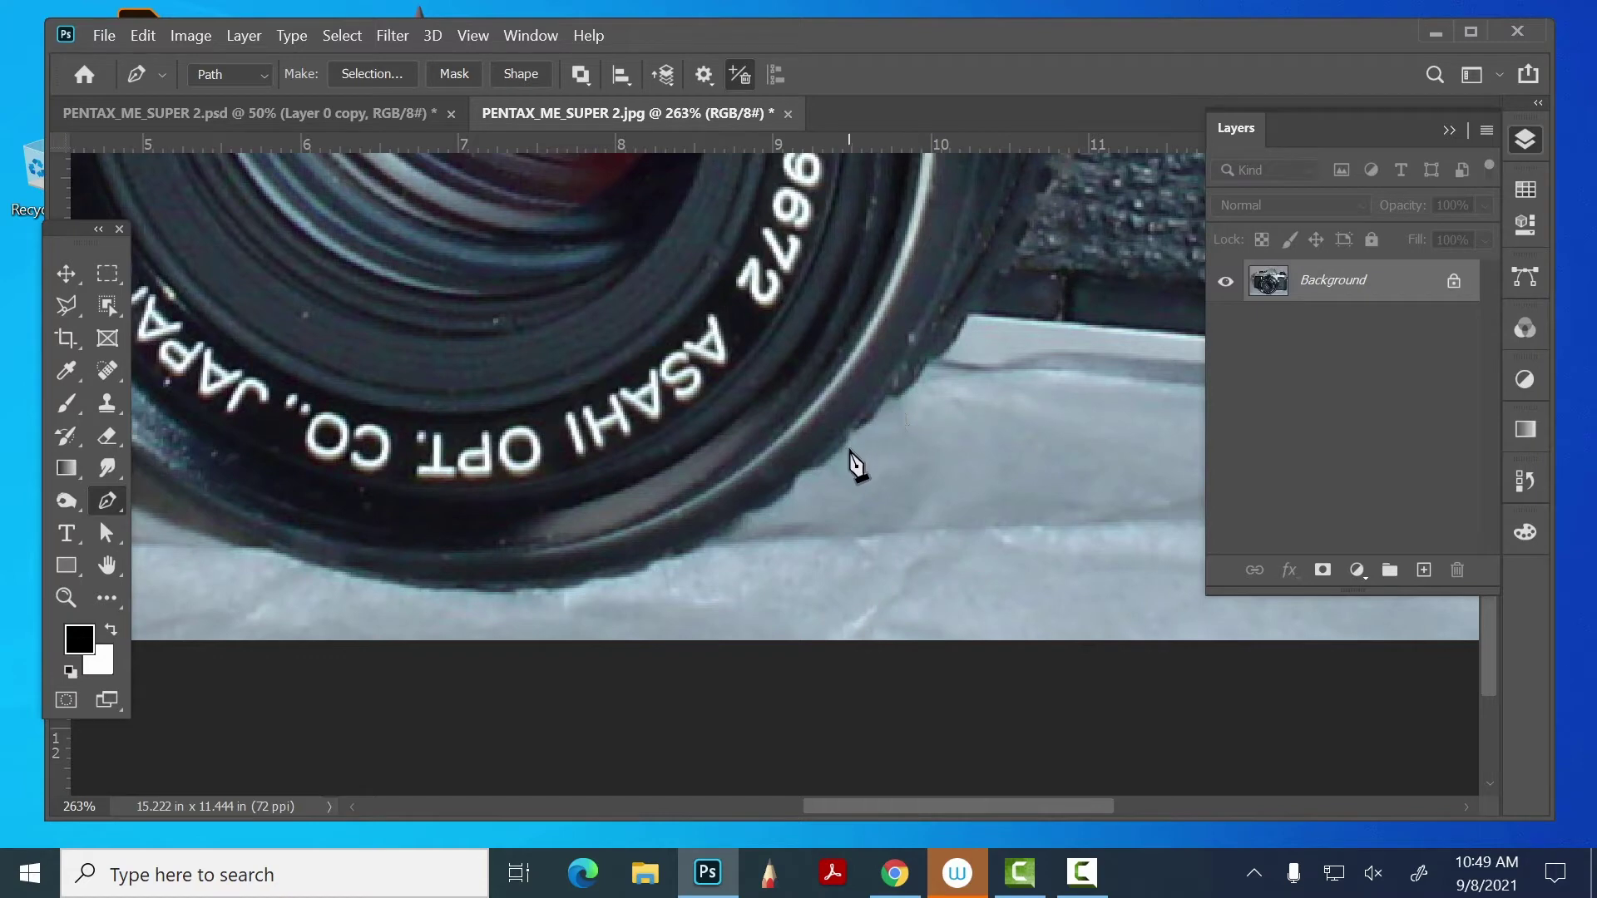
drag(666, 570, 1041, 588)
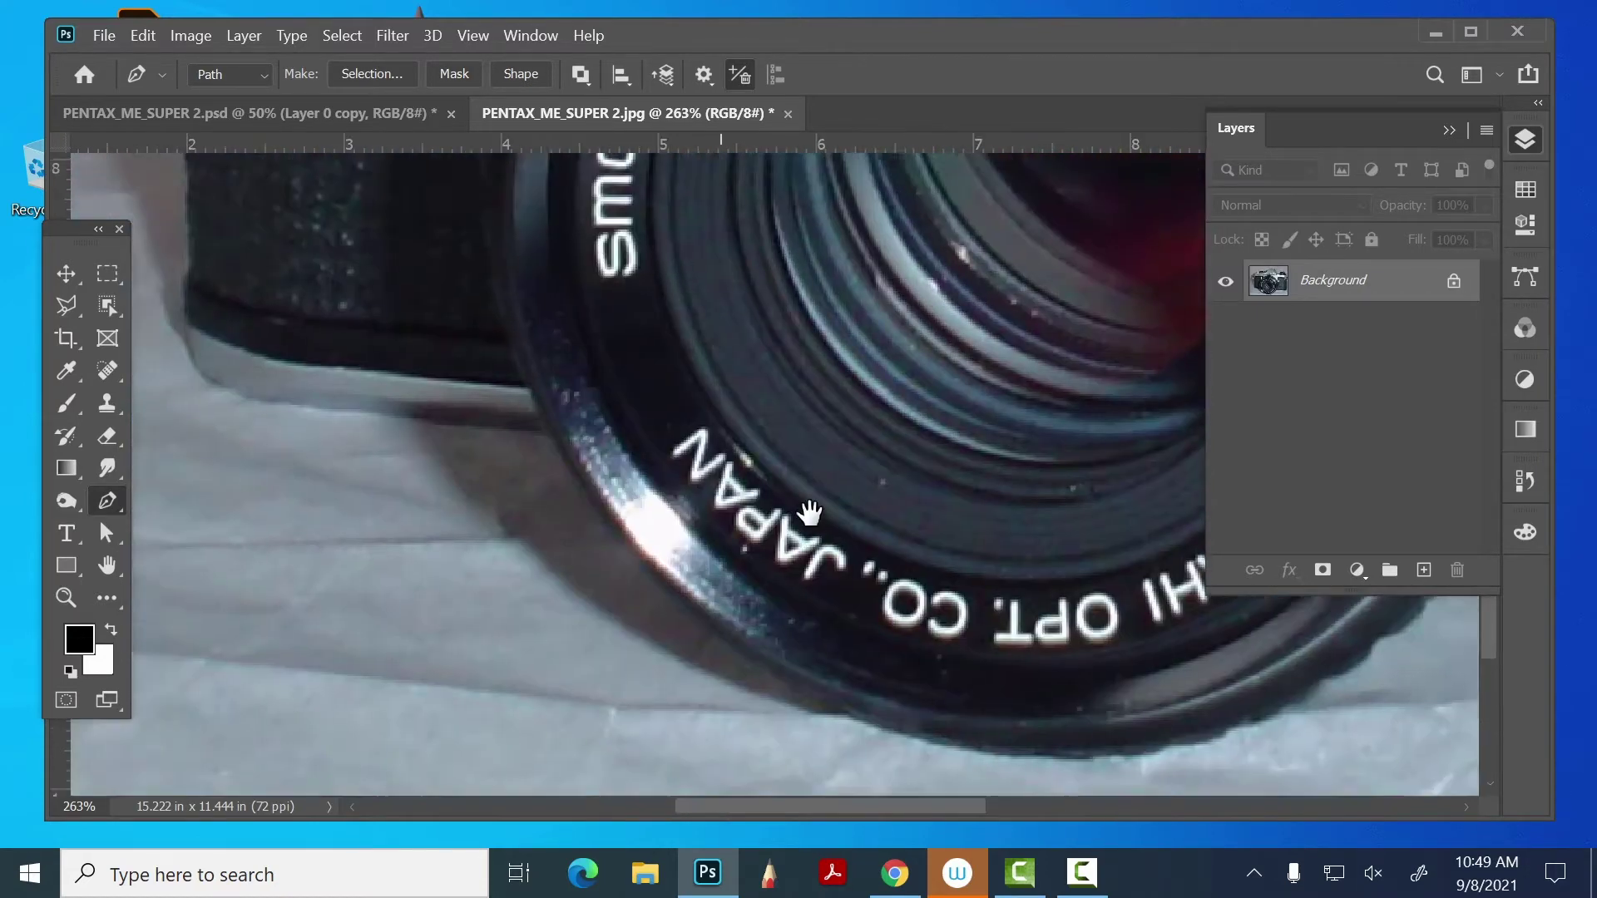
drag(554, 513, 920, 588)
drag(683, 341, 812, 520)
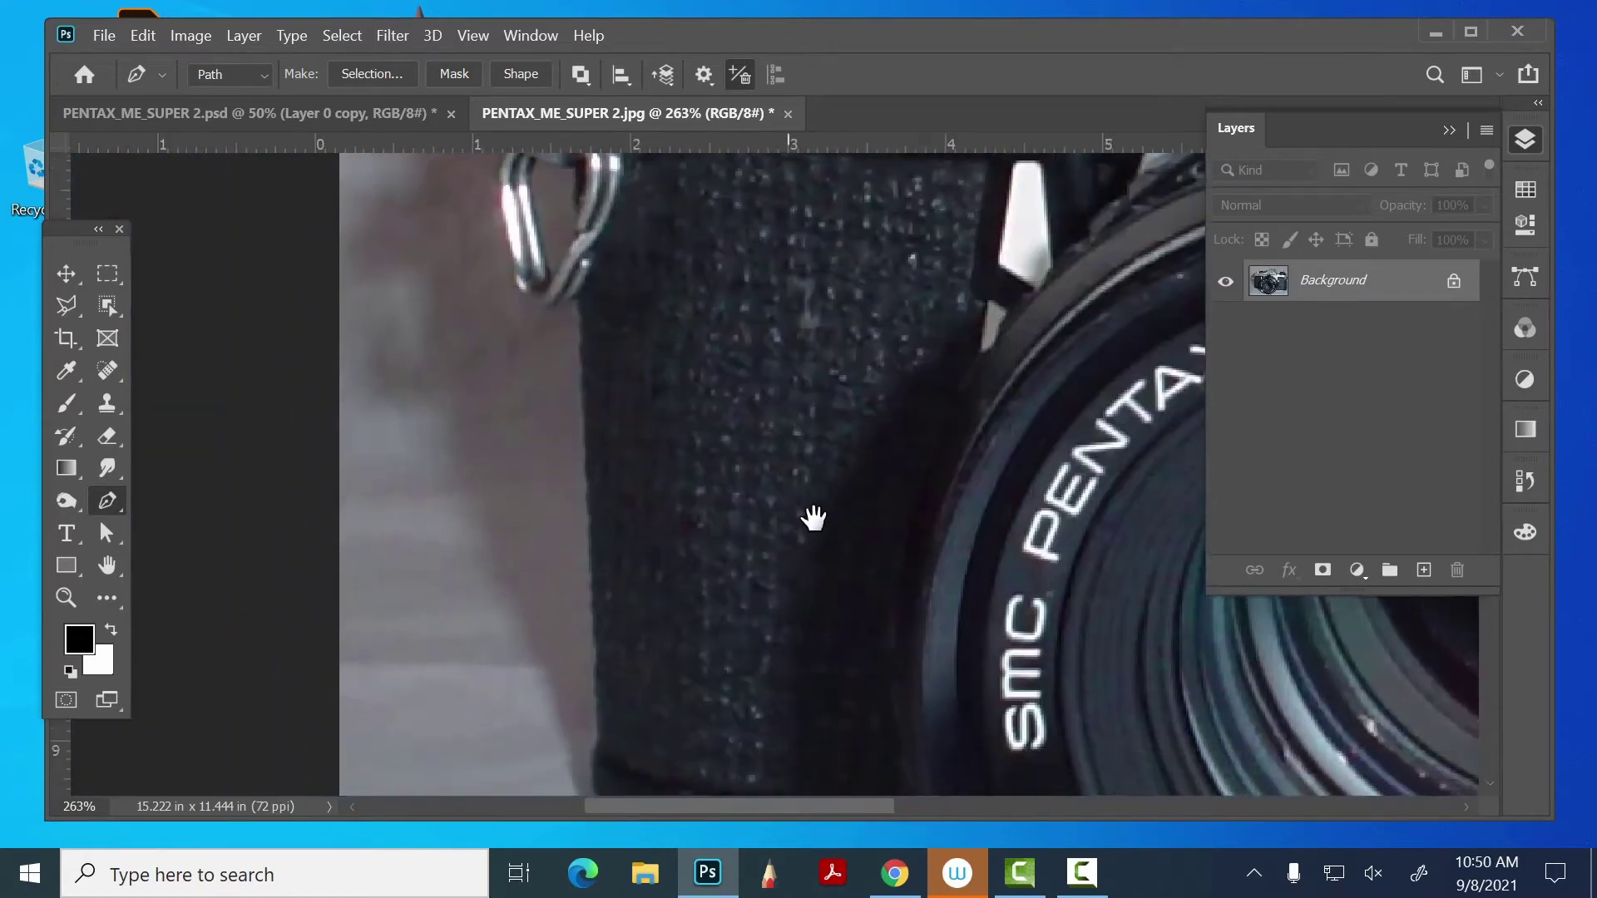
click(584, 319)
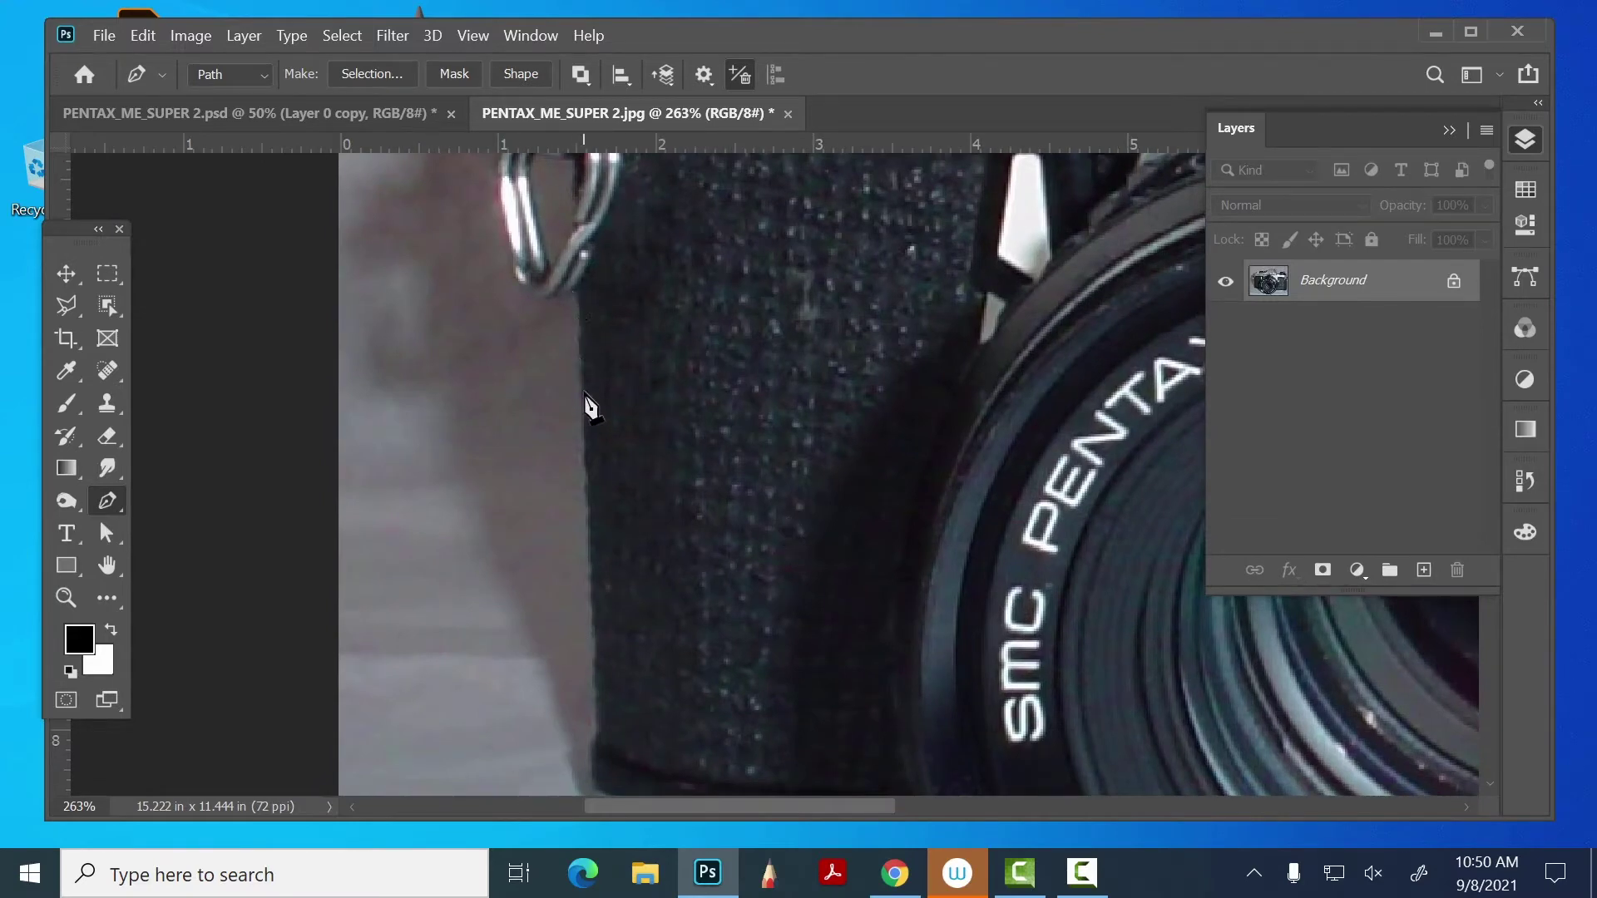
- In PENTAX_ME_SUPER 2.psd, hide Layer 2, Layer 4, Layer 5, Layer 3 and Layer 7
click(359, 108)
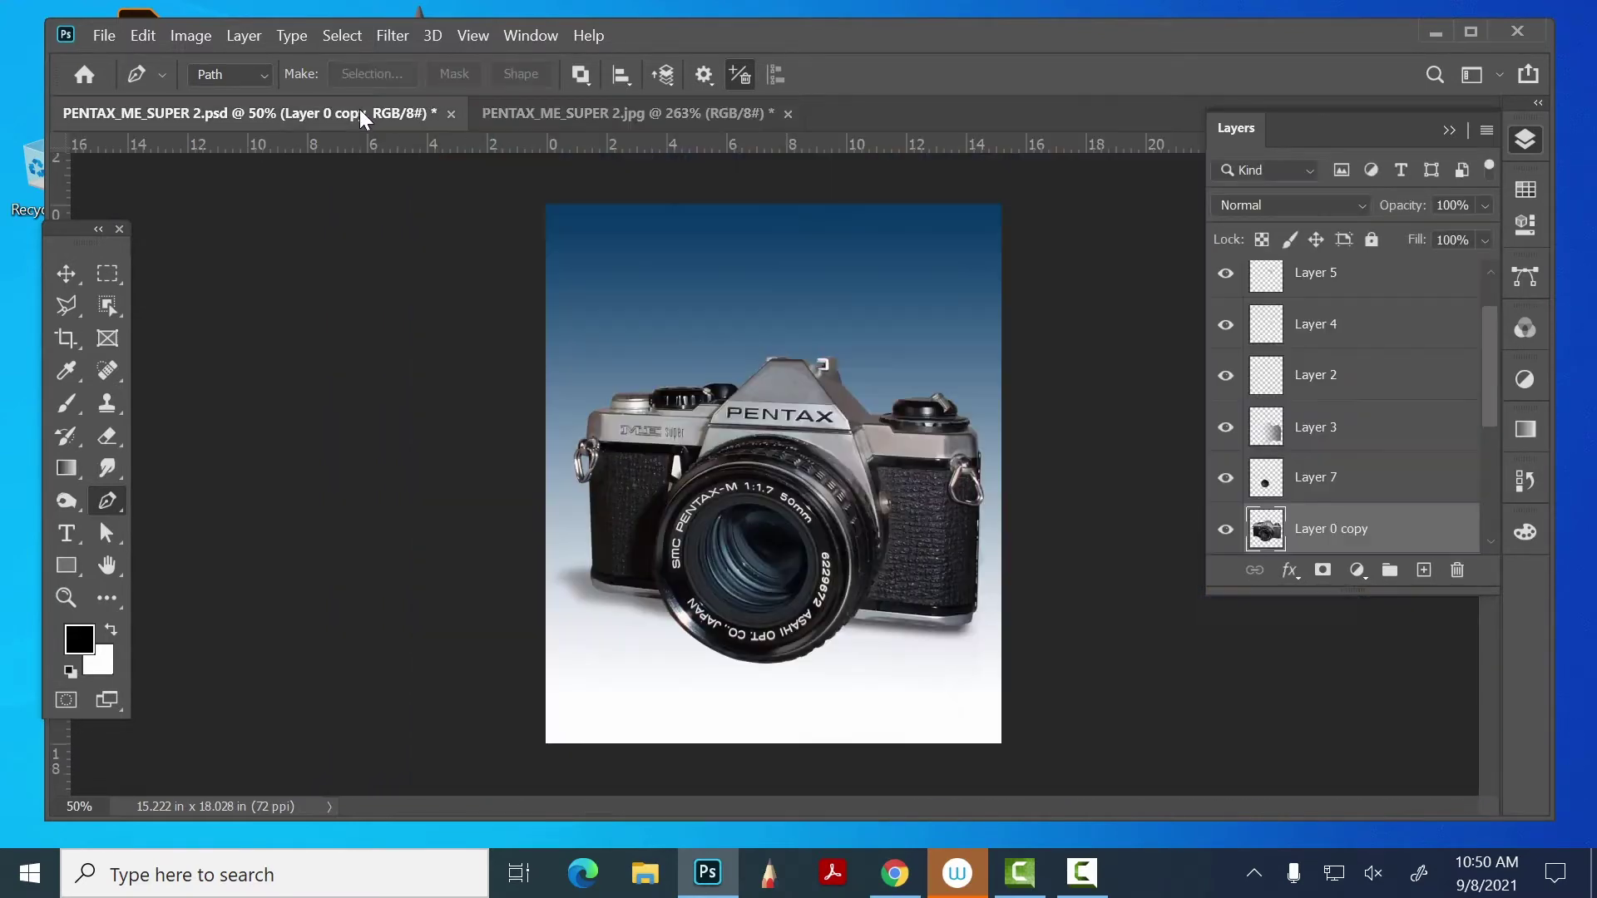
click(67, 273)
ctrl+click(836, 481)
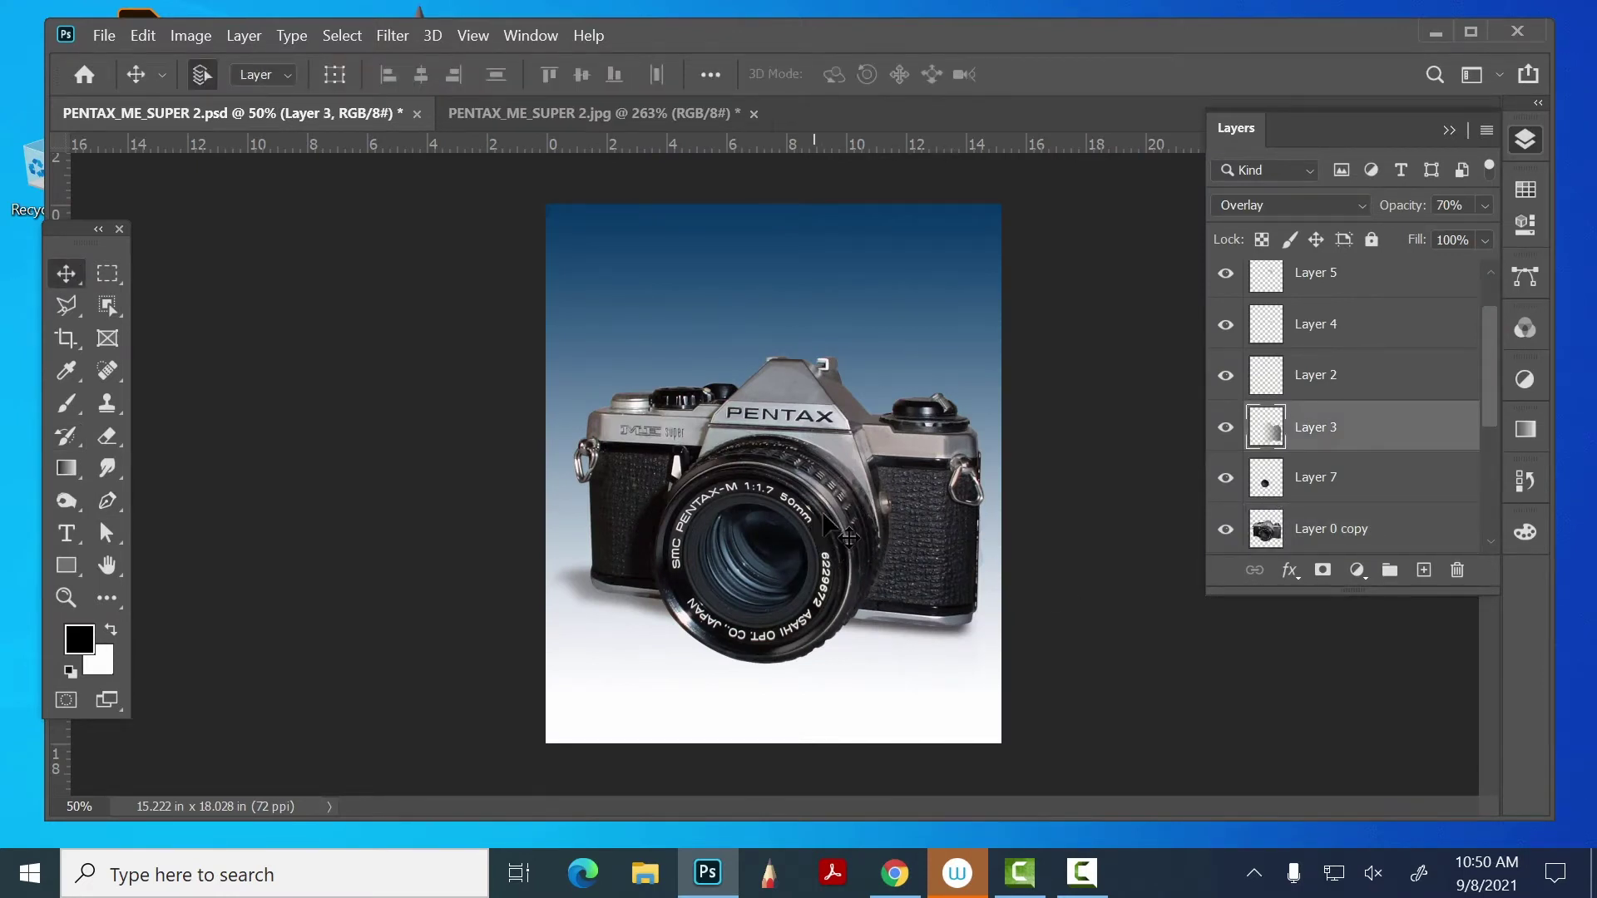
click(1225, 375)
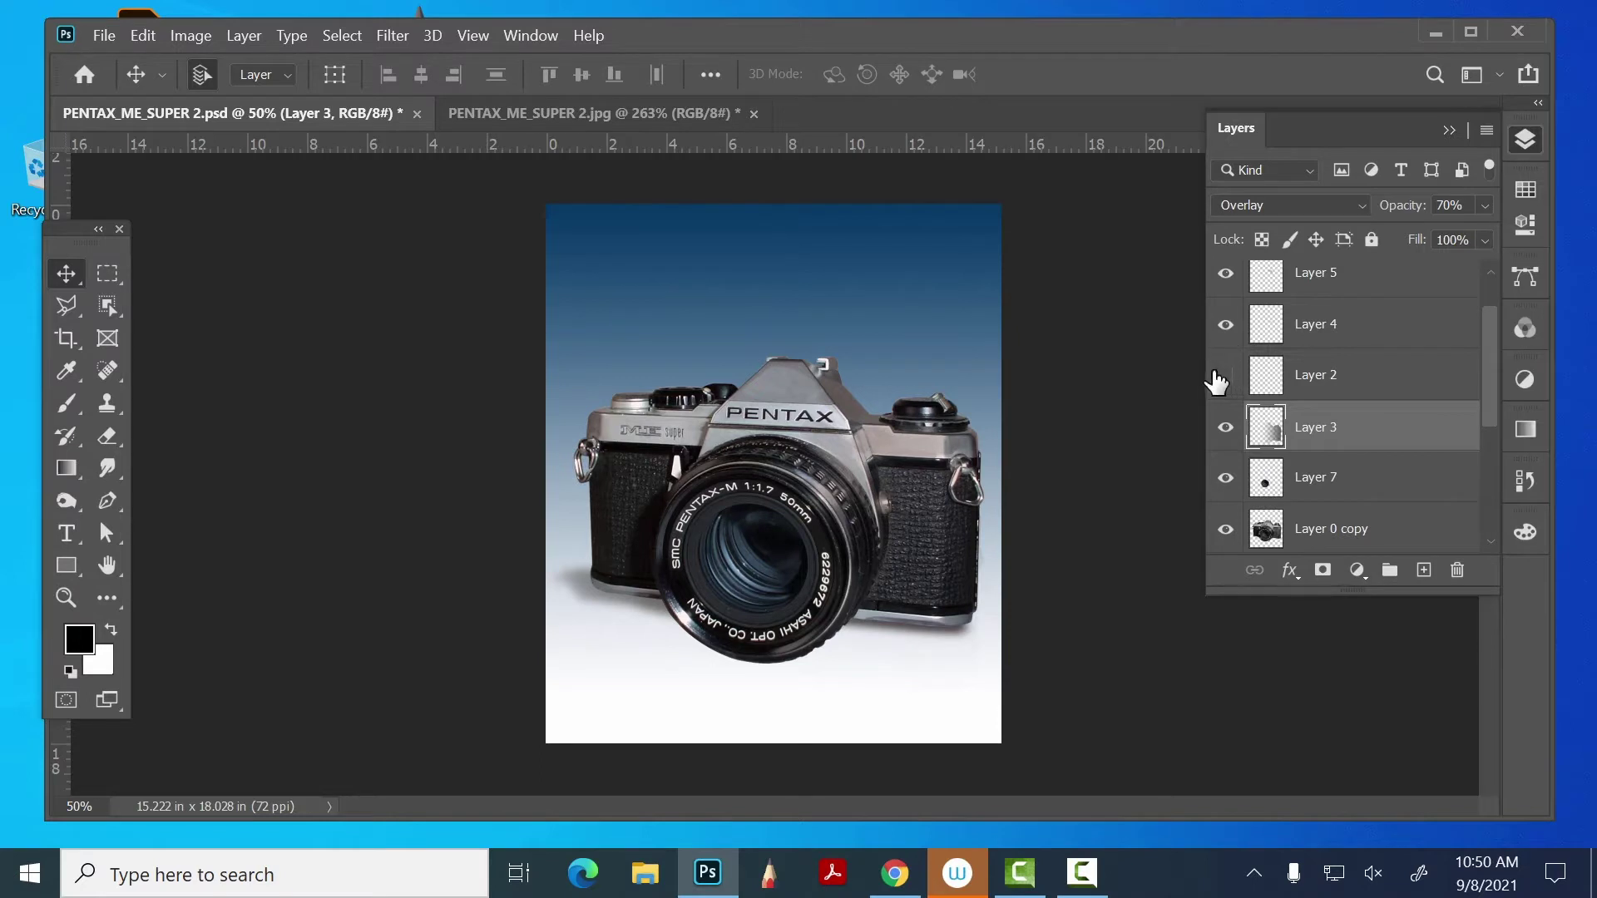
click(1226, 324)
click(1225, 272)
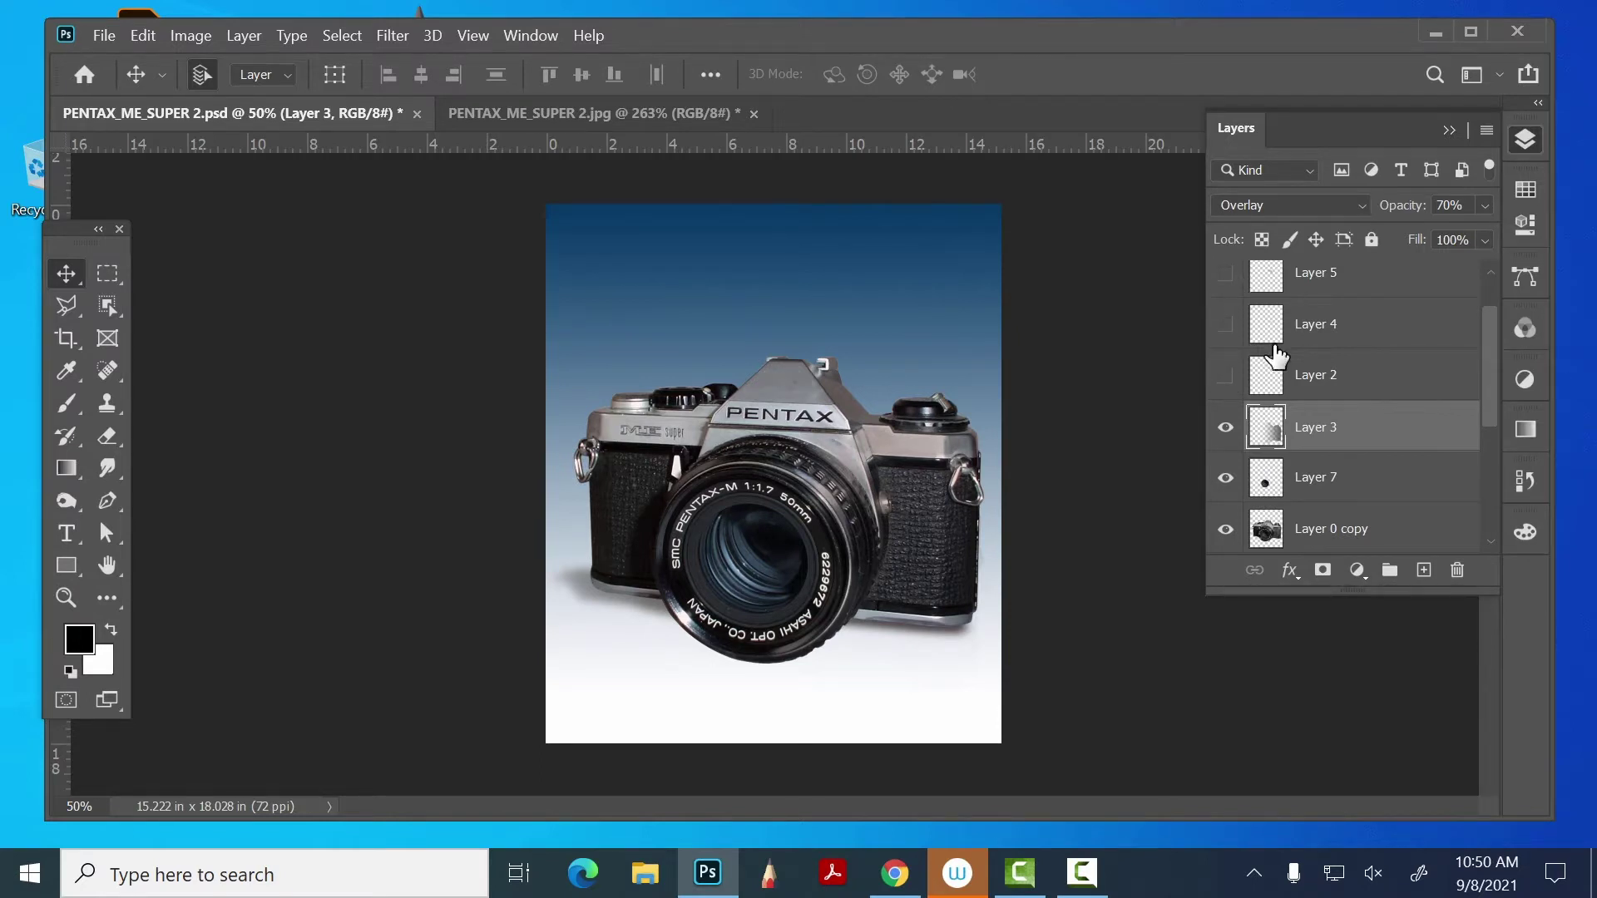
click(1225, 427)
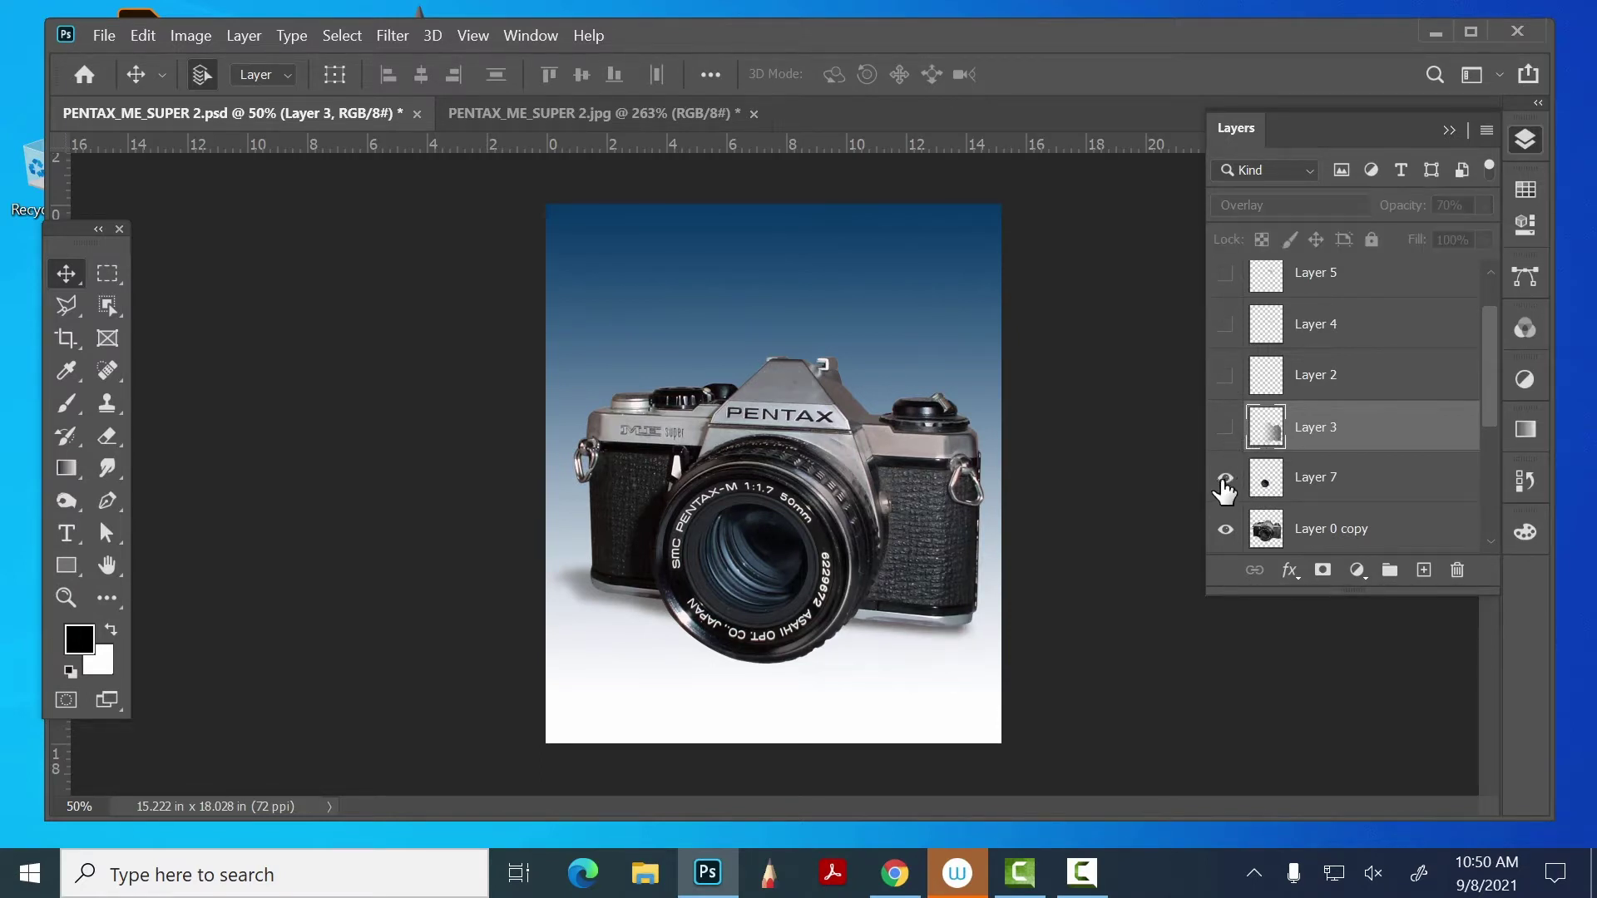
click(1224, 479)
- Select Layer 8 and, with the Gradient tool, browse the Basics gradient presets
drag(1494, 392, 1504, 511)
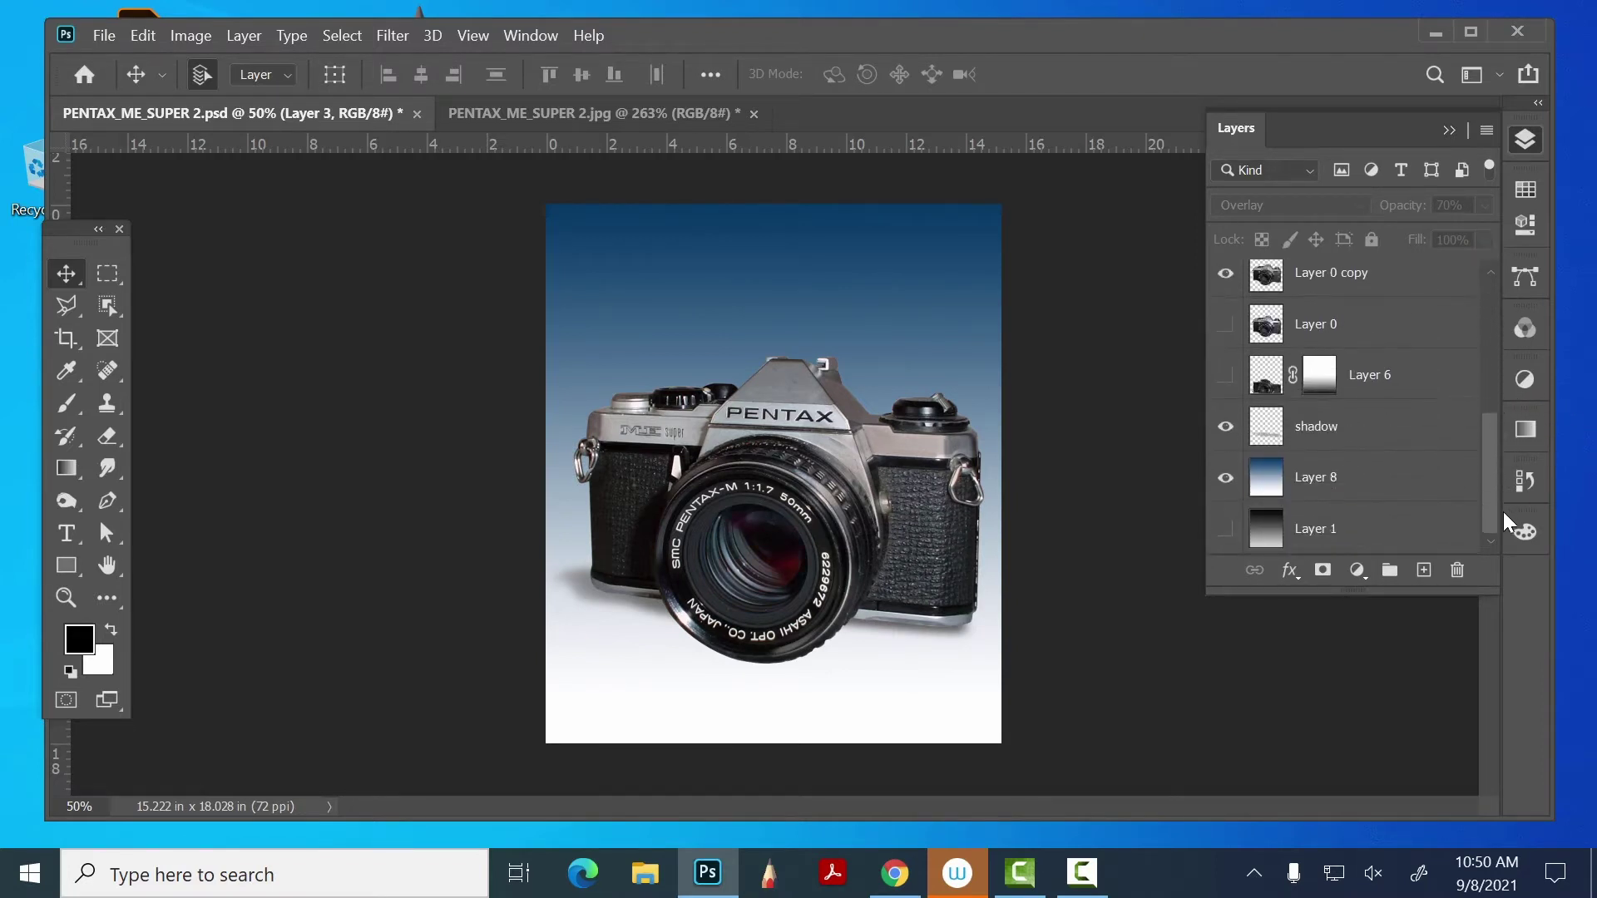
click(1391, 490)
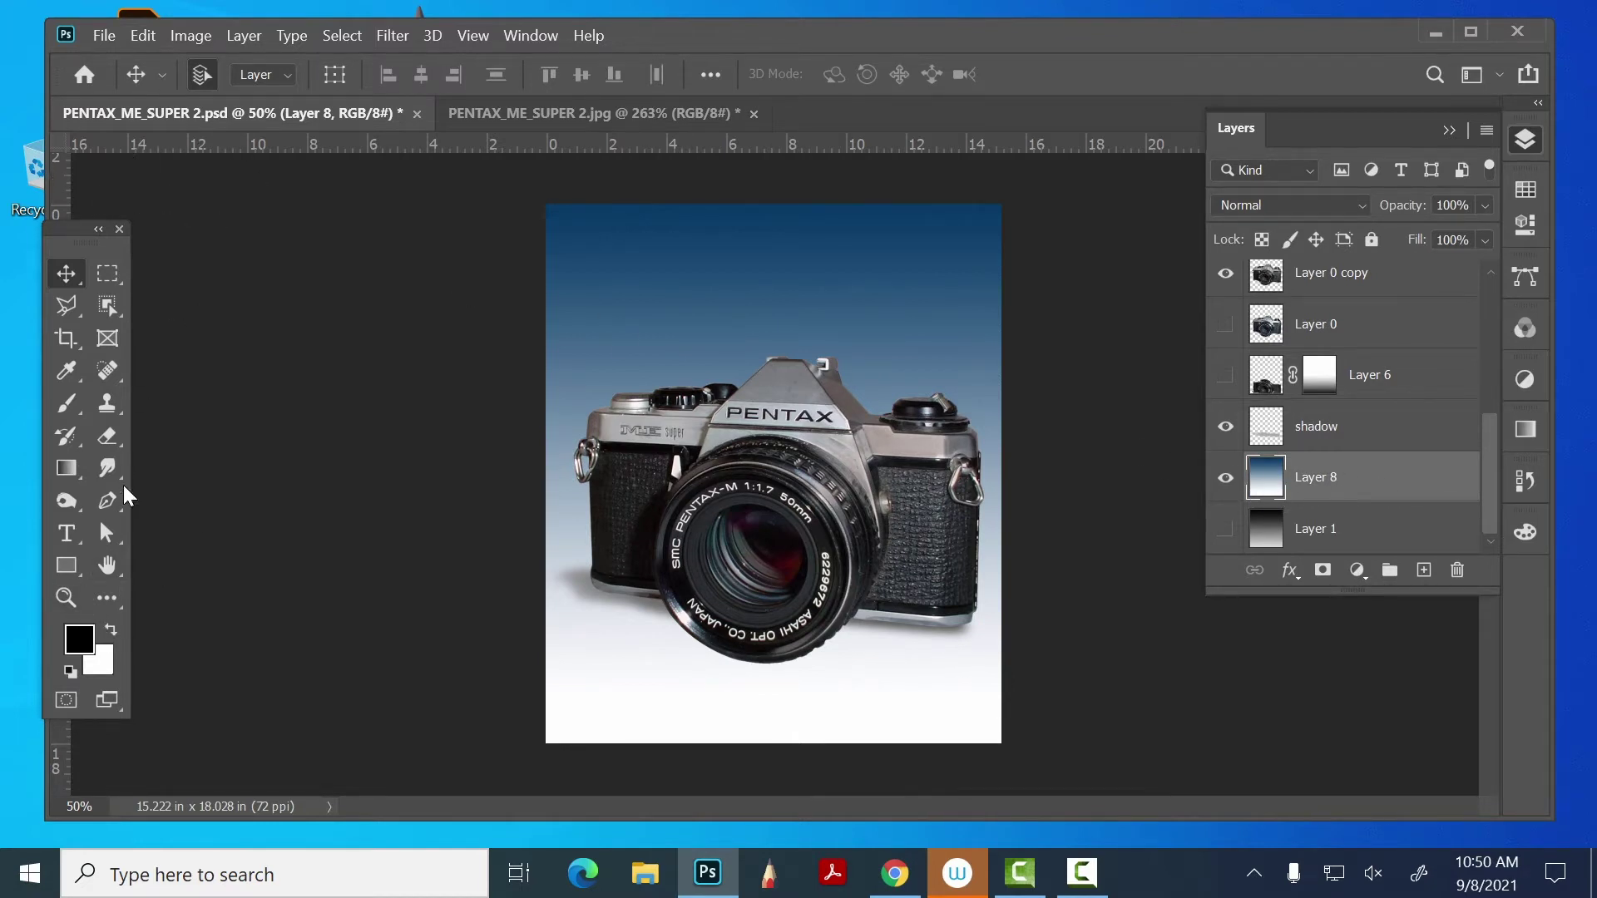
click(70, 469)
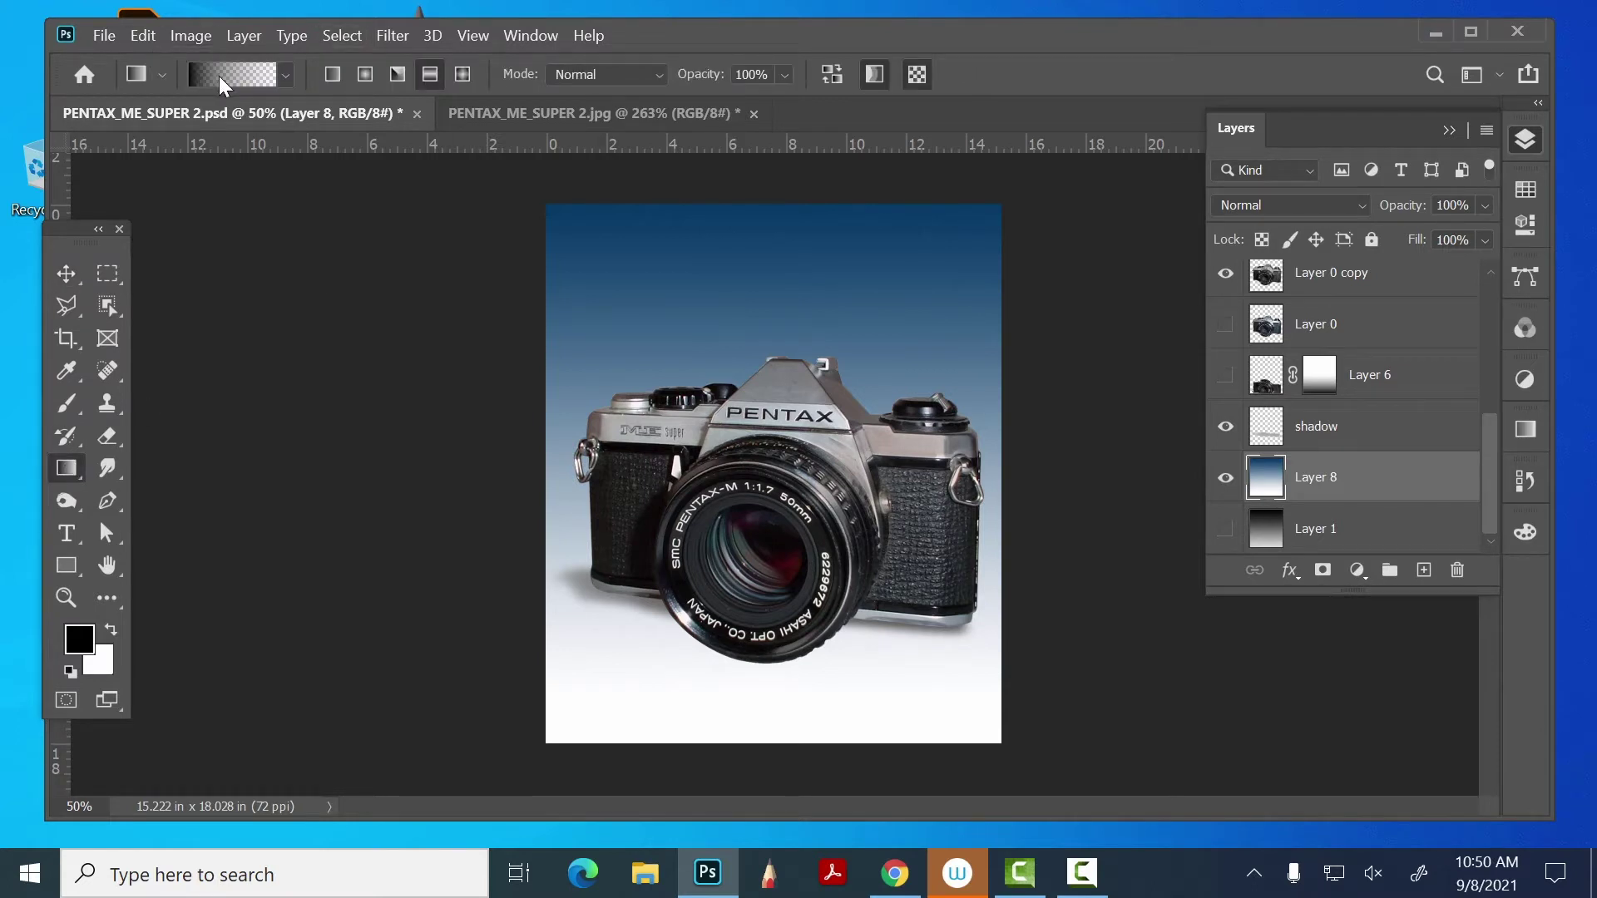
click(163, 74)
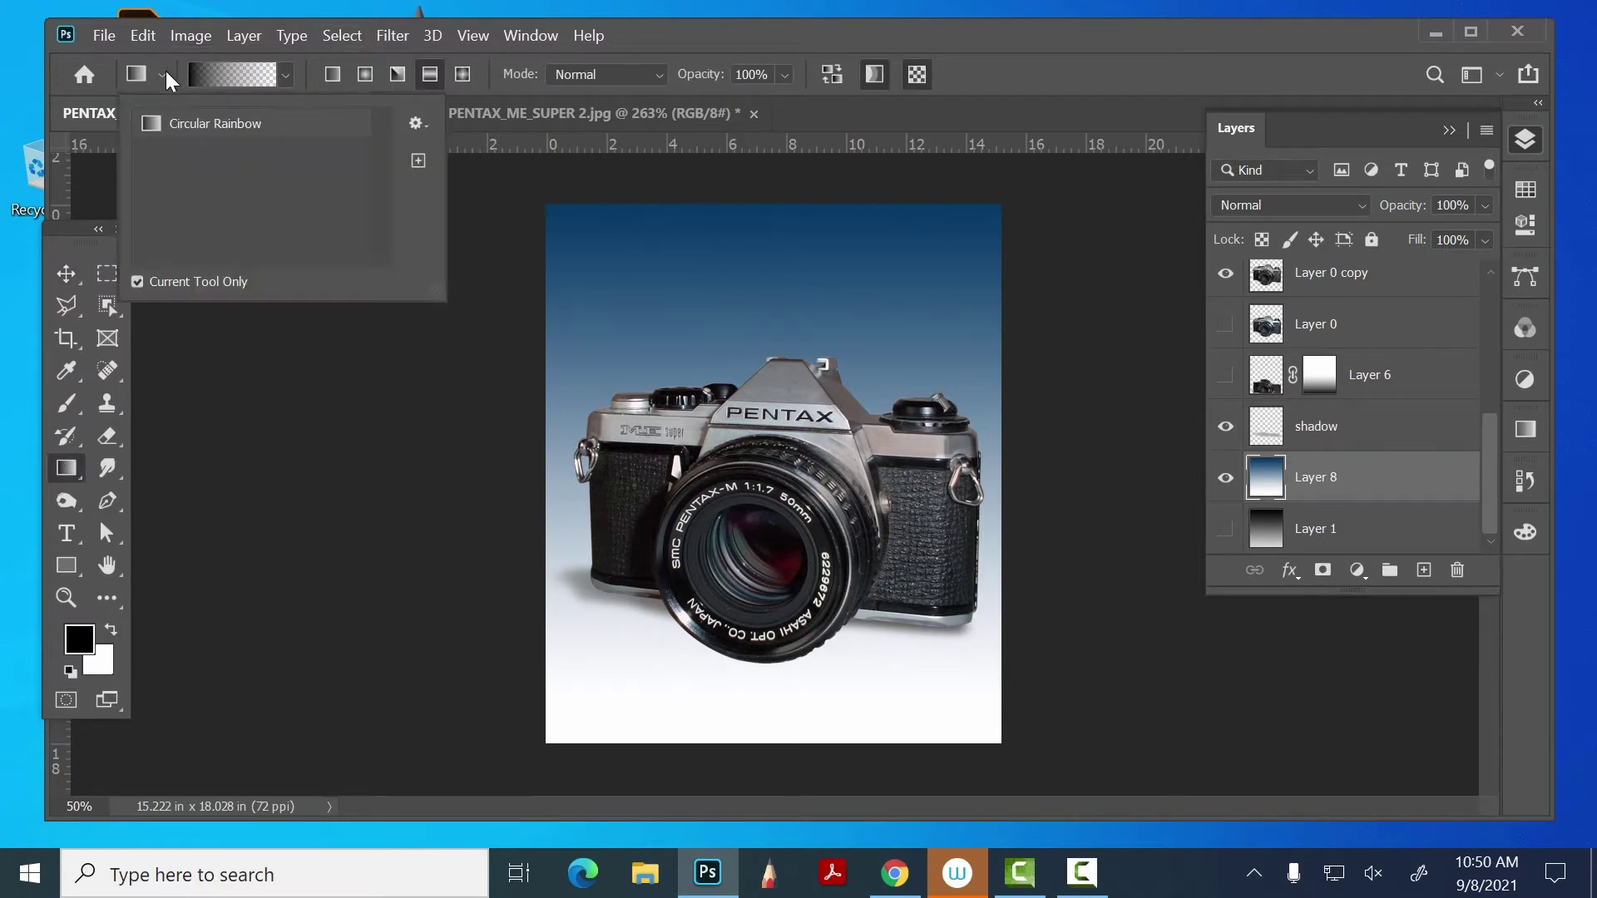
click(165, 76)
click(284, 74)
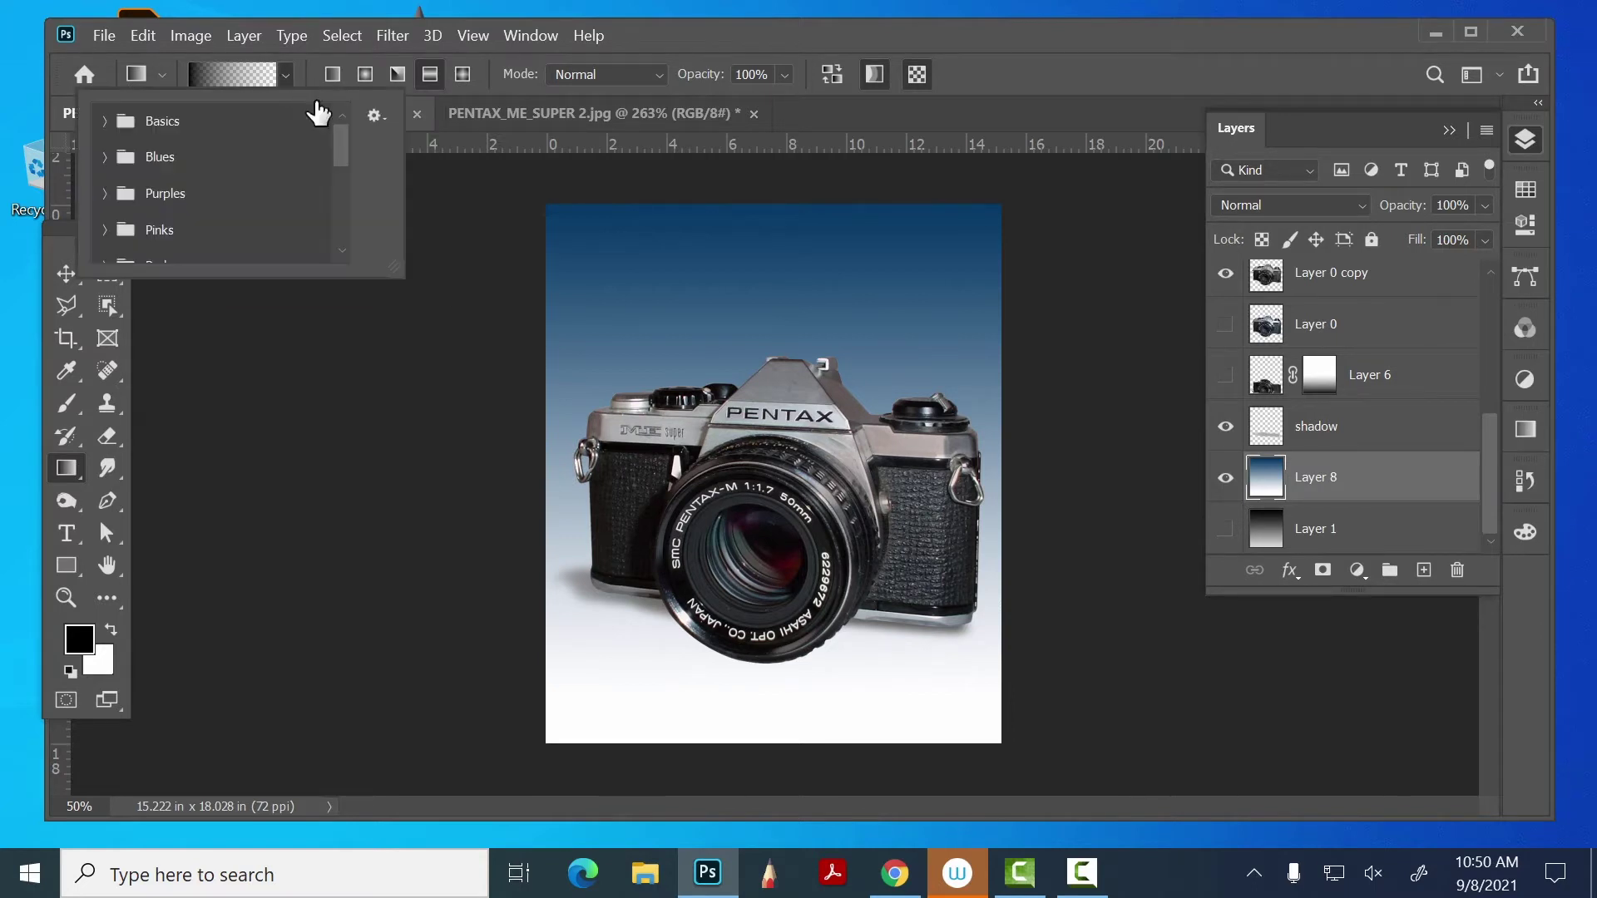
click(101, 123)
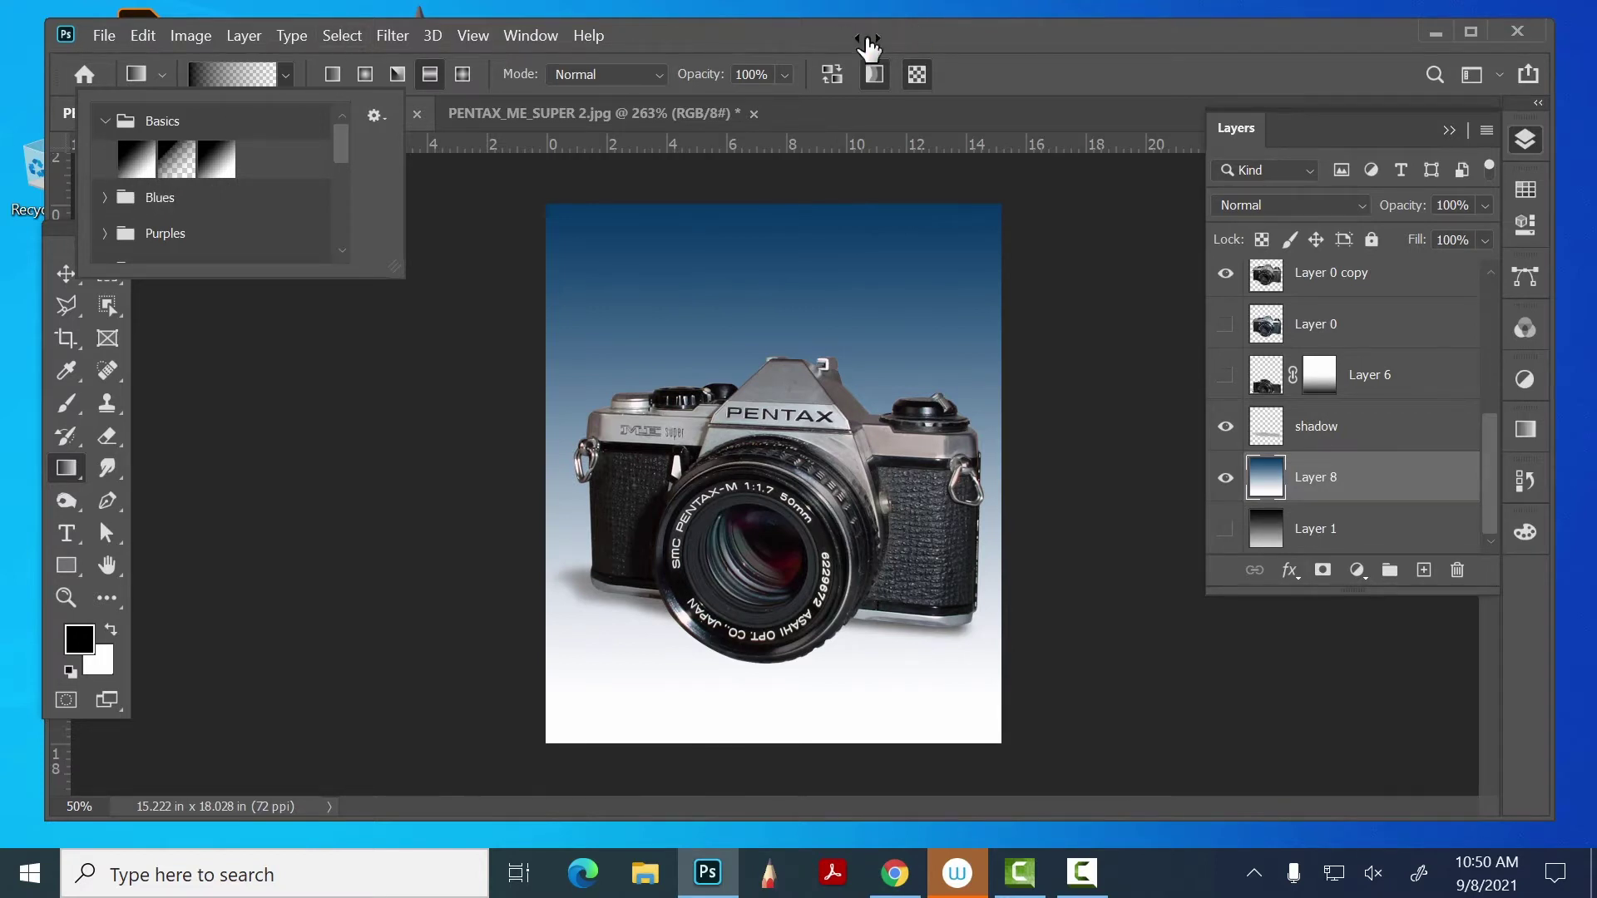
click(720, 24)
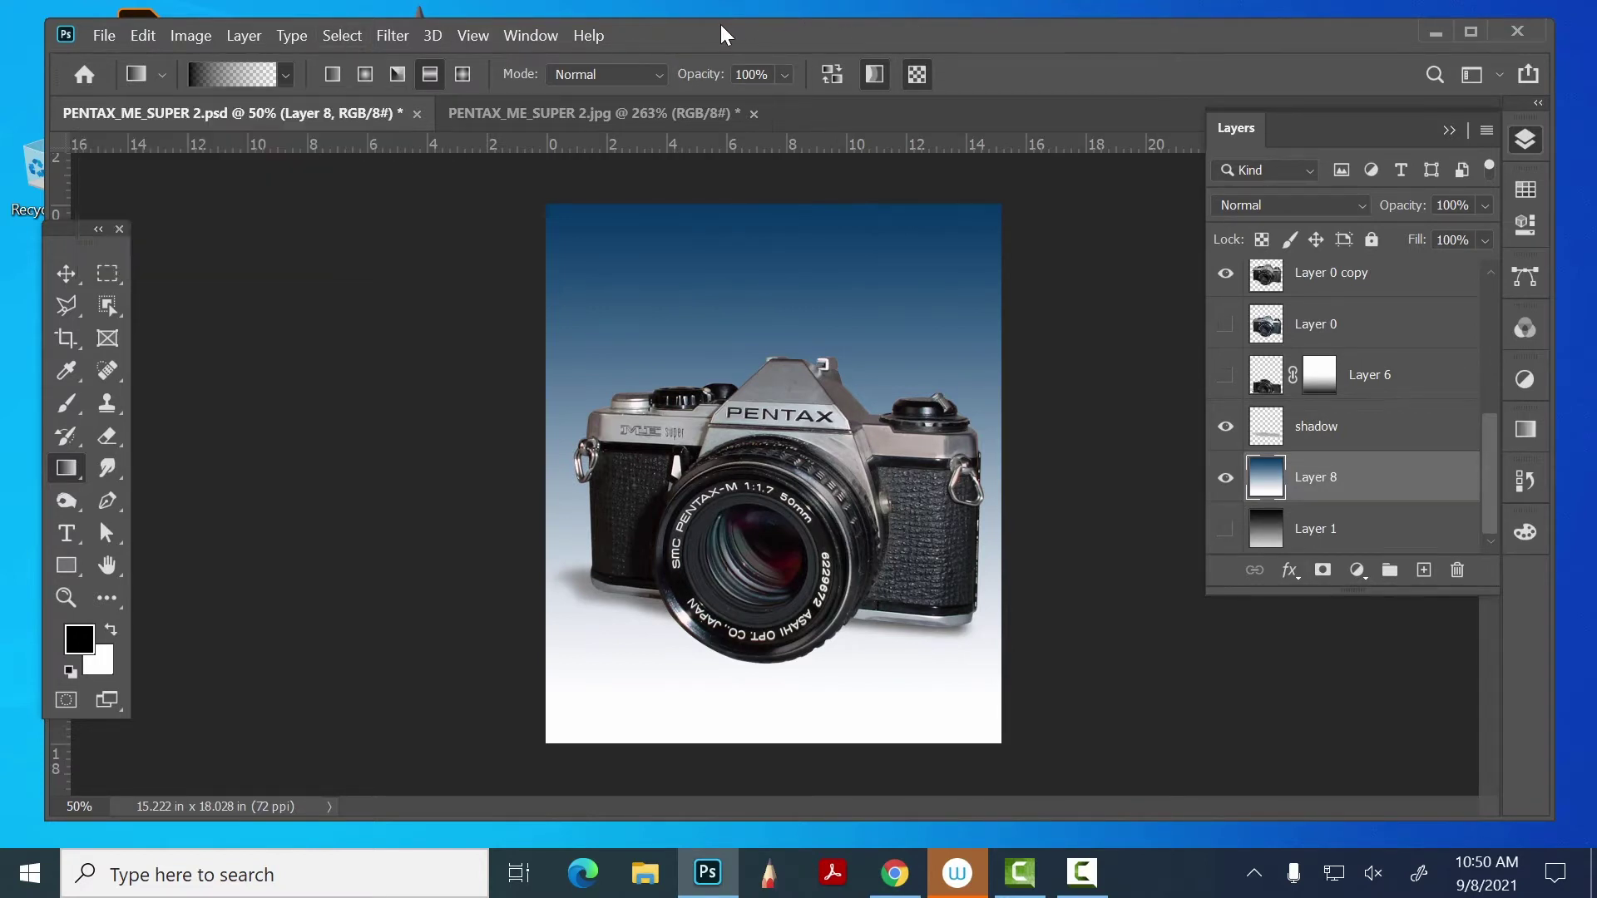
drag(720, 23, 728, 22)
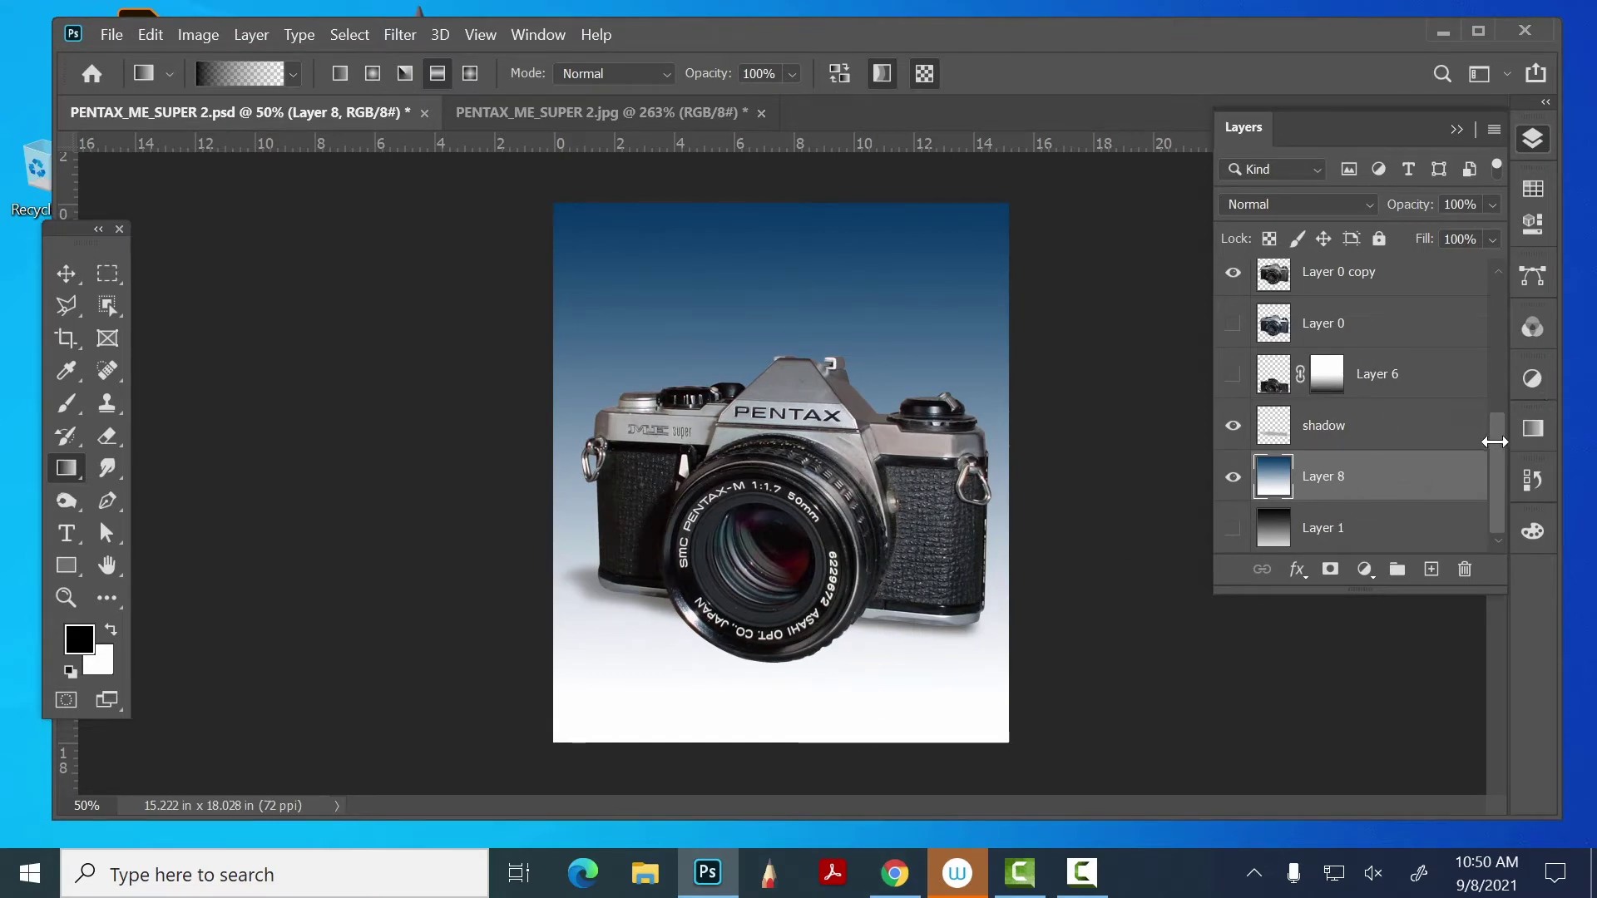
scroll(1495, 441, up, 1)
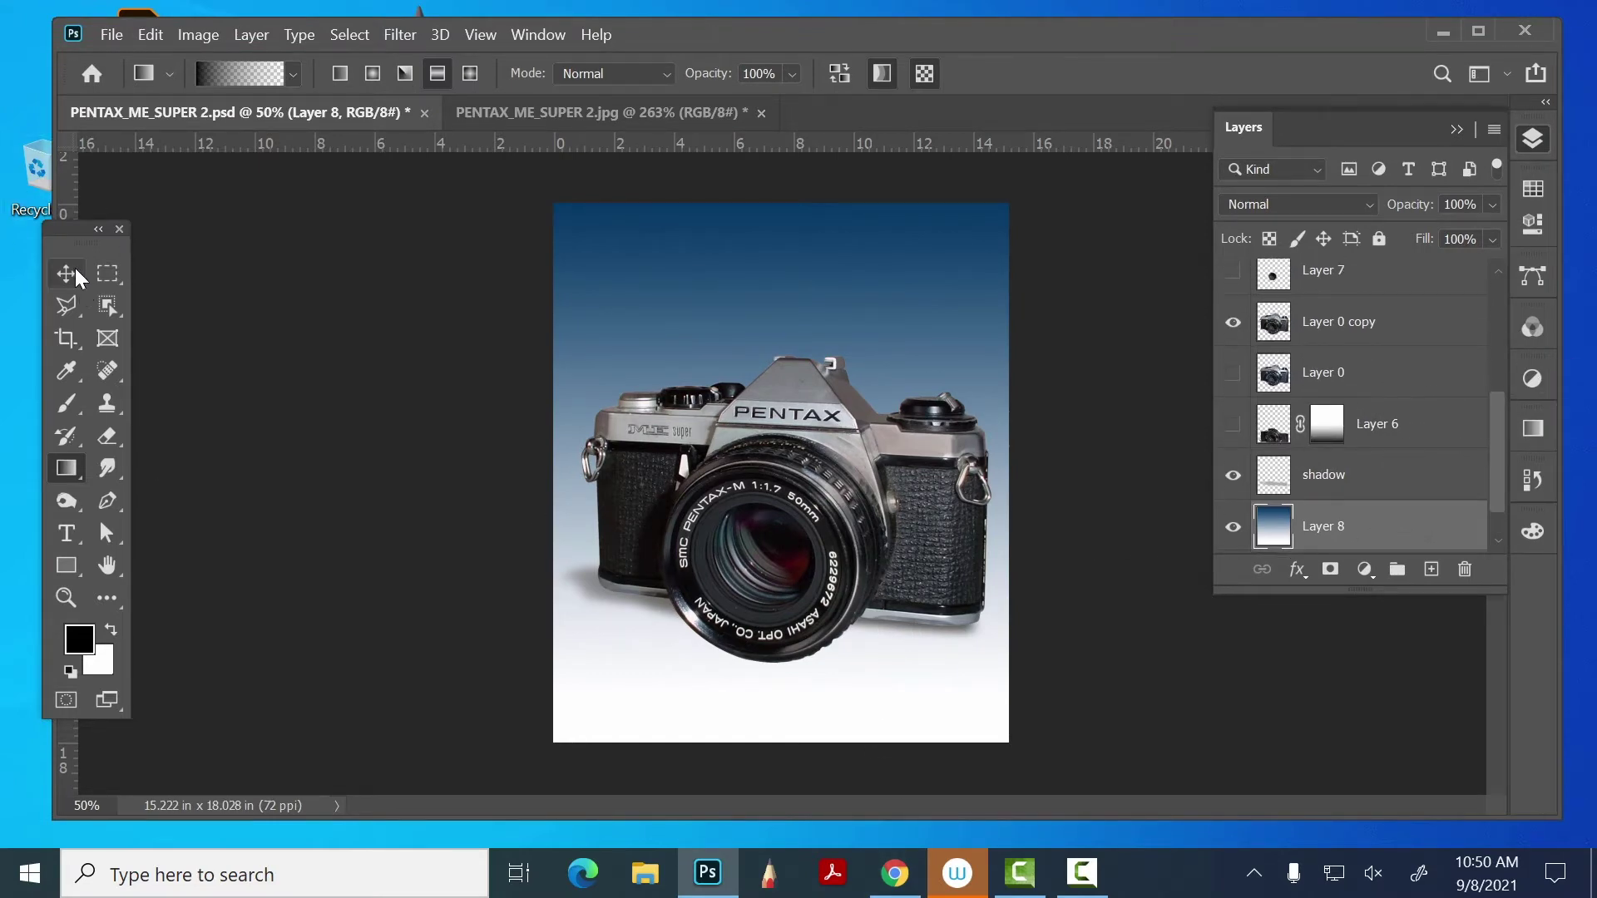
click(75, 270)
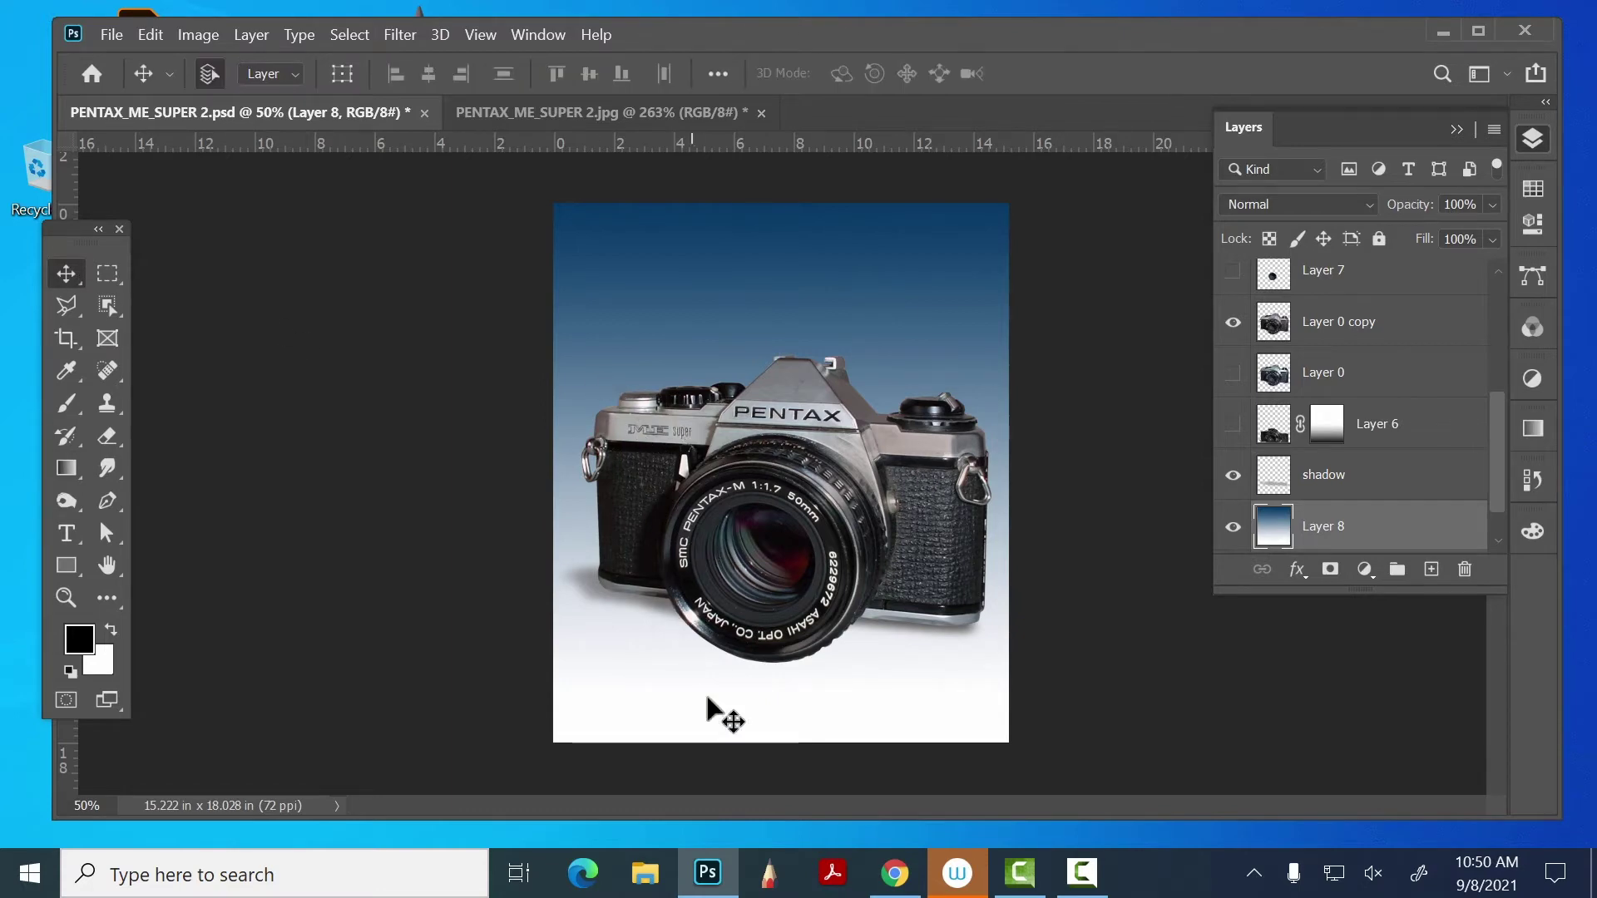
click(149, 34)
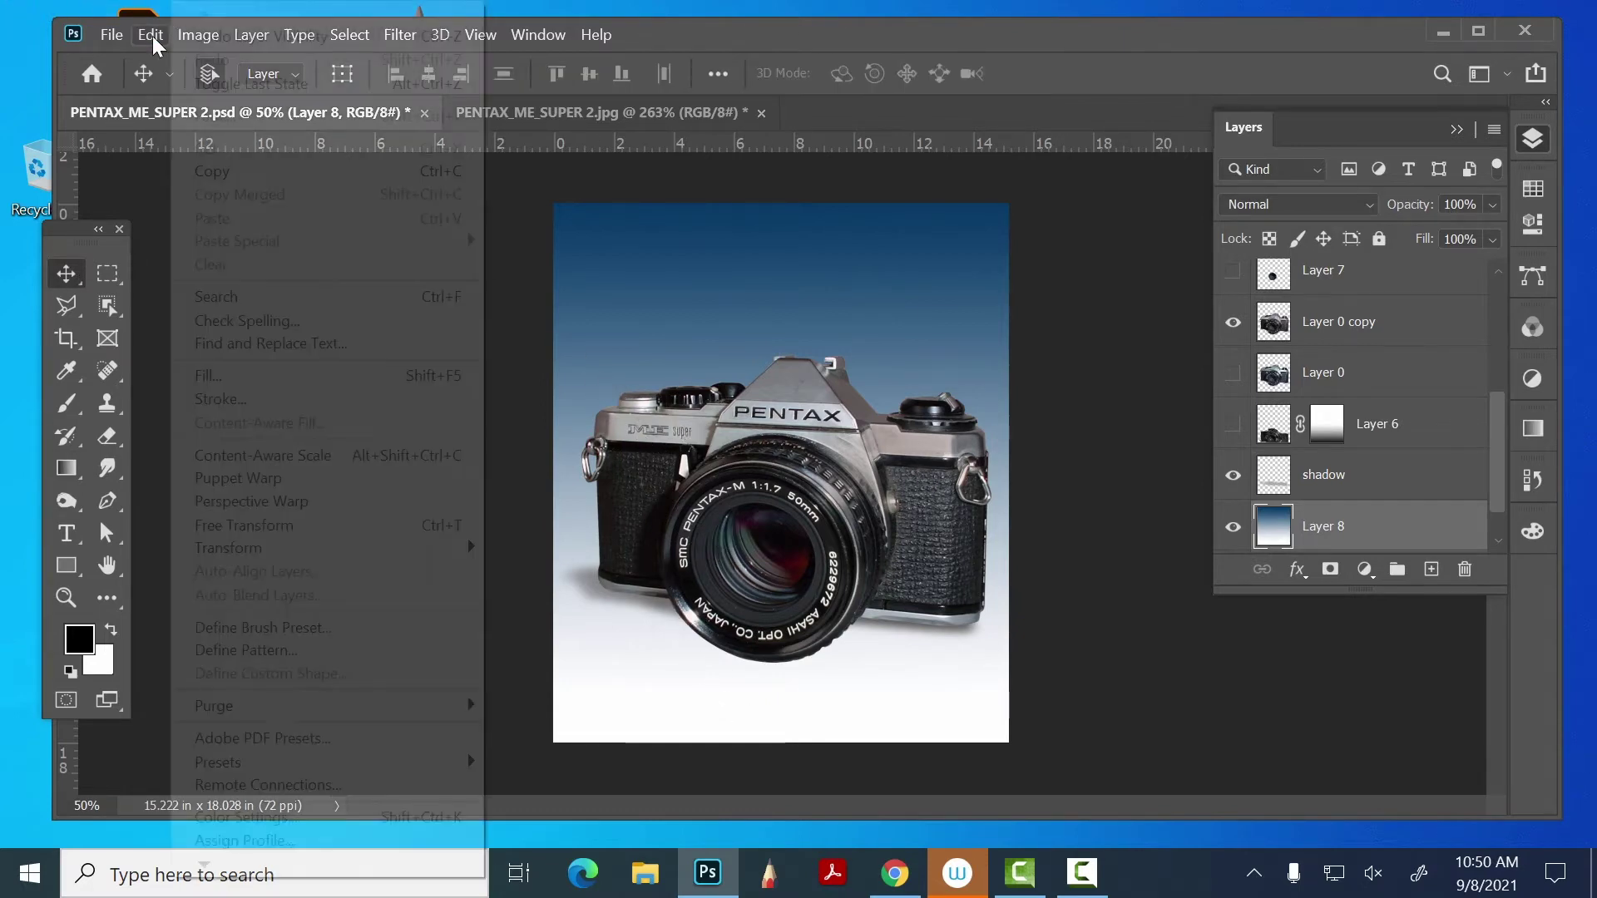
mouse_move(270, 549)
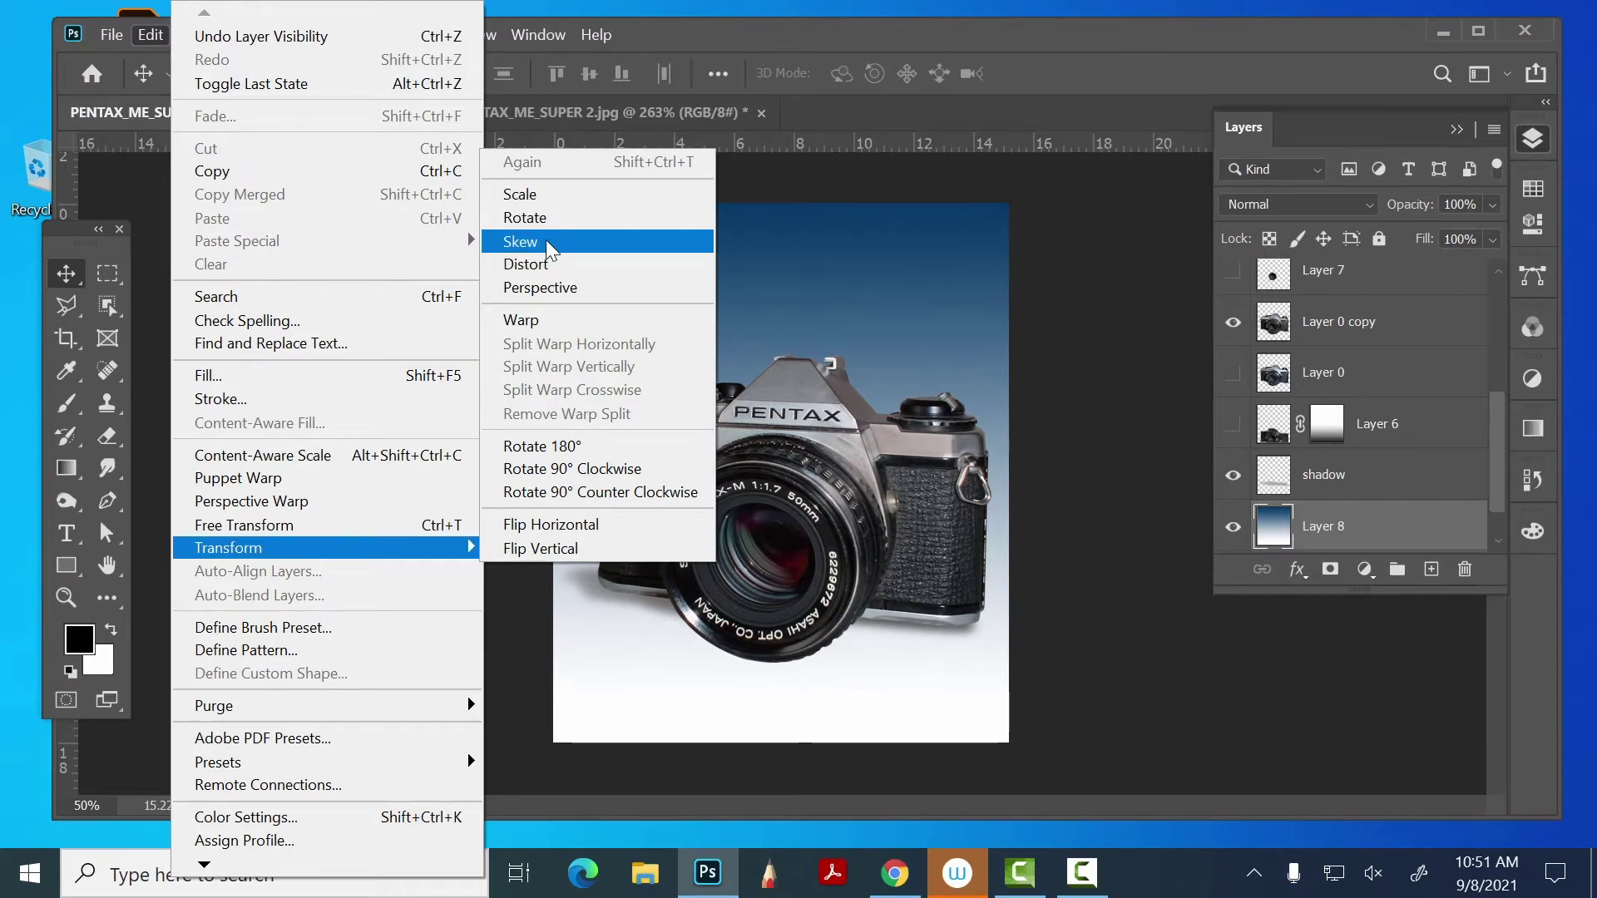
click(553, 265)
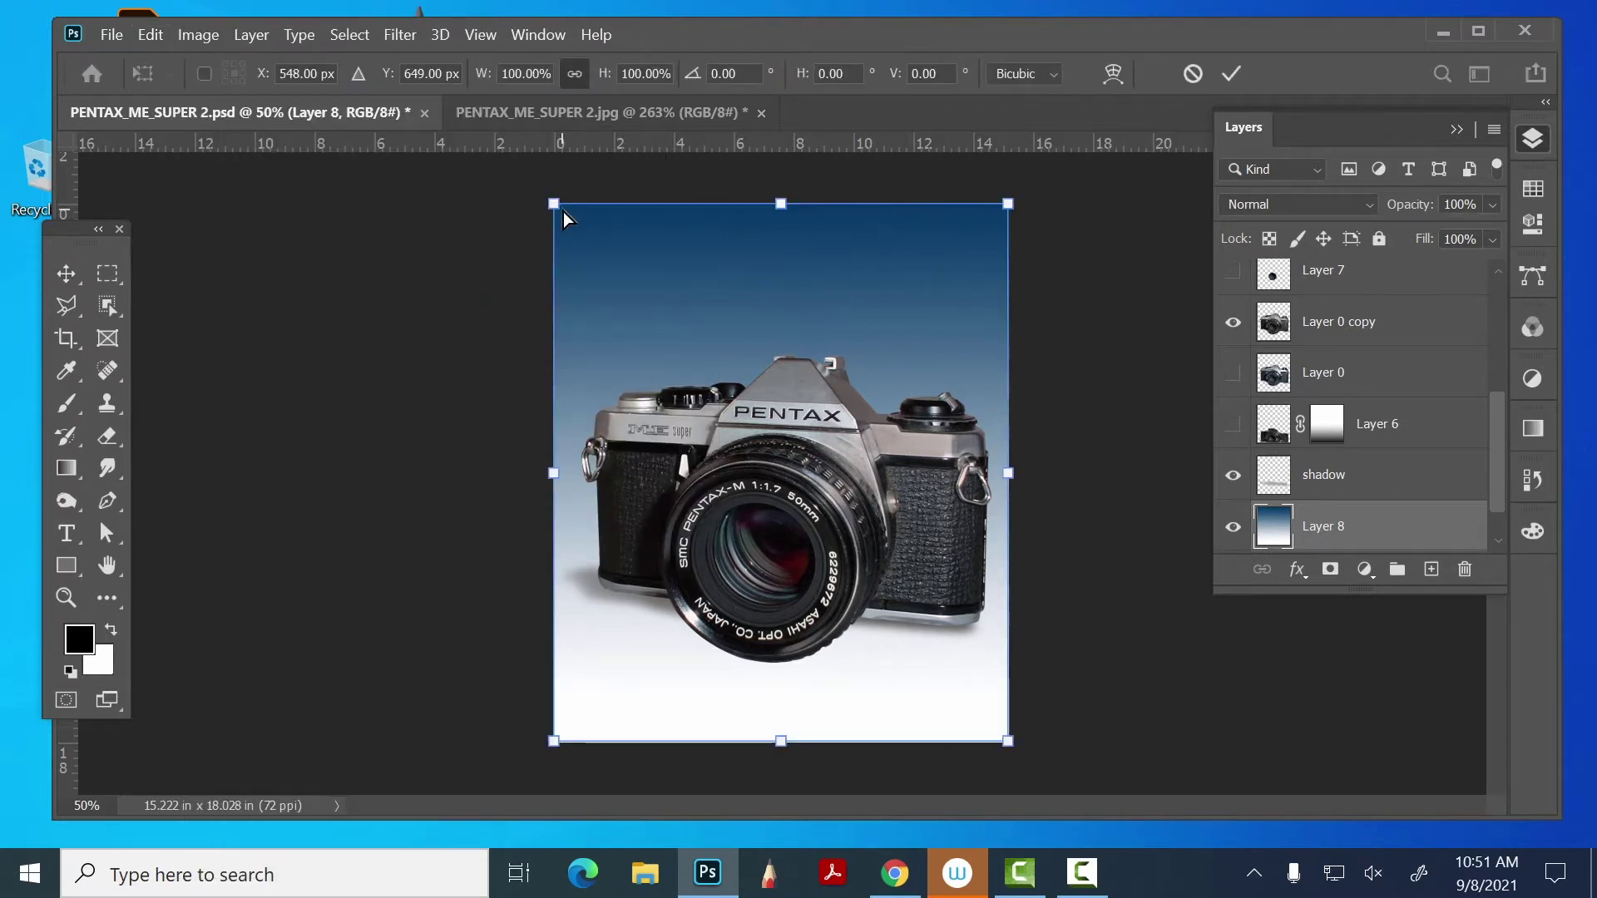
click(66, 274)
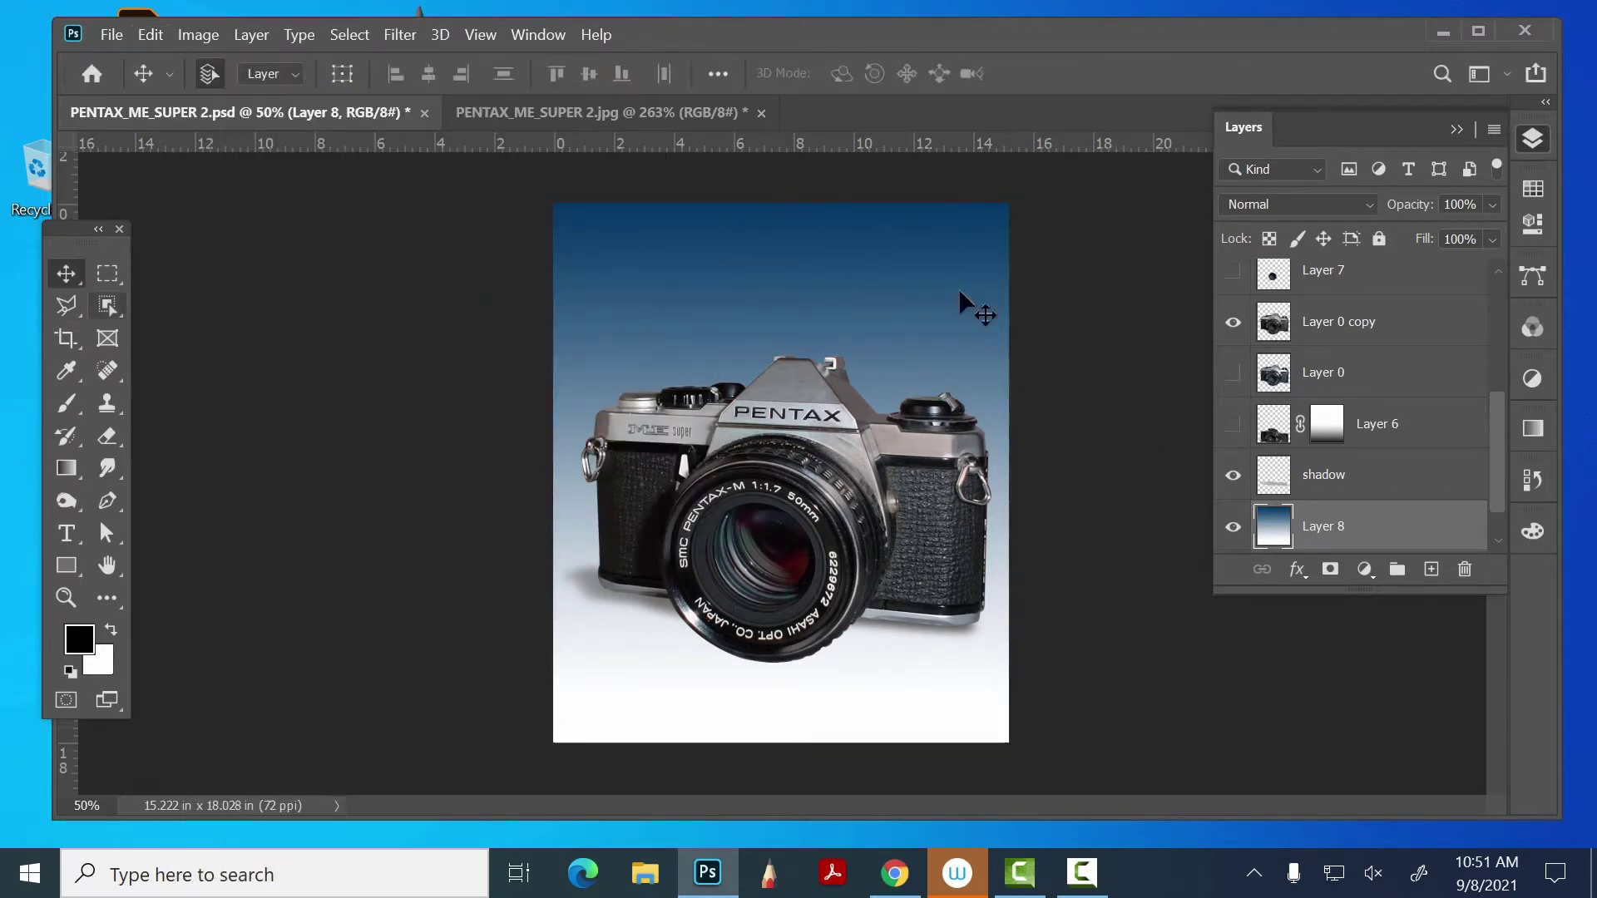
- Distort the camera on Layer 0 copy by pulling its upper-left corner slightly upward, to a height of about 102.70%, and reselect the layer
click(1351, 328)
click(1233, 322)
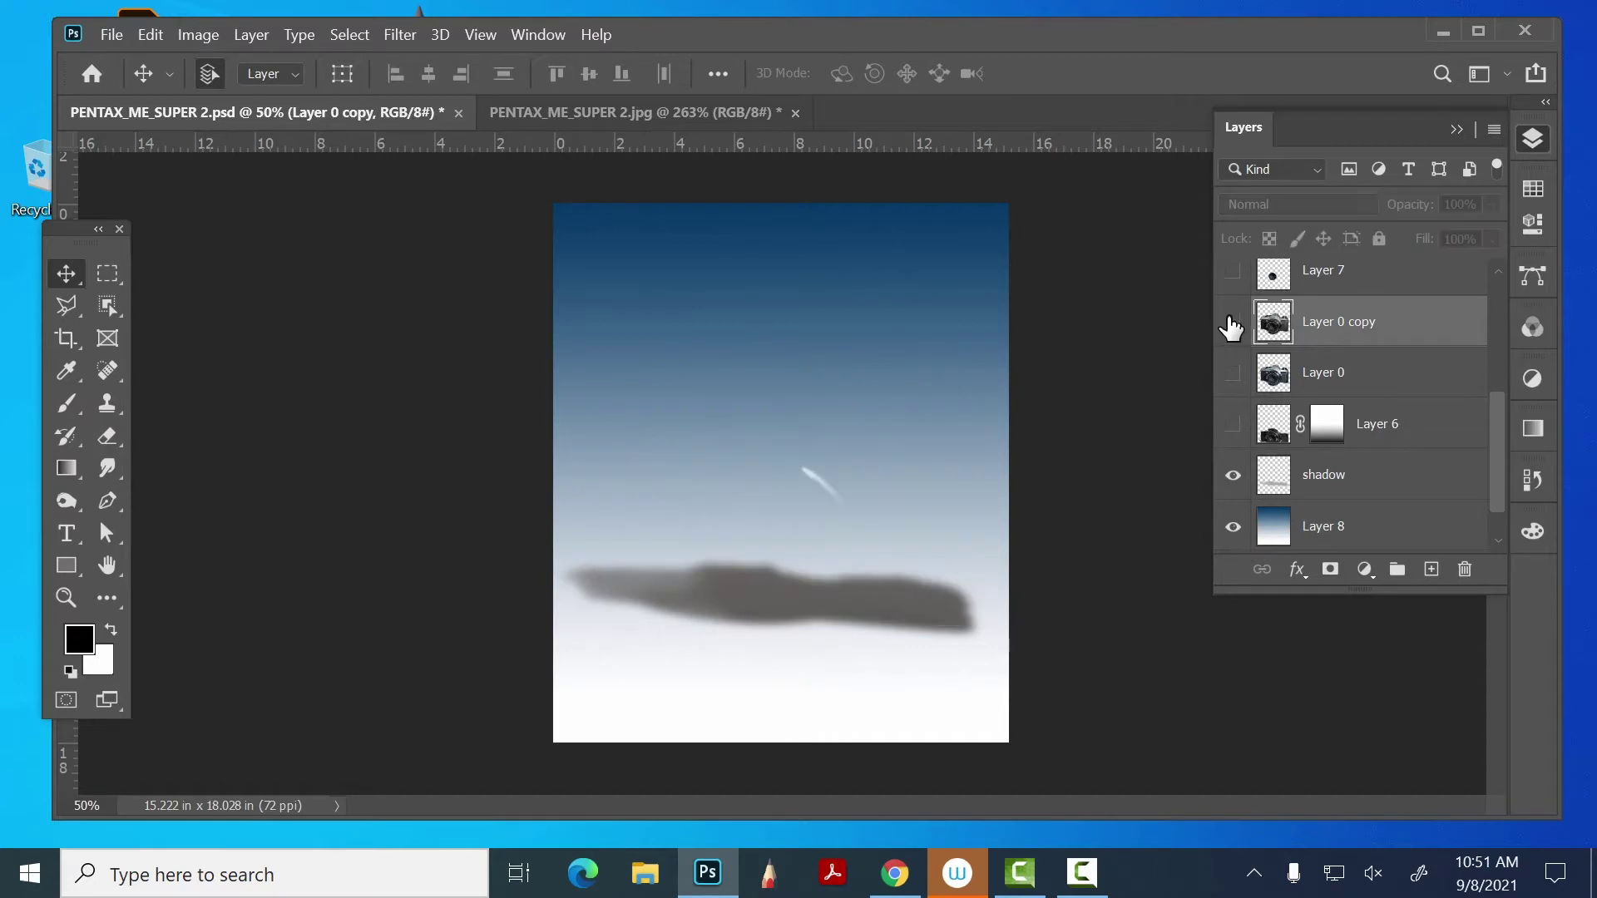
click(1233, 322)
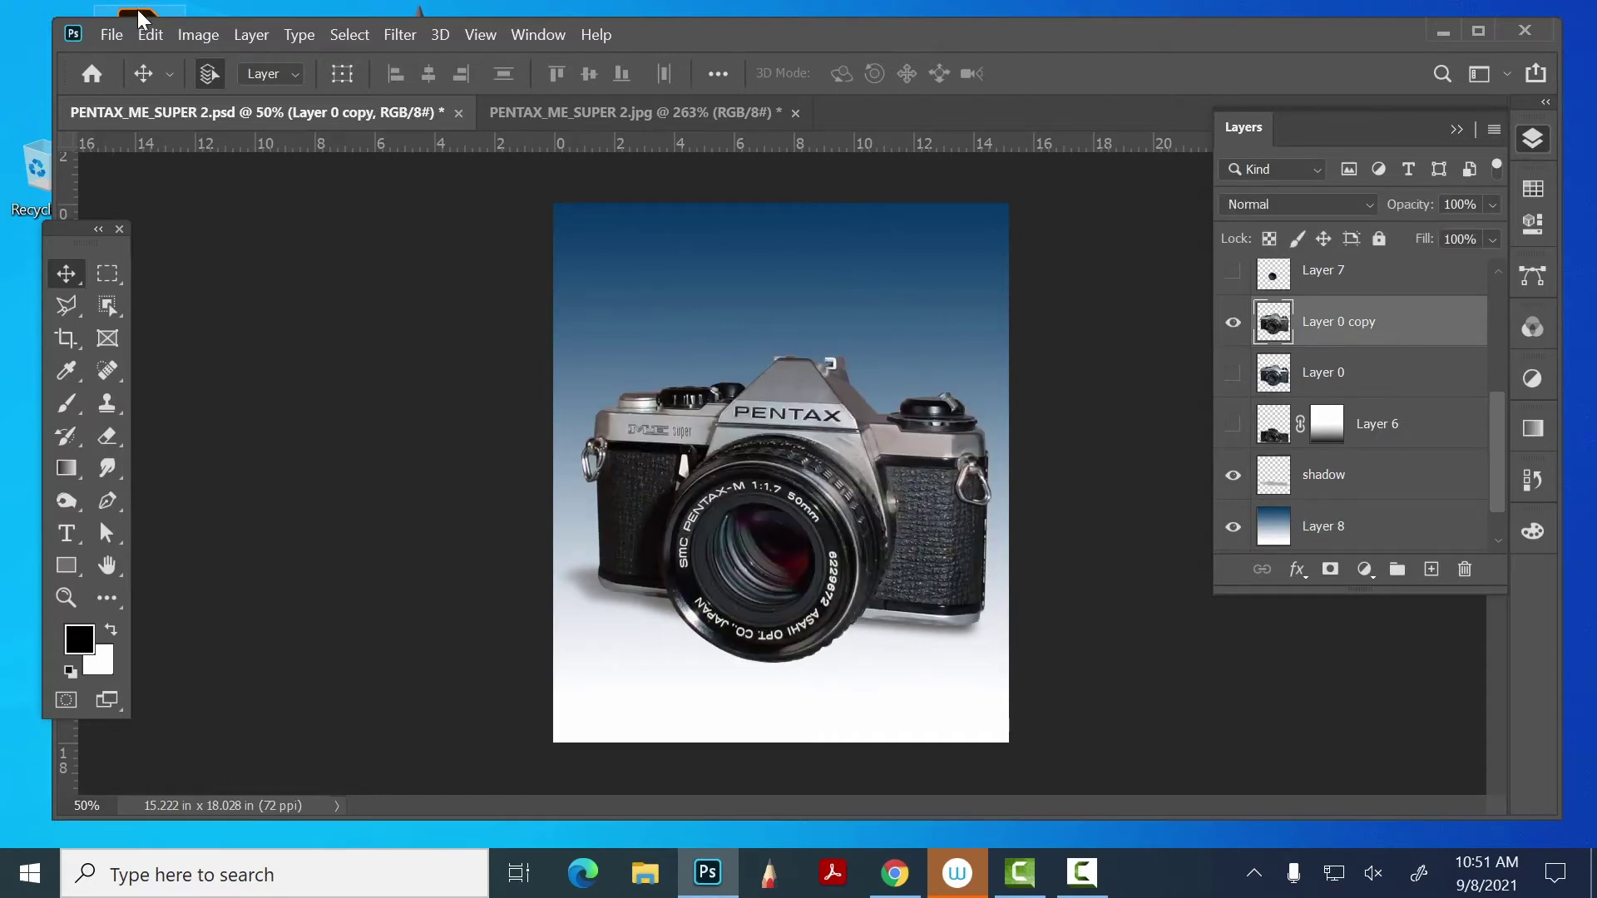
click(150, 34)
mouse_move(453, 547)
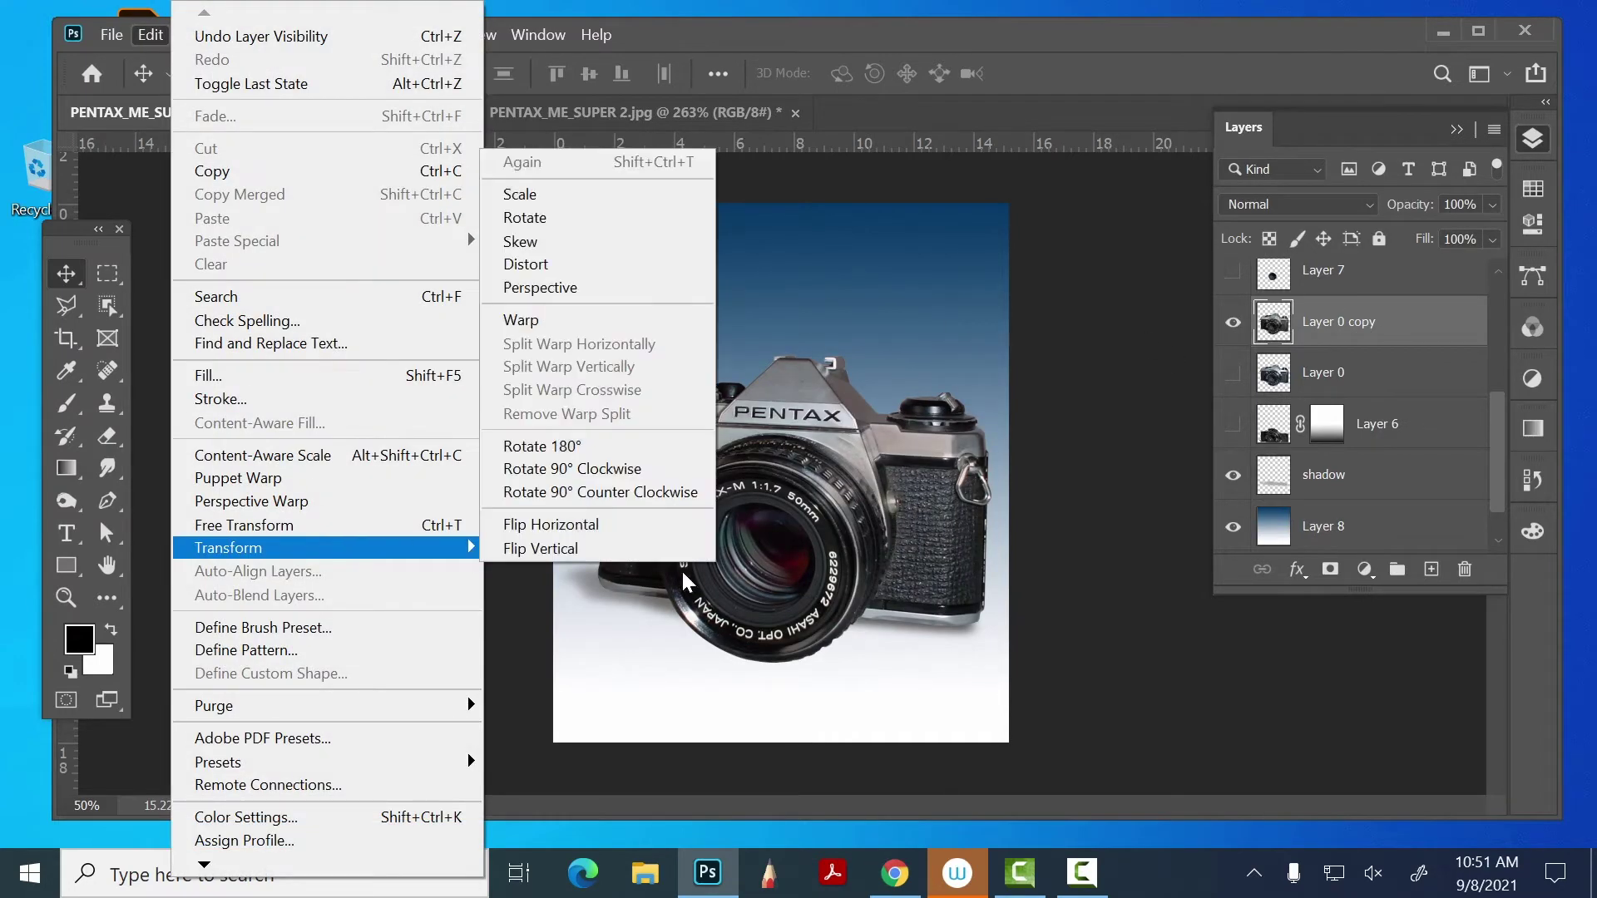
click(562, 263)
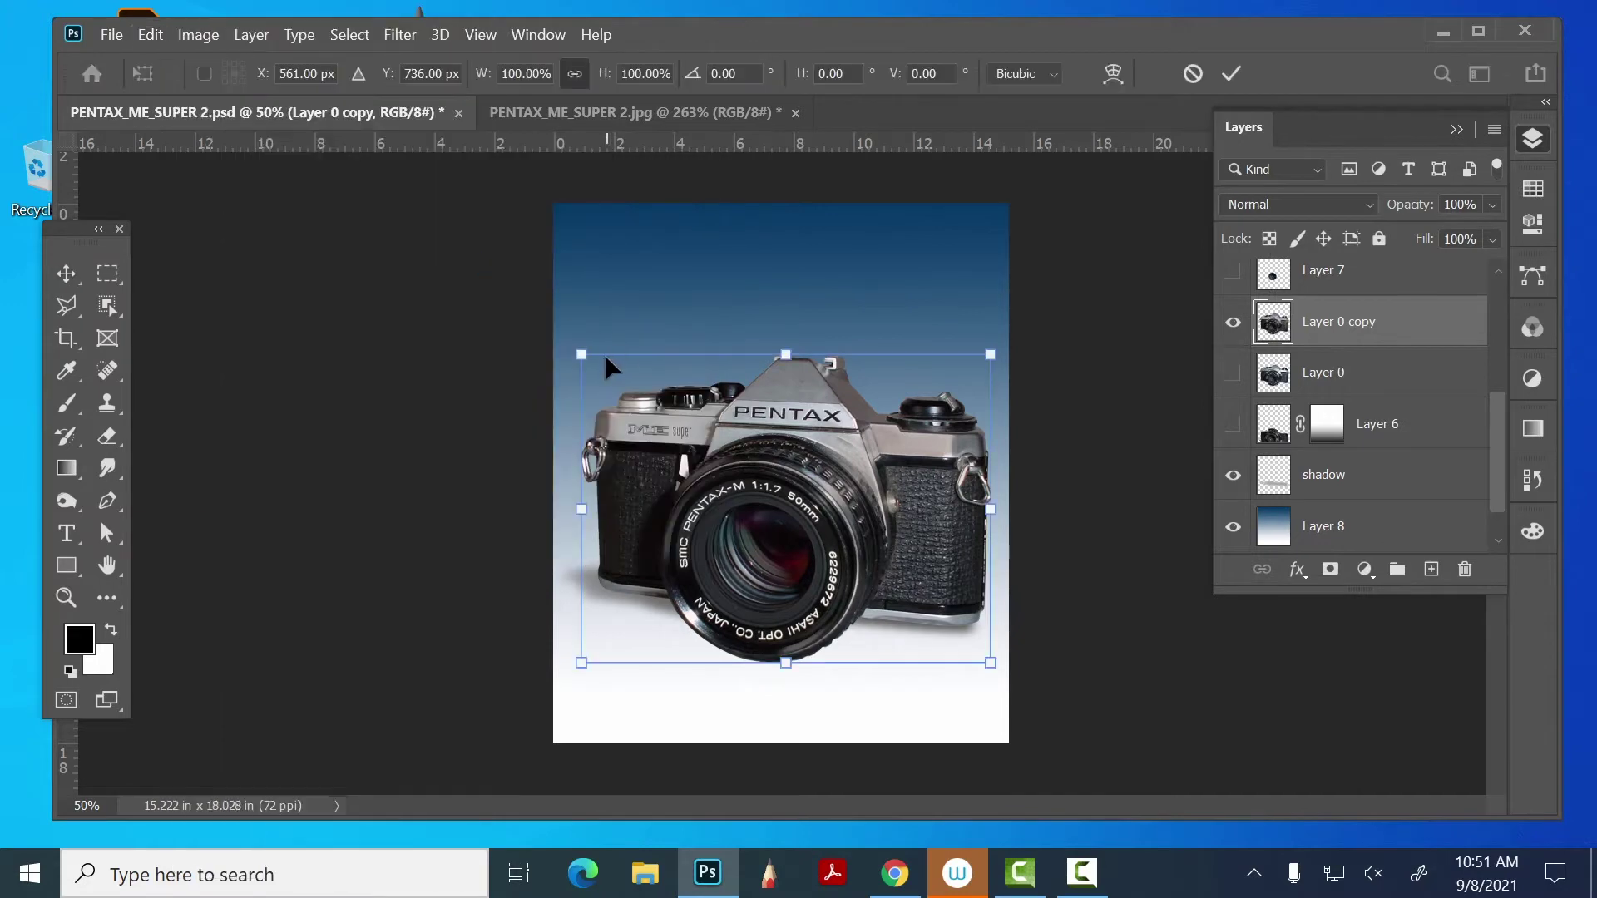
drag(582, 348, 584, 341)
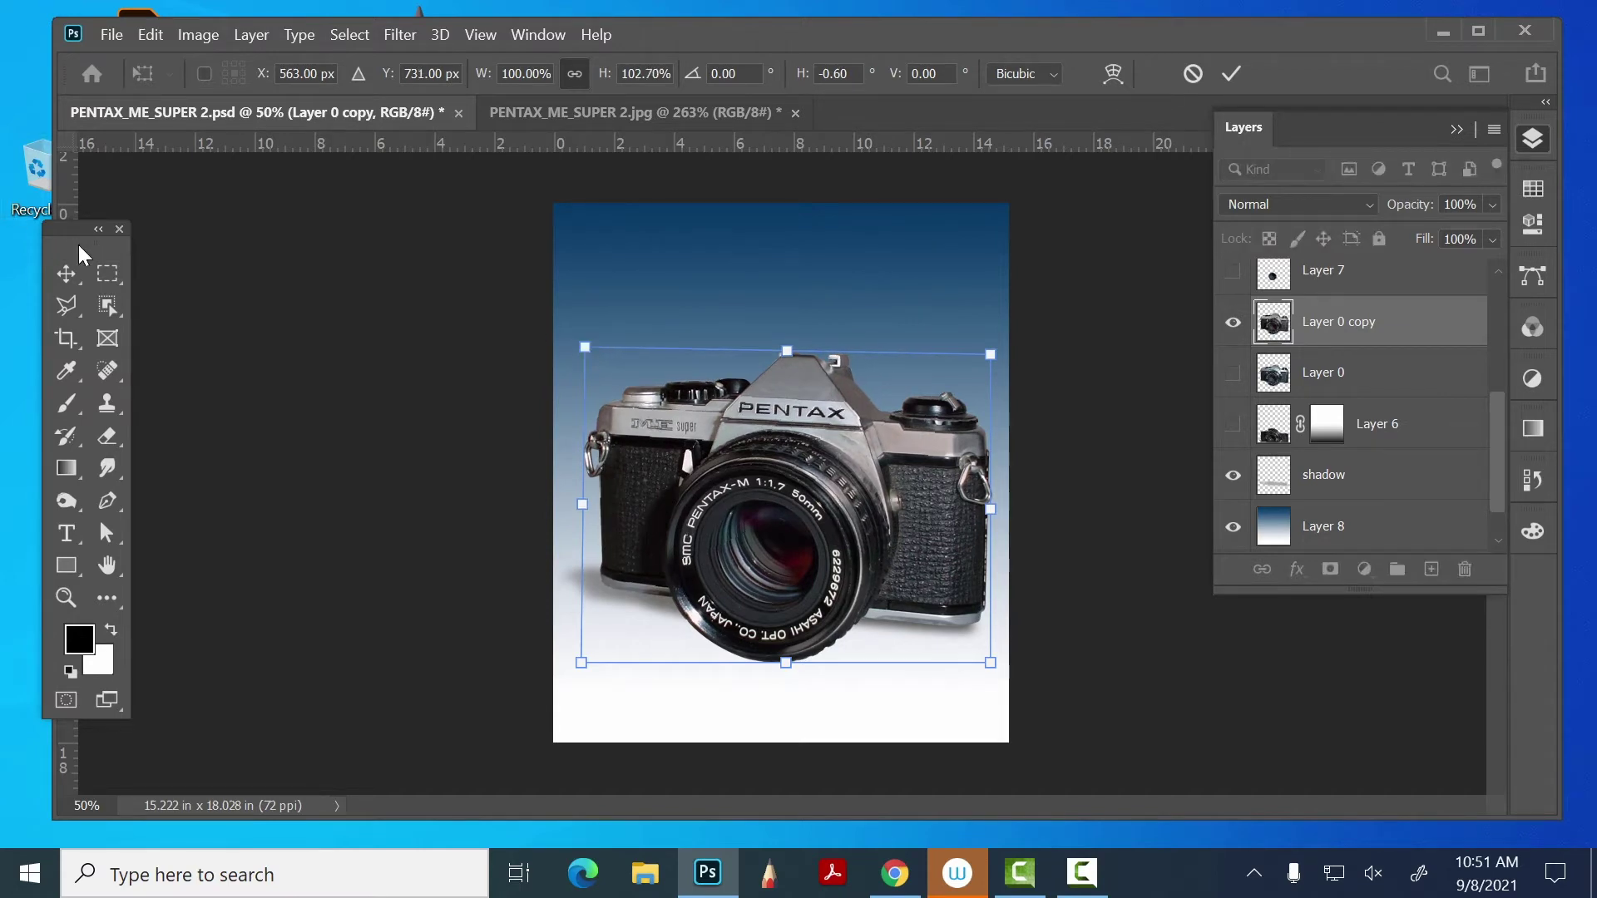
click(67, 272)
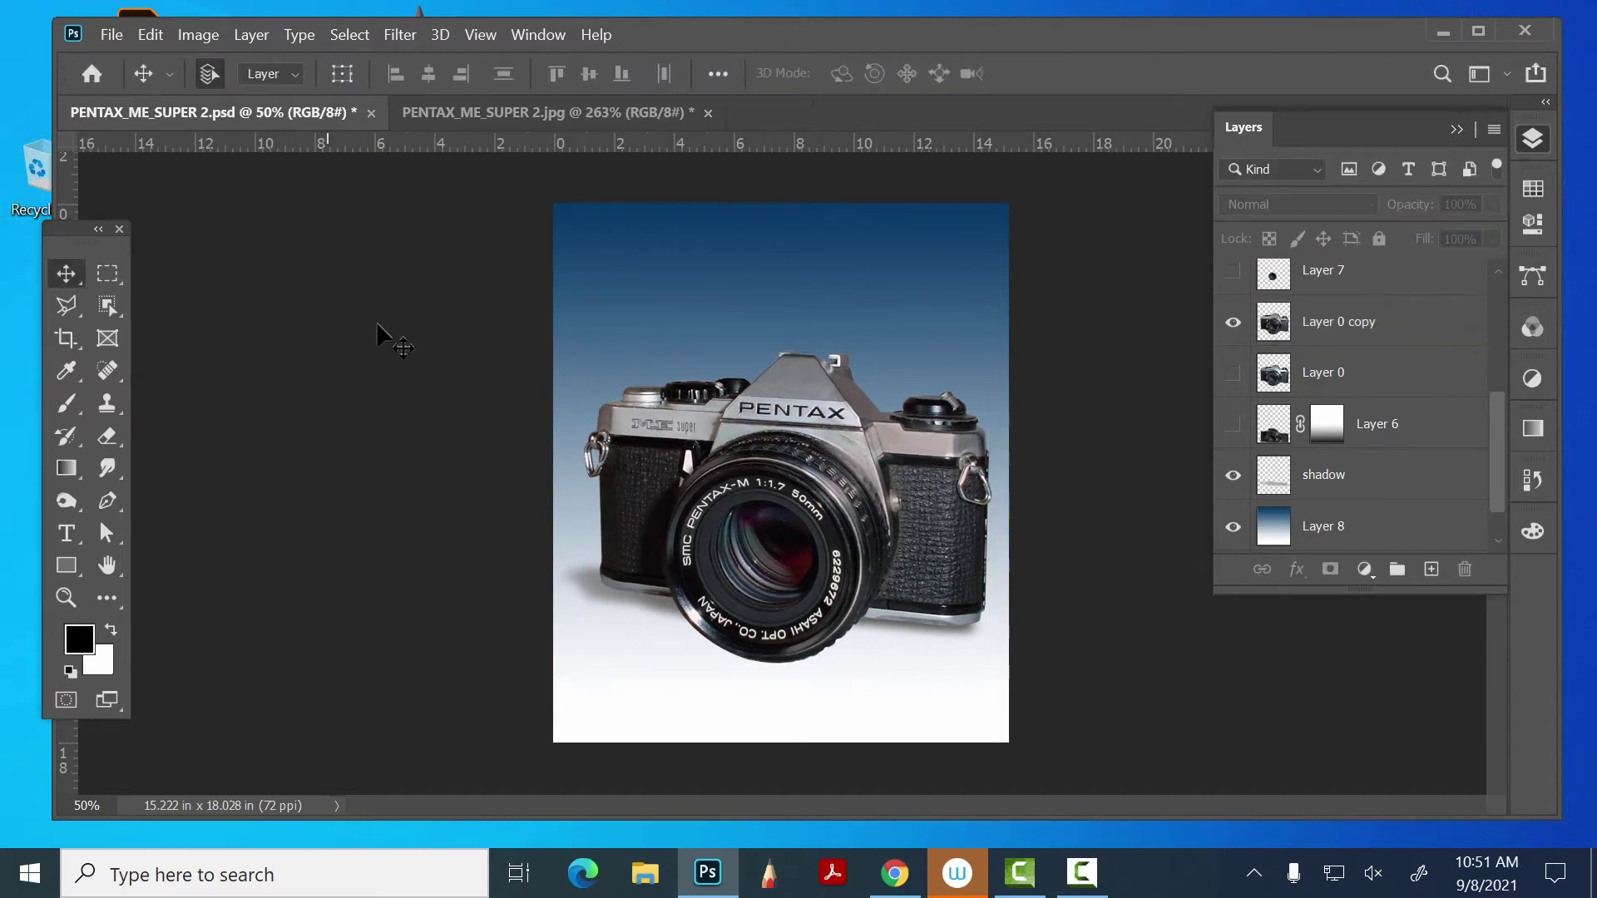
click(909, 545)
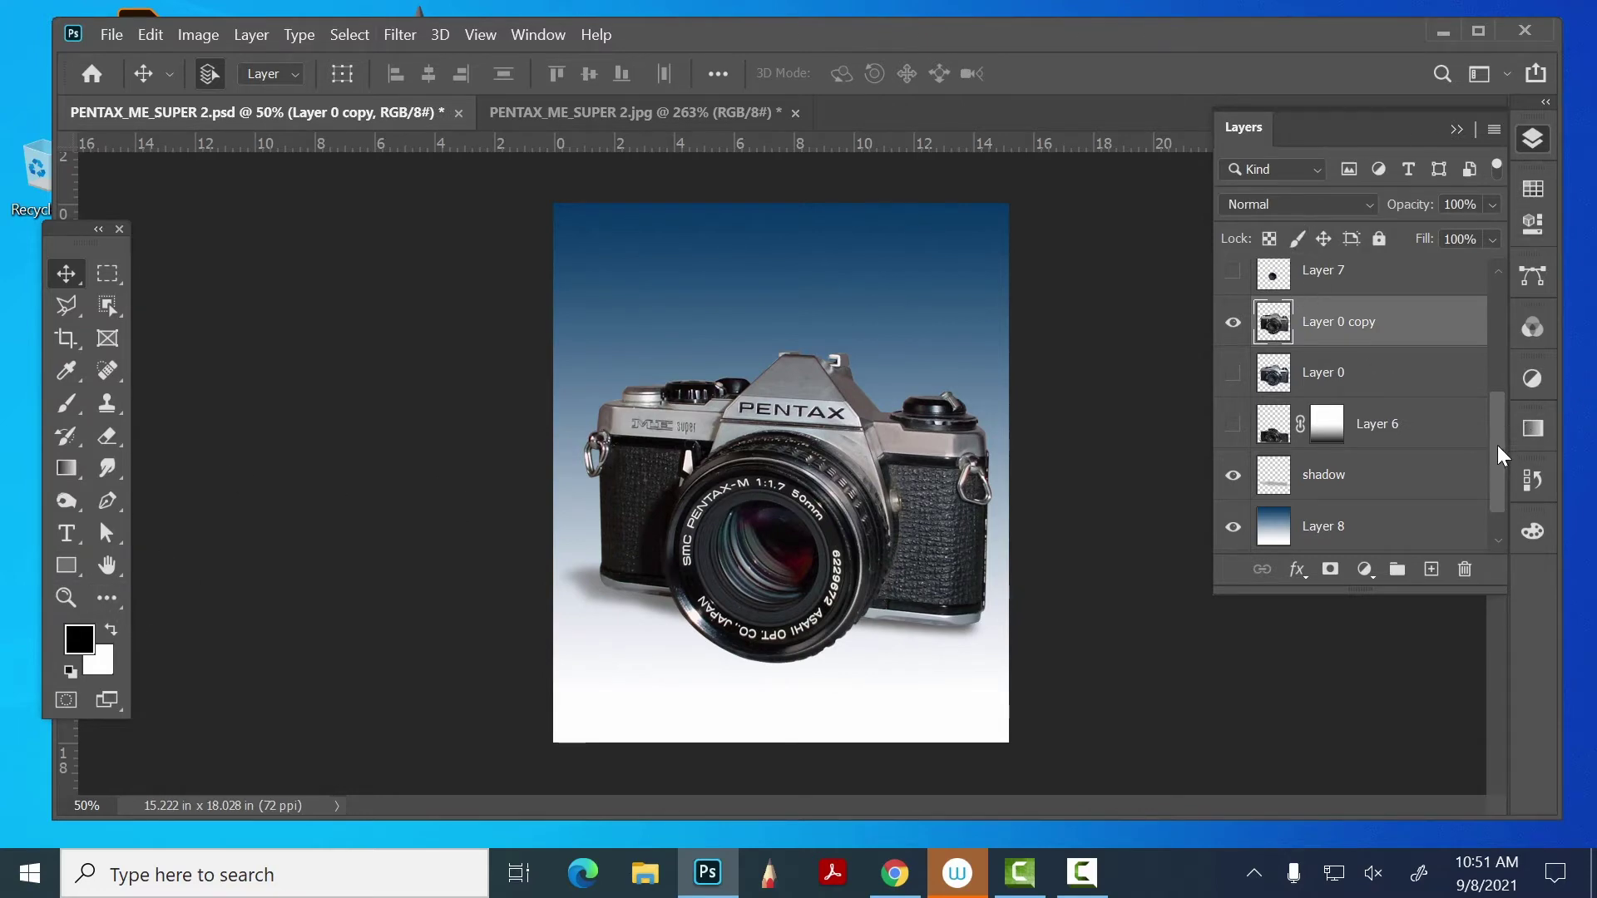
- In PENTAX_ME_SUPER 2.jpg, select the whole camera with the Object Selection tool in Rectangle mode
drag(1498, 446, 1484, 303)
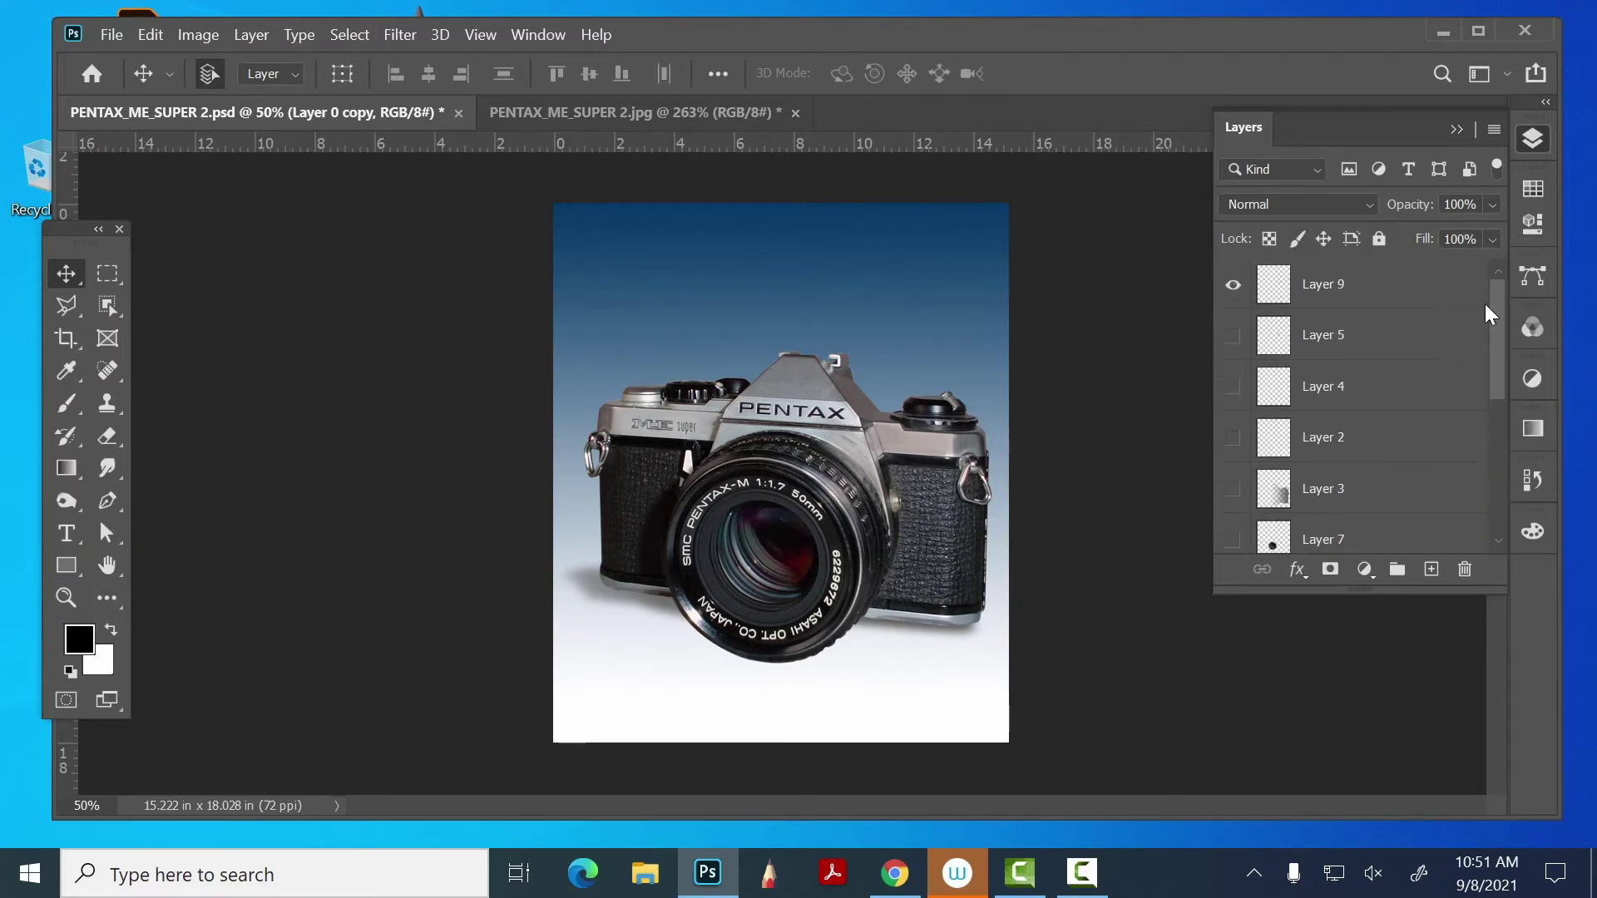
click(576, 104)
key(ctrl+minus)
key(ctrl+minus)
key(ctrl+minus)
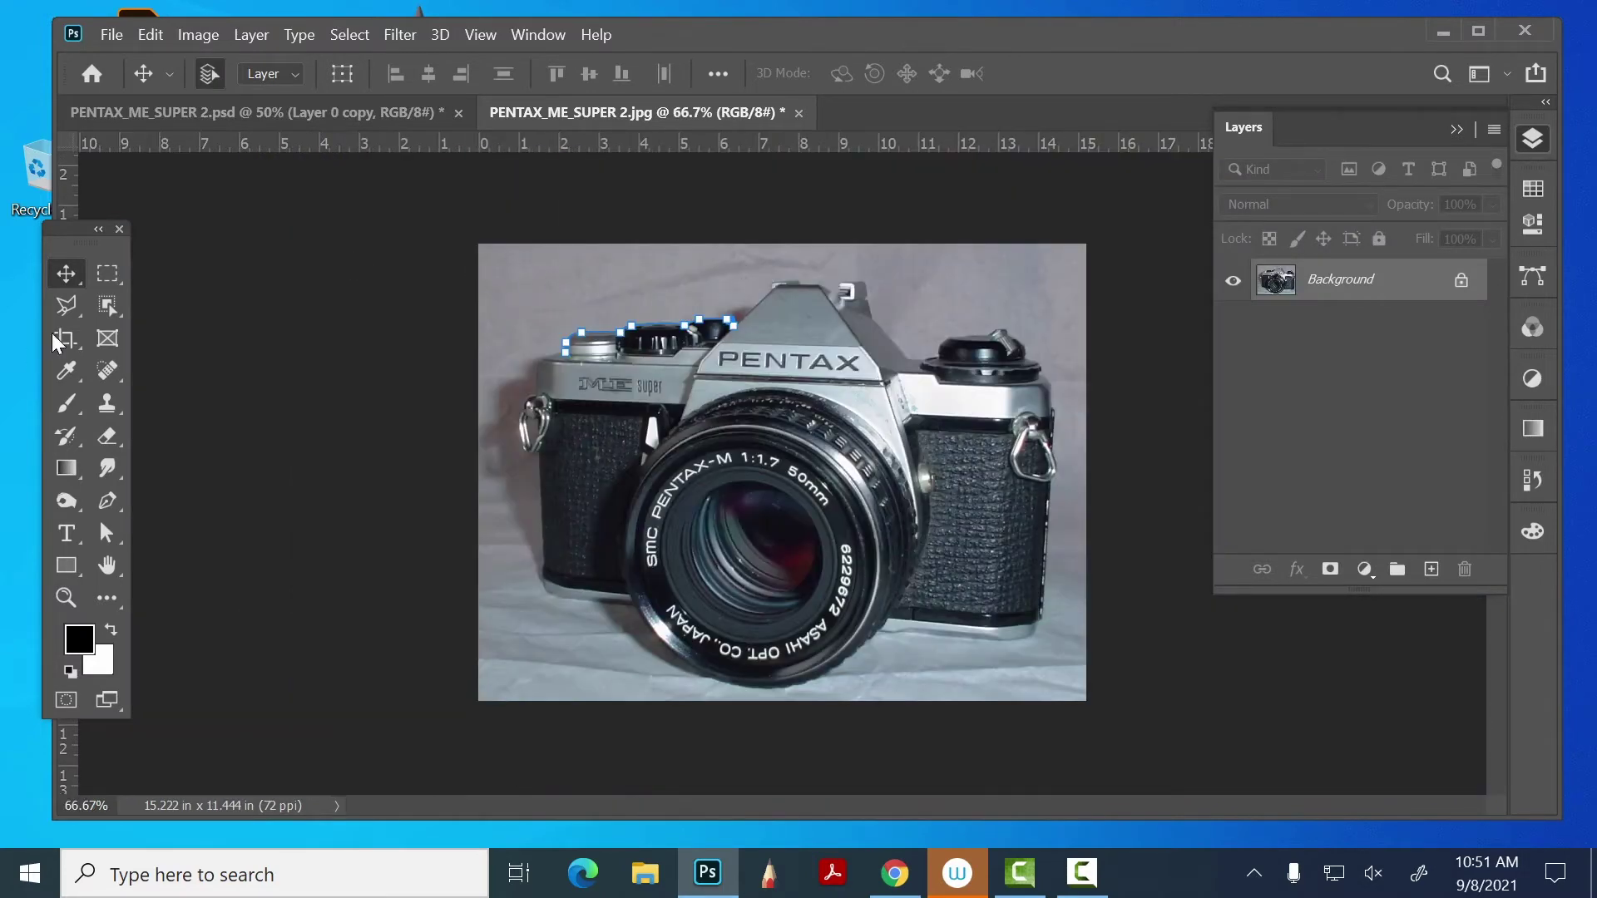
key(ctrl+d)
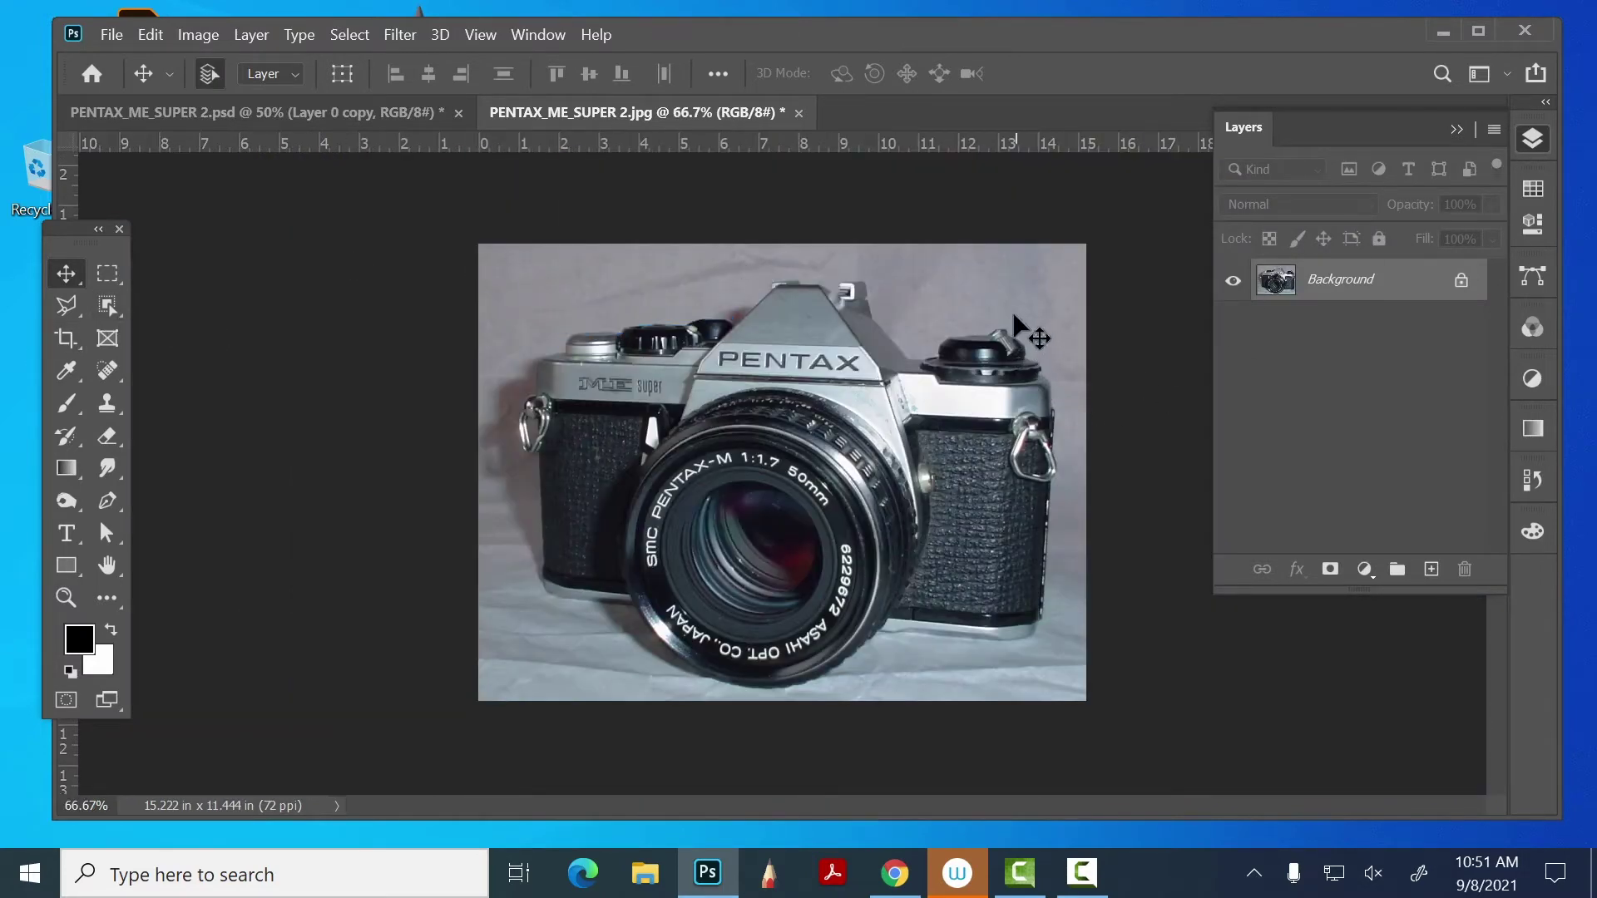
click(106, 306)
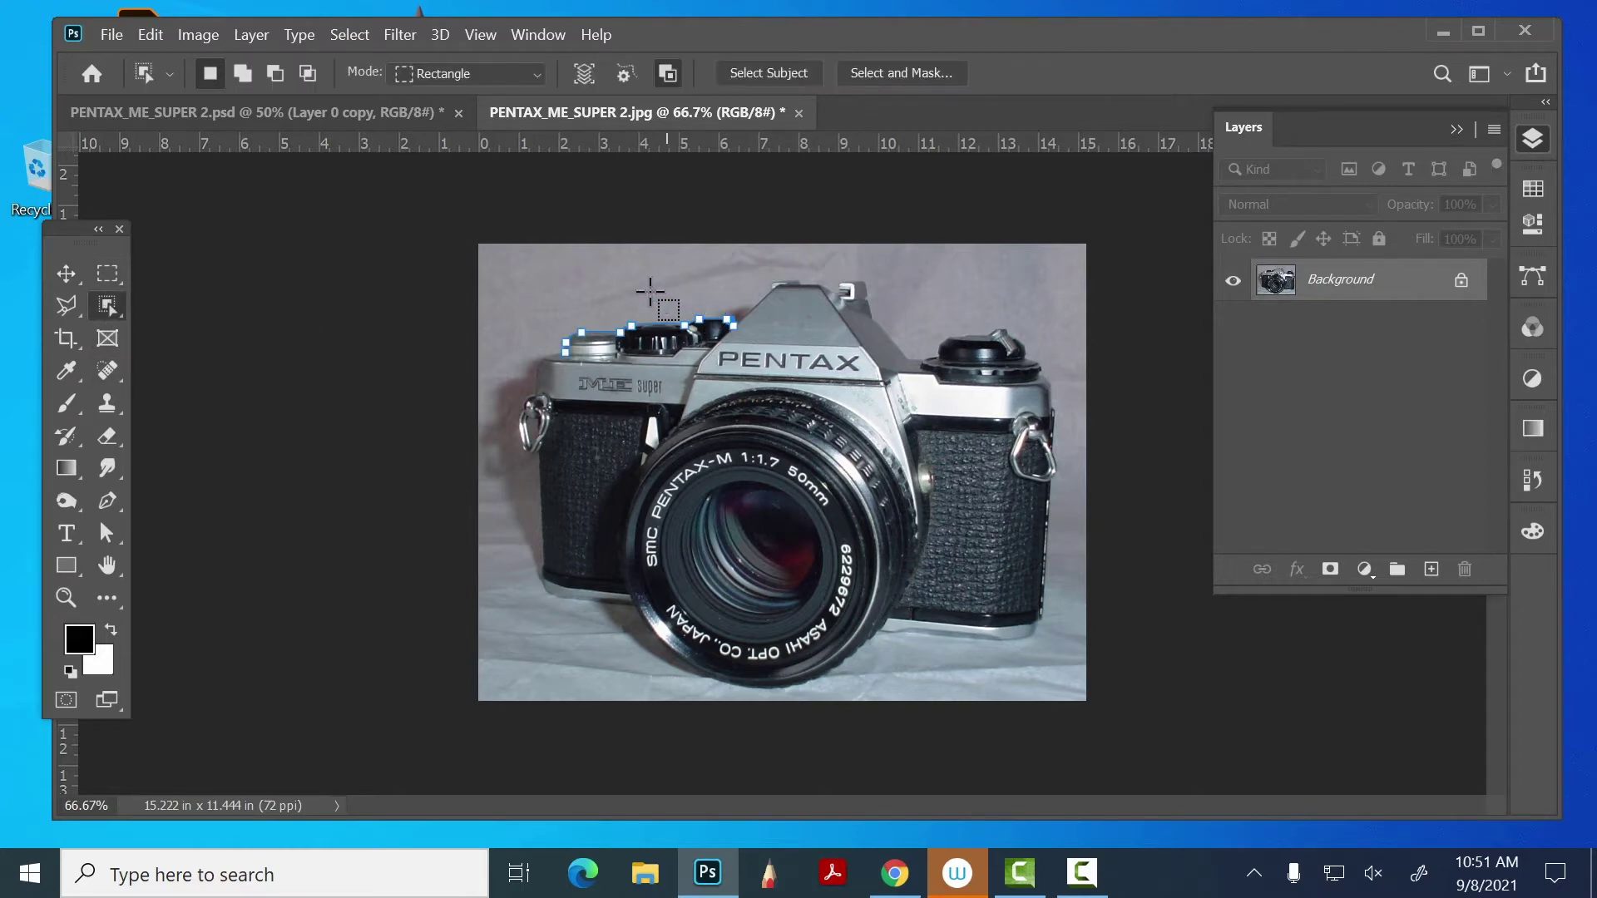
drag(511, 269, 1064, 684)
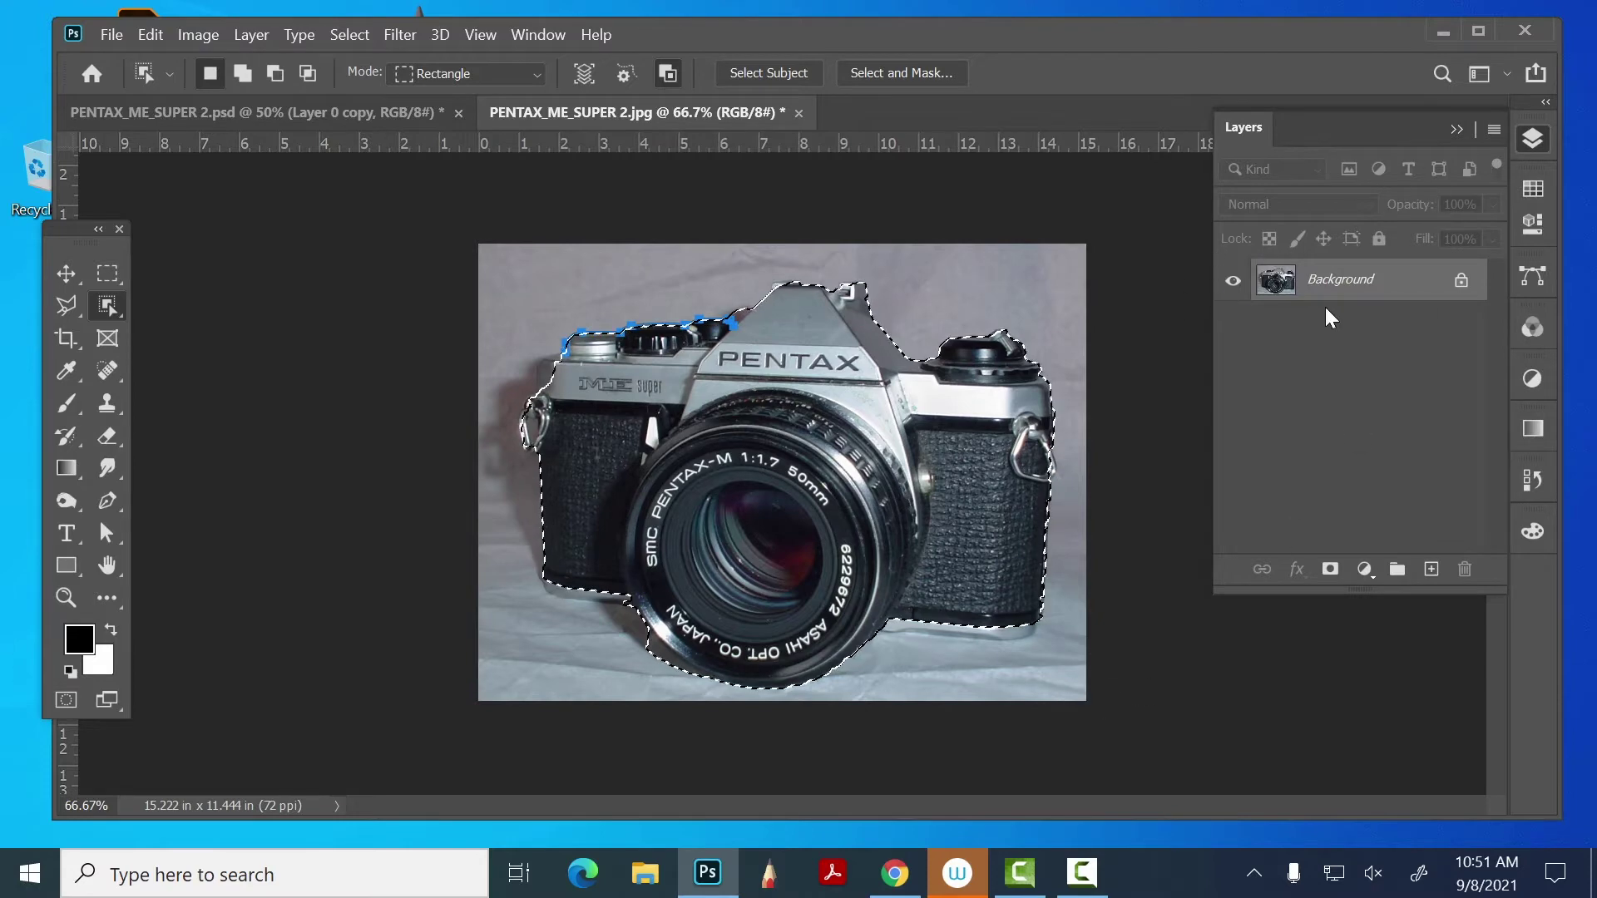
- Unlock the Background layer, copy the selected camera to a new layer and hide the original photo layer
click(1461, 280)
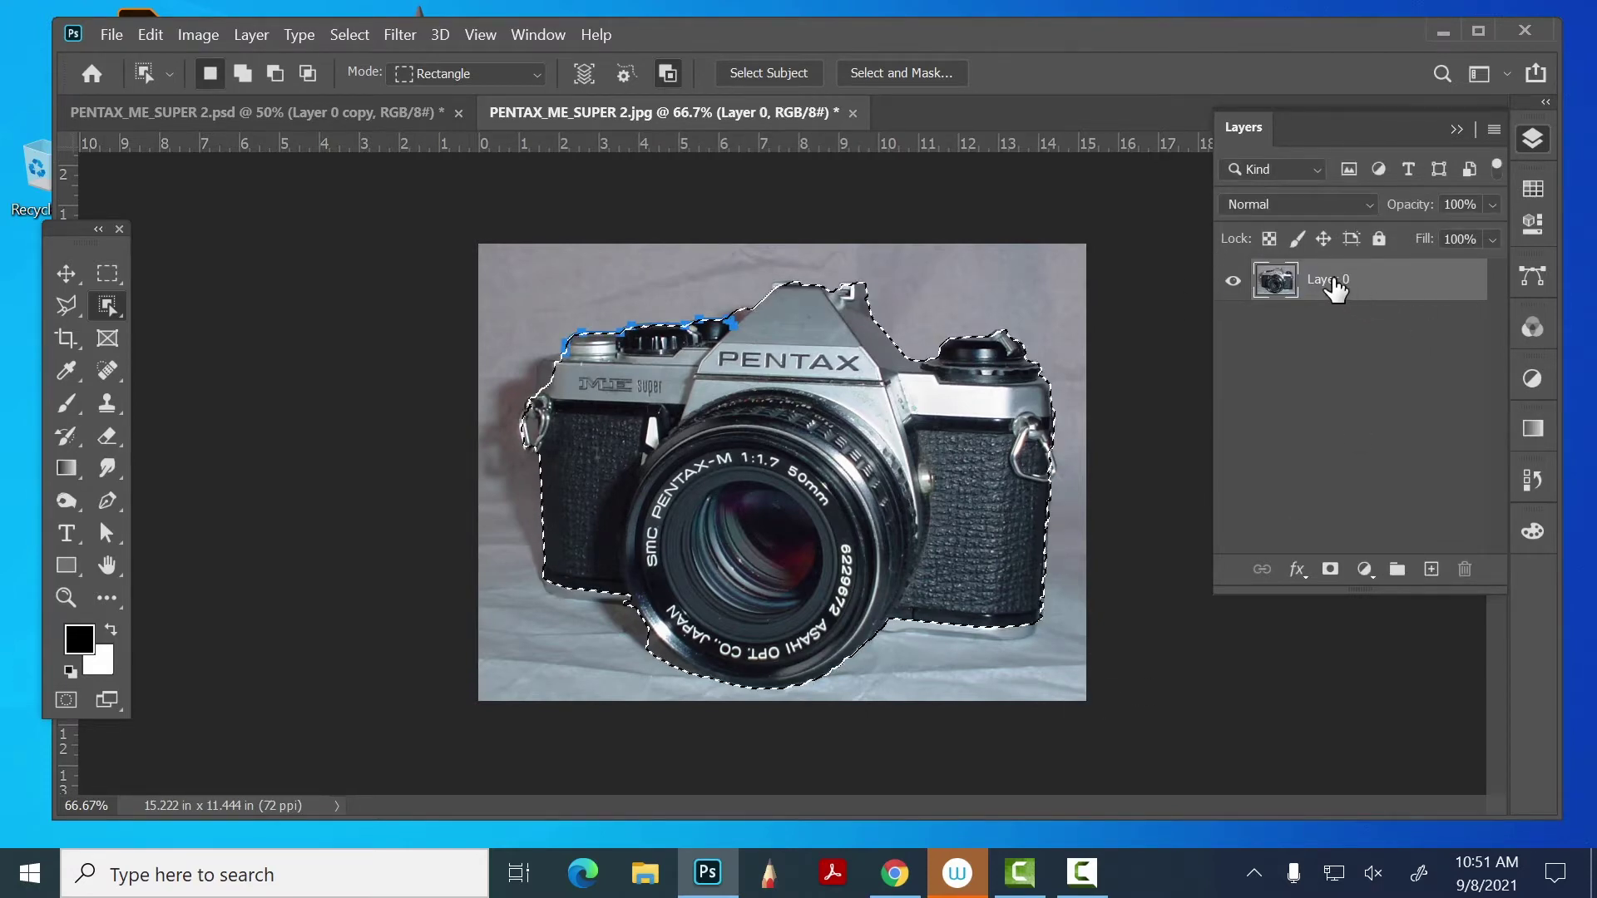
key(ctrl+j)
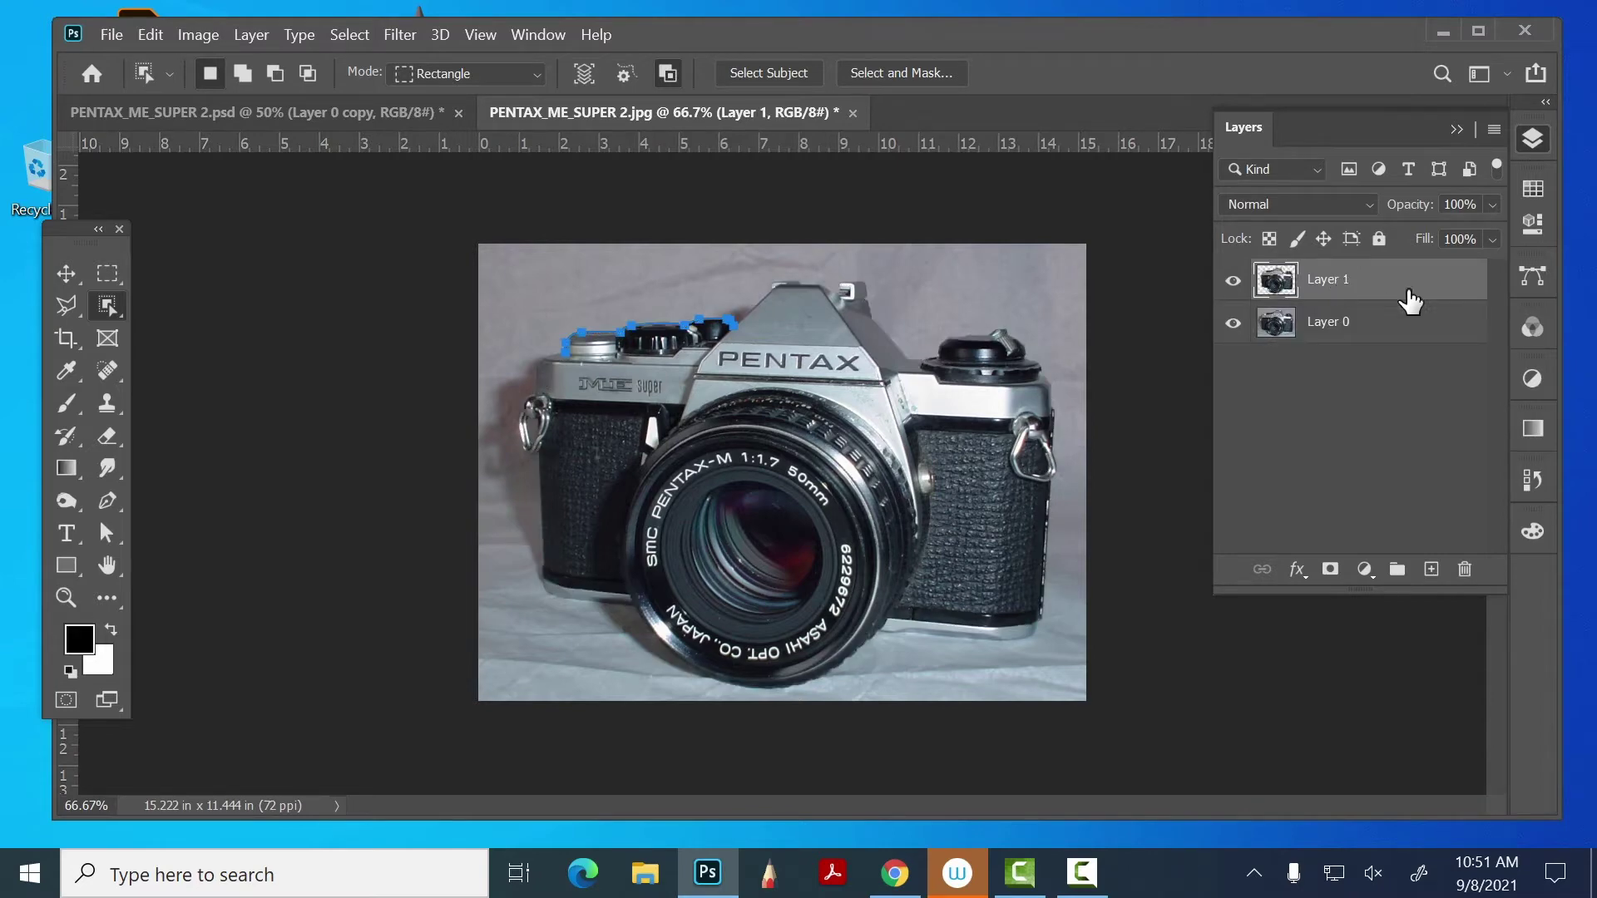
click(1234, 324)
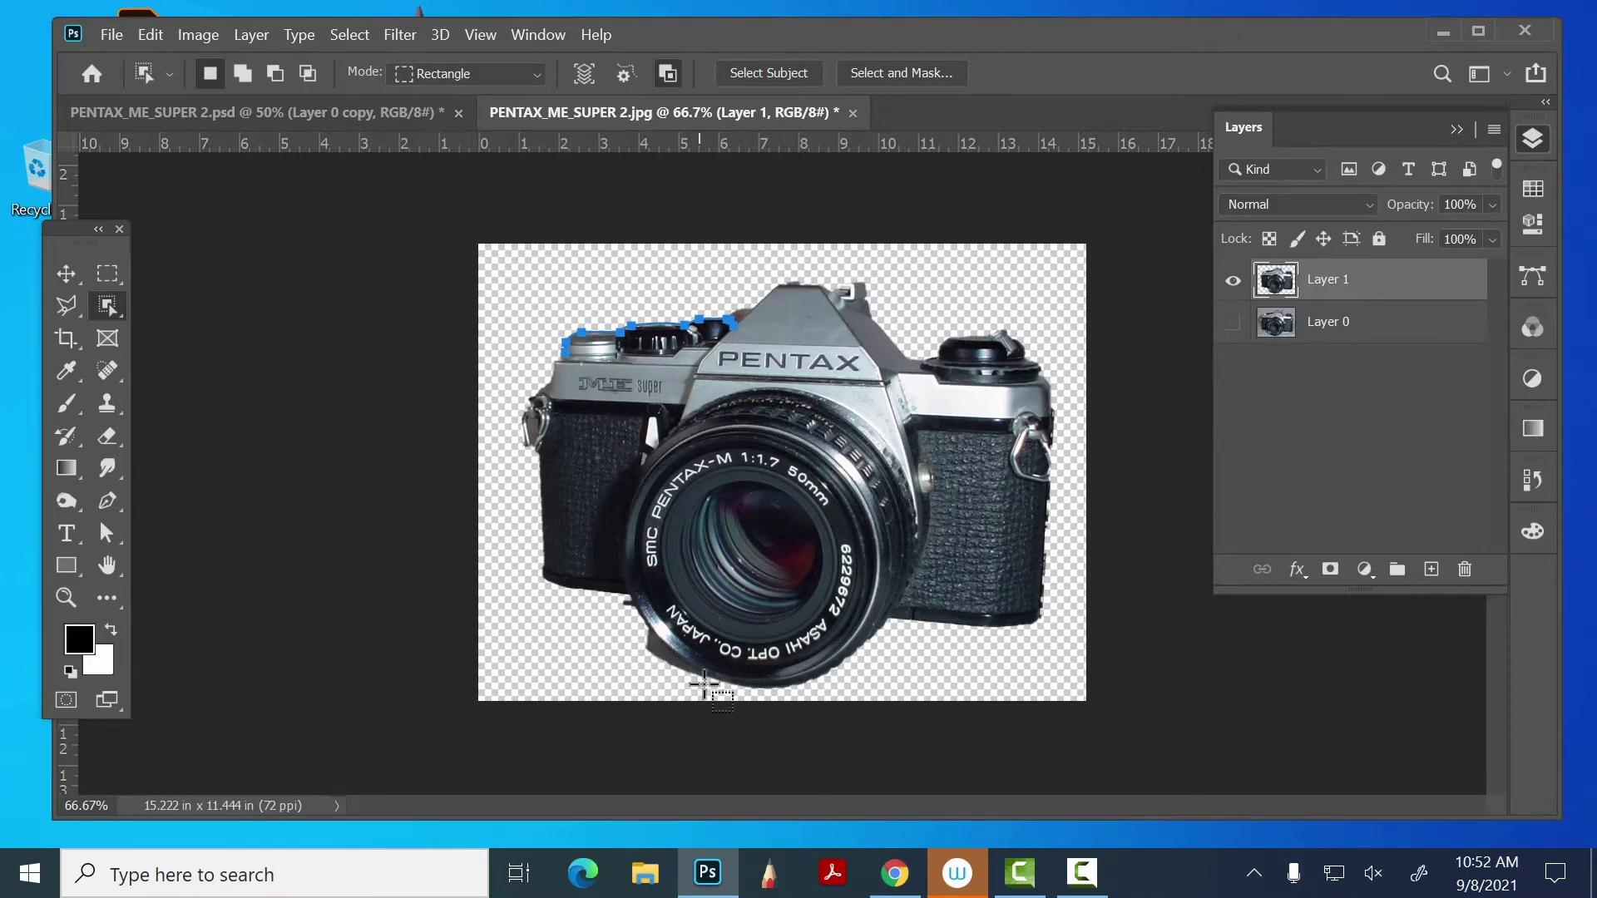
- Delete the unfinished path over the camera's dials and inspect the cutout's upper edge around the dials and prism
click(68, 598)
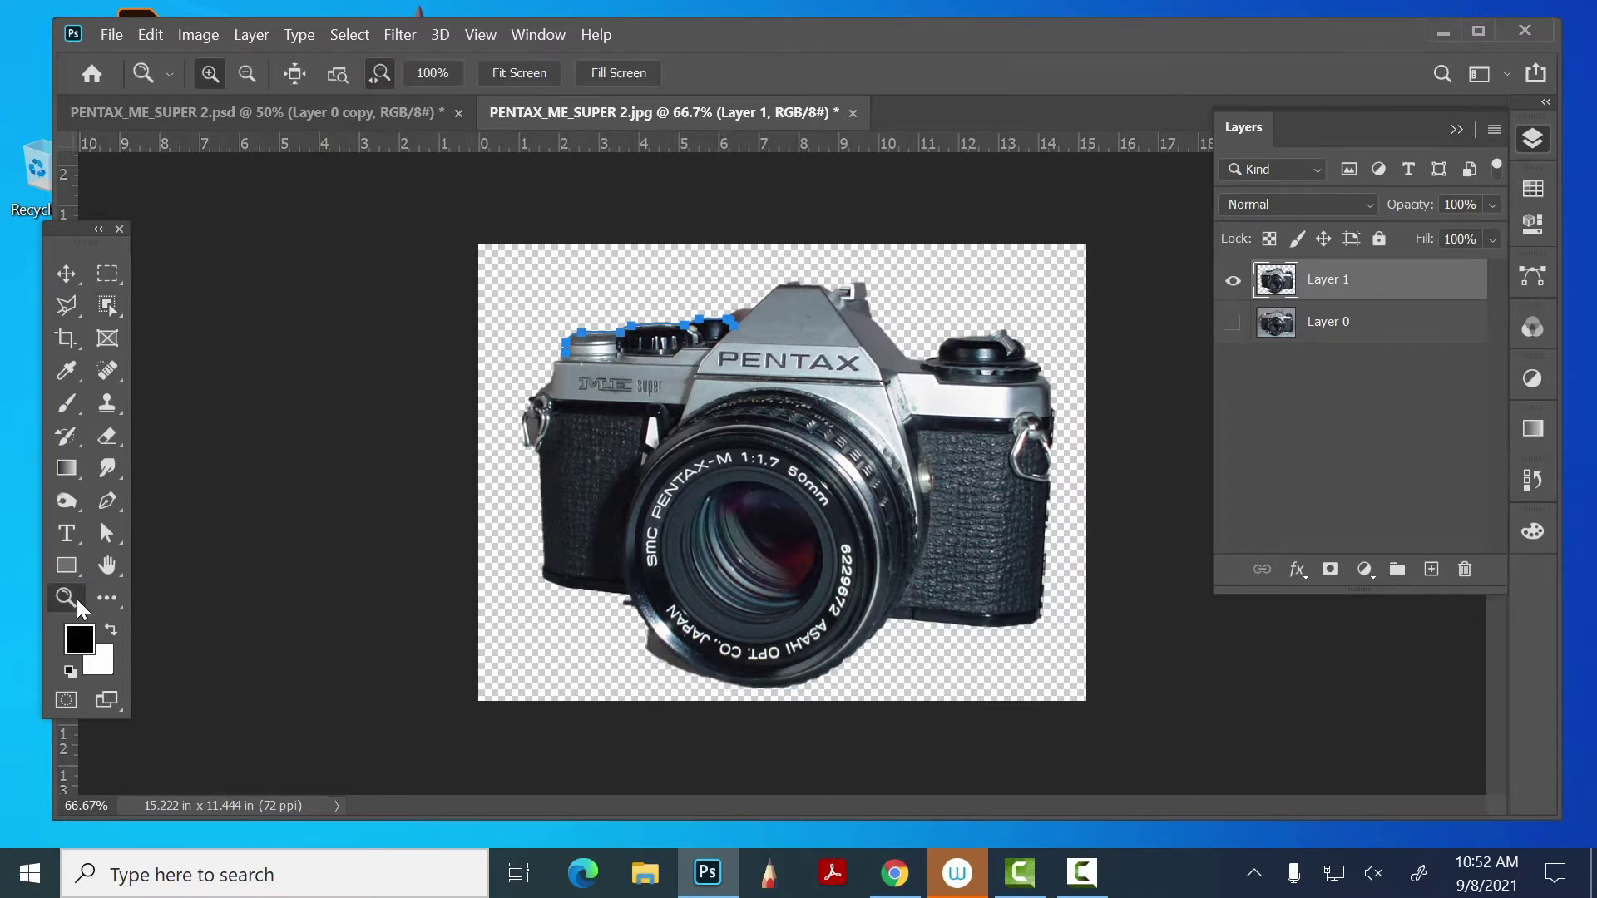
drag(717, 352, 774, 370)
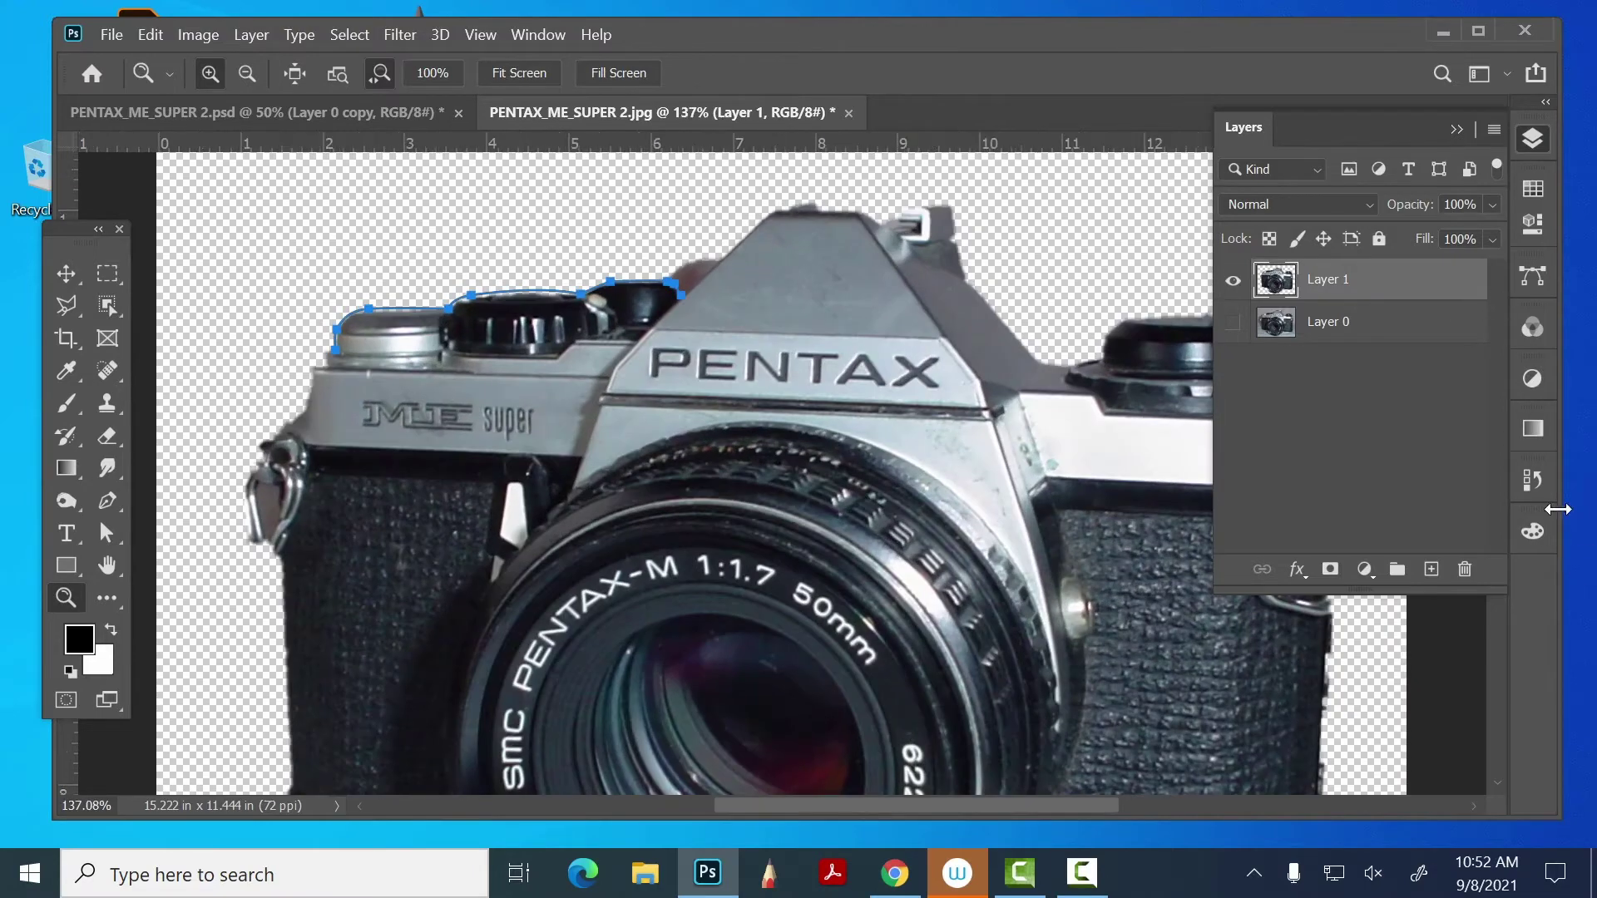
click(1532, 274)
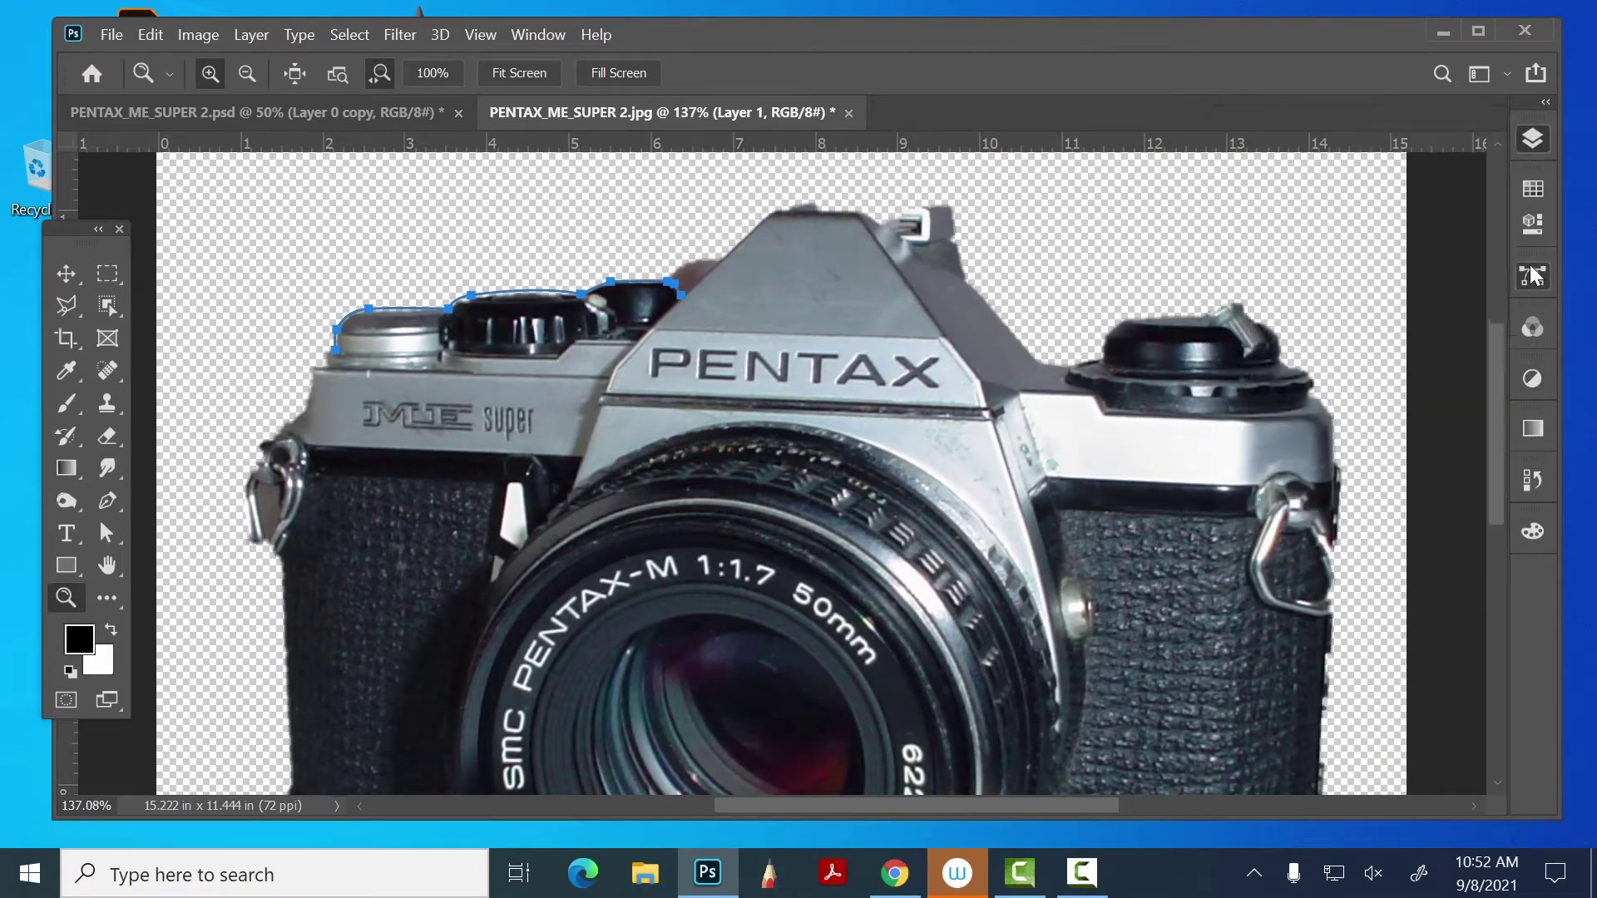
drag(1398, 319, 1467, 404)
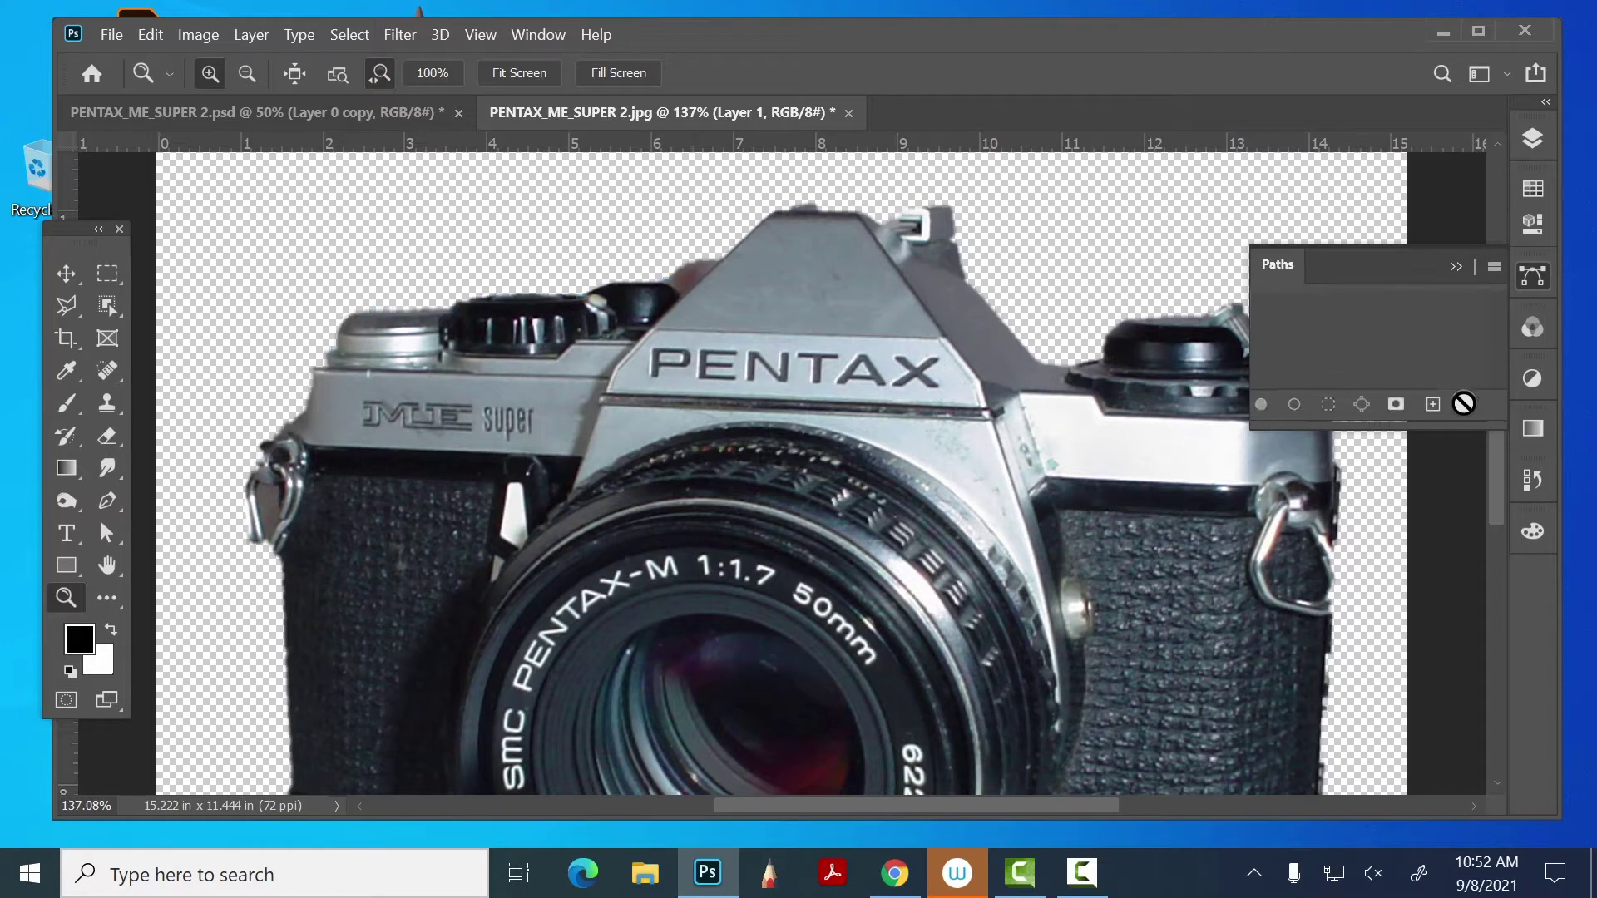
click(66, 273)
drag(968, 316, 901, 392)
drag(608, 504, 582, 452)
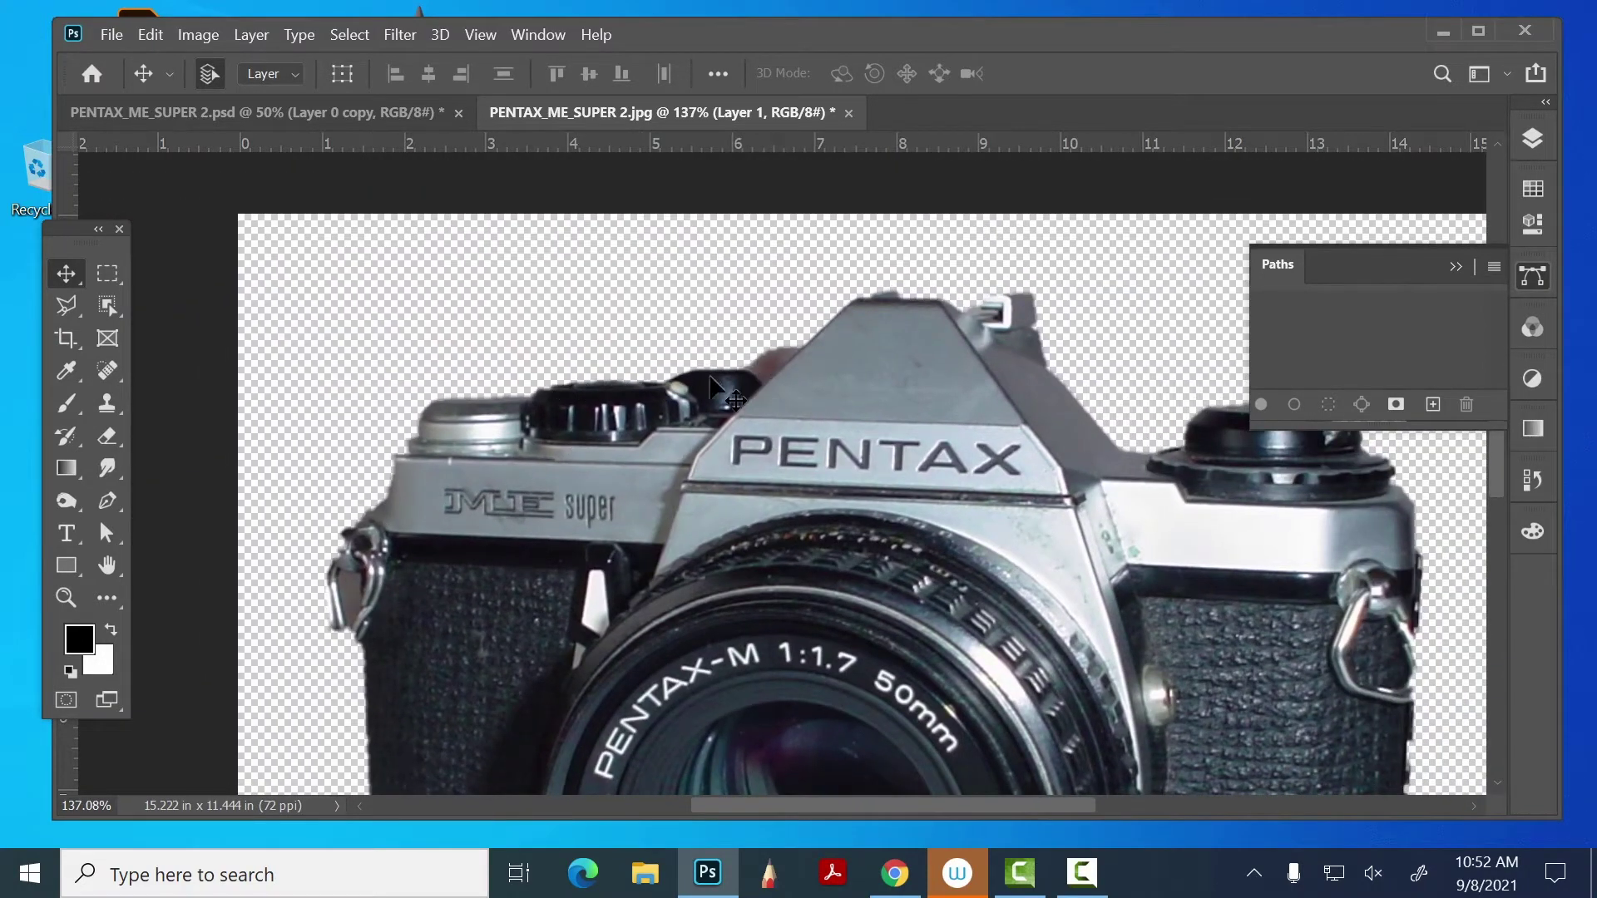
scroll(1027, 381, down, 5)
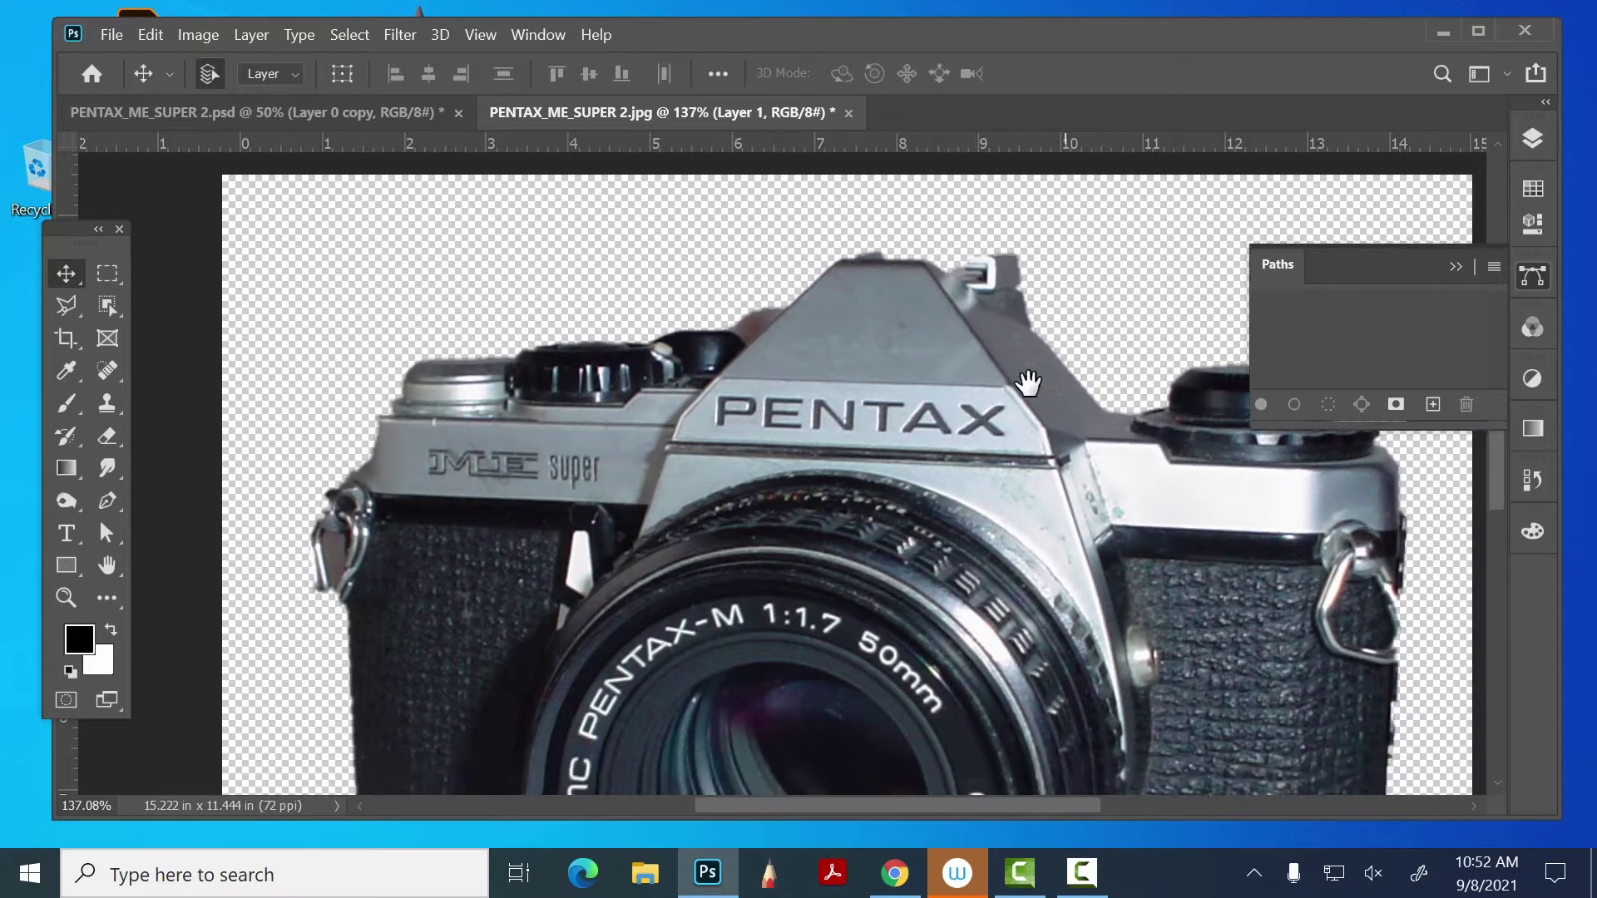
- Set up the Eraser with a hard-edged 30 px brush for cleaning the camera cutout's upper edge
scroll(574, 333, up, 1)
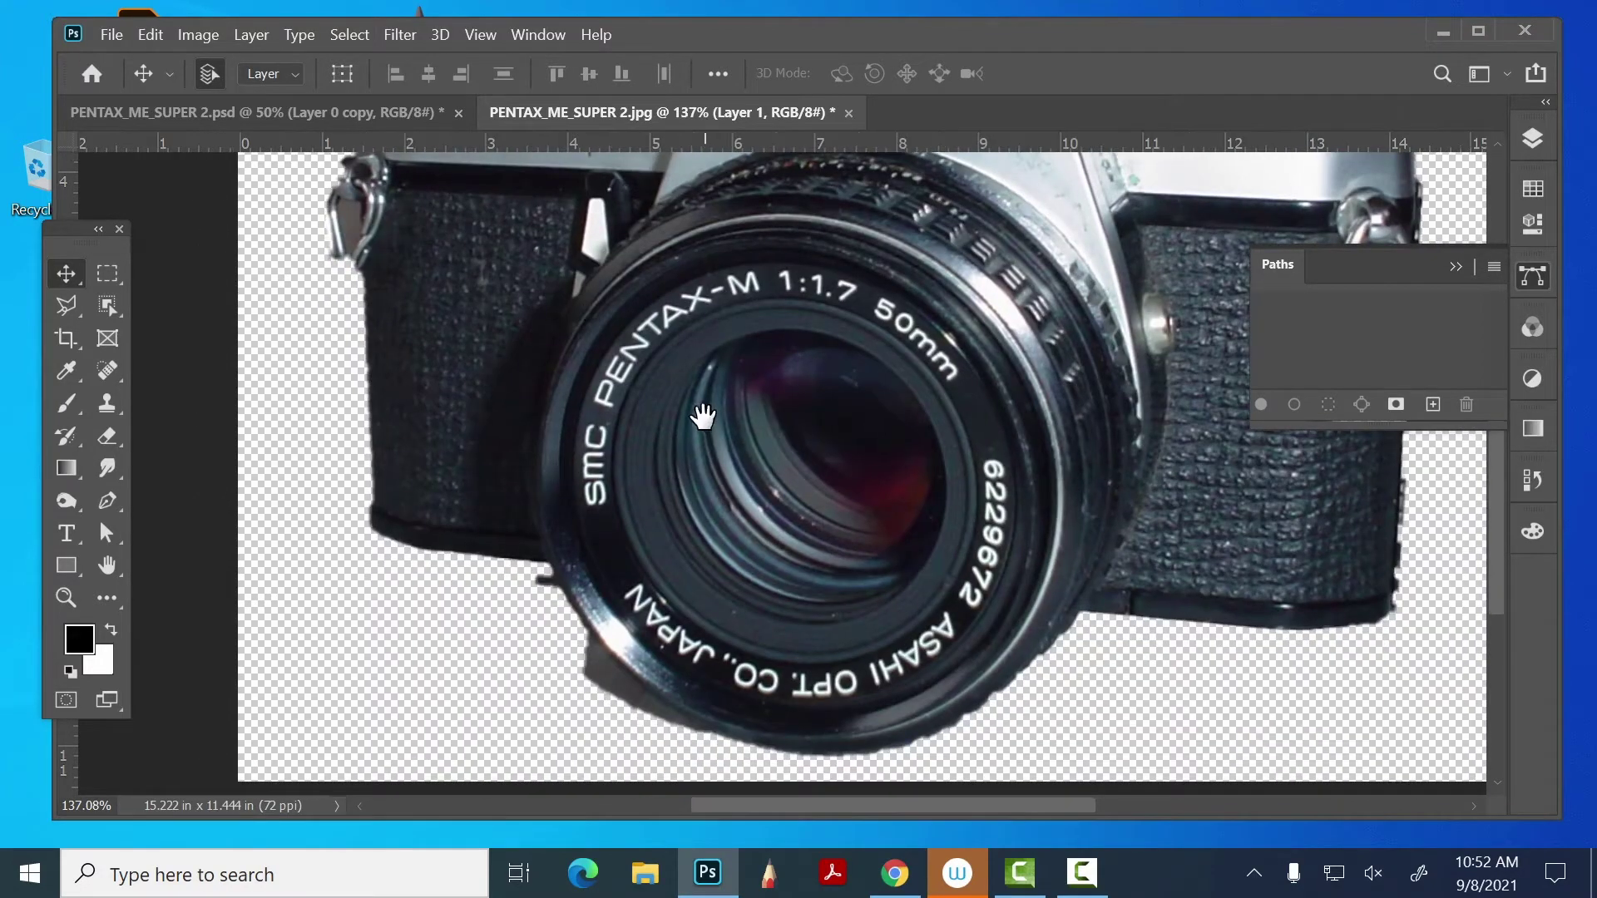
scroll(703, 418, up, 5)
scroll(669, 472, left, 2)
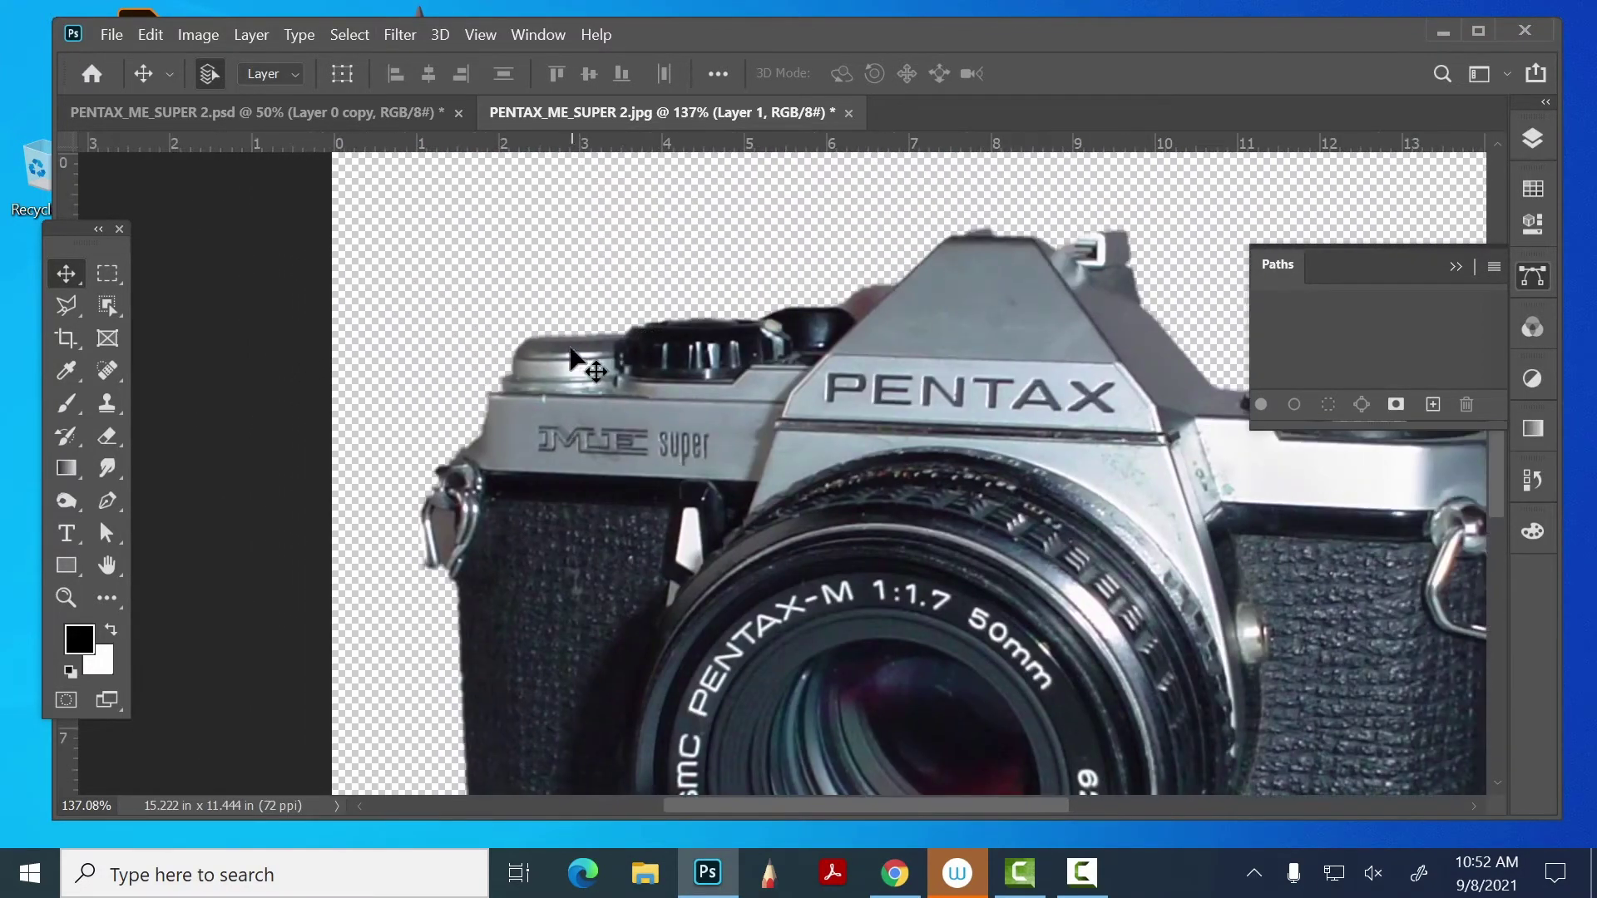
scroll(925, 349, right, 1)
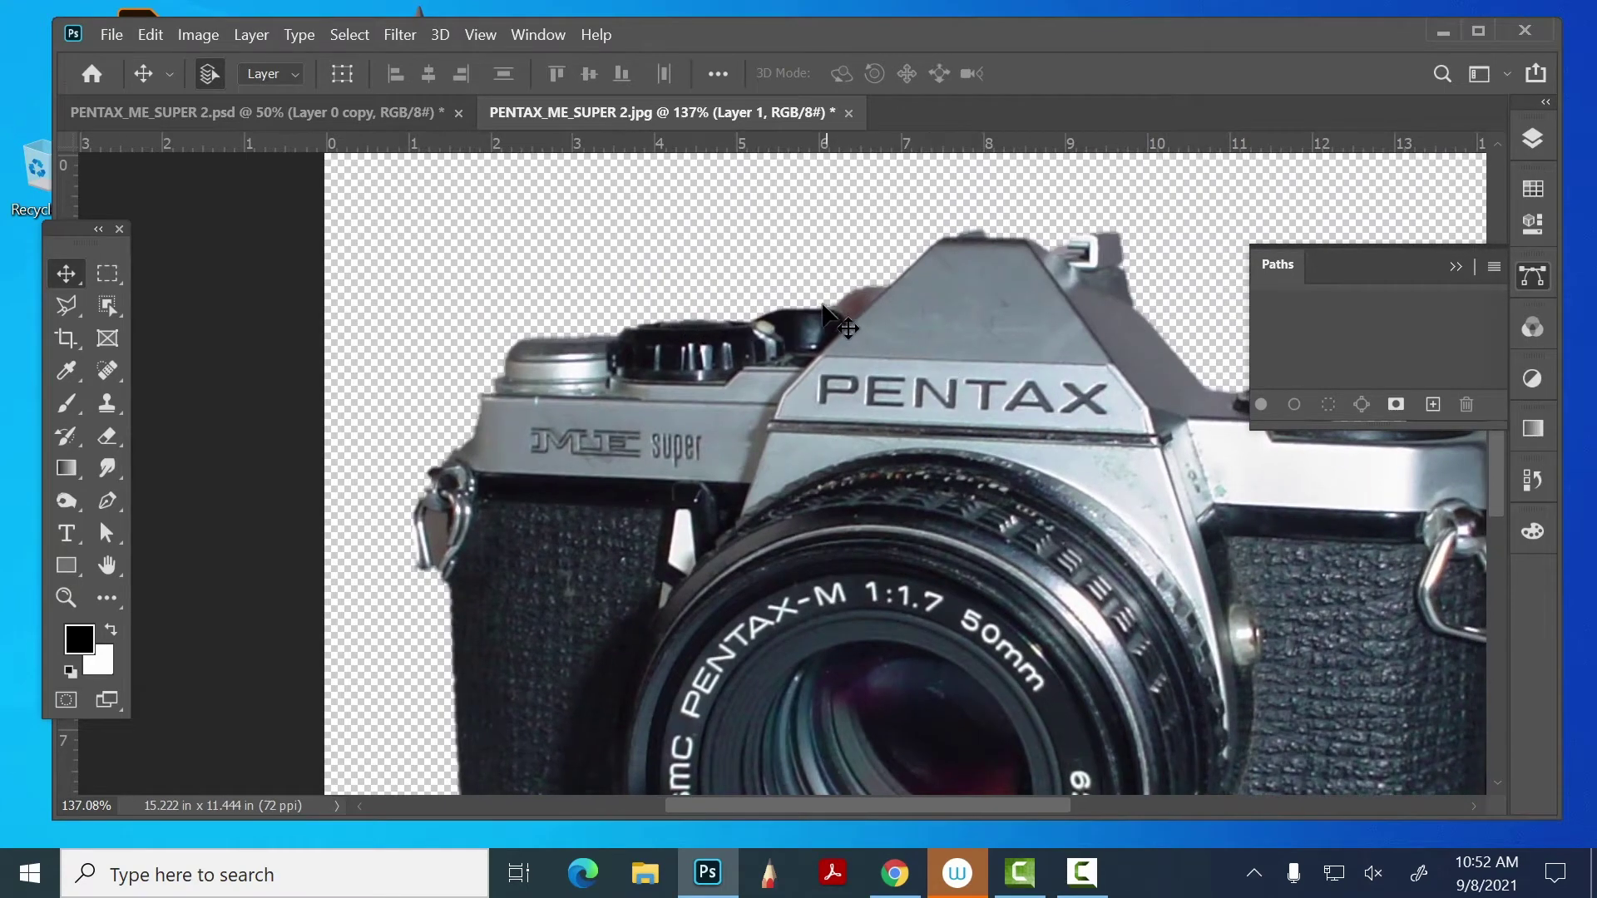
click(107, 437)
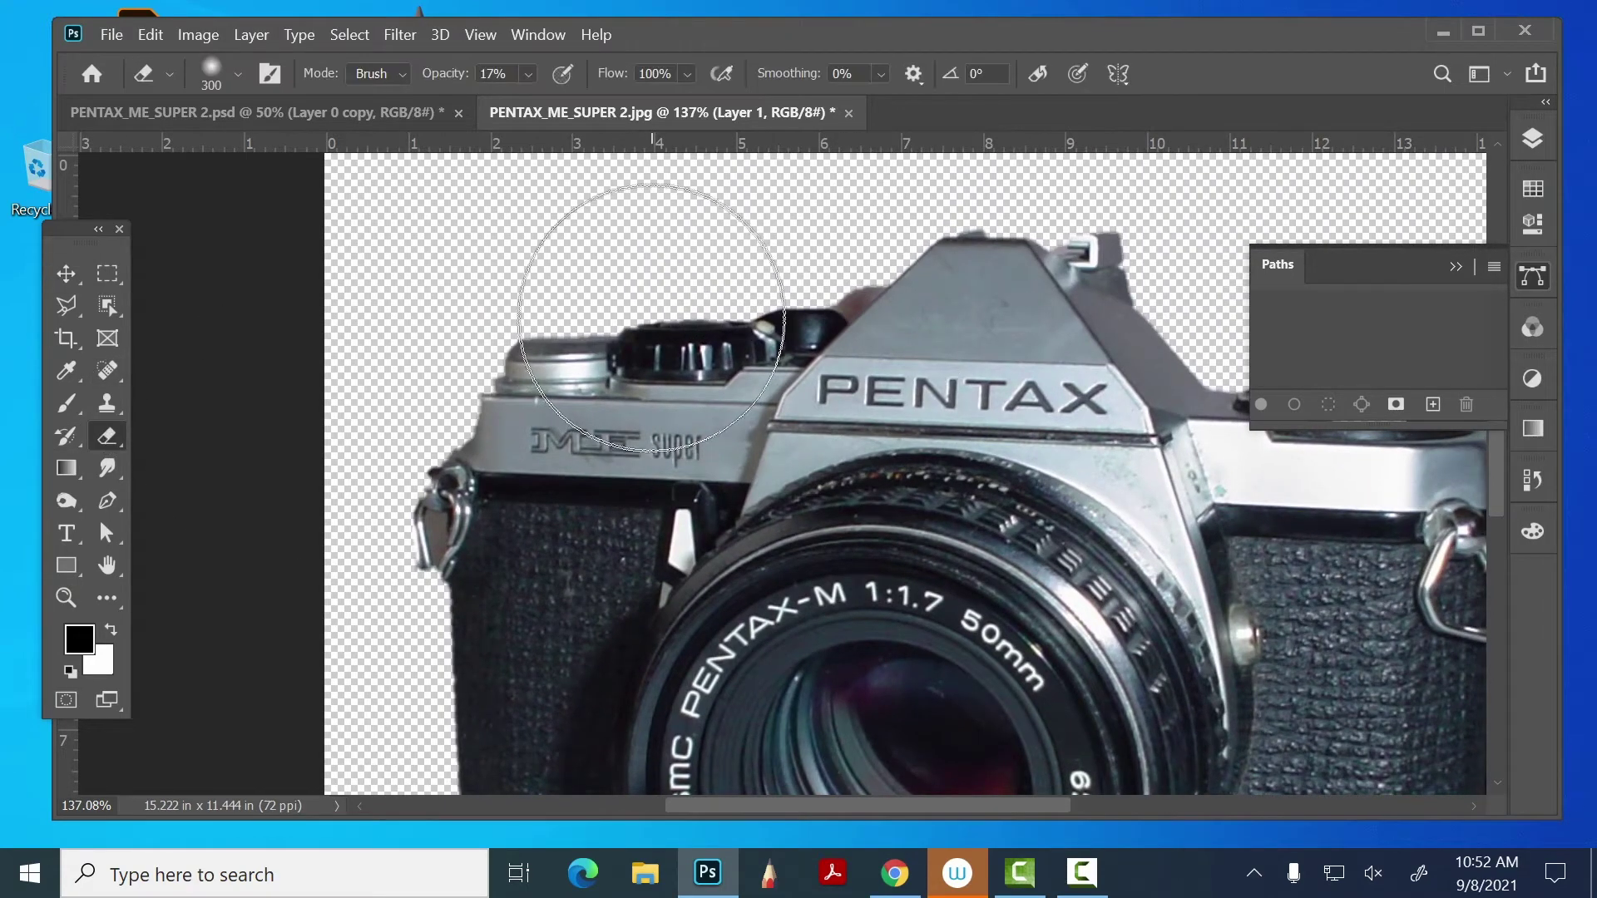
key(bracketleft)
key(bracketleft)
key(bracketleft)
key(bracketleft)
key(bracketleft)
key(bracketleft)
key(bracketleft)
key(bracketleft)
key(bracketleft)
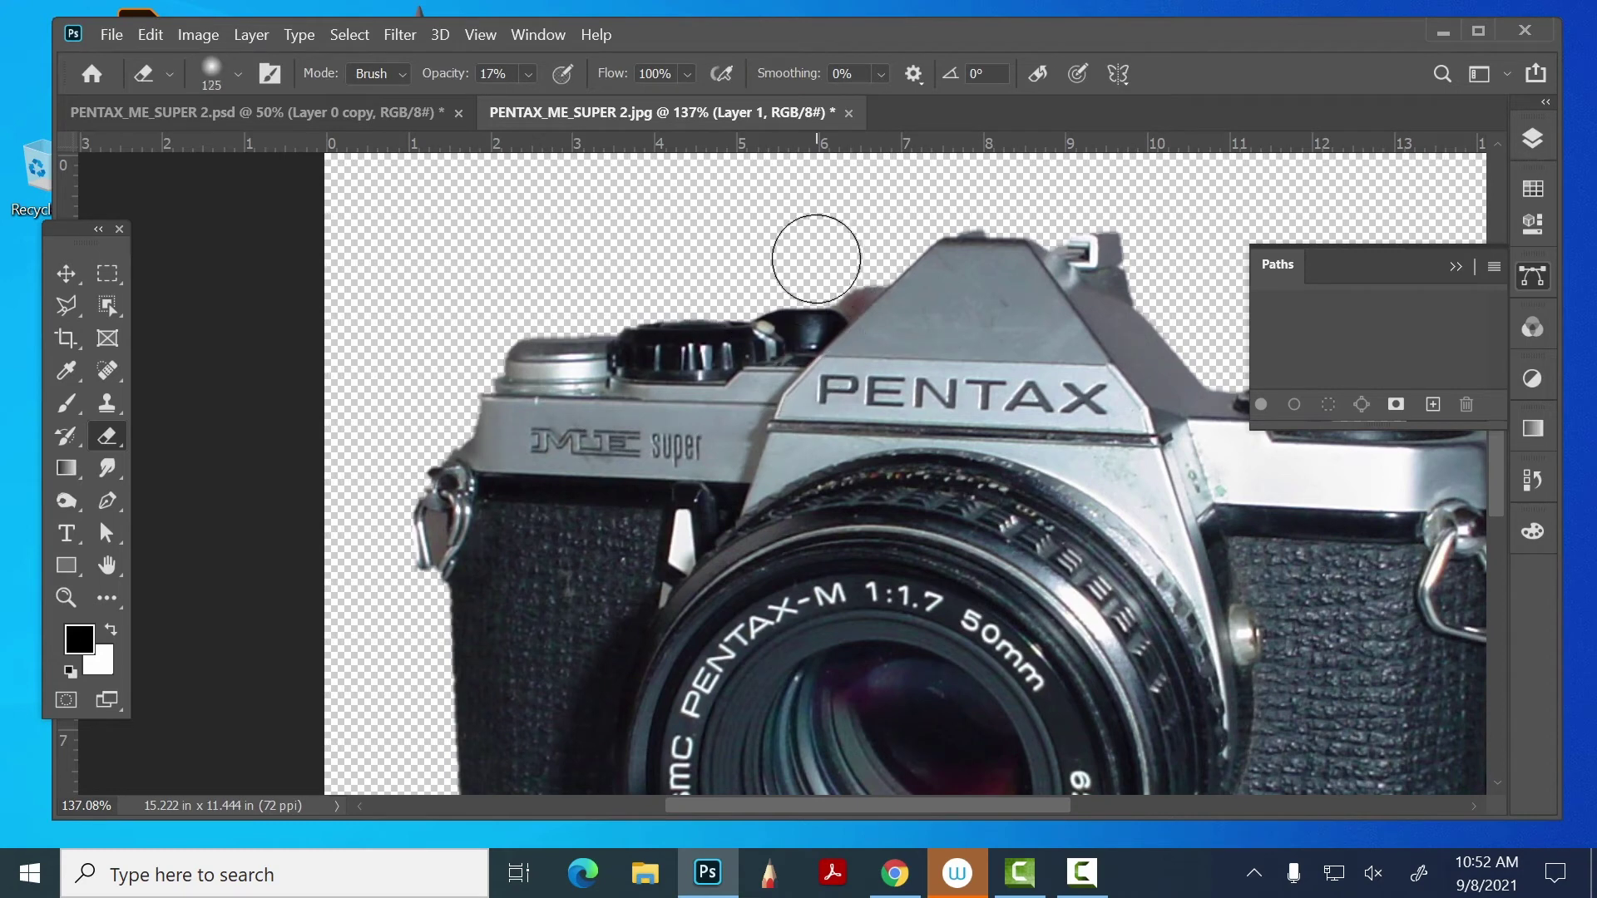
key(bracketleft)
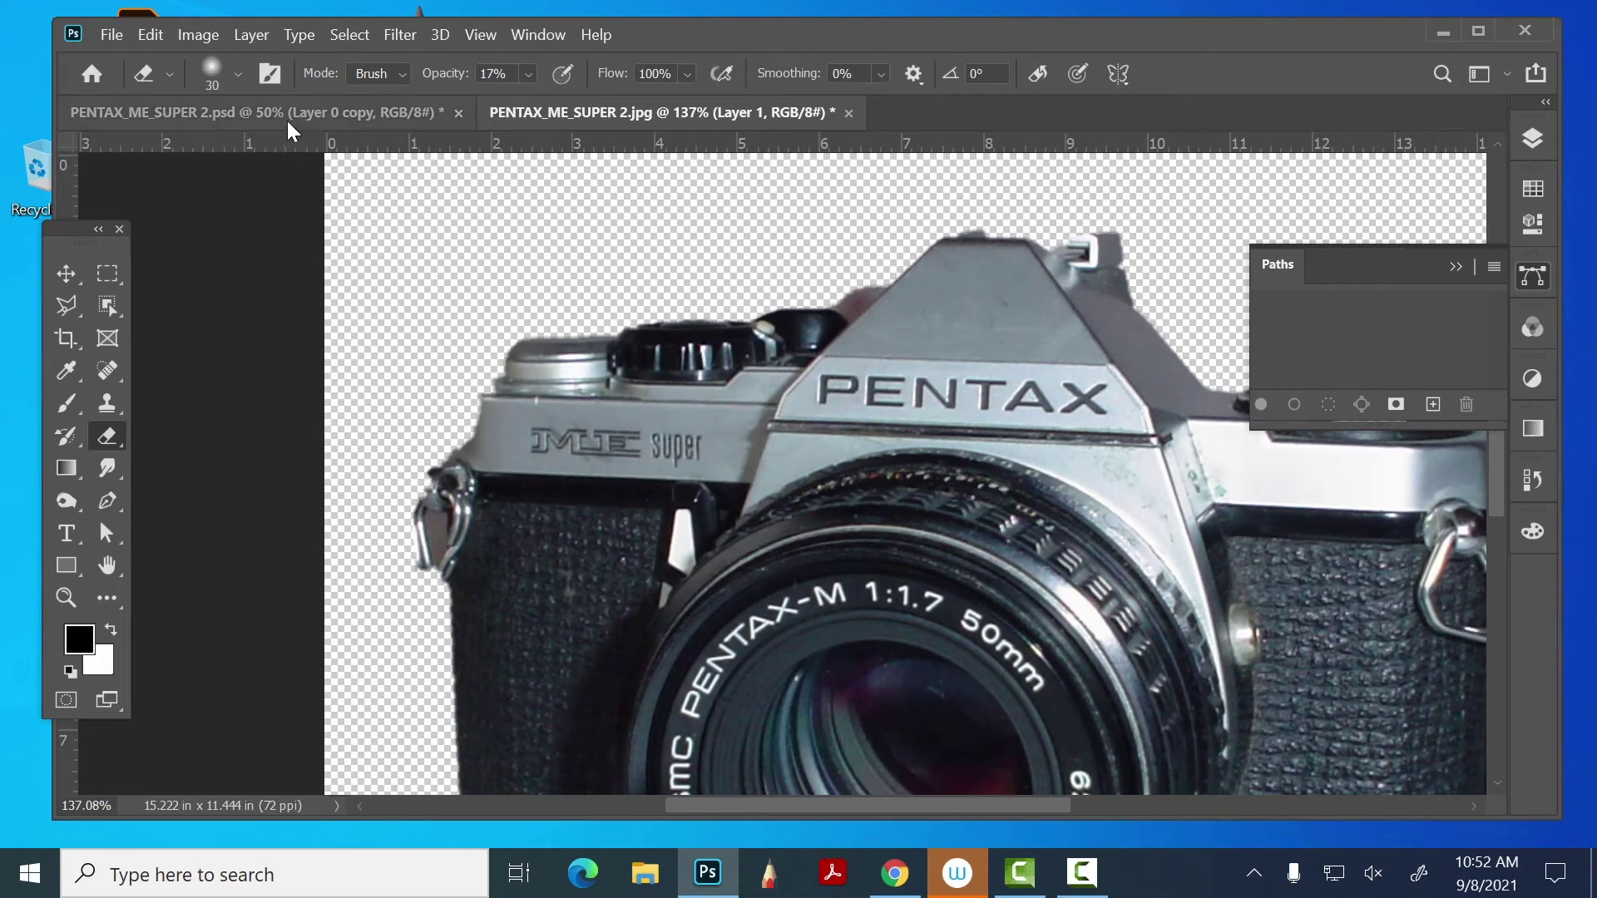
click(231, 66)
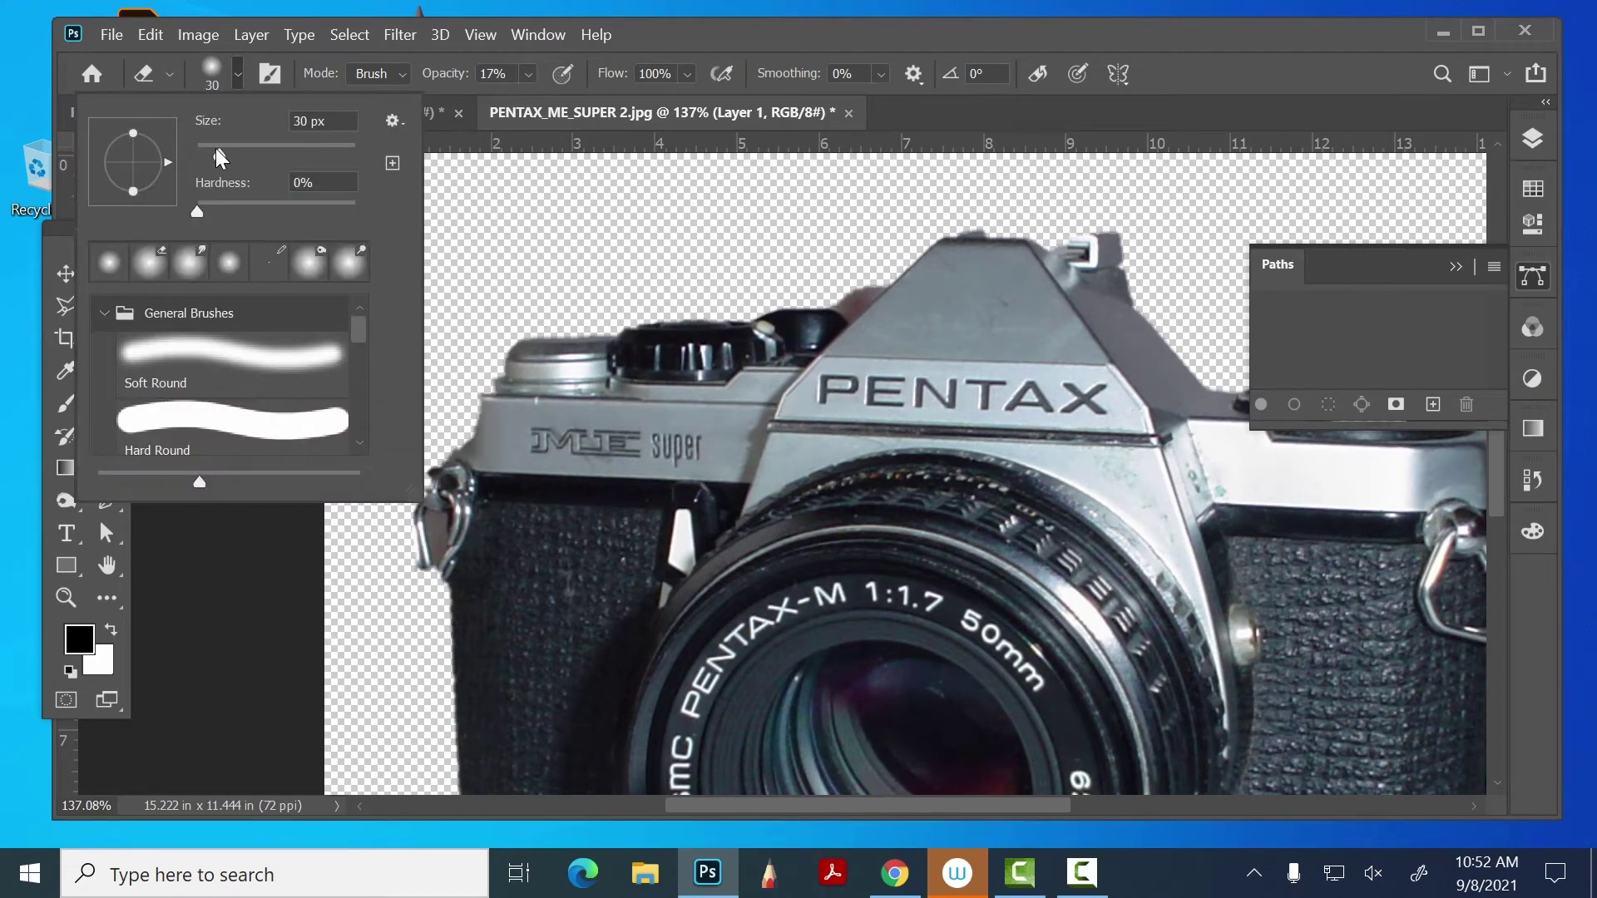
drag(193, 208, 344, 214)
drag(845, 44, 840, 44)
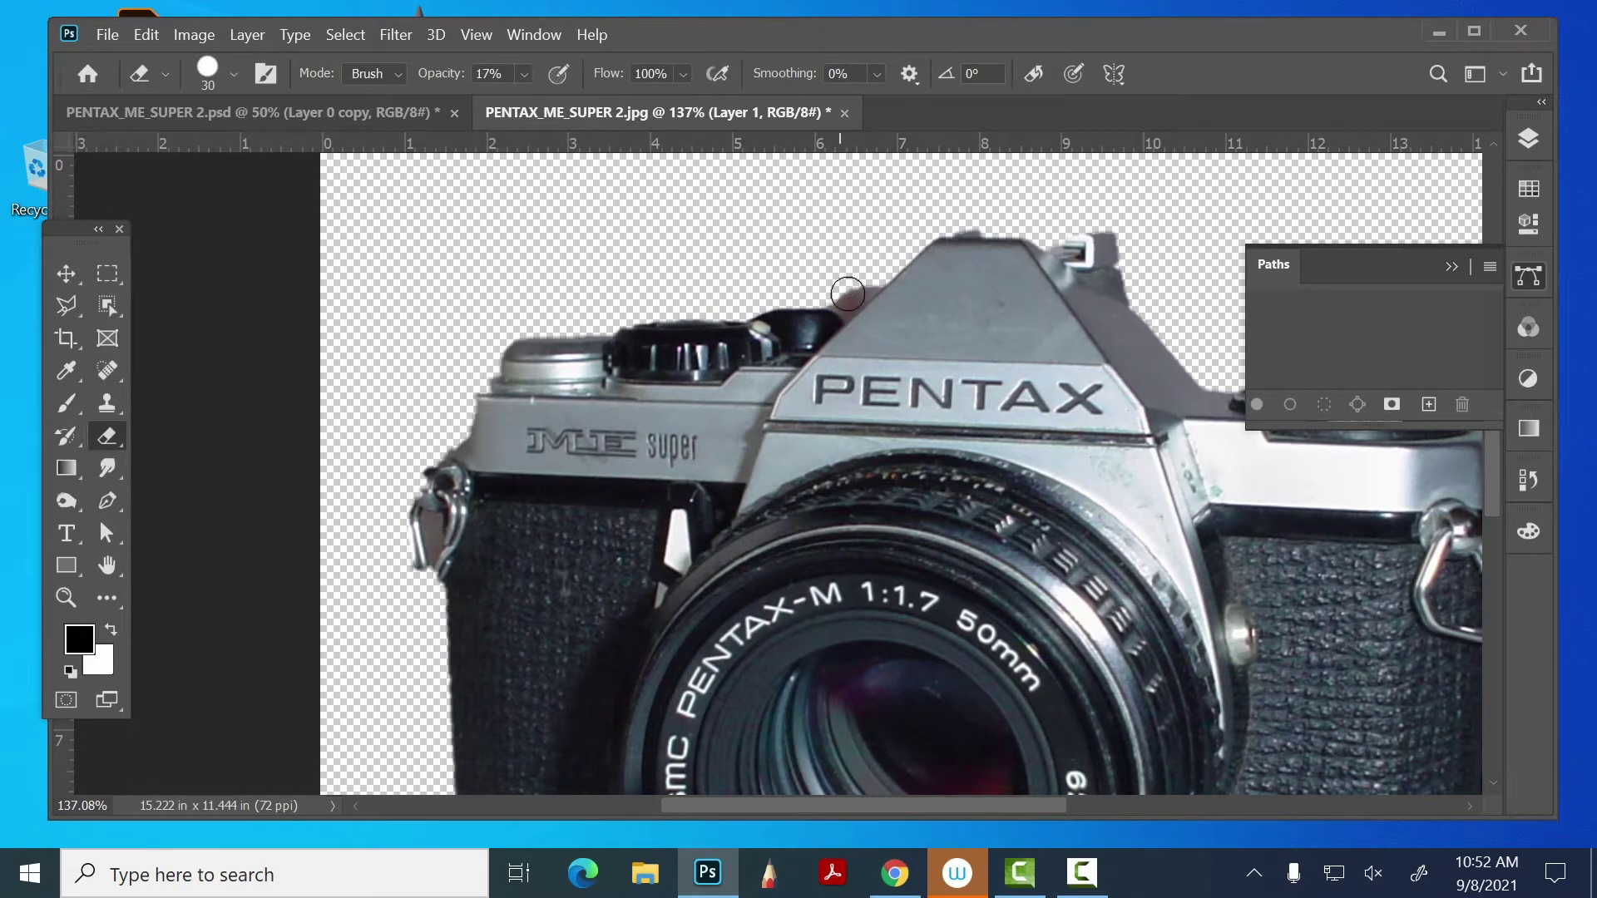
- Set the Eraser opacity to 100% and erase the leftover background fringe along the prism's left slope and top
drag(881, 259, 873, 266)
click(524, 74)
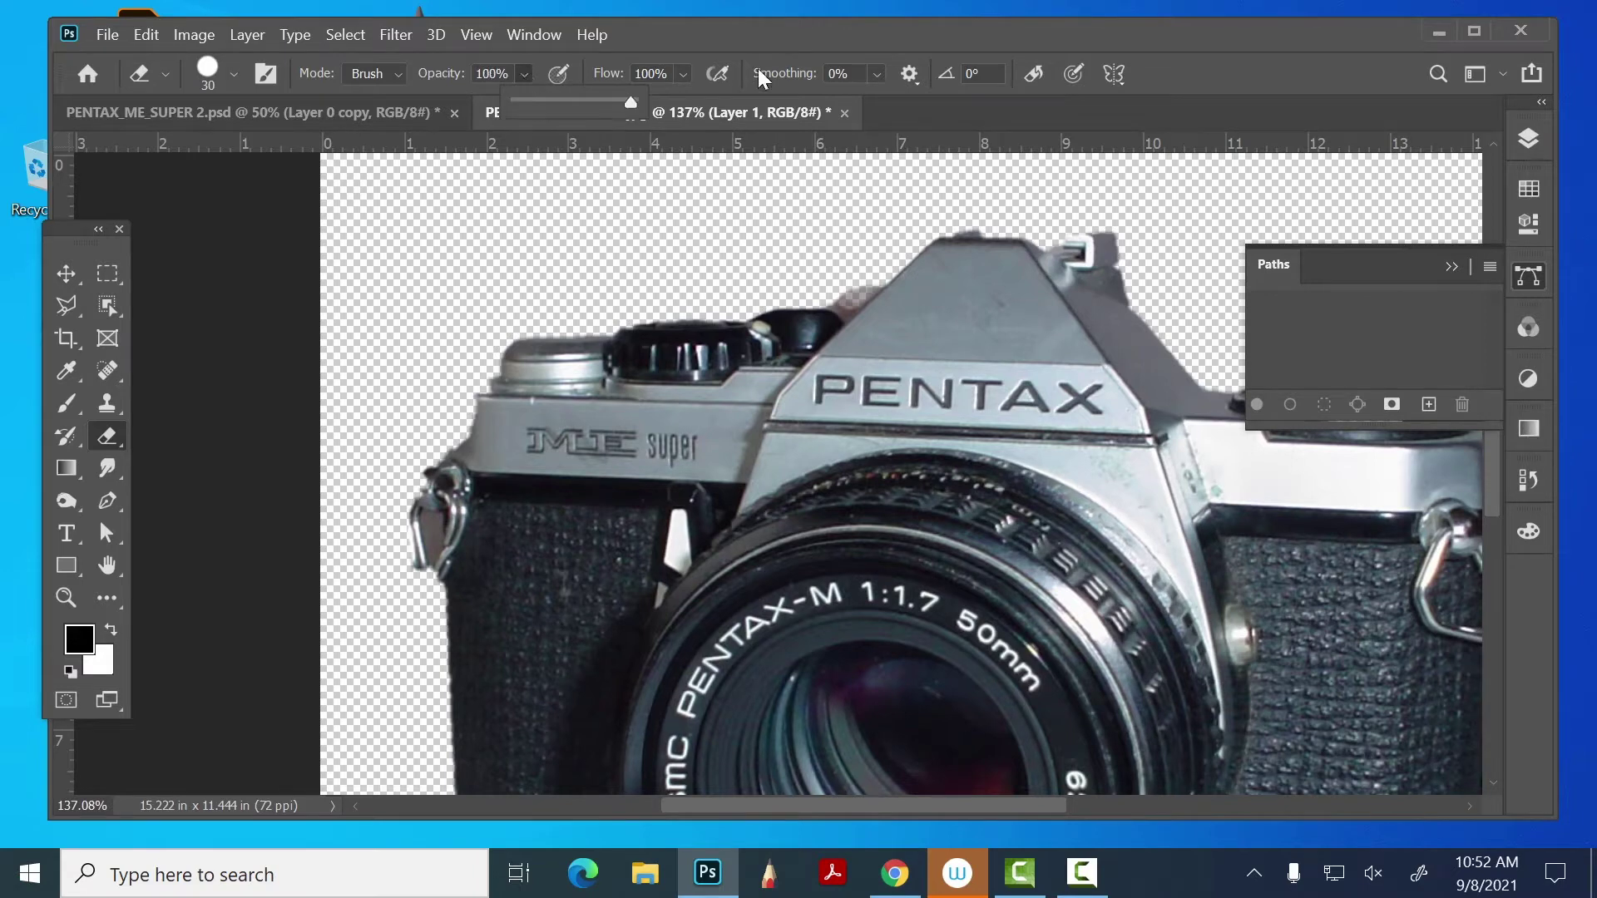
click(846, 299)
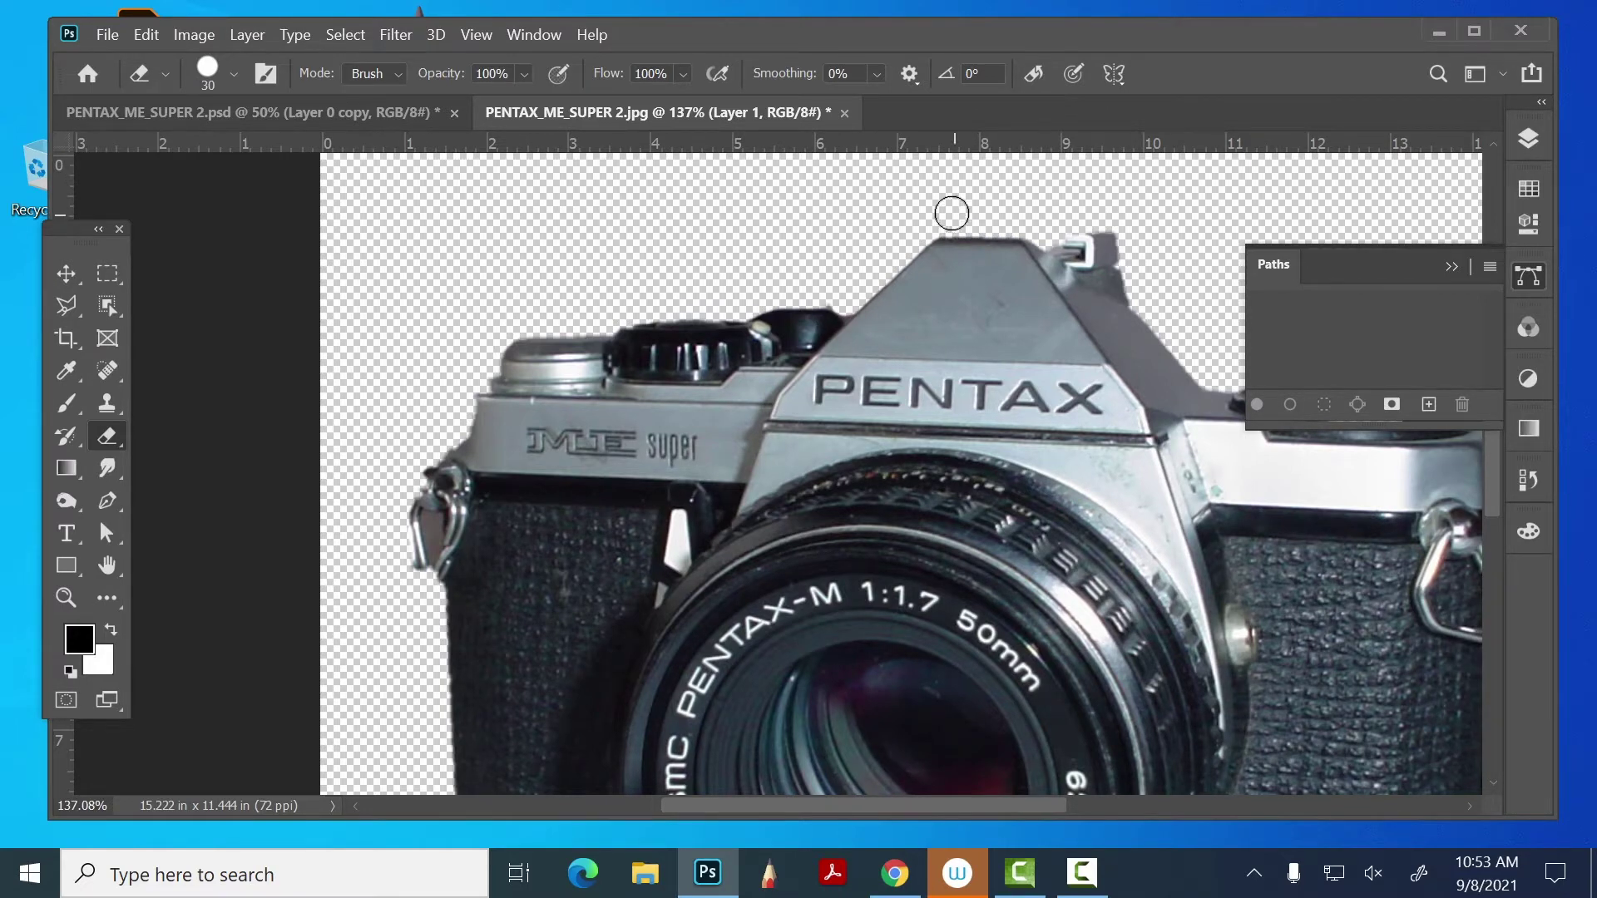
drag(913, 225, 1071, 445)
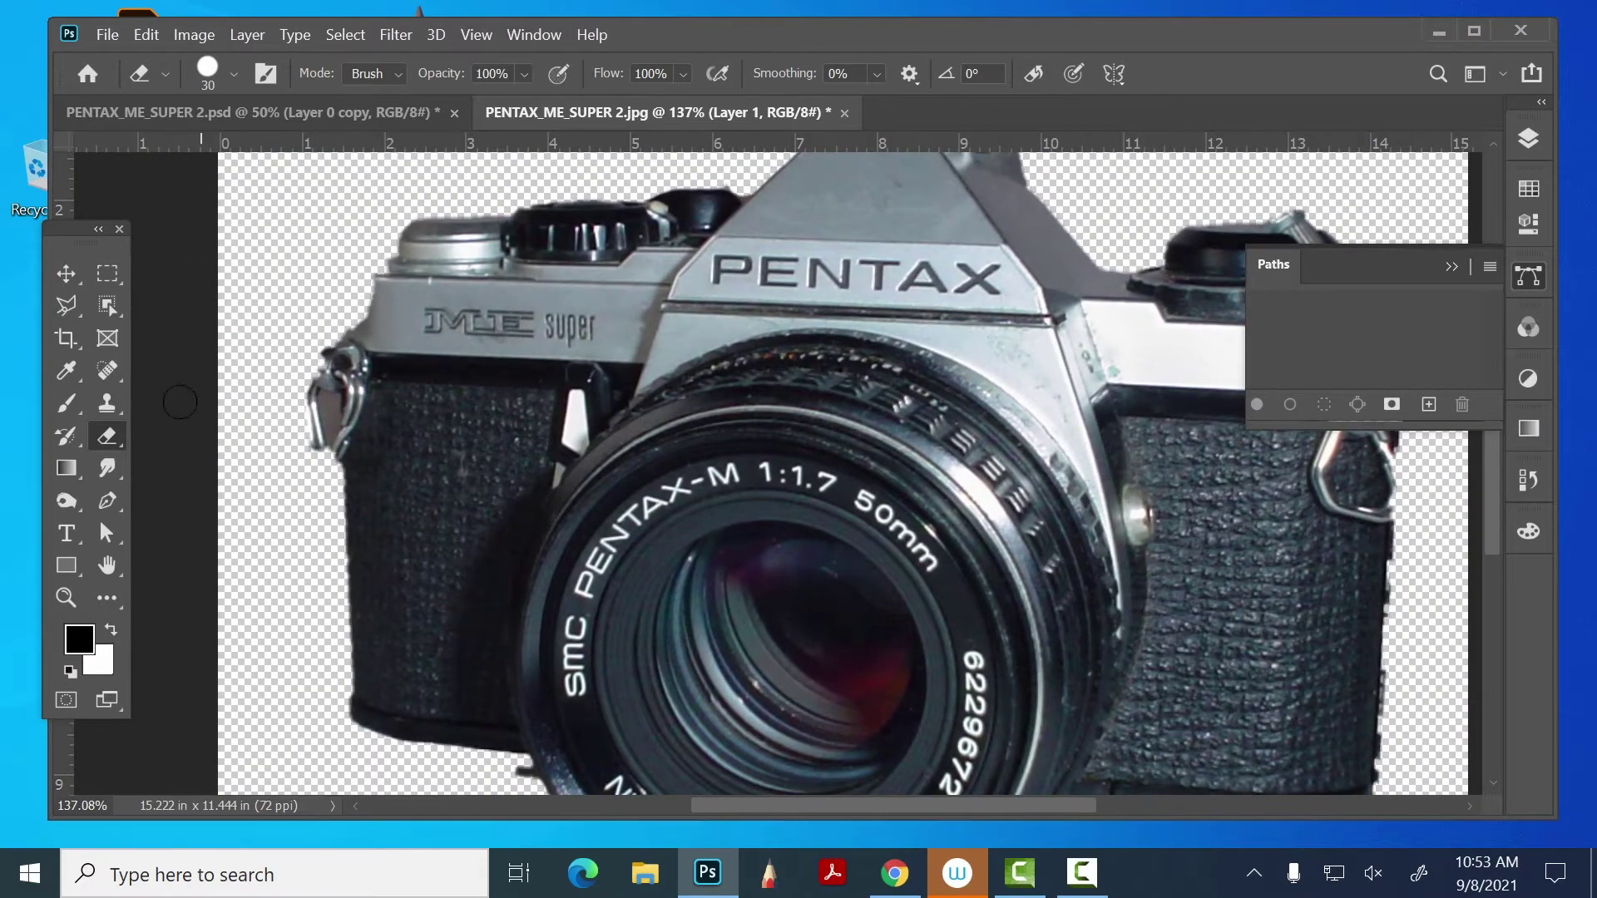
- Shift the camera cutout to the left and outline the stained silver strip right of the prism front with the Polygonal Lasso
click(66, 273)
drag(1155, 359, 861, 323)
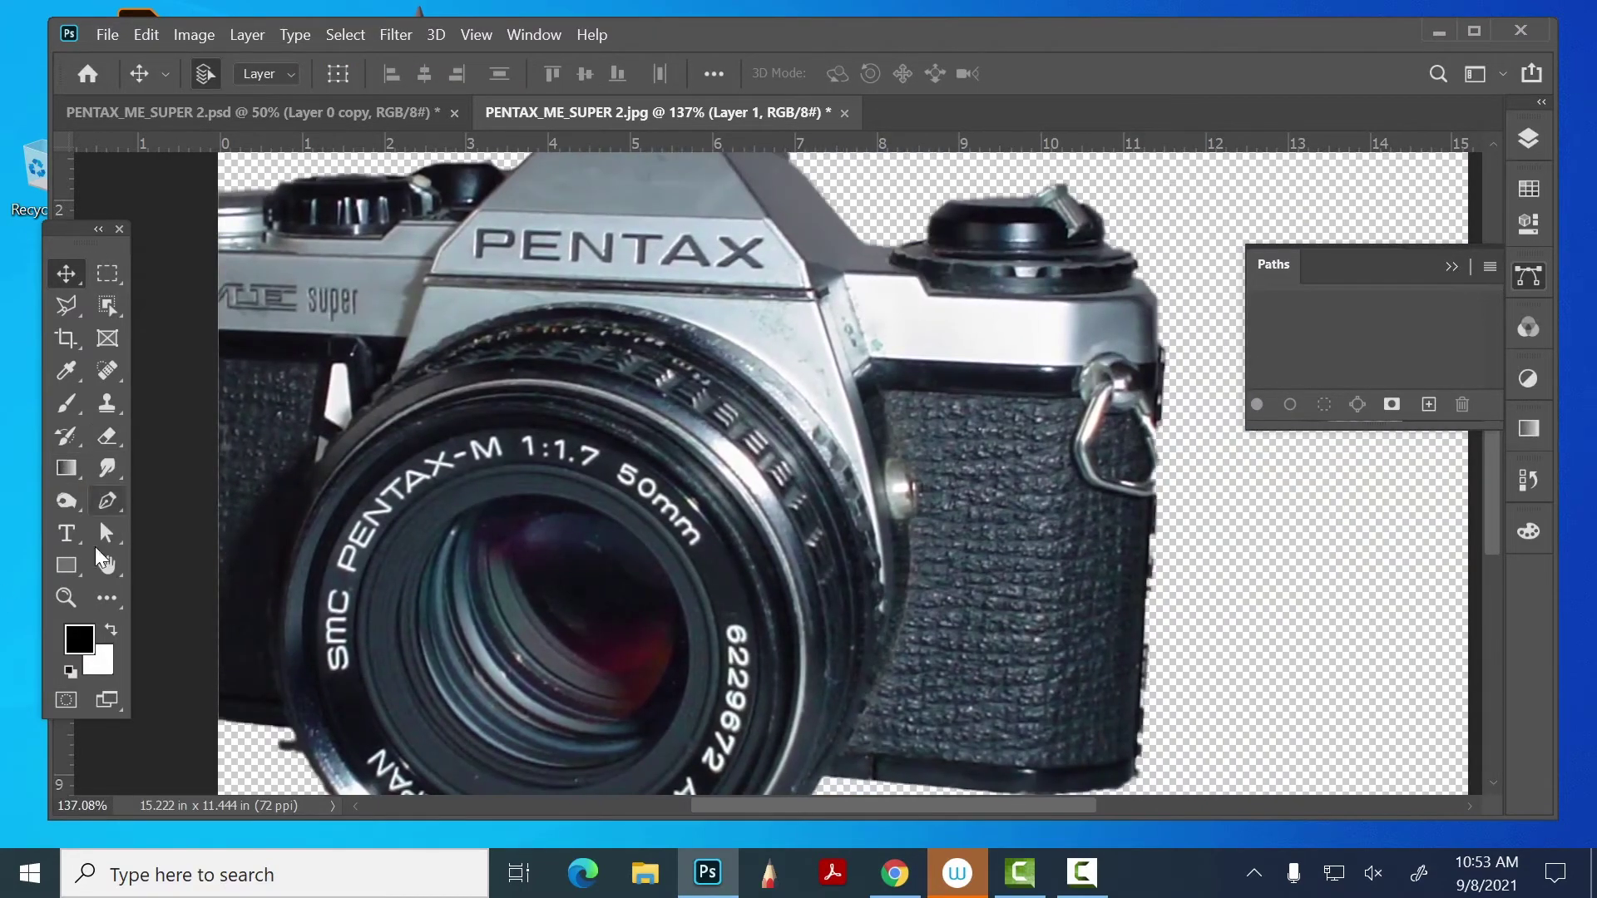
click(66, 597)
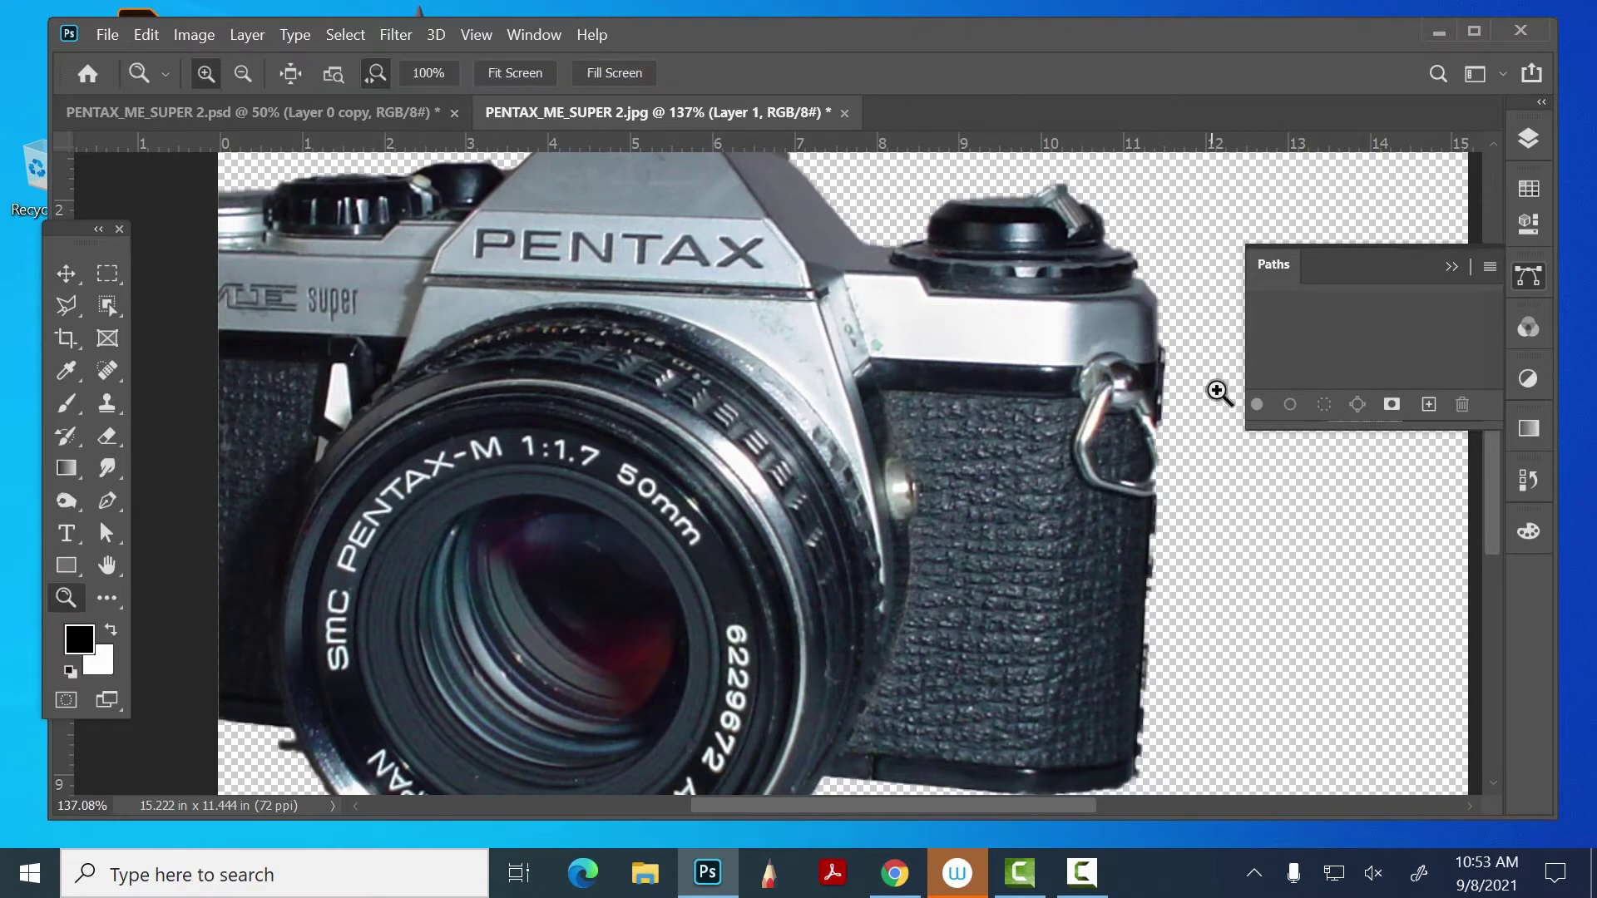
drag(866, 328, 902, 324)
click(66, 305)
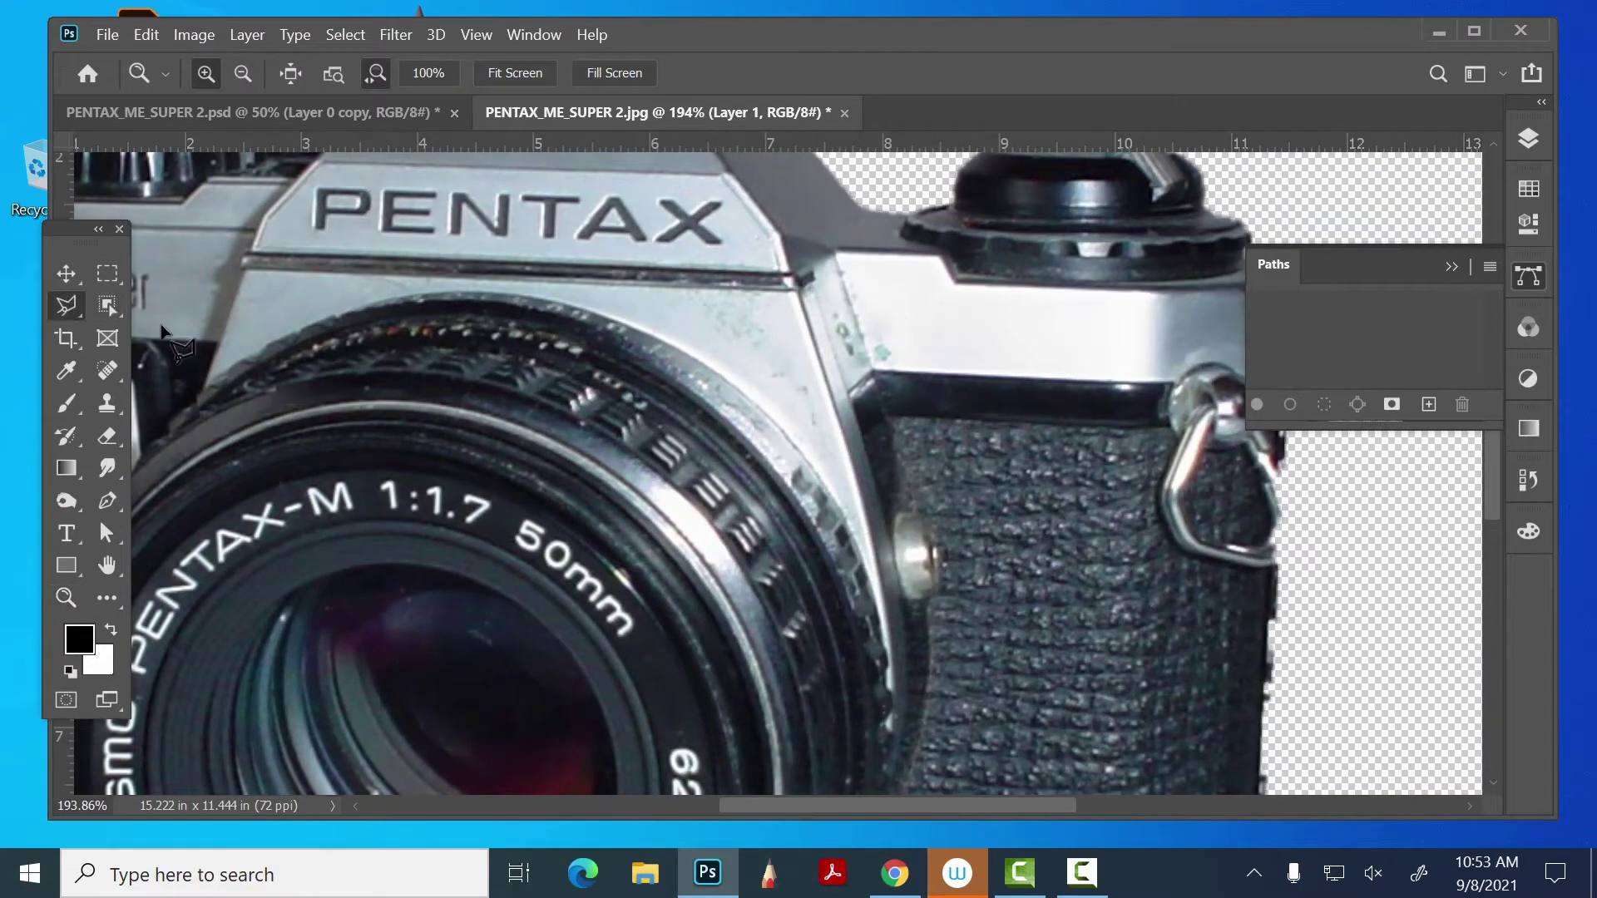
click(835, 252)
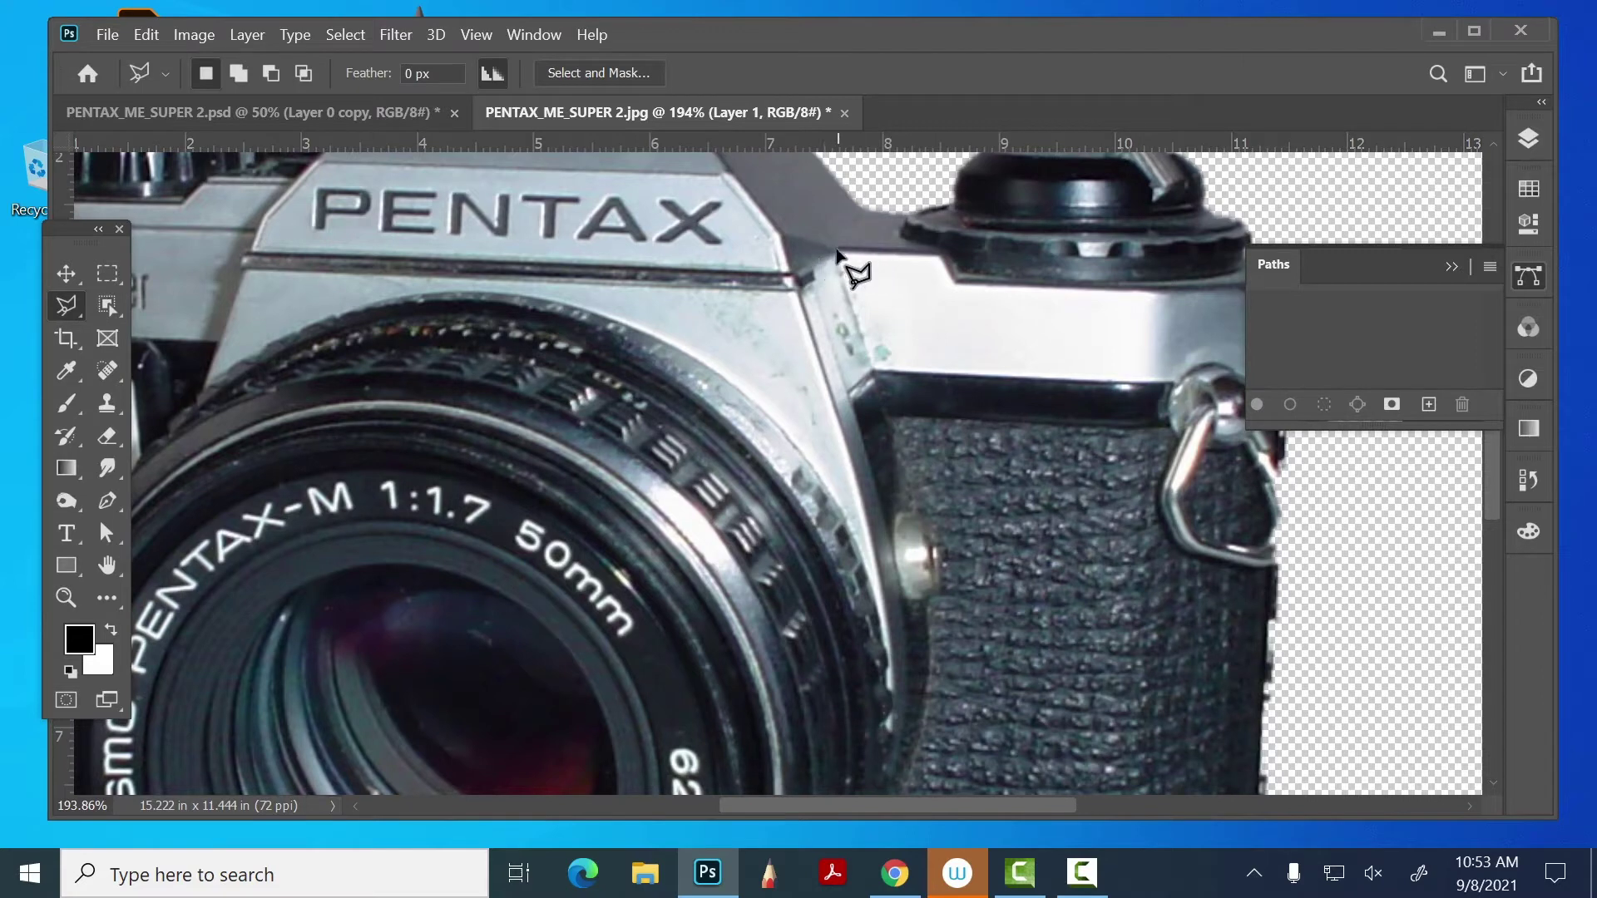
click(874, 369)
click(850, 390)
click(813, 278)
click(834, 256)
- Heal the green stains inside the selected strip using the Spot Healing Brush at 10 px
click(107, 366)
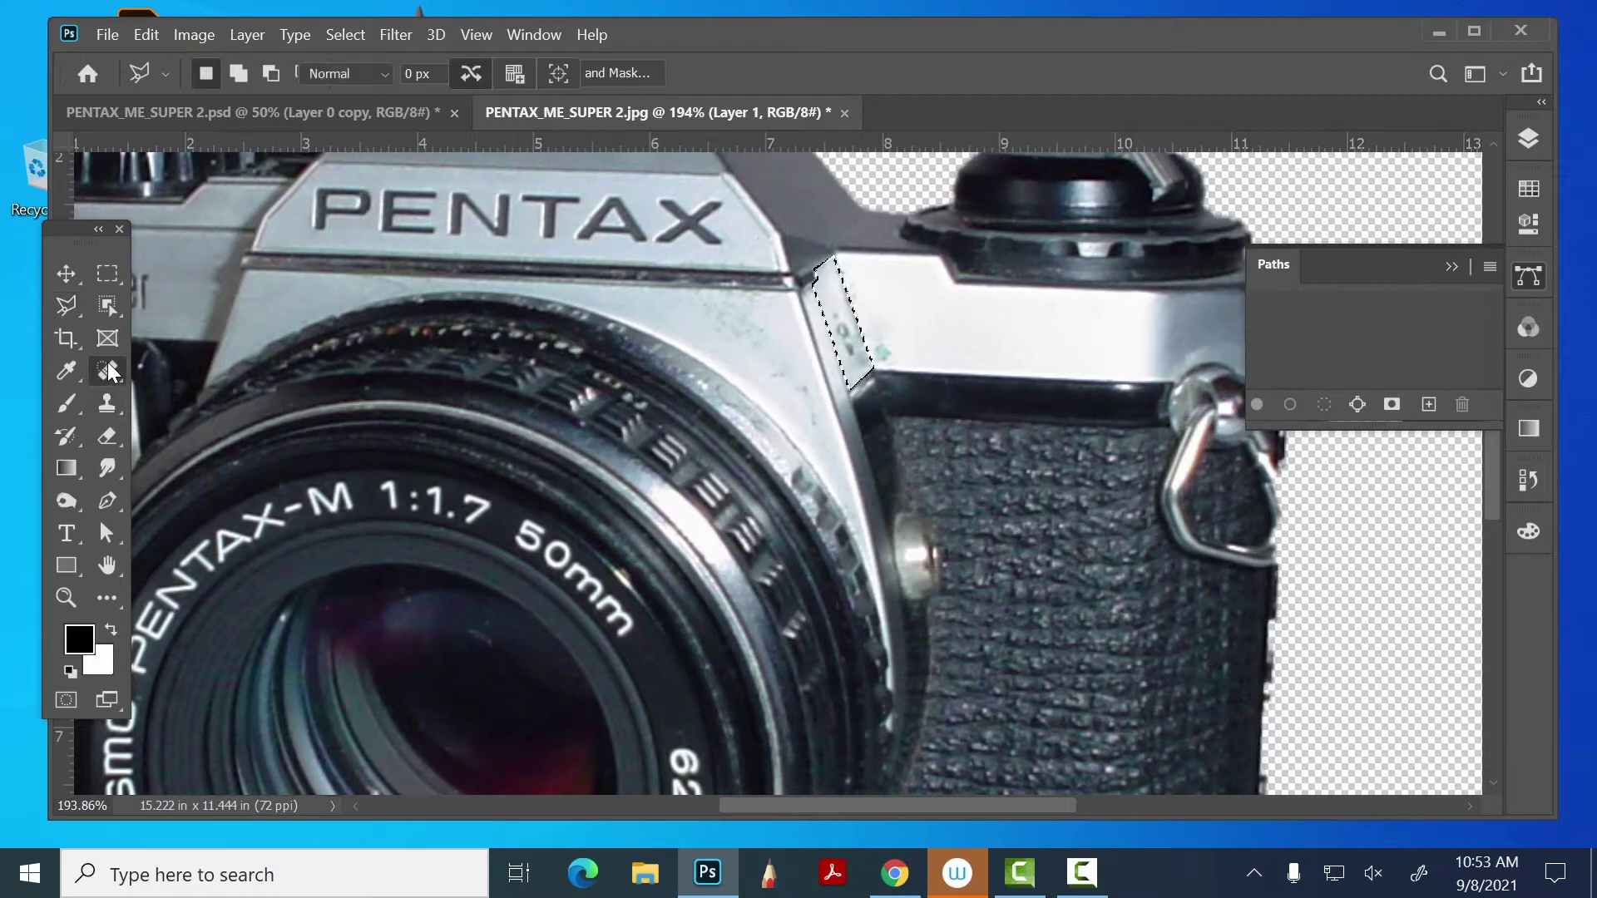
click(142, 365)
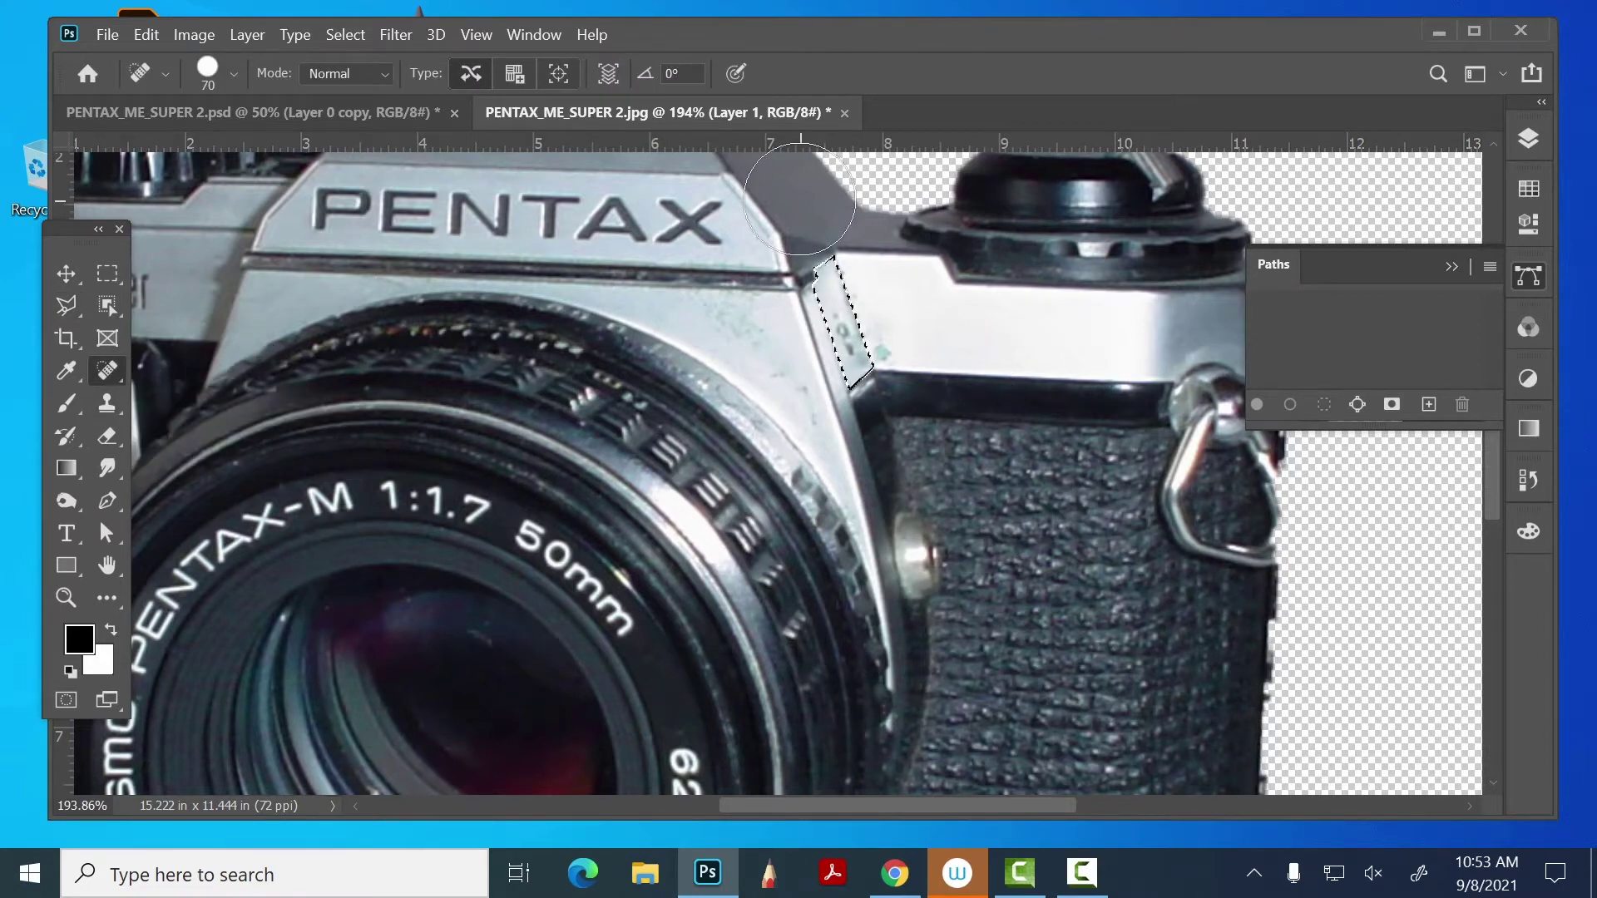
key(bracketleft)
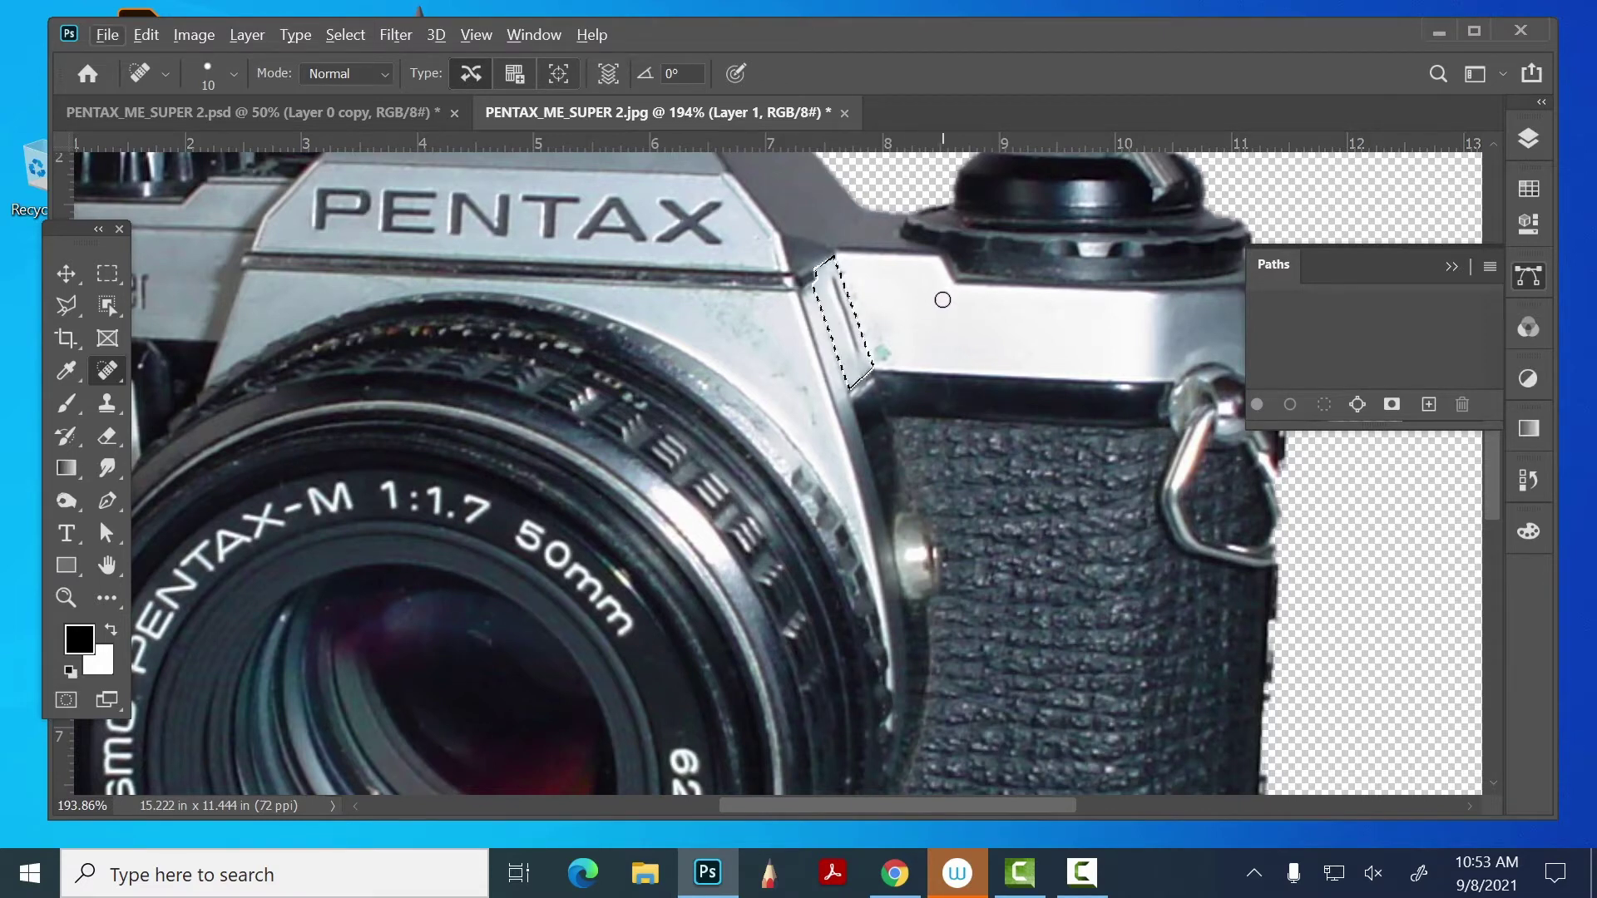
- Retouch the inside of the selected silver strip using the Clone Stamp with a 9 px brush
click(103, 404)
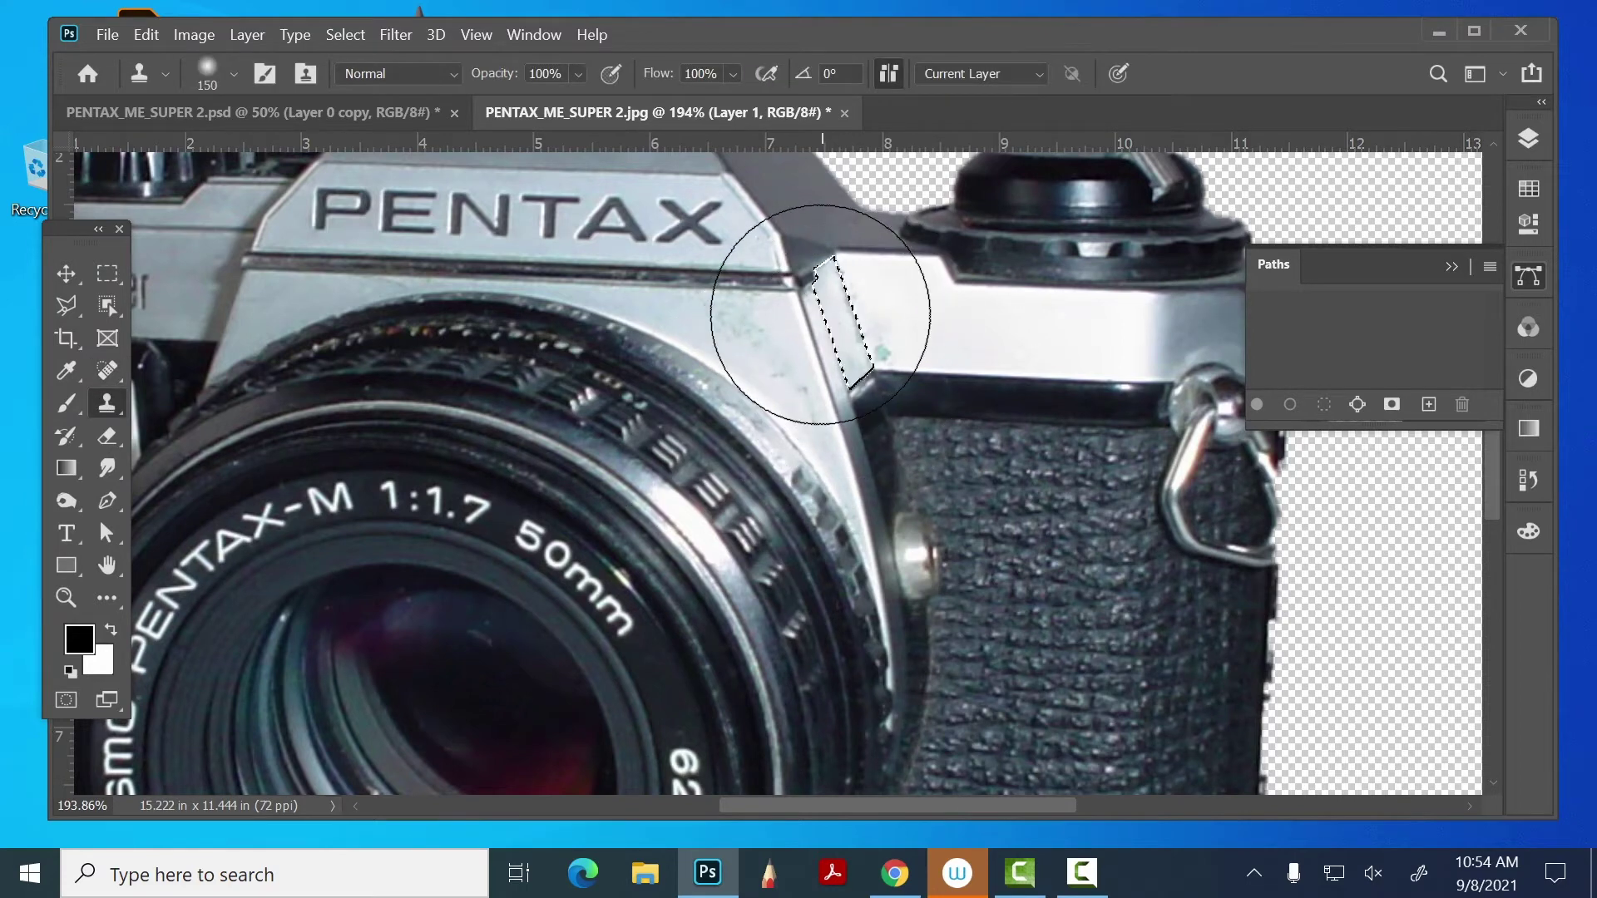
key(bracketleft)
key(bracketleft)
key(bracketleft)
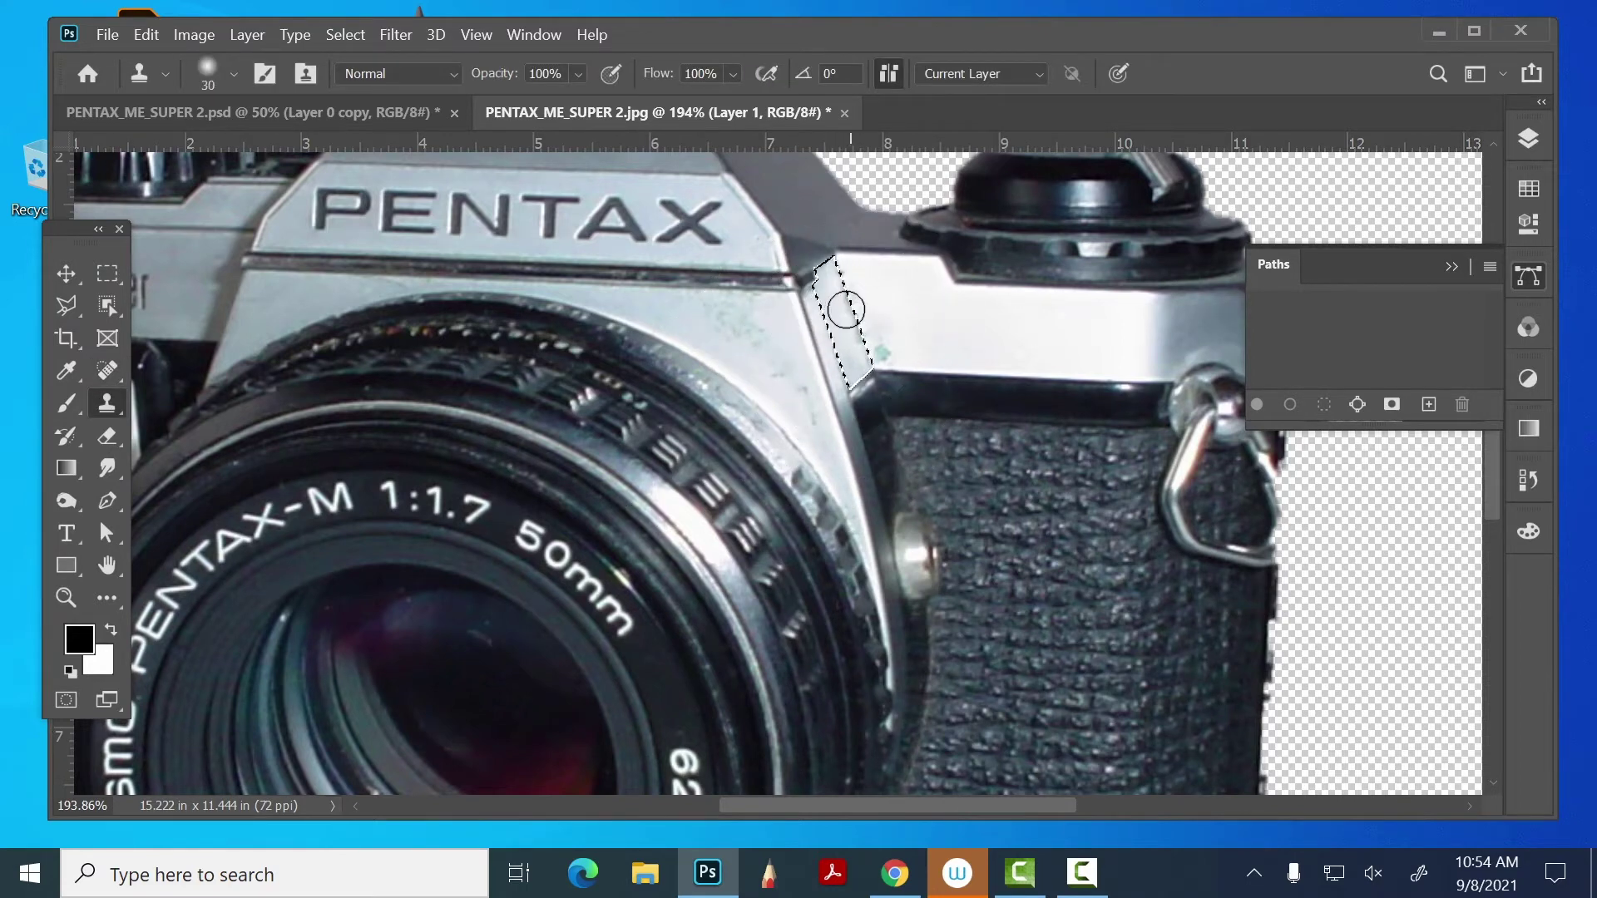
key(bracketleft)
key(bracketleft)
key(bracketleft)
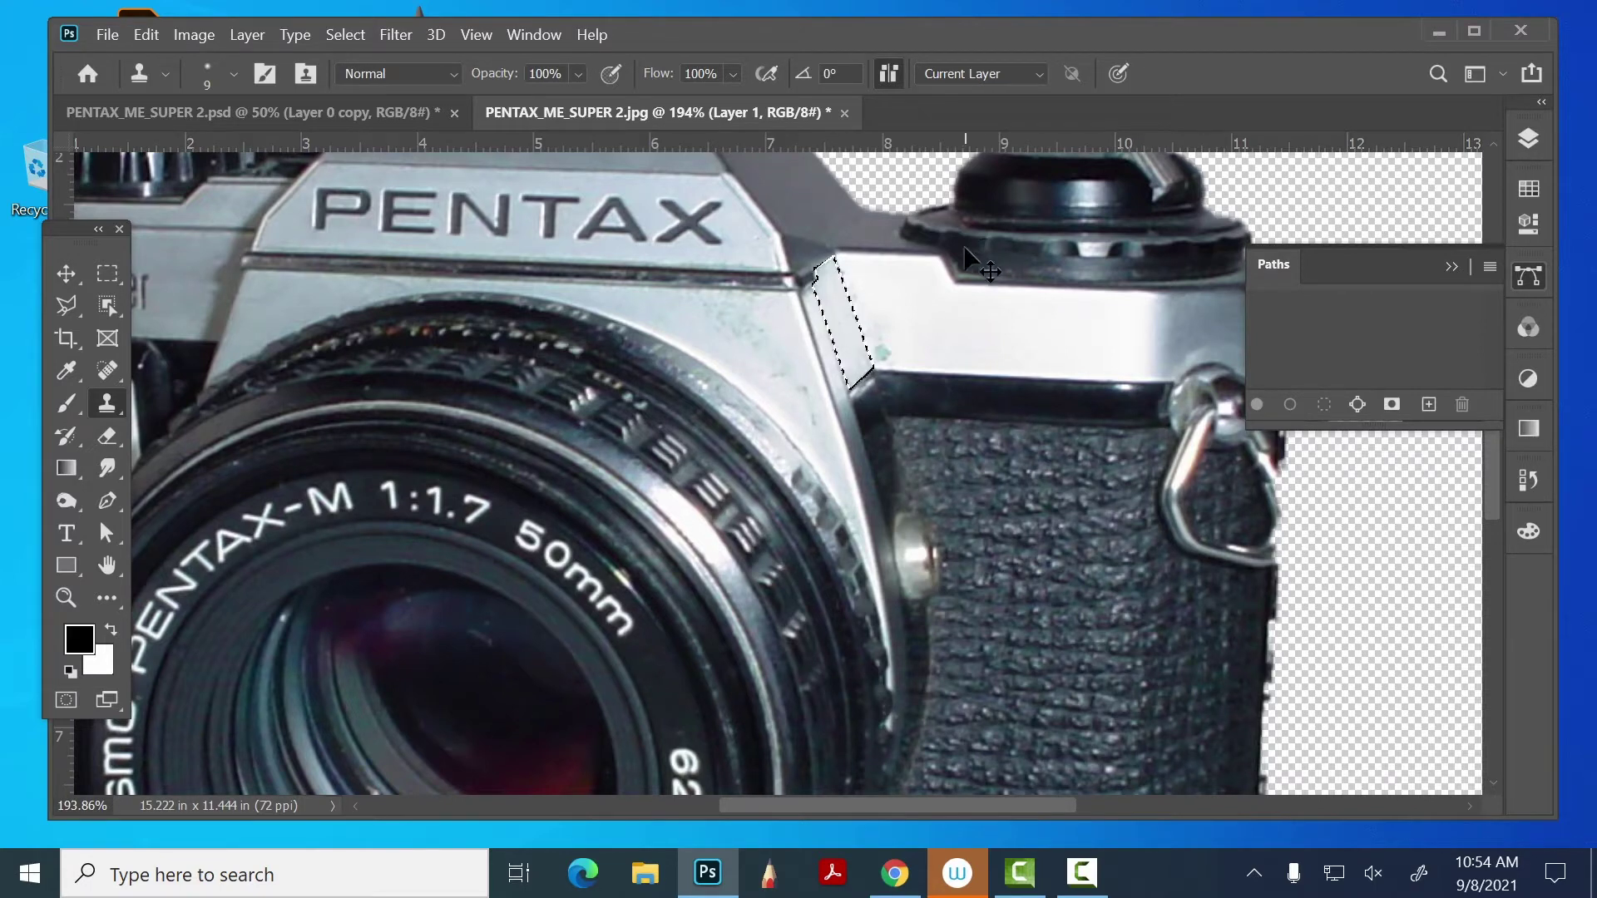
- Deselect the strip and heal the remaining green spot beside it with the Spot Healing Brush
key(ctrl+d)
click(99, 369)
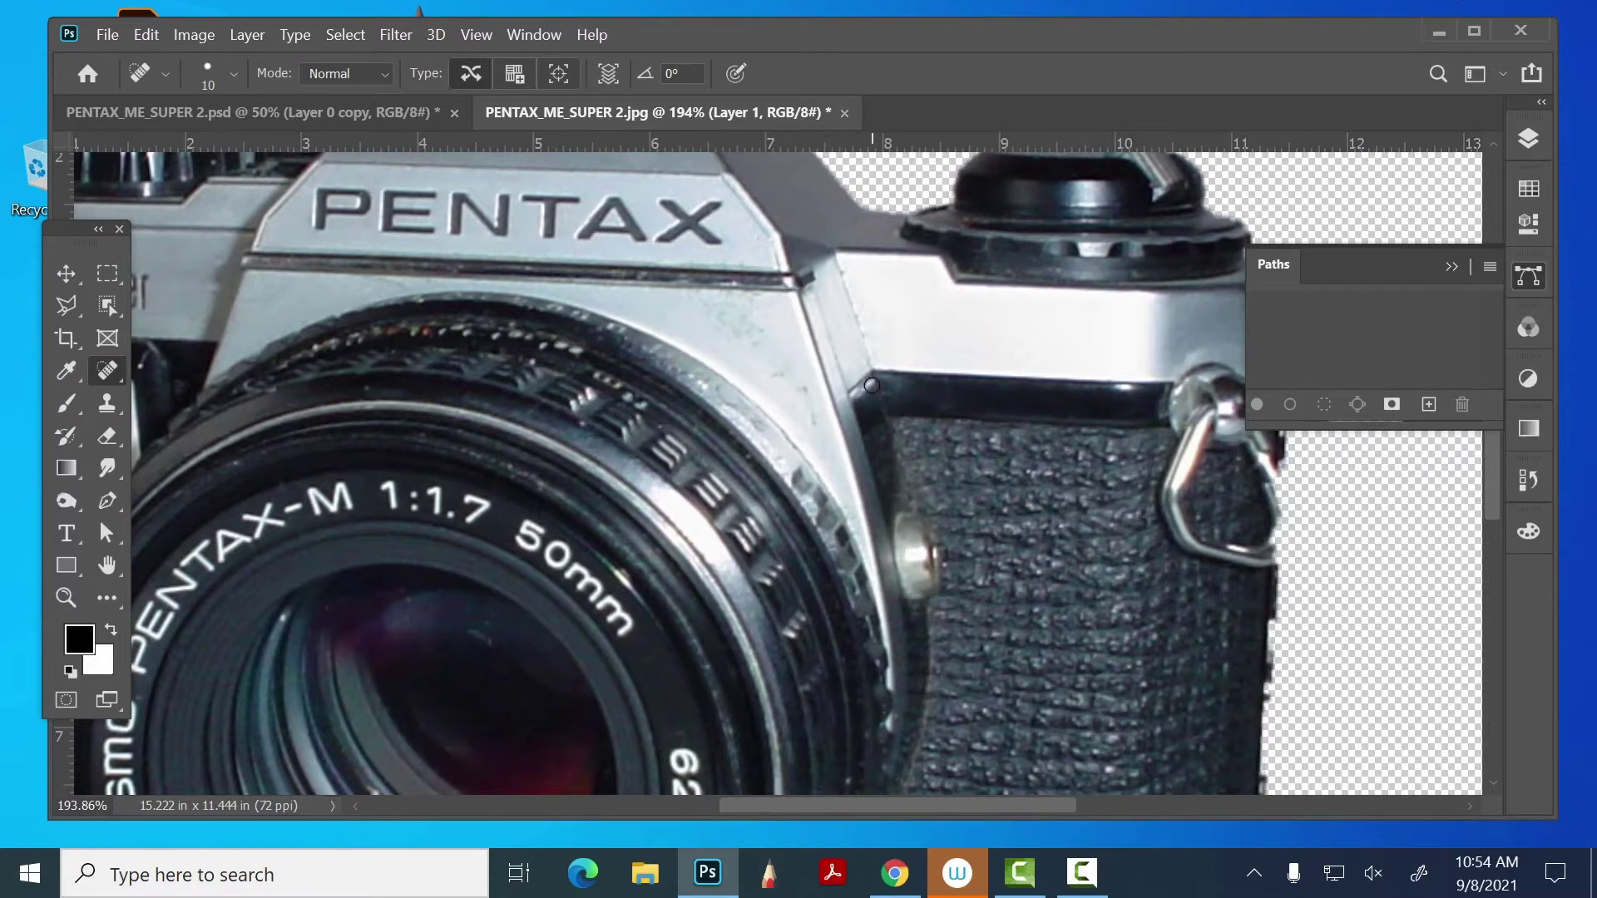
mouse_move(1158, 454)
mouse_down()
mouse_move(987, 399)
mouse_move(1009, 524)
mouse_move(892, 494)
mouse_move(1059, 557)
mouse_move(809, 360)
mouse_move(809, 218)
mouse_up()
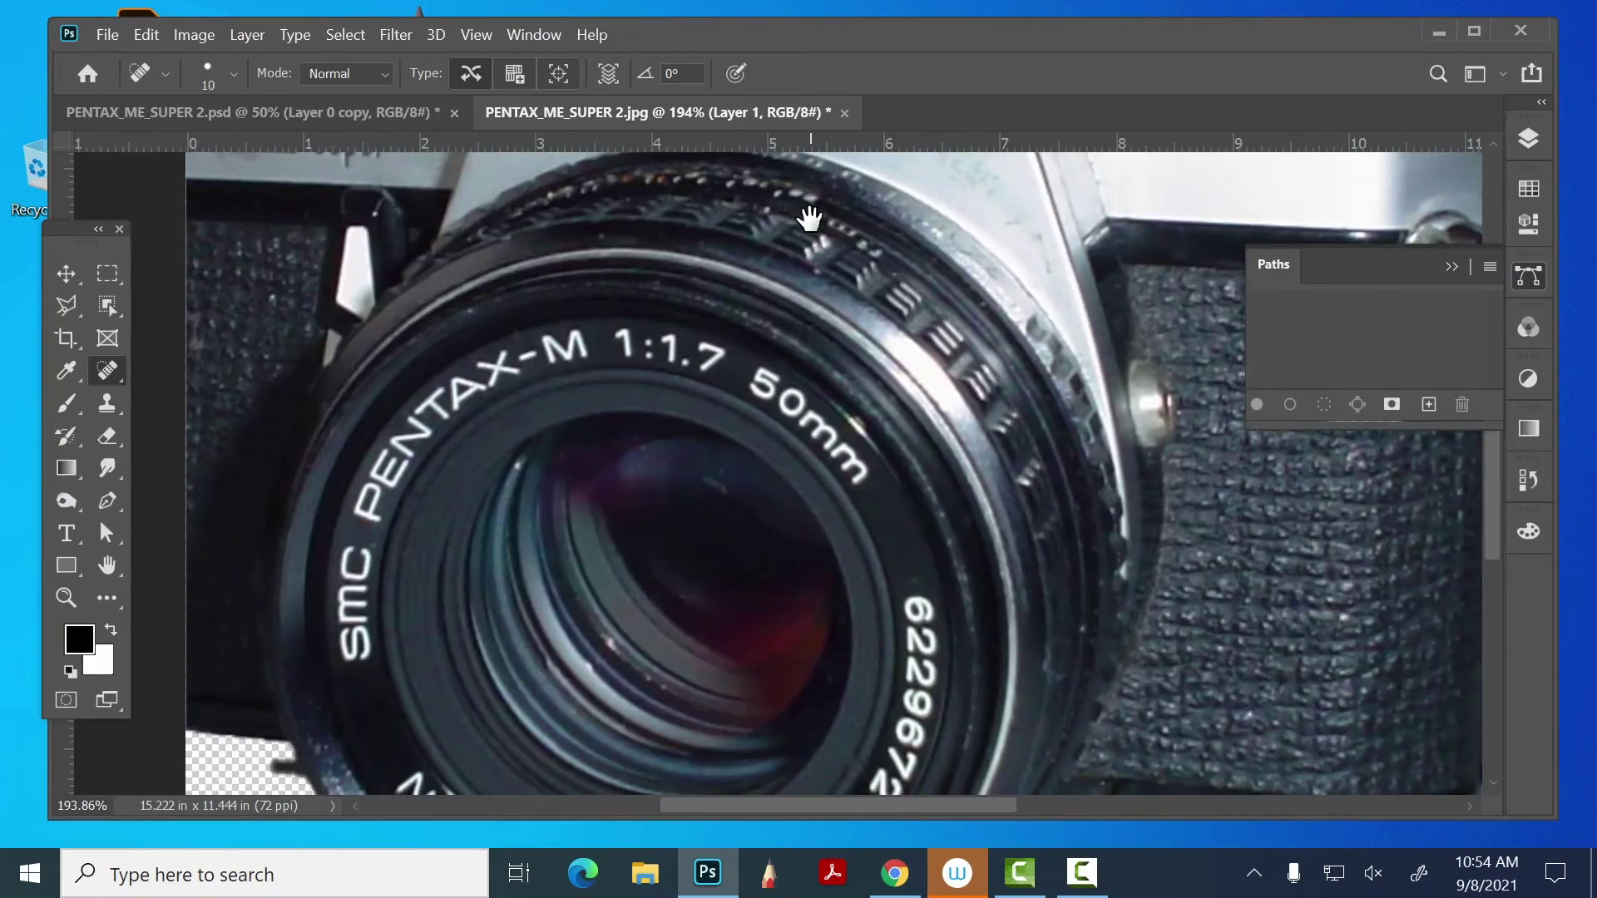
- Move the camera cutout back to the right so the whole camera fits within the canvas, keeping its layer selected
key(ctrl+minus)
key(ctrl+minus)
key(ctrl+minus)
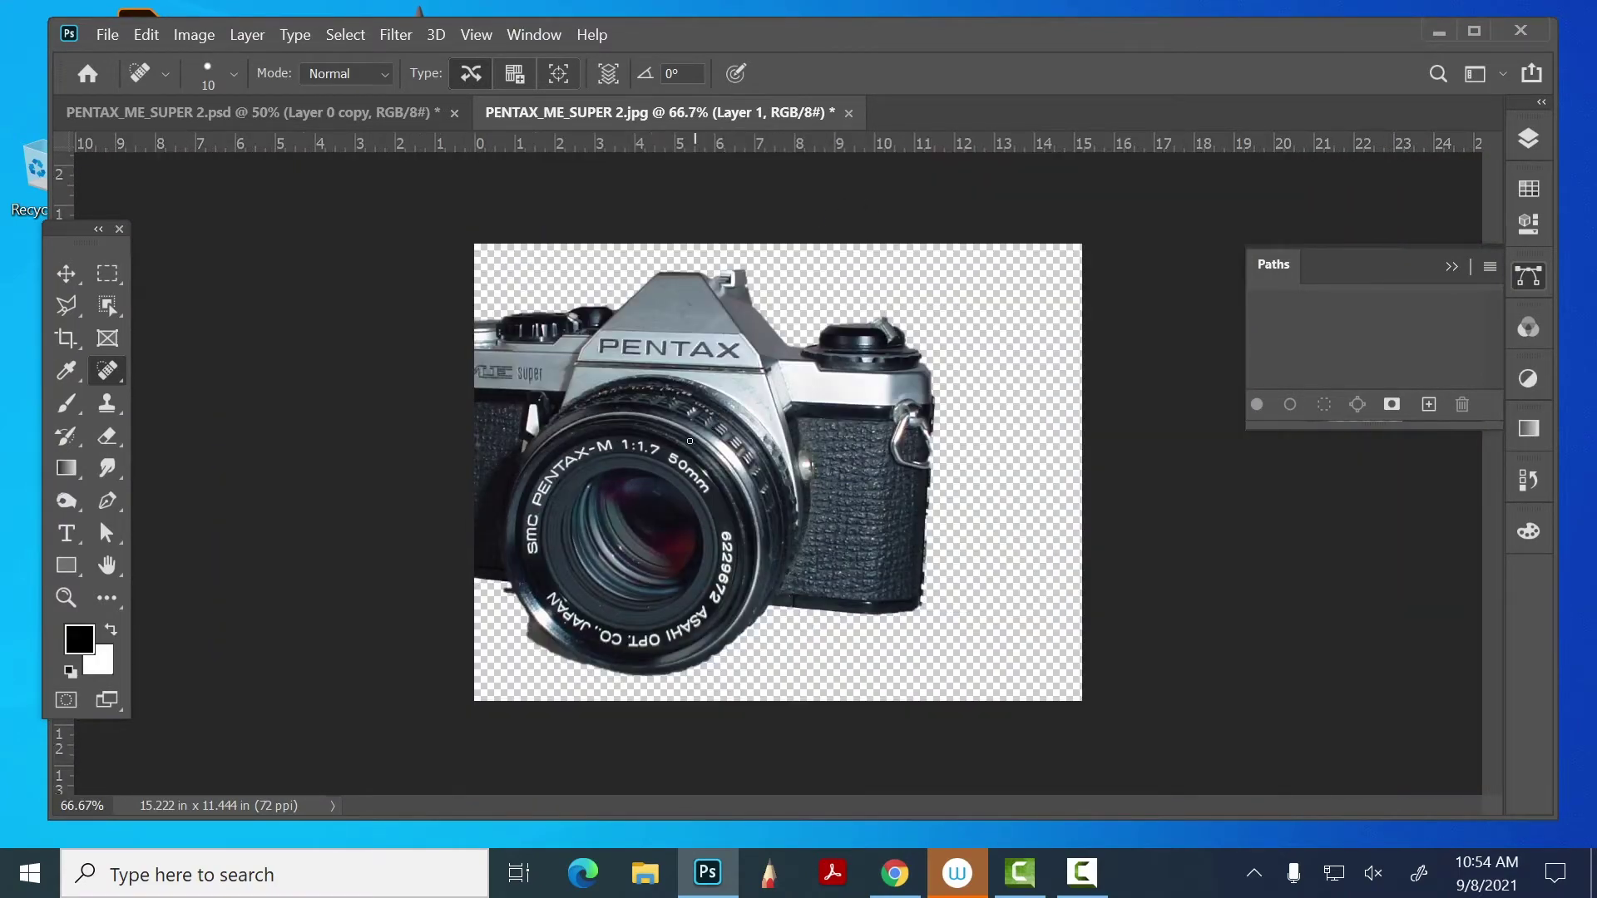
click(66, 271)
drag(722, 448, 834, 436)
click(353, 413)
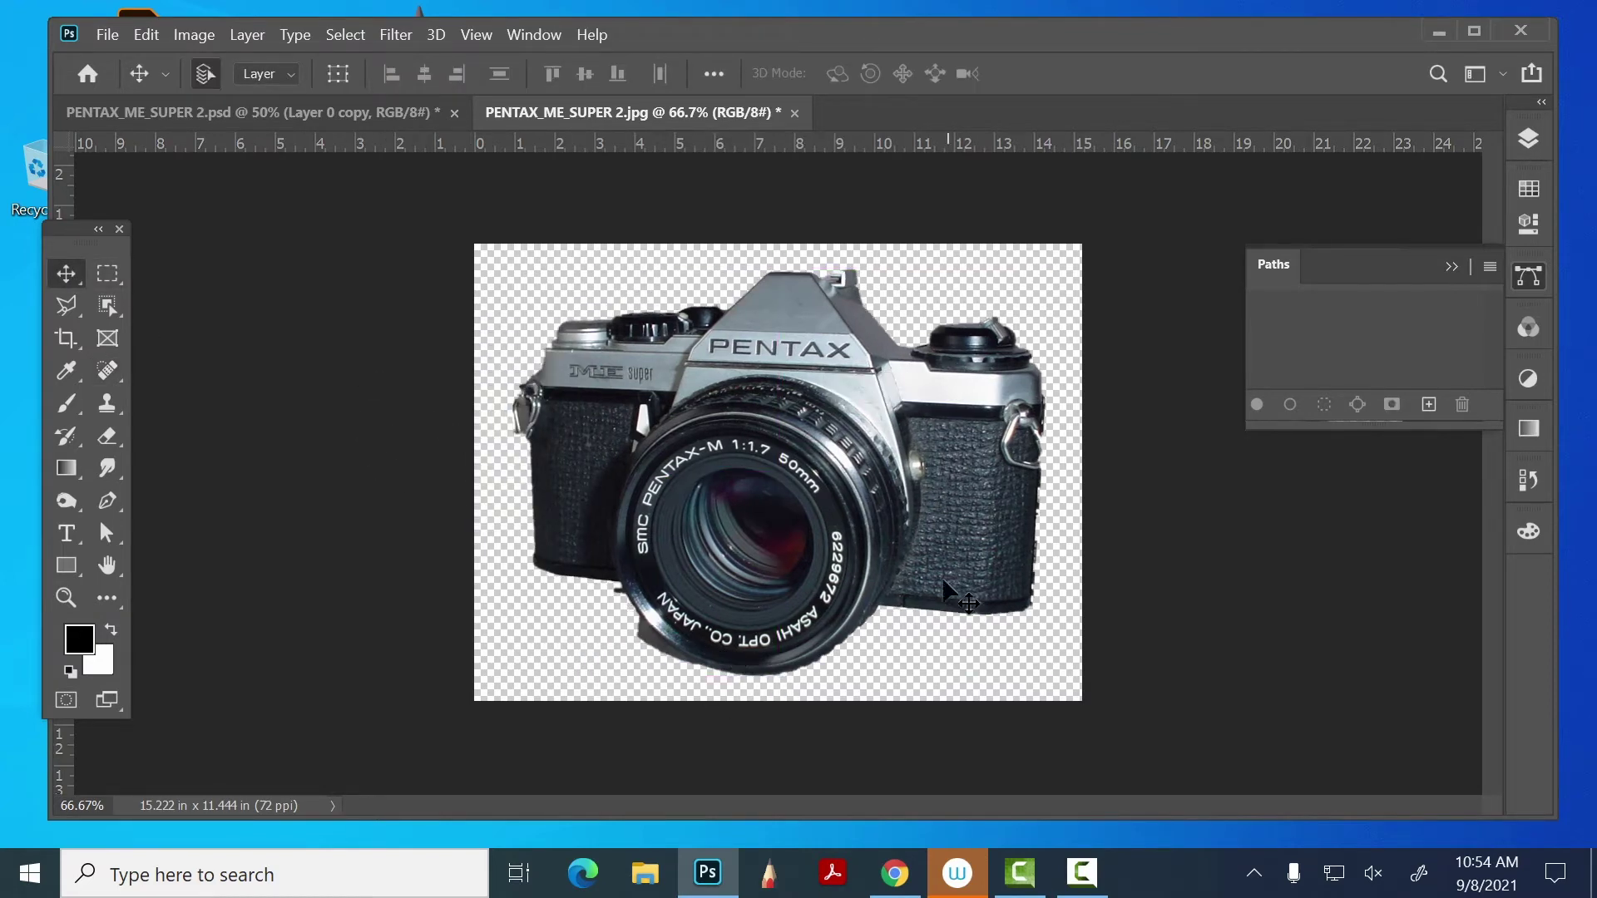
click(671, 402)
- Distort the camera on Layer 1 by pulling its upper-left corner slightly upward
click(147, 33)
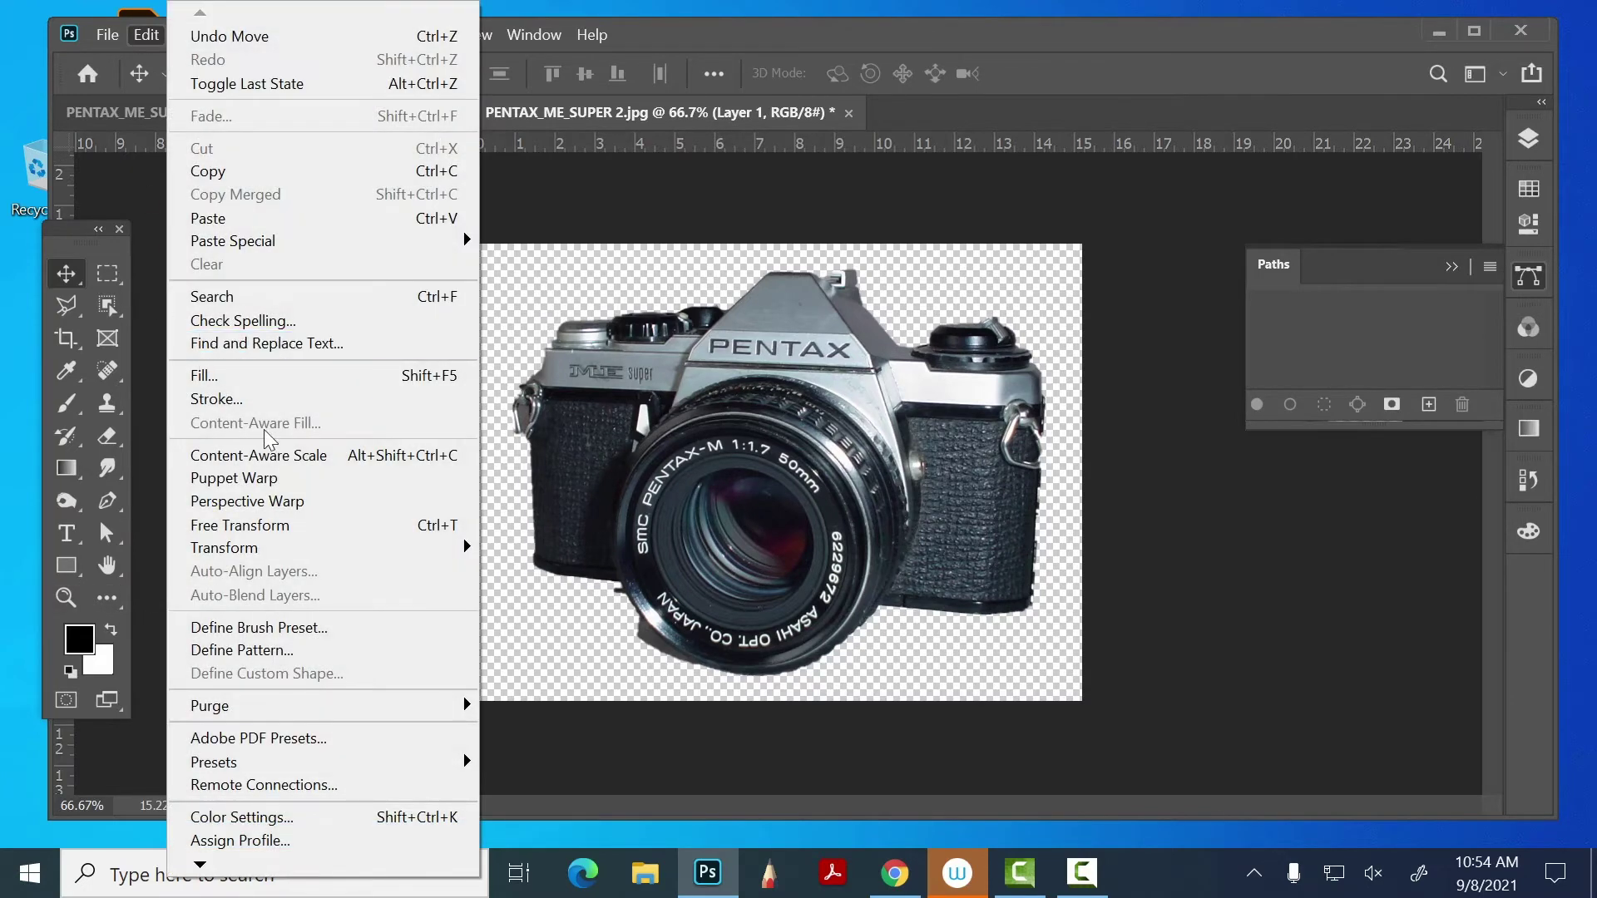
mouse_move(247, 556)
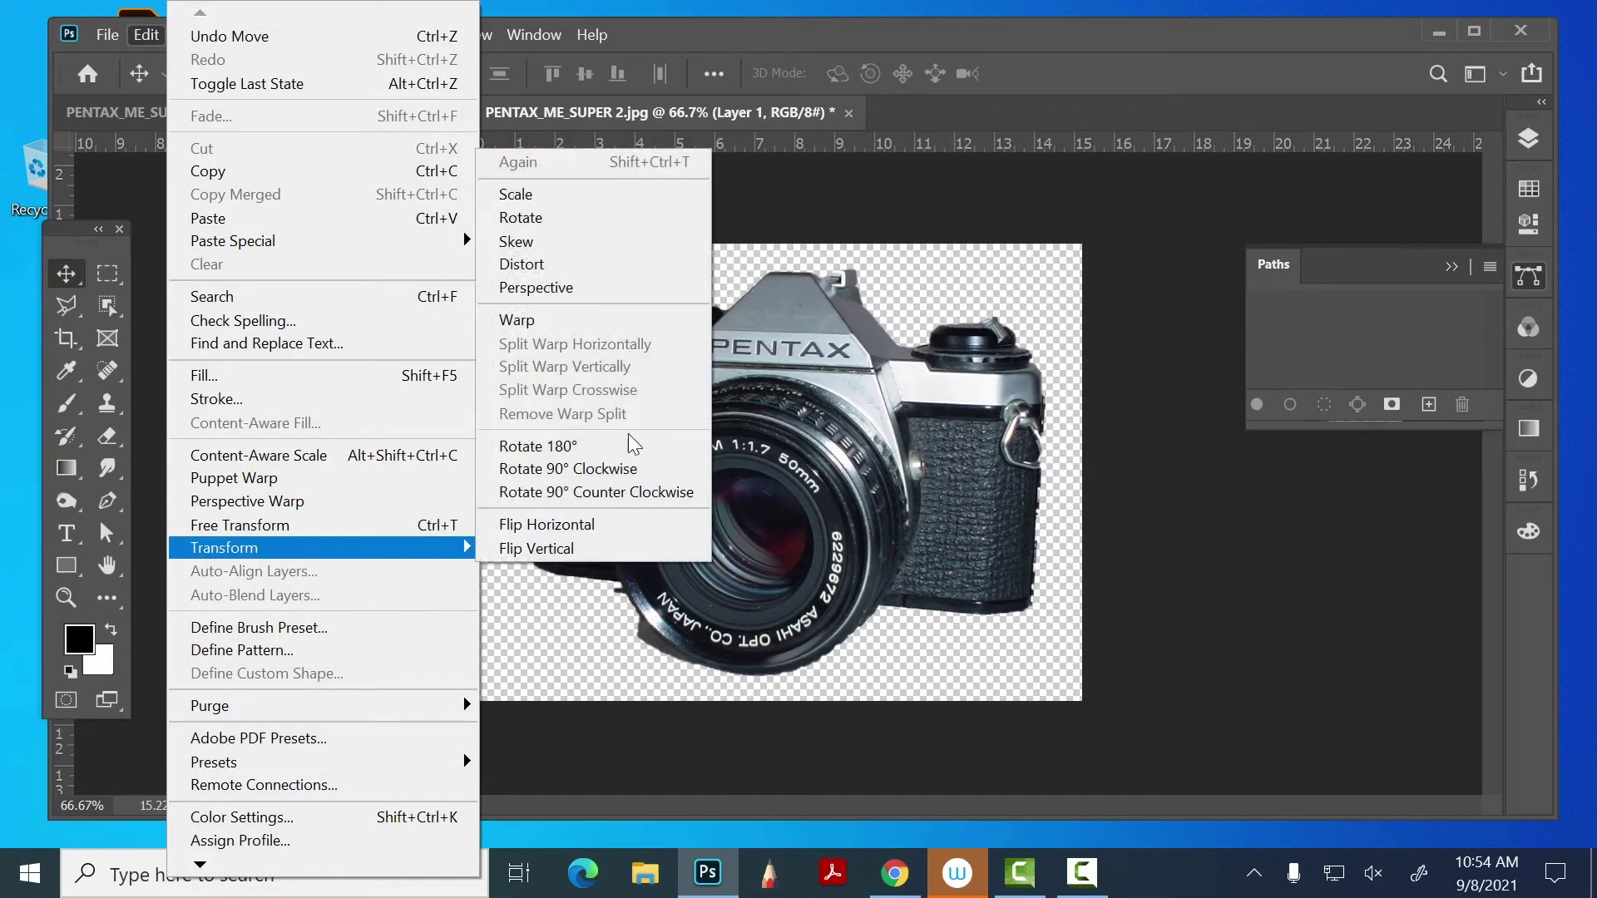
click(553, 263)
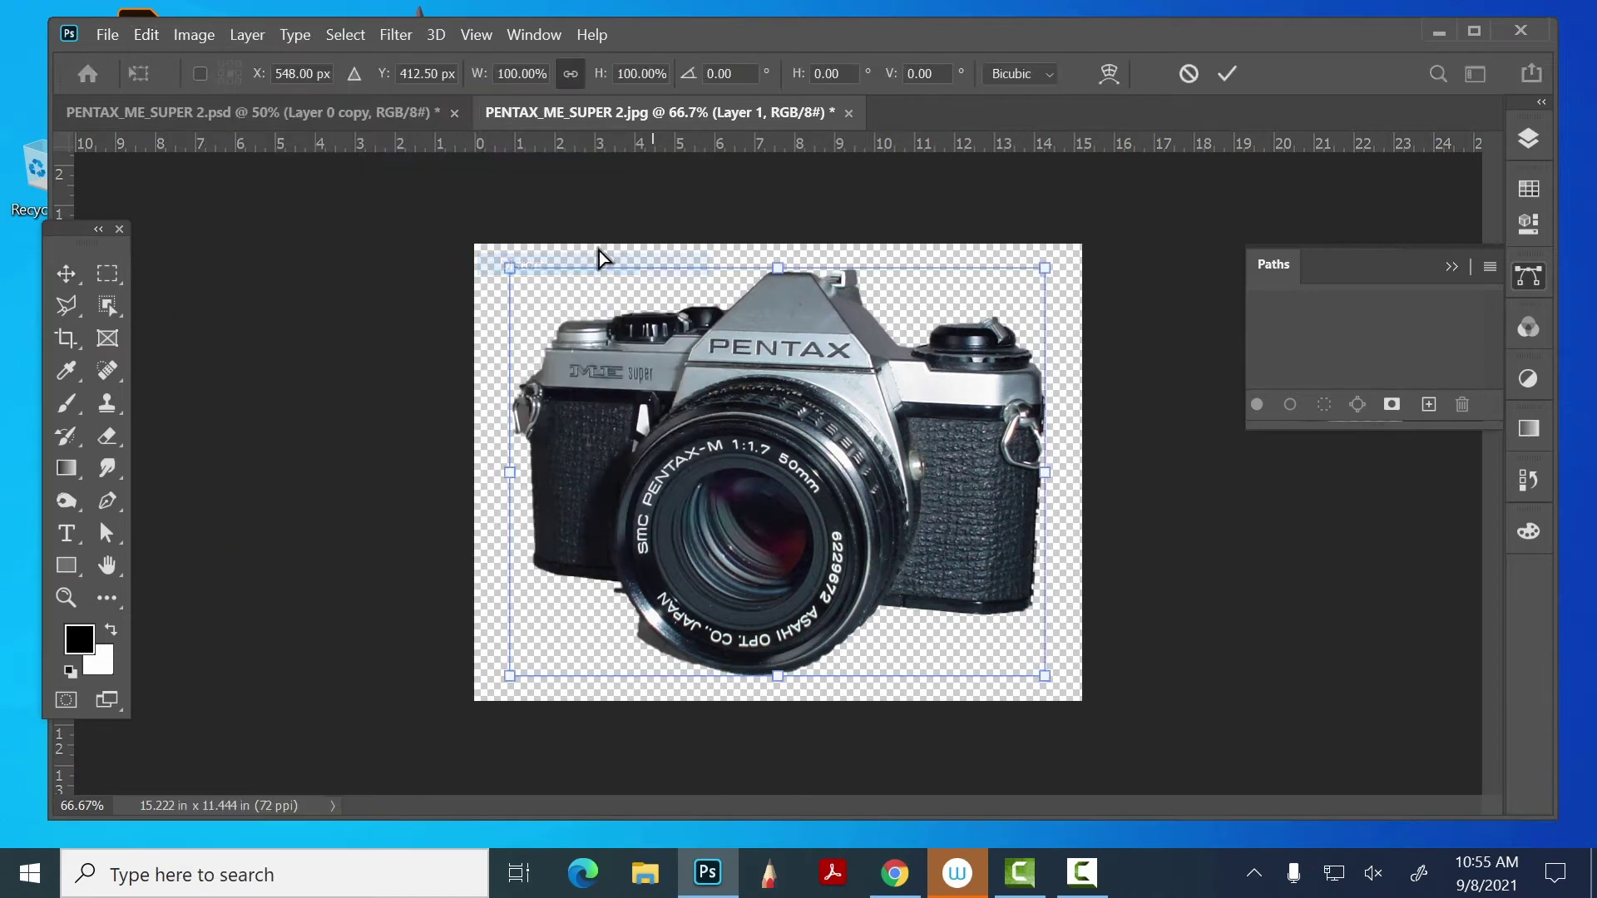
drag(509, 266, 509, 254)
key(Return)
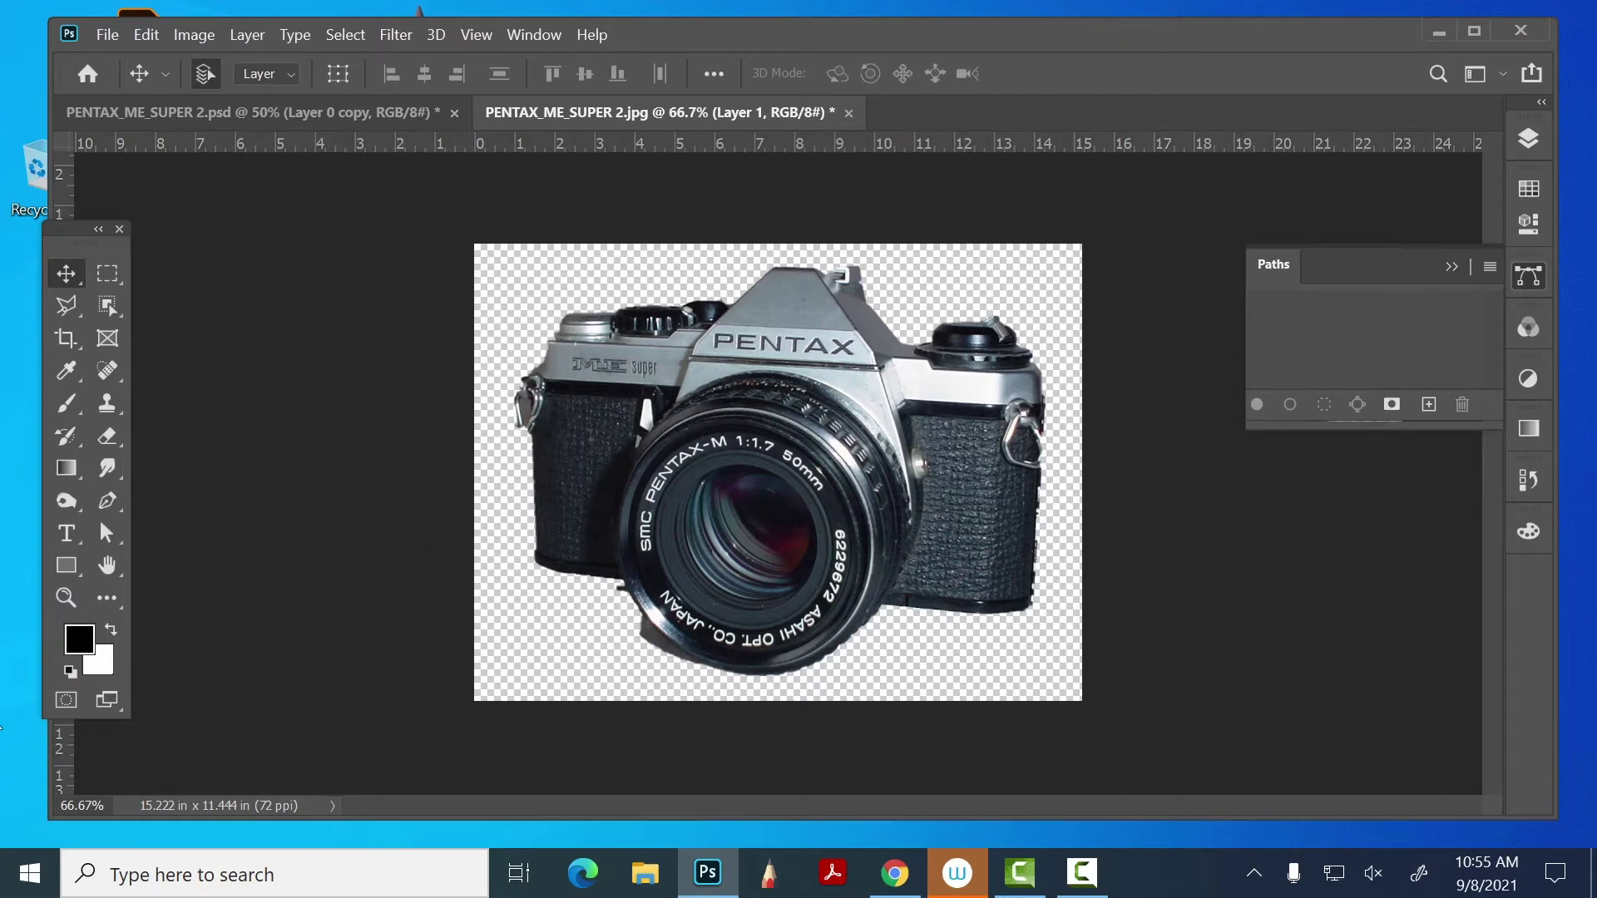
- Select the lens's front glass with an elliptical selection just inside the lettered ring and display the layer list
click(75, 599)
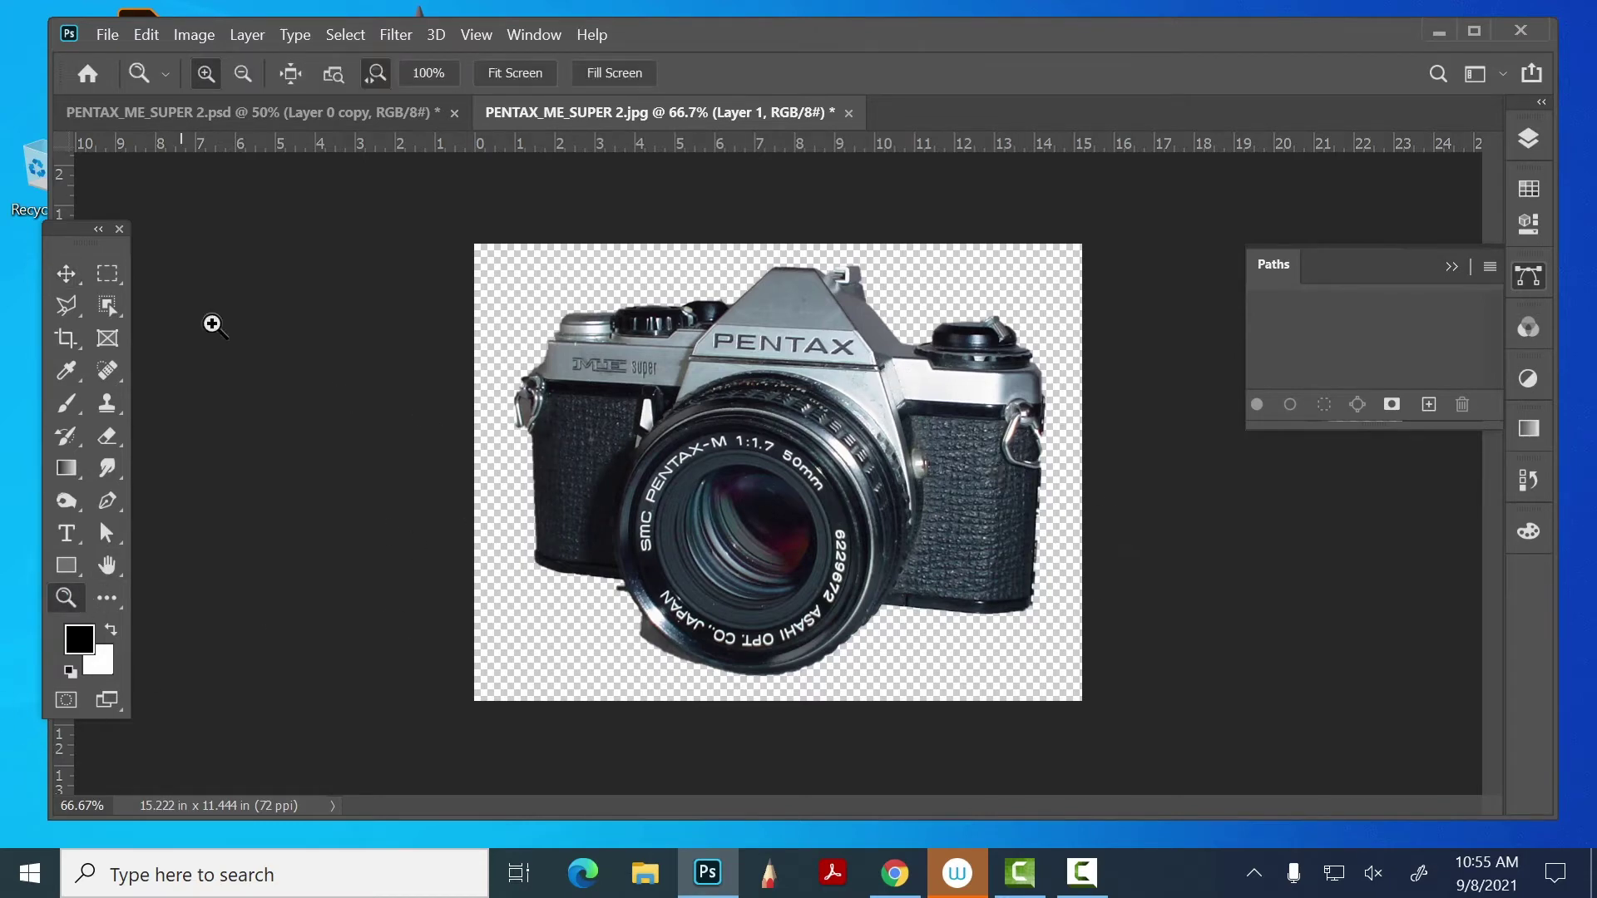
drag(830, 546, 858, 565)
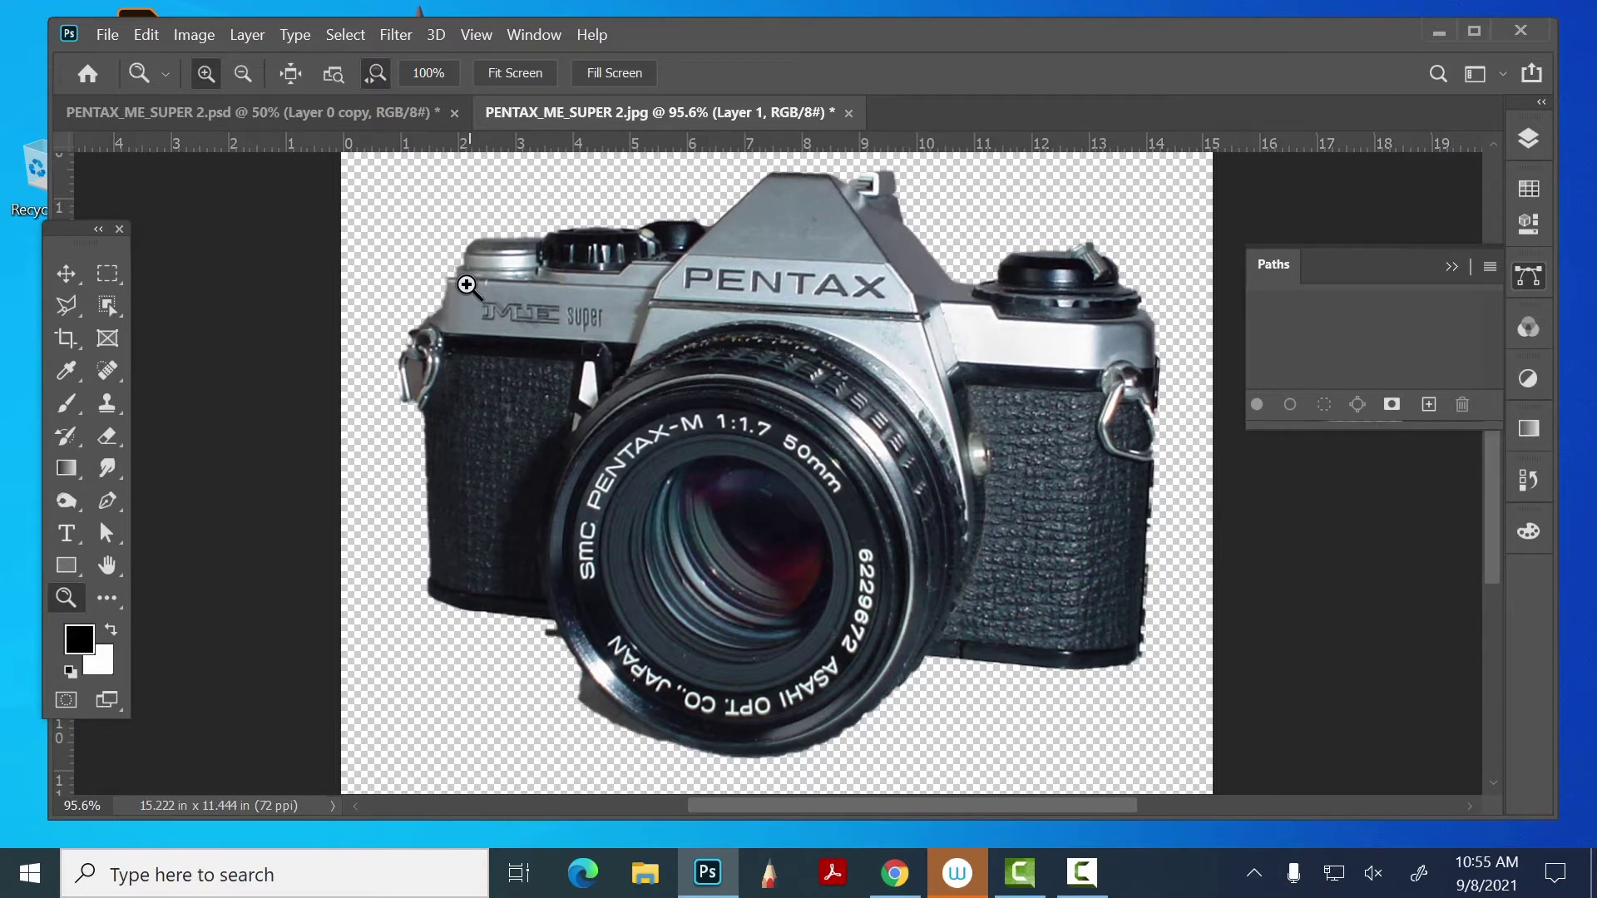
click(107, 270)
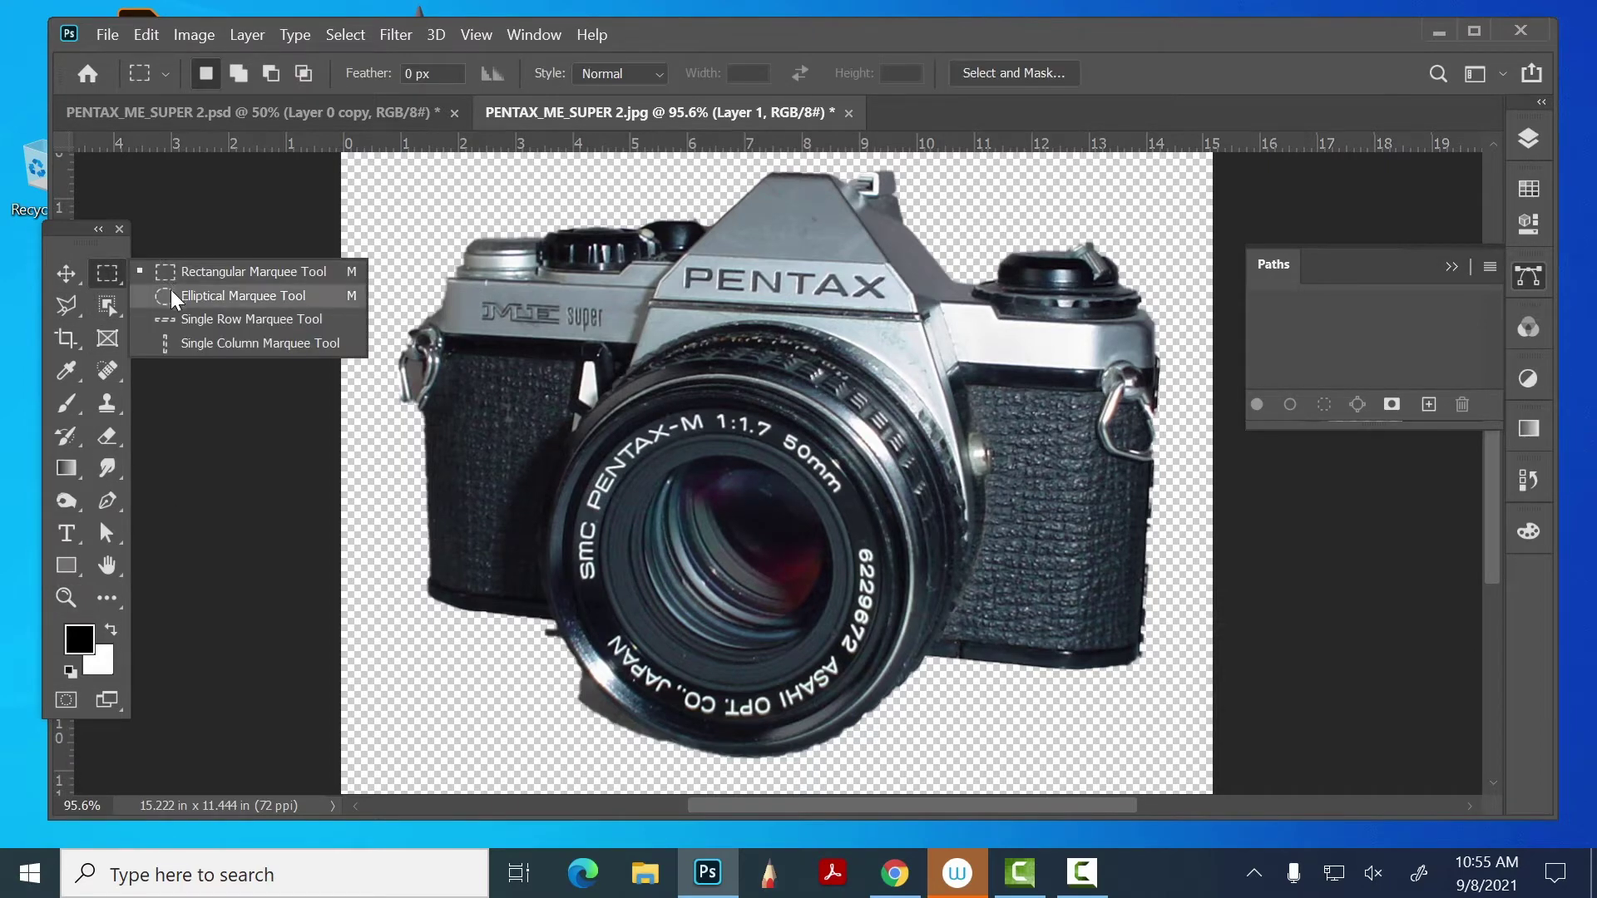
click(175, 297)
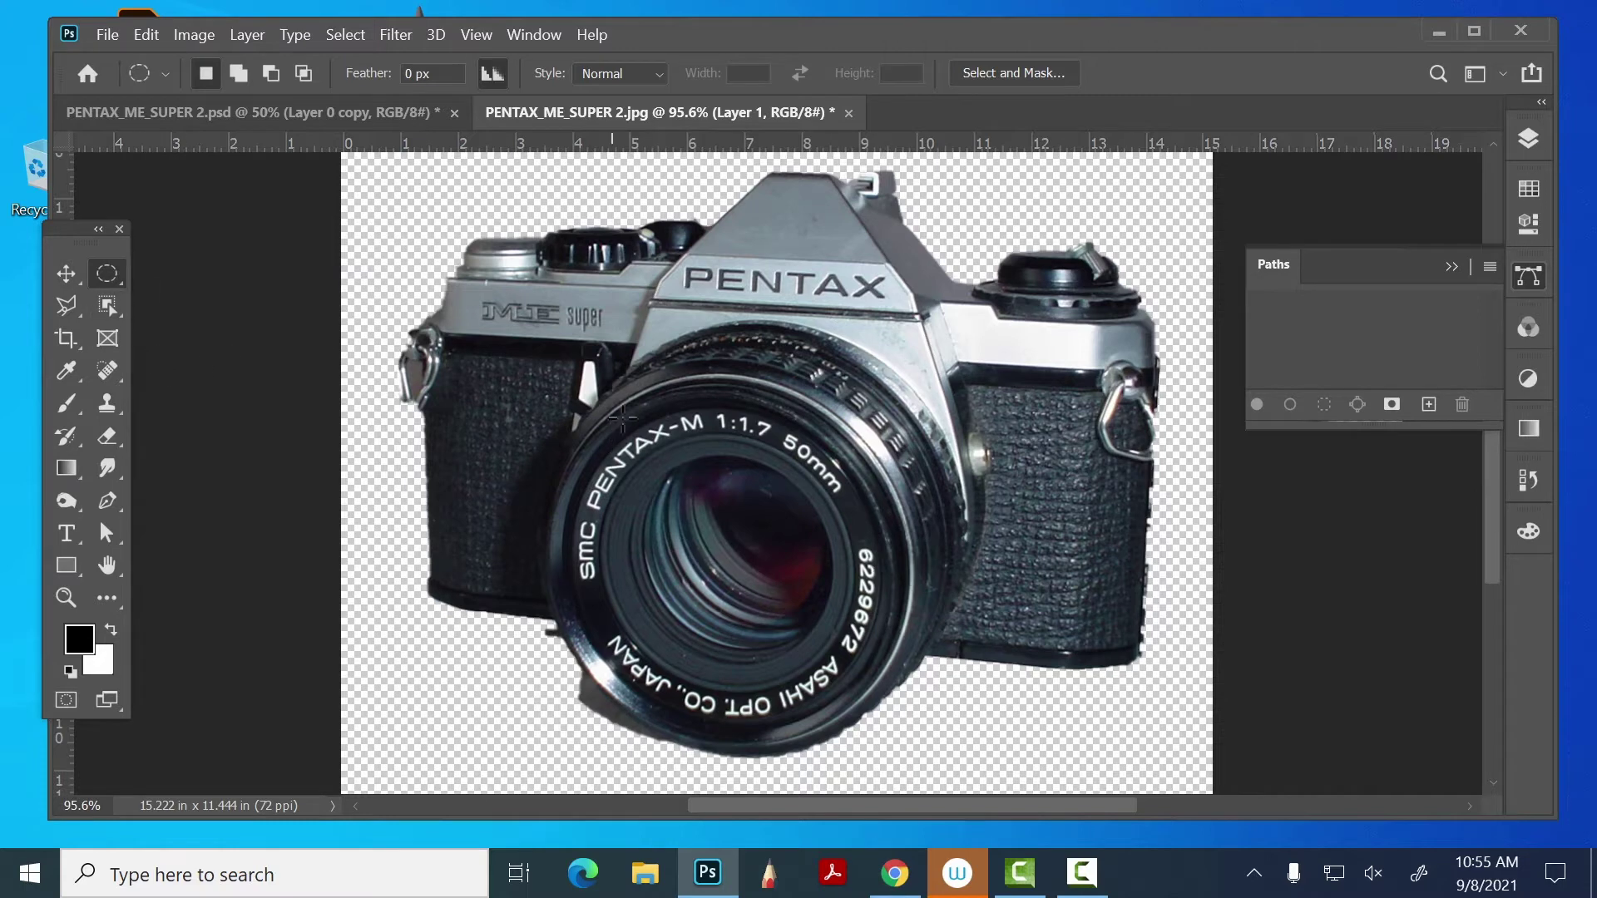
drag(665, 463, 835, 666)
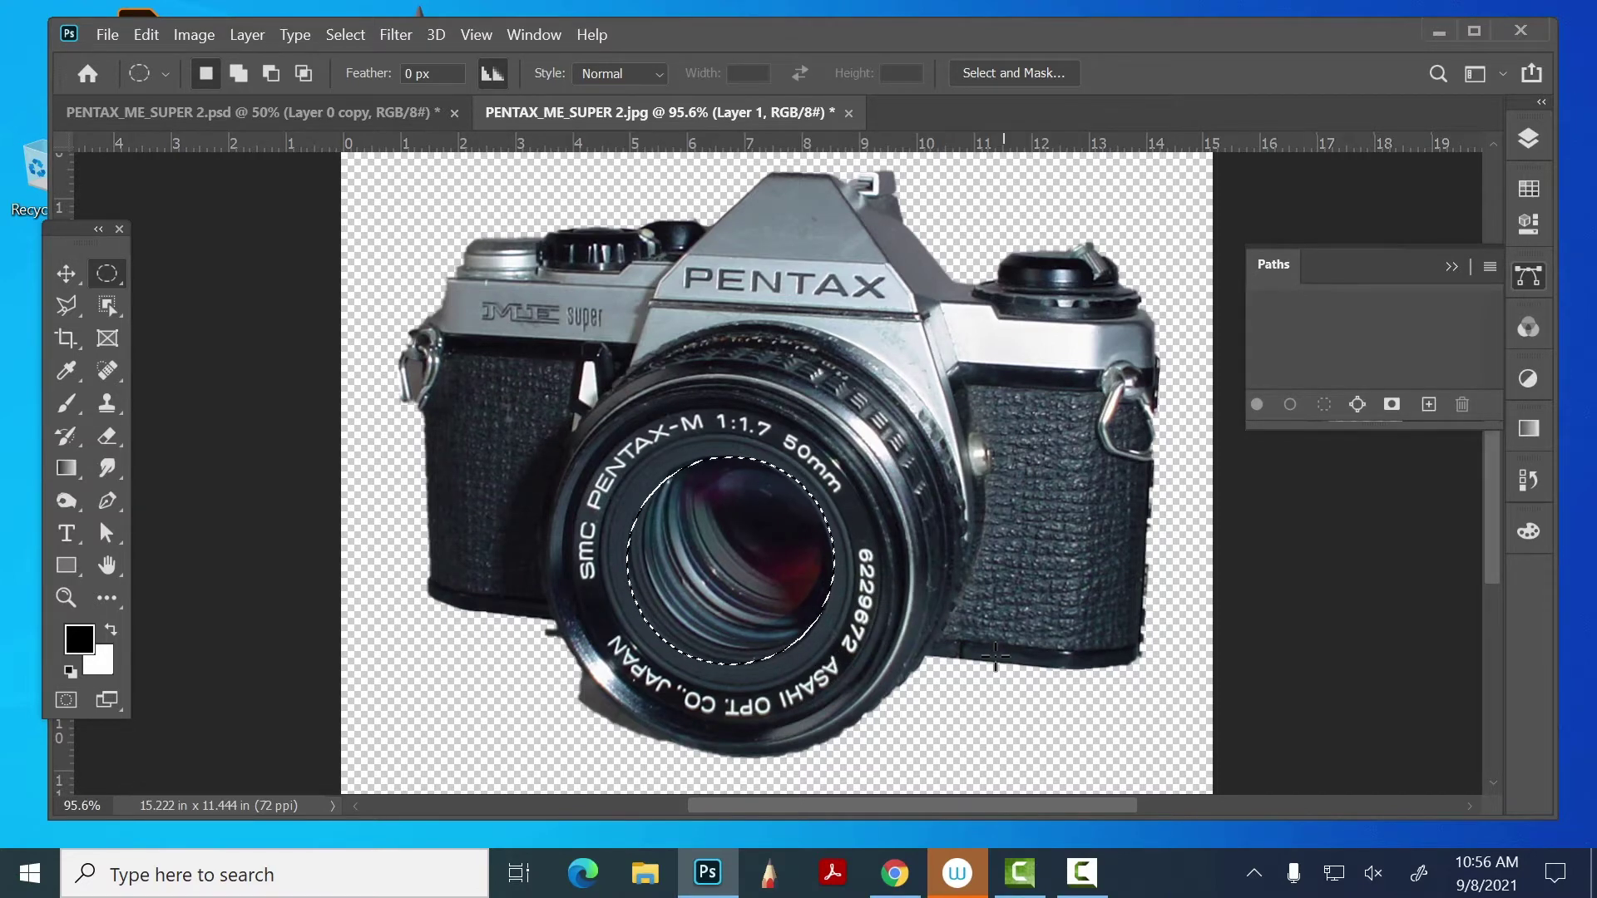
click(1528, 131)
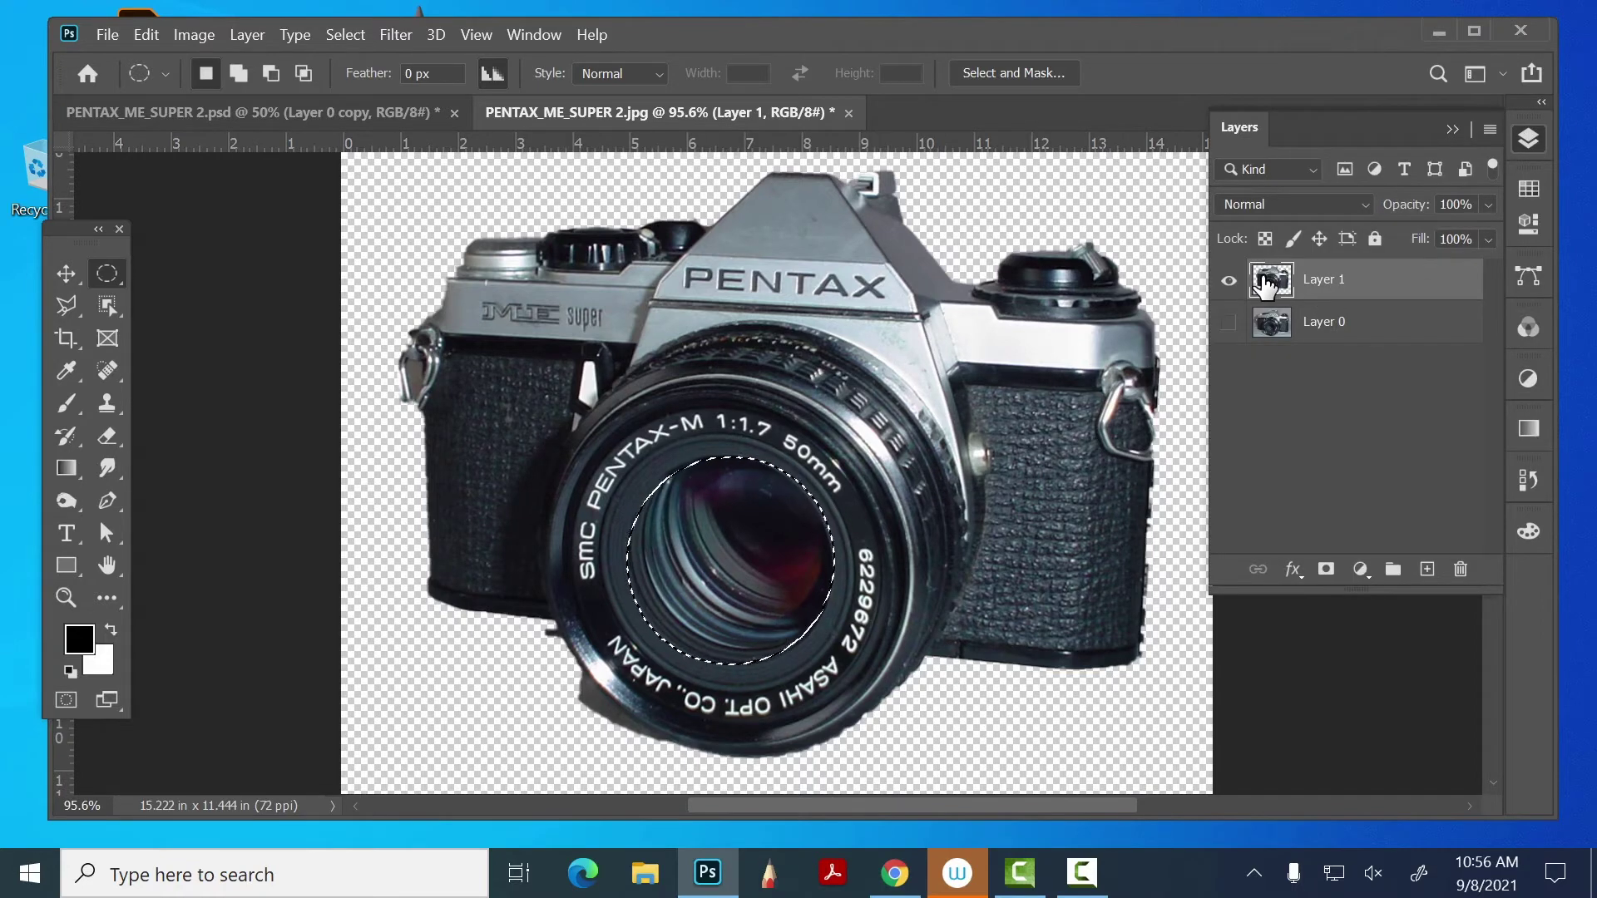
- Copy the selected lens glass to its own layer and check the copy by switching the camera layer's visibility off and on
key(ctrl+j)
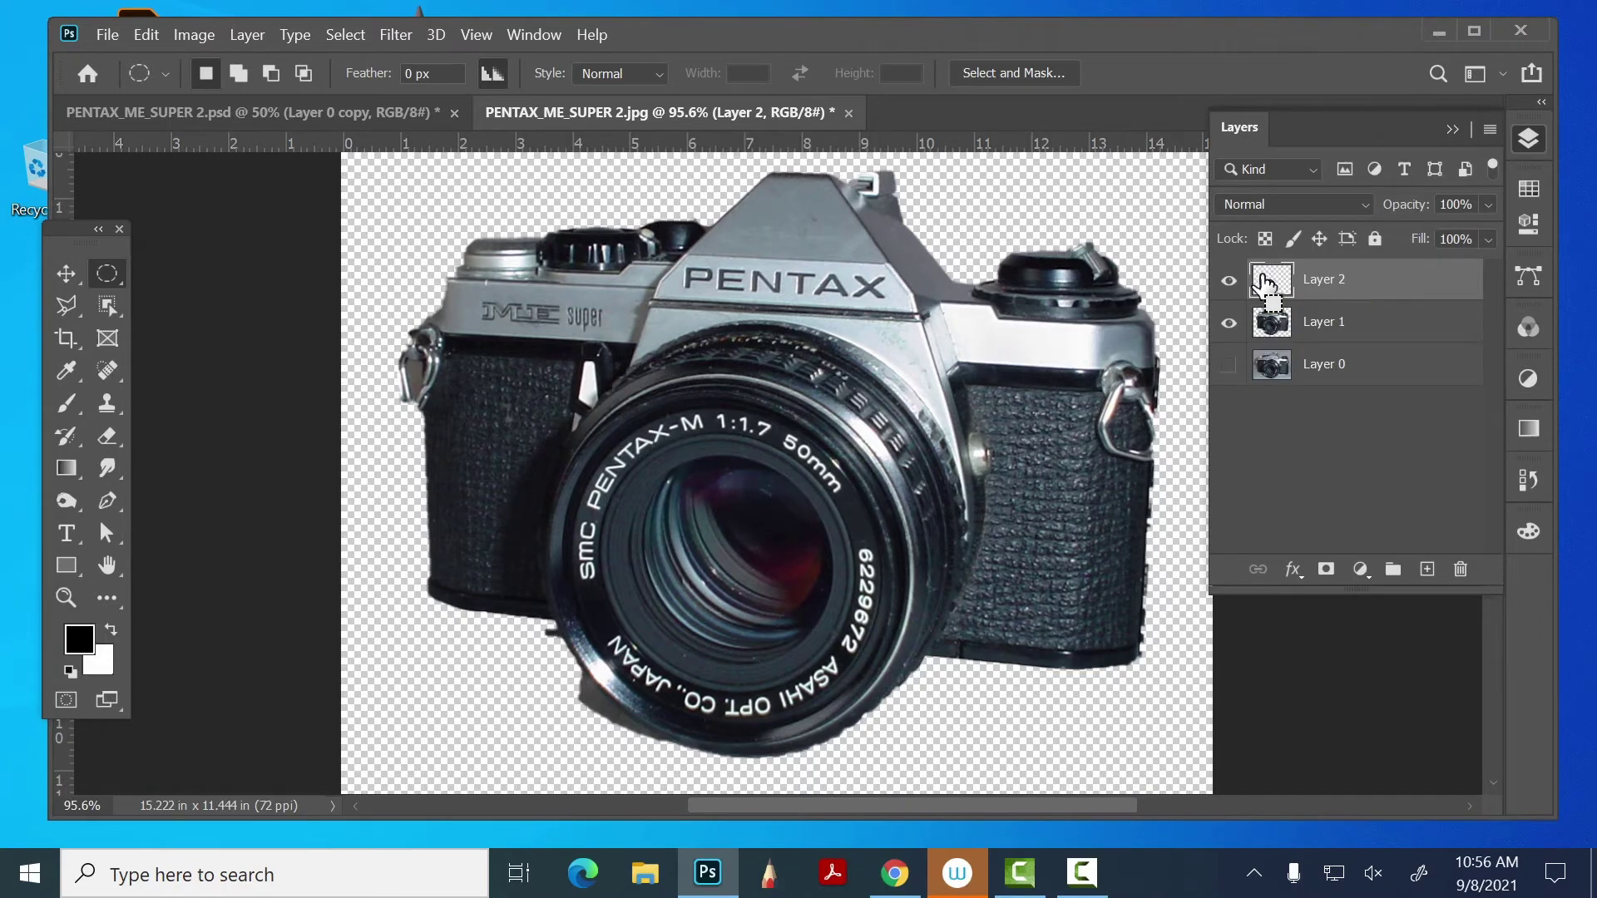
click(1231, 332)
click(1231, 325)
click(1230, 325)
click(1231, 325)
- Turn the camera on Layer 1 black and white using Hue/Saturation with the saturation at -100
click(67, 273)
click(693, 316)
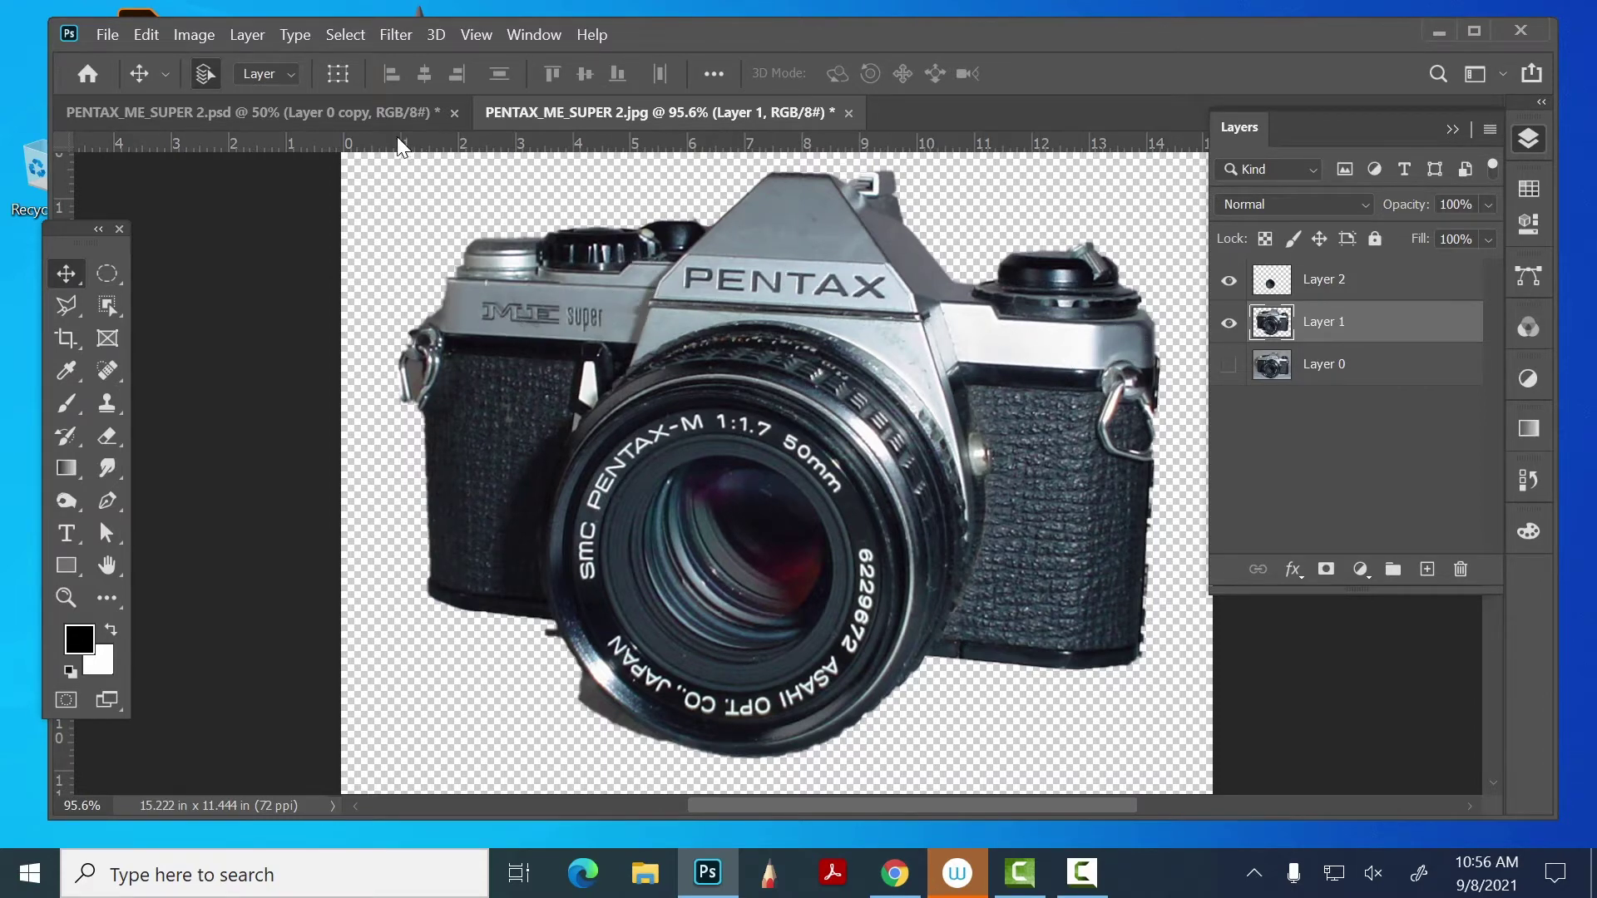
click(198, 37)
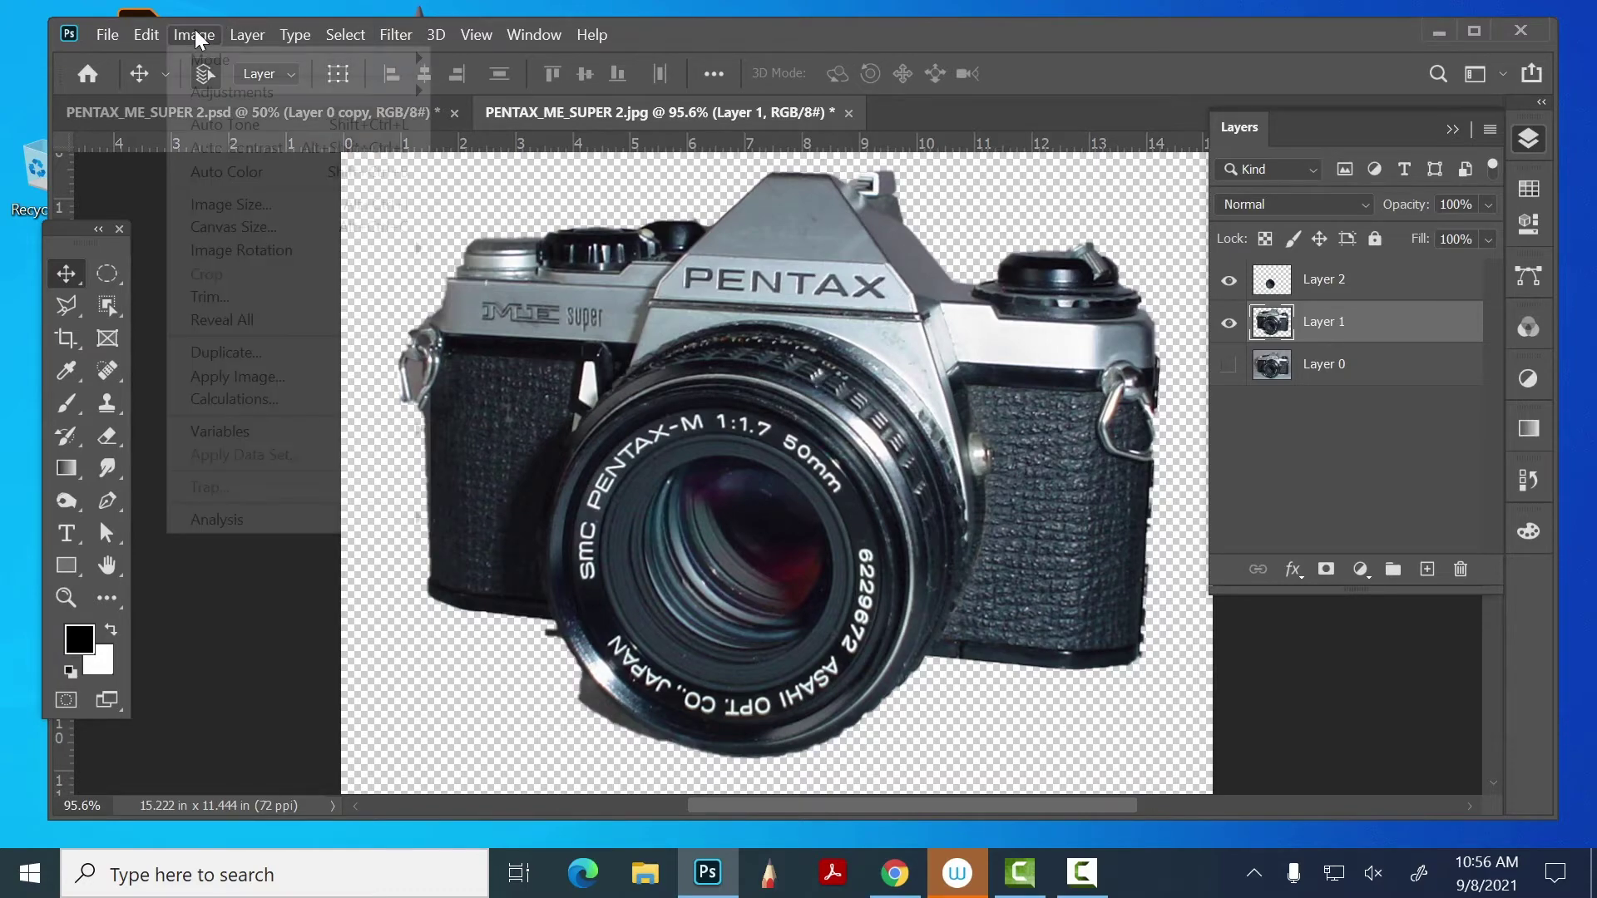
mouse_move(233, 92)
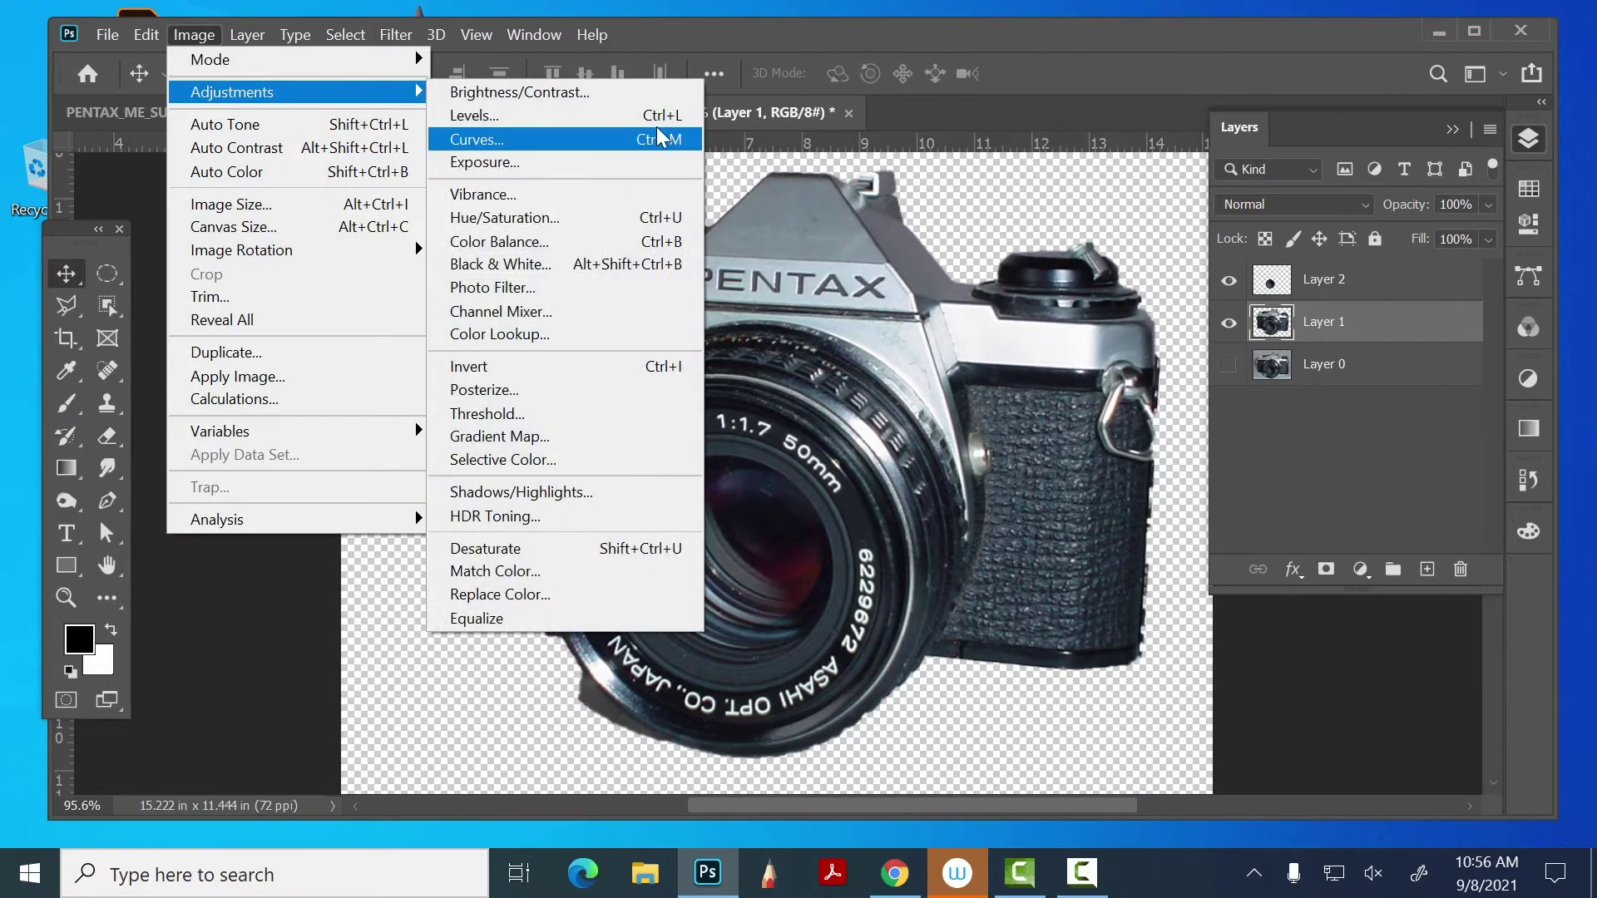
click(594, 218)
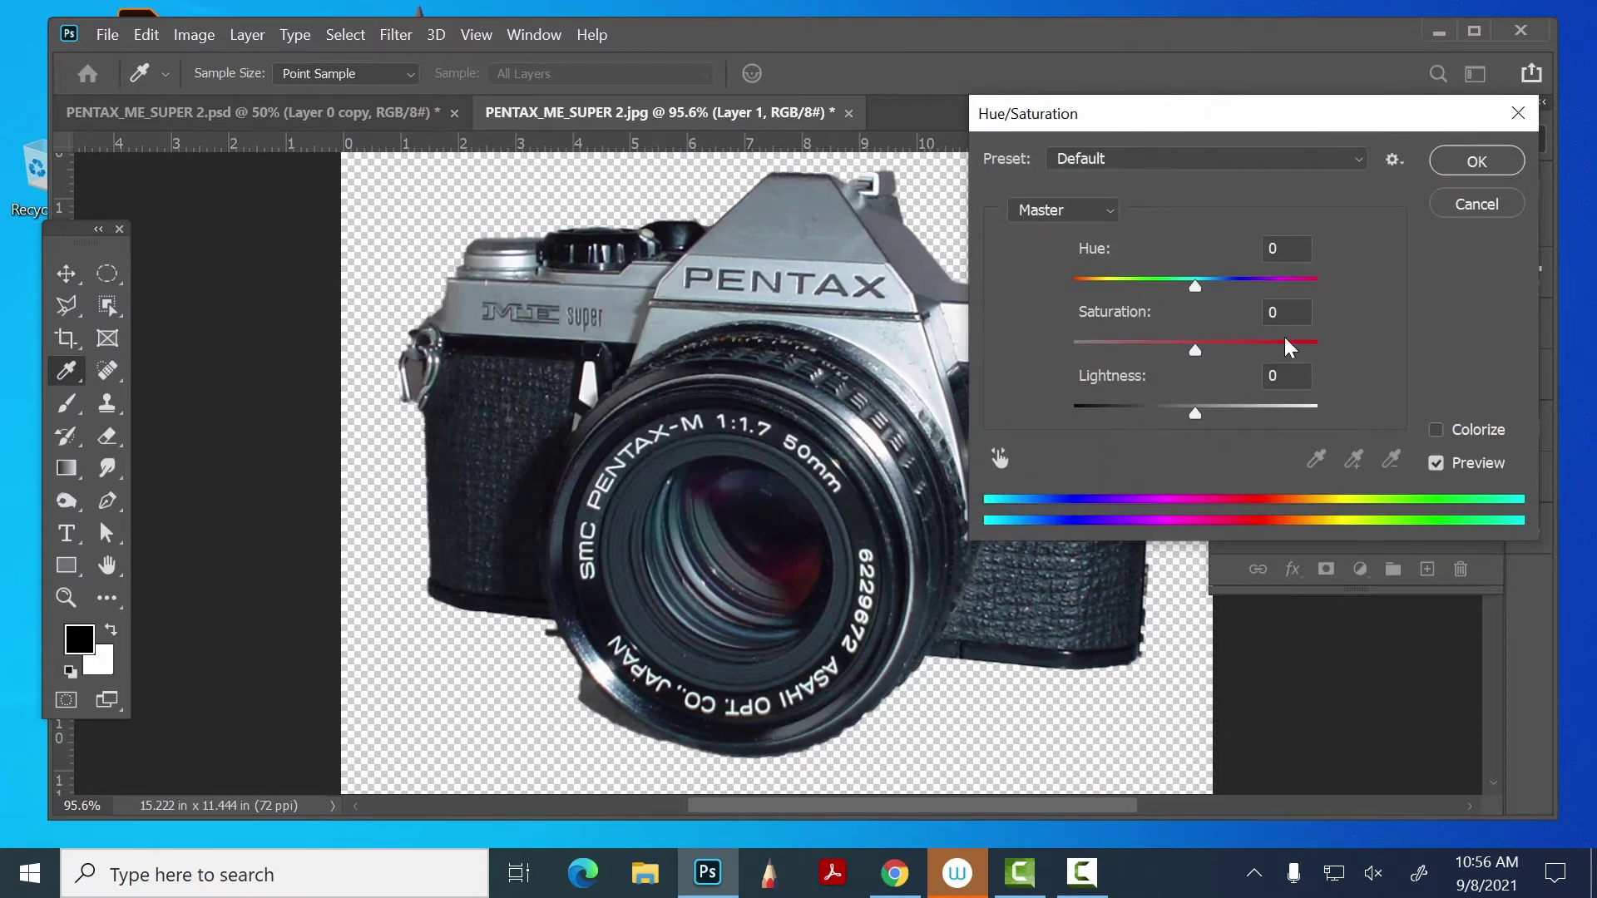
drag(1195, 349, 940, 331)
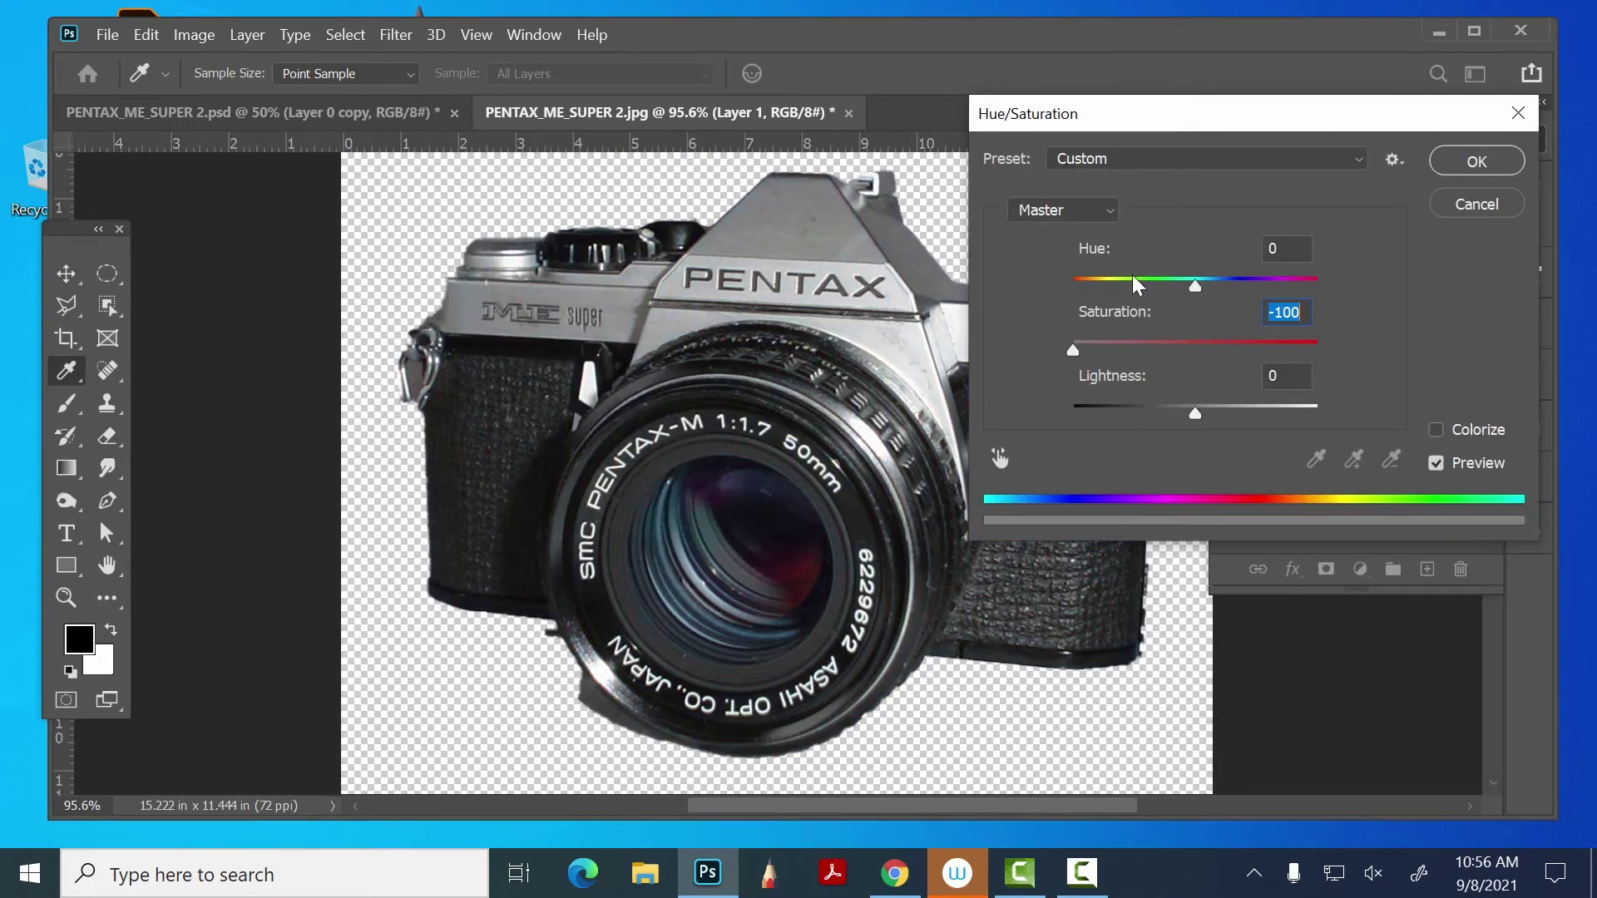
click(1458, 154)
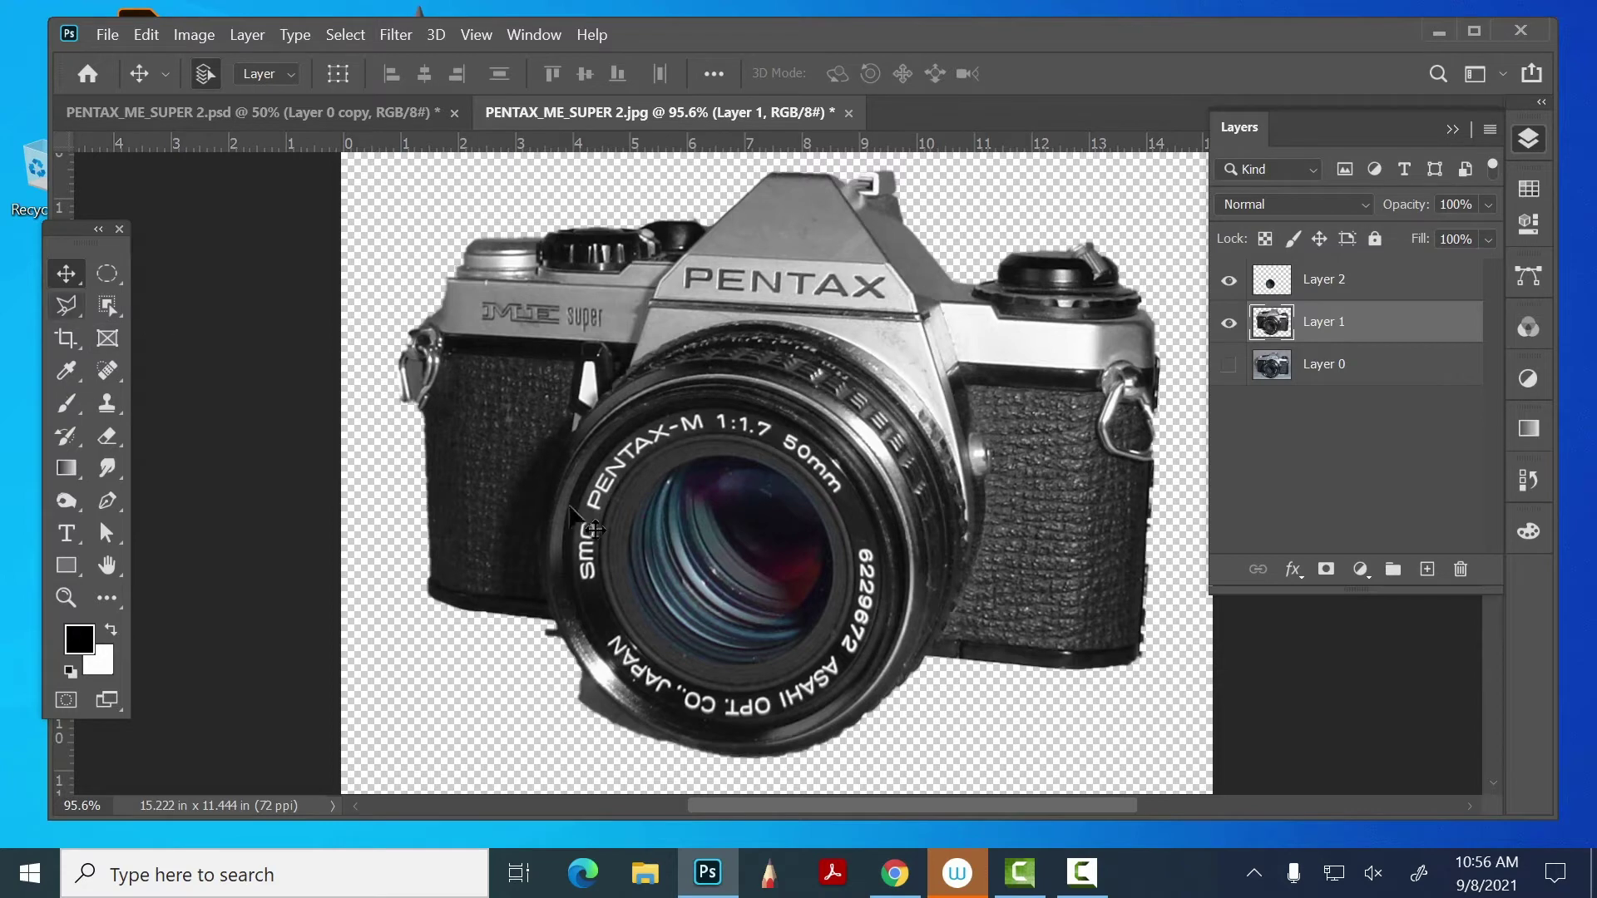
- Extend the canvas upward above the camera with the Crop tool to a height of about 18.2 in
click(781, 543)
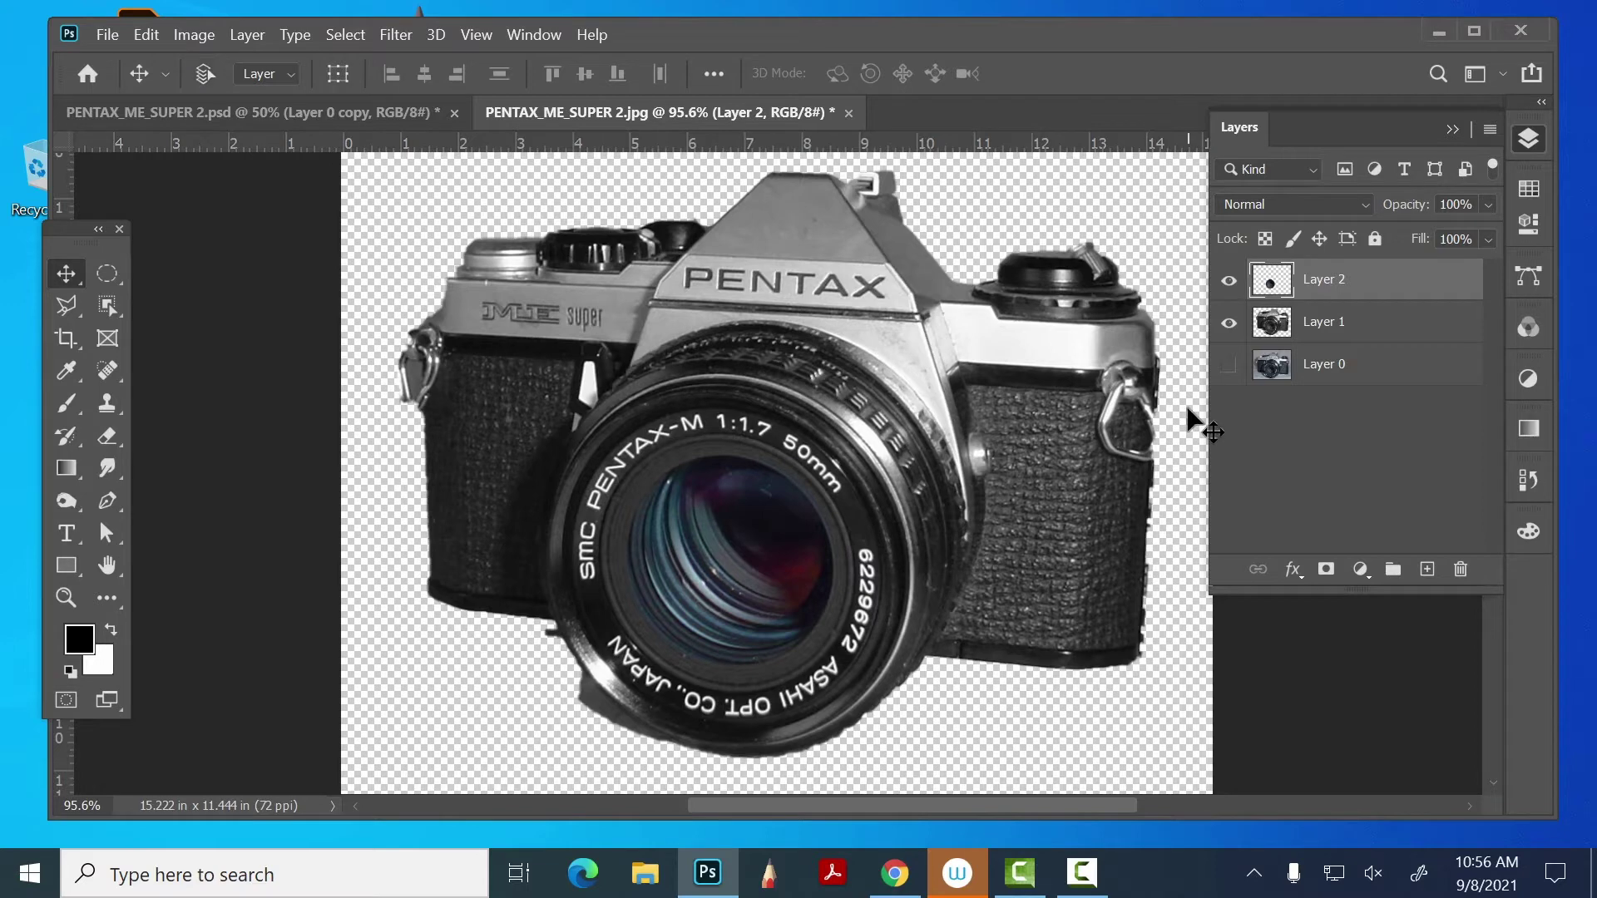
key(ctrl+minus)
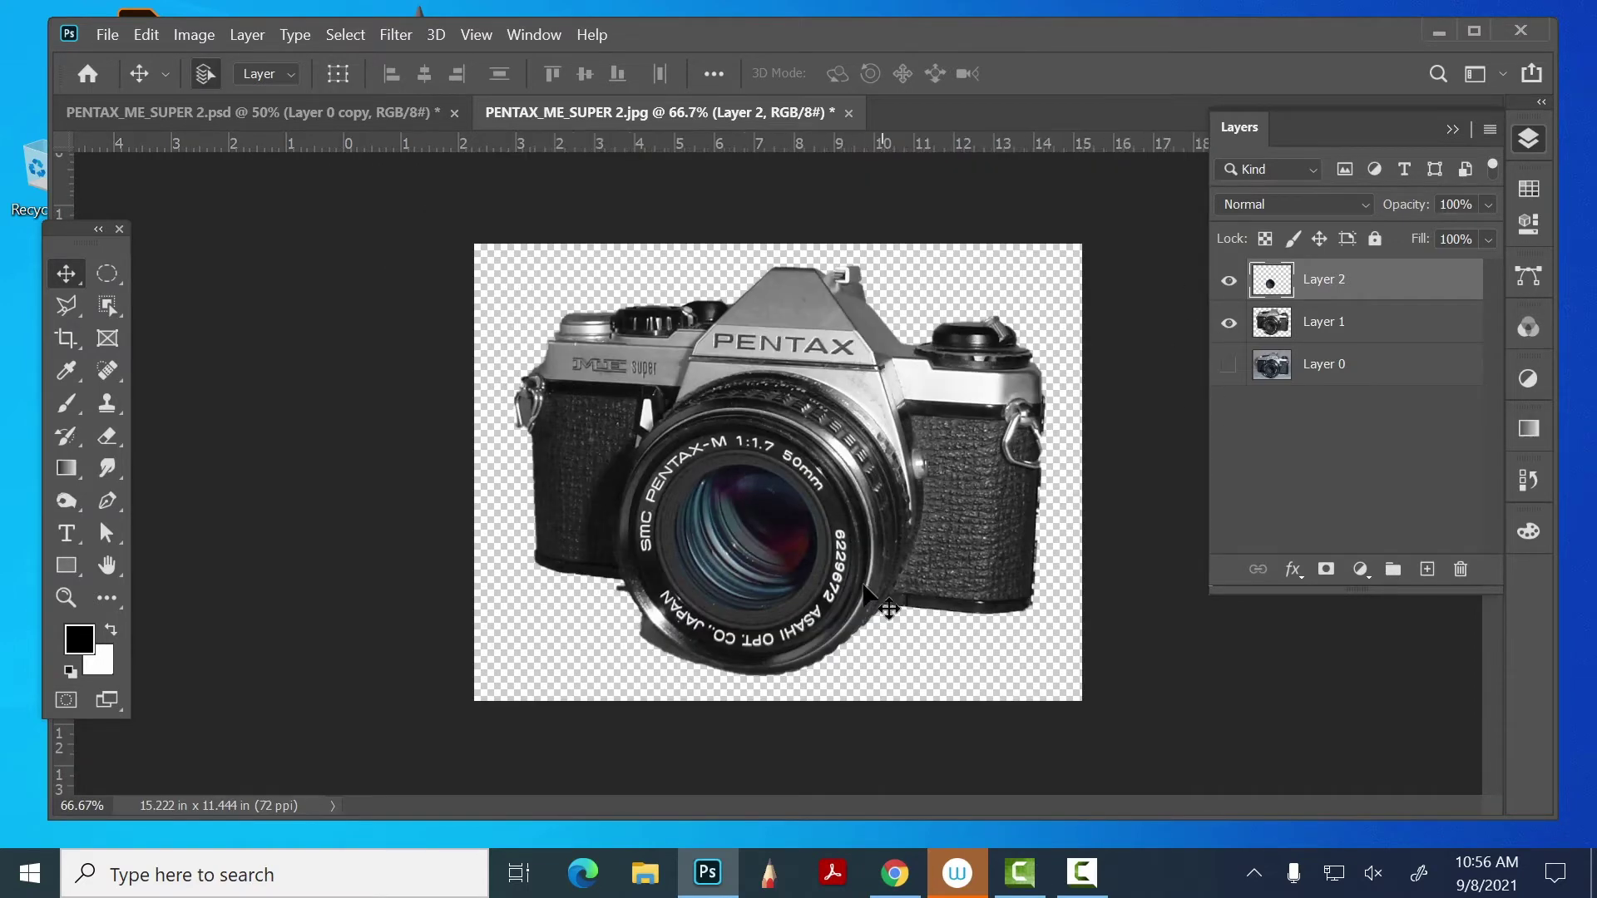
key(ctrl)
key(ctrl+minus)
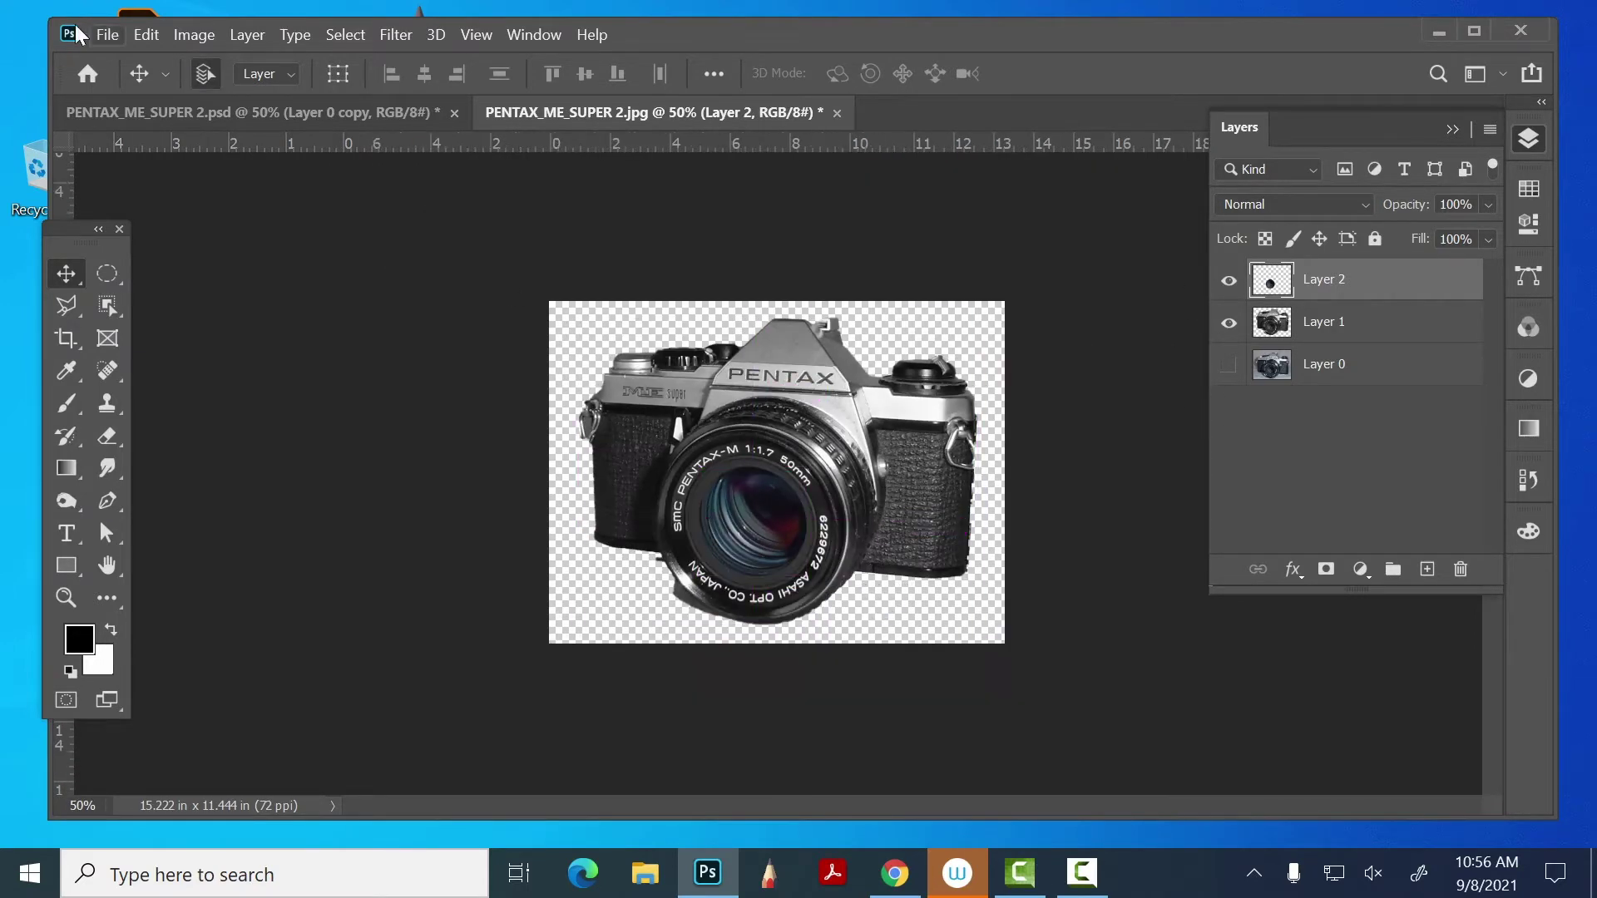
key(c)
drag(784, 301, 787, 195)
key(Return)
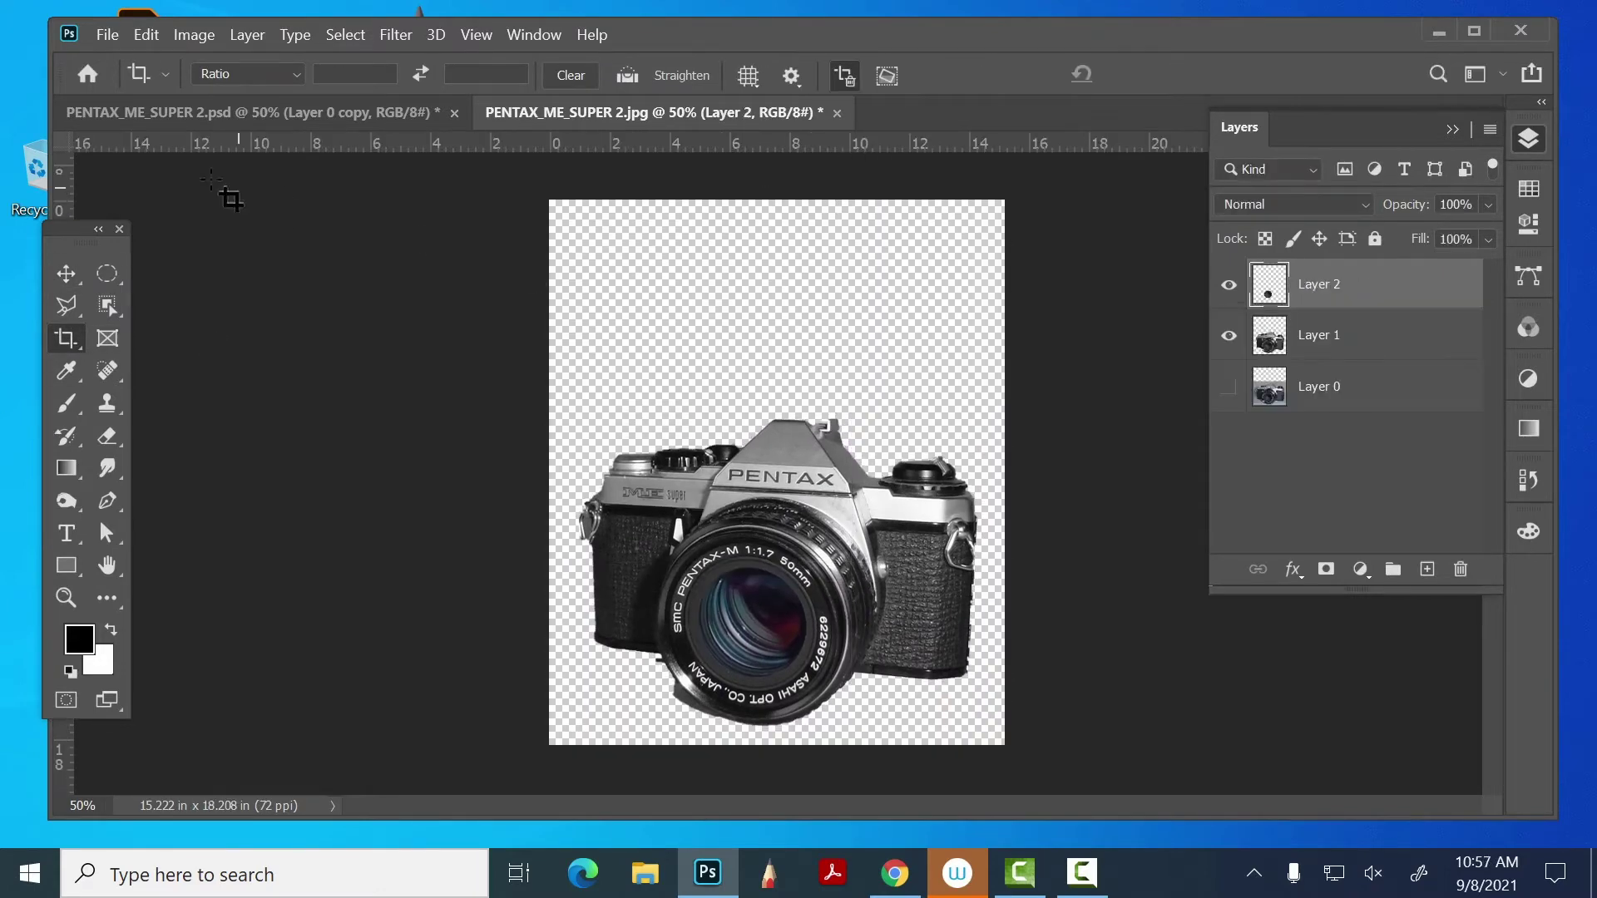
- Move the camera together with its coloured lens glass slightly upward on the canvas and deselect the layers
click(67, 275)
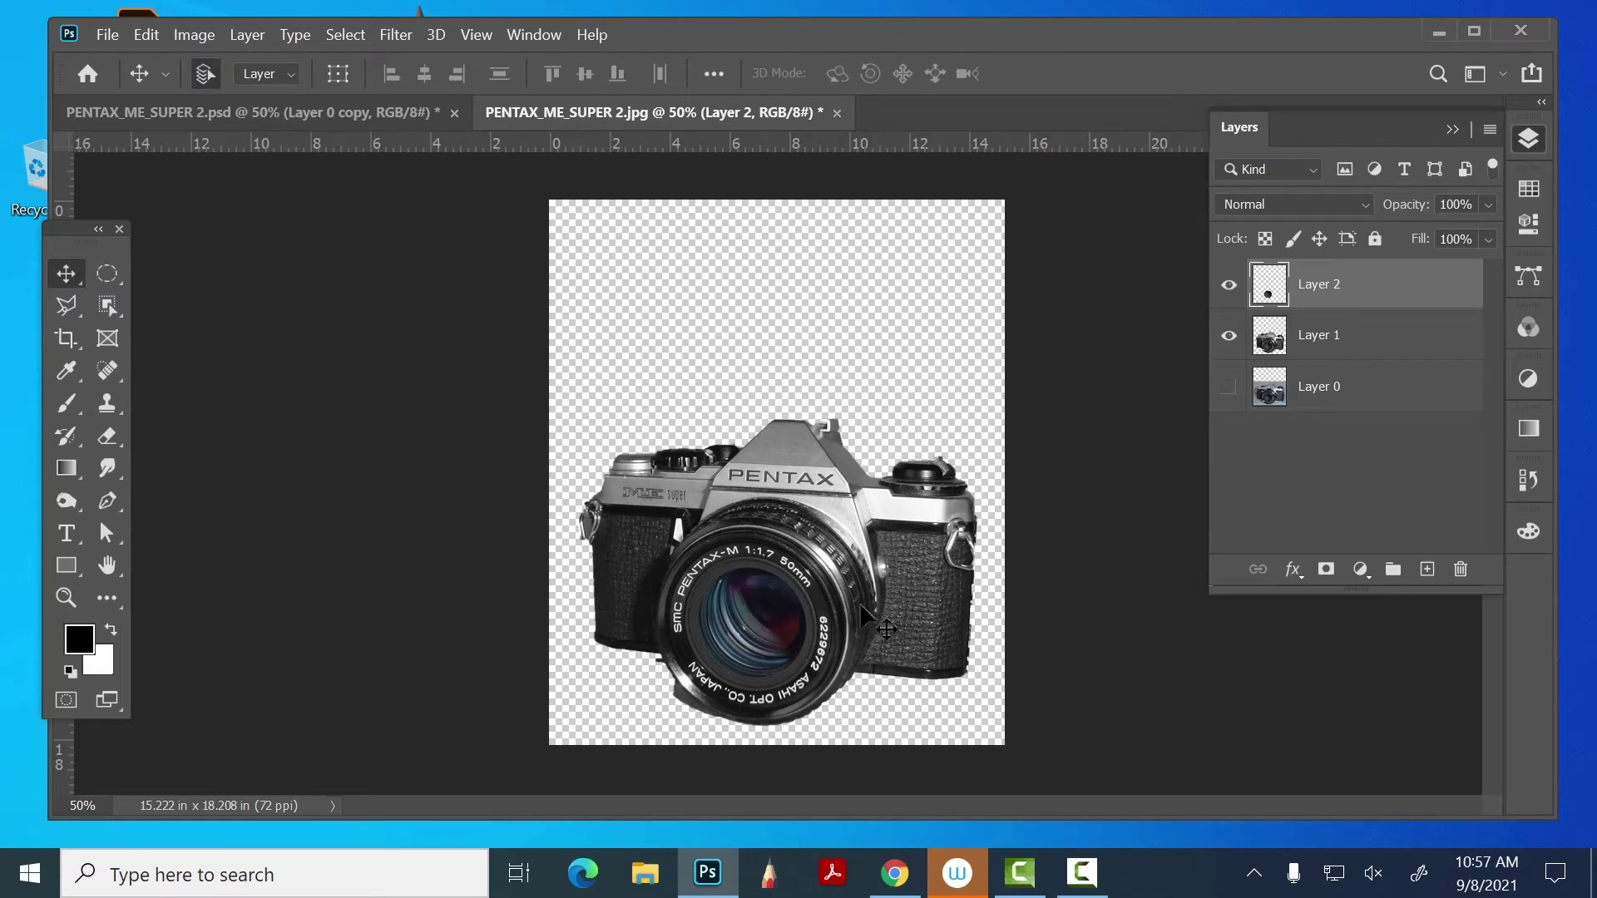
drag(924, 587, 931, 530)
click(517, 399)
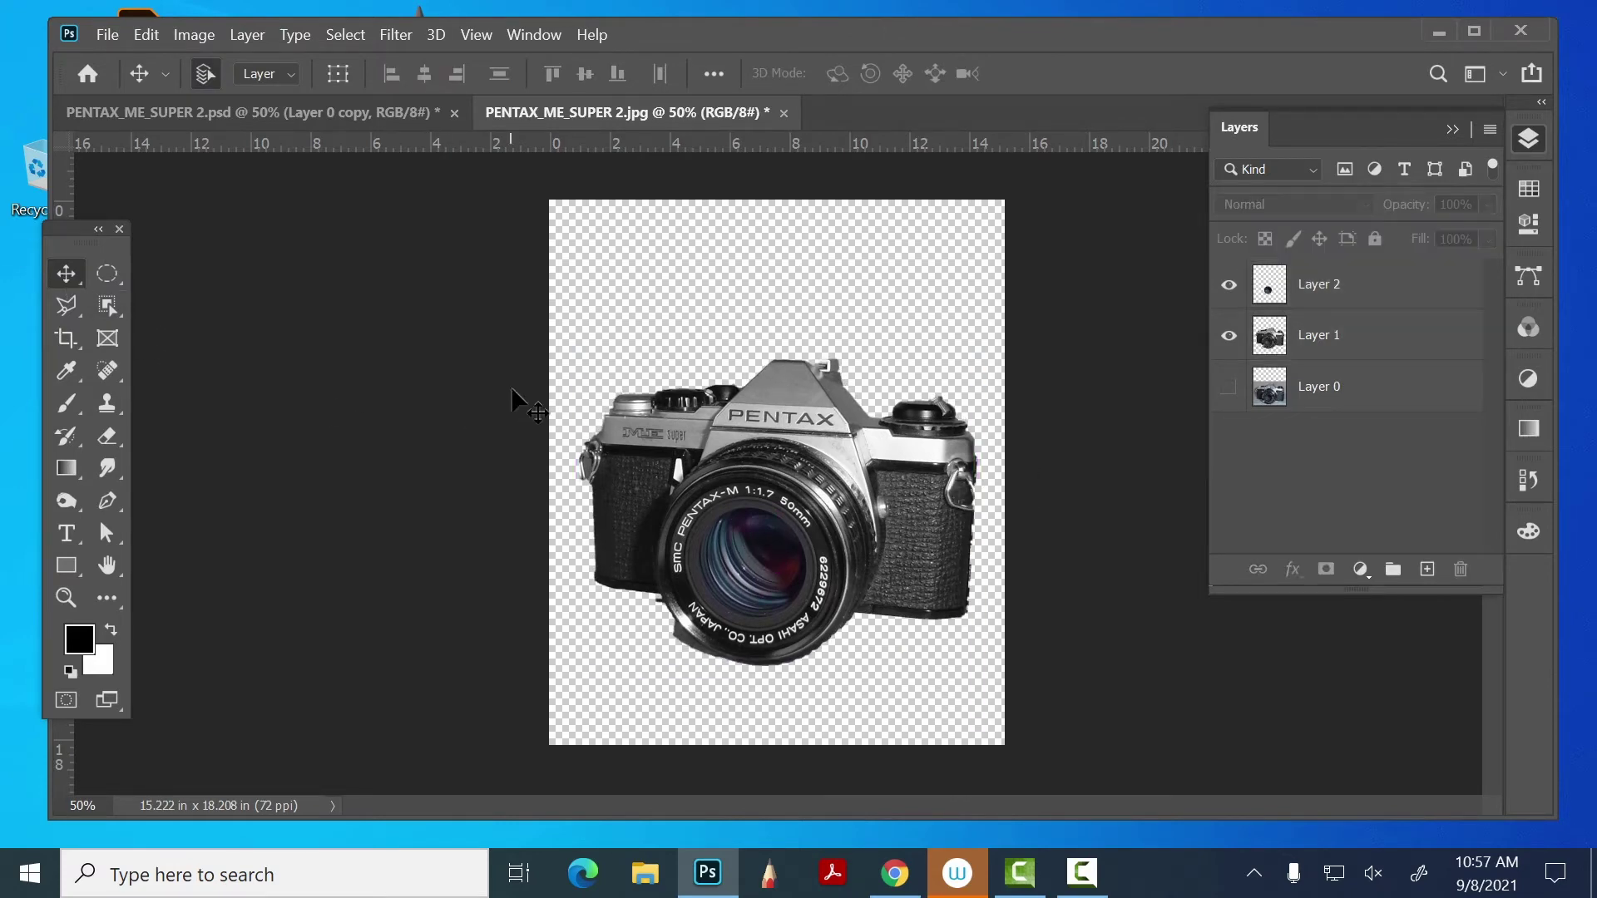
- Add an empty layer beneath Layer 0 and choose the light orange Pastel swatch as the foreground colour
click(937, 448)
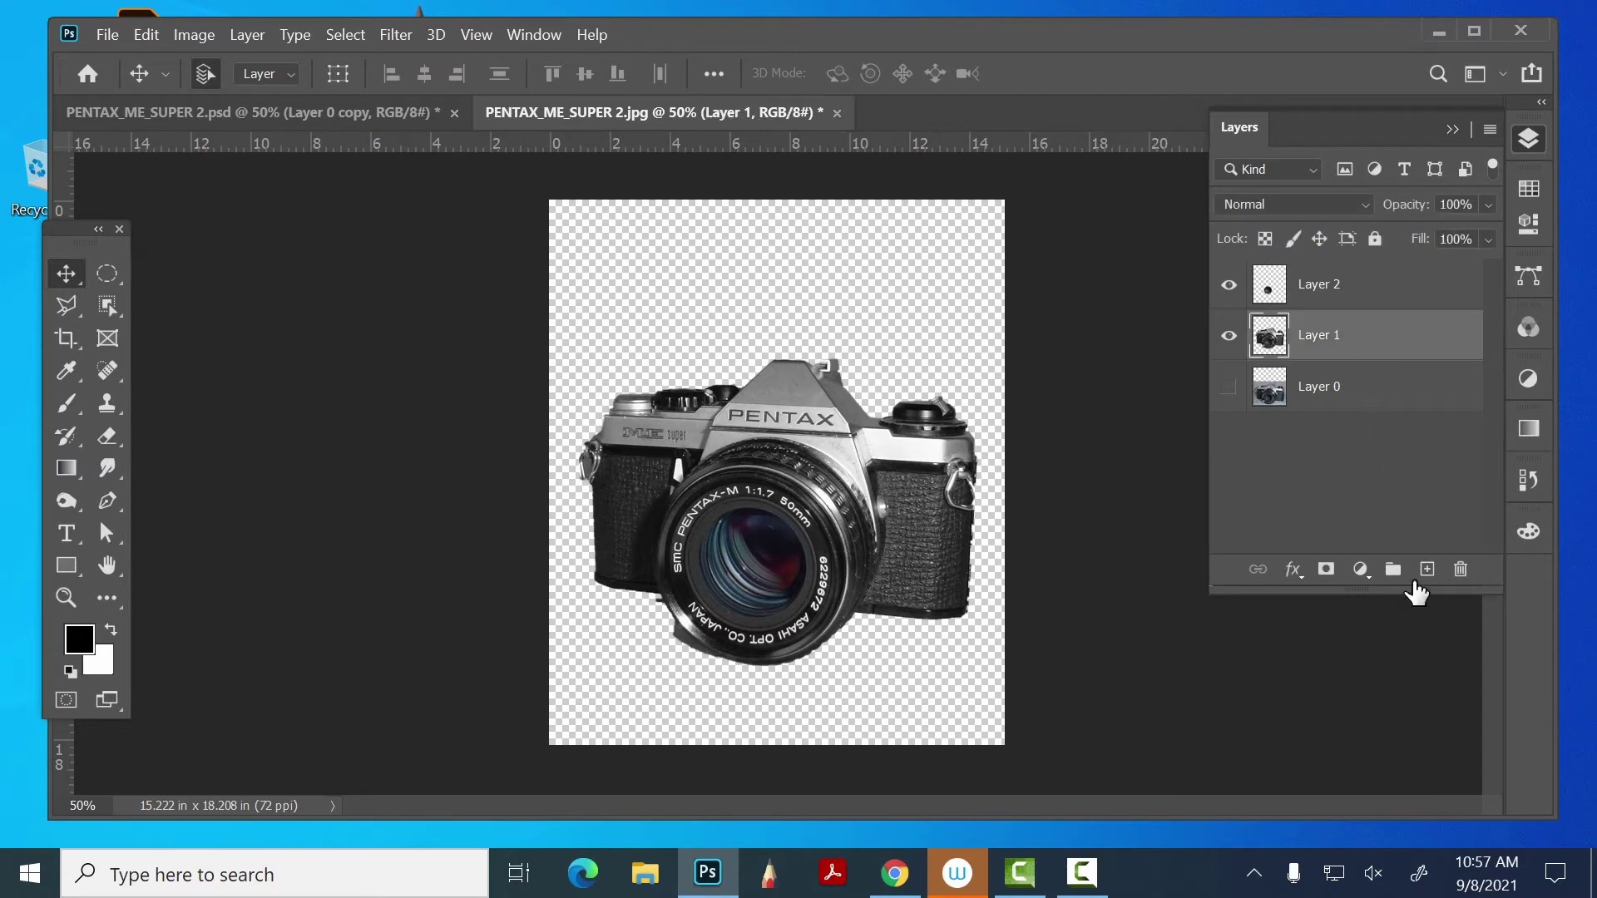
drag(1396, 335, 1381, 484)
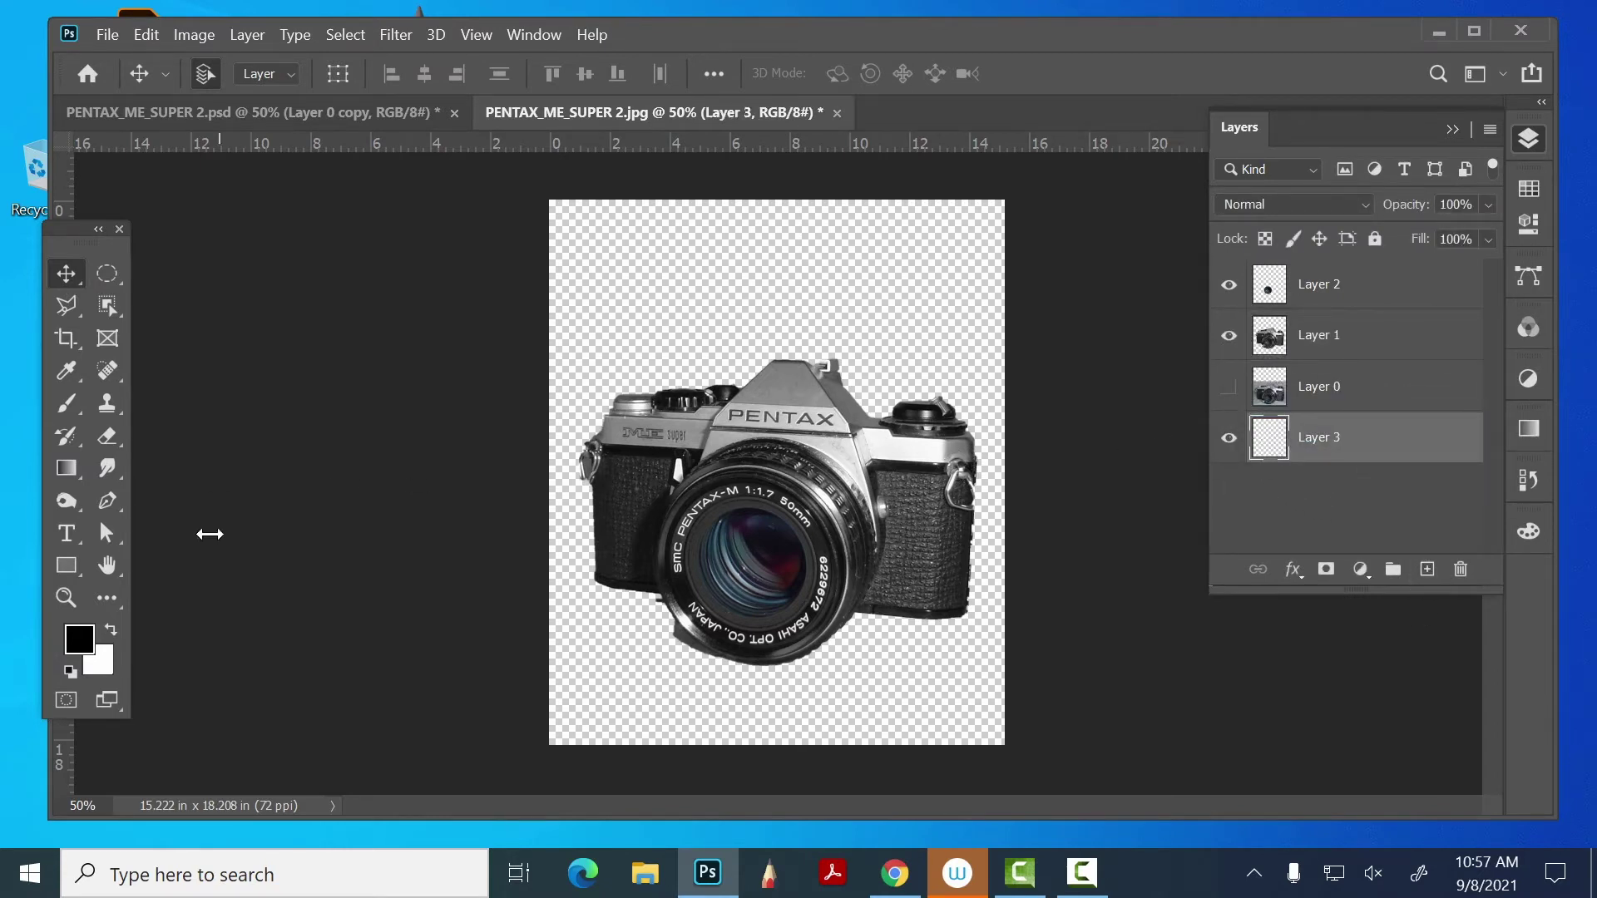
click(1531, 189)
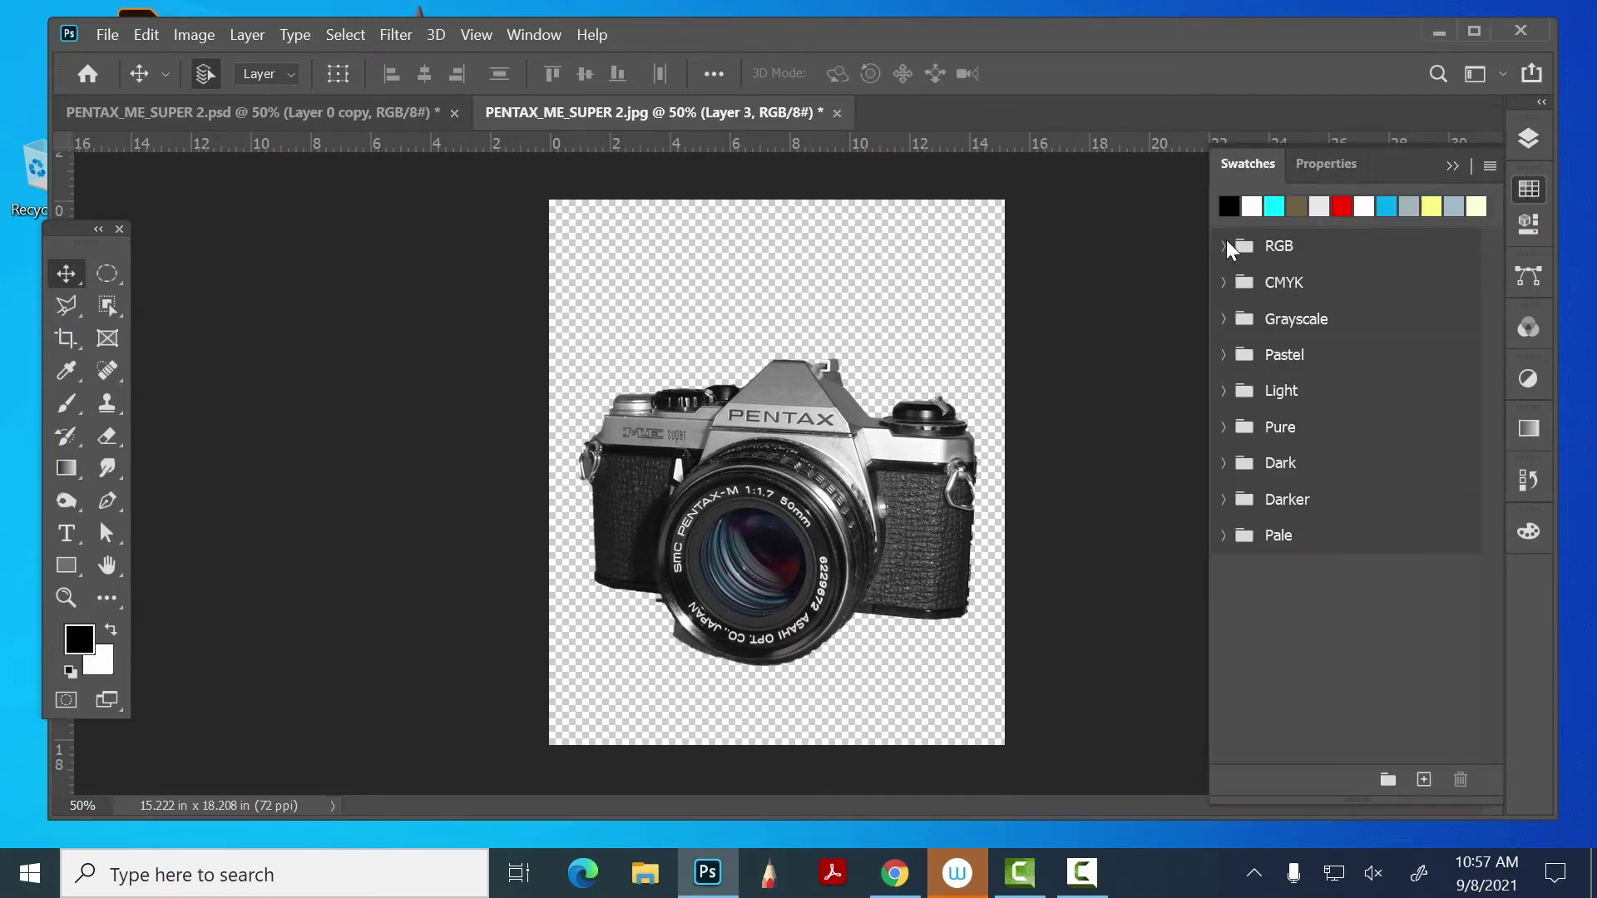
click(1225, 356)
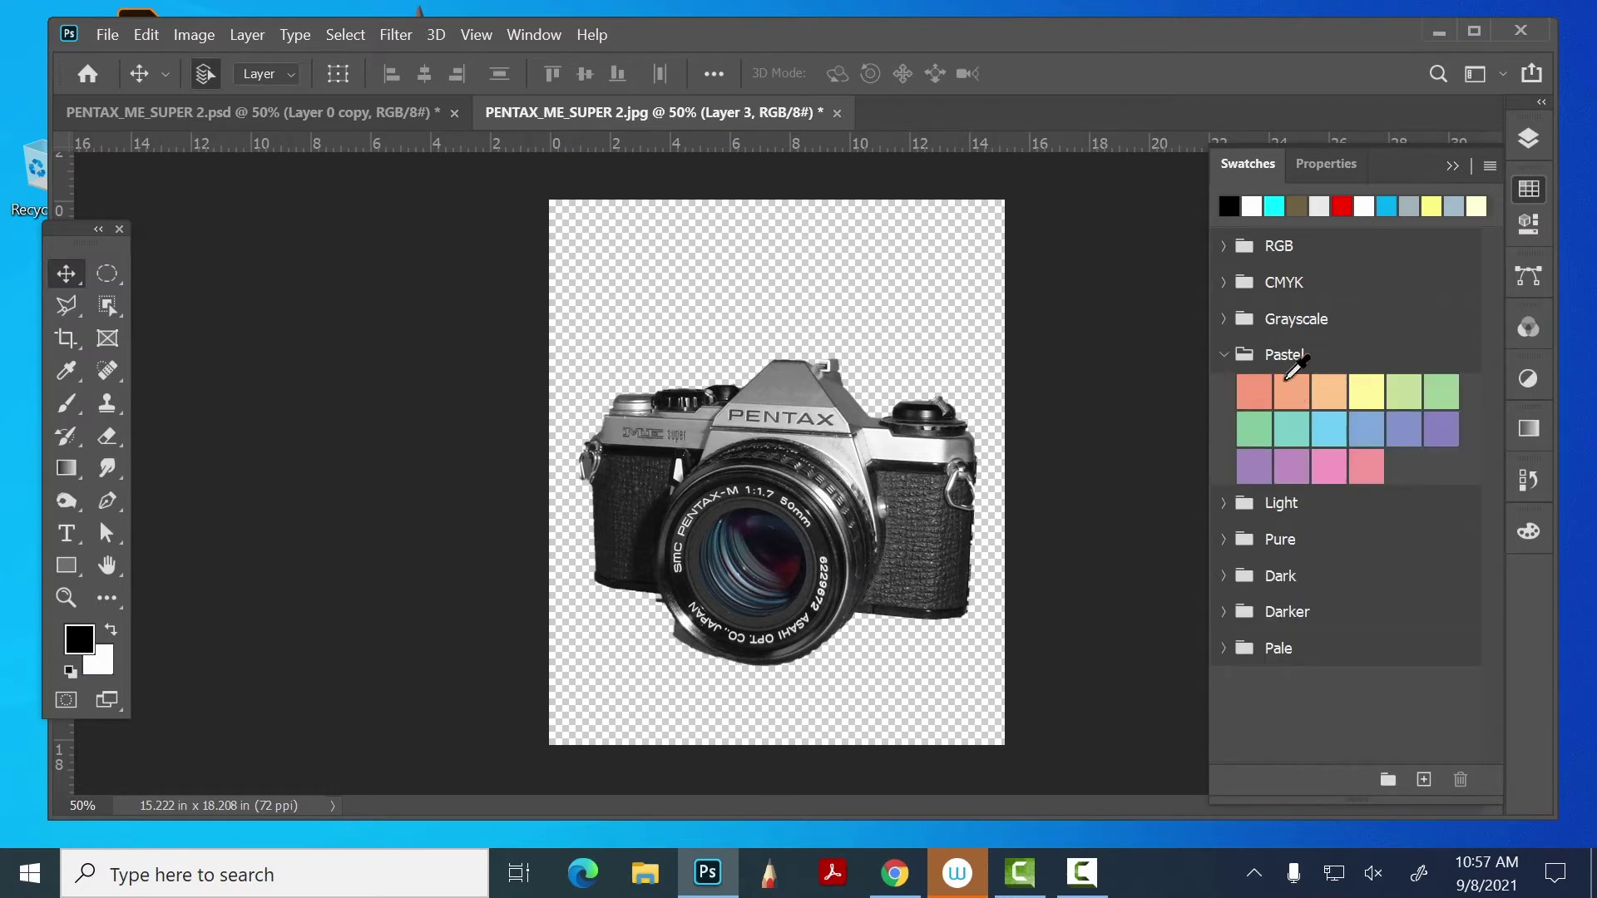
click(1290, 381)
click(1531, 131)
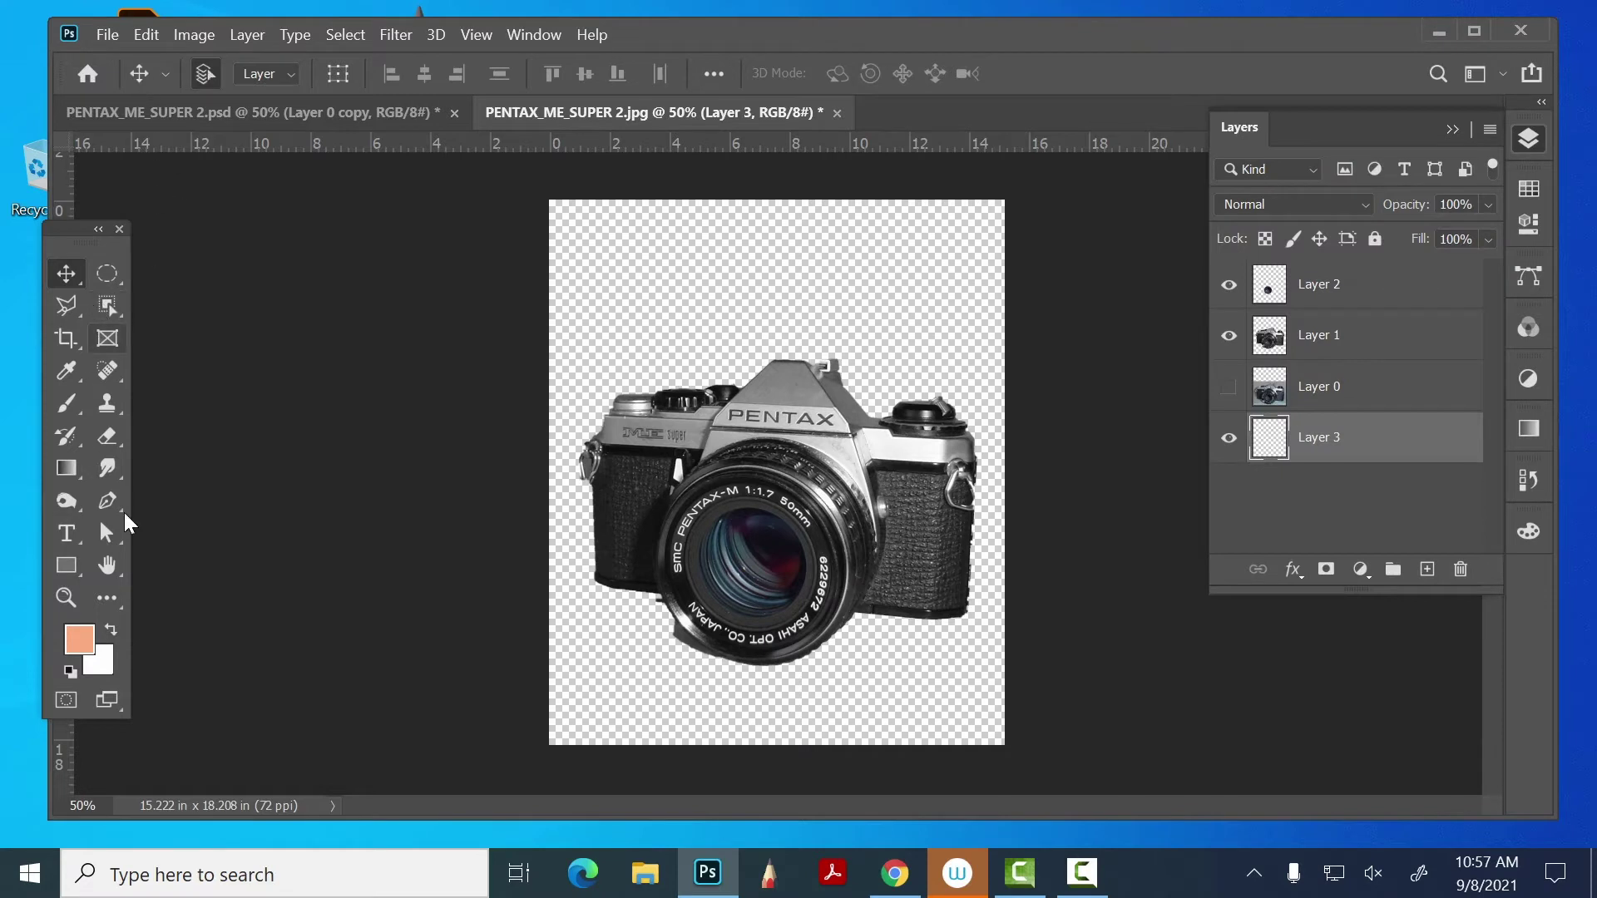
- Fill the bottom layer with a foreground-to-background gradient running vertically from light orange above the camera to white below it
click(72, 466)
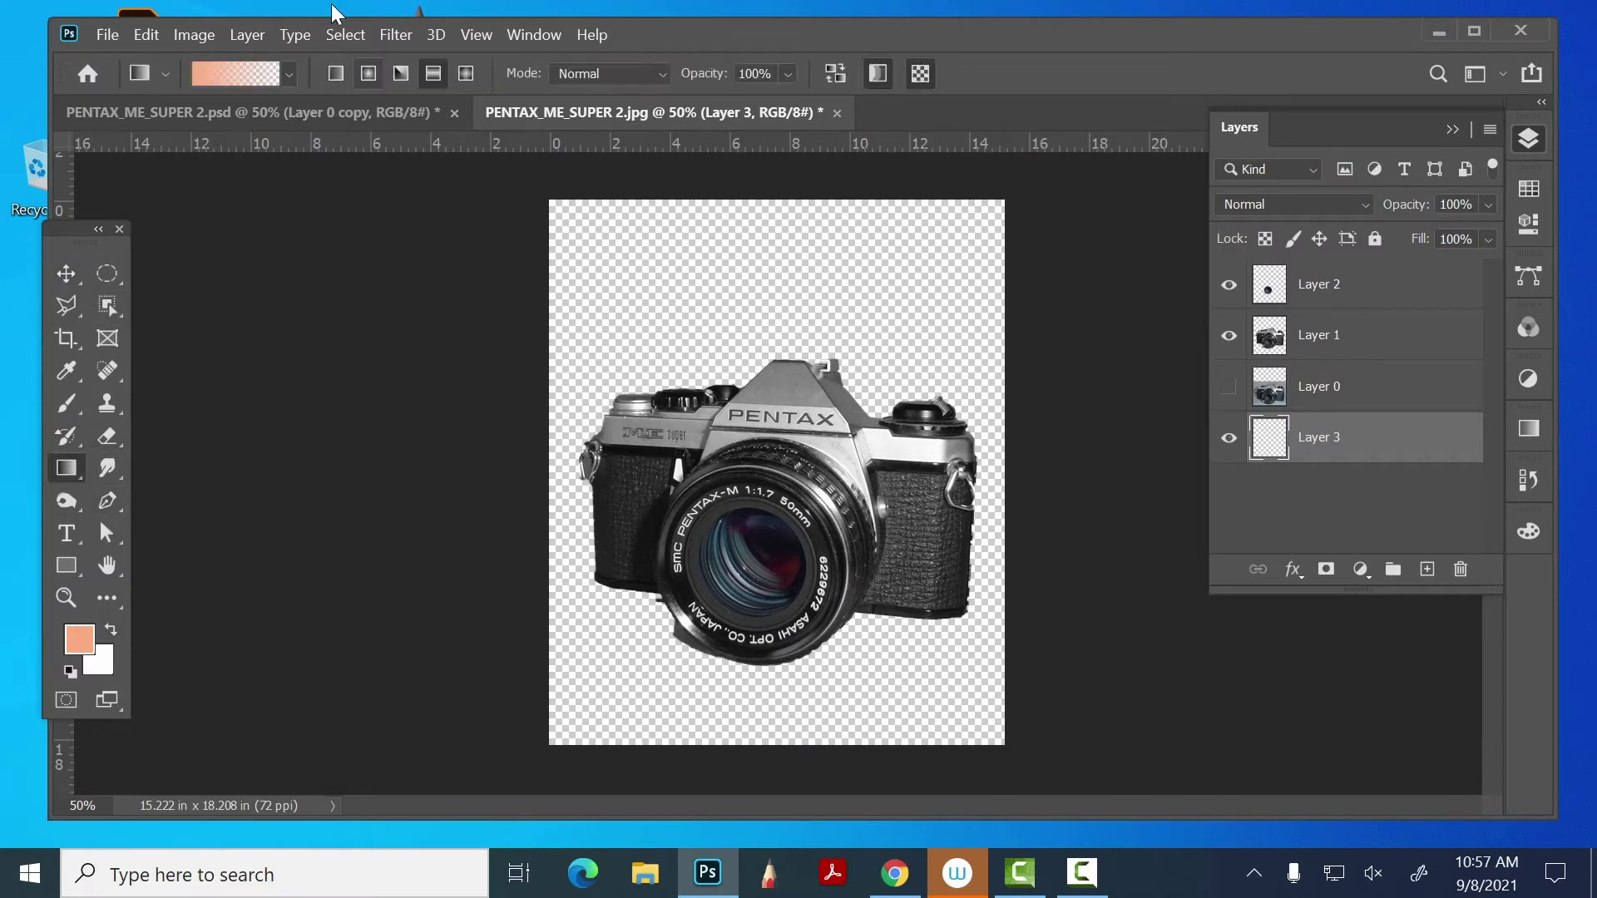
click(288, 73)
click(139, 157)
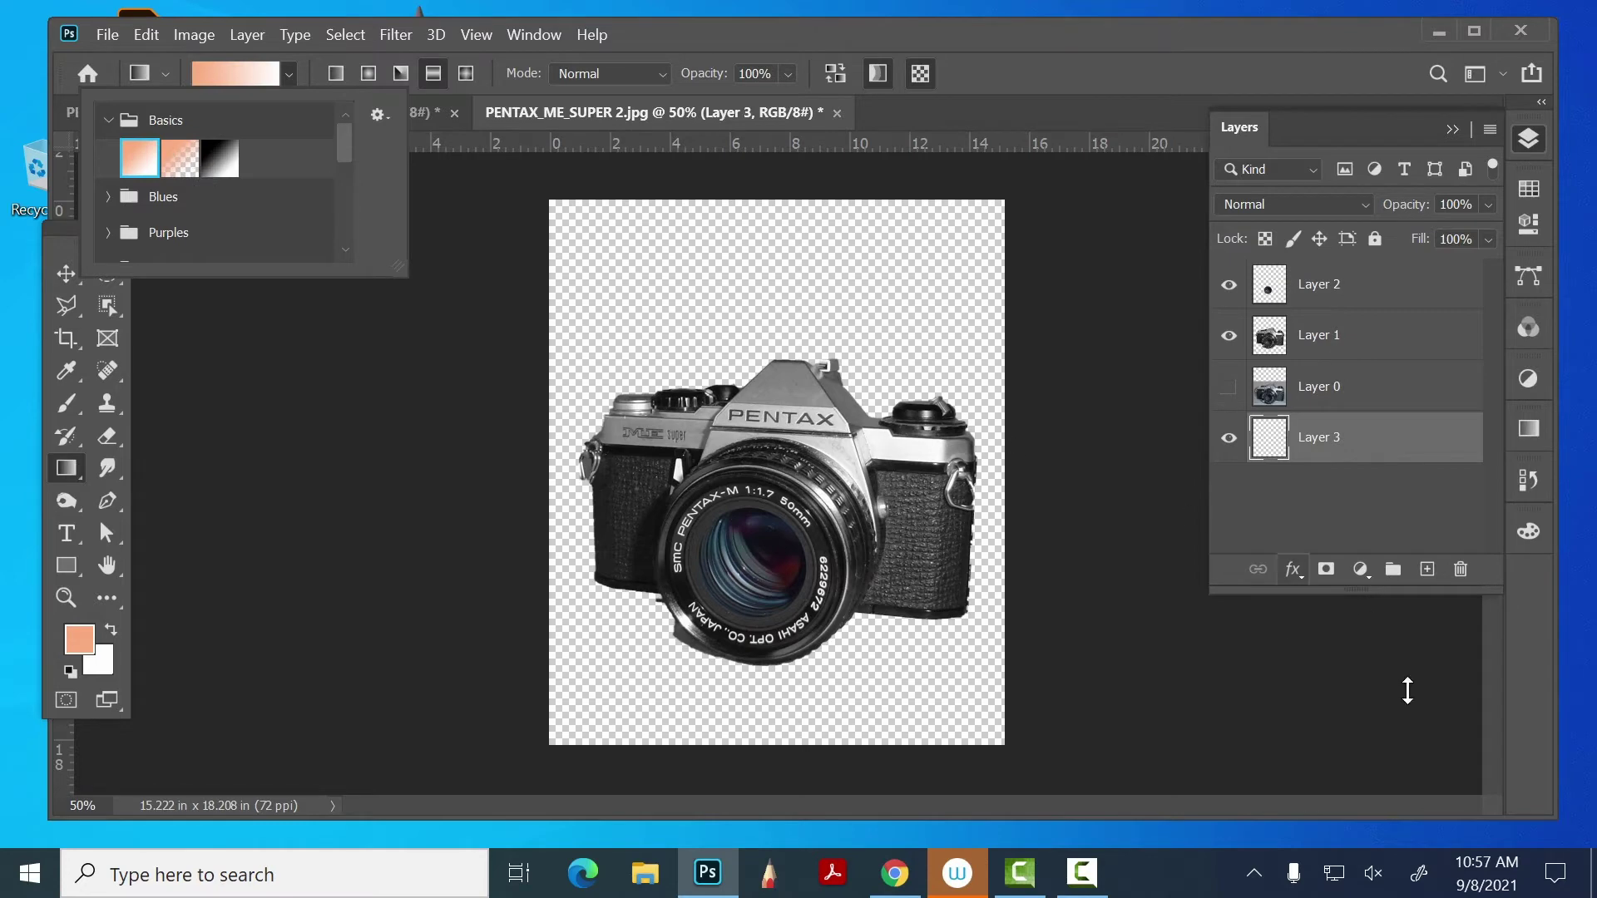
click(701, 40)
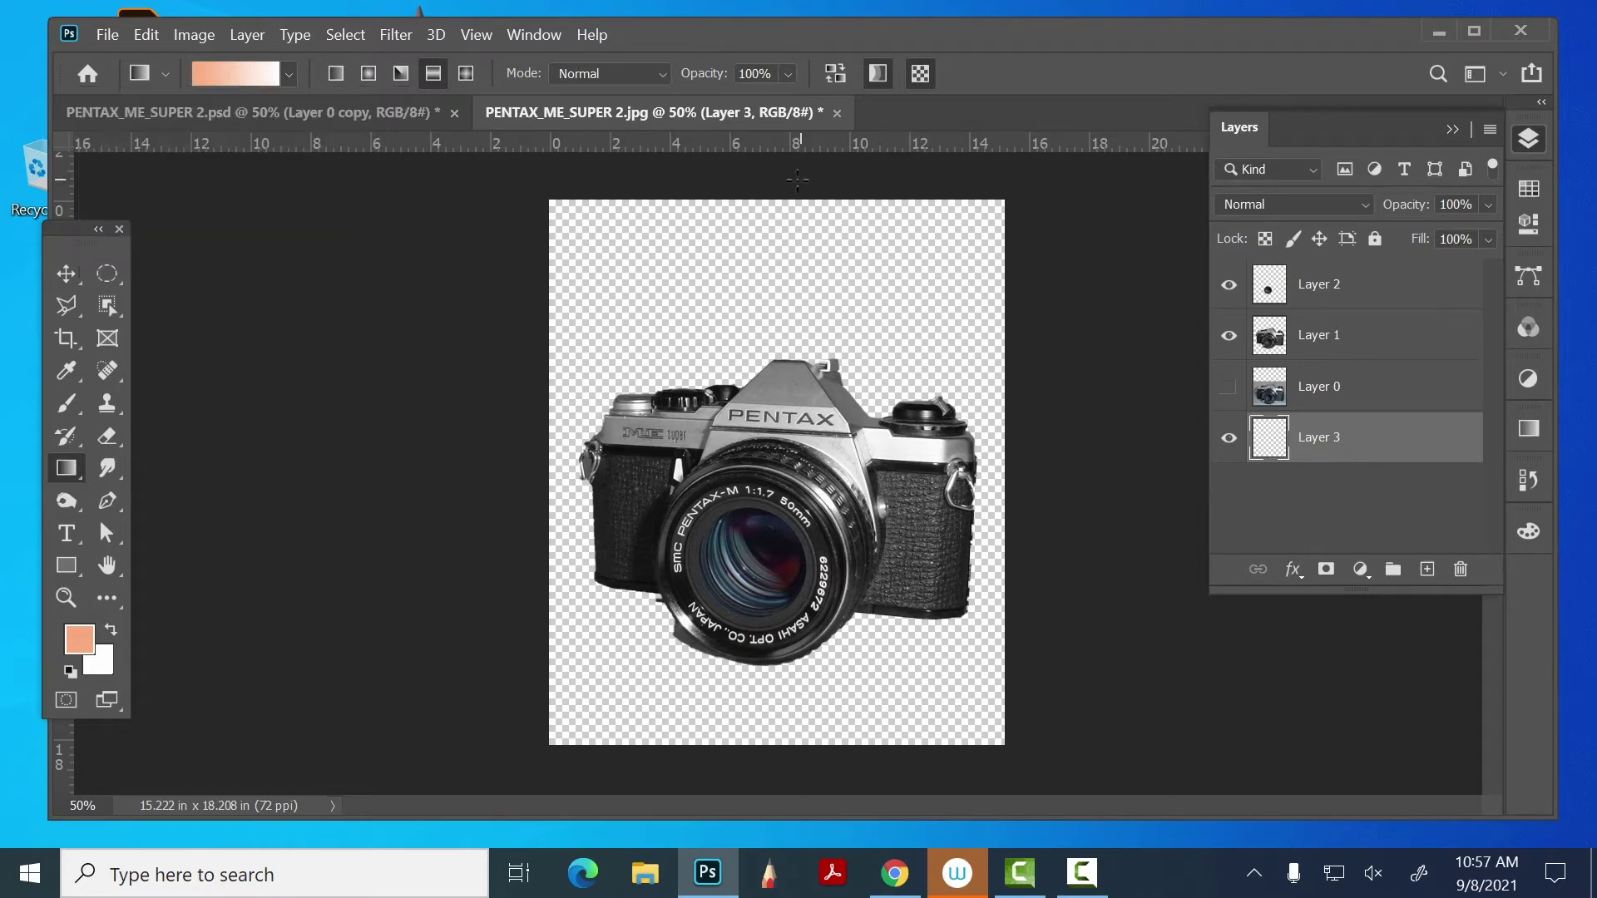
drag(797, 179, 785, 788)
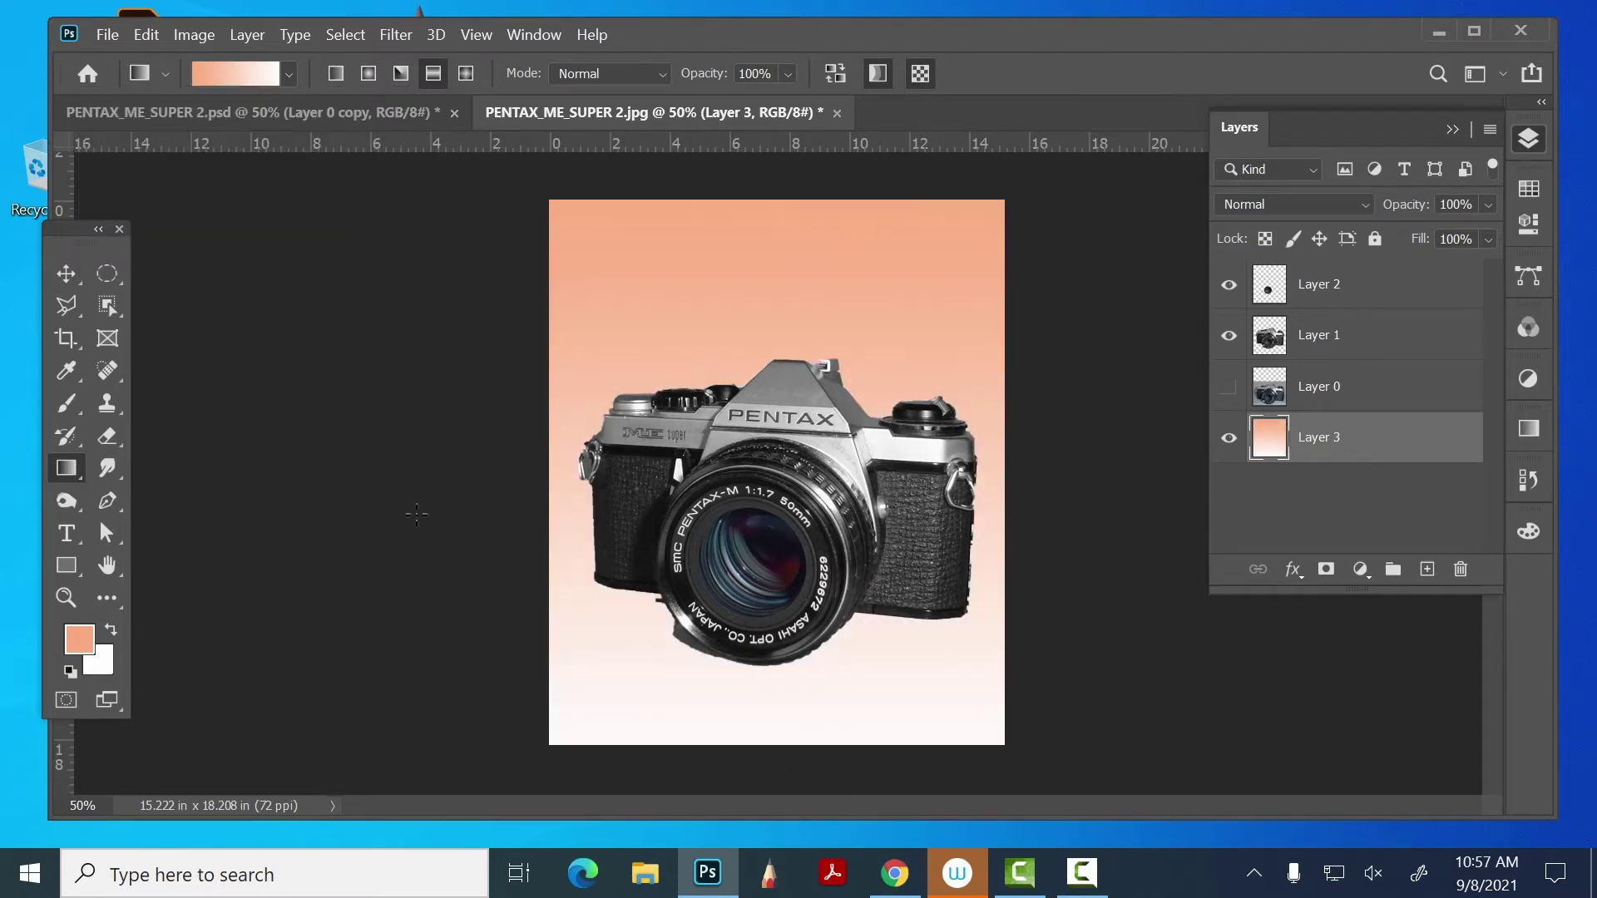
- Select the camera's Layer 1, inspect its body up close, and add an empty layer directly above it
click(72, 271)
click(290, 272)
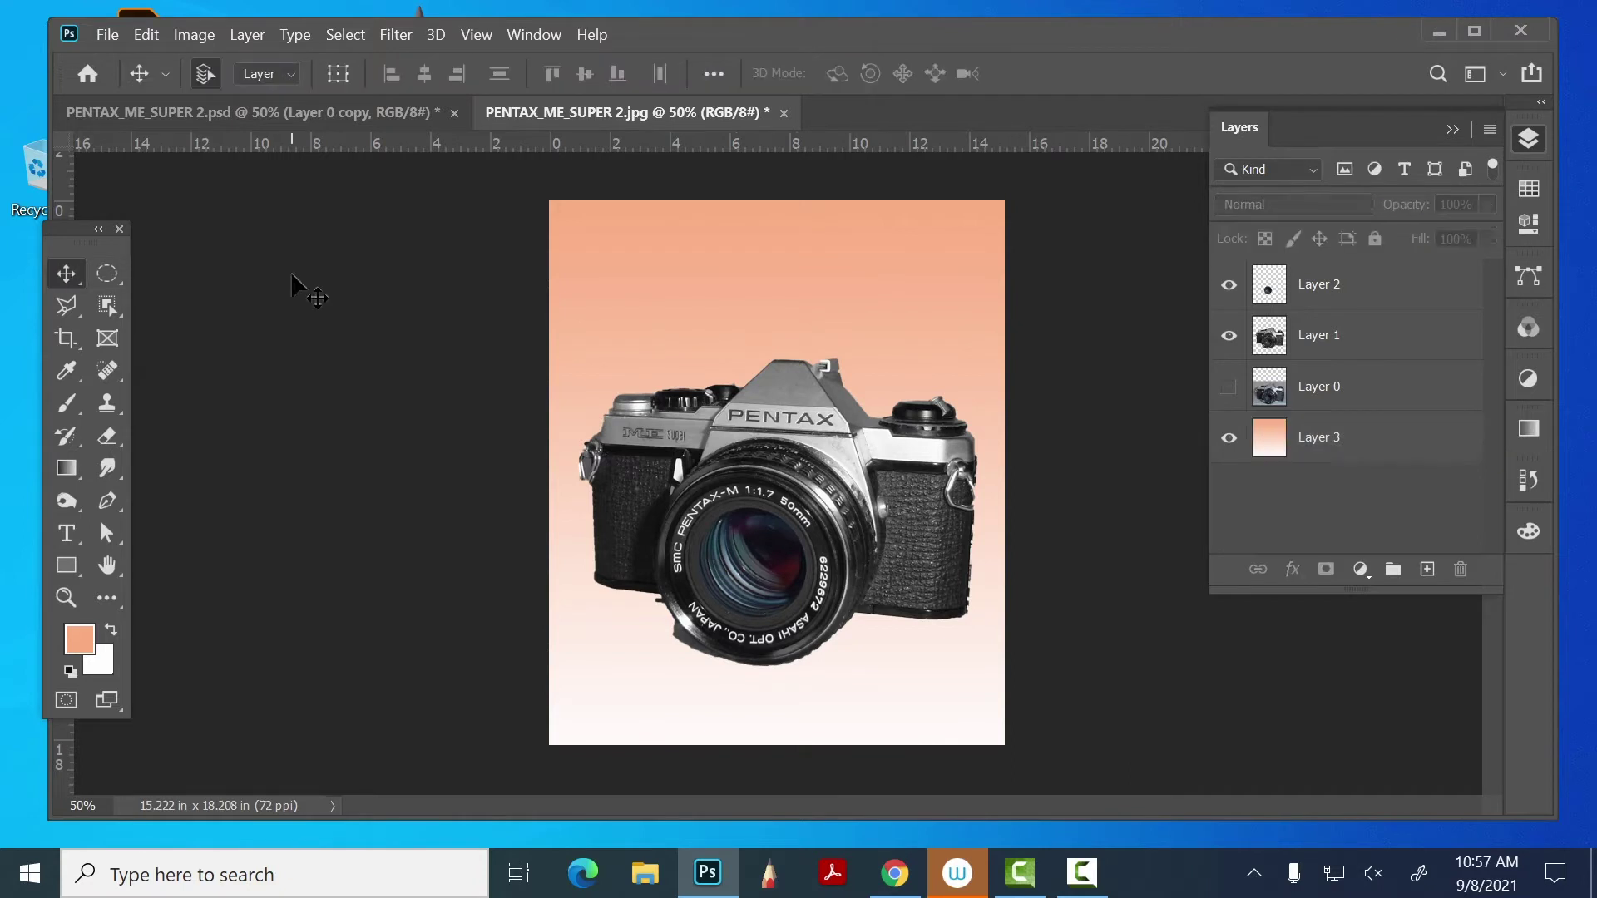
click(882, 508)
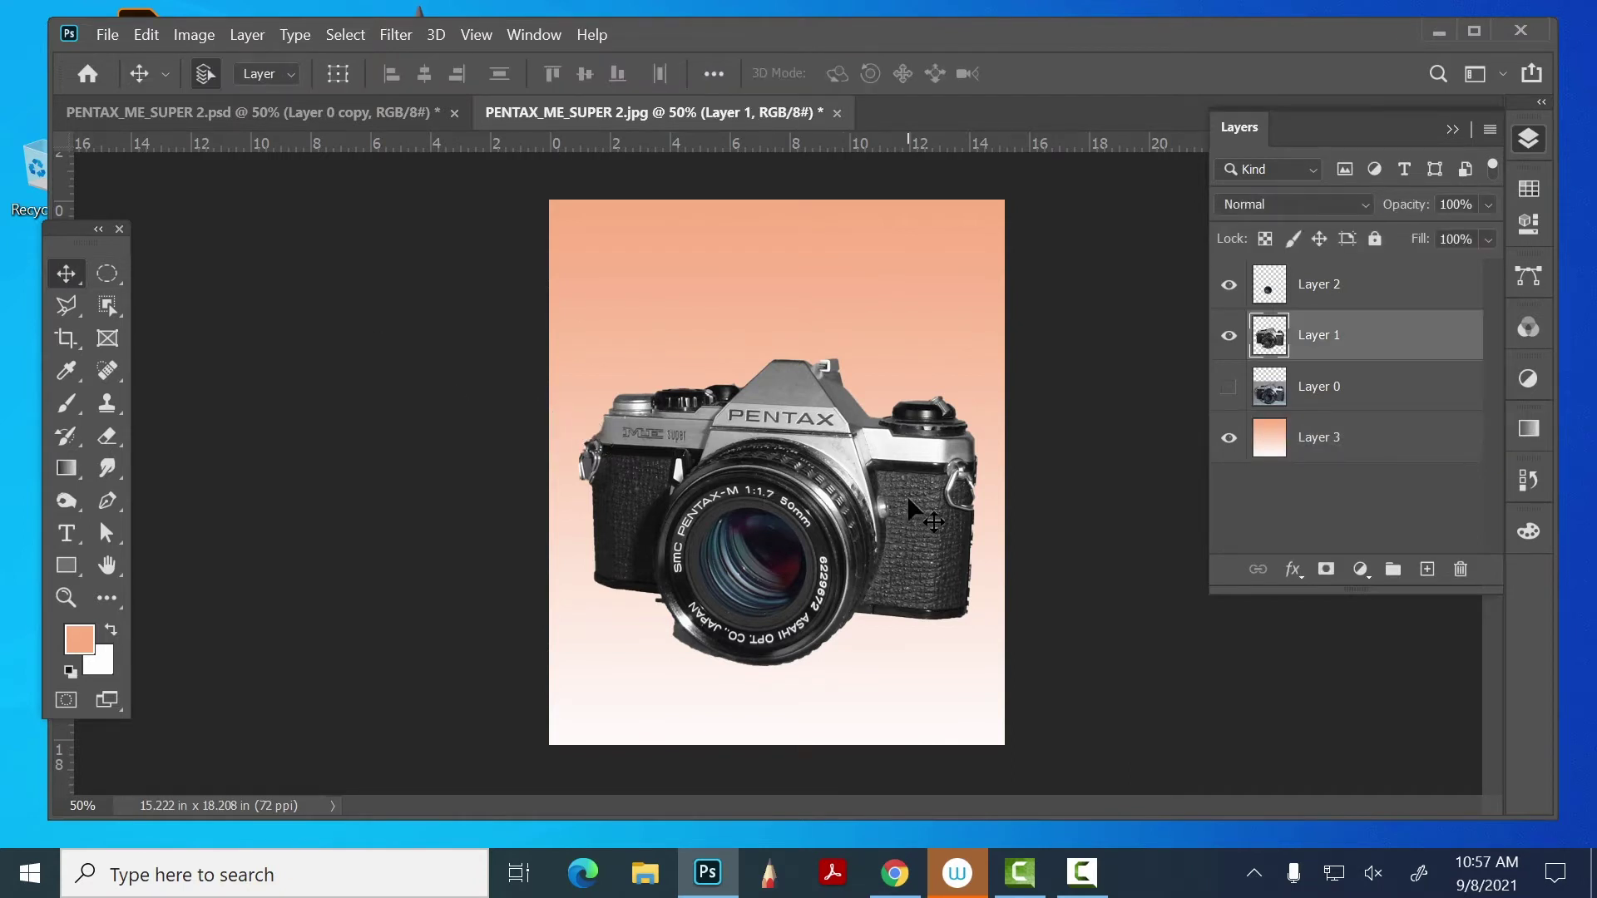
click(78, 589)
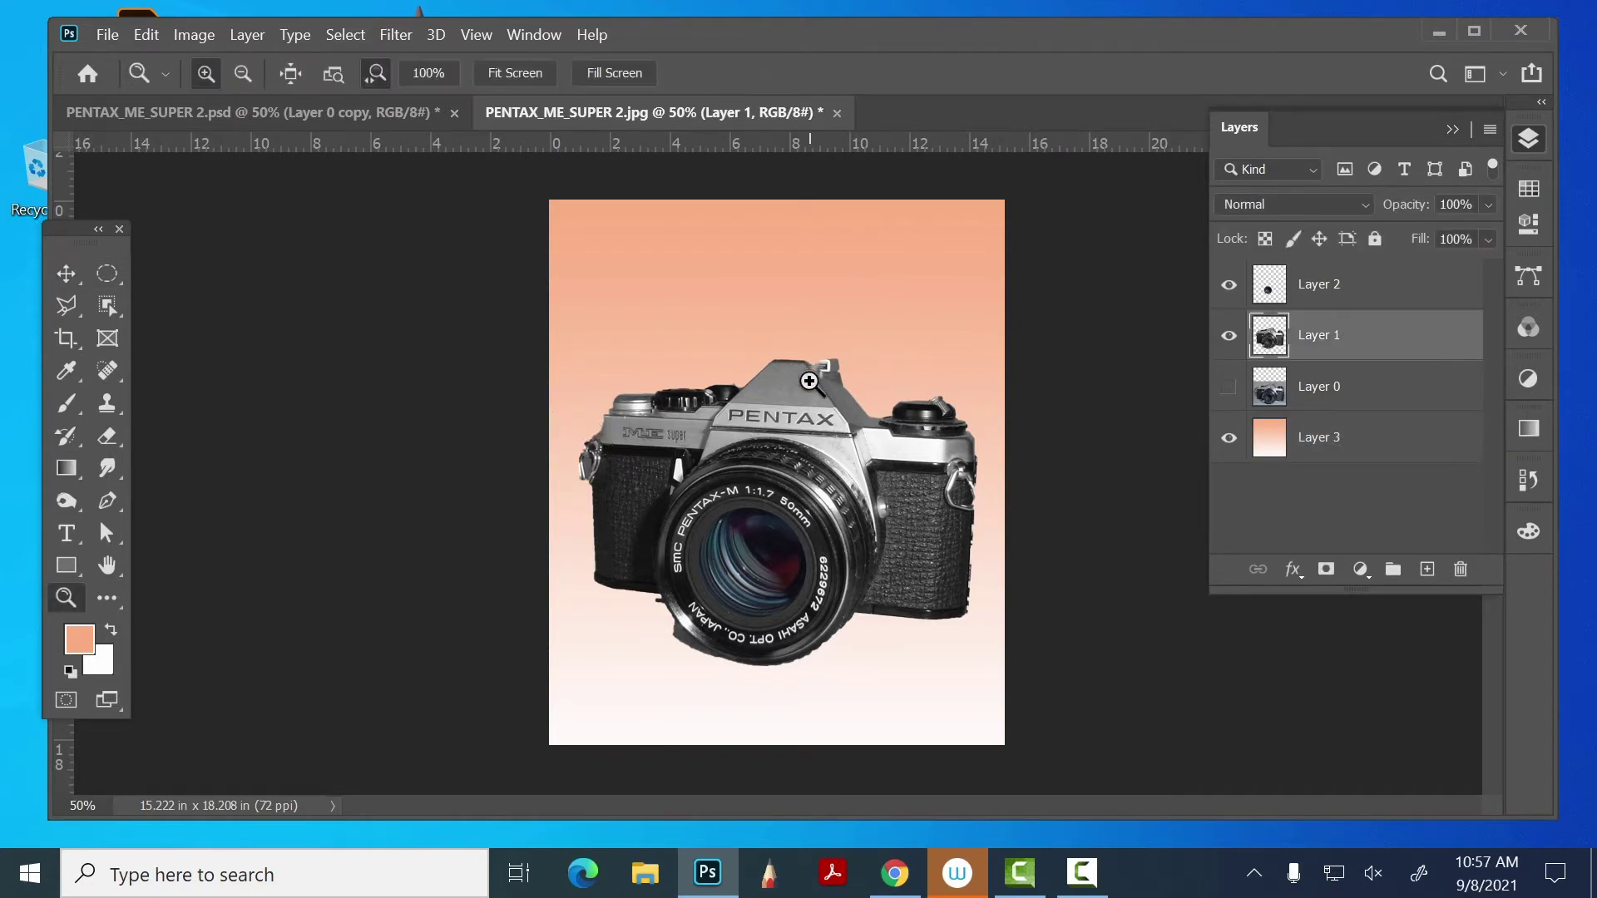
drag(808, 382, 781, 432)
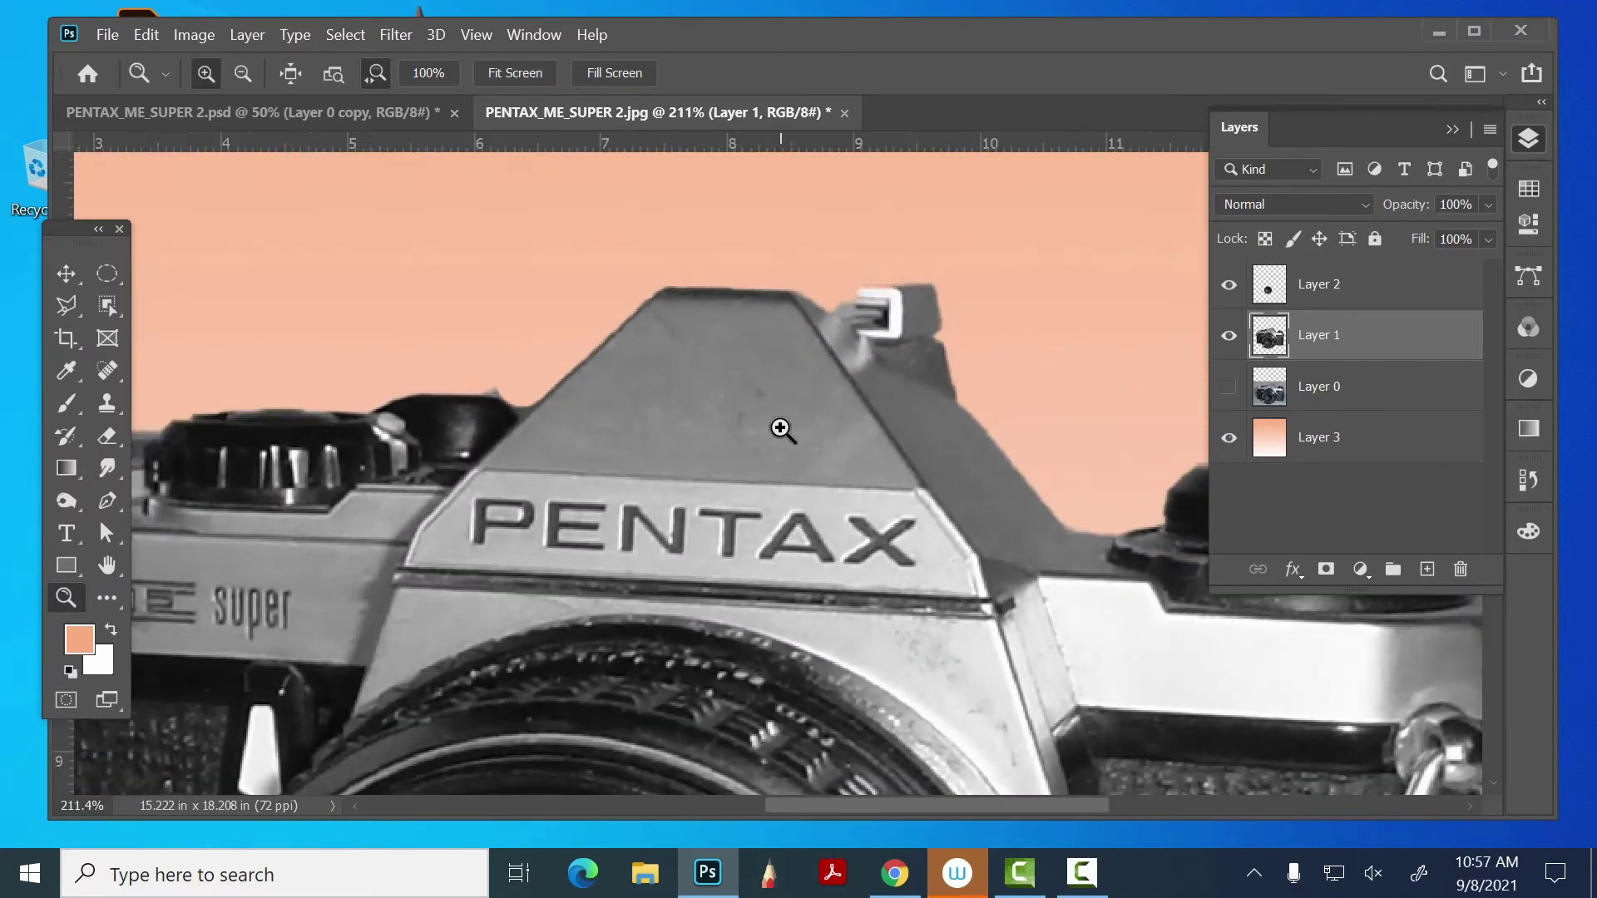
drag(898, 596, 731, 203)
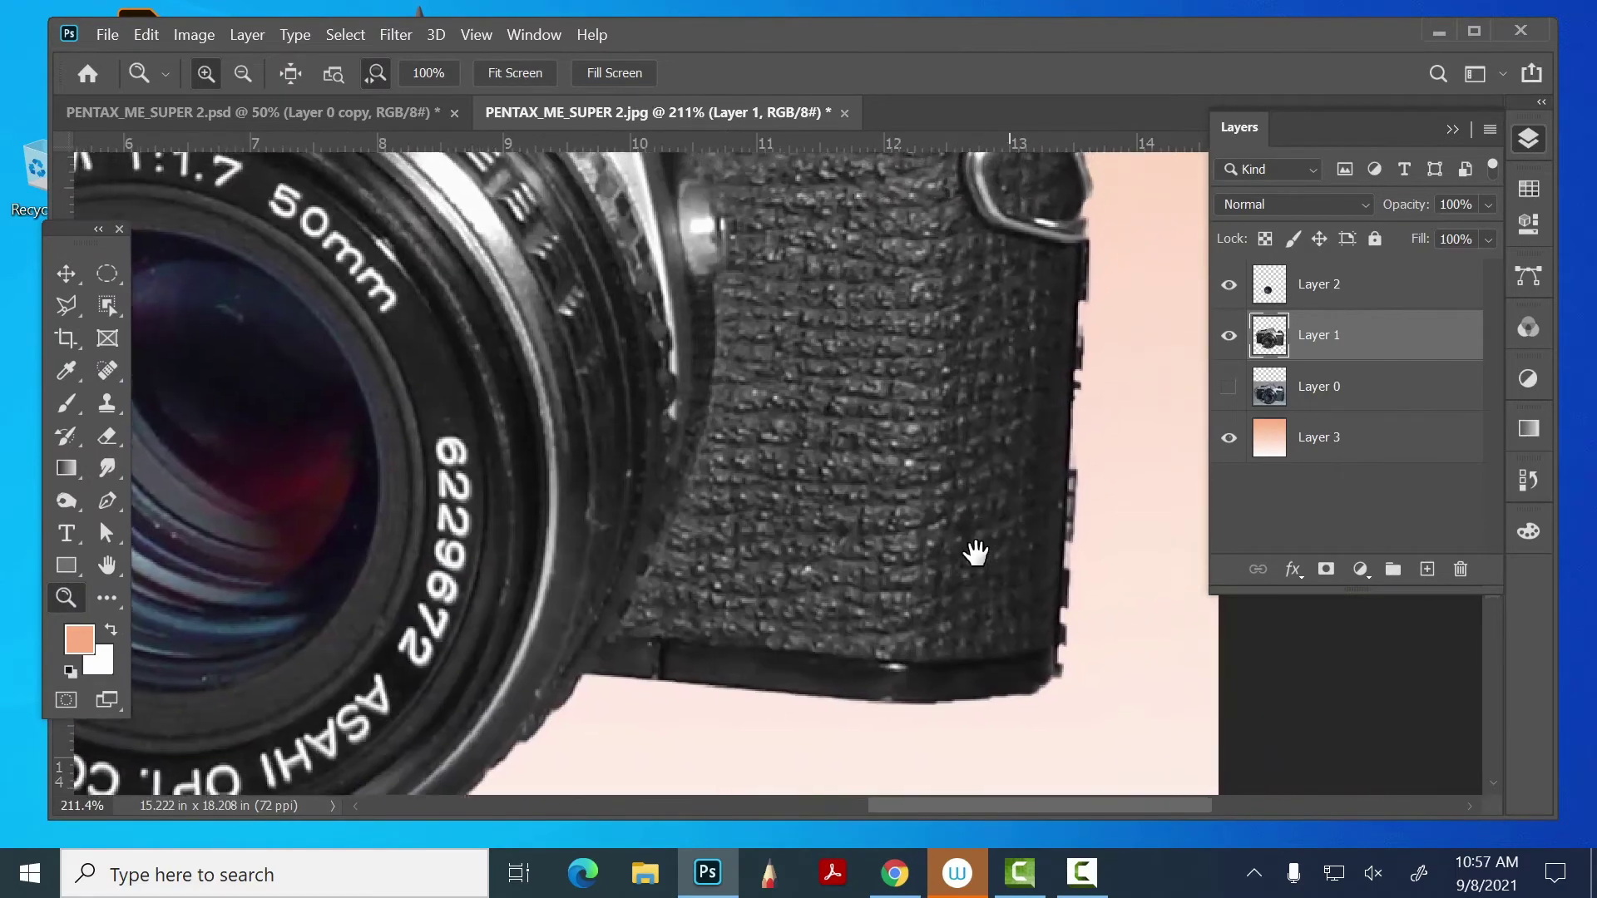
drag(974, 554, 1010, 638)
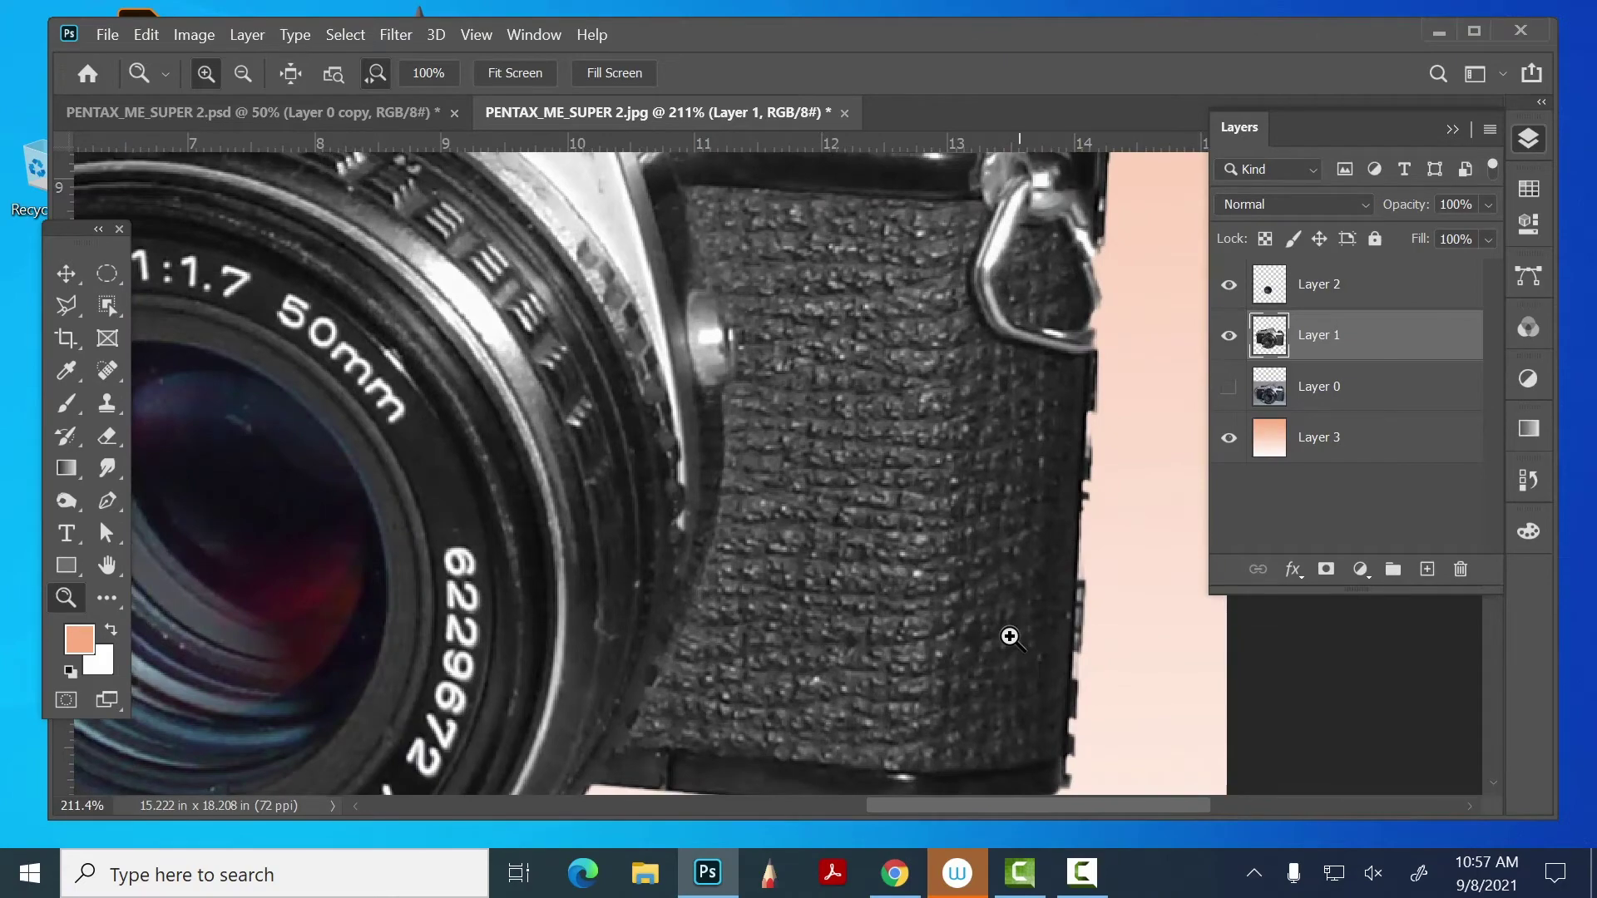
key(ctrl+1)
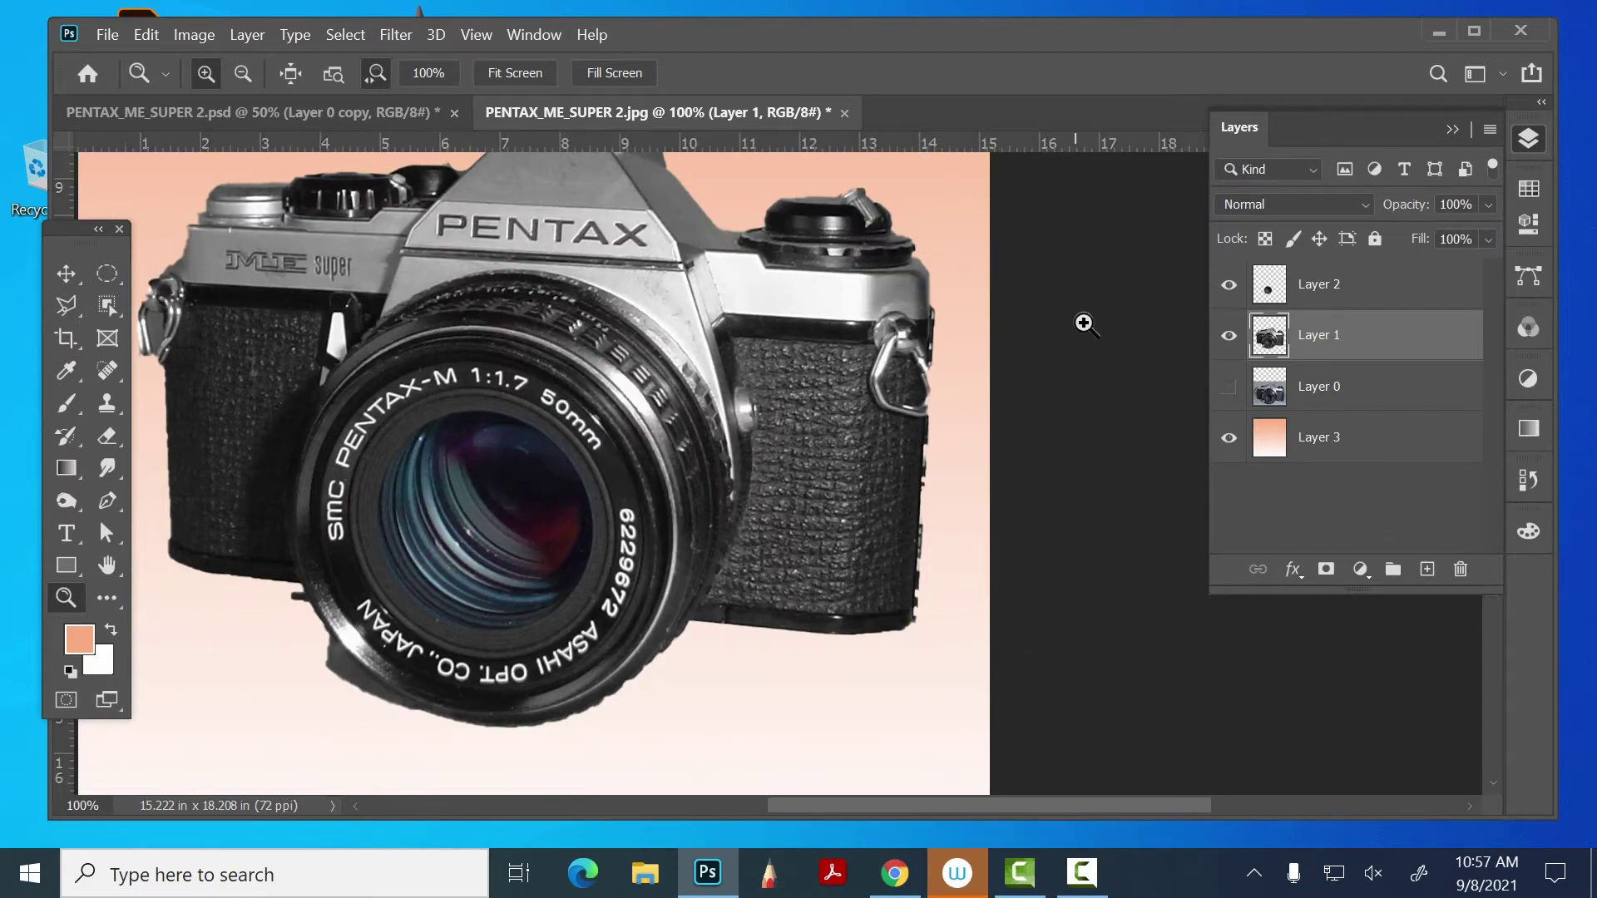
click(1427, 569)
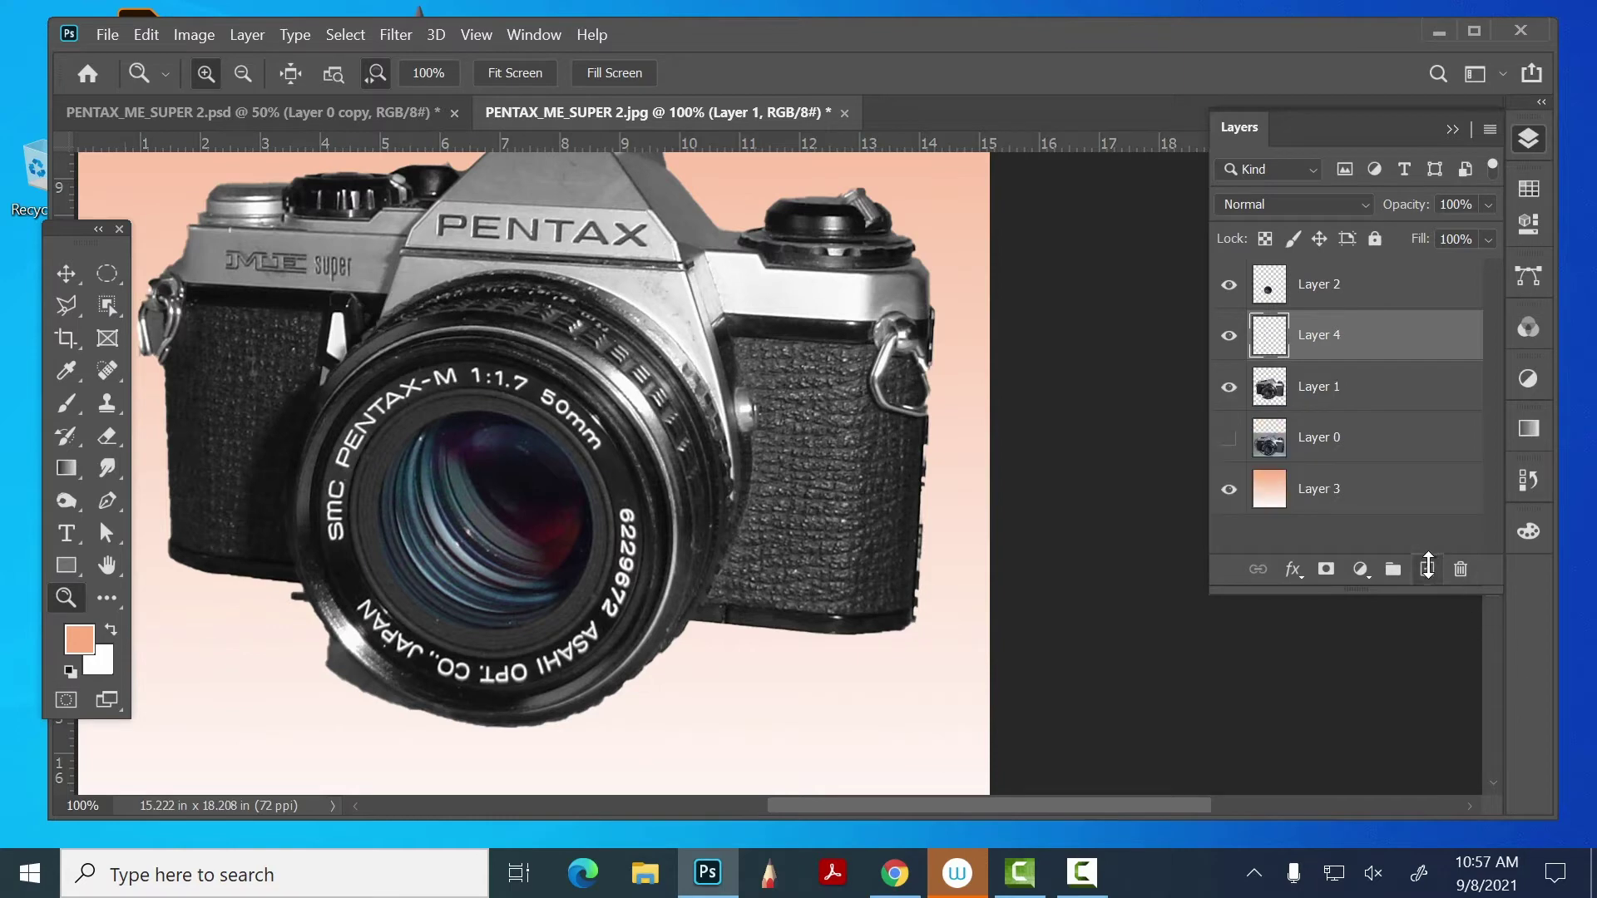
- Outline the textured grip panel on the camera's right-hand side with the Polygonal Lasso, skirting the strap ring and lens edge
click(67, 308)
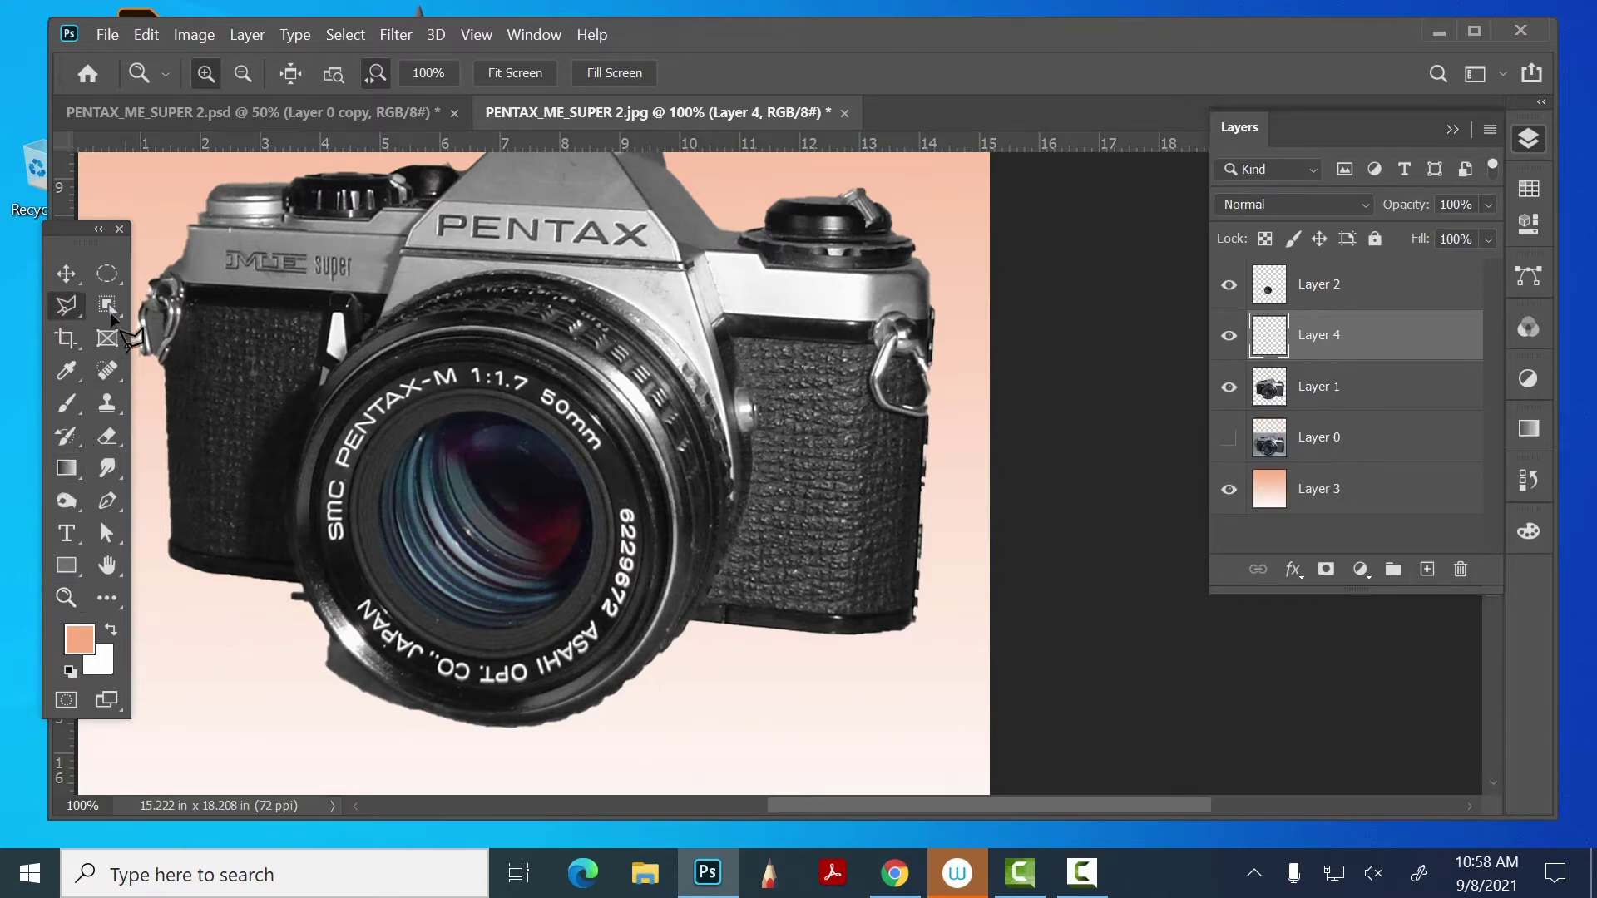
click(734, 339)
click(873, 348)
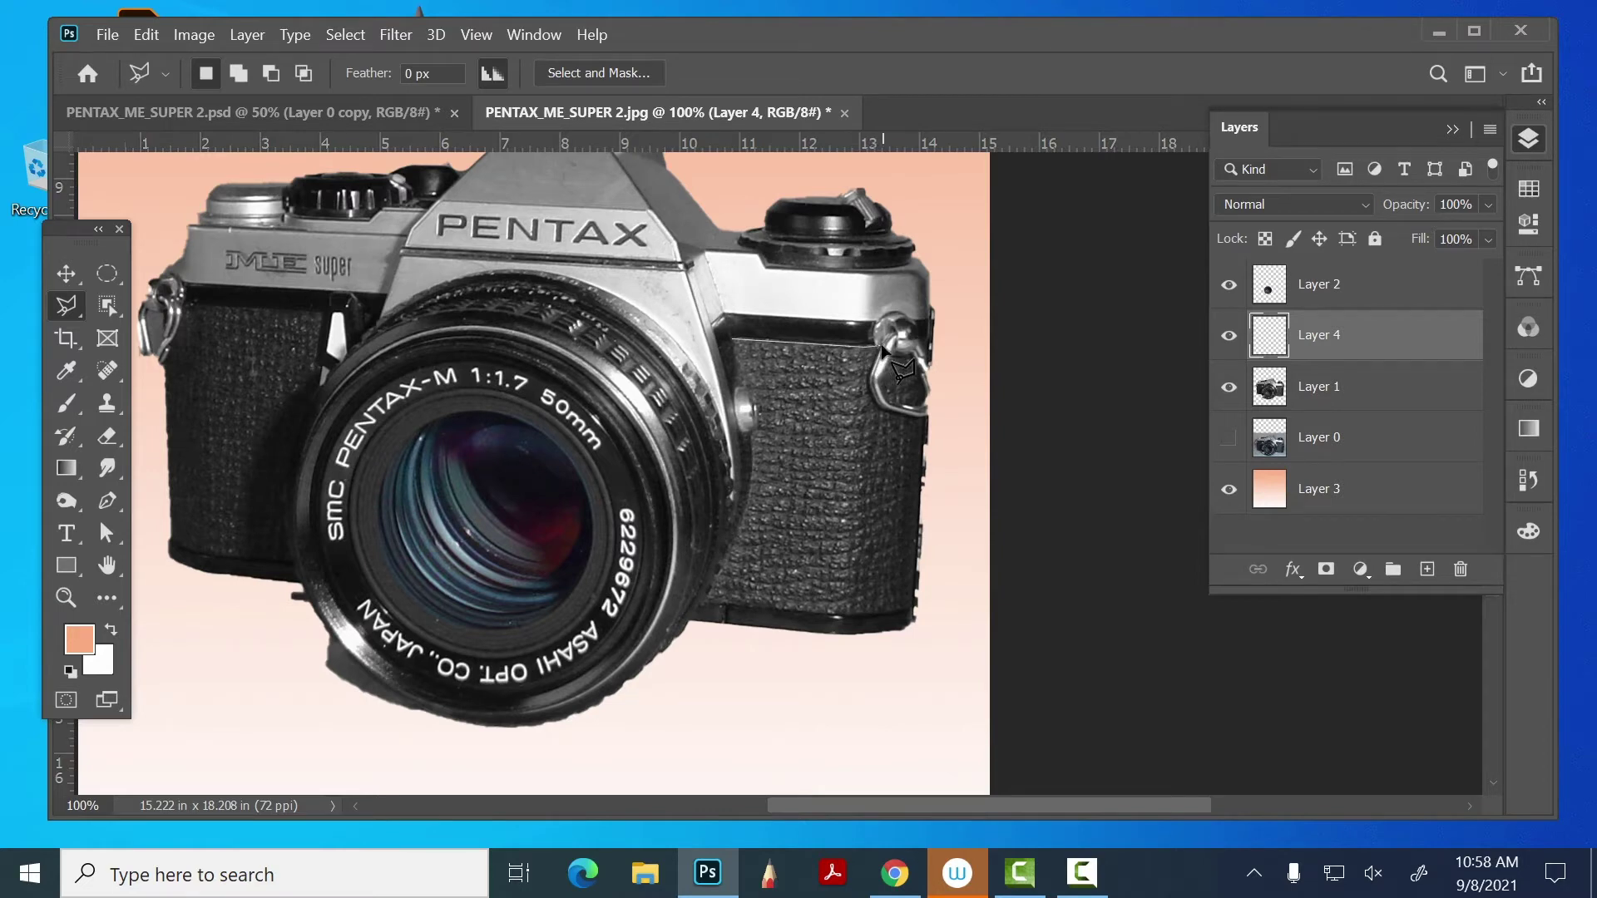
click(870, 387)
click(888, 417)
click(925, 422)
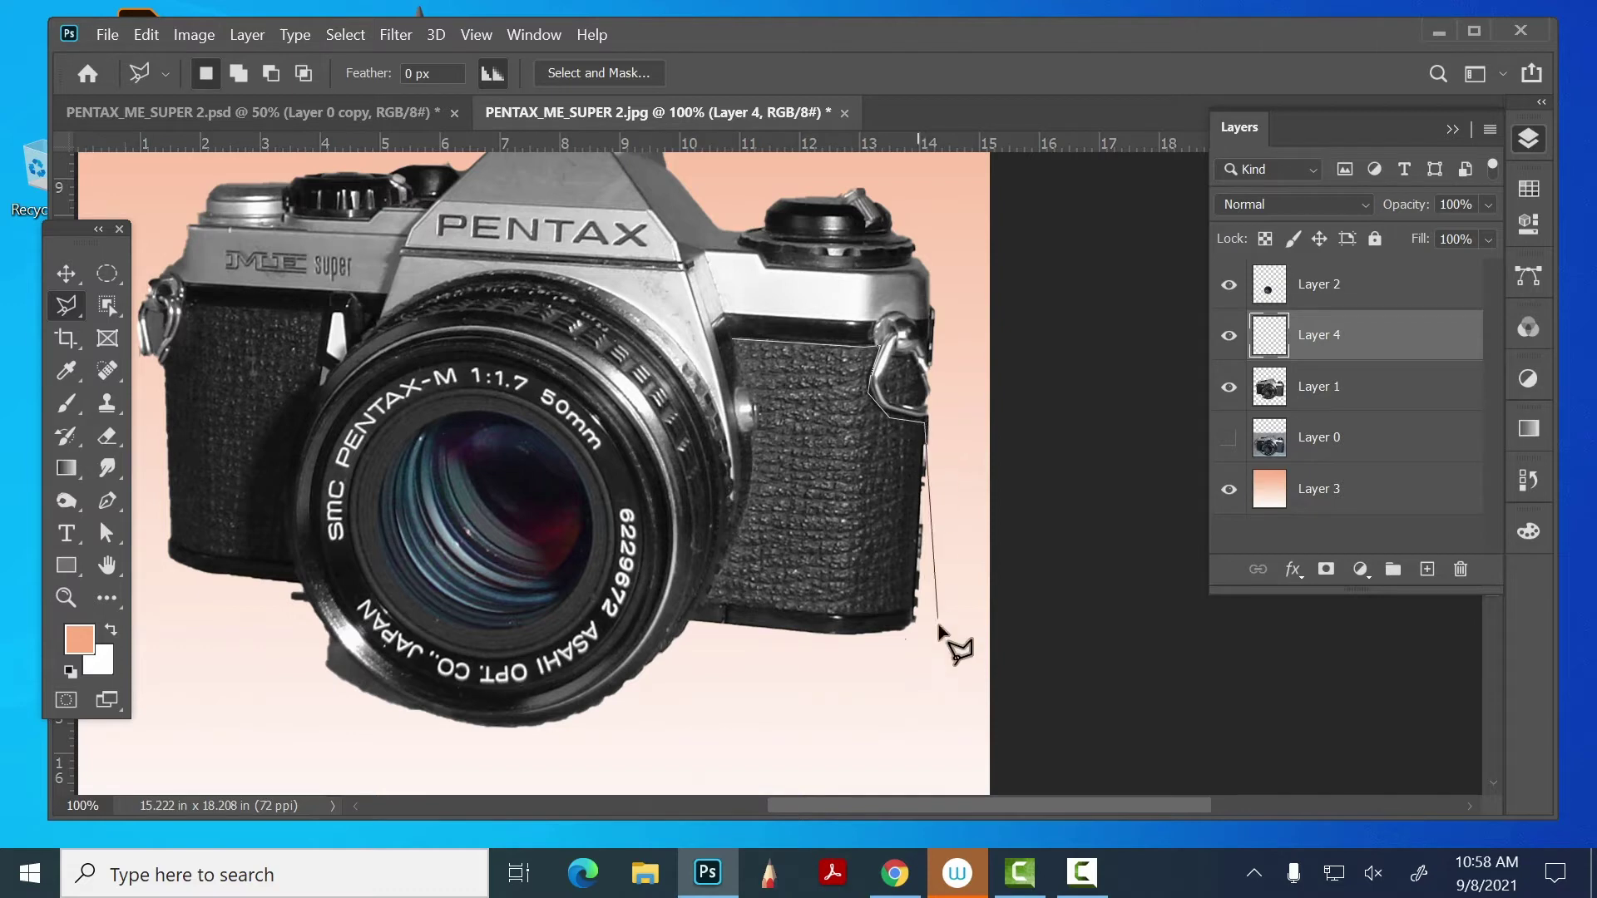
click(913, 610)
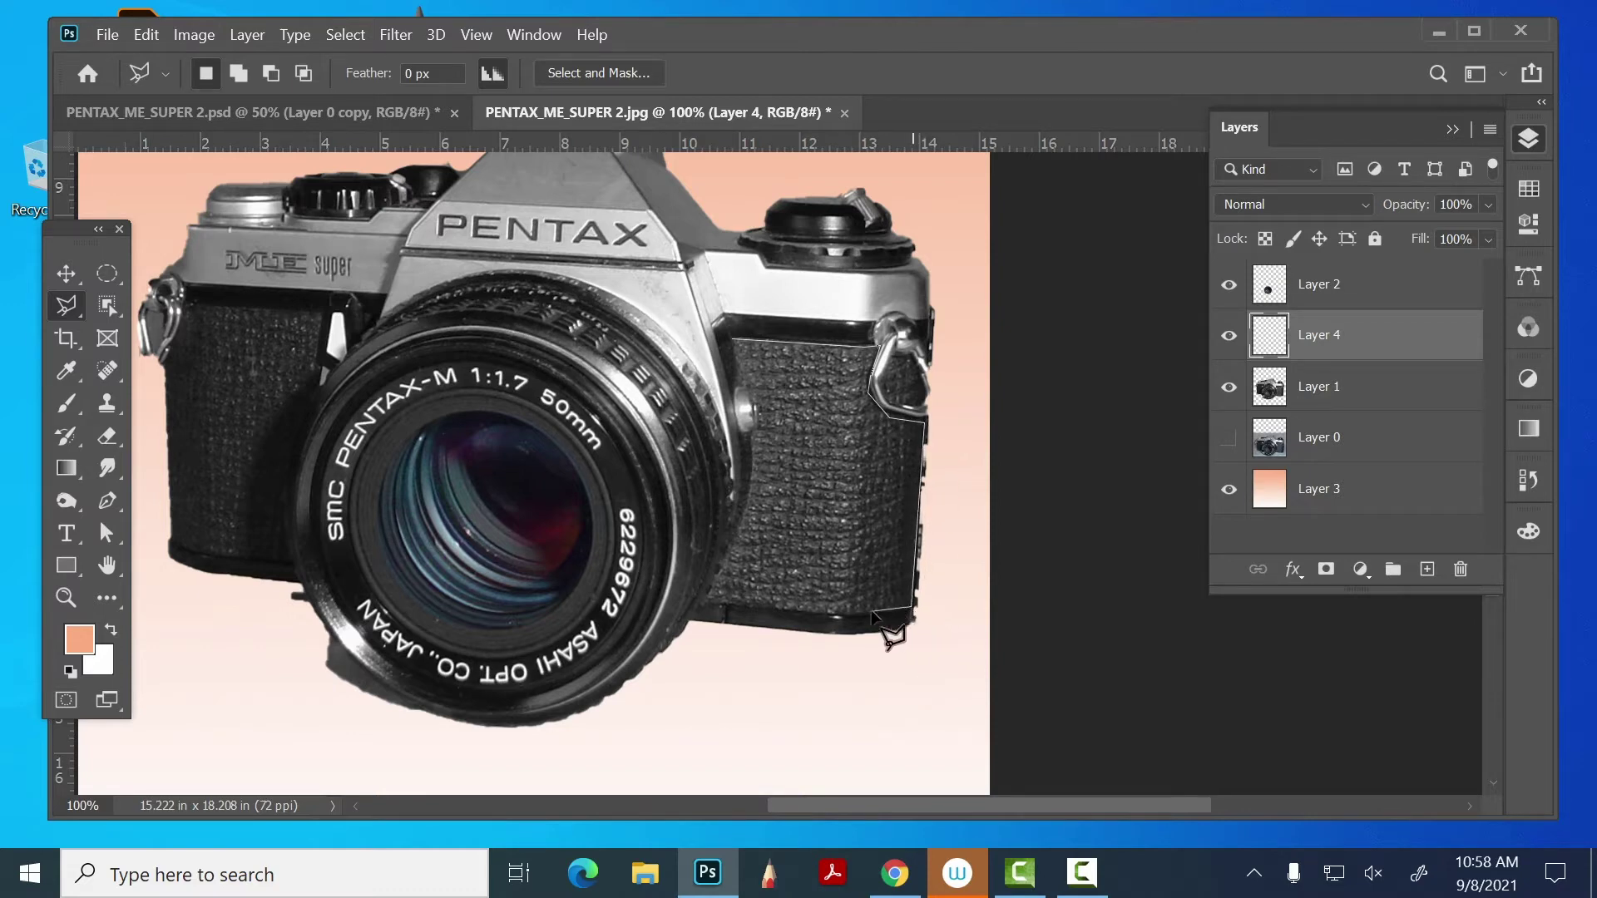
click(842, 614)
click(704, 604)
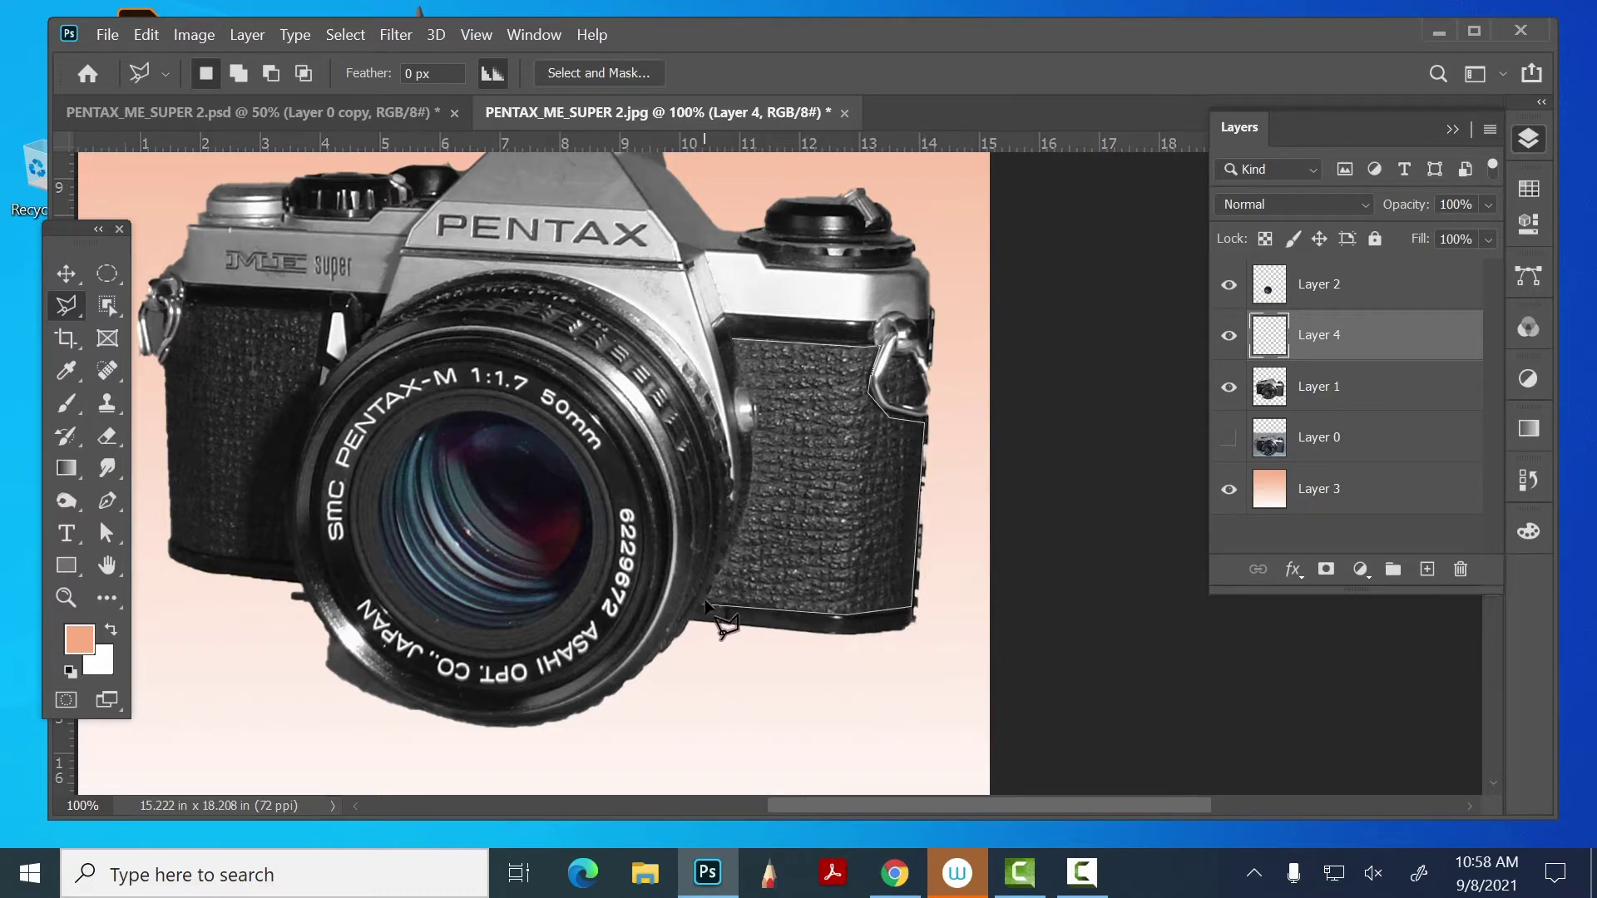
click(759, 477)
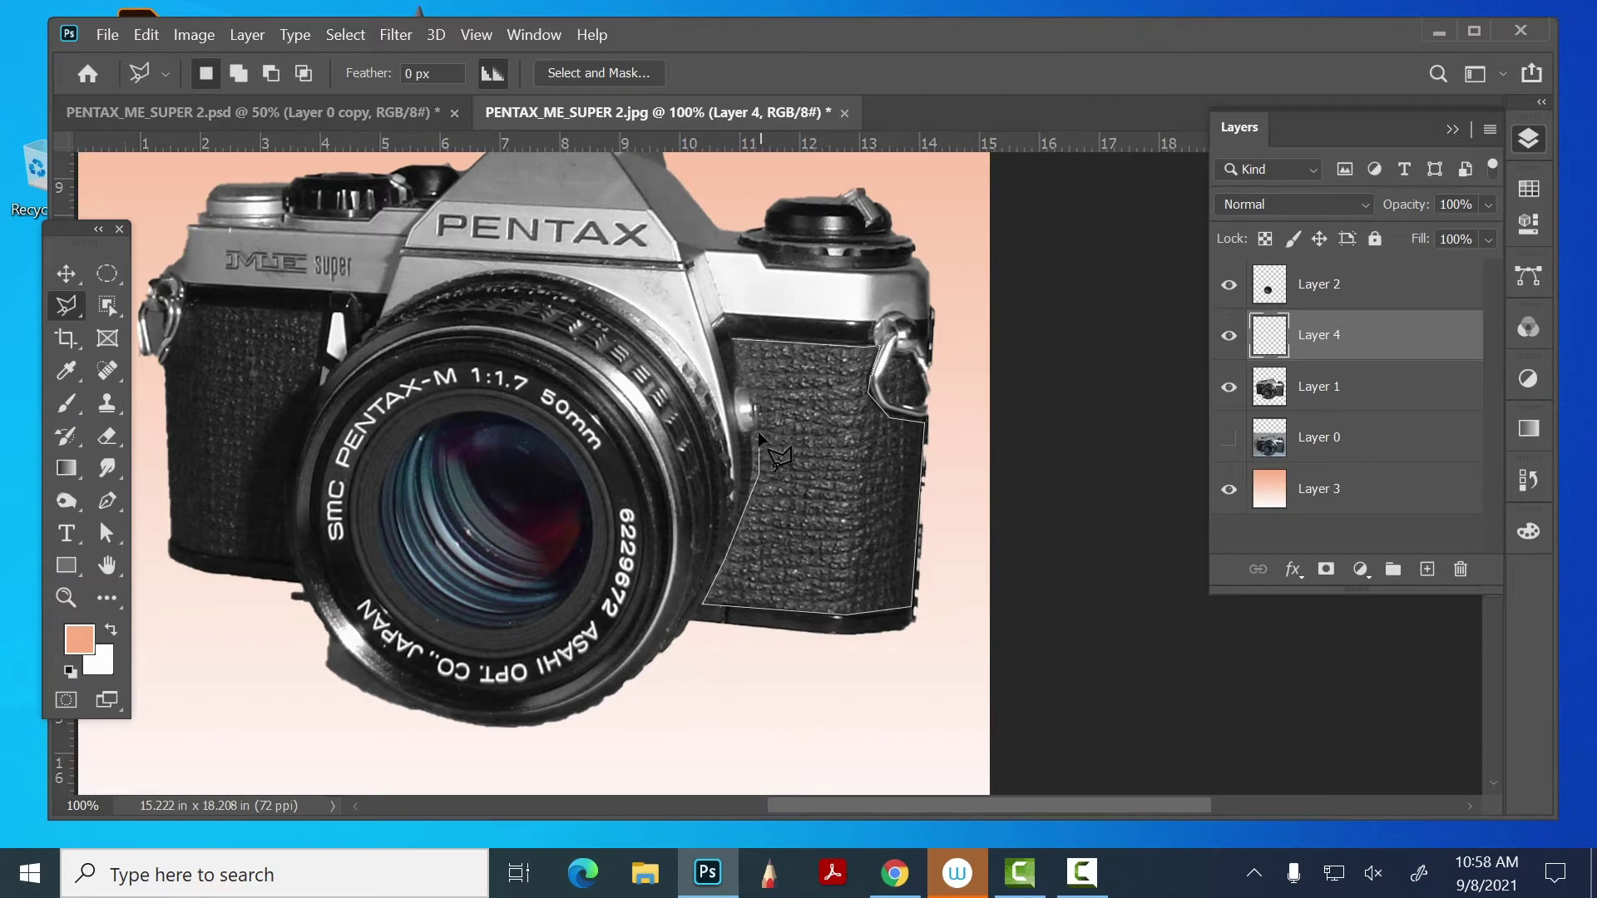
click(749, 433)
click(735, 342)
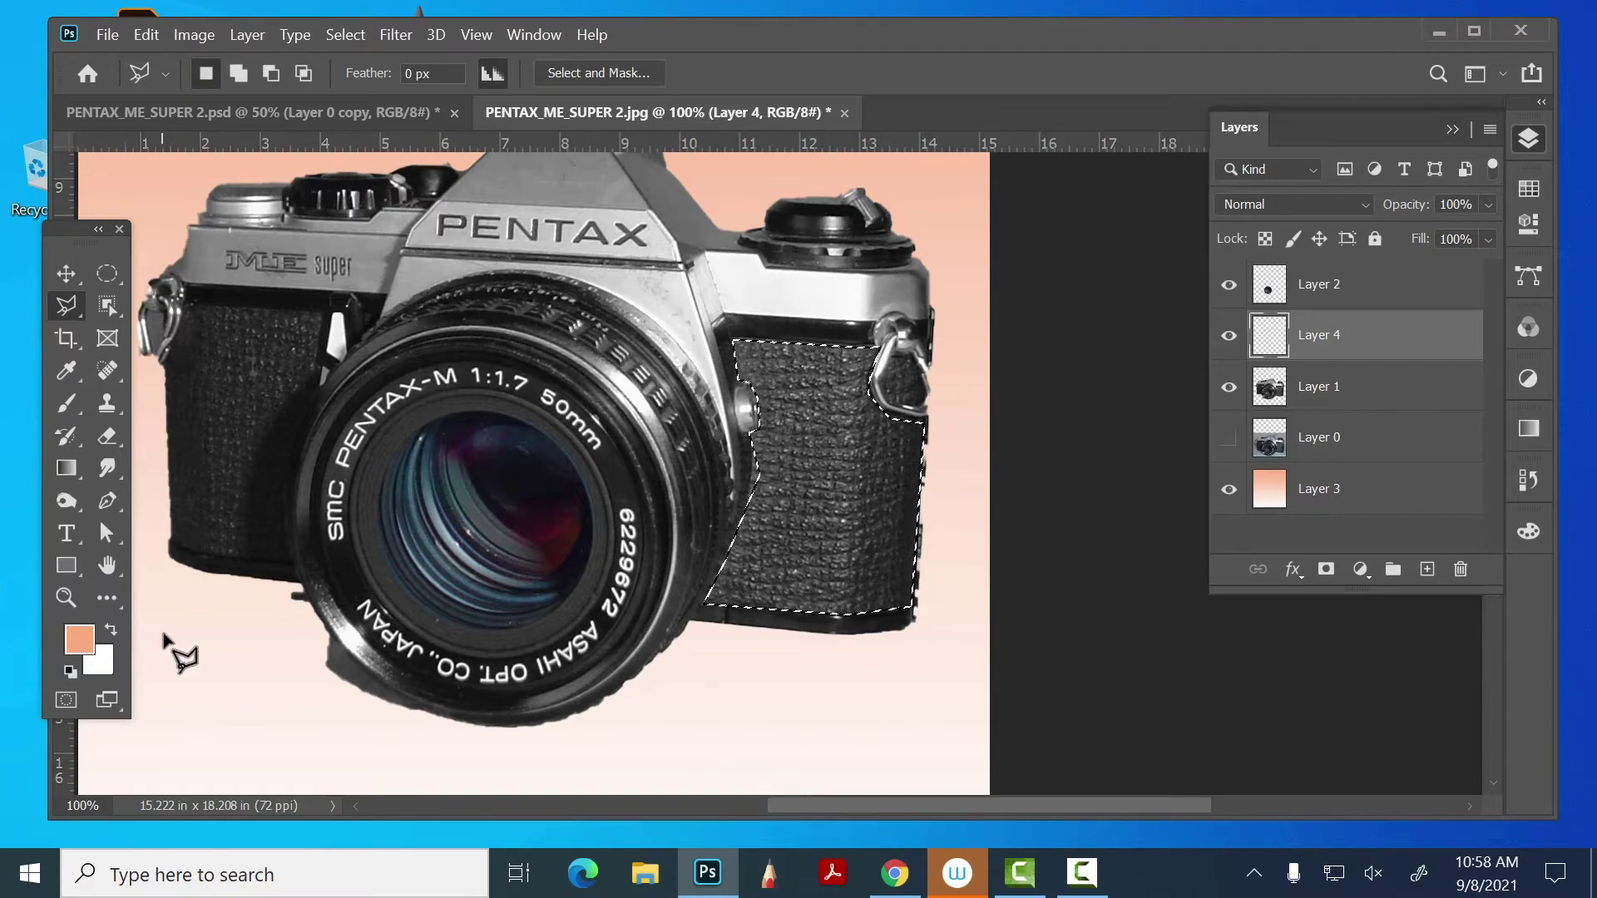
- Inspect the panel selection up close and choose the light gray Grayscale swatch as the foreground colour
click(65, 597)
drag(805, 475, 737, 499)
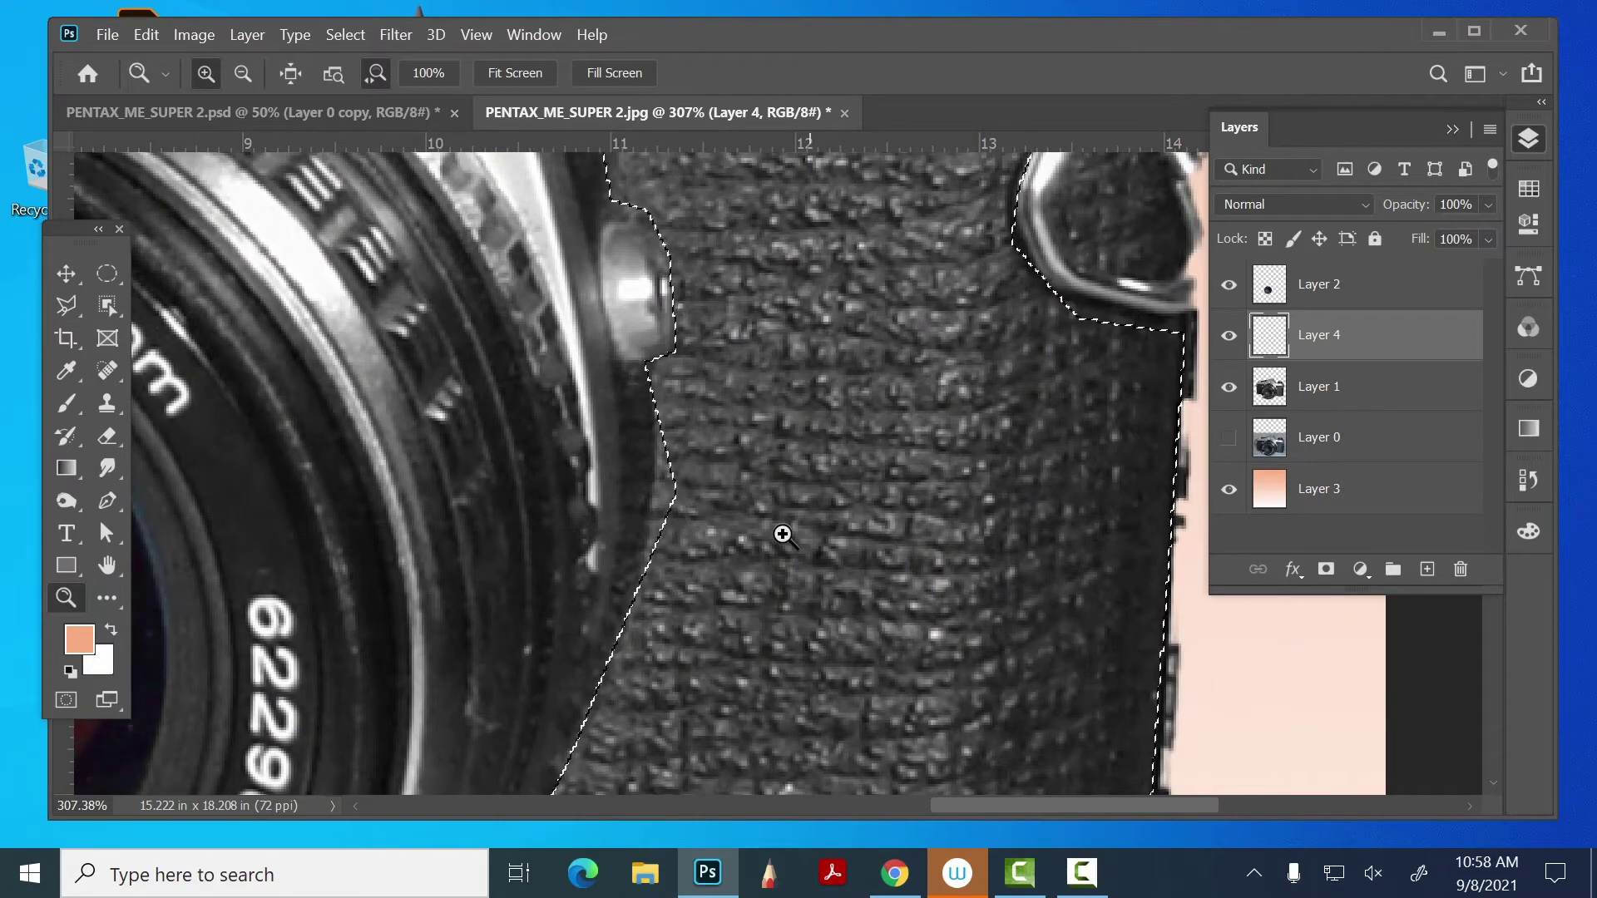
drag(962, 439, 894, 267)
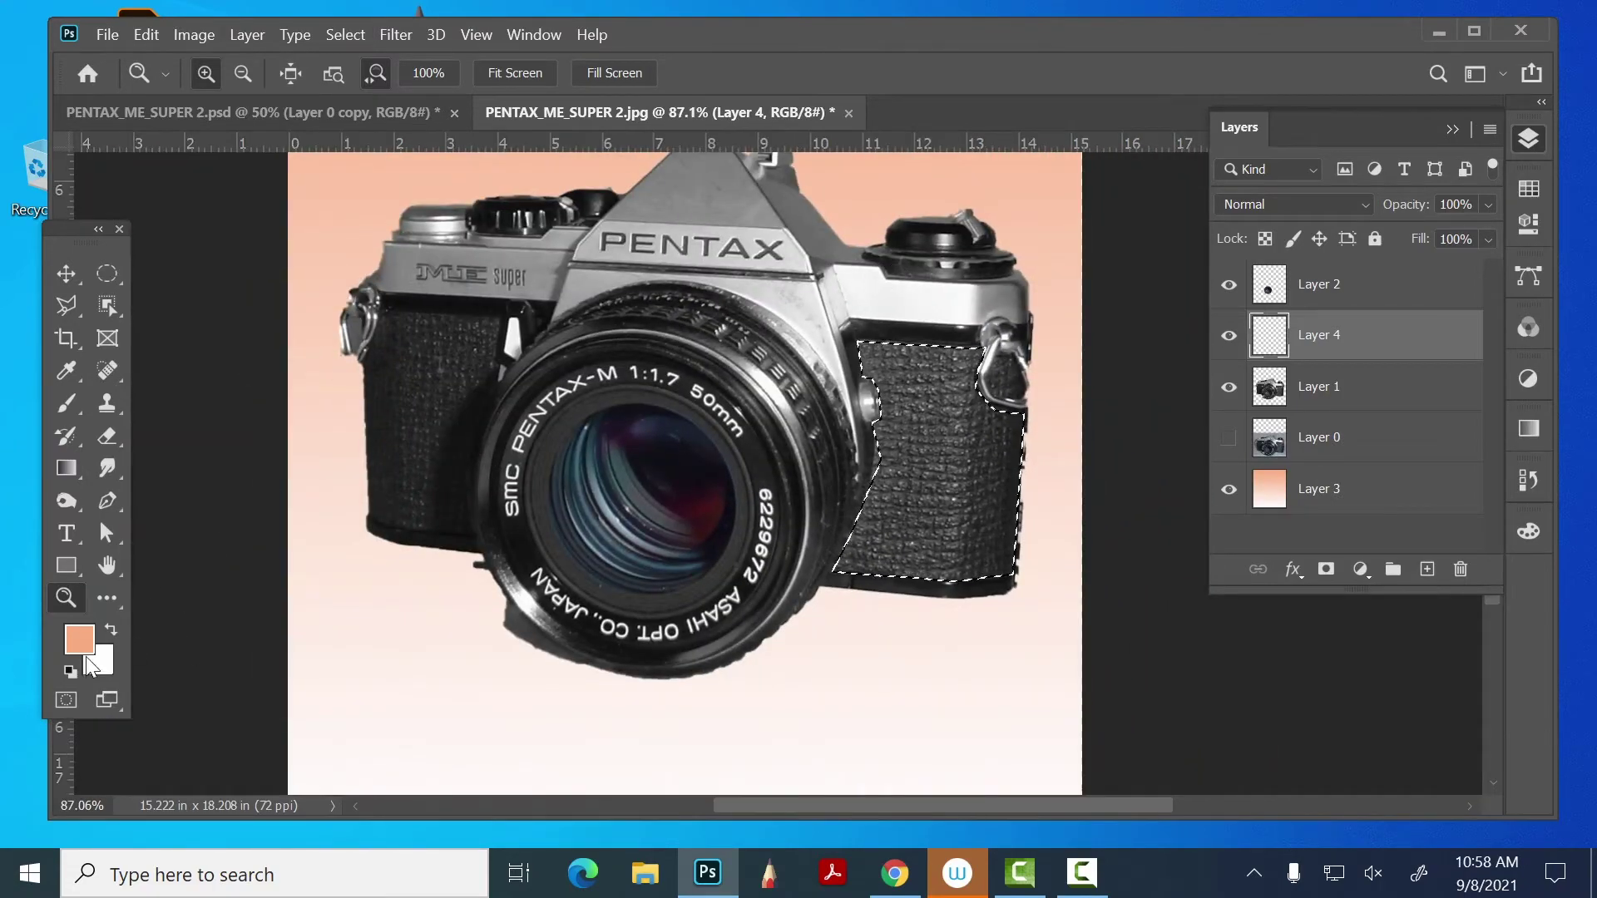
click(1529, 190)
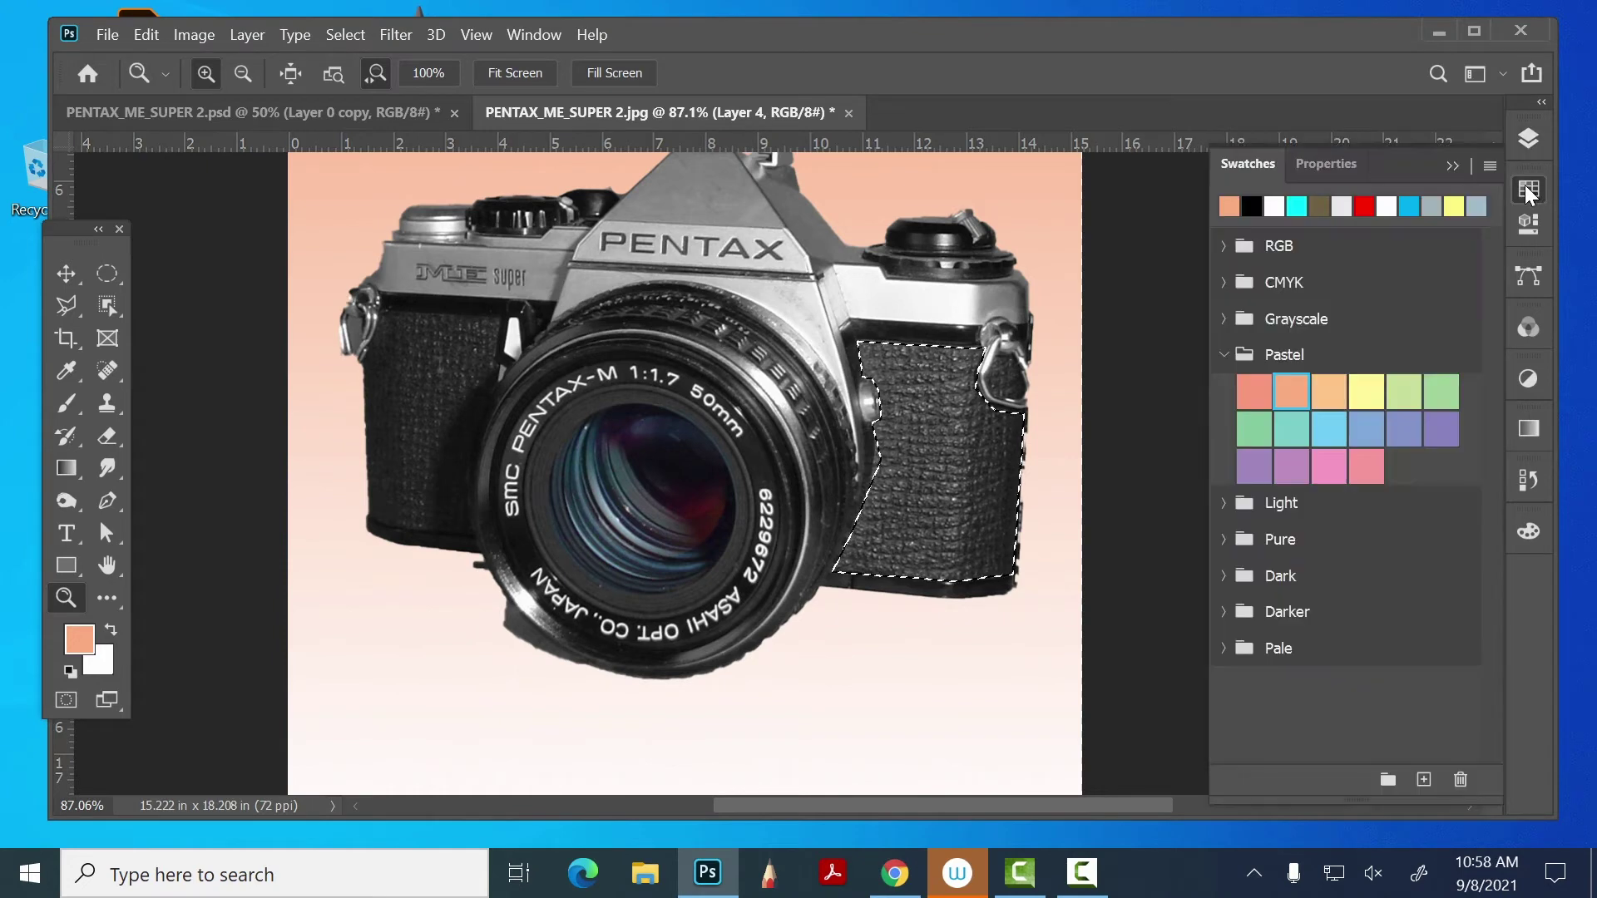
click(1225, 319)
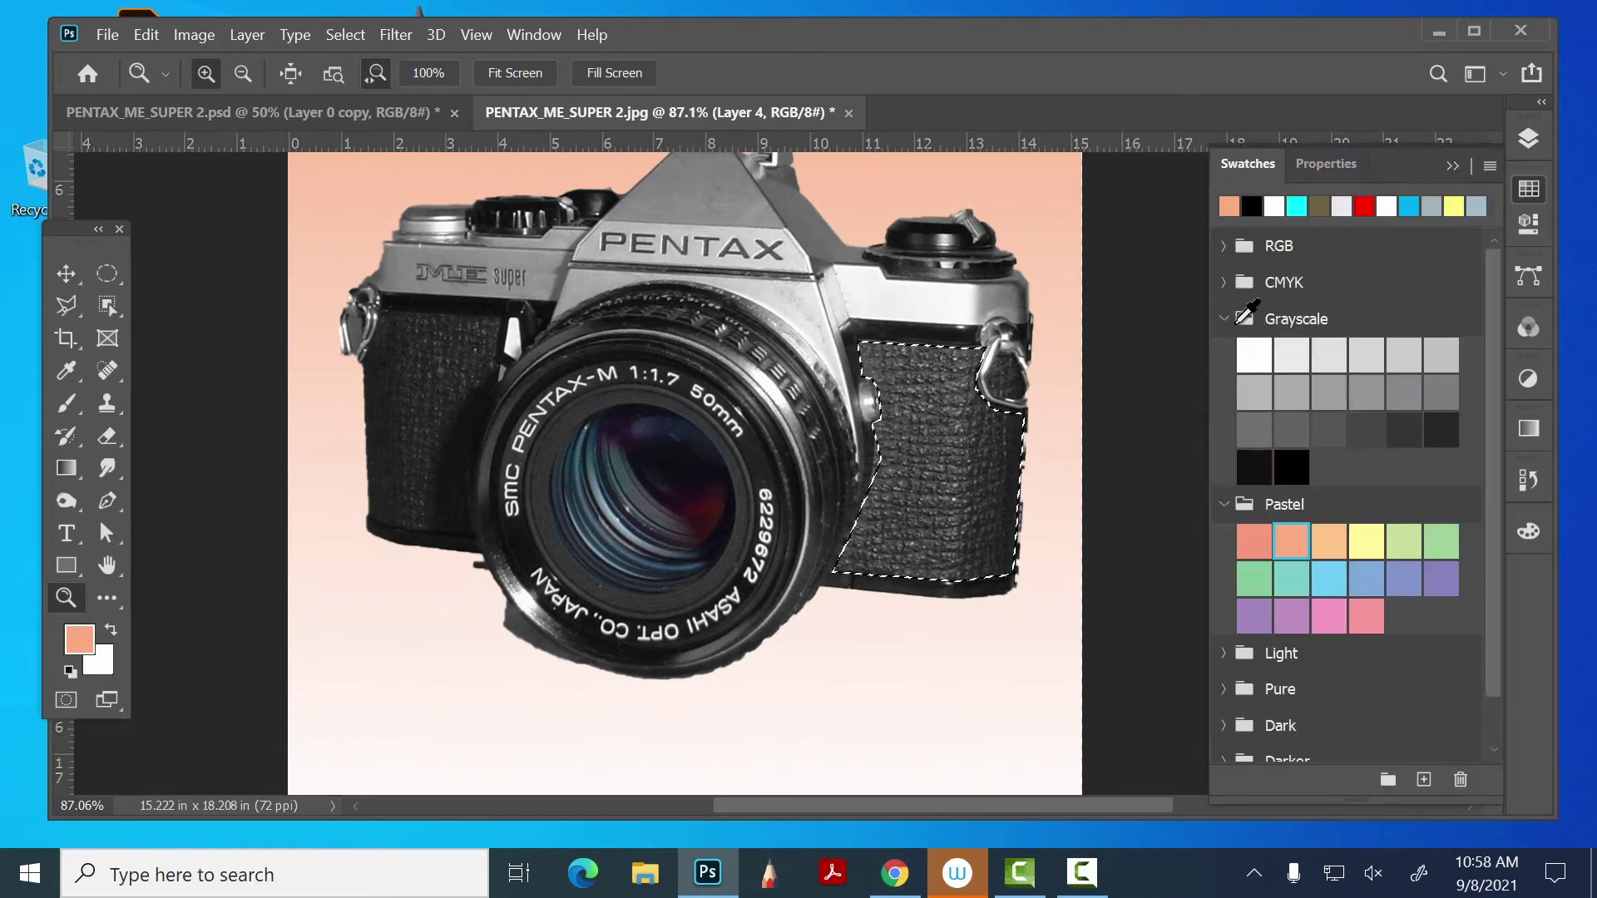
click(1443, 349)
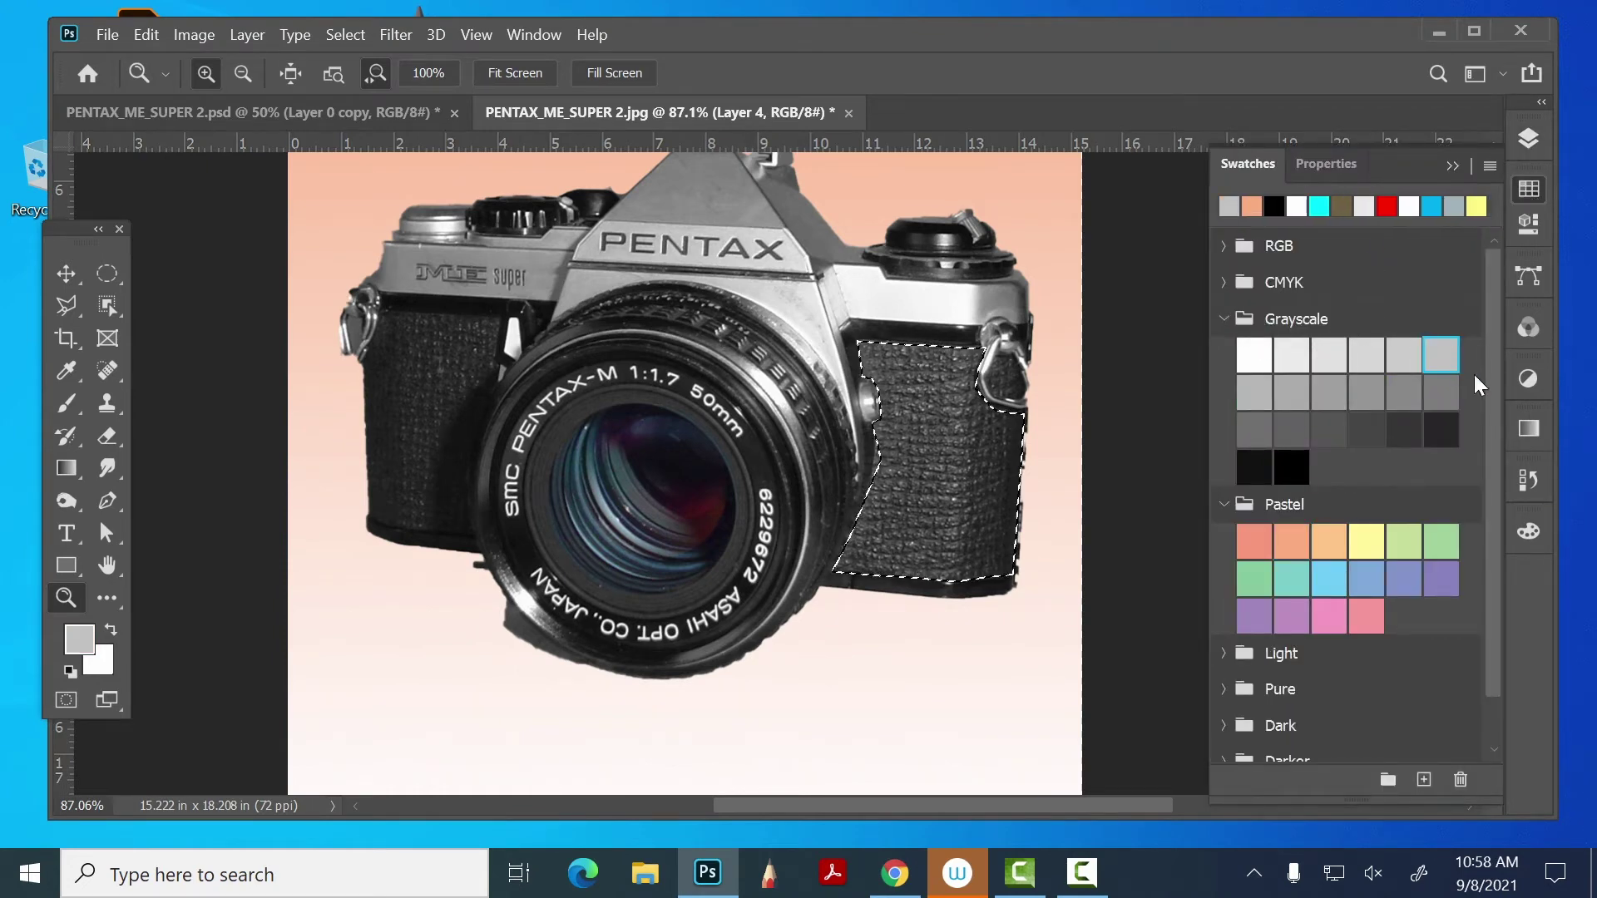
click(1529, 137)
- Fill the selected grip panel on Layer 4 with a foreground-to-transparent gradient fading from the lens toward the outer edge, and deselect
click(65, 468)
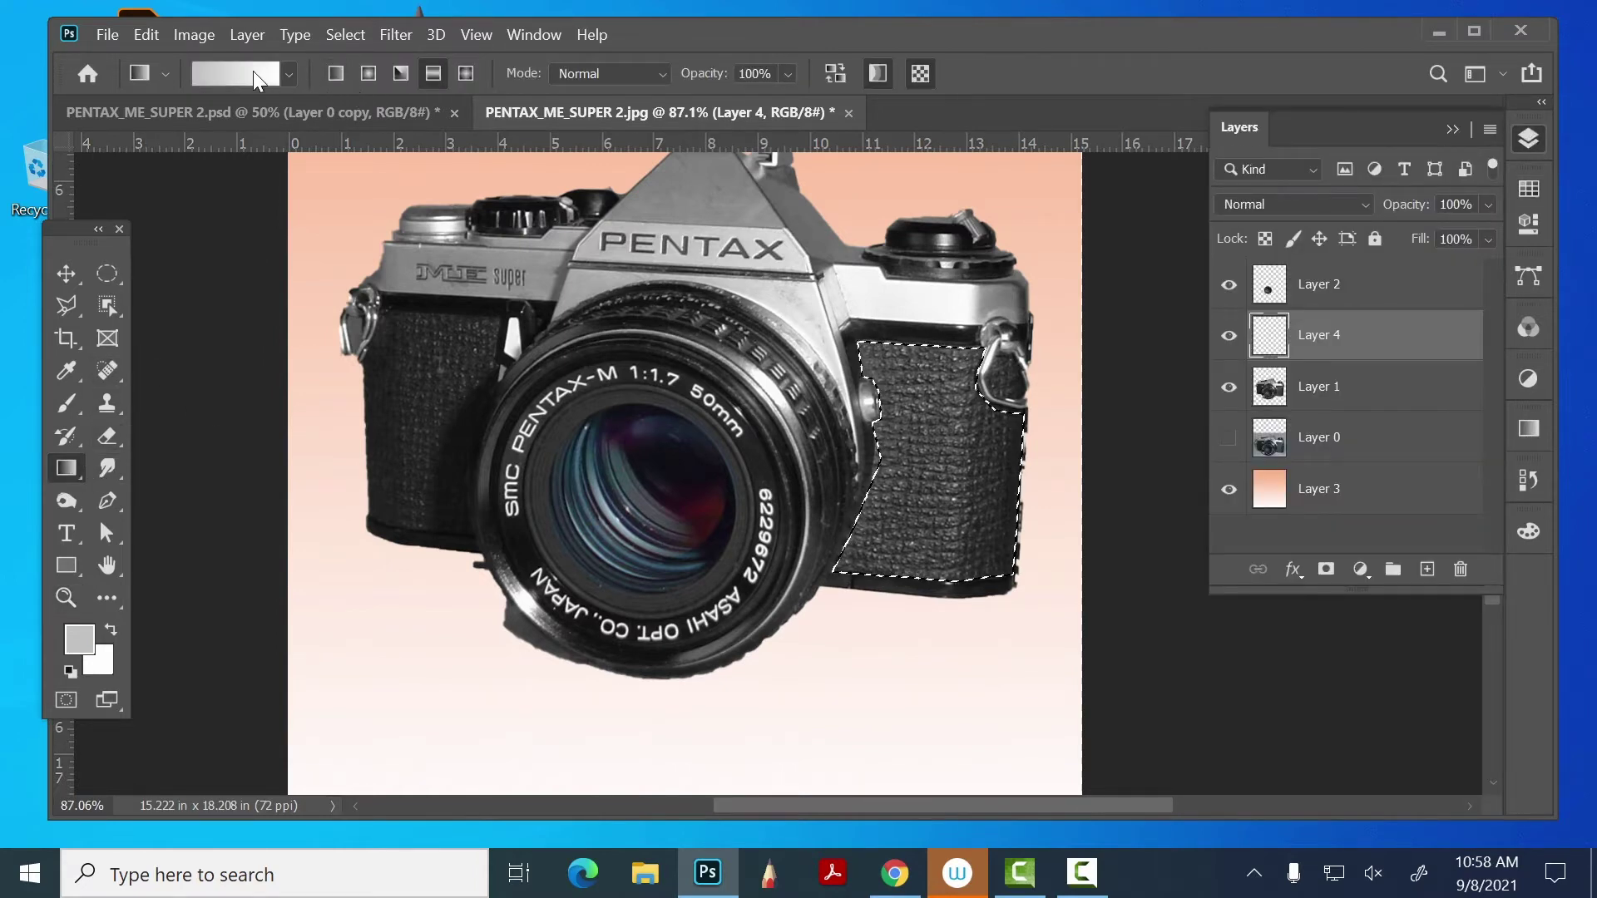
click(166, 73)
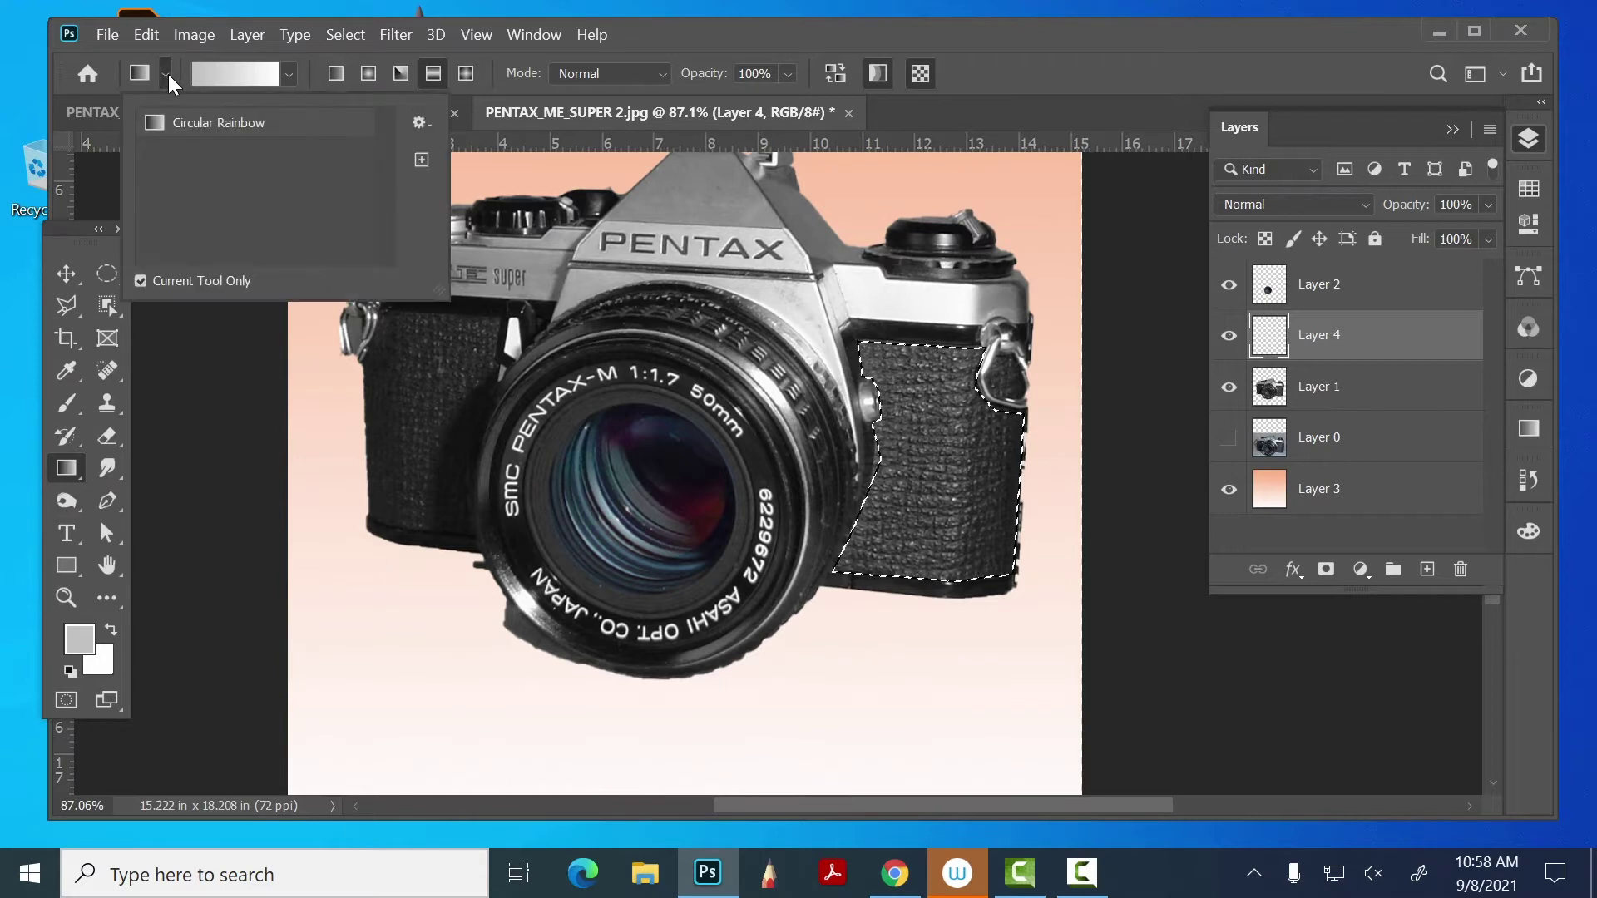
click(289, 73)
click(288, 74)
click(179, 159)
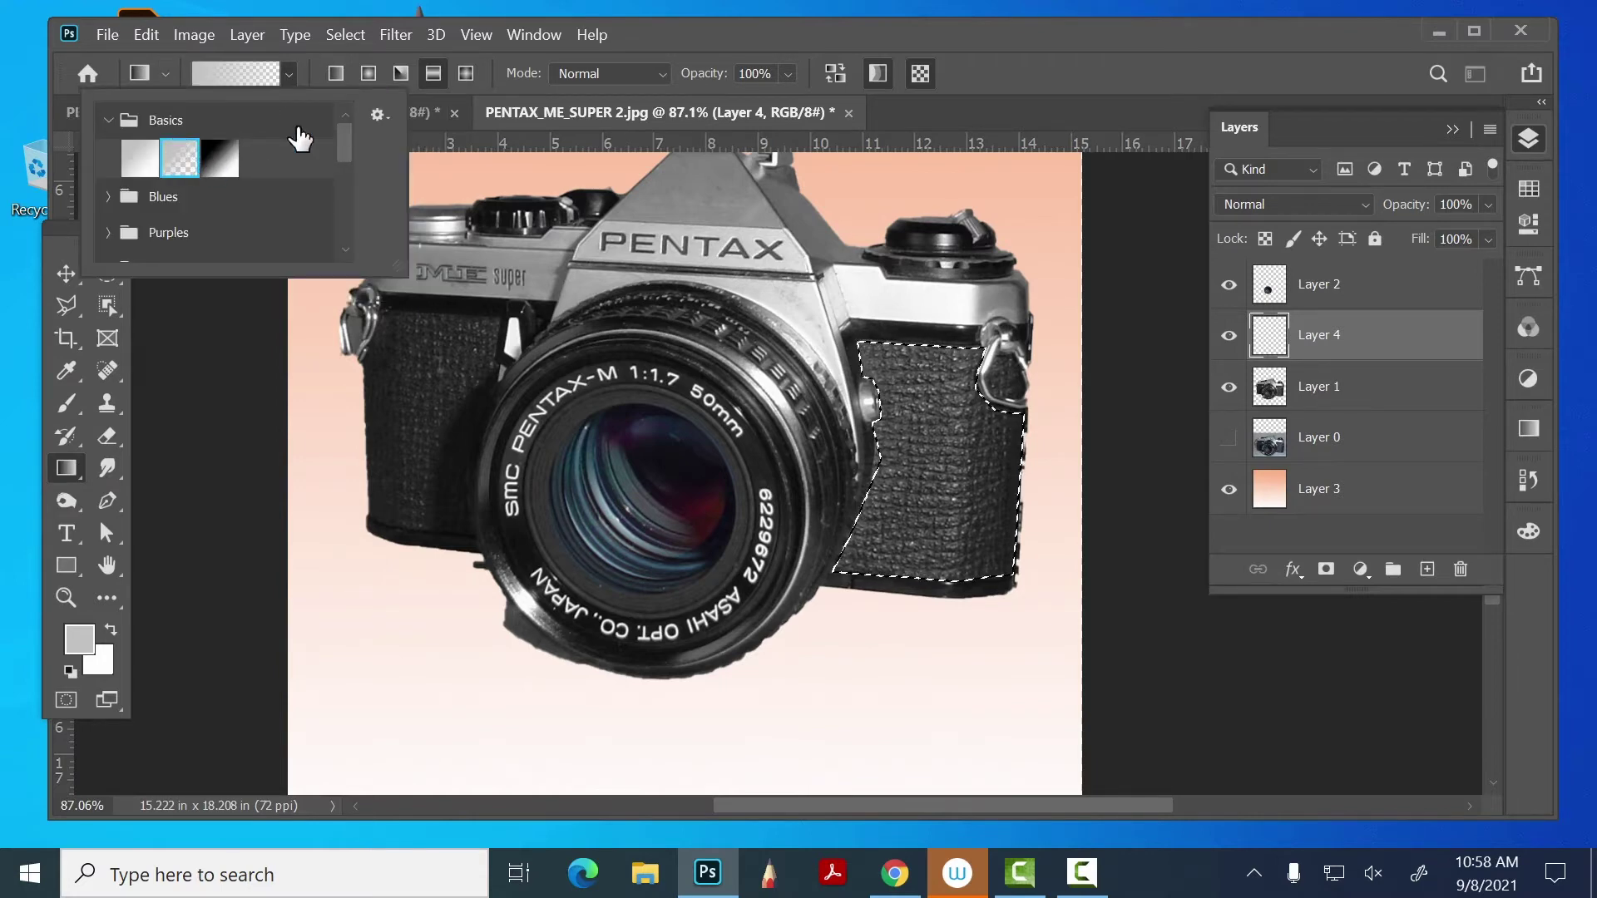
click(853, 32)
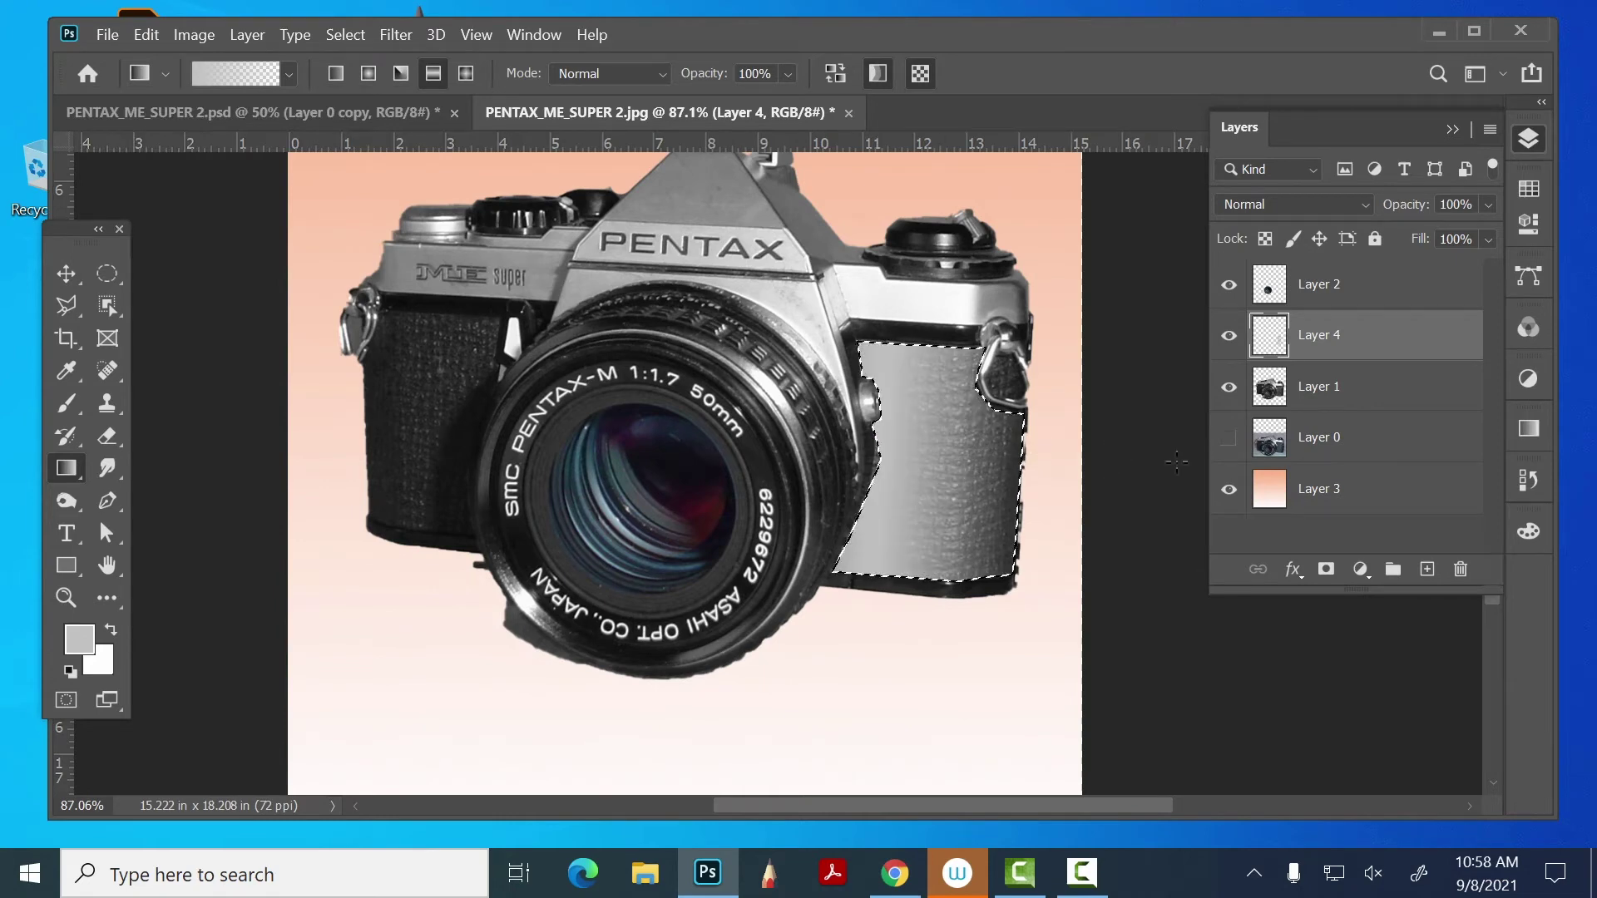
key(ctrl+d)
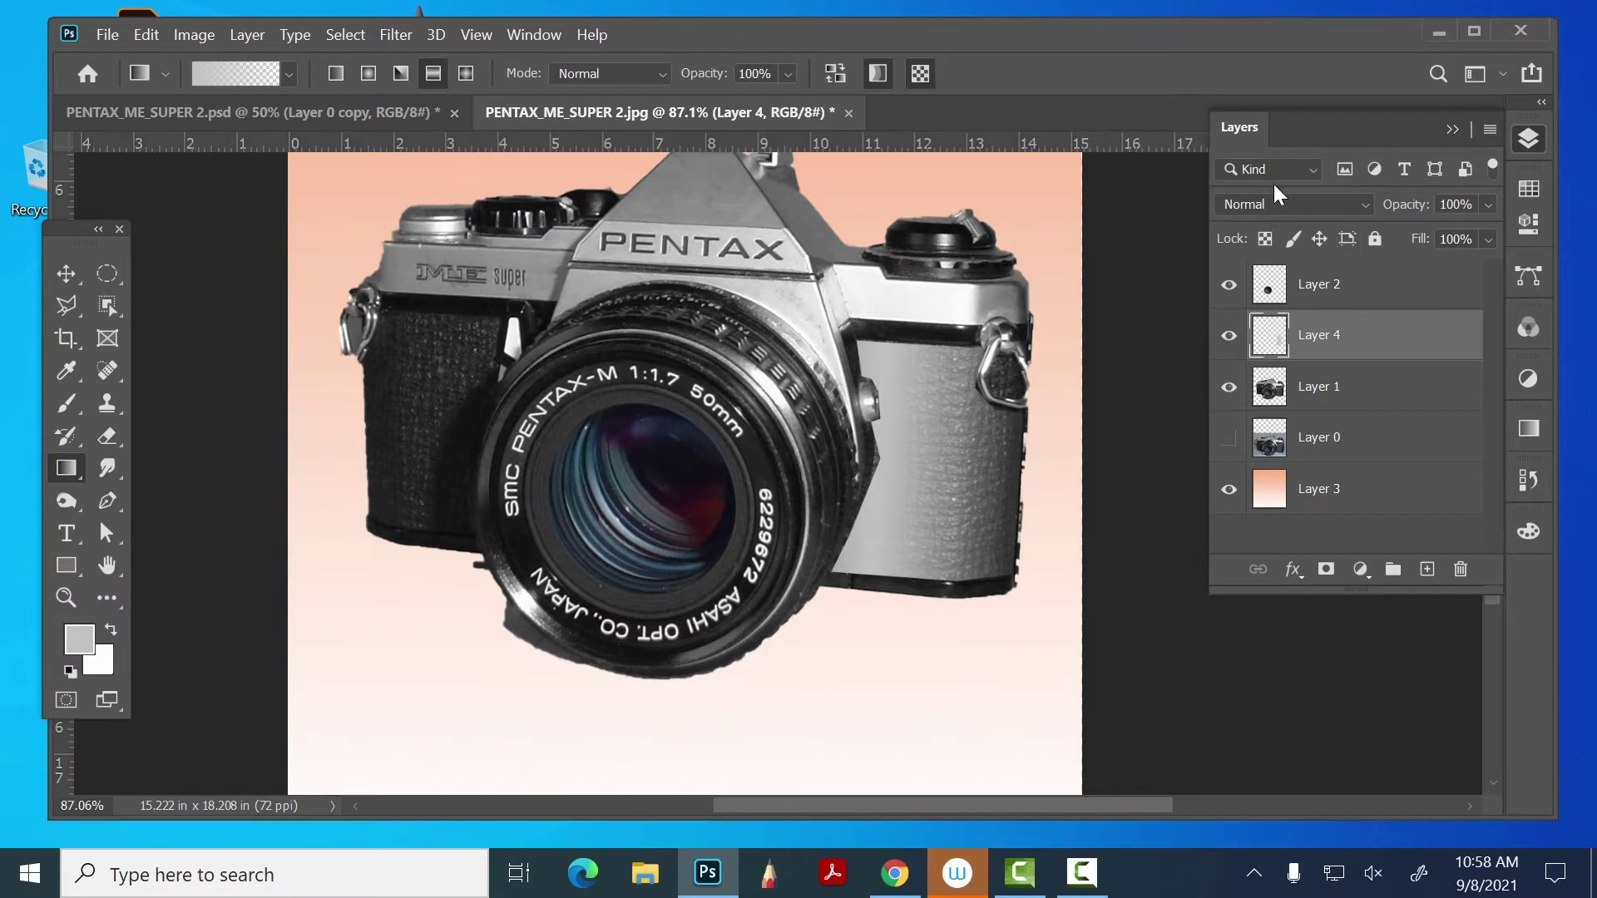
- Set Layer 4 to Multiply blending and darken its midtones to 0.62 with Levels
click(1309, 206)
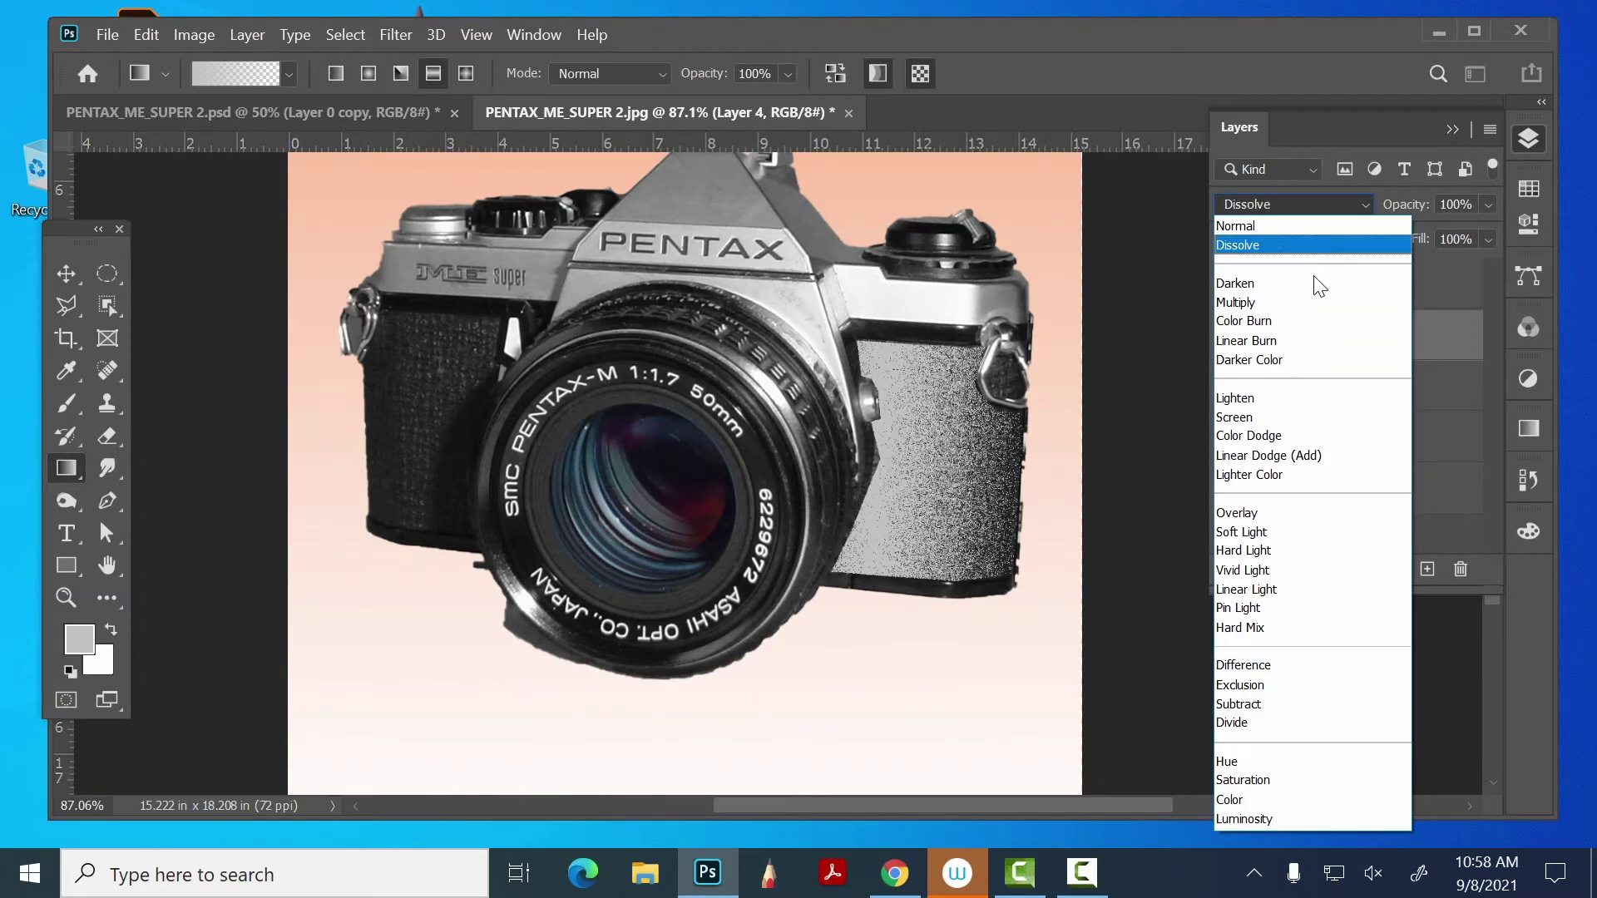
click(1311, 300)
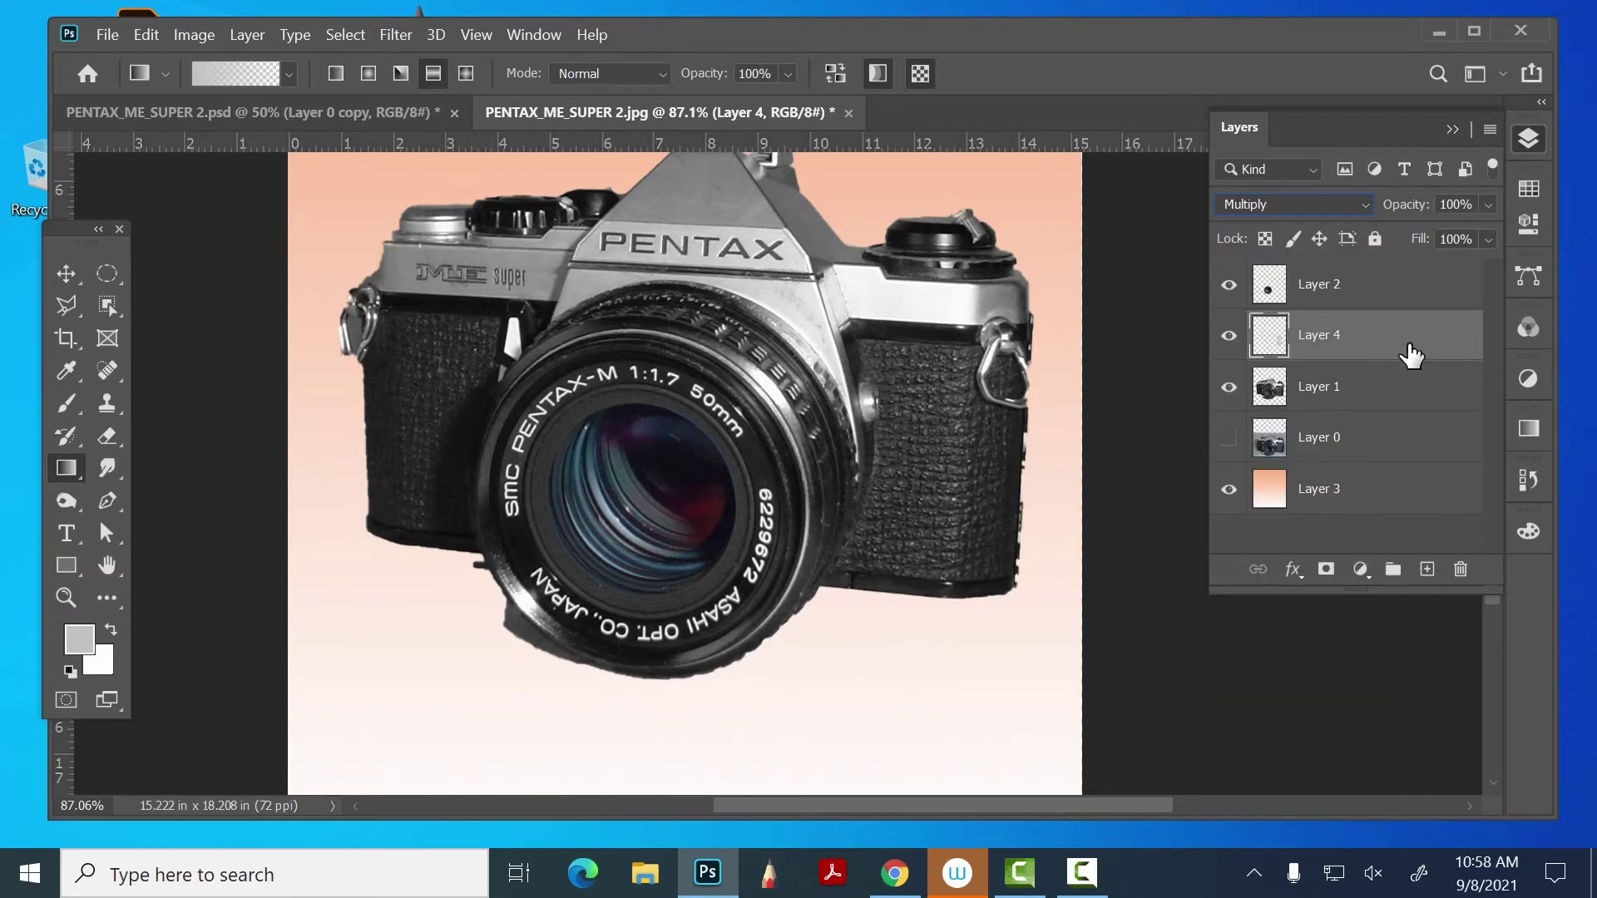
key(ctrl+l)
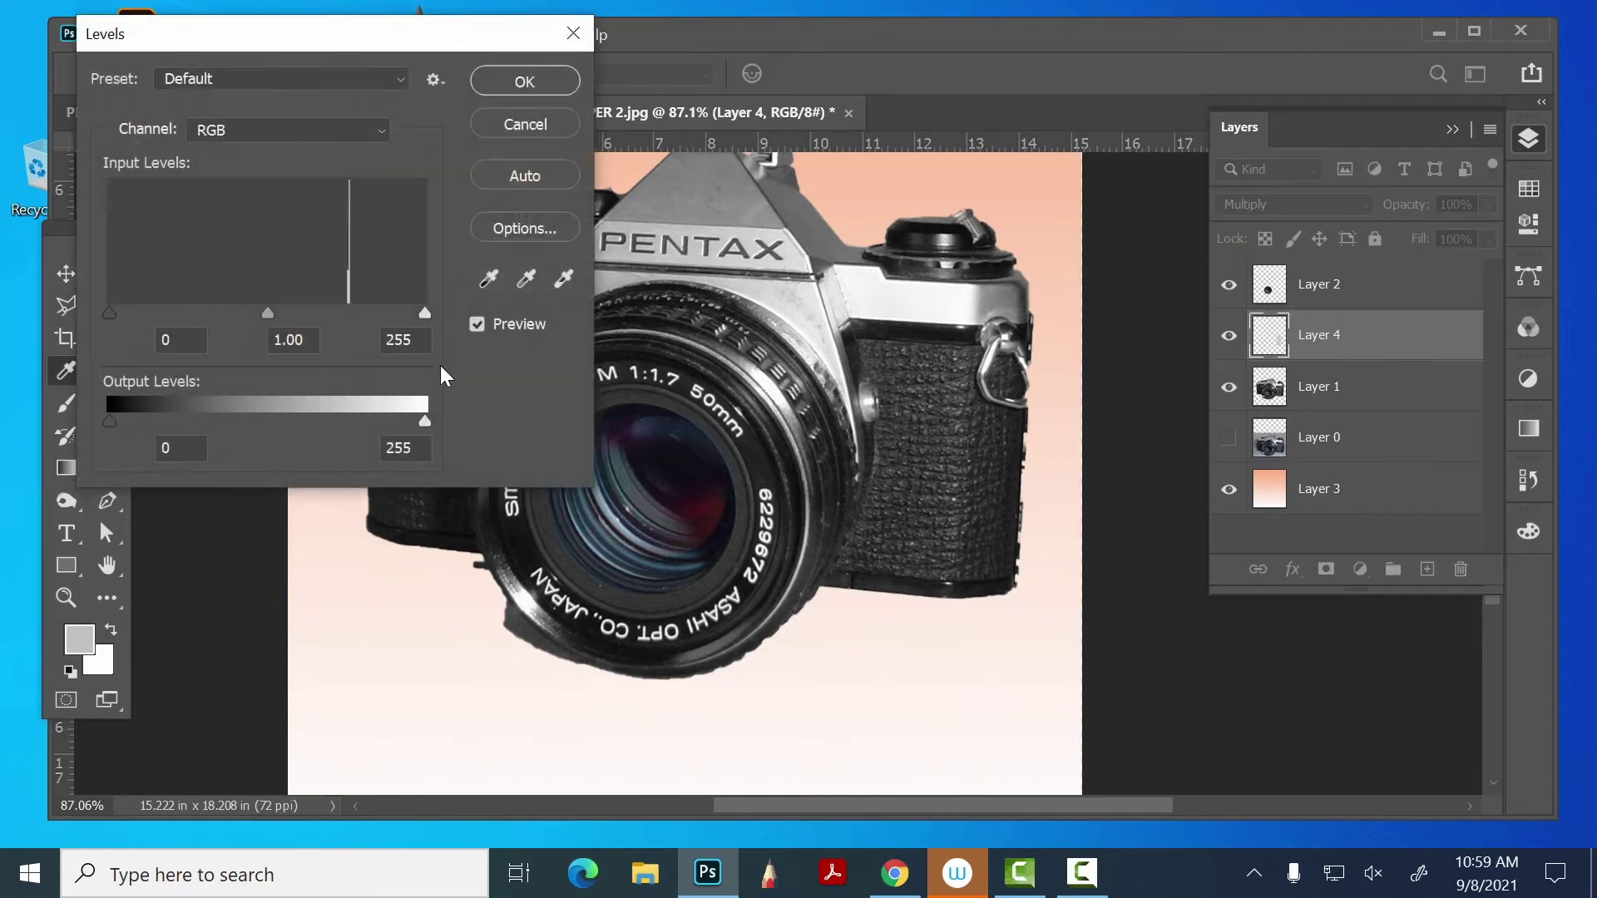
drag(267, 314, 275, 314)
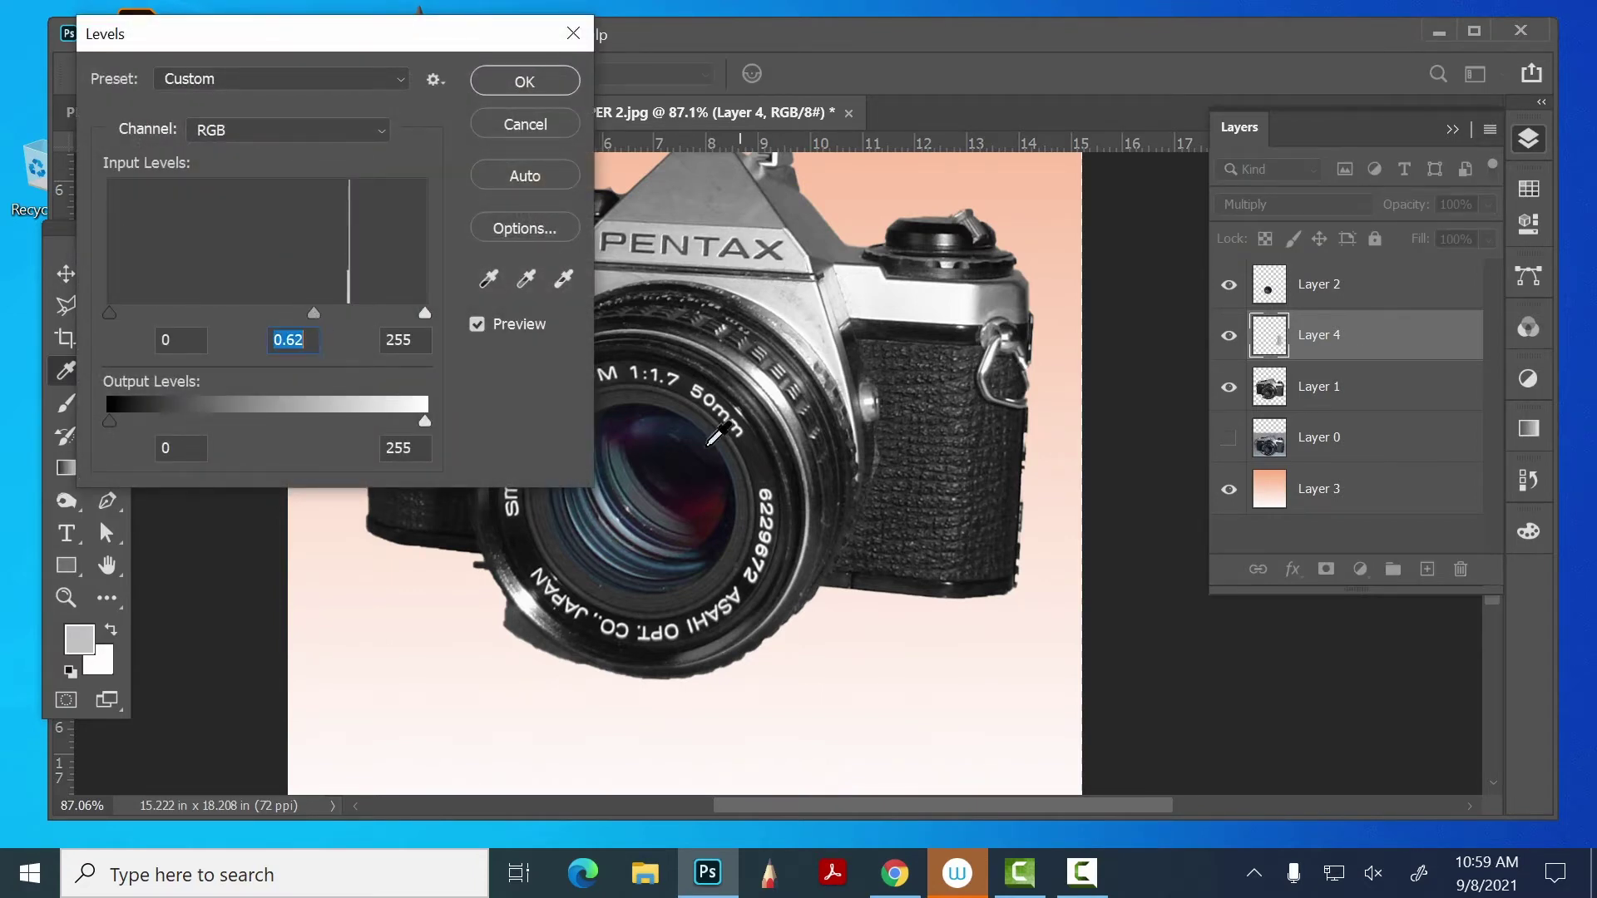
click(547, 71)
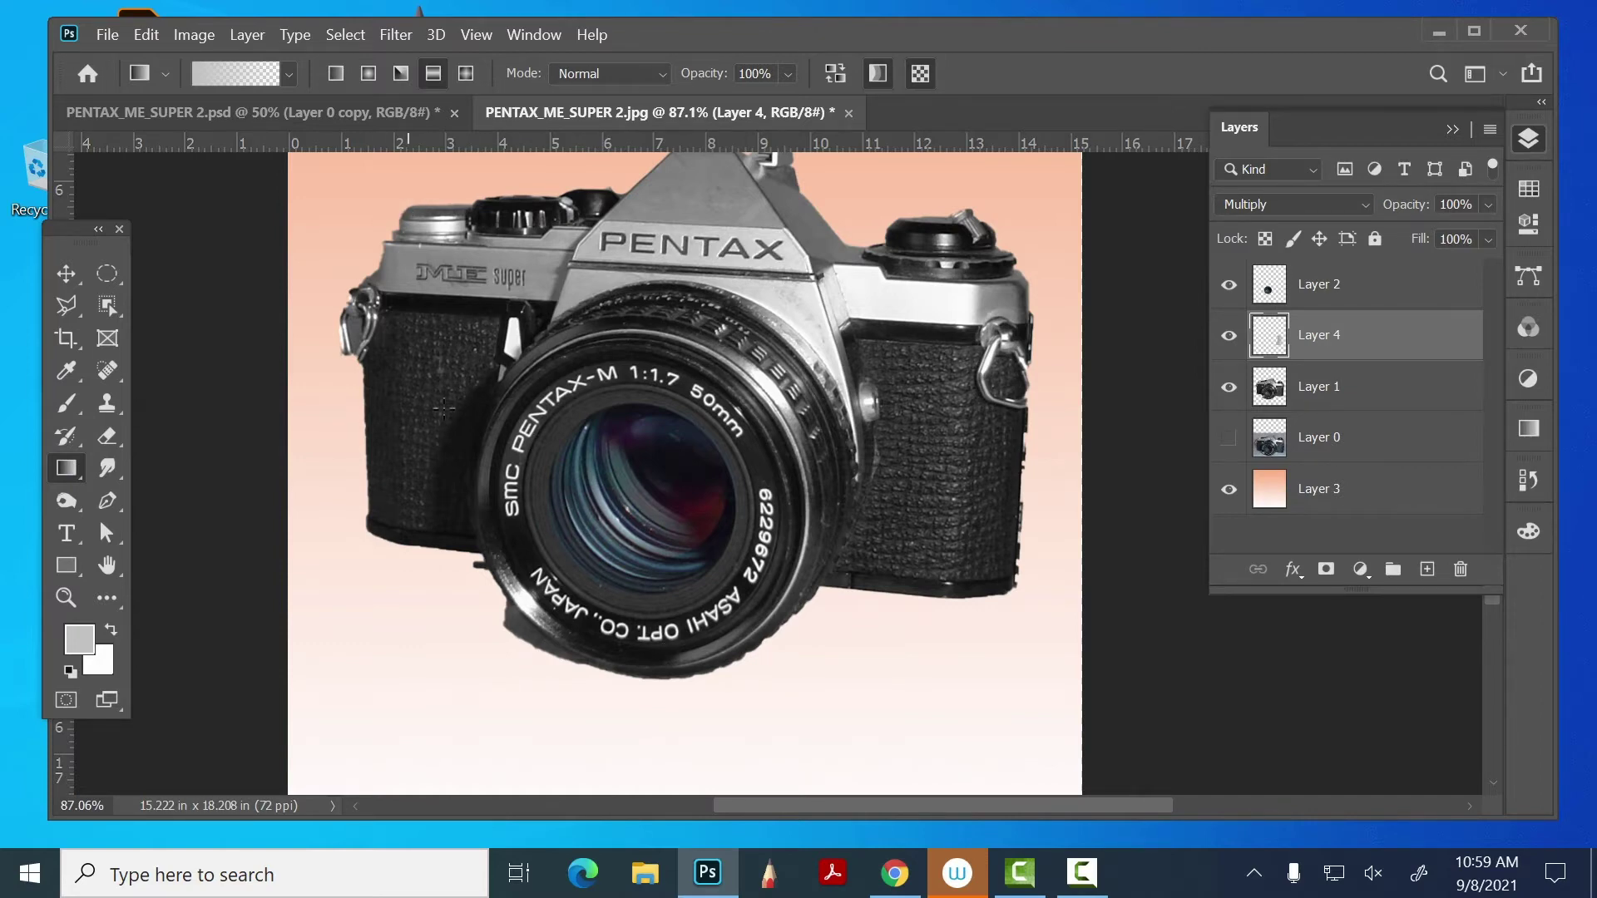
- Outline the bright metal top plate between the prism housing and the camera's right edge with the Polygonal Lasso
click(66, 597)
mouse_move(821, 312)
mouse_down()
mouse_move(902, 271)
mouse_move(823, 324)
mouse_up()
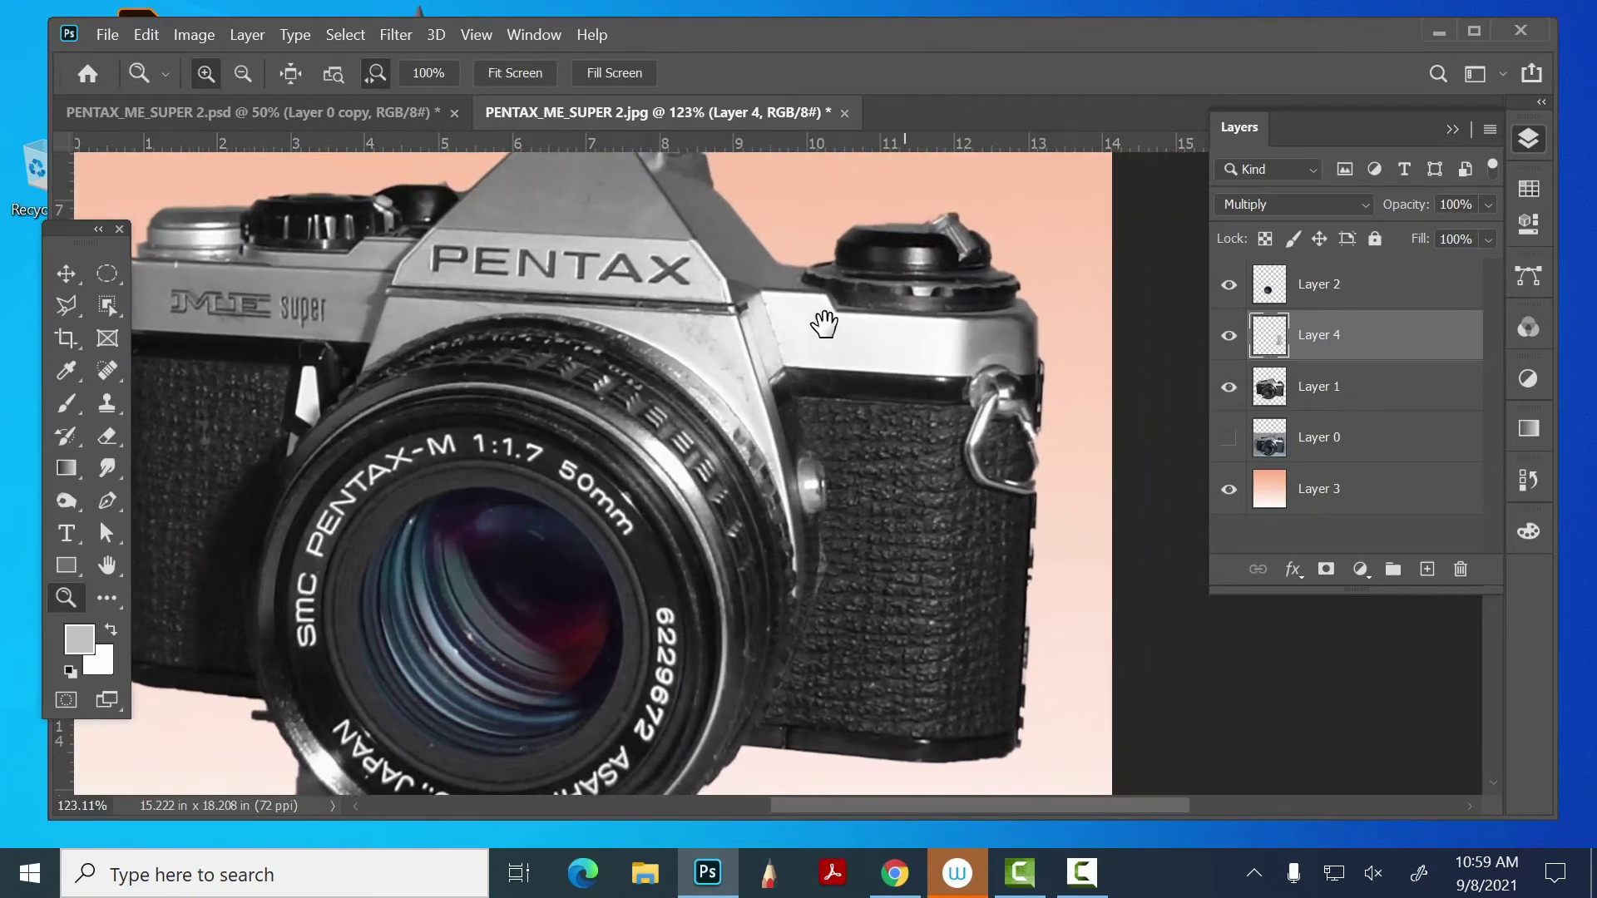
click(73, 309)
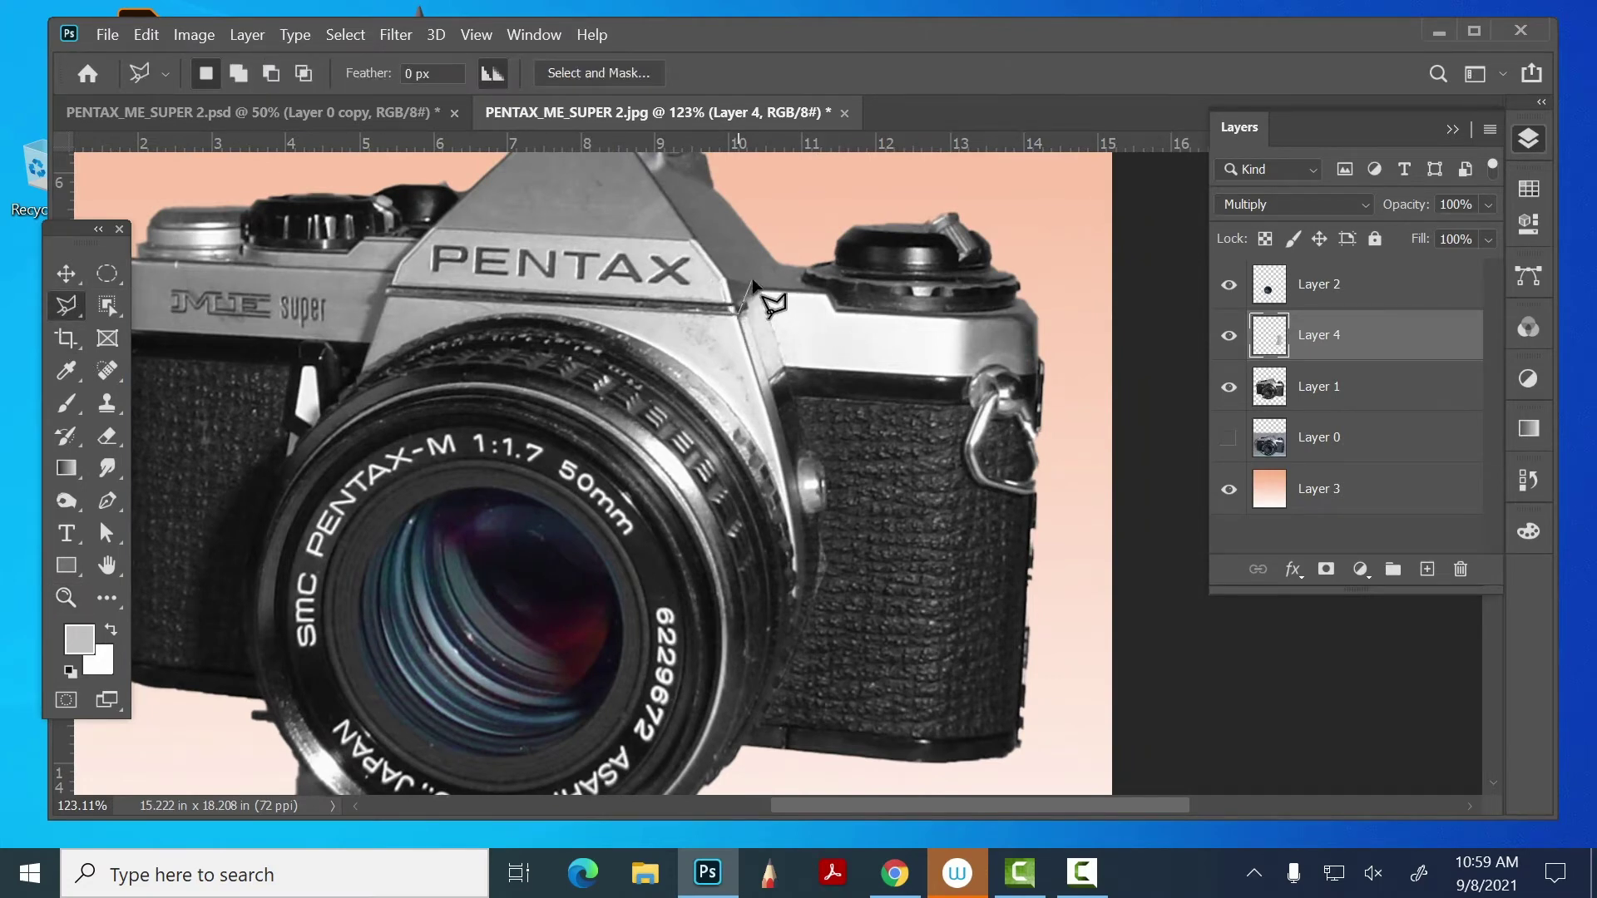
click(760, 294)
click(823, 294)
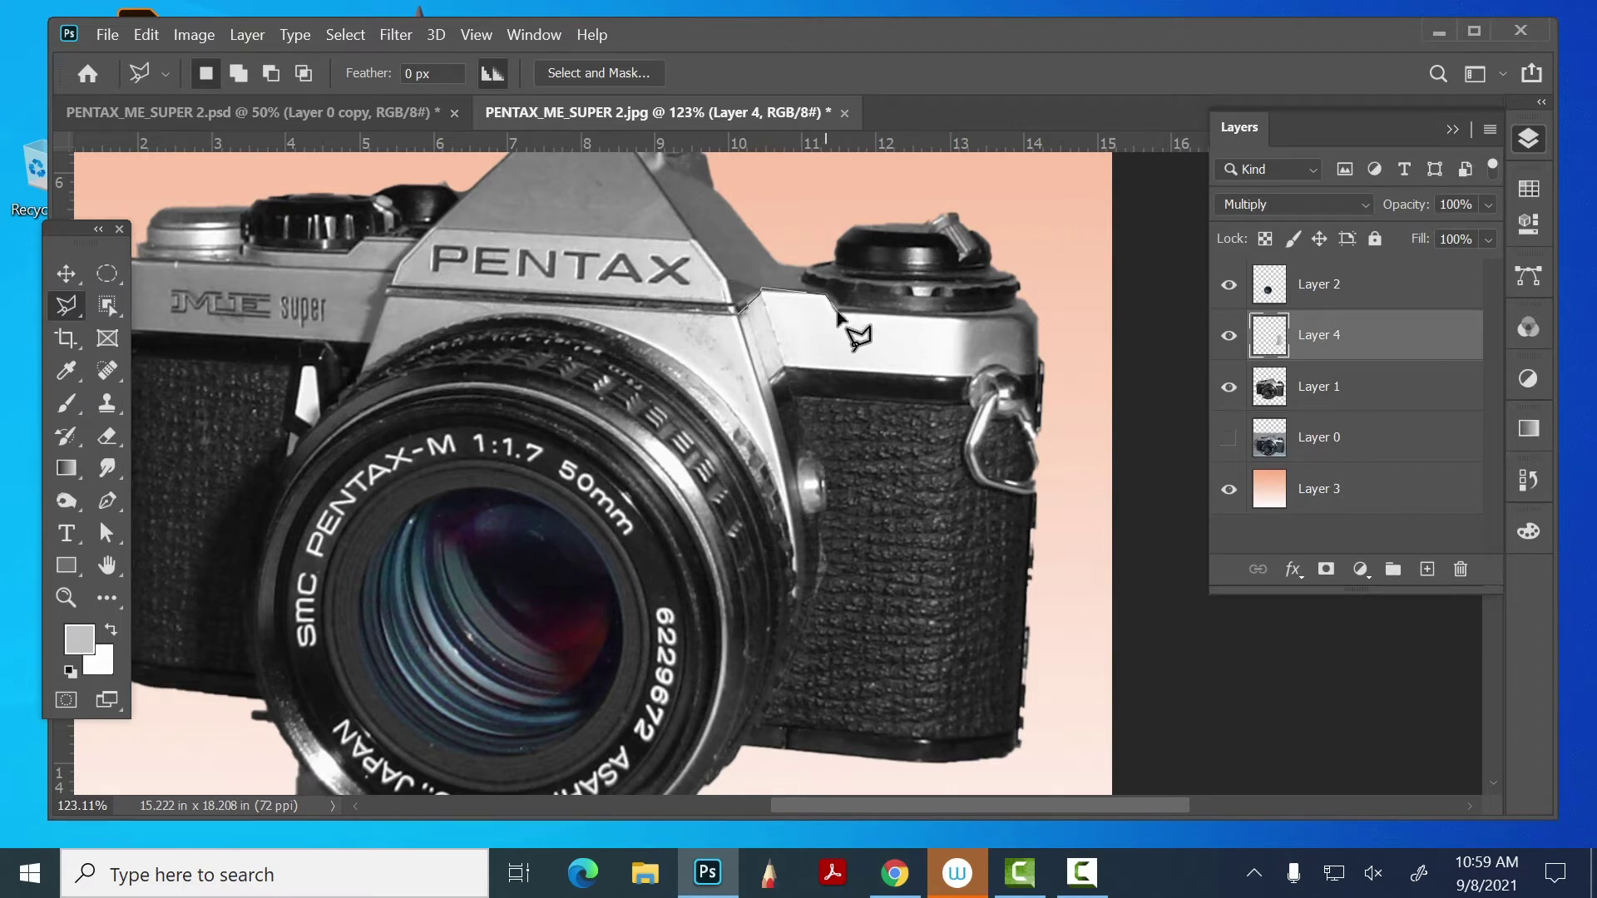
click(836, 310)
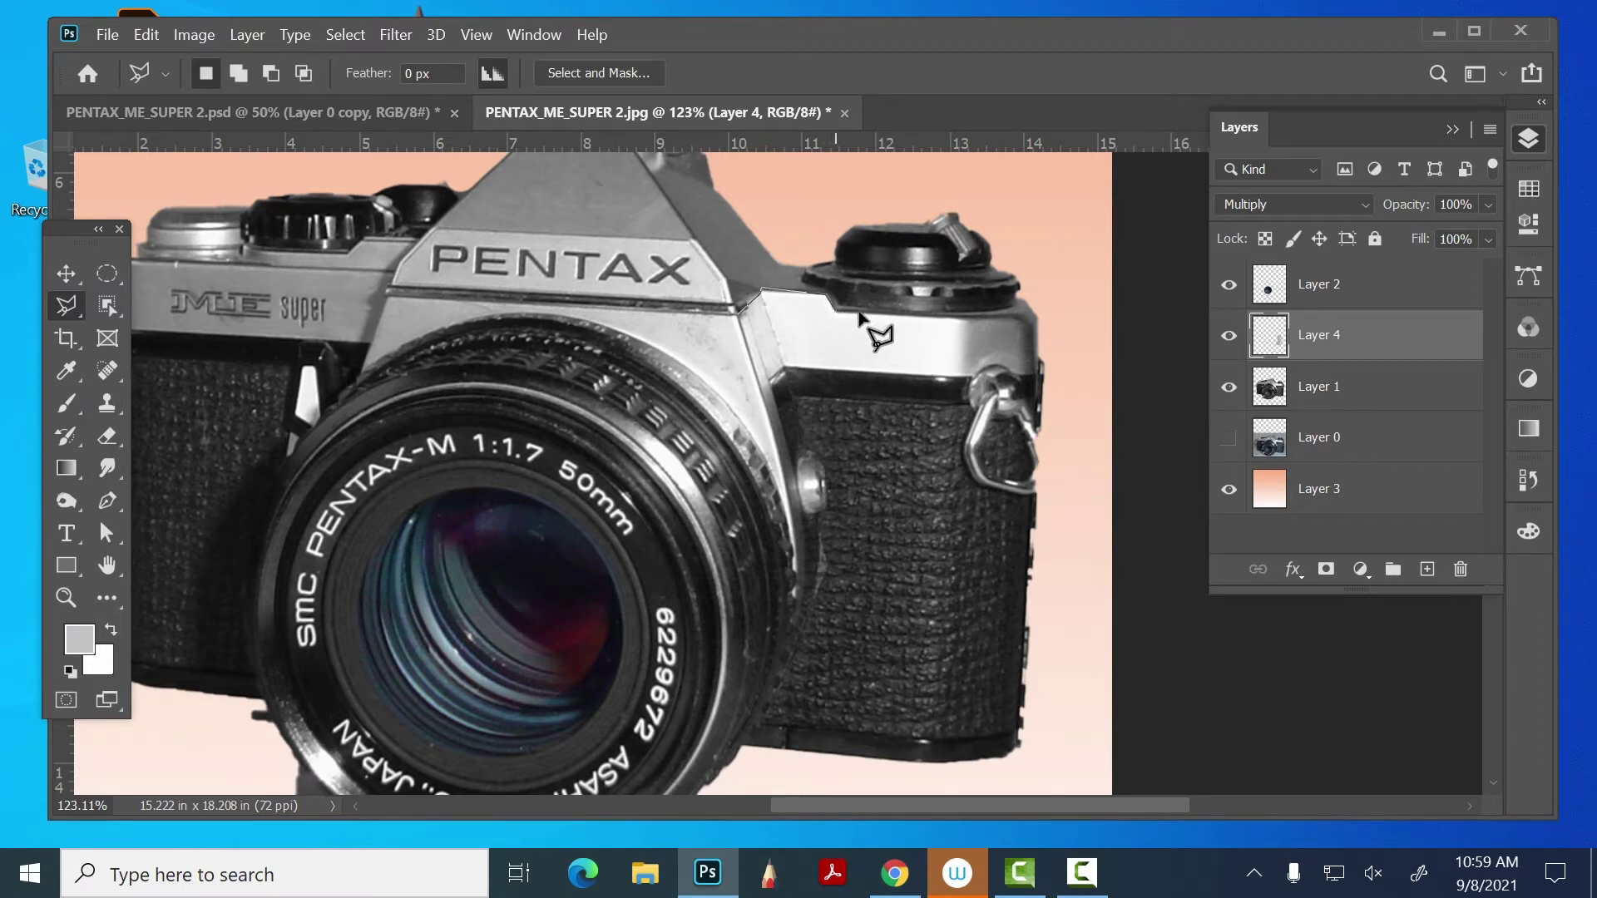
click(969, 322)
click(1029, 322)
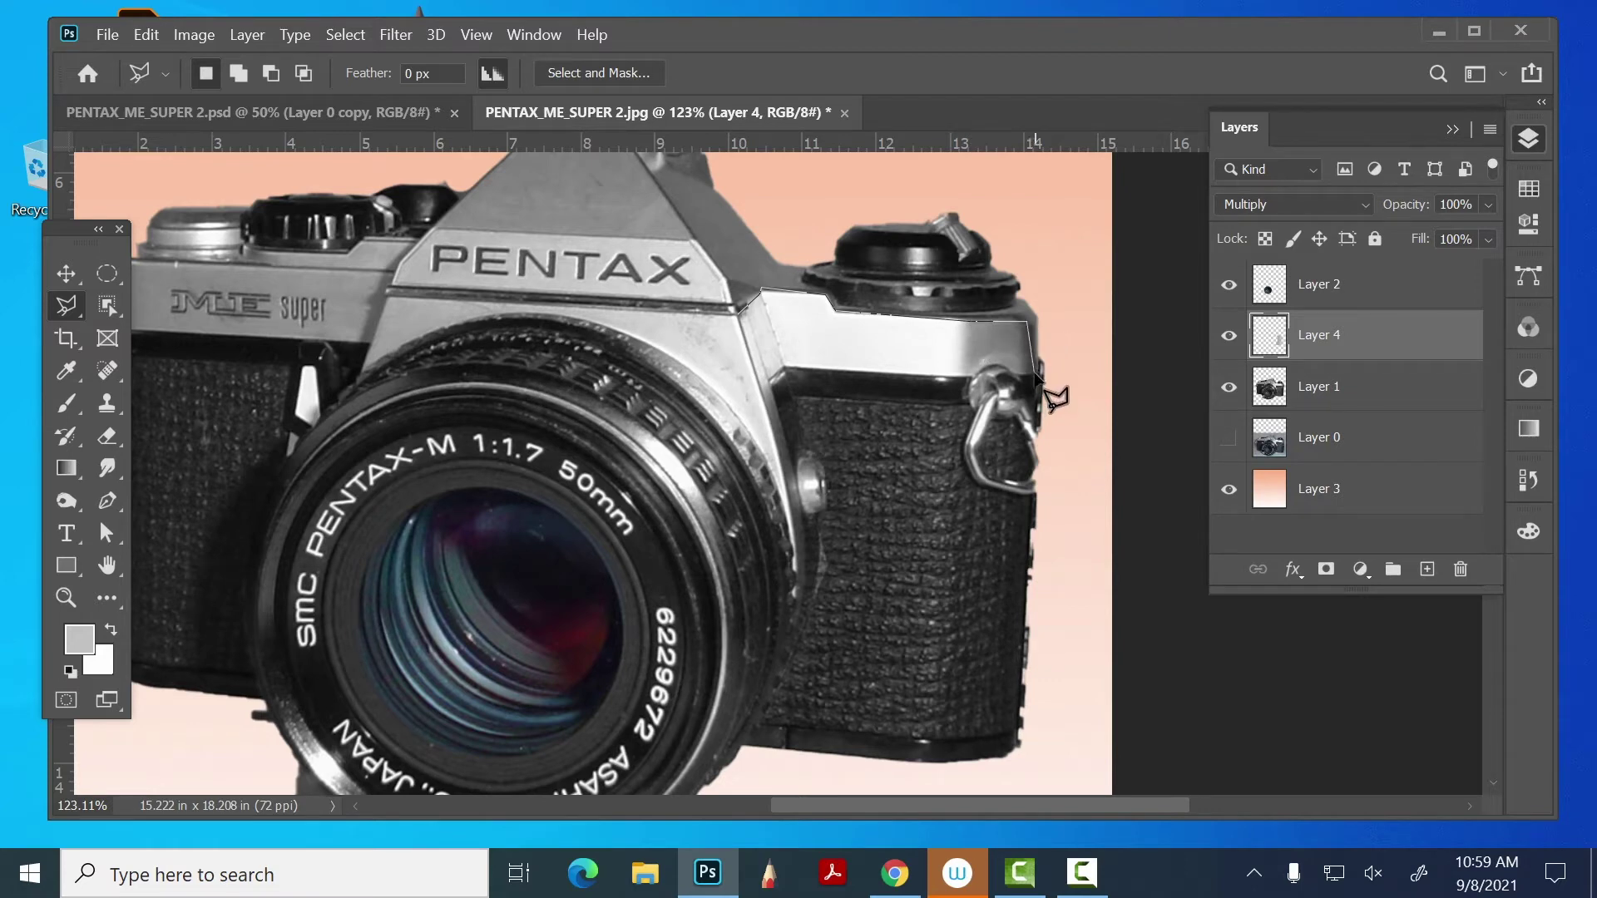
click(1033, 376)
click(1001, 363)
click(978, 370)
click(773, 379)
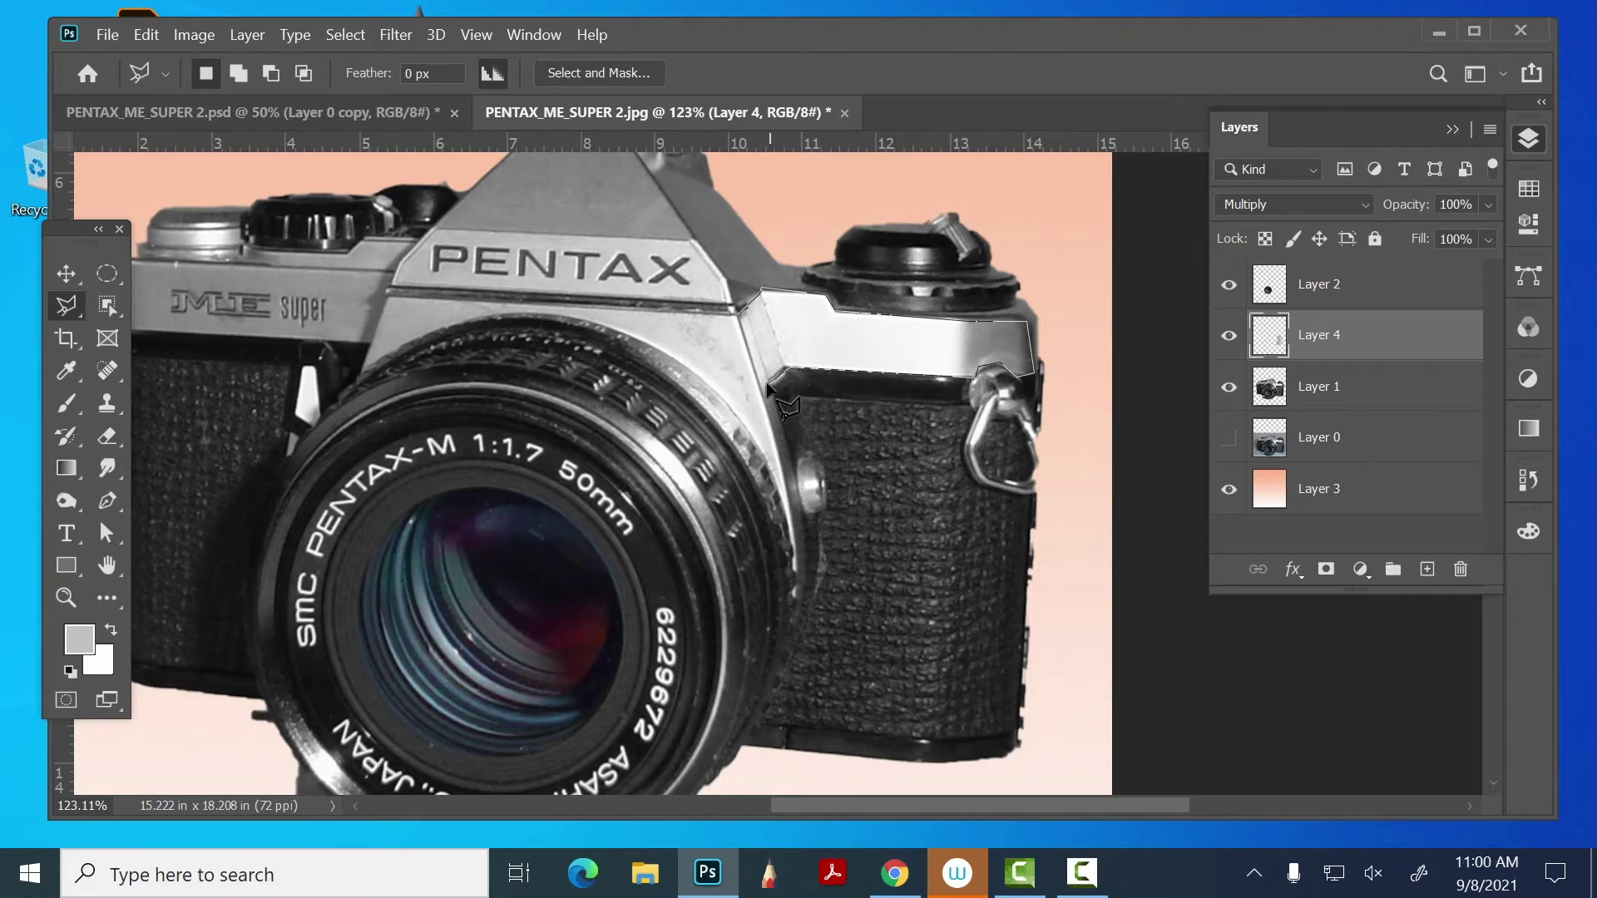
double_click(738, 315)
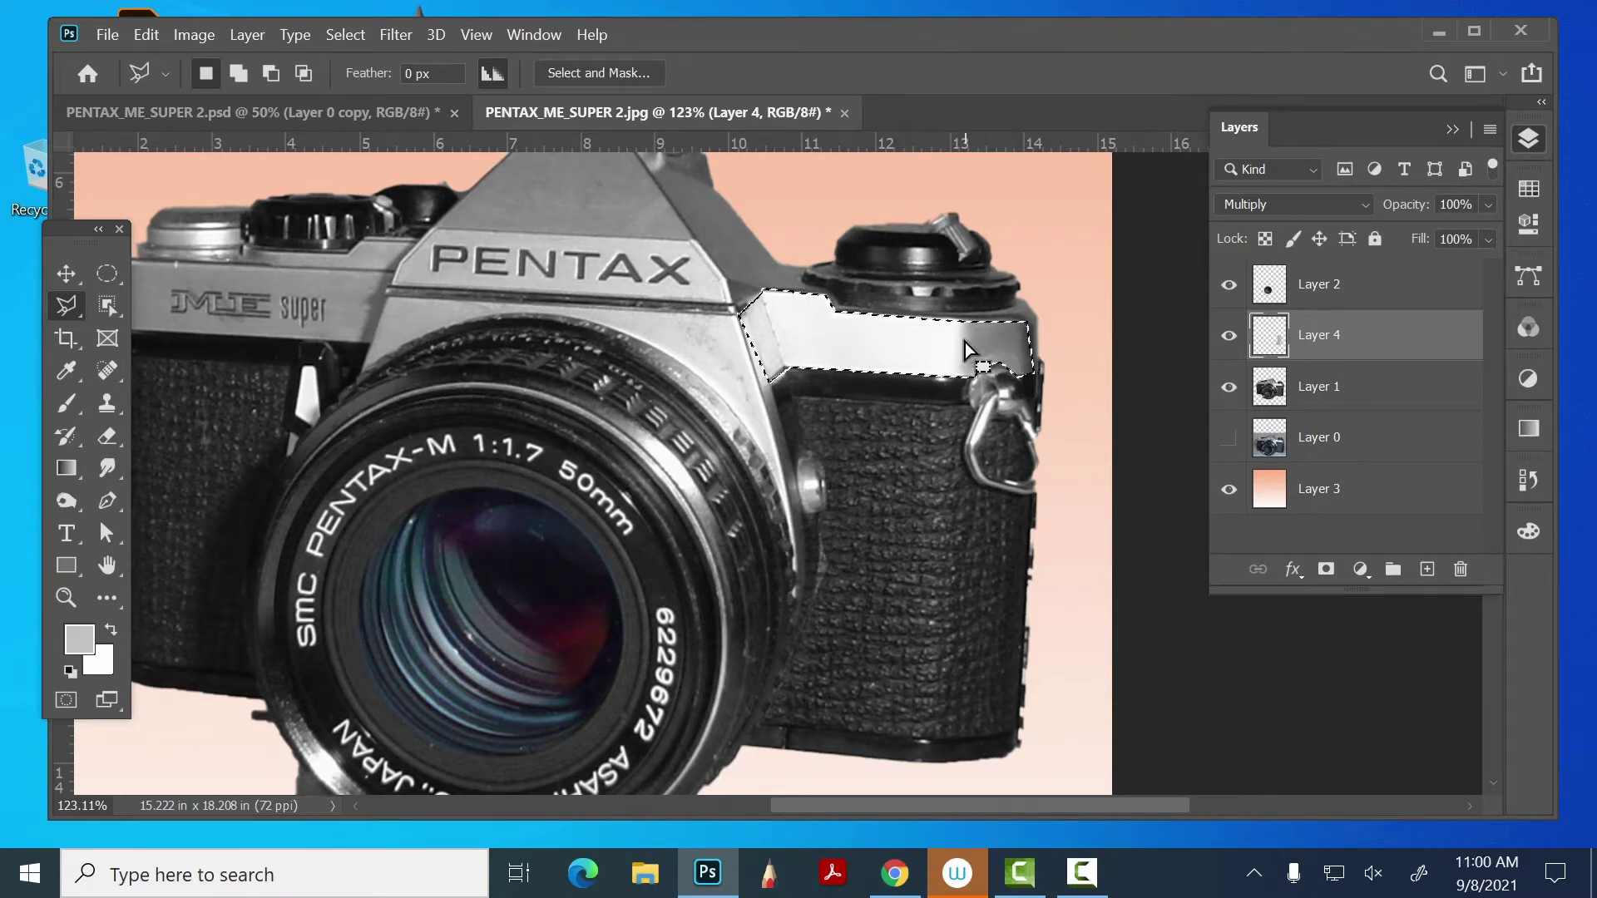
- Shade the selected metal plate with two passes of the gray-to-transparent gradient running outward from the lens side, and deselect
click(71, 463)
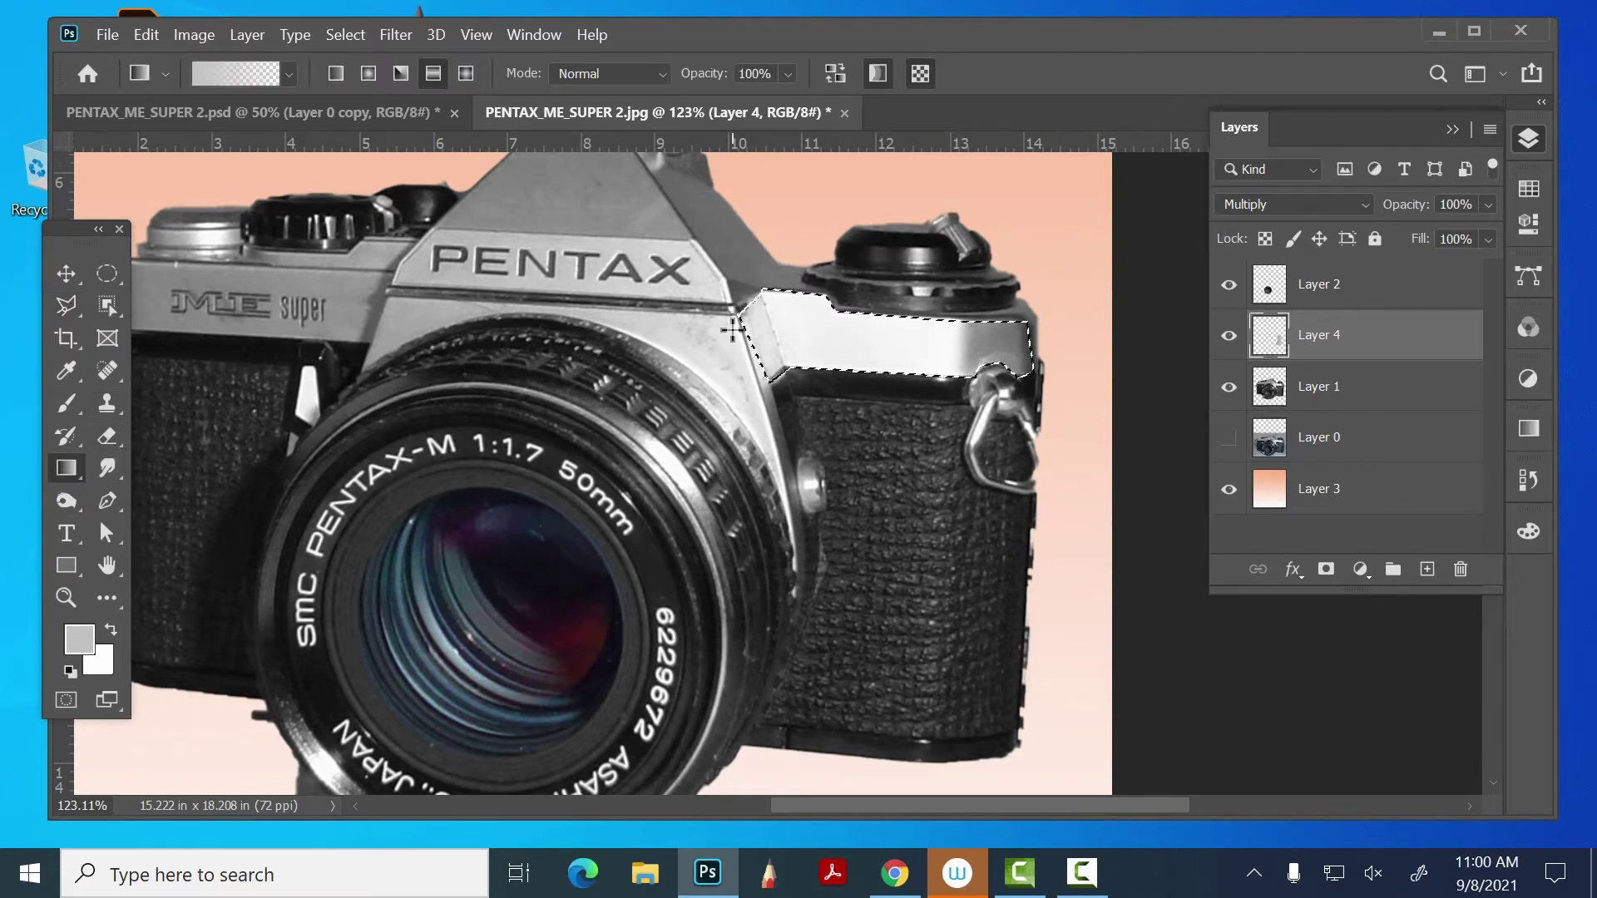
drag(733, 326, 990, 325)
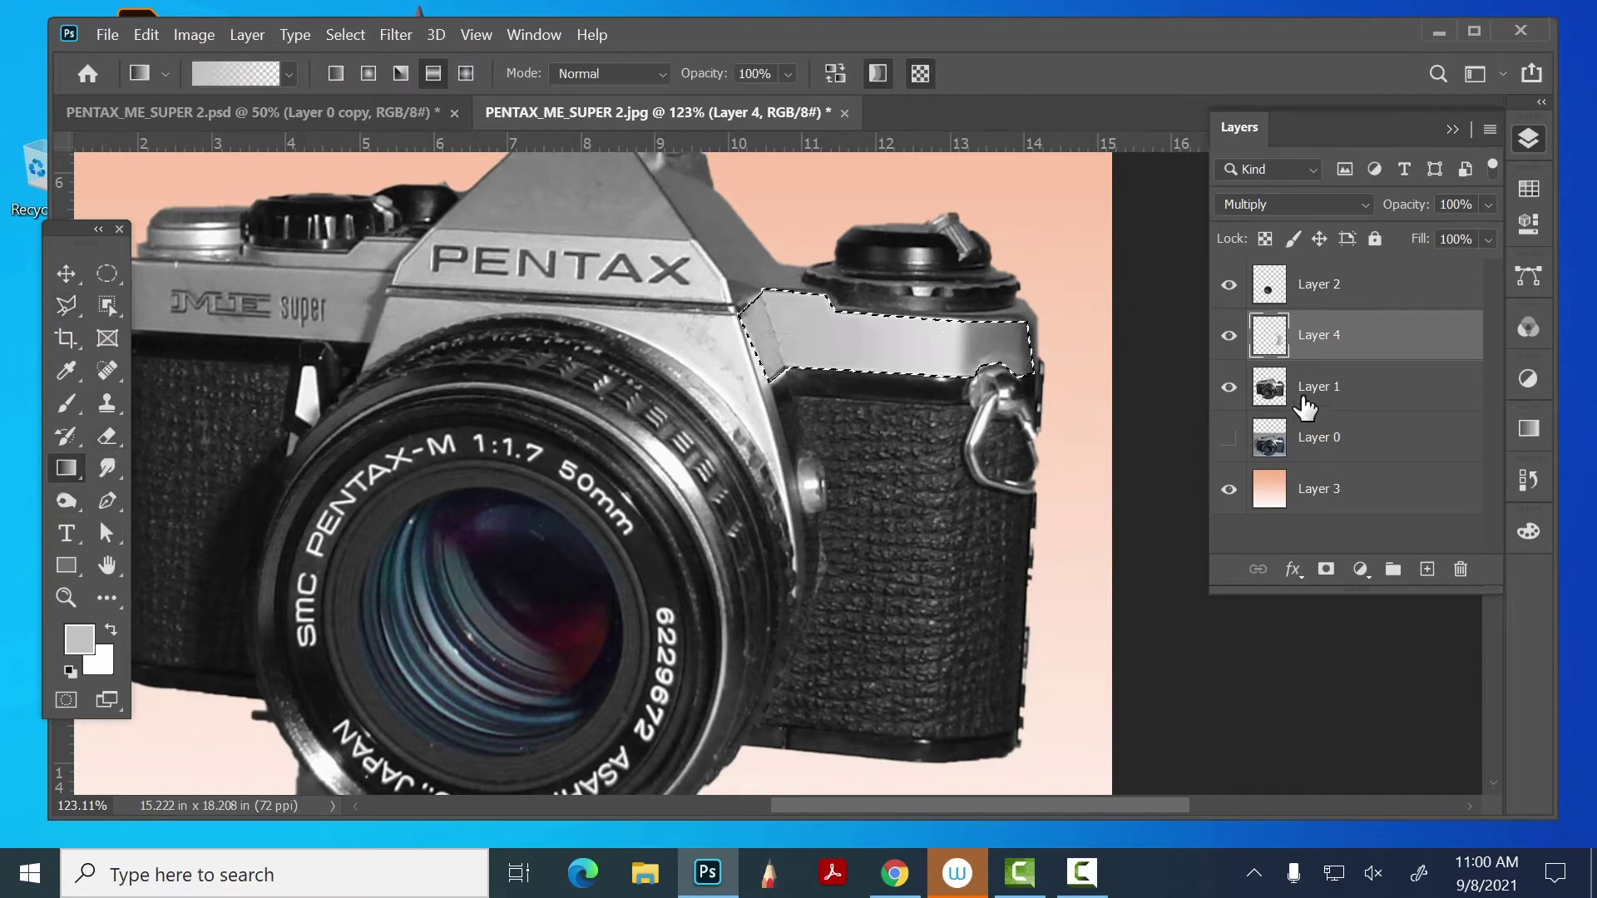
drag(759, 339, 1171, 391)
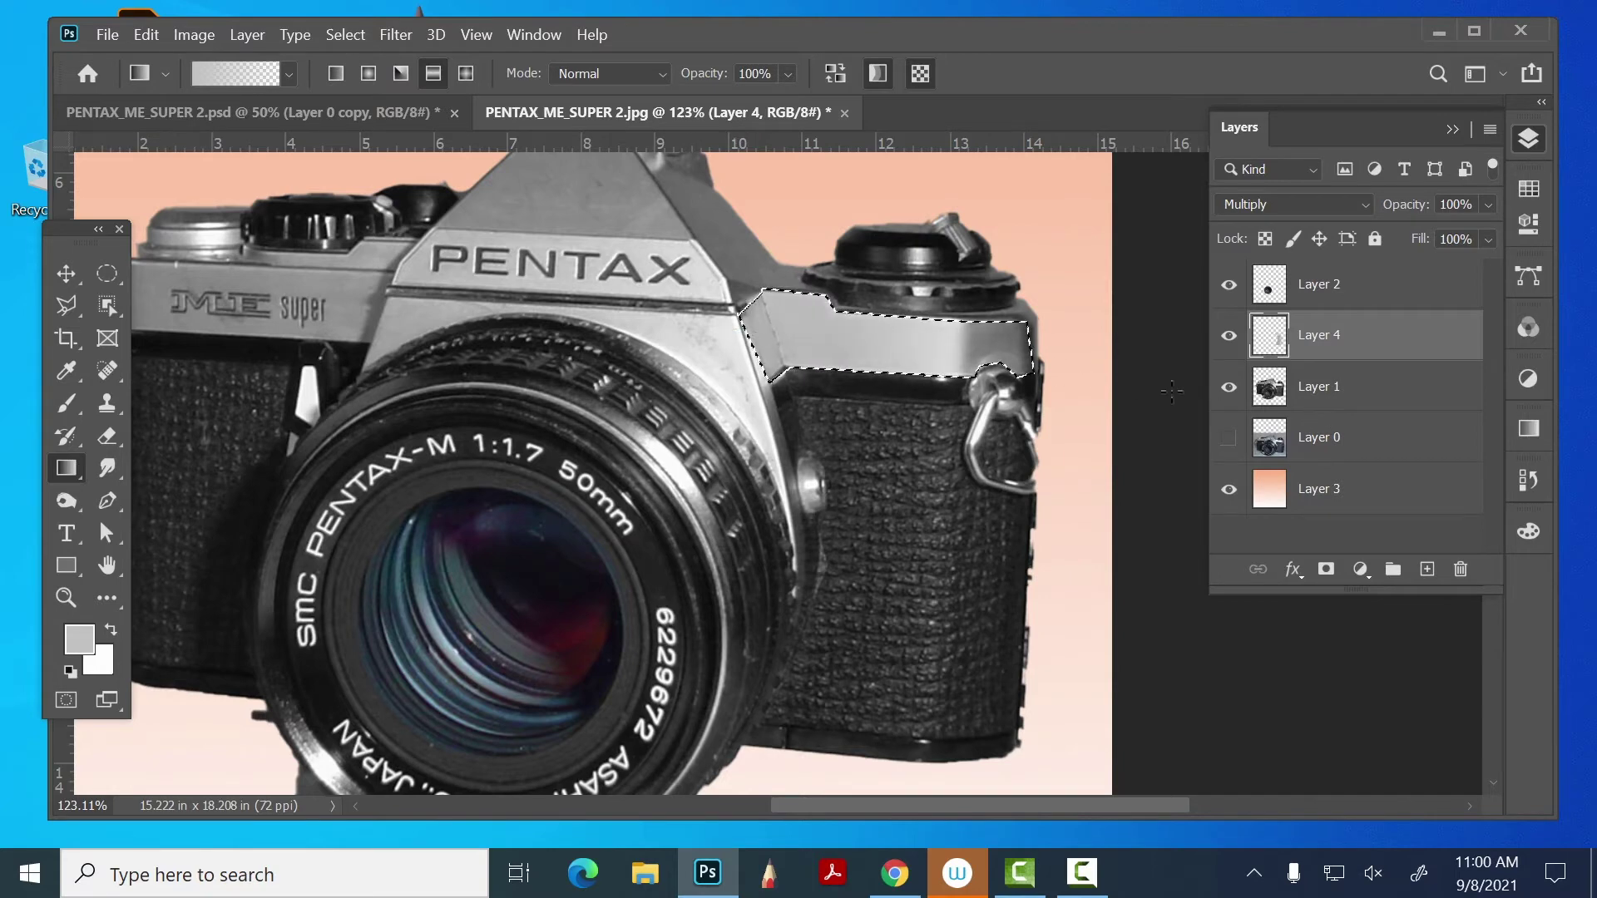
key(ctrl+d)
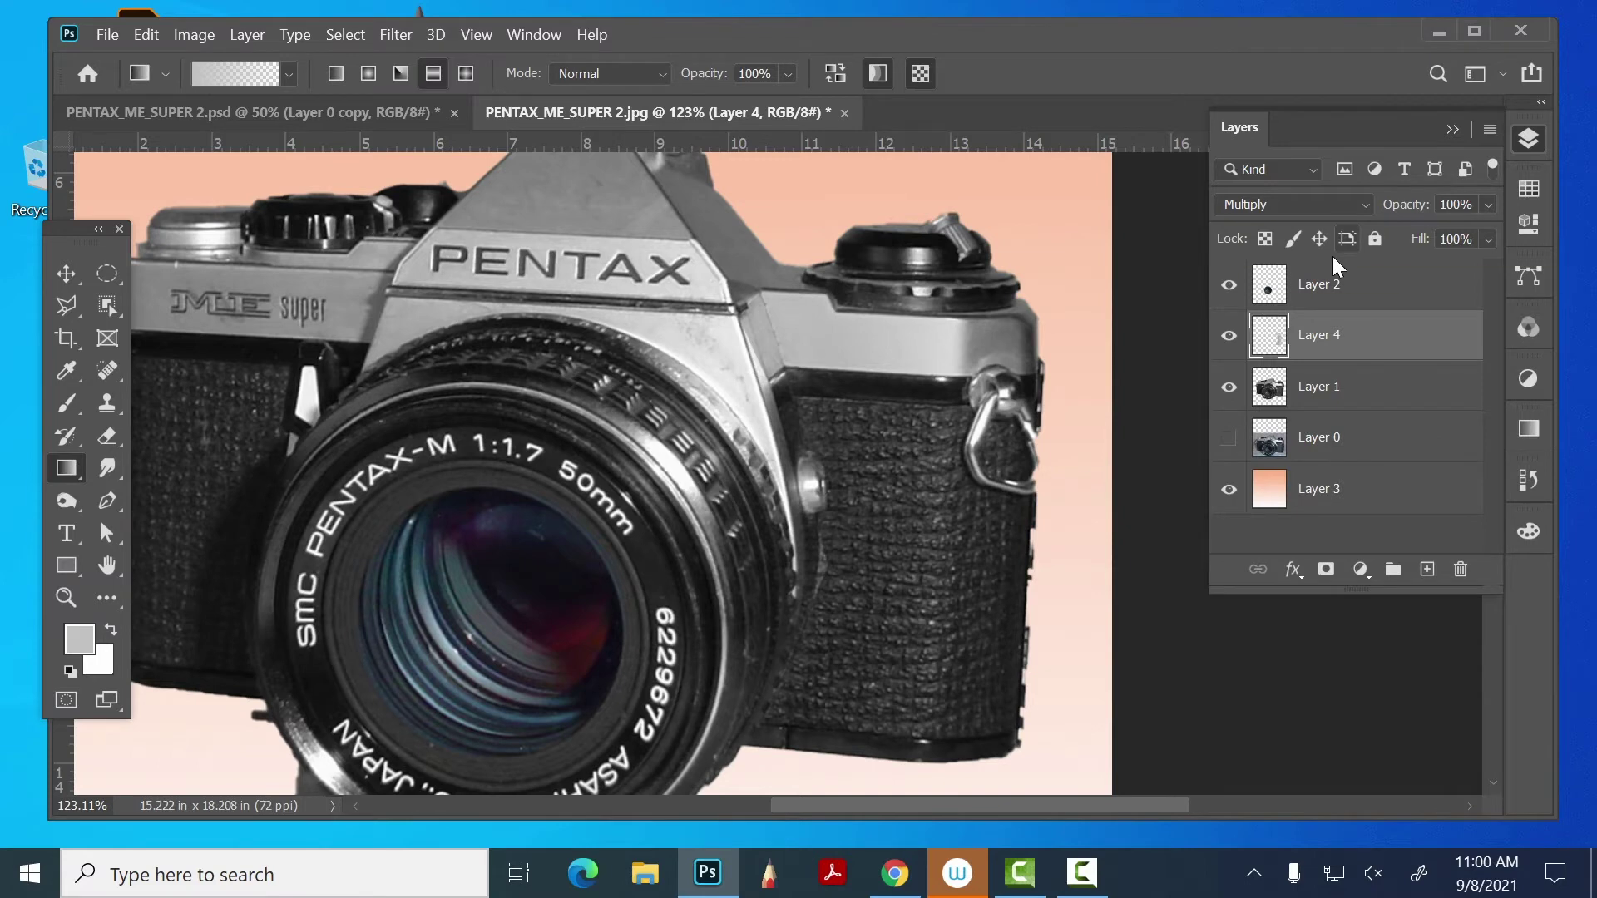
- Compare the camera with and without Layer 4's shading and preview a lower opacity, leaving it at 100%
key(ctrl+minus)
key(ctrl+minus)
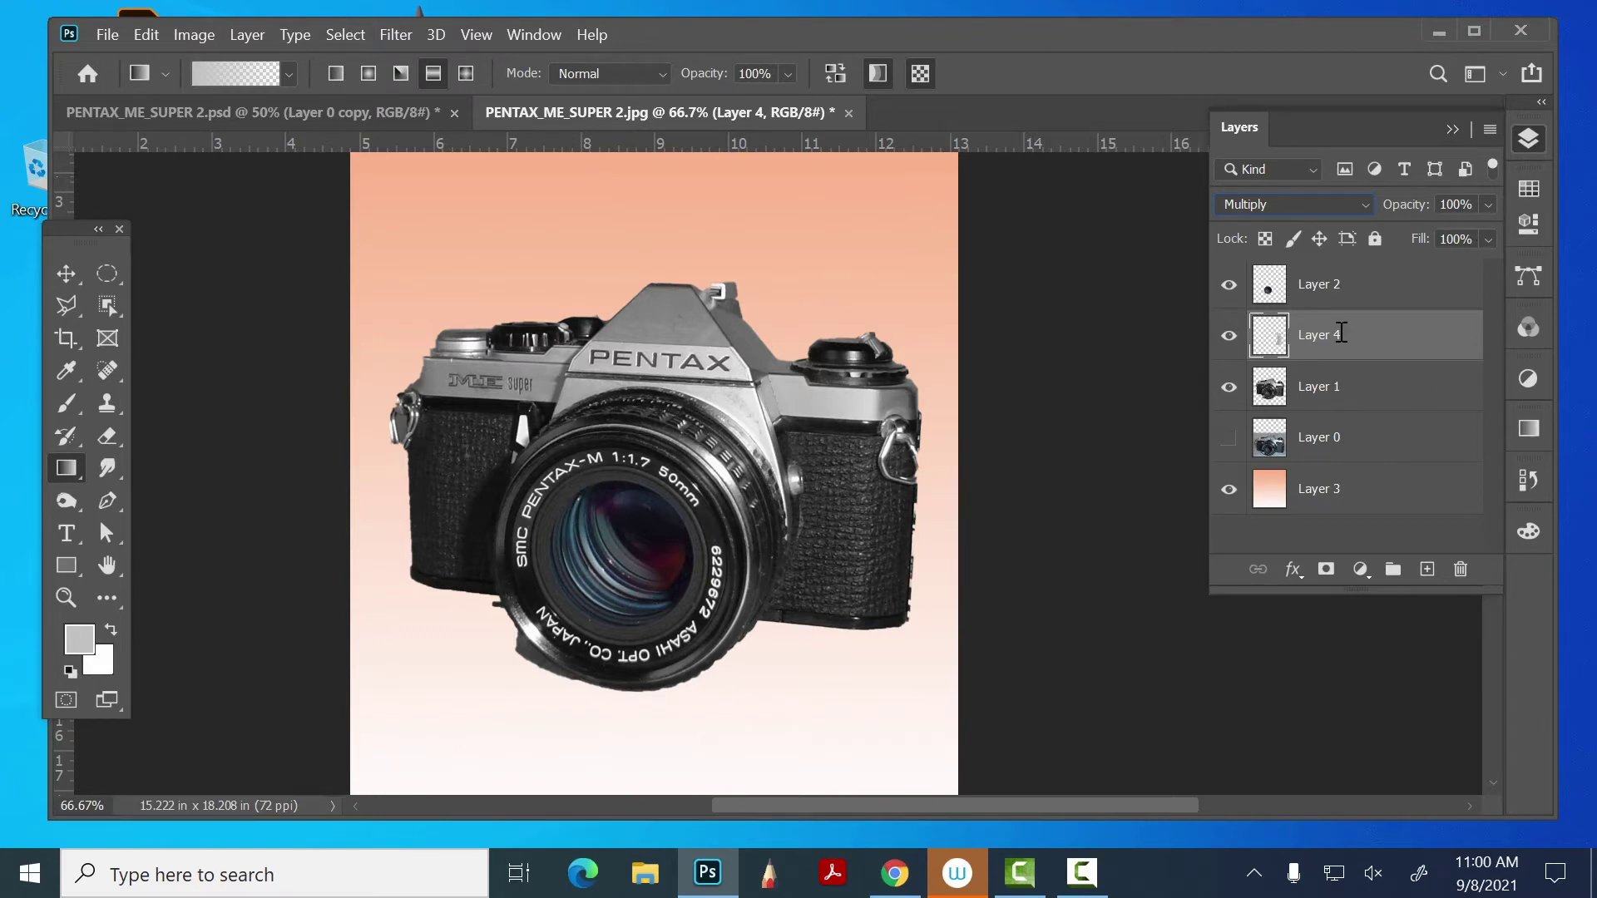
click(1229, 336)
click(1229, 336)
click(1488, 205)
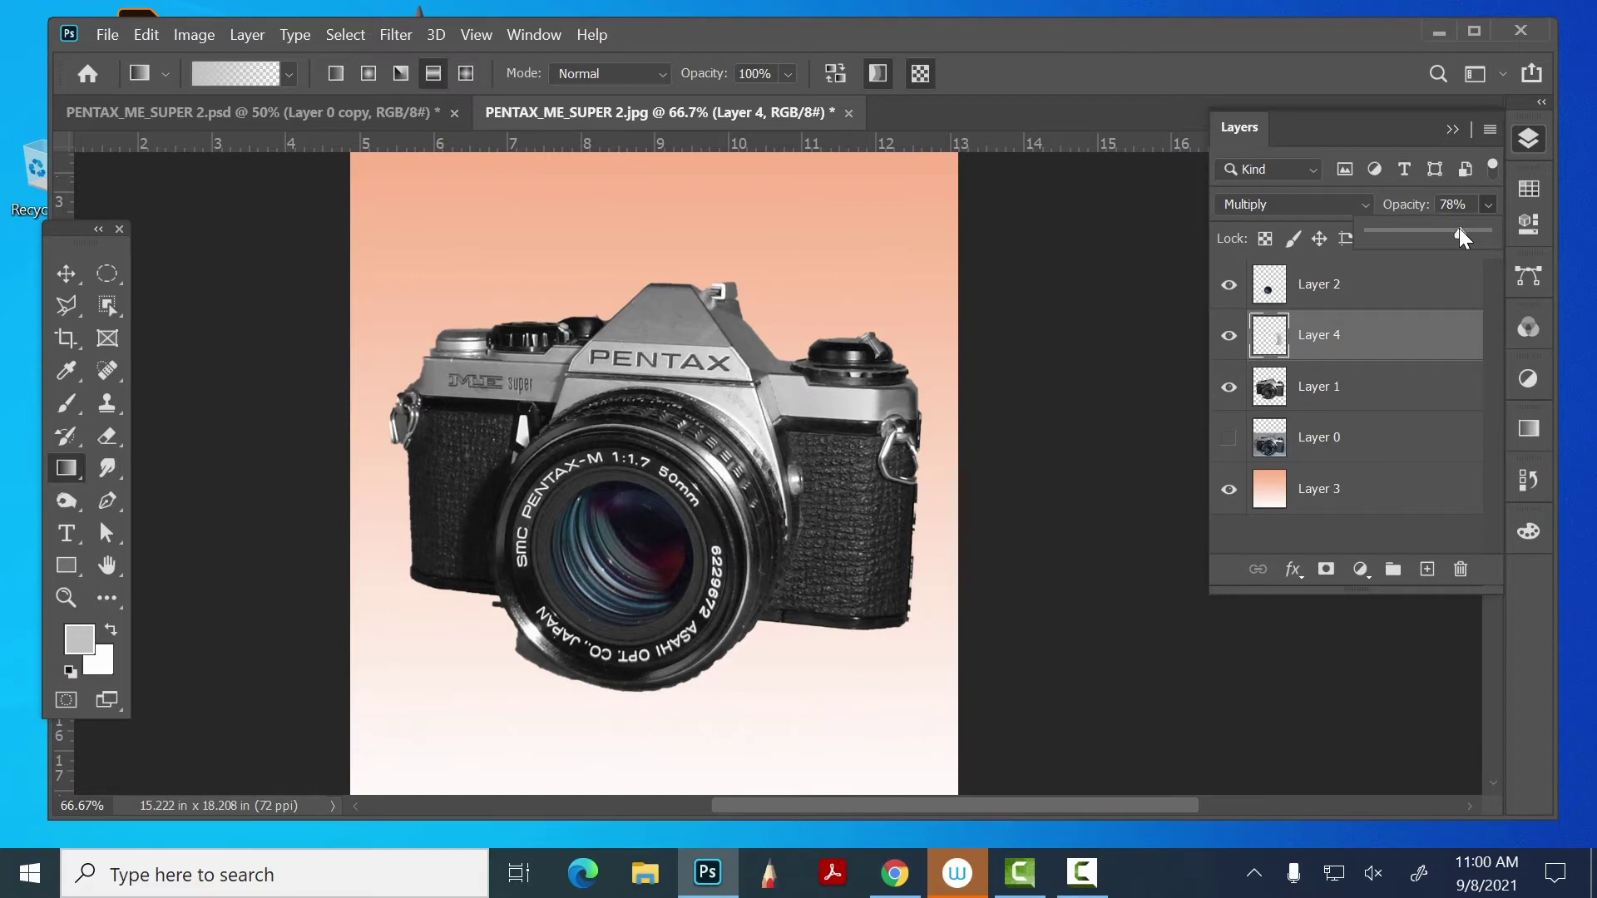
drag(1484, 228, 1493, 230)
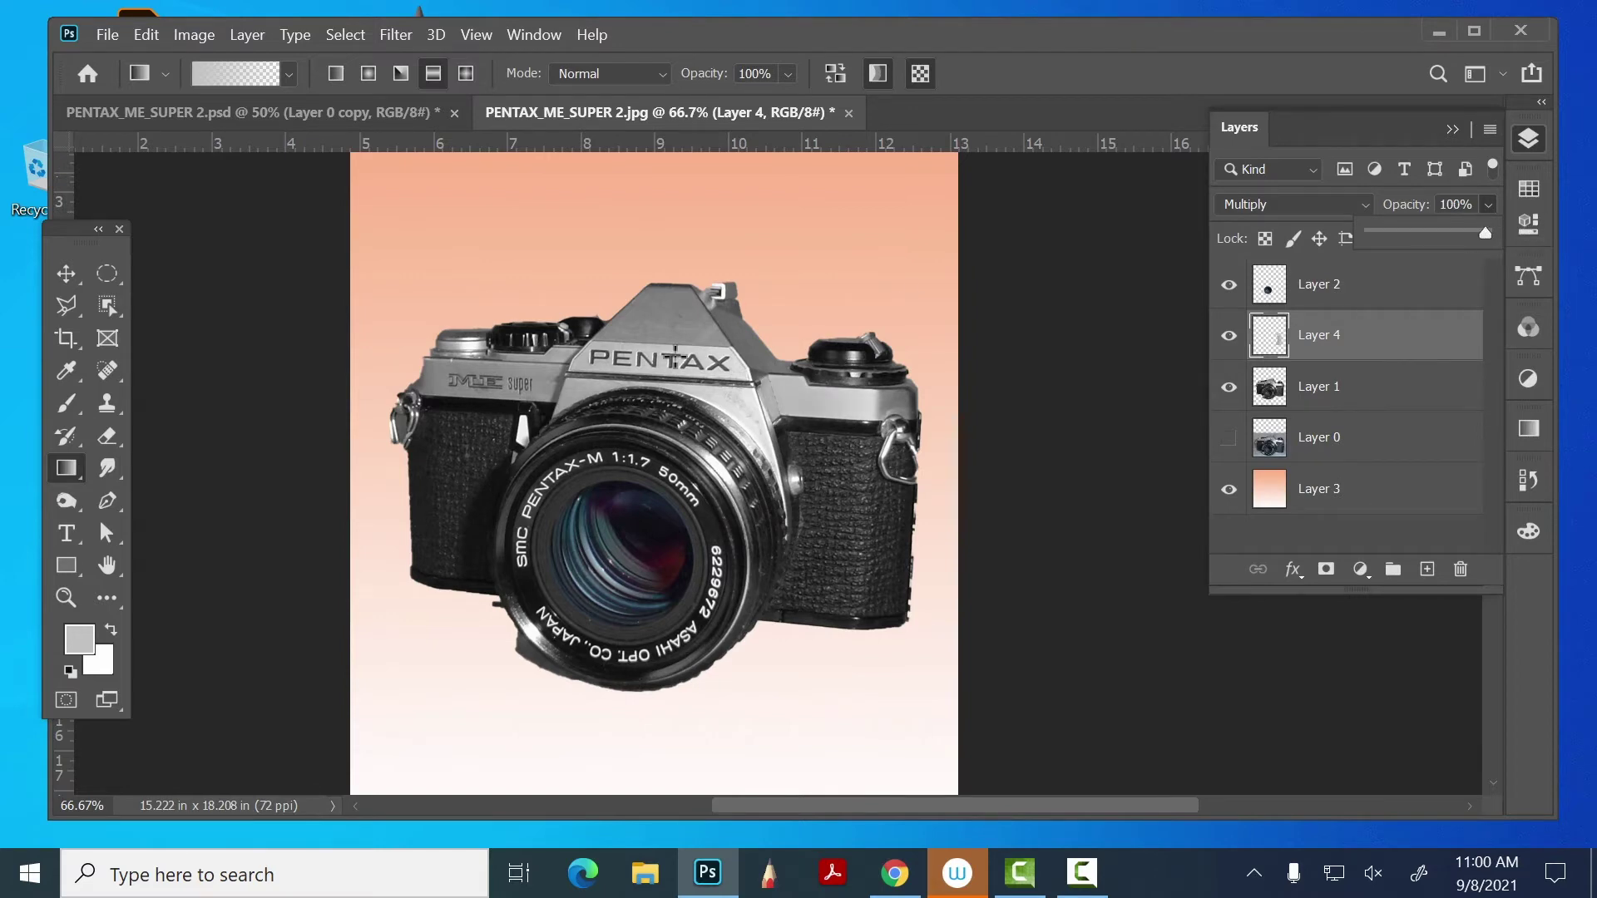
- Outline the shading over the metal top plate, from the prism past the camera's right edge, with the Polygonal Lasso
click(66, 306)
click(714, 350)
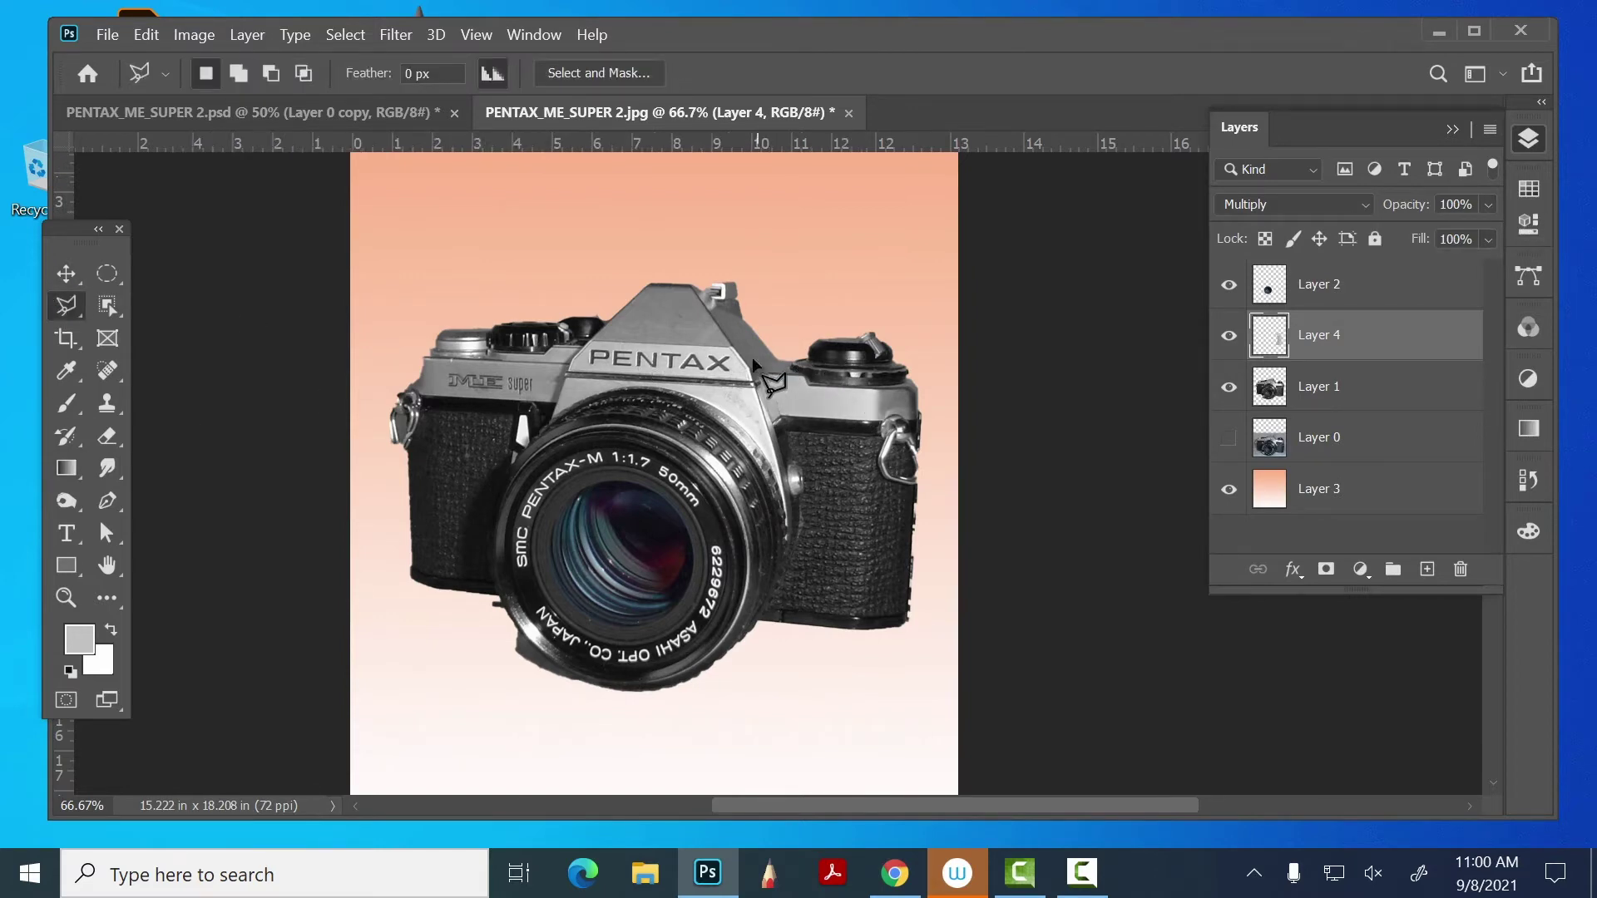
click(969, 366)
click(952, 431)
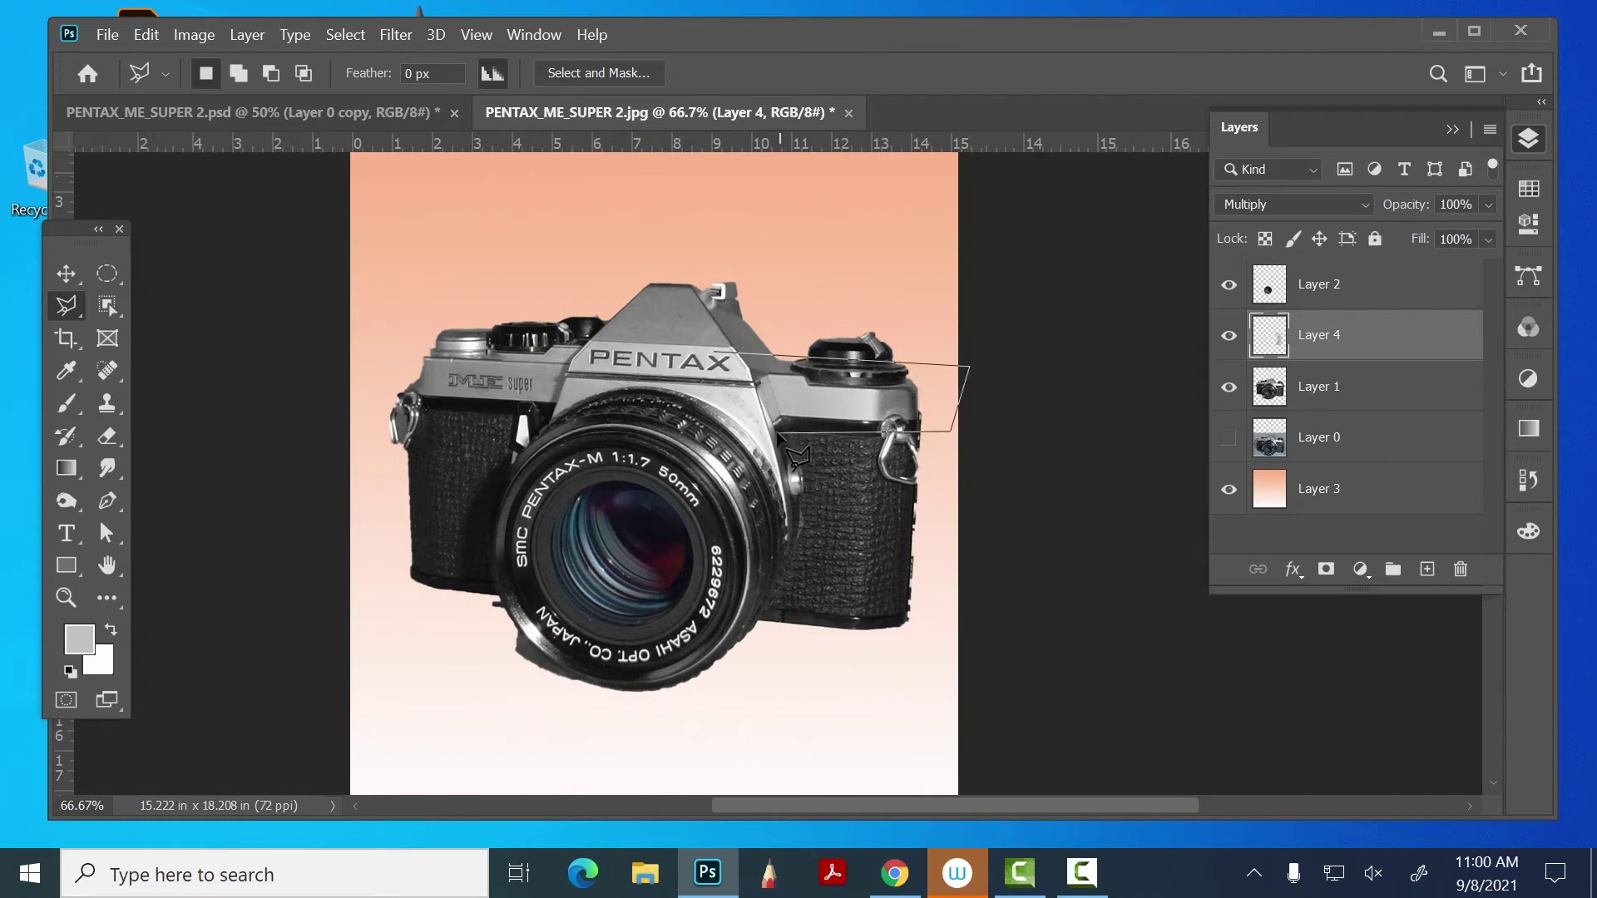
click(773, 427)
click(717, 352)
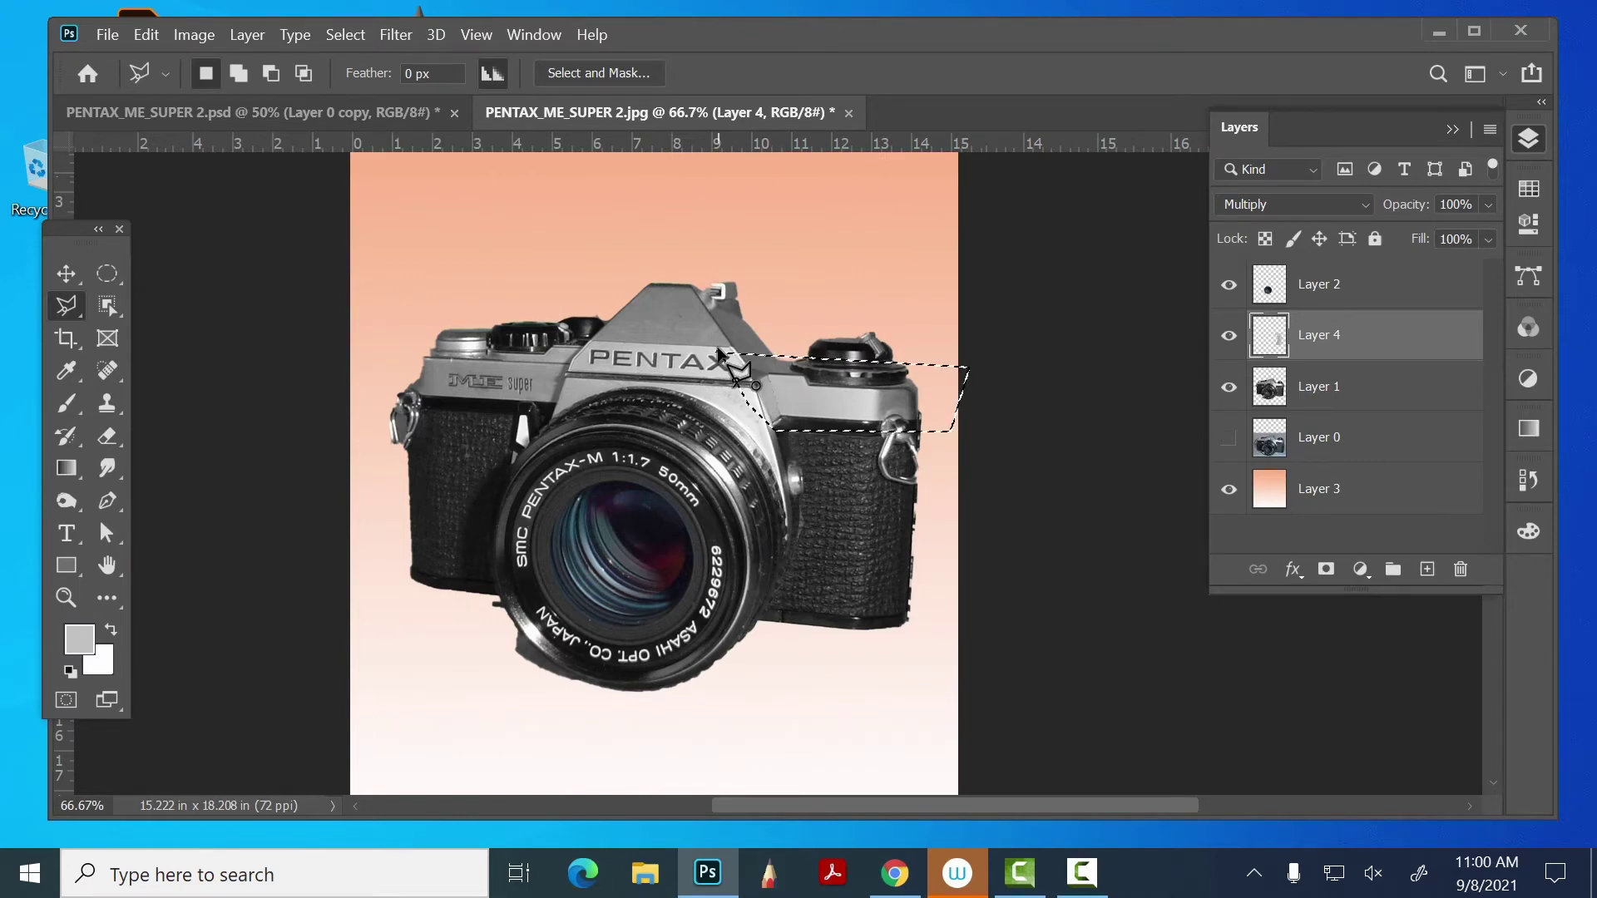
- Cut the selected plate shading from Layer 4, paste it as a new layer, and align it over the metal top plate
click(718, 350)
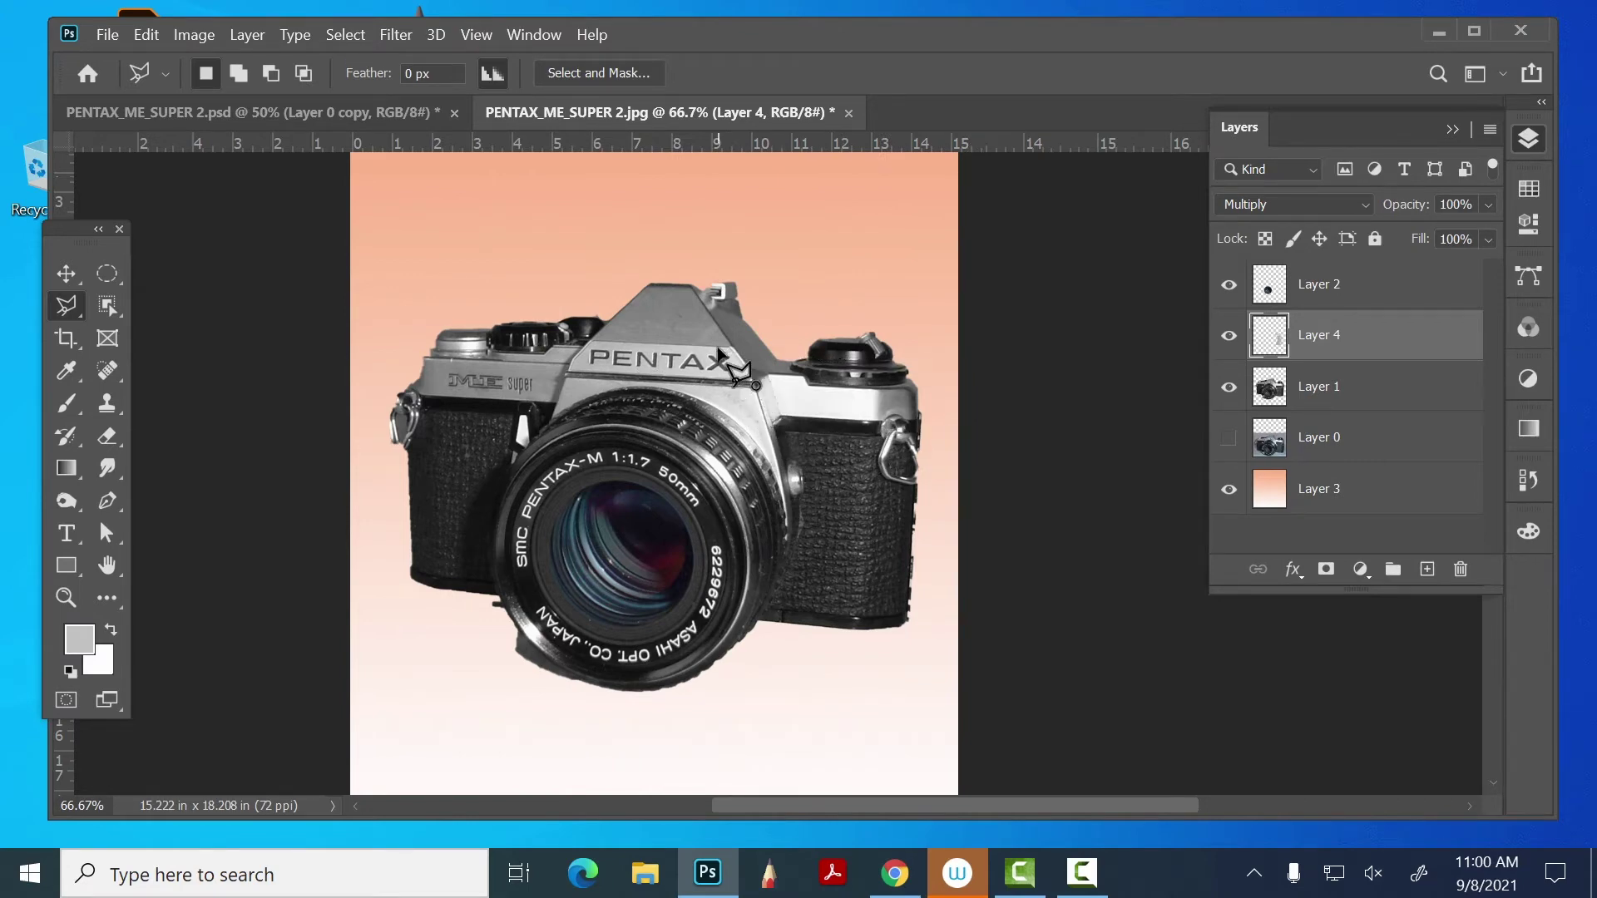
key(ctrl+v)
click(67, 274)
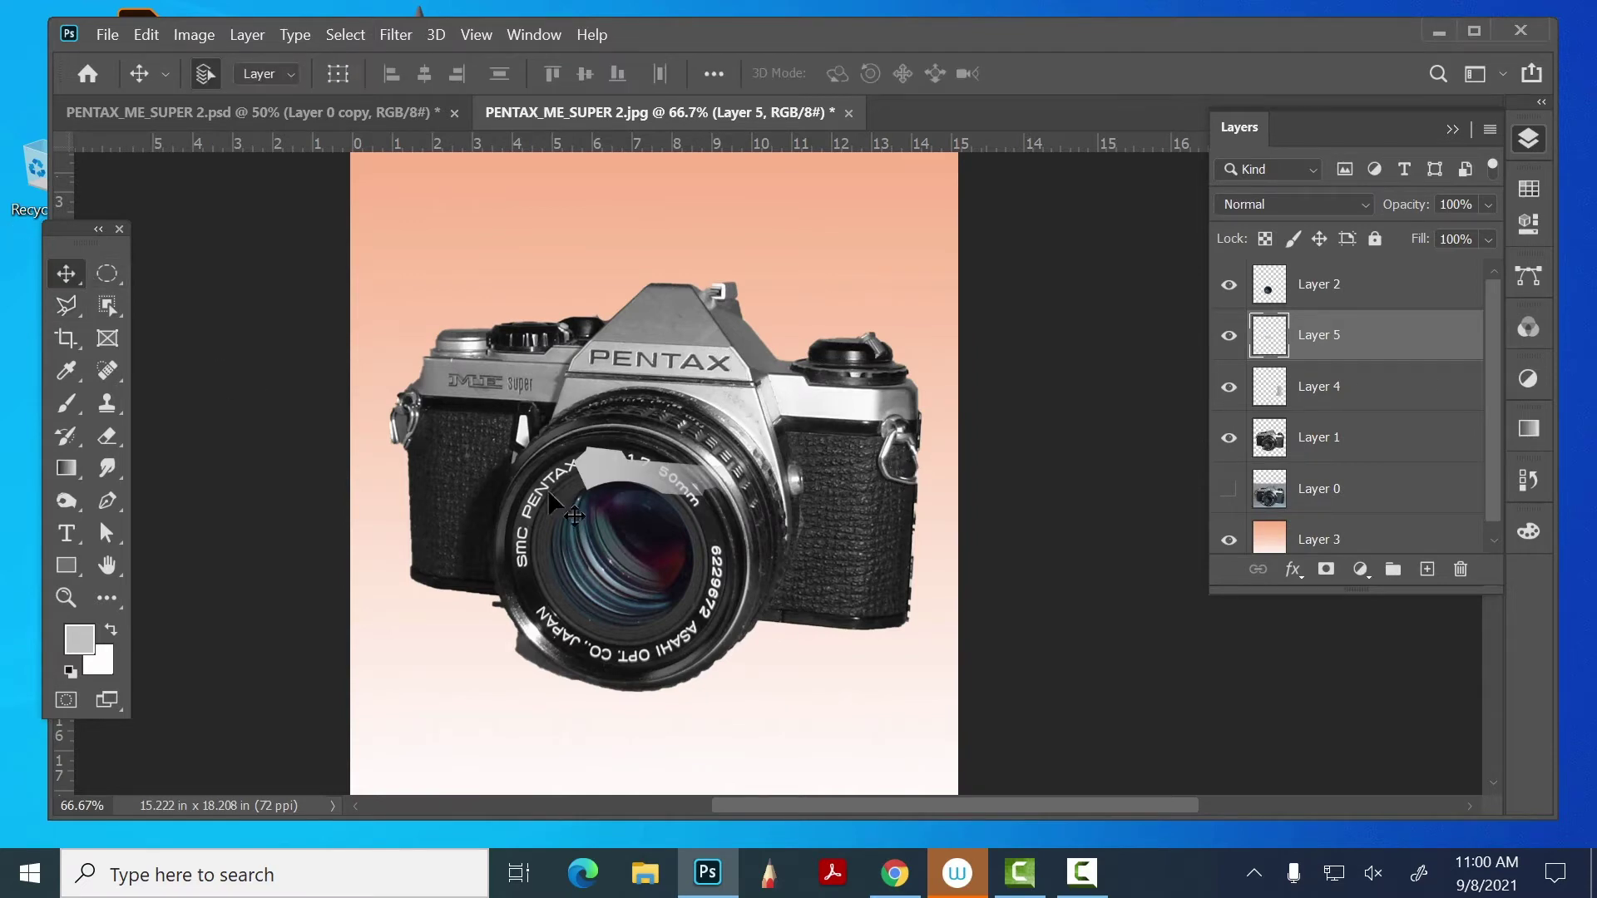
drag(548, 491, 791, 394)
key(Up)
key(Up)
key(Up)
key(Up)
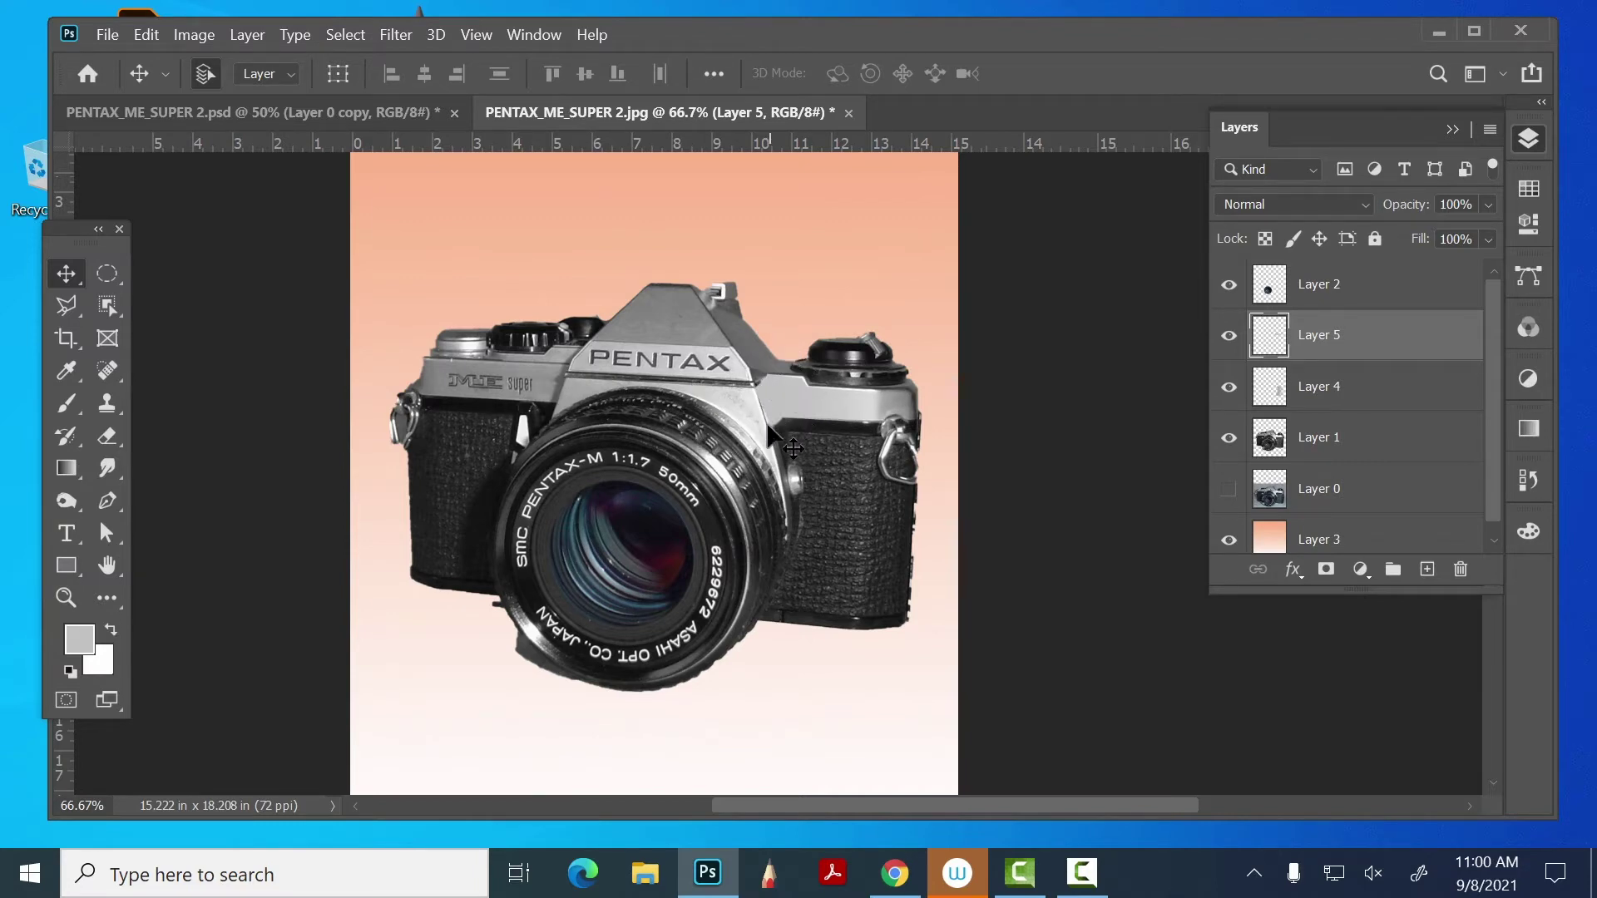
- Set the pasted plate shading on Layer 5 to Multiply blending at 80% opacity
click(1327, 215)
click(1324, 301)
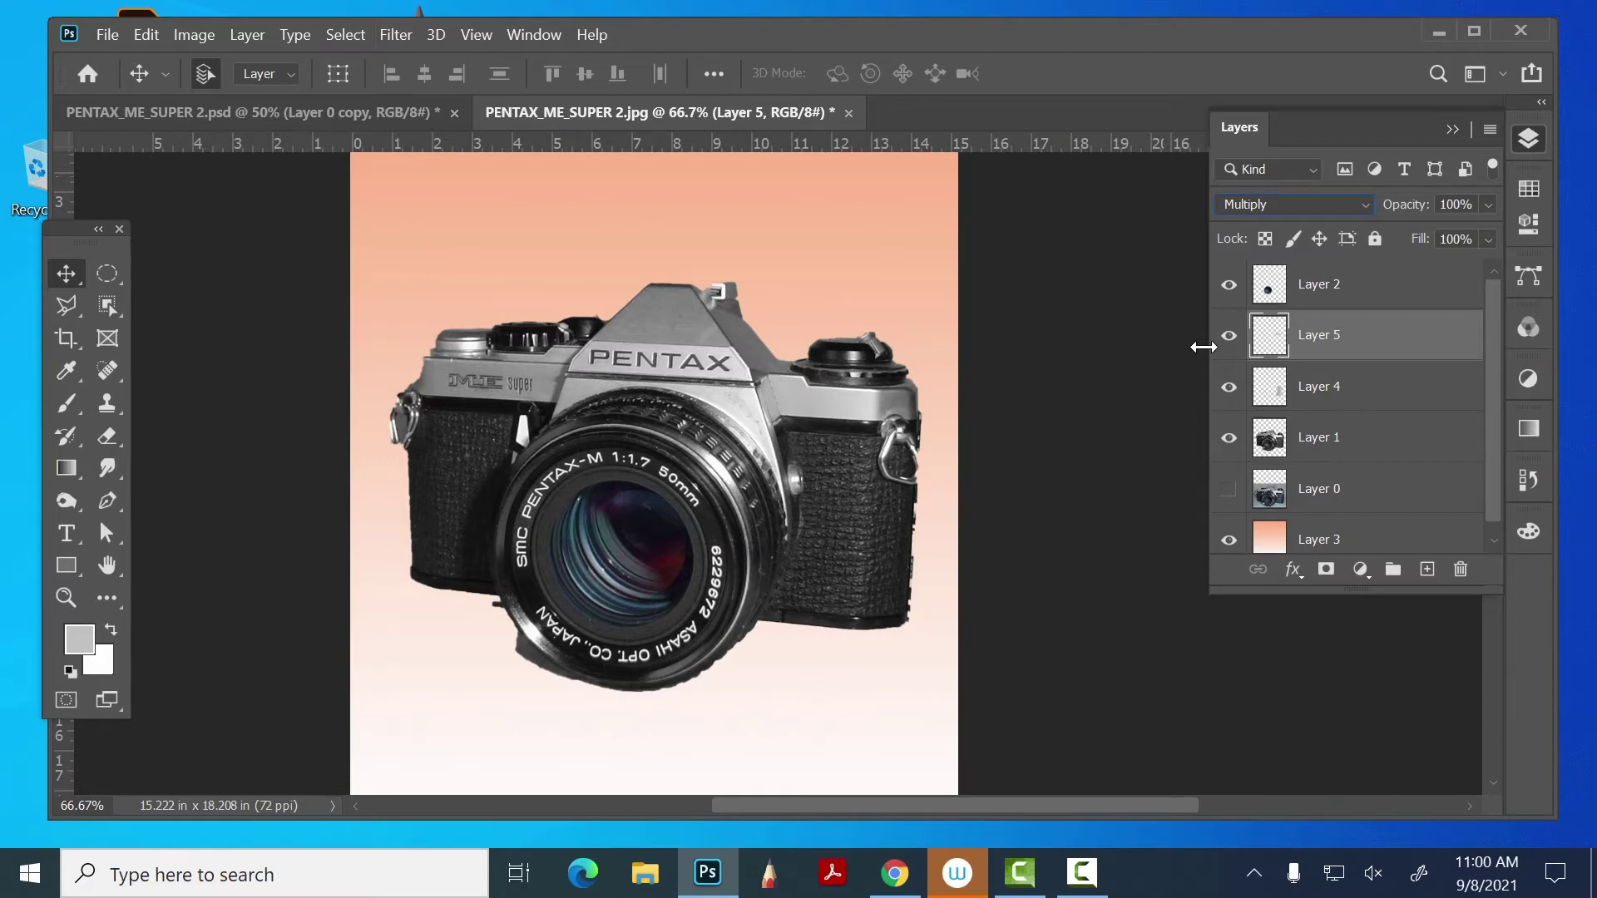
click(1486, 204)
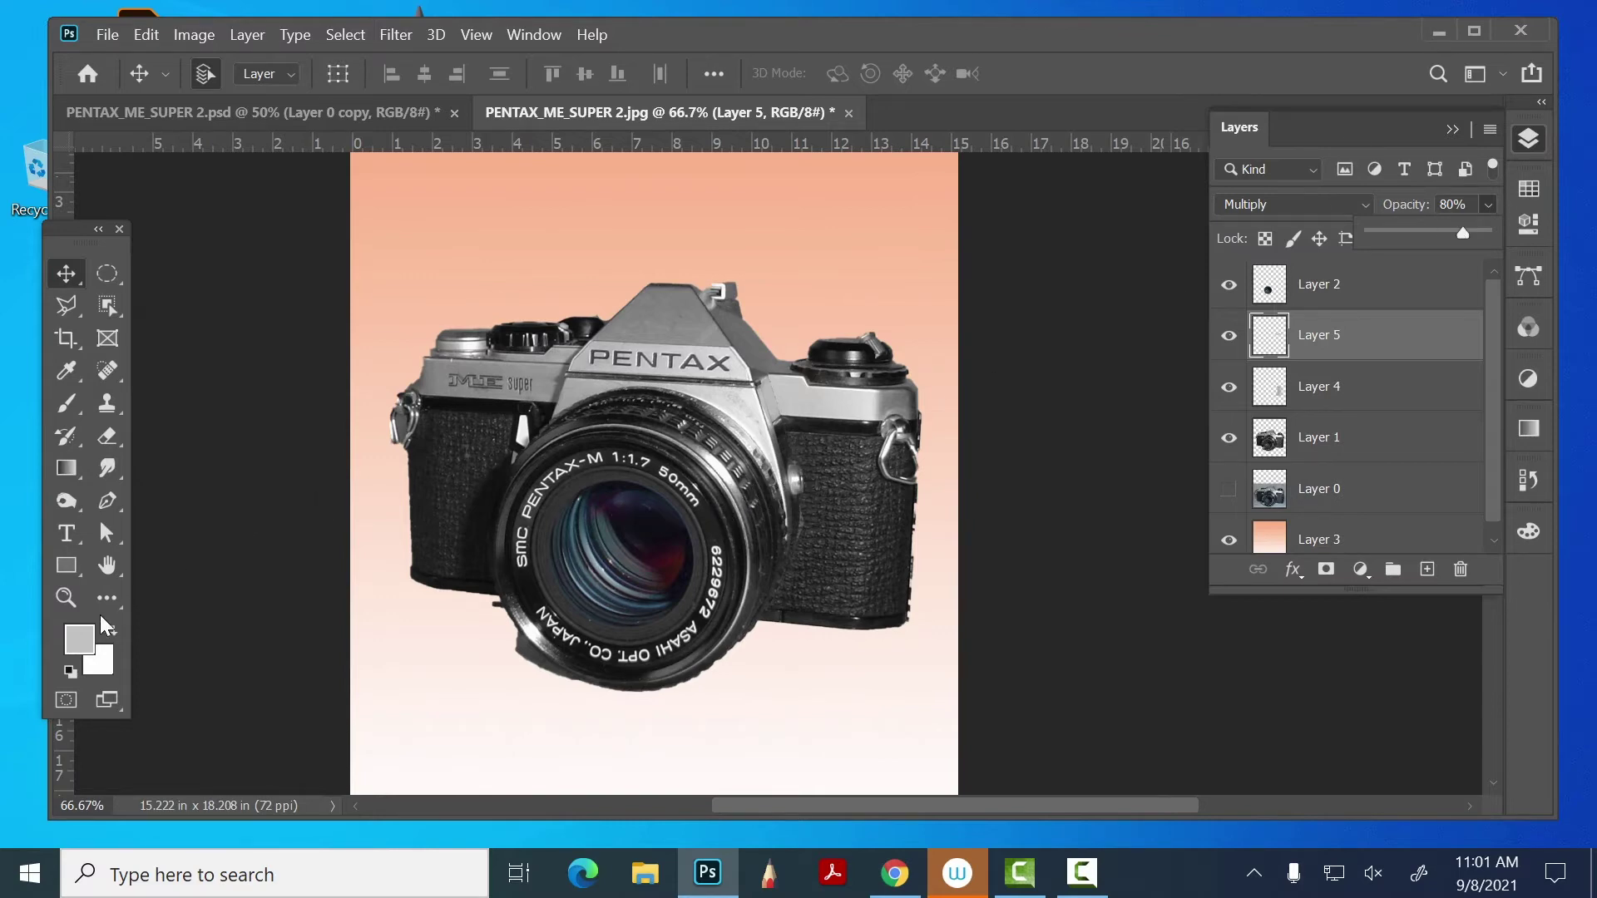
- Outline the bright metal button between the lens and the right grip panel with the Polygonal Lasso
click(65, 597)
drag(811, 490, 923, 599)
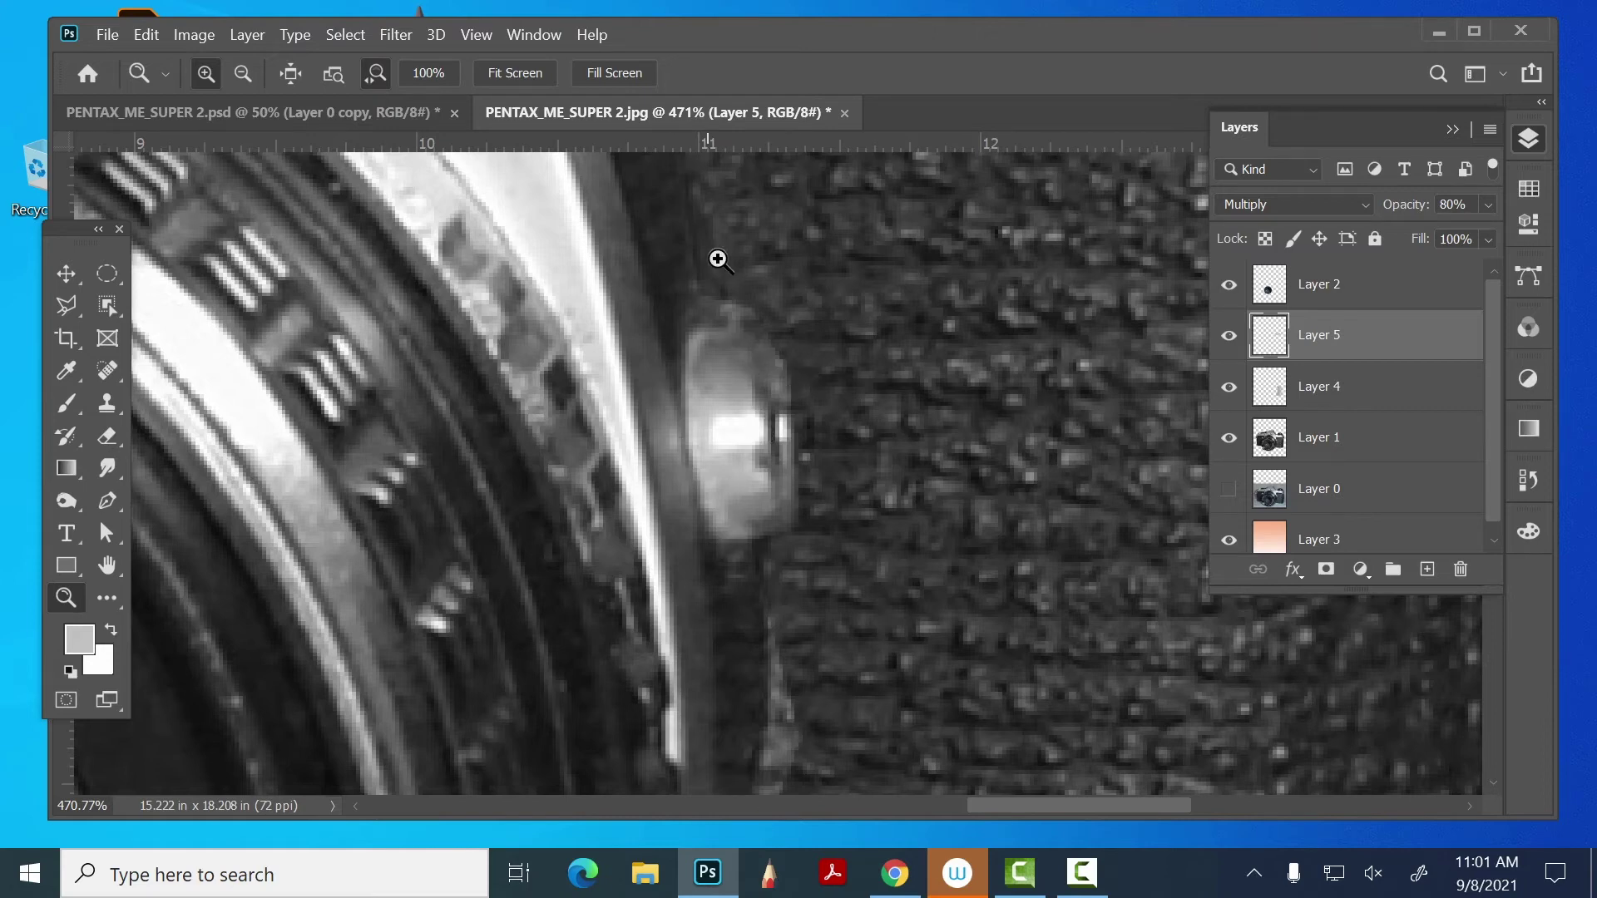
click(66, 273)
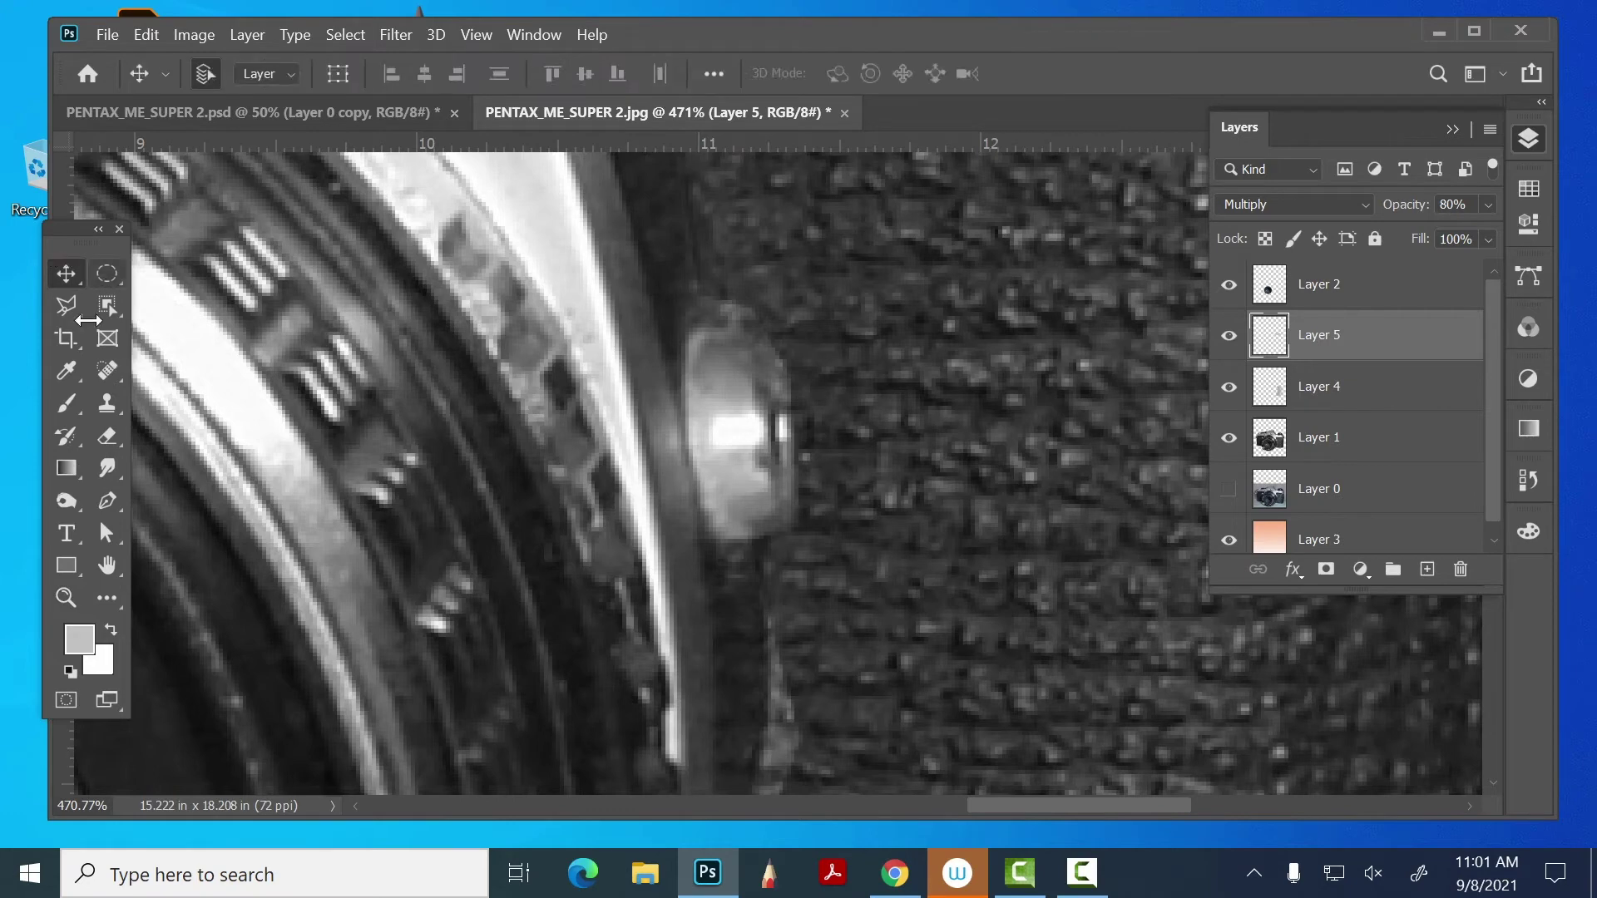
click(65, 305)
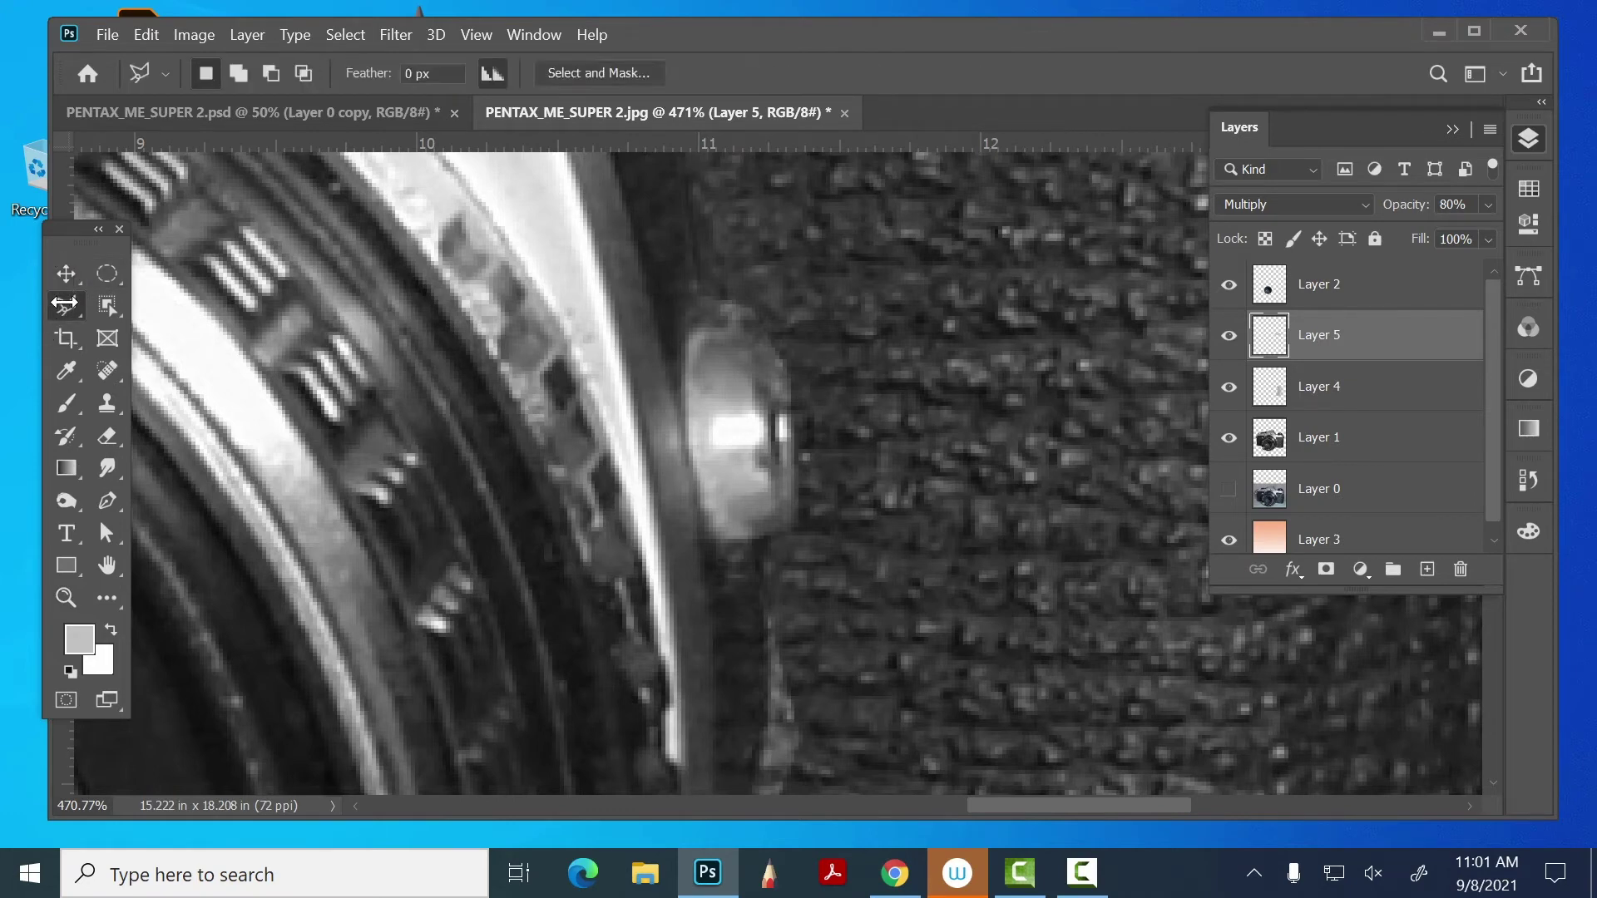
click(761, 332)
click(759, 403)
click(763, 445)
click(717, 538)
click(686, 432)
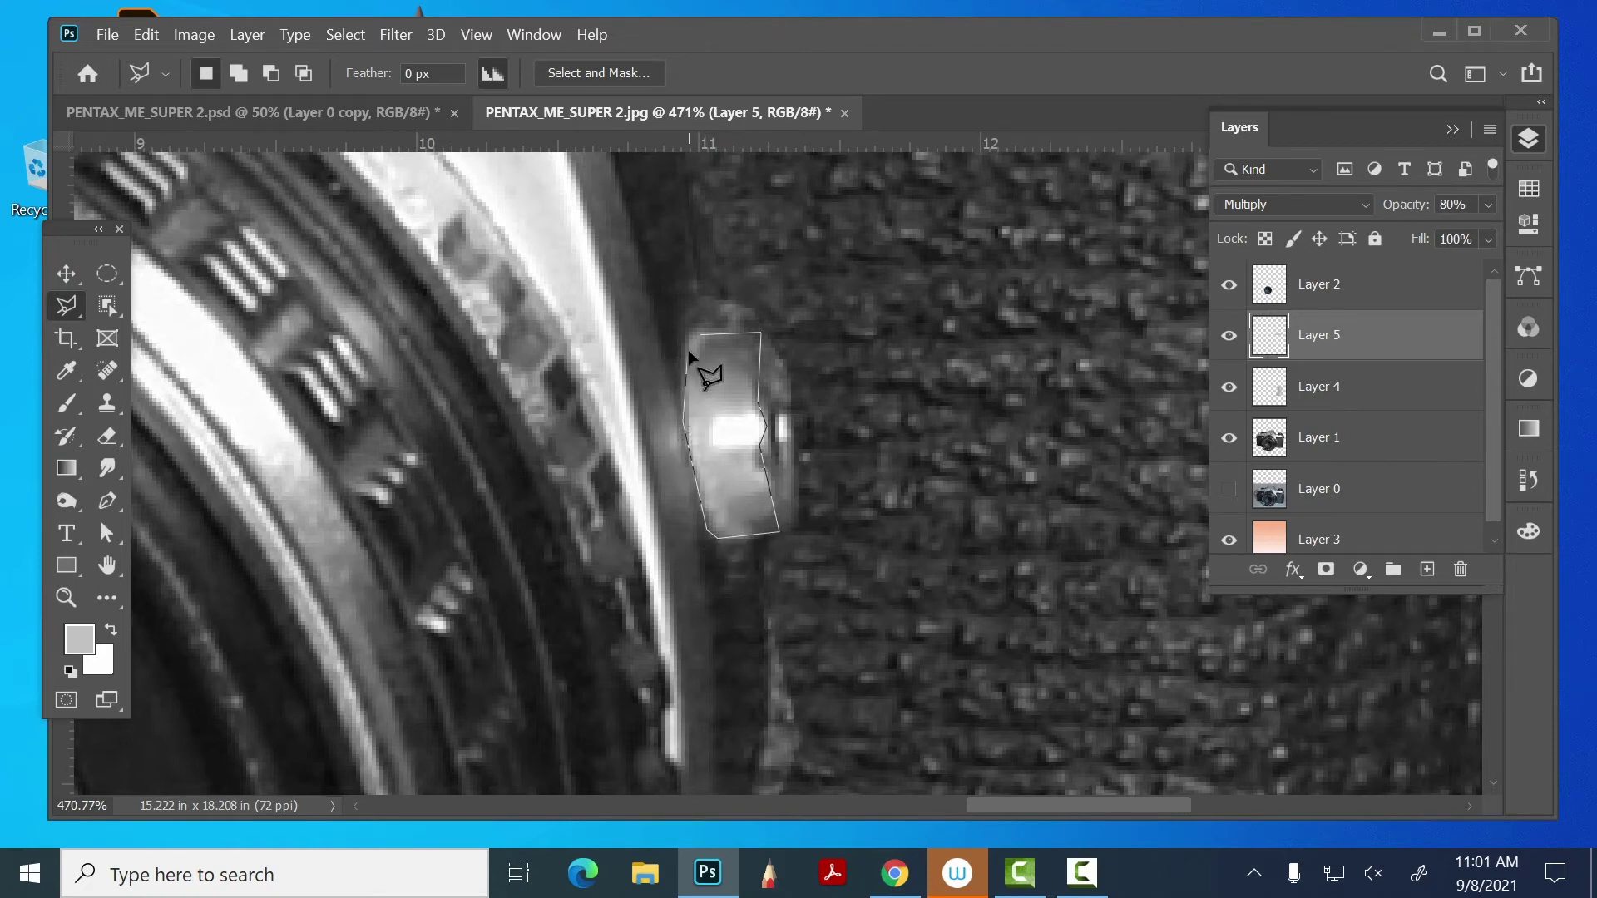
click(691, 334)
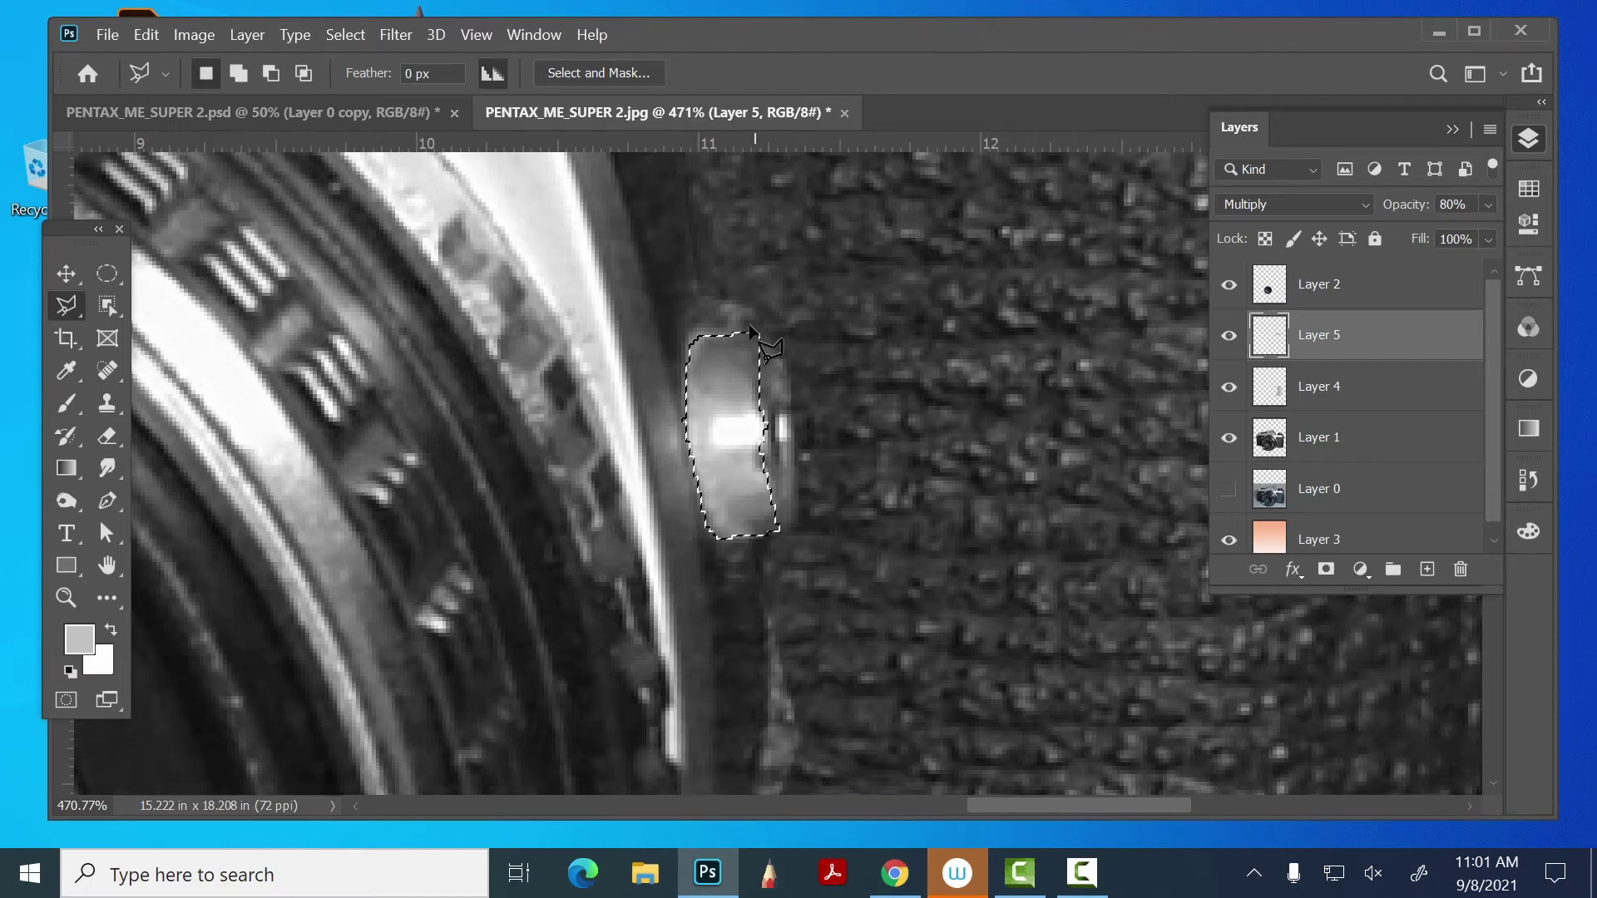
- Fill the selected metal button with the foreground color on a new layer and set that layer to Multiply blending
key(ctrl+minus)
key(ctrl+minus)
key(ctrl+minus)
key(ctrl+minus)
key(ctrl+minus)
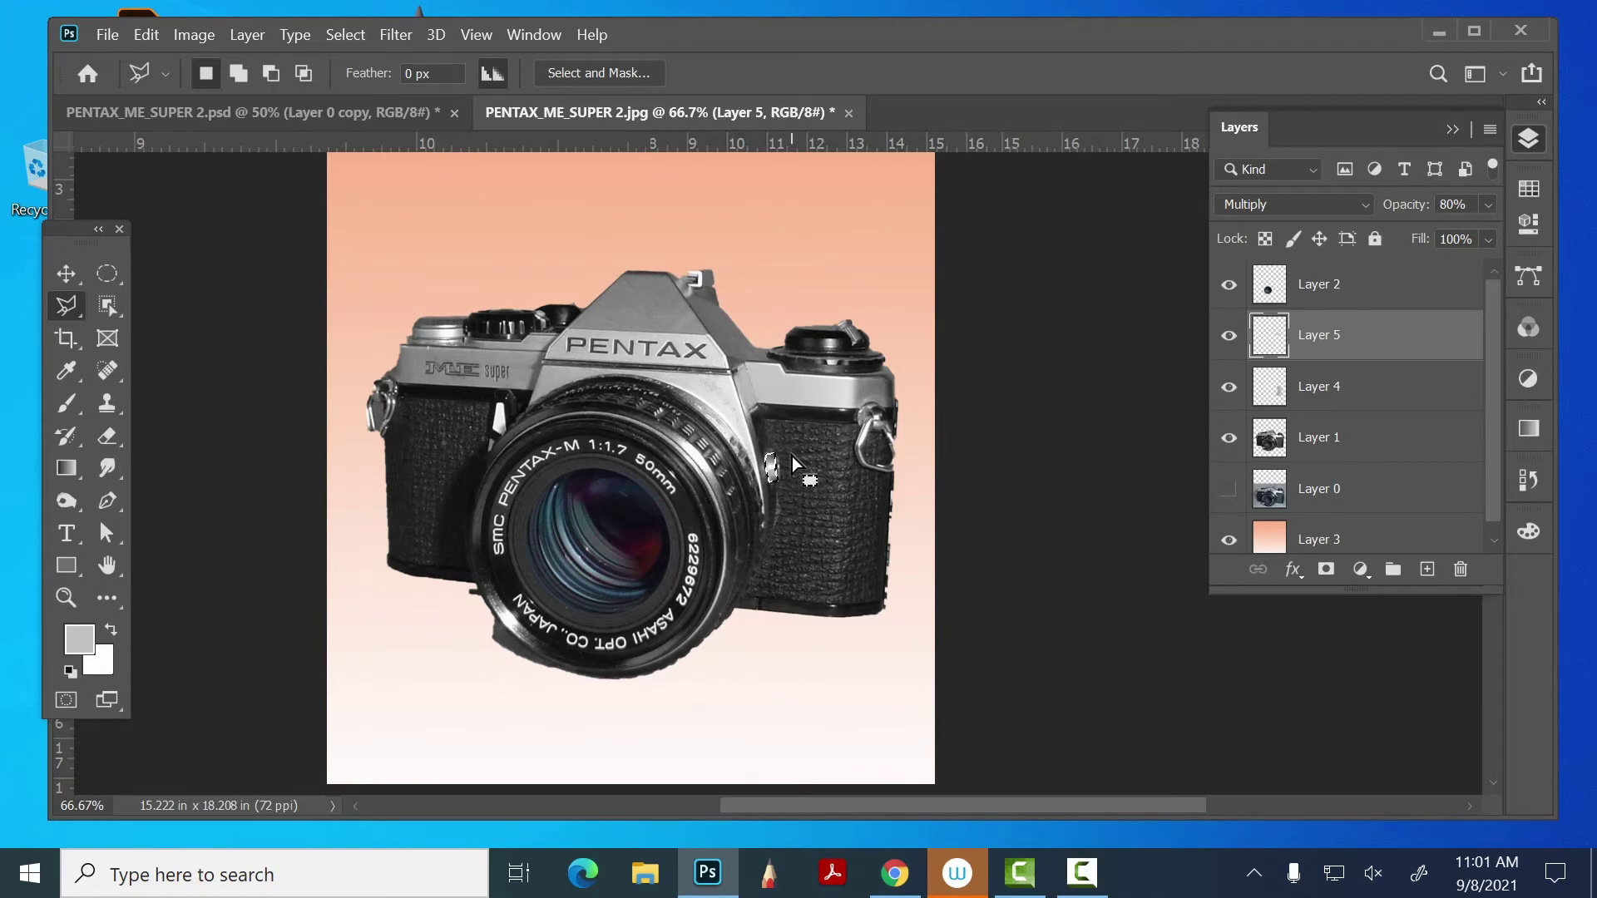
click(1426, 567)
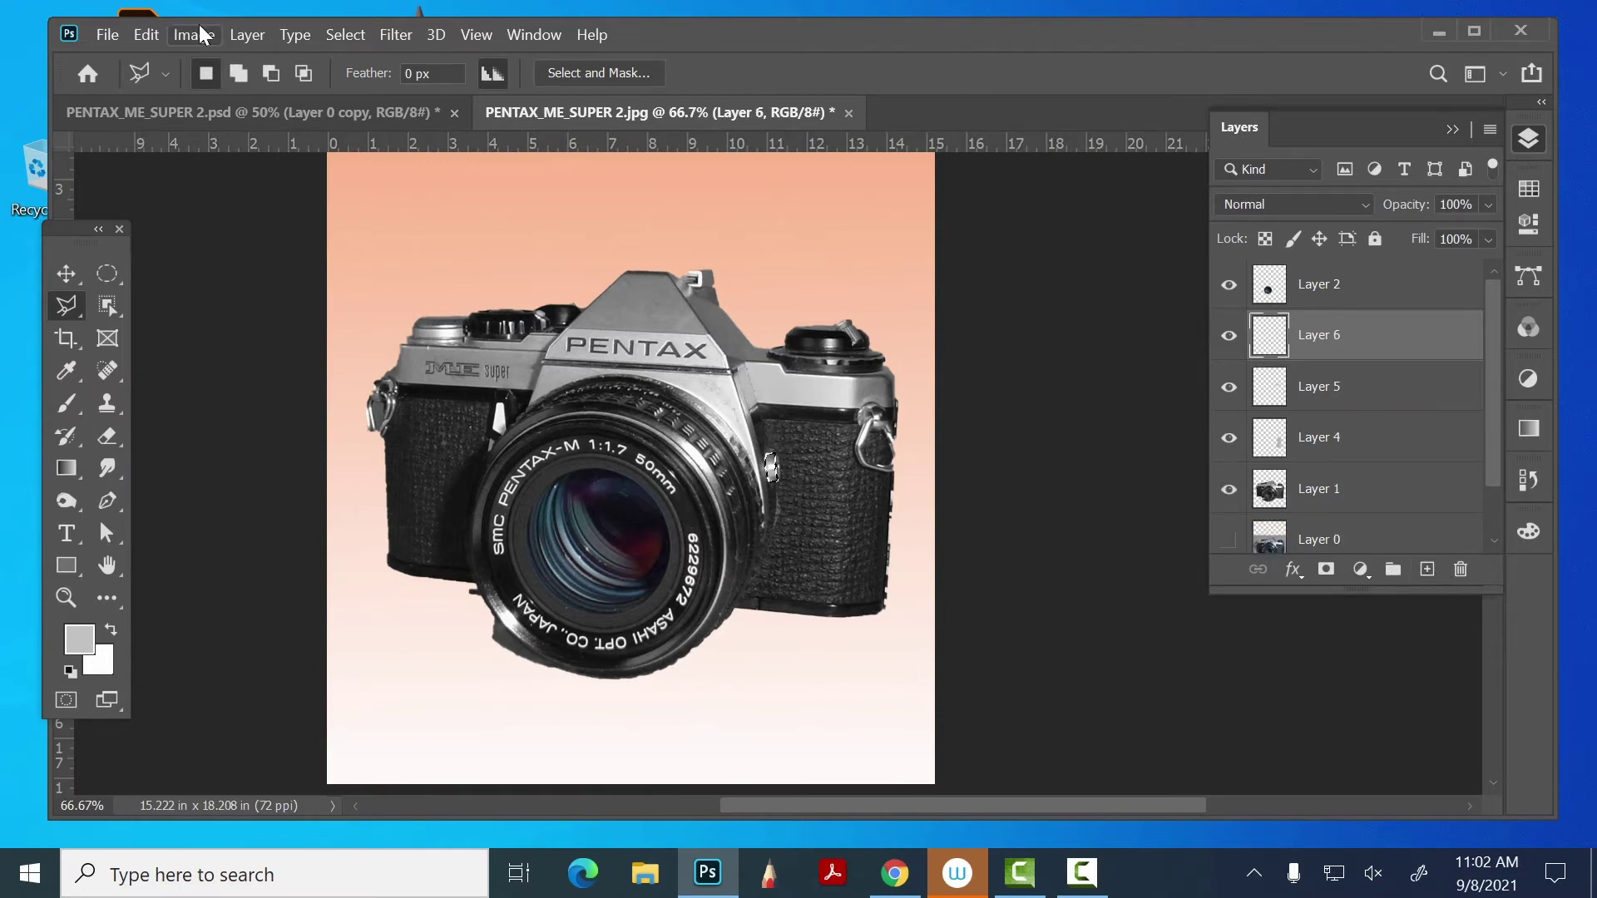
click(146, 34)
click(252, 375)
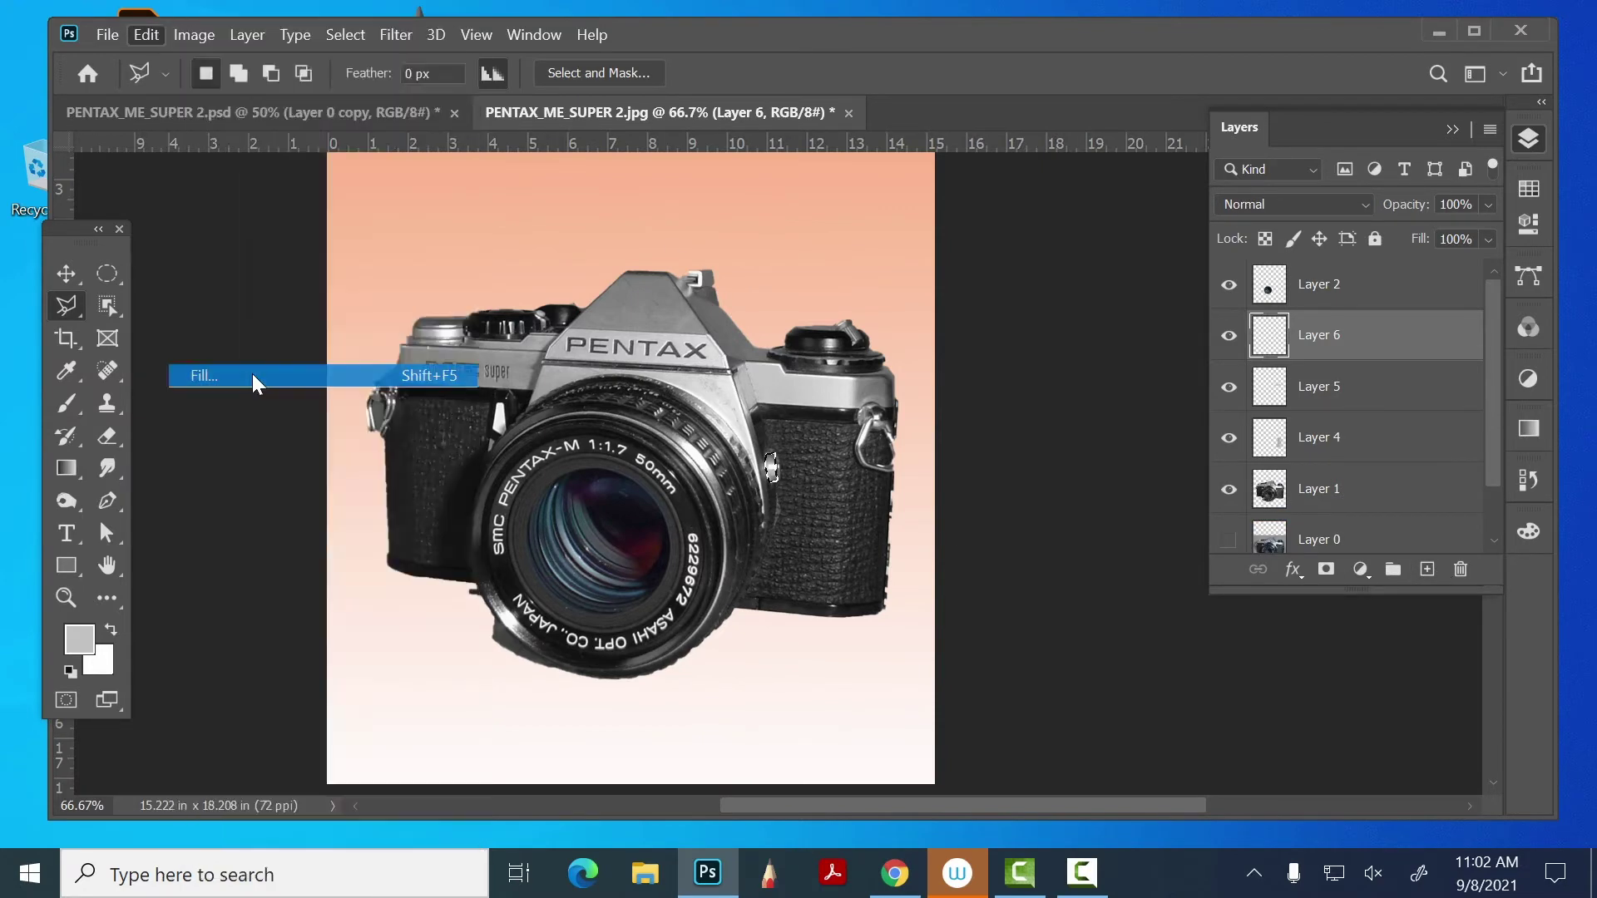
click(796, 200)
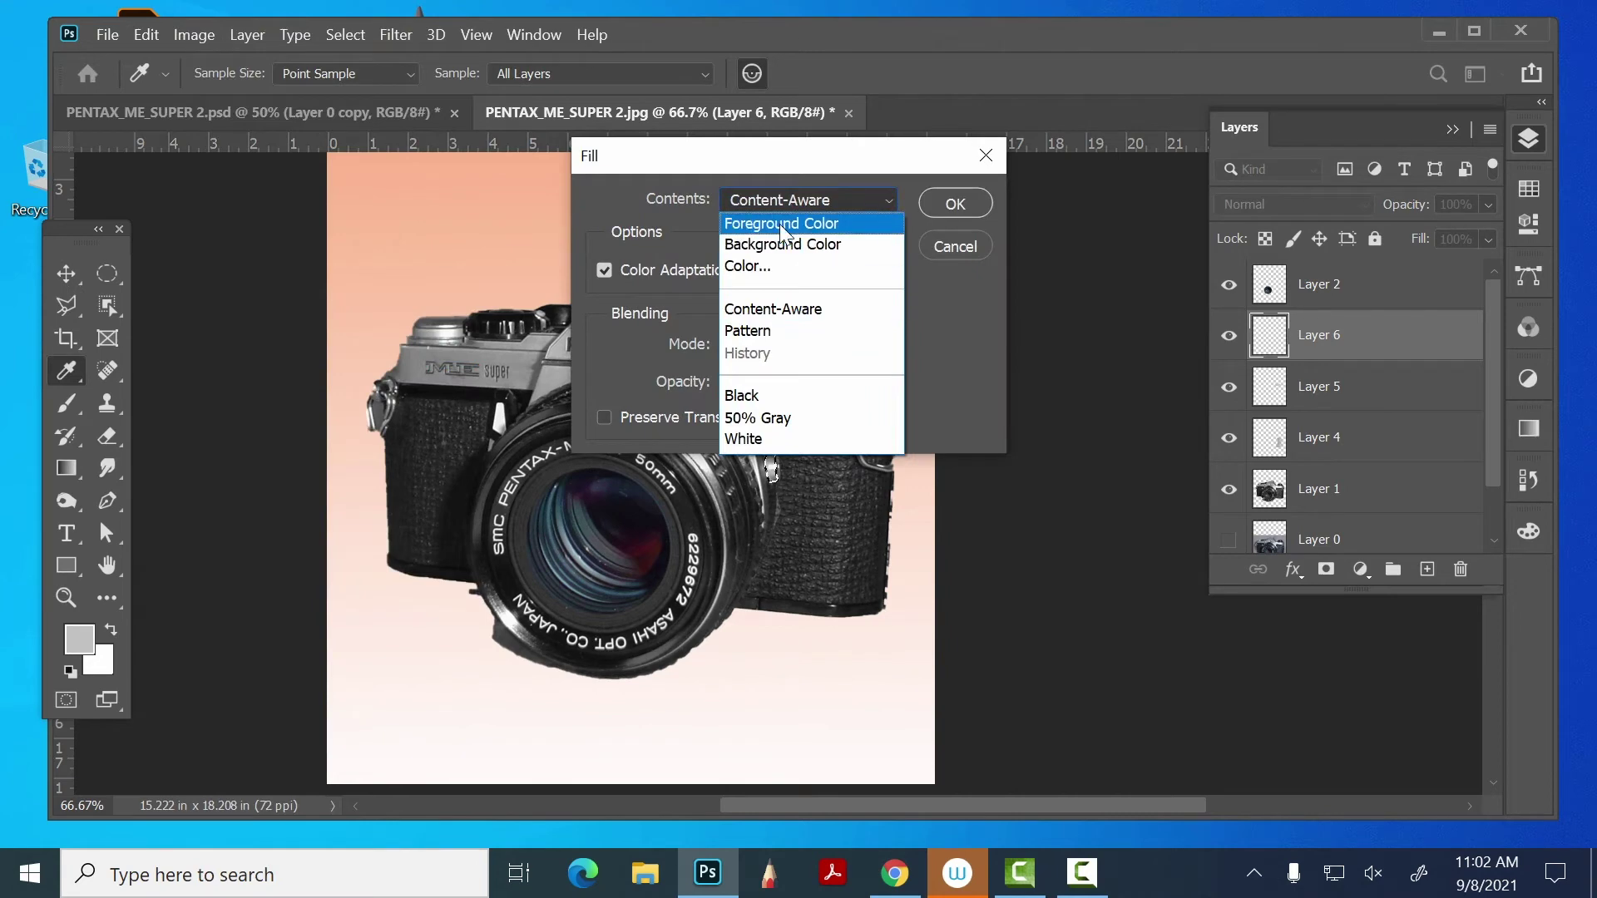
click(786, 214)
click(955, 204)
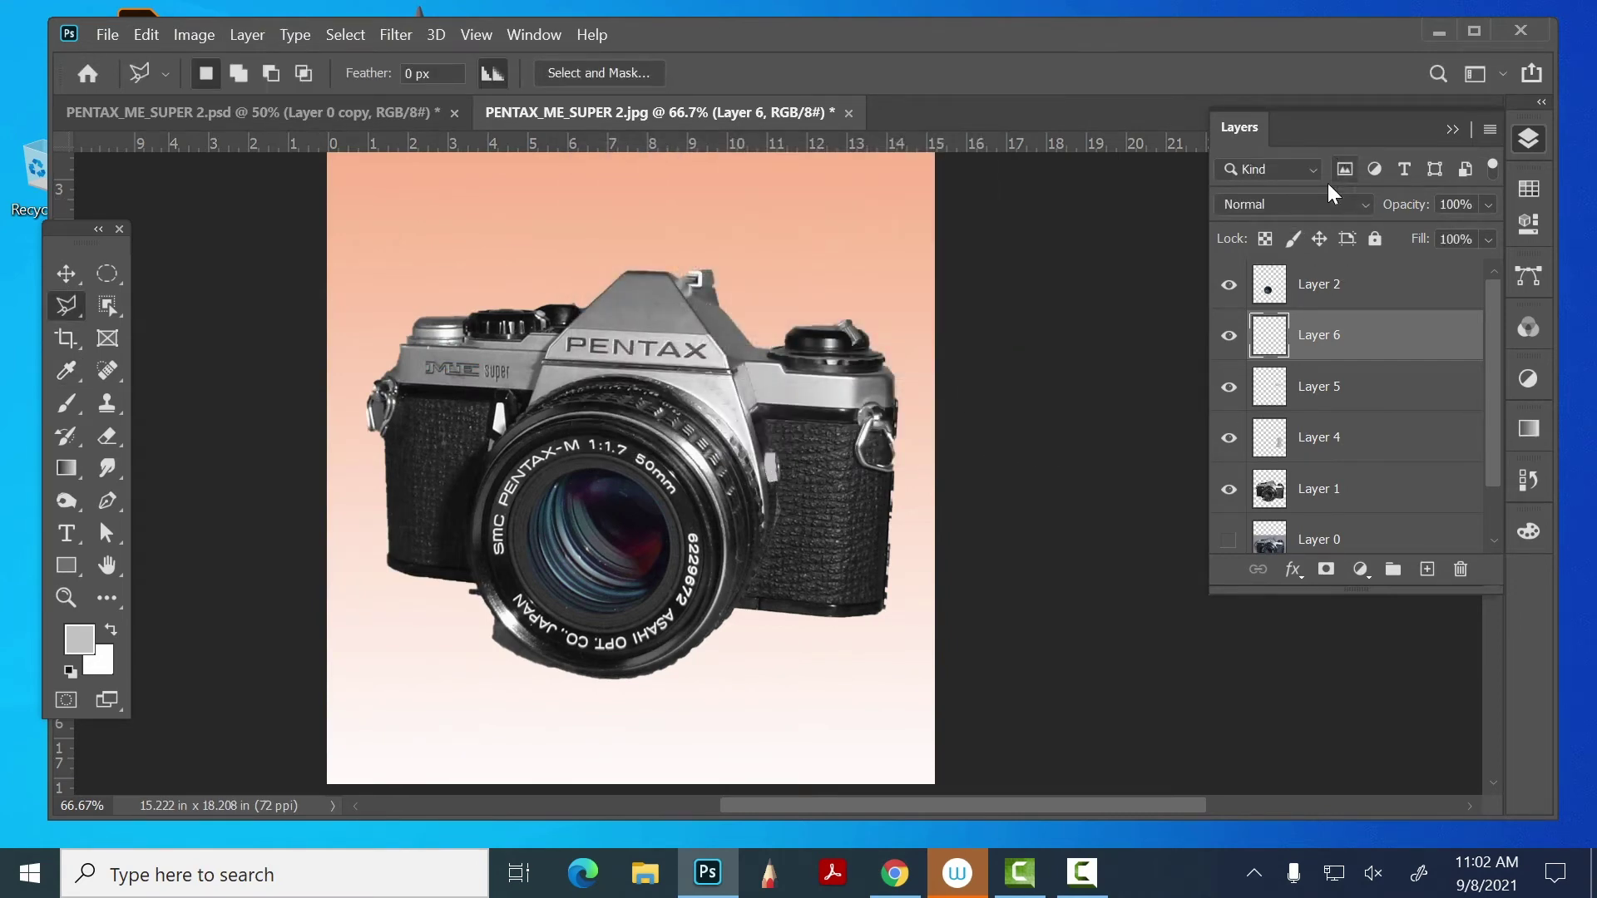
click(1313, 203)
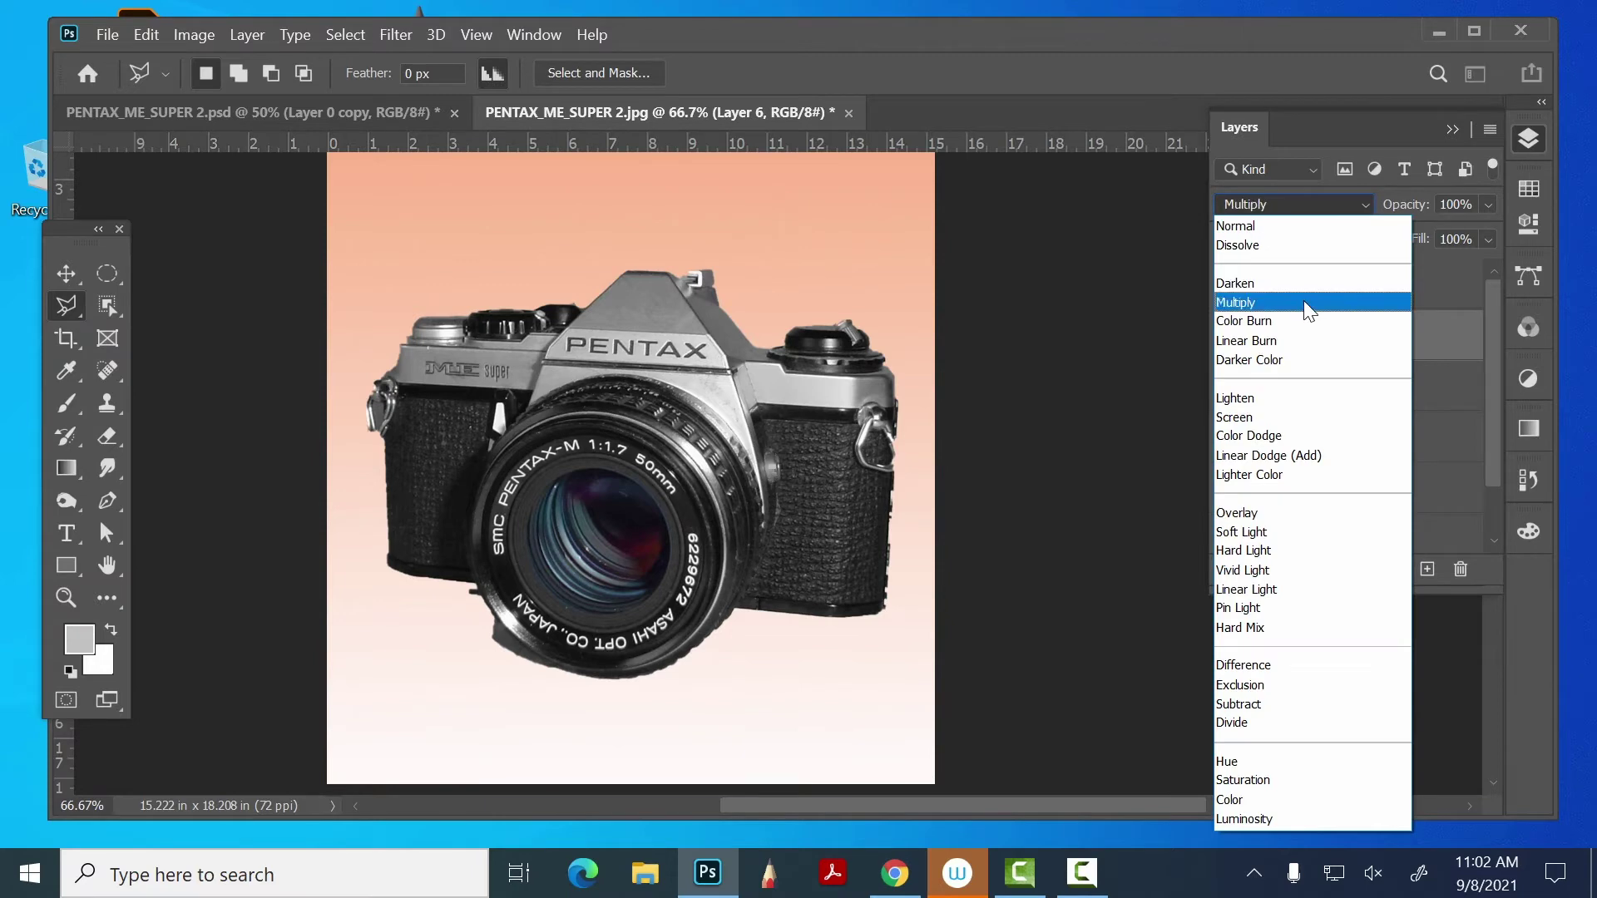
click(1304, 301)
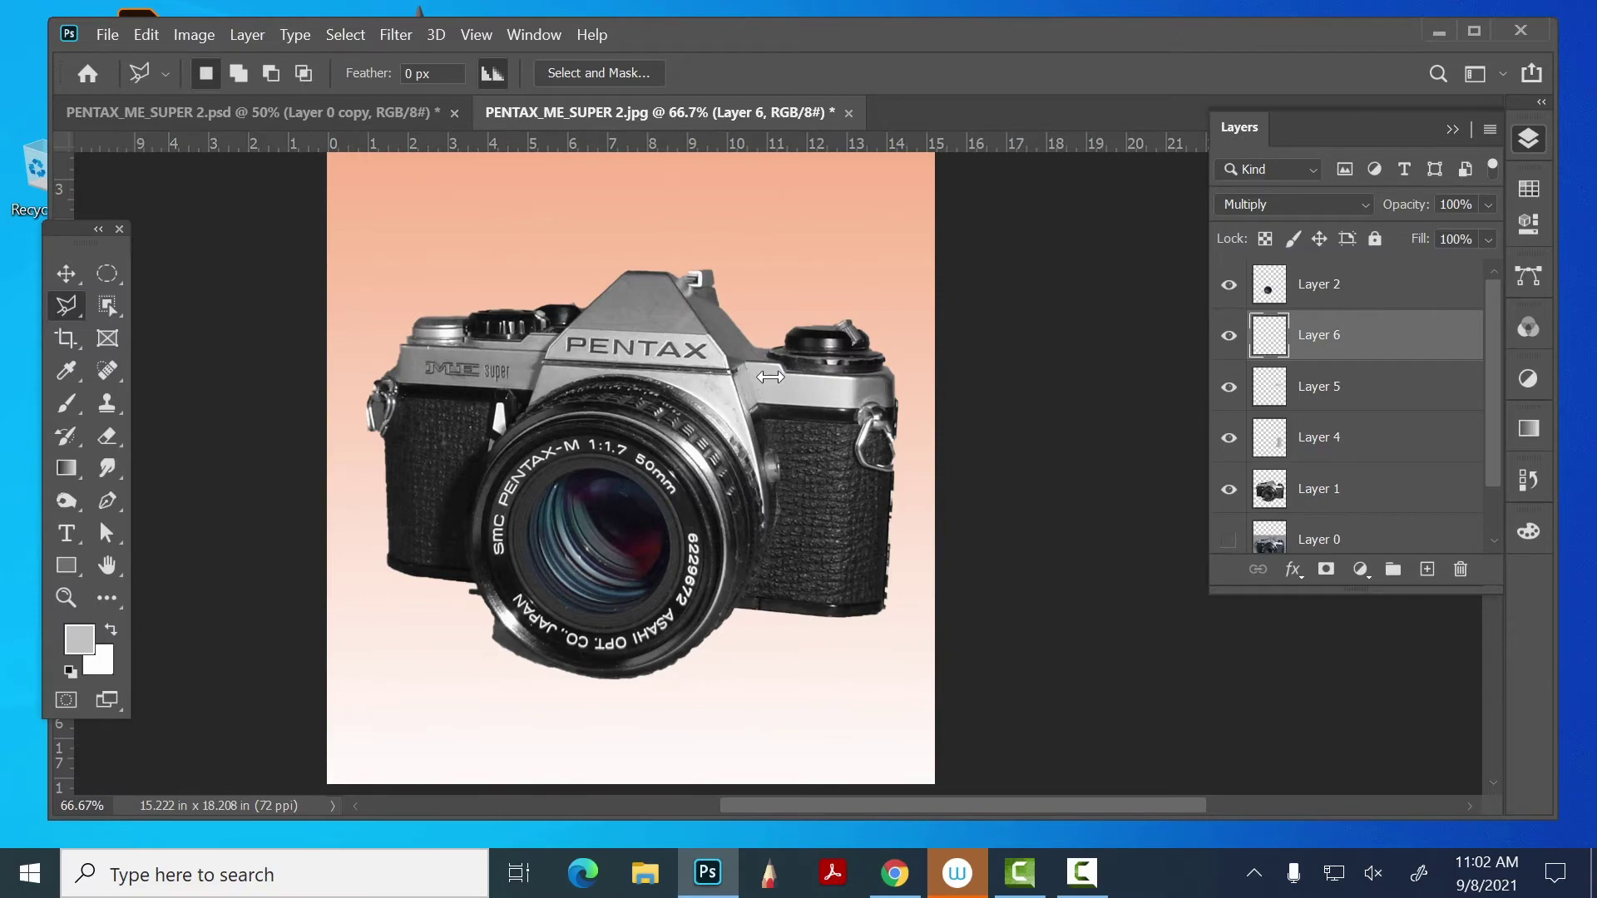
click(66, 597)
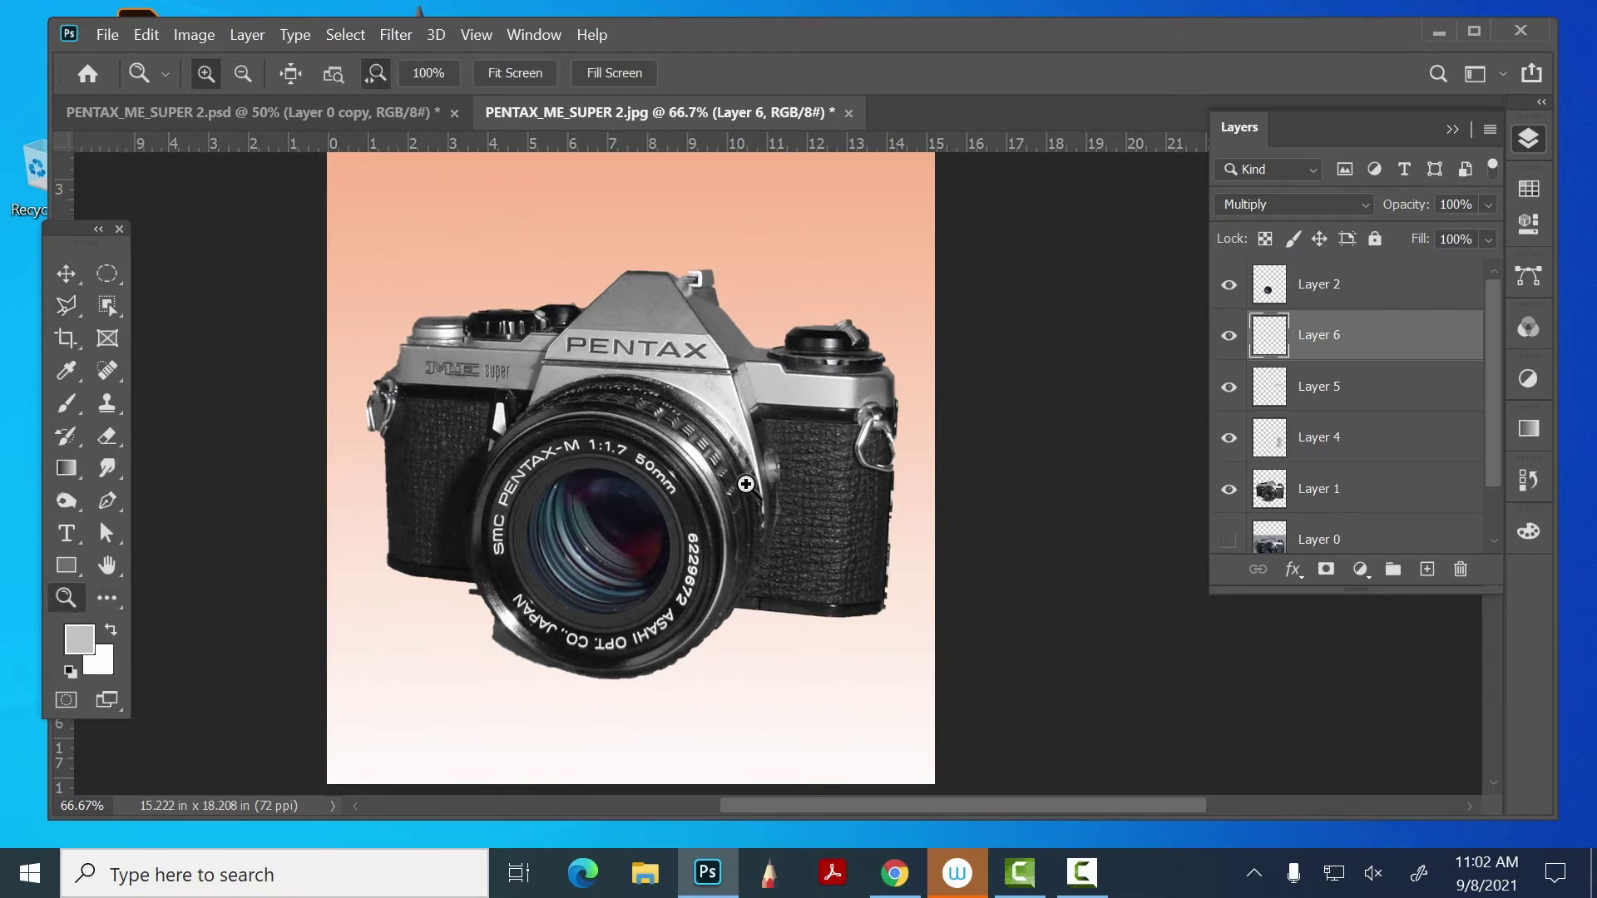
drag(728, 412, 777, 439)
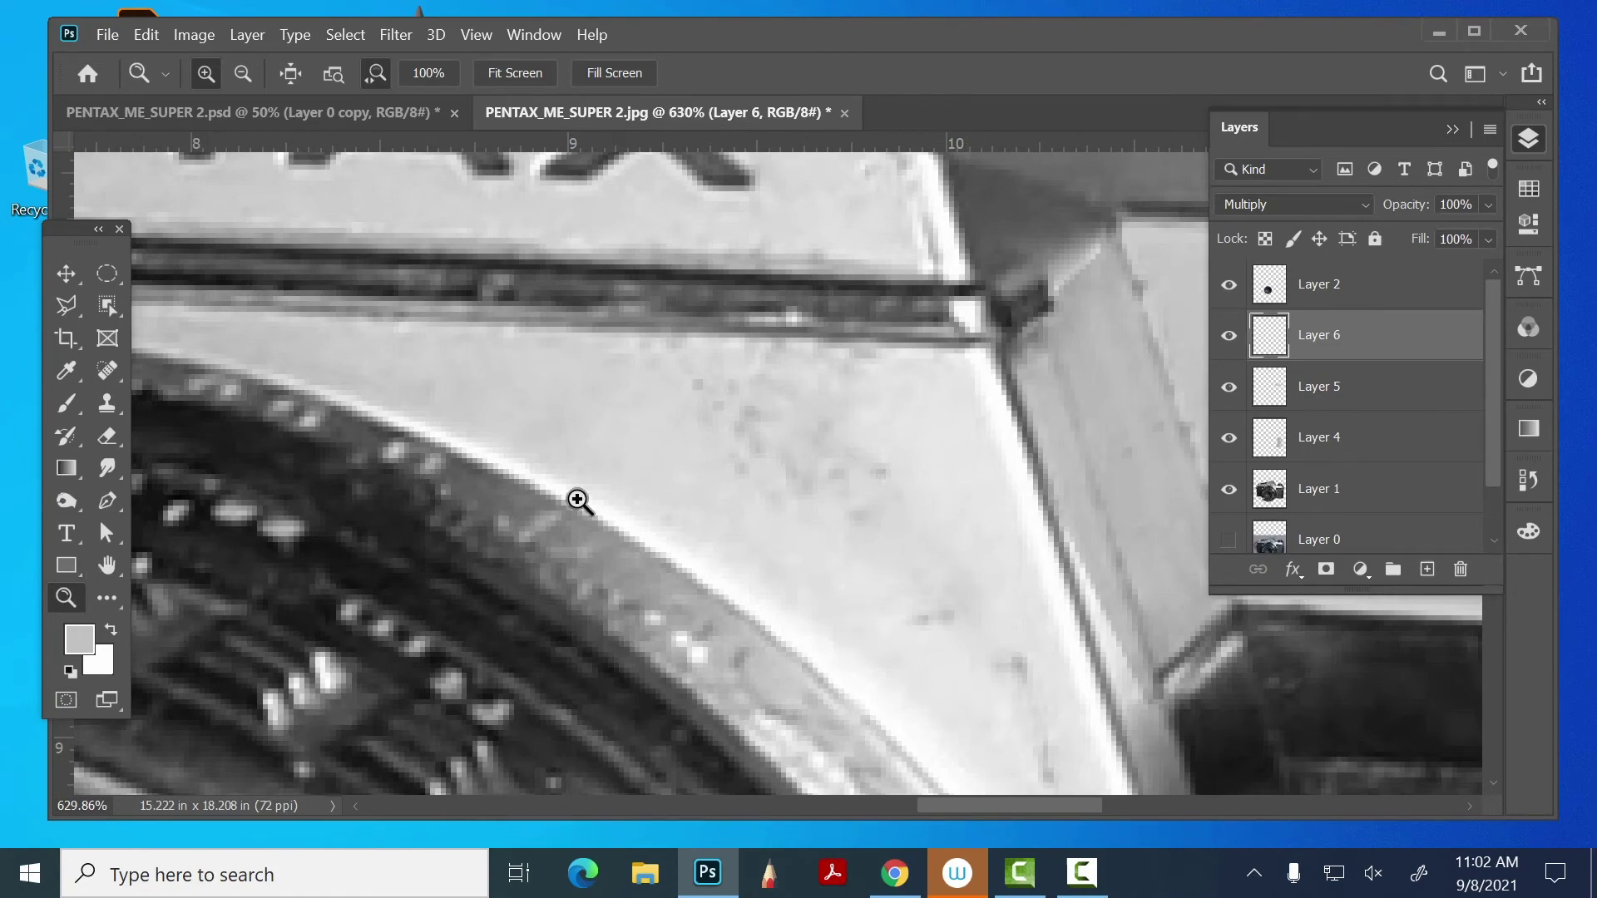
drag(578, 499, 316, 337)
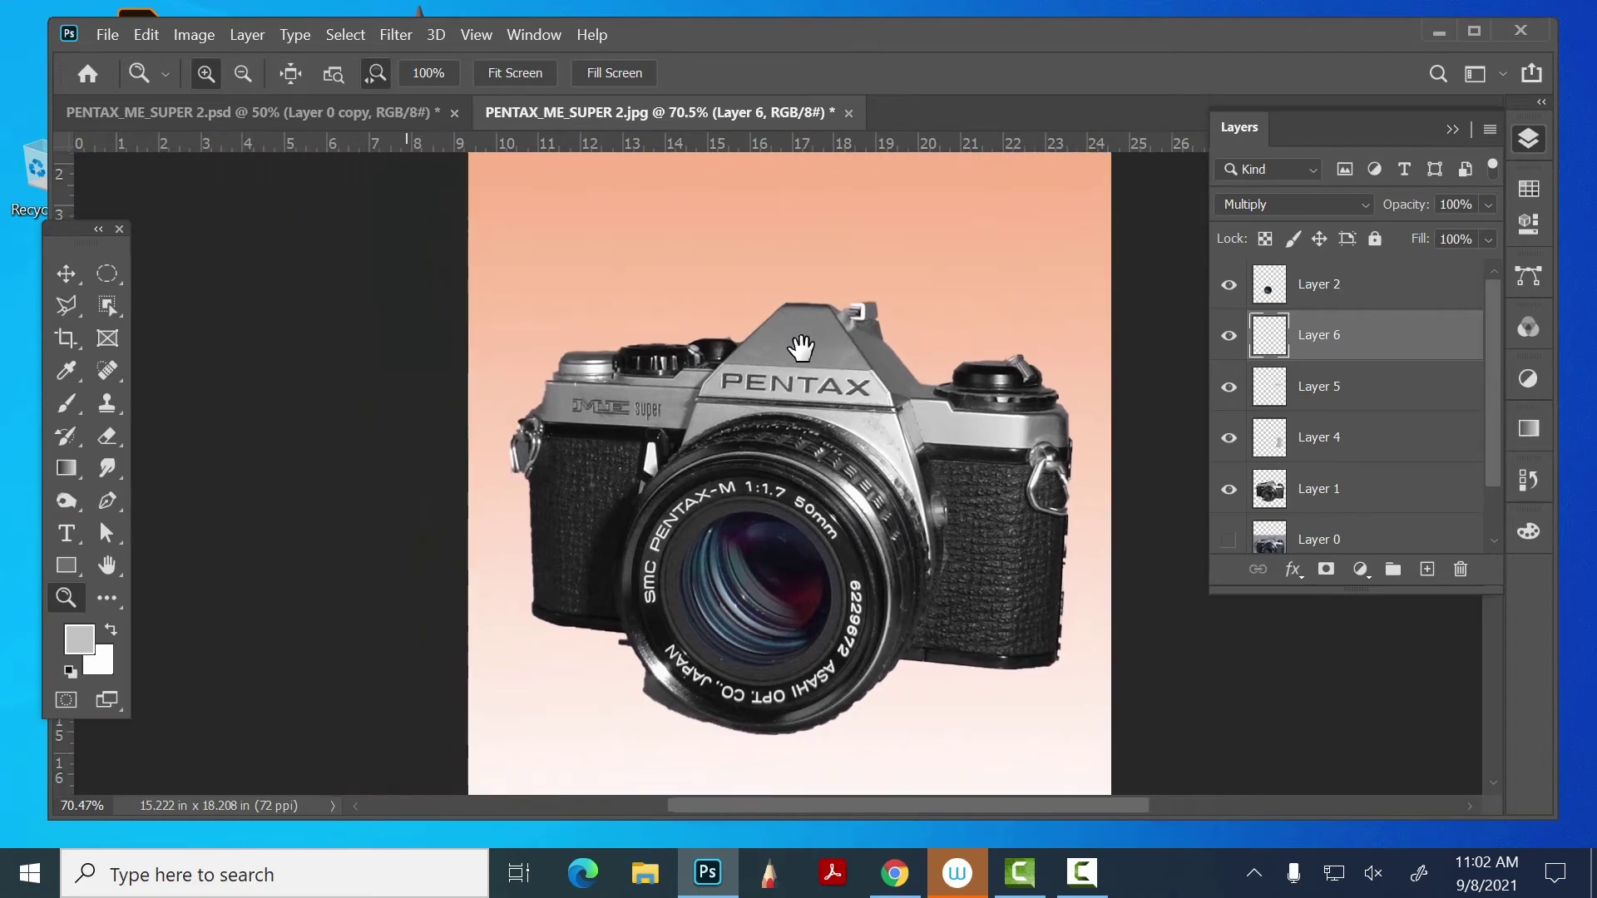
click(106, 470)
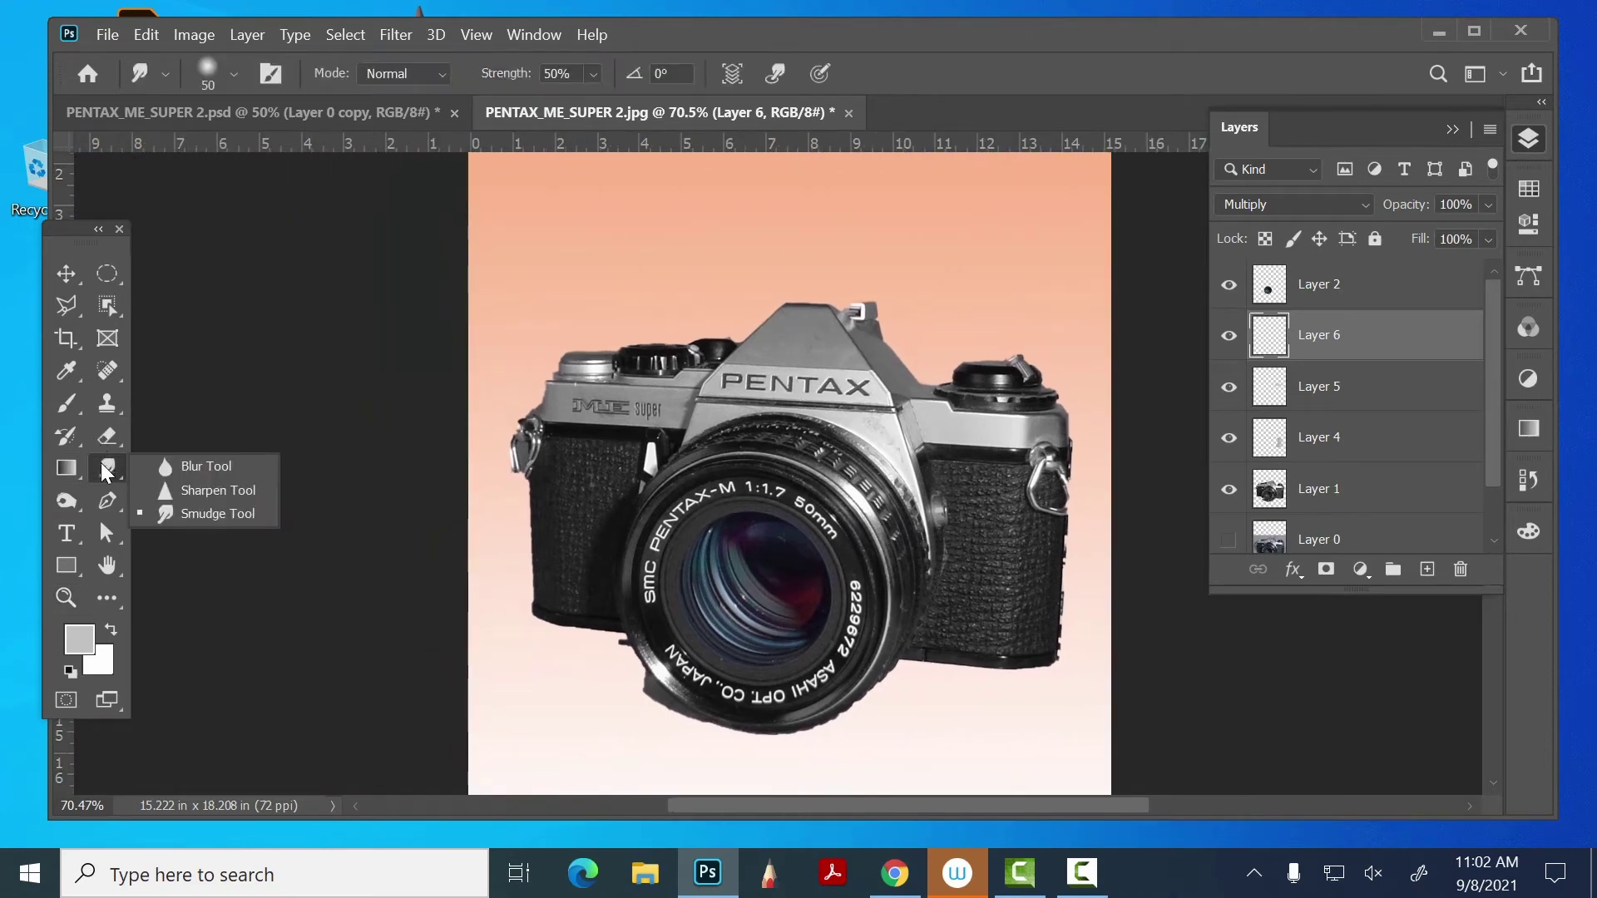
click(157, 463)
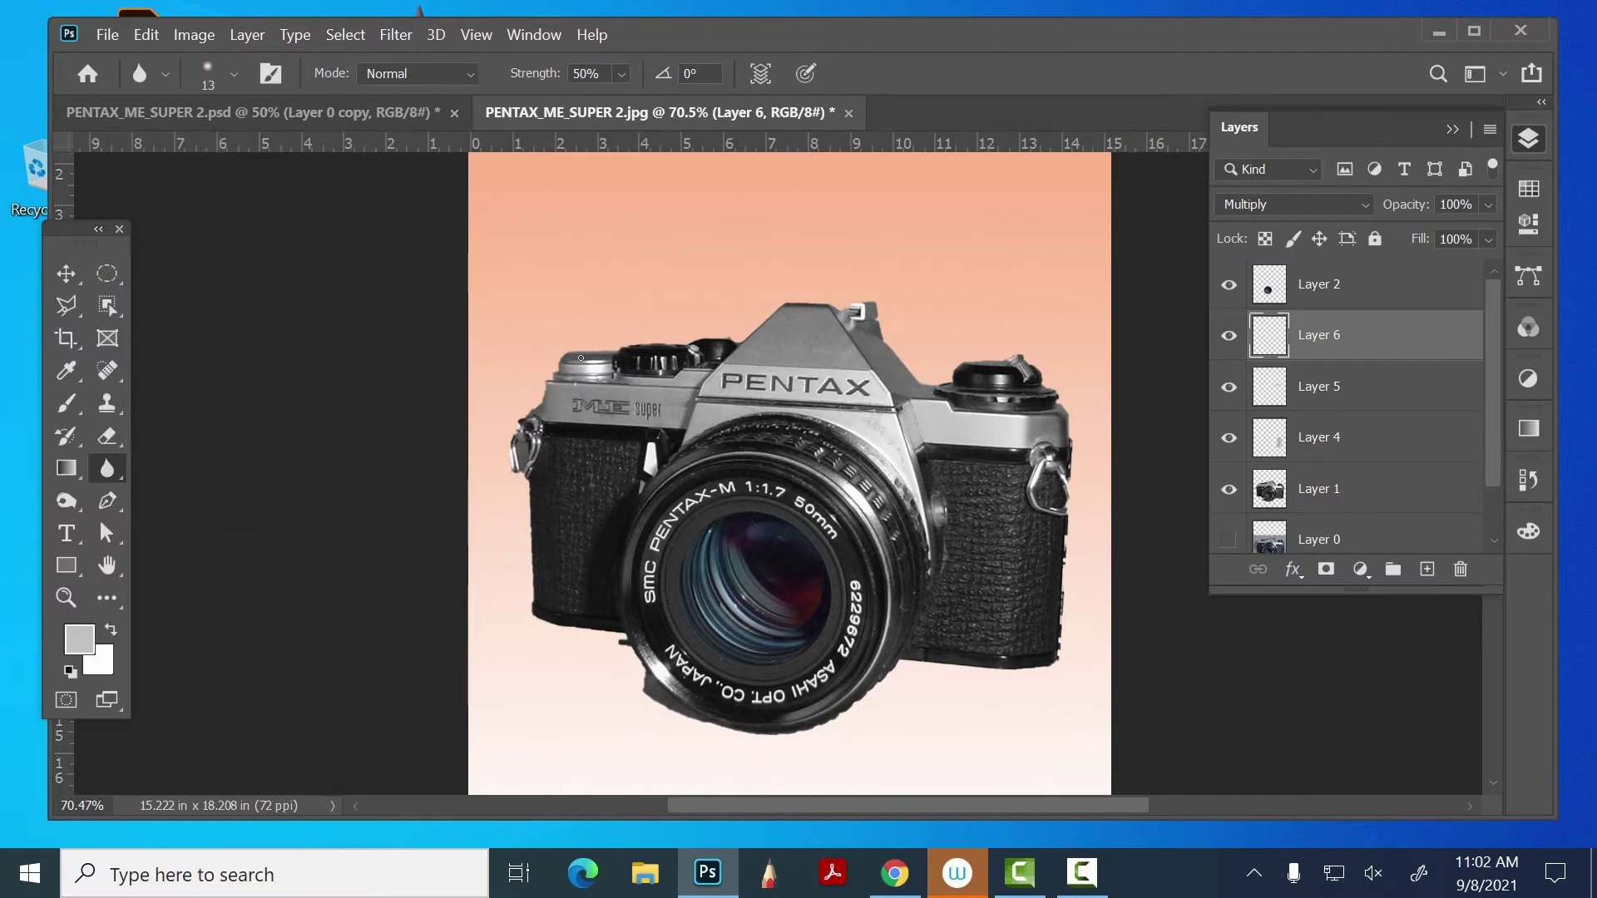
right_click(107, 469)
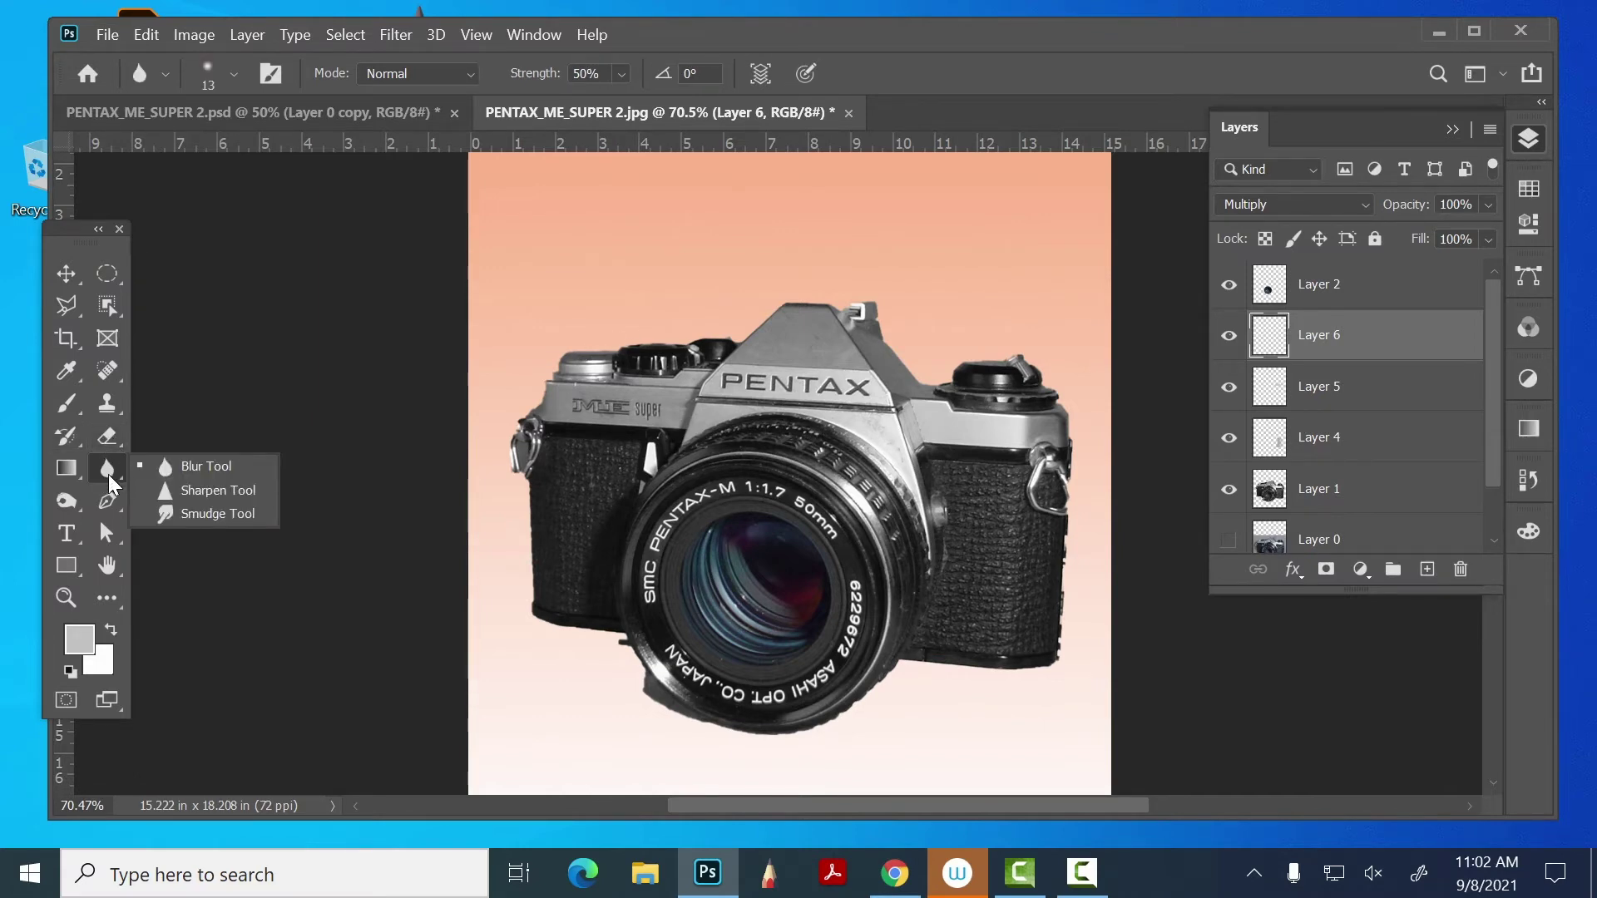
- Lighten the right grip panel on Layer 1 with the Dodge Tool at brush size 65, Midtones range and 100% exposure
click(56, 489)
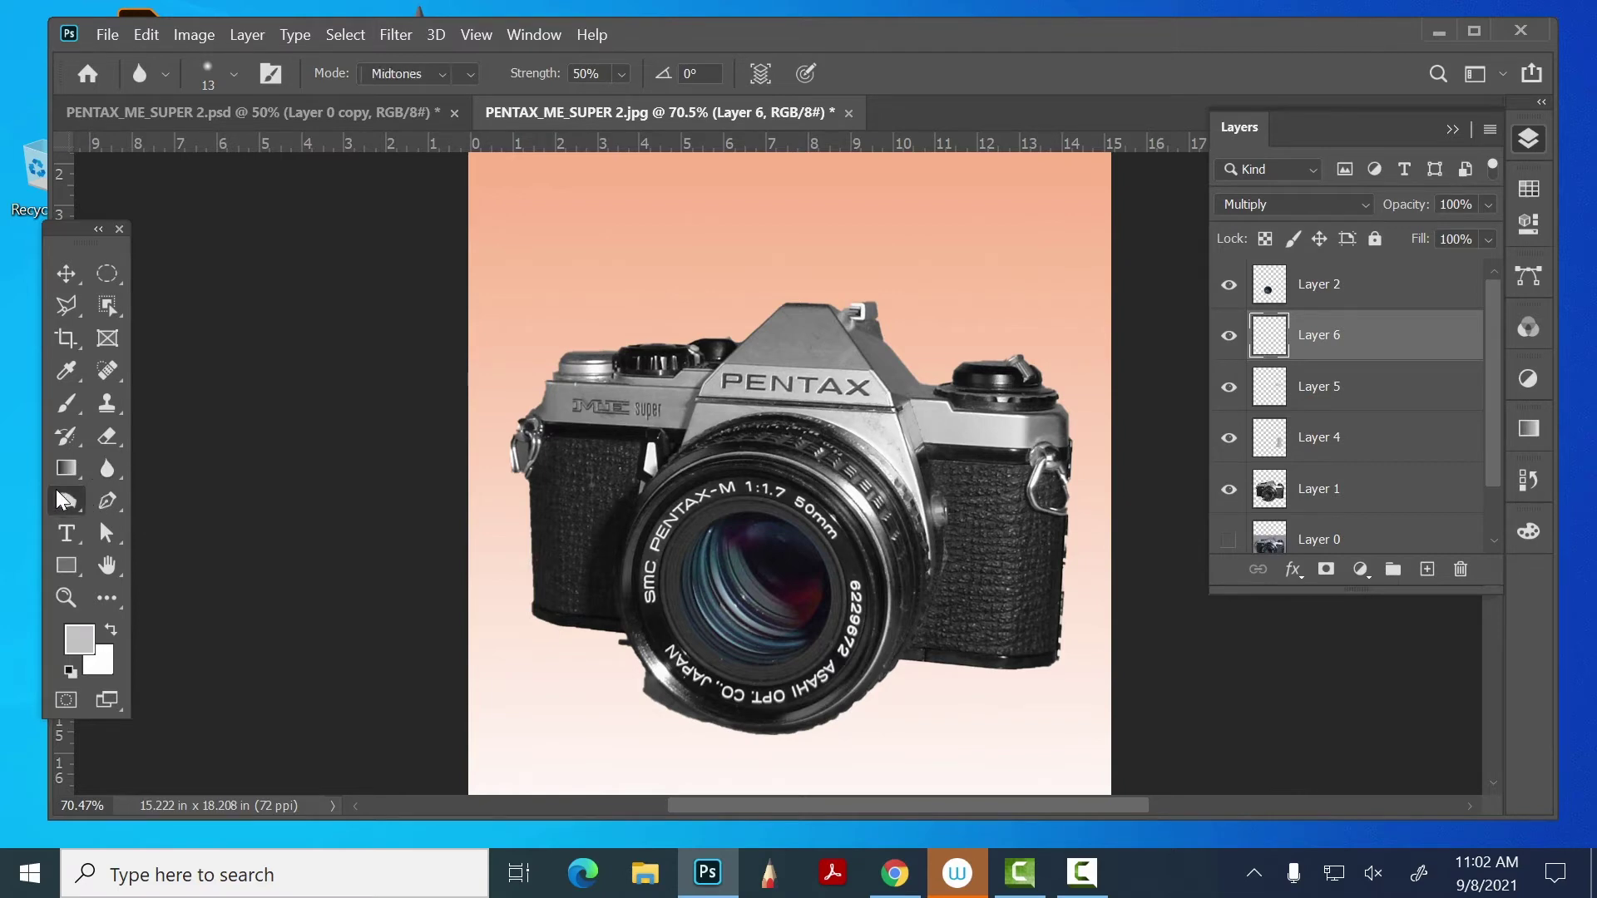
right_click(56, 489)
click(152, 495)
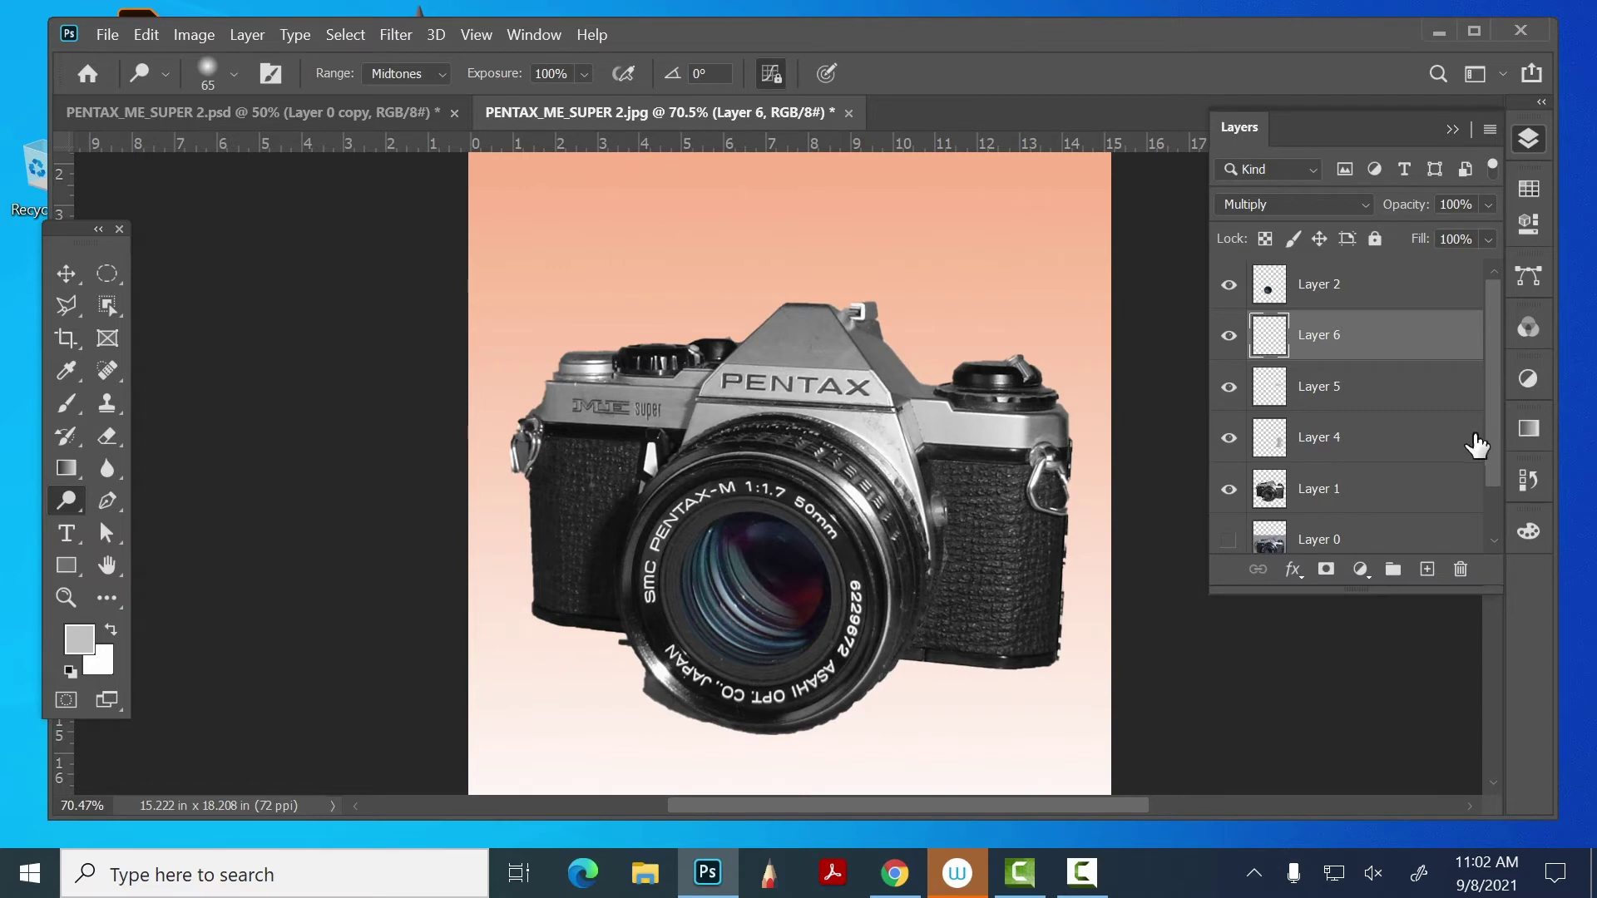
click(1319, 449)
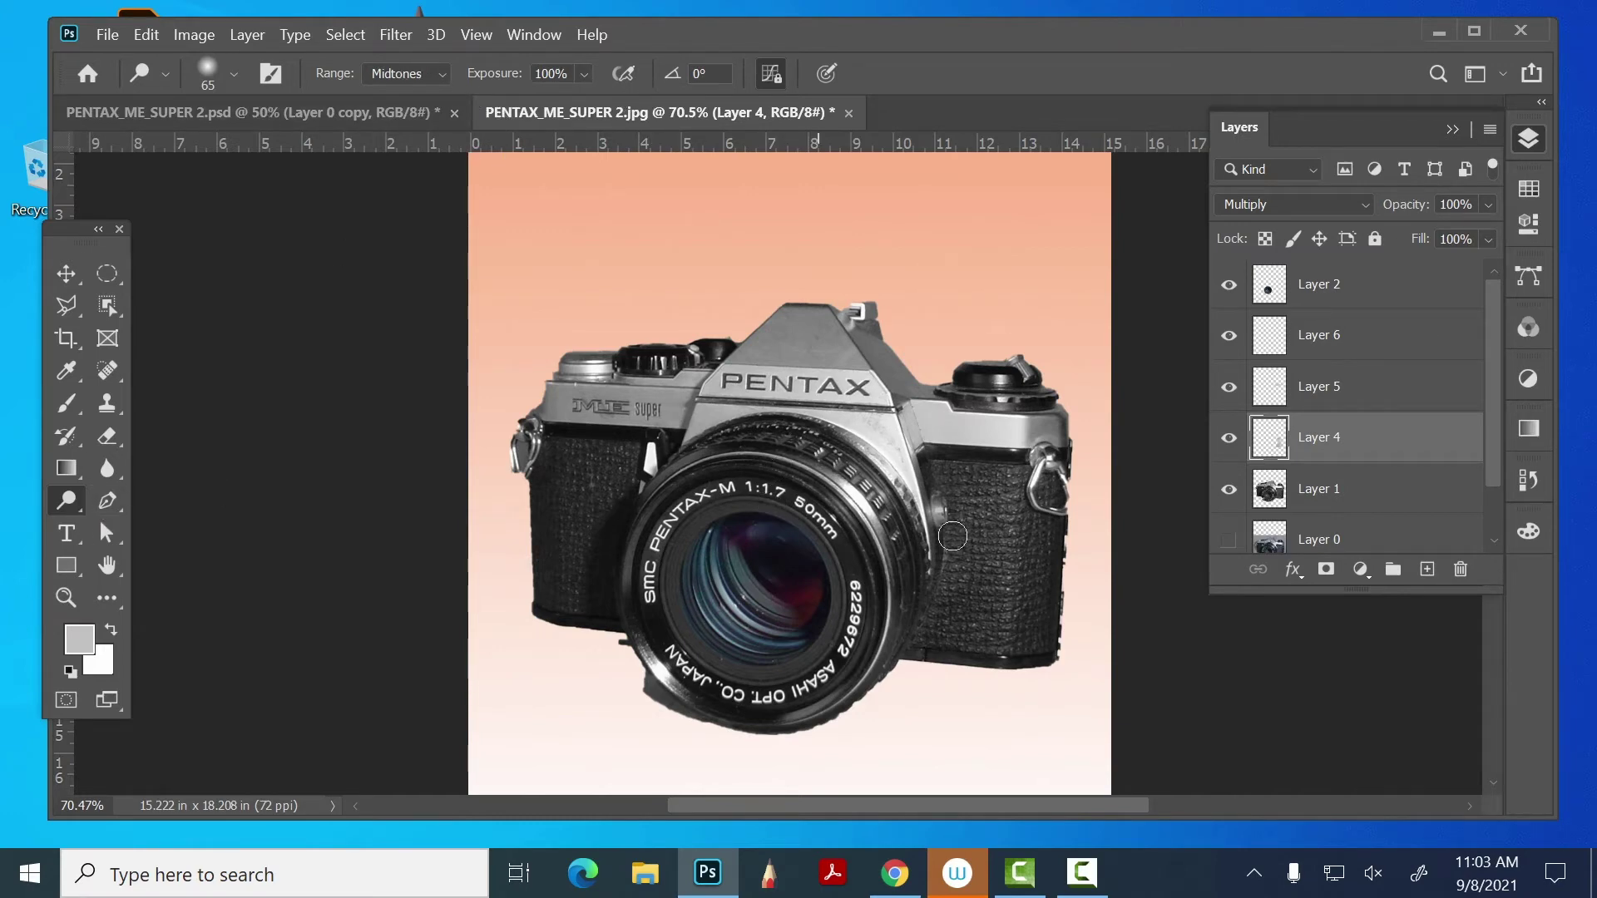
scroll(1497, 453, down, 1)
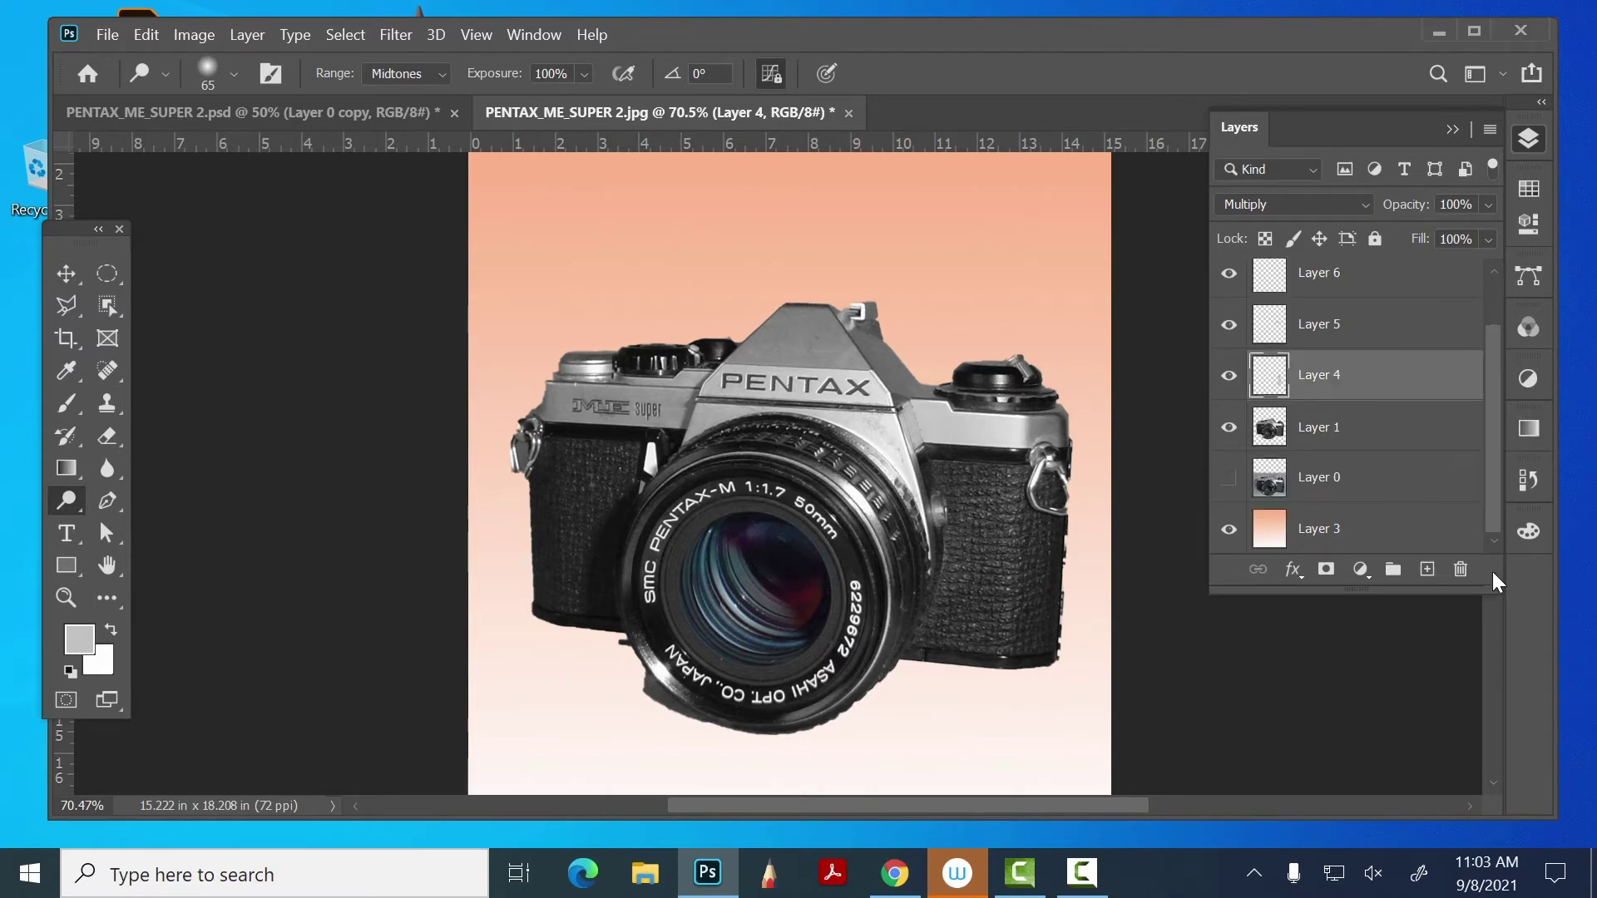
click(1348, 423)
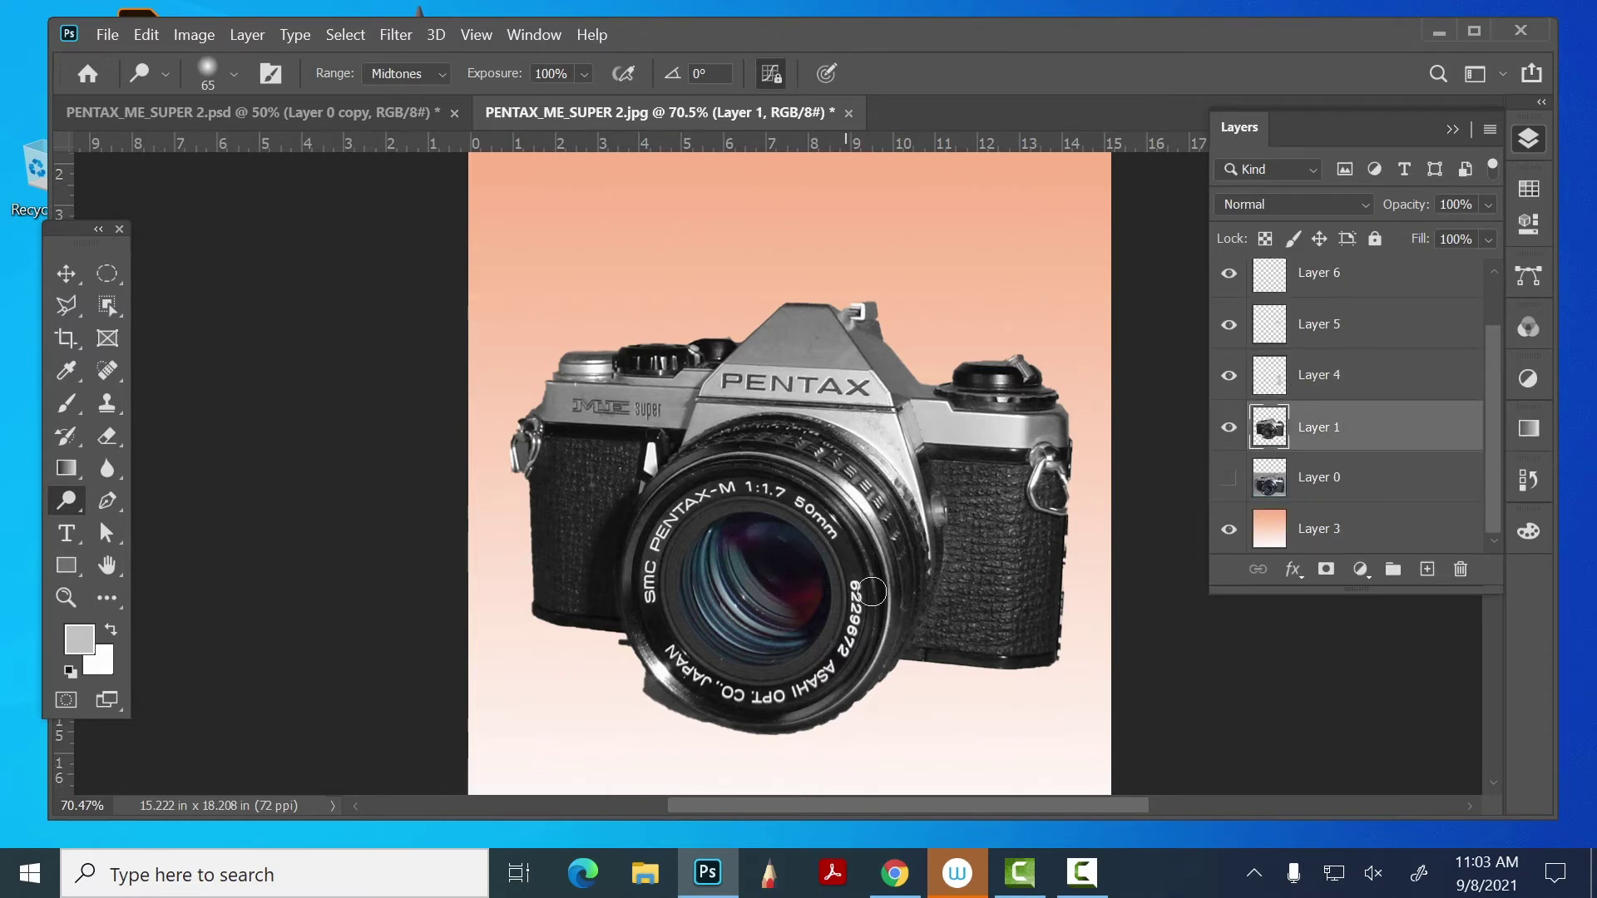
mouse_move(866, 499)
mouse_down()
mouse_move(895, 674)
mouse_move(925, 519)
mouse_move(1018, 500)
mouse_move(1044, 449)
mouse_move(1001, 539)
mouse_move(1047, 571)
mouse_up()
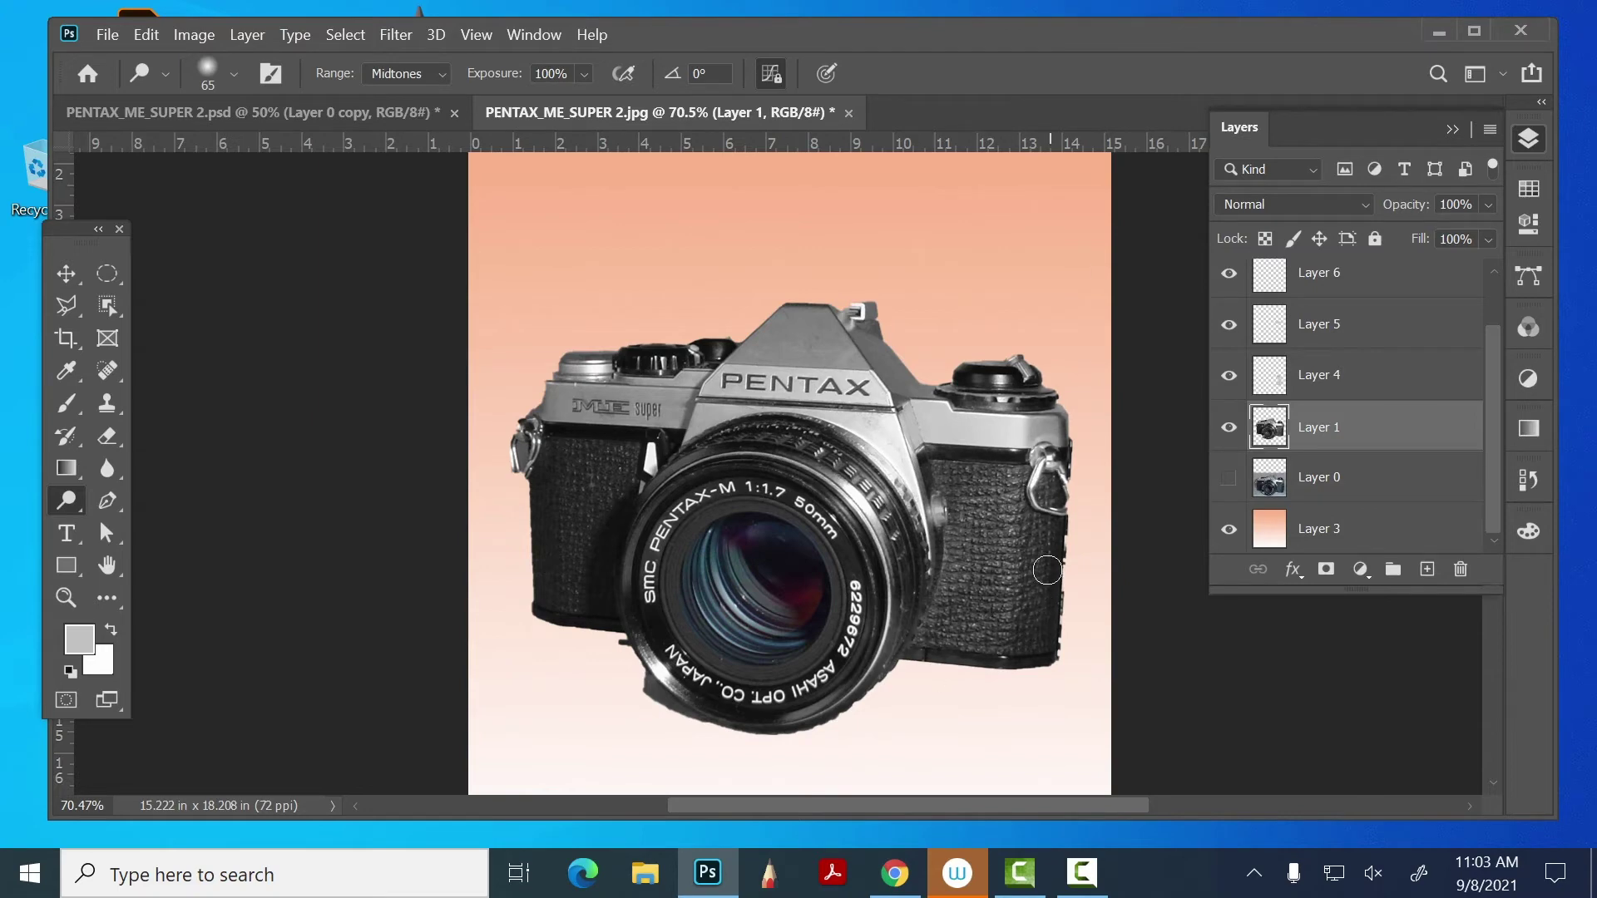
- Undo the last dodge stroke and try darkening the right grip panel with the Burn Tool at brush size 65, Midtones and 50% exposure
key(ctrl+z)
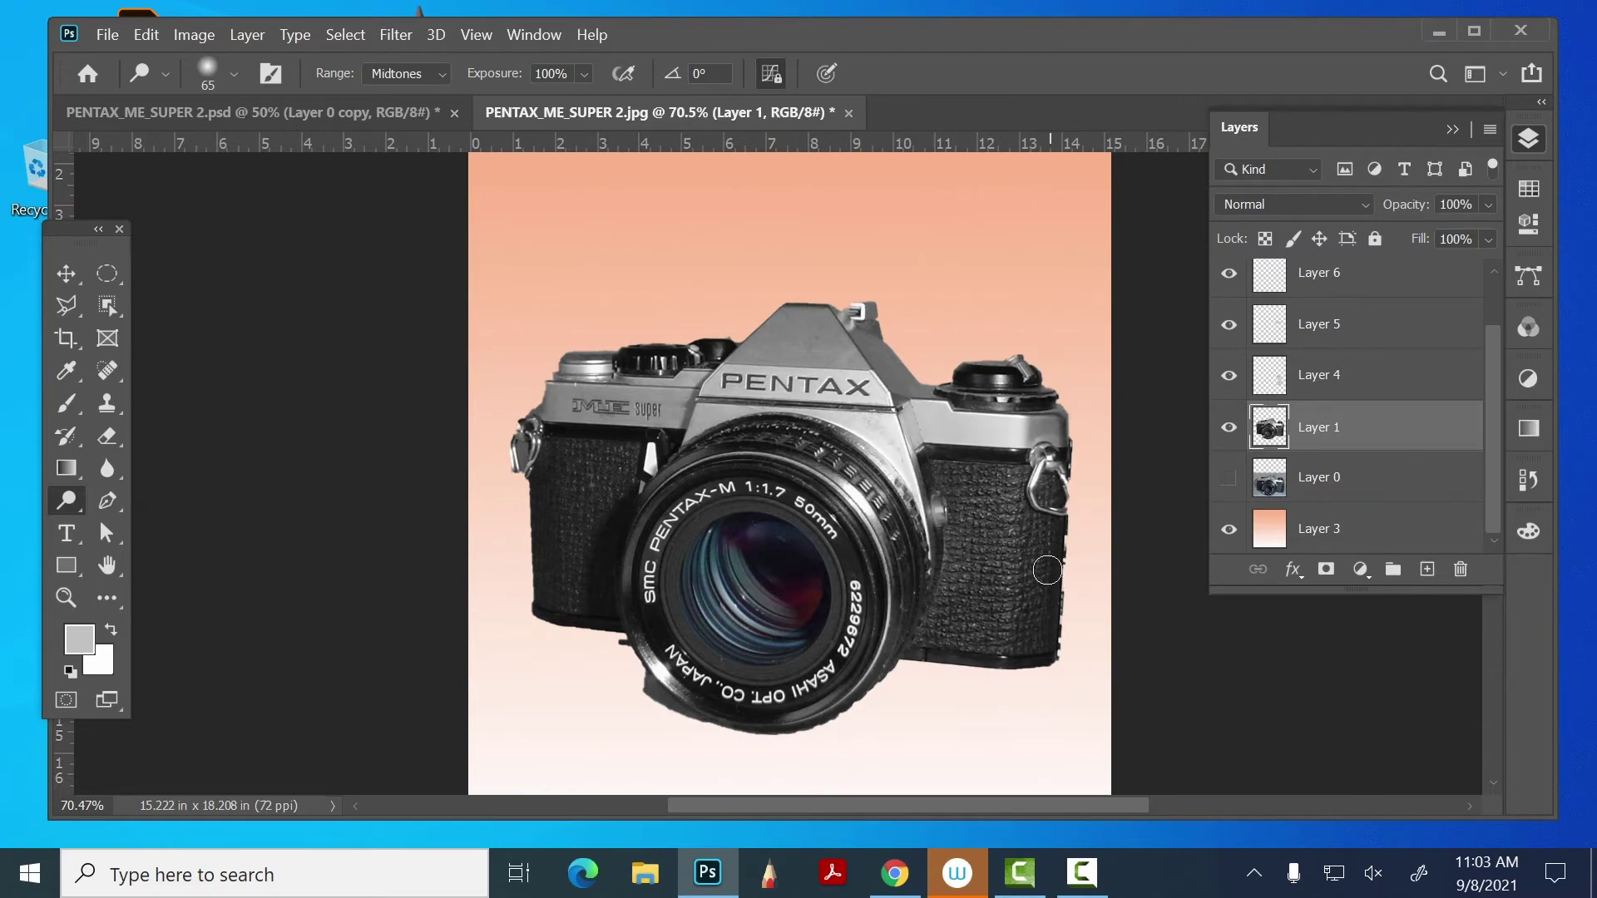
right_click(73, 502)
click(121, 524)
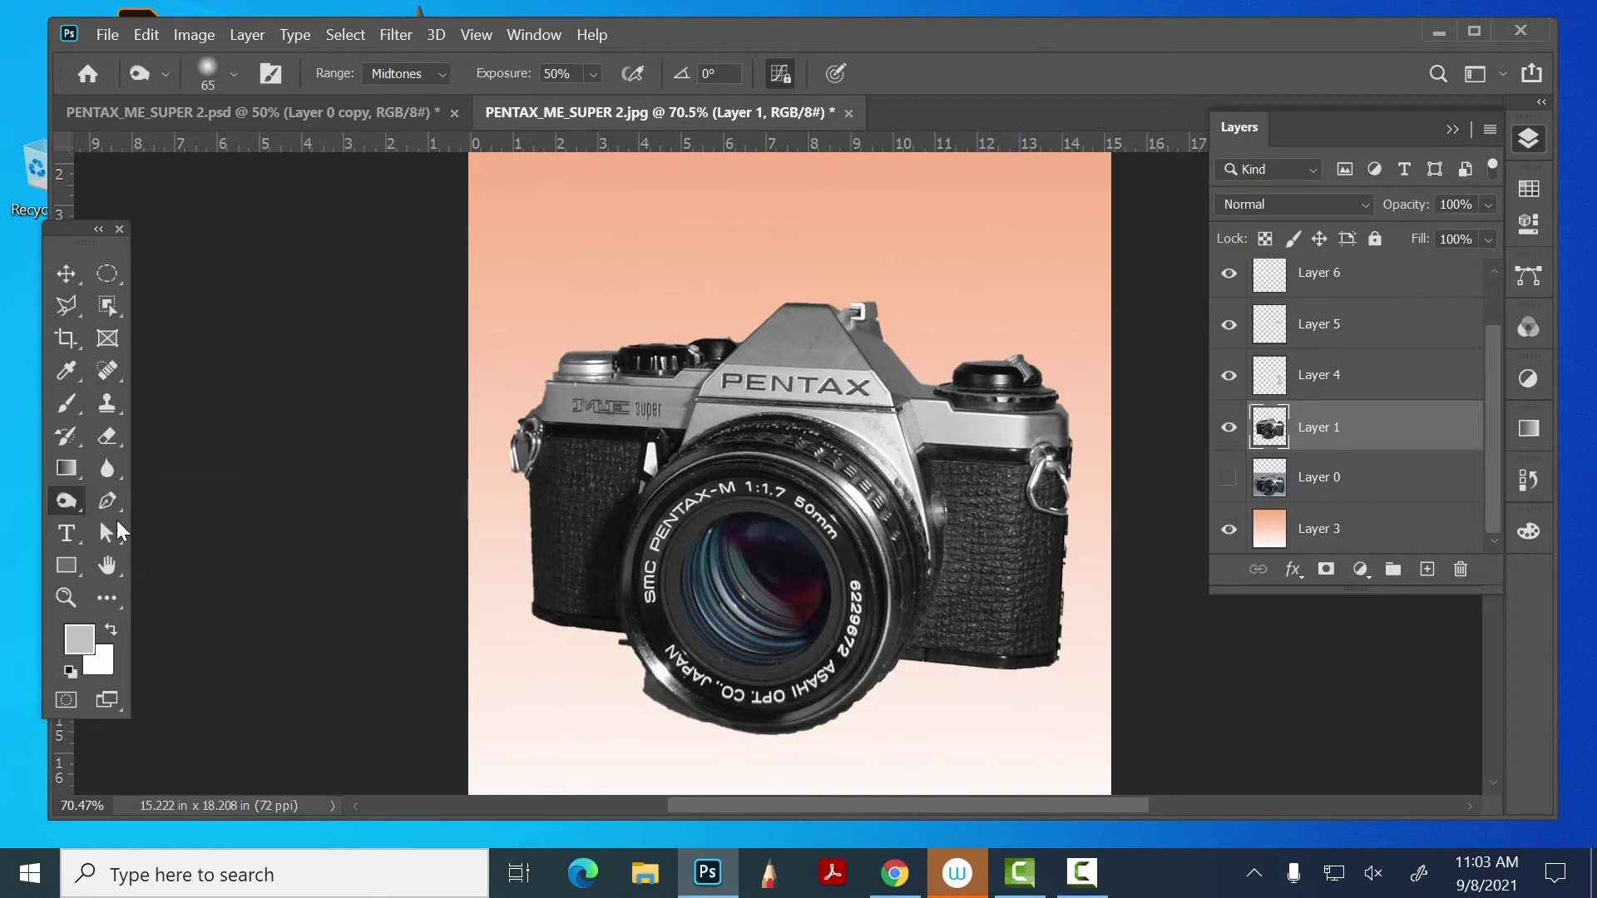
mouse_move(1007, 491)
mouse_down()
mouse_move(994, 553)
mouse_move(957, 516)
mouse_move(1055, 574)
mouse_up()
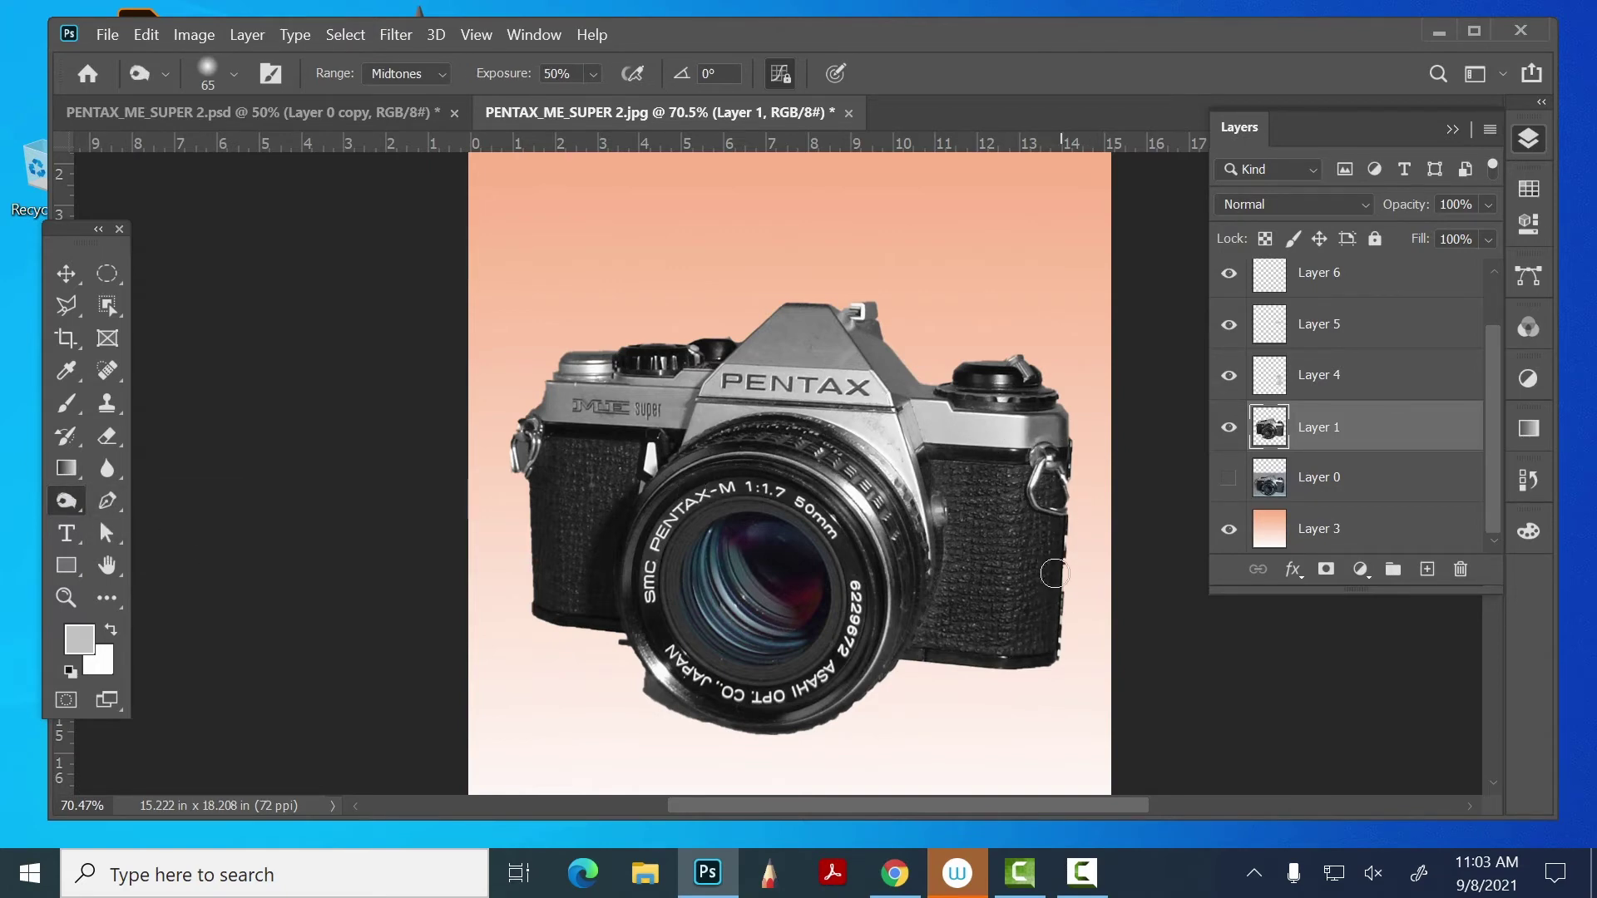
key(ctrl+z)
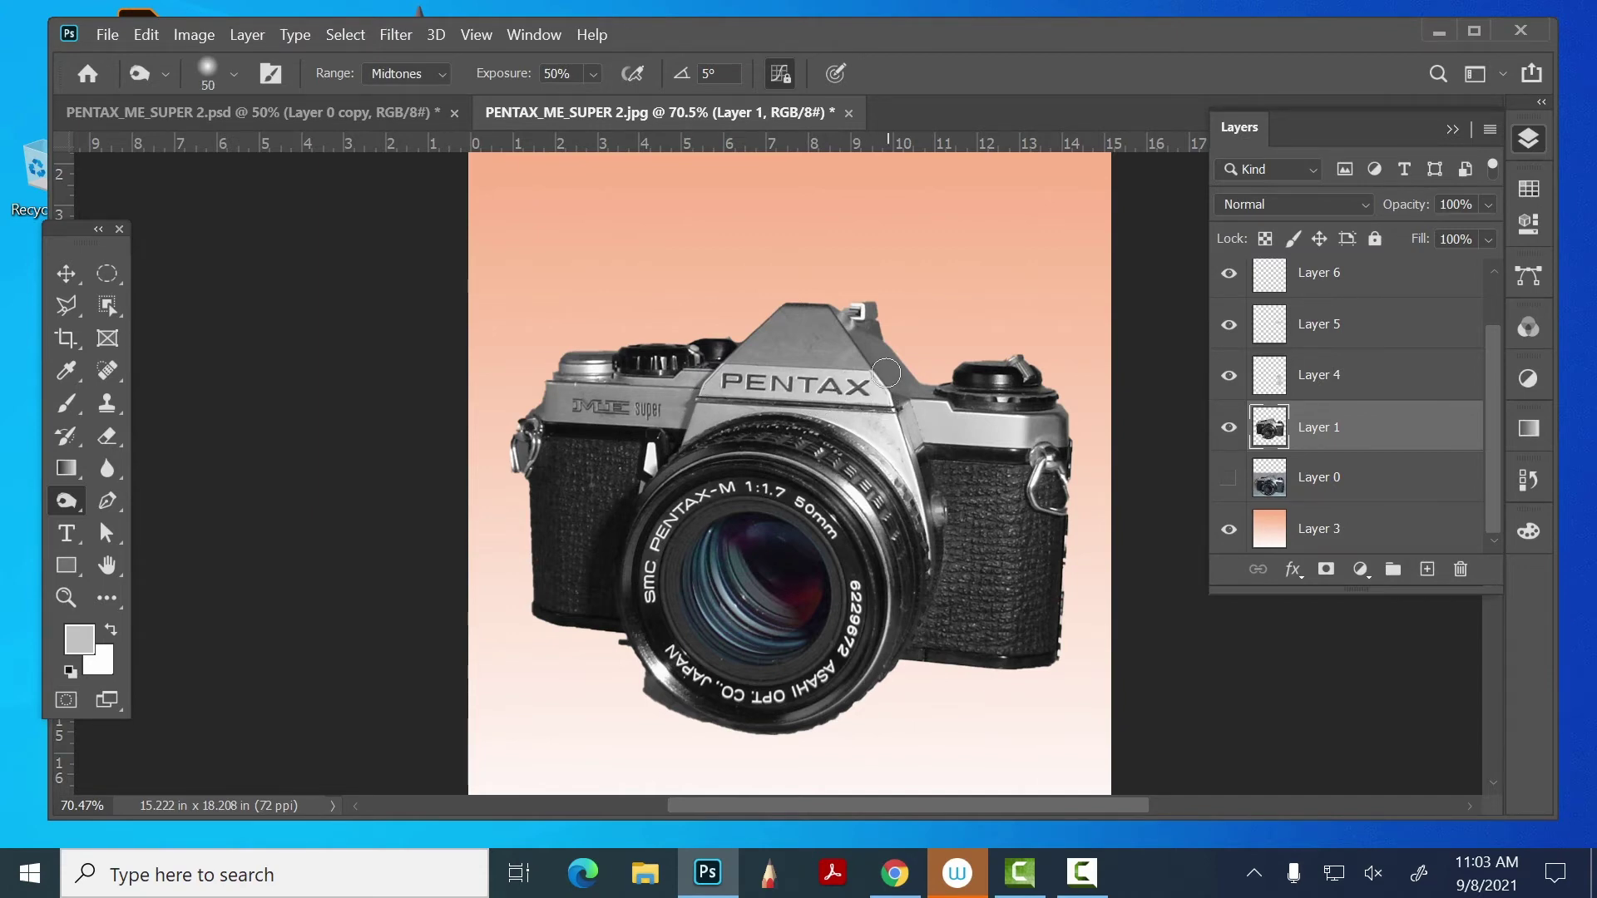
- Burn the camera's front plate around the PENTAX and ME super lettering with brush size 25, Midtones range and 50% exposure
key(bracketleft)
key(bracketleft)
drag(886, 408, 659, 405)
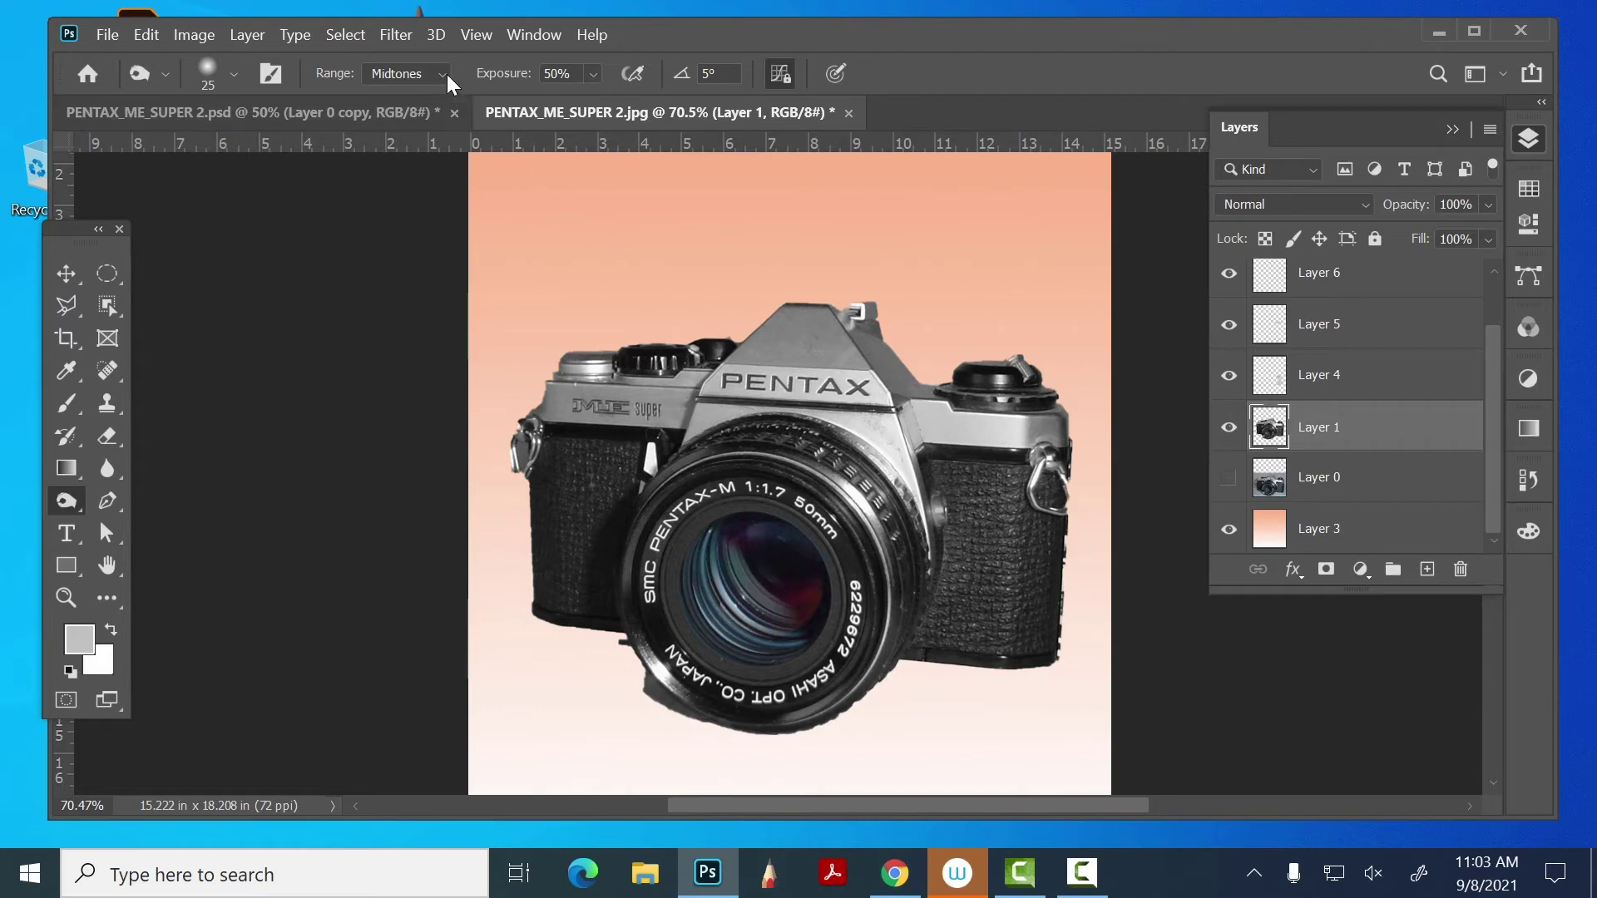
click(419, 73)
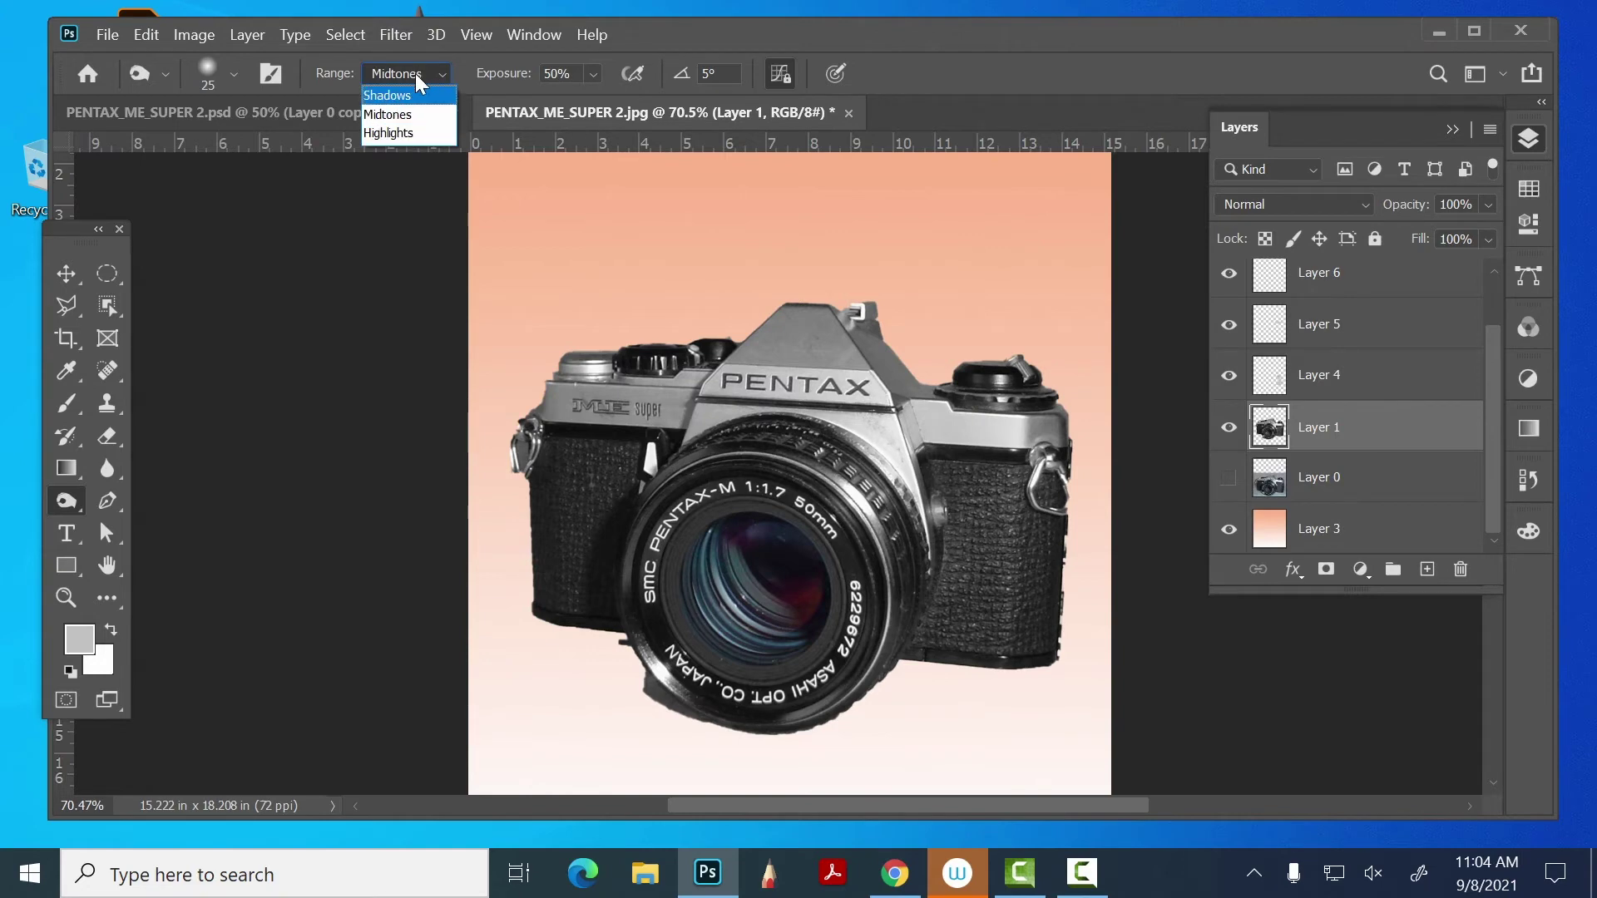
click(417, 74)
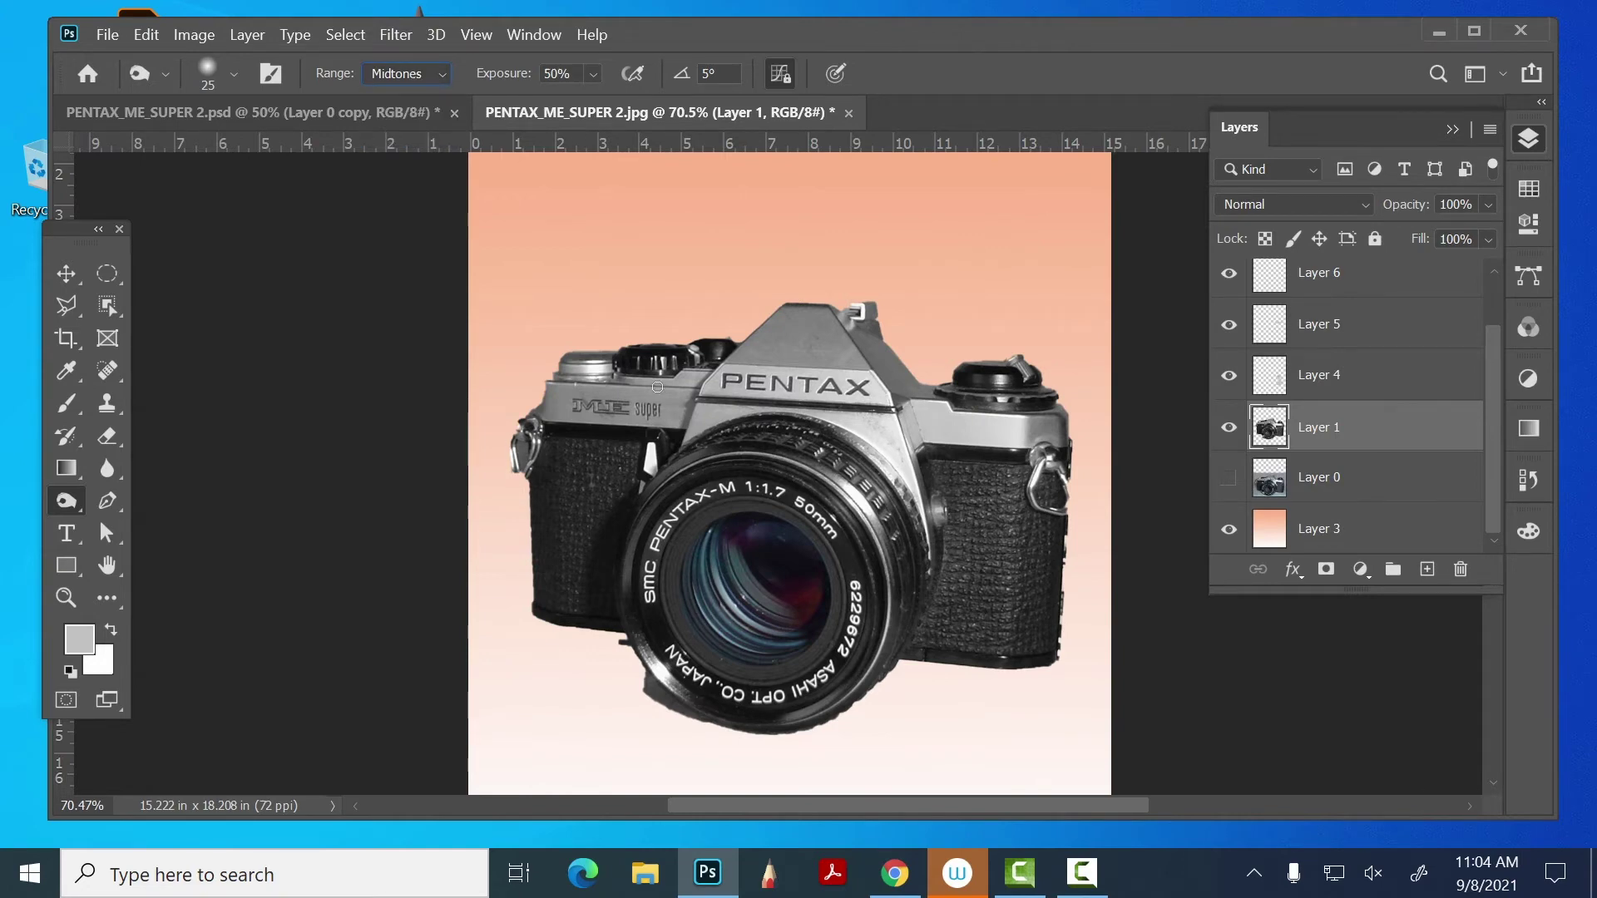
drag(603, 410, 623, 408)
- Try burning the "super" lettering on Layer 1 in the Midtones range at brush size 25, and undo the strokes
click(73, 609)
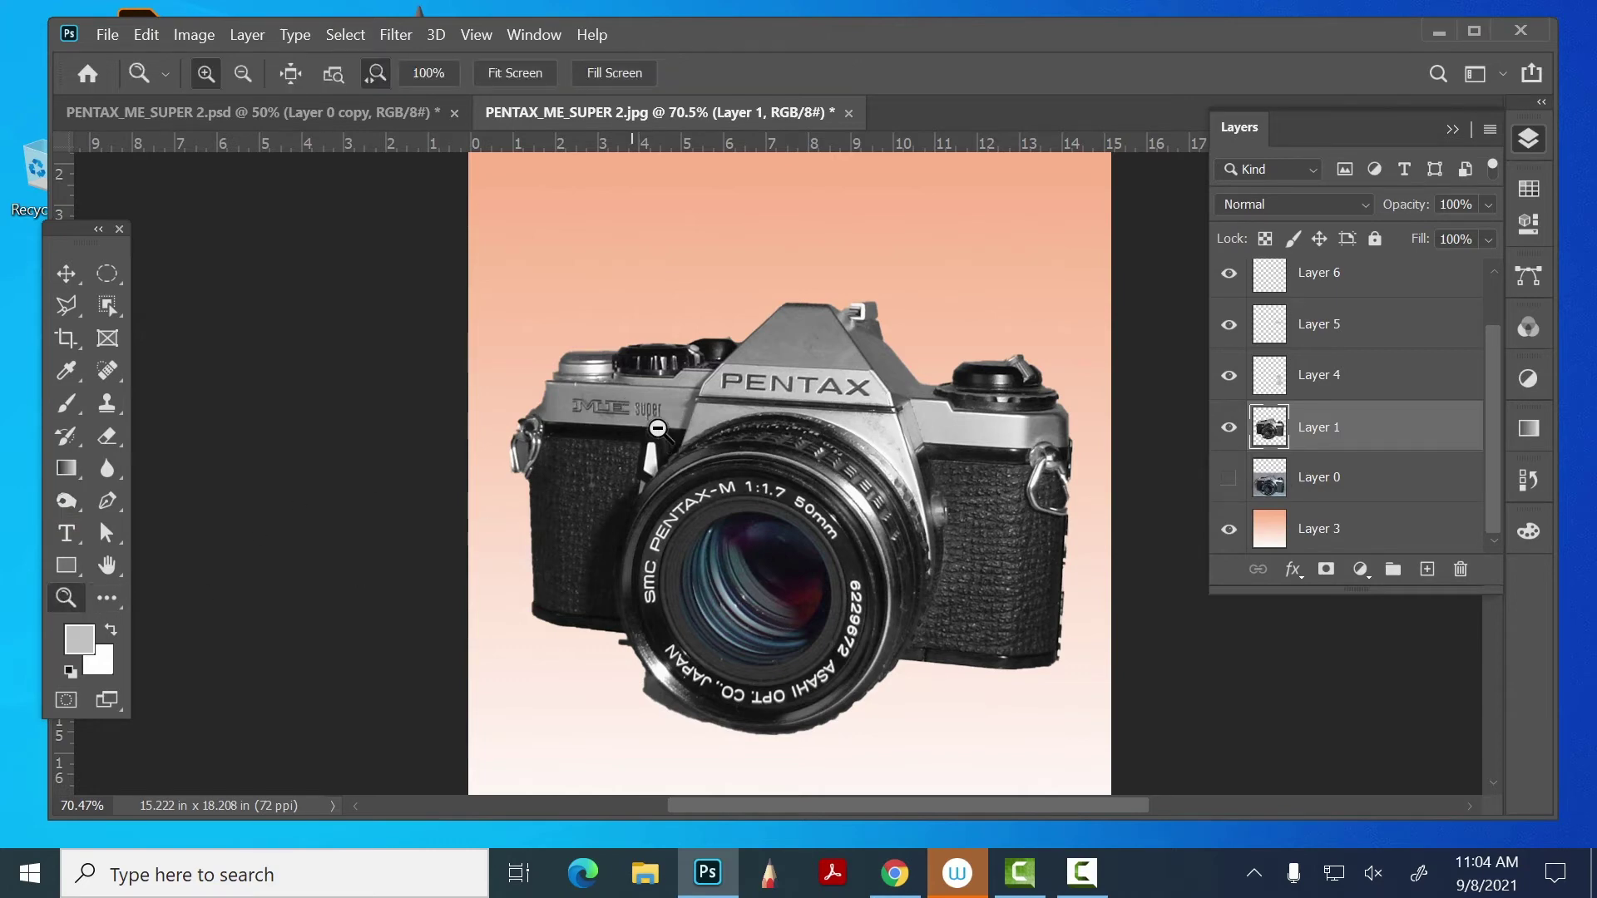
drag(633, 409, 706, 453)
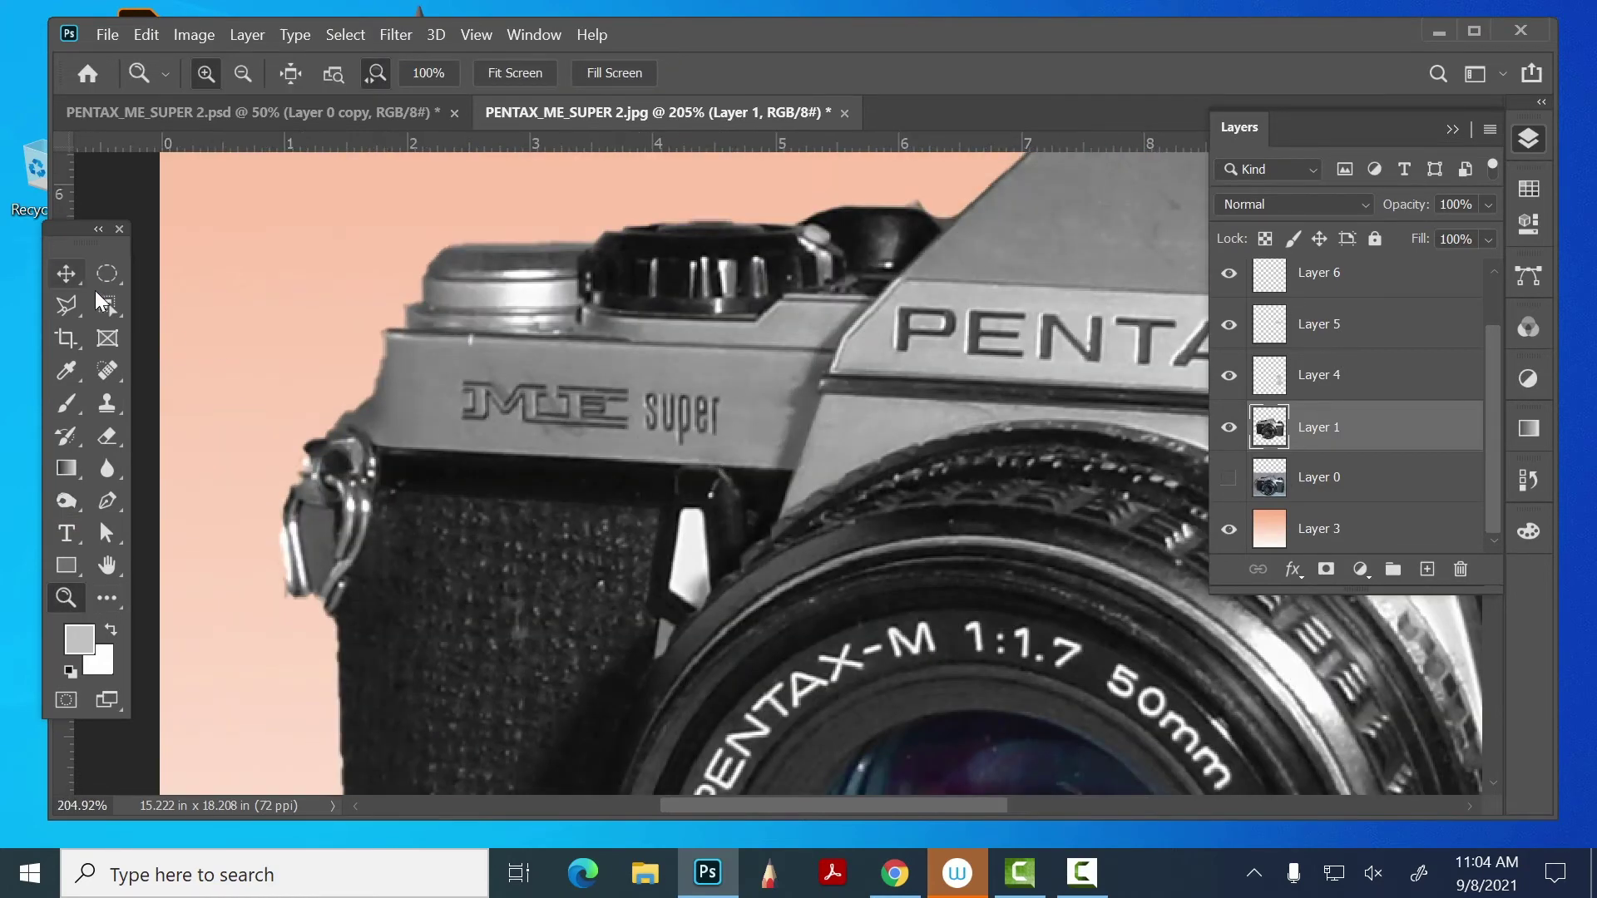
click(66, 274)
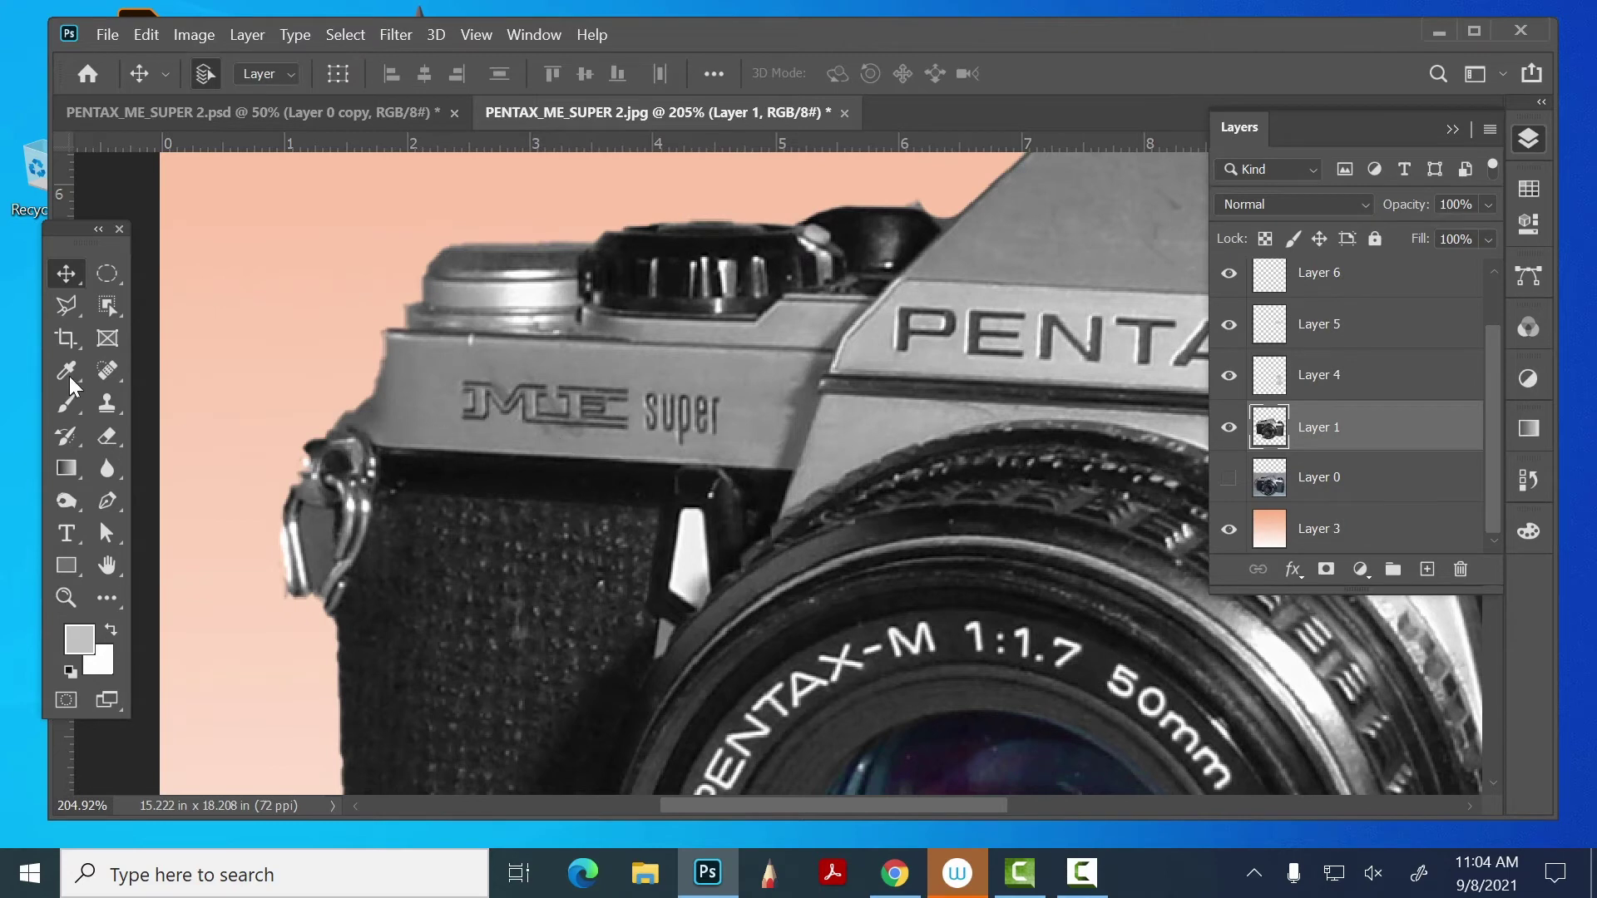
click(70, 499)
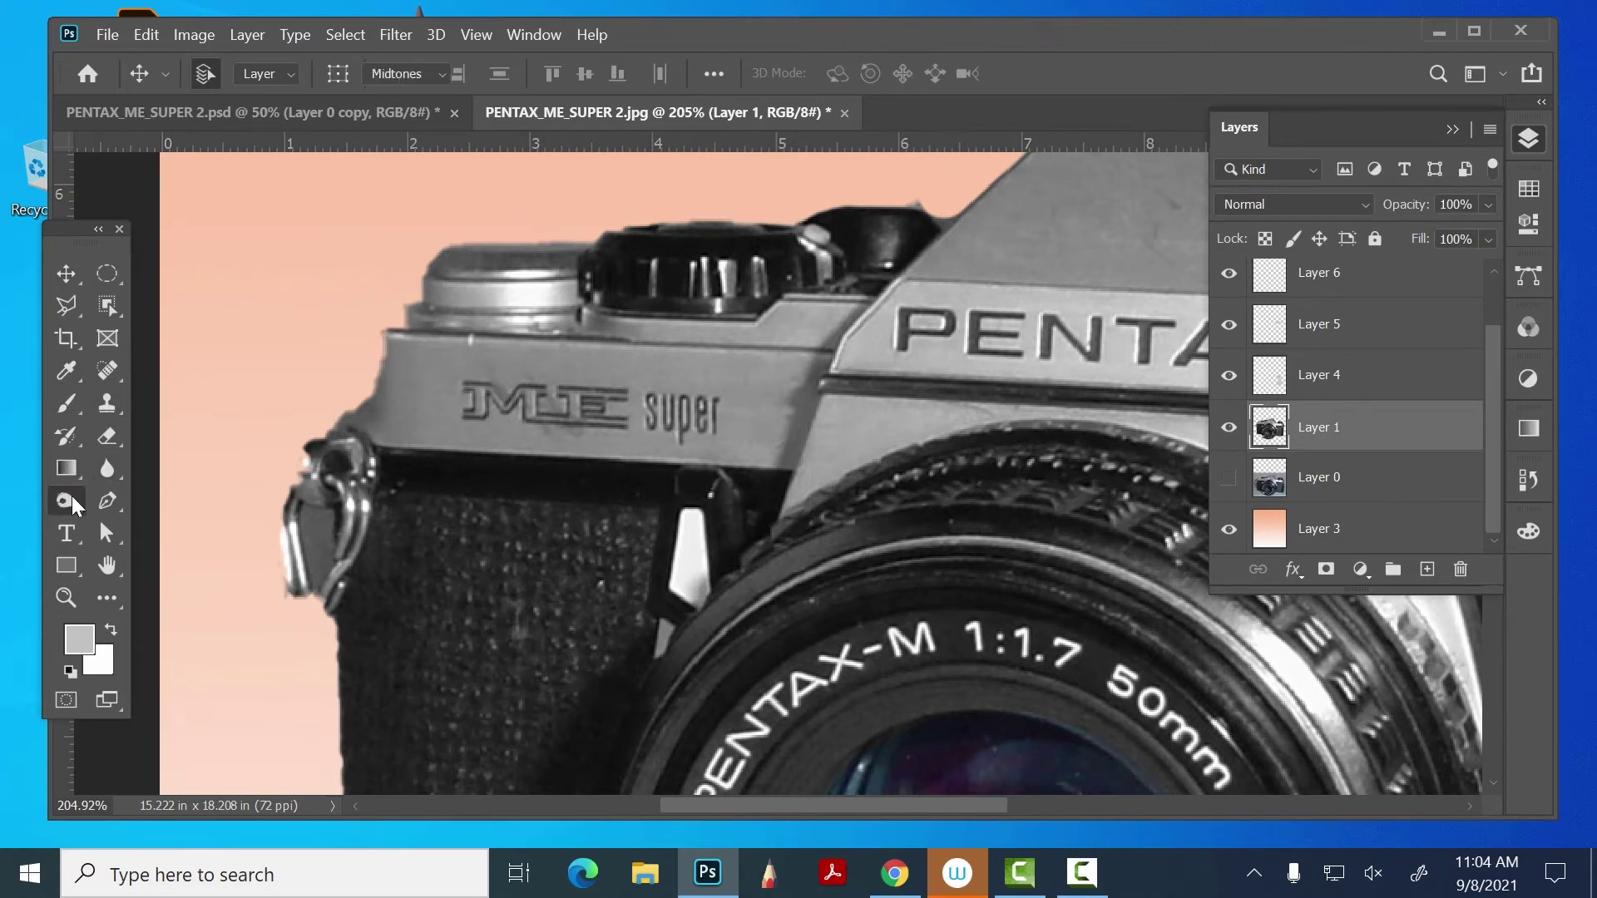
mouse_move(722, 398)
mouse_down()
mouse_move(693, 420)
mouse_move(723, 434)
mouse_move(750, 404)
mouse_move(705, 404)
mouse_move(725, 390)
mouse_move(675, 406)
mouse_up()
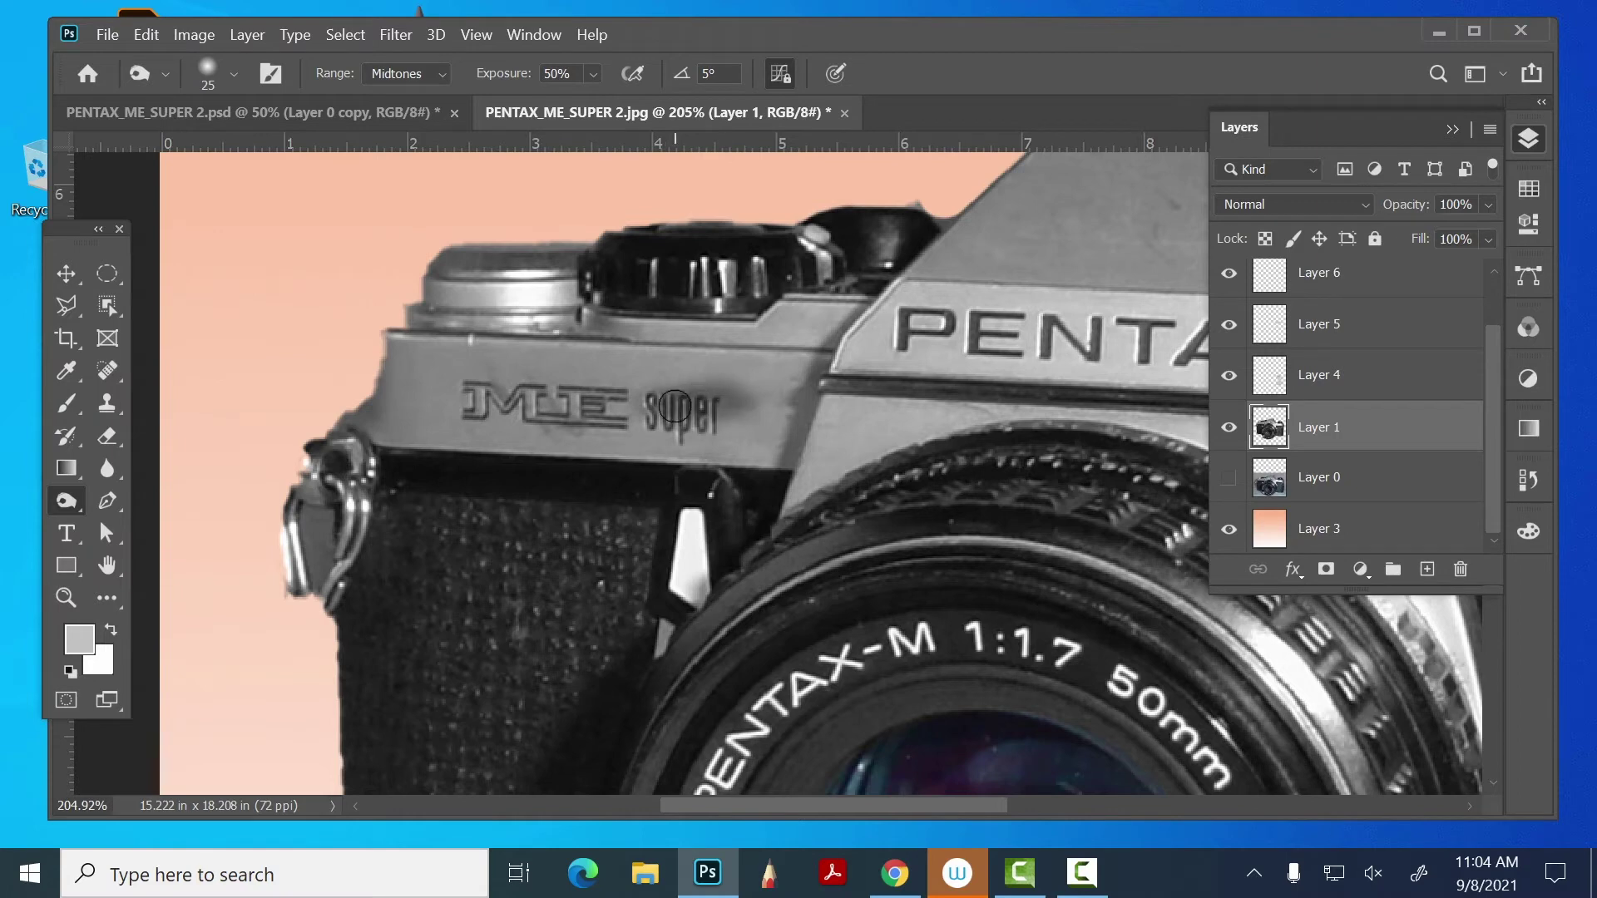
key(ctrl+z)
key(ctrl+z)
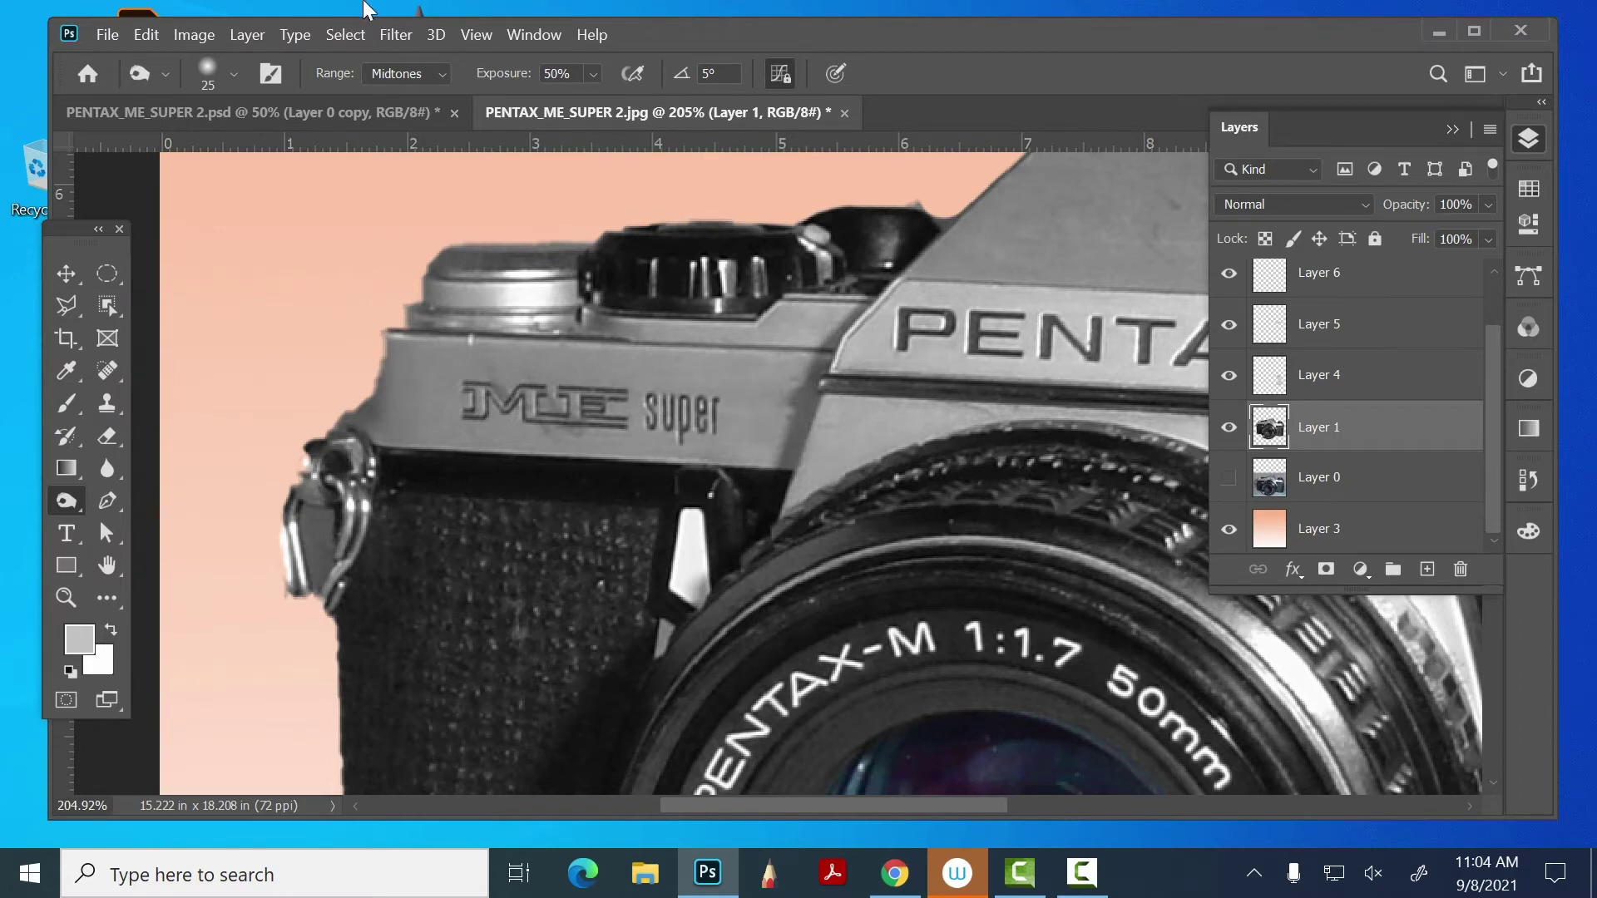
- Burn the "ME super" lettering on Layer 1 with the range set to Shadows at 50% exposure
click(398, 73)
click(393, 94)
mouse_move(719, 411)
mouse_down()
mouse_move(594, 400)
mouse_move(555, 428)
mouse_up()
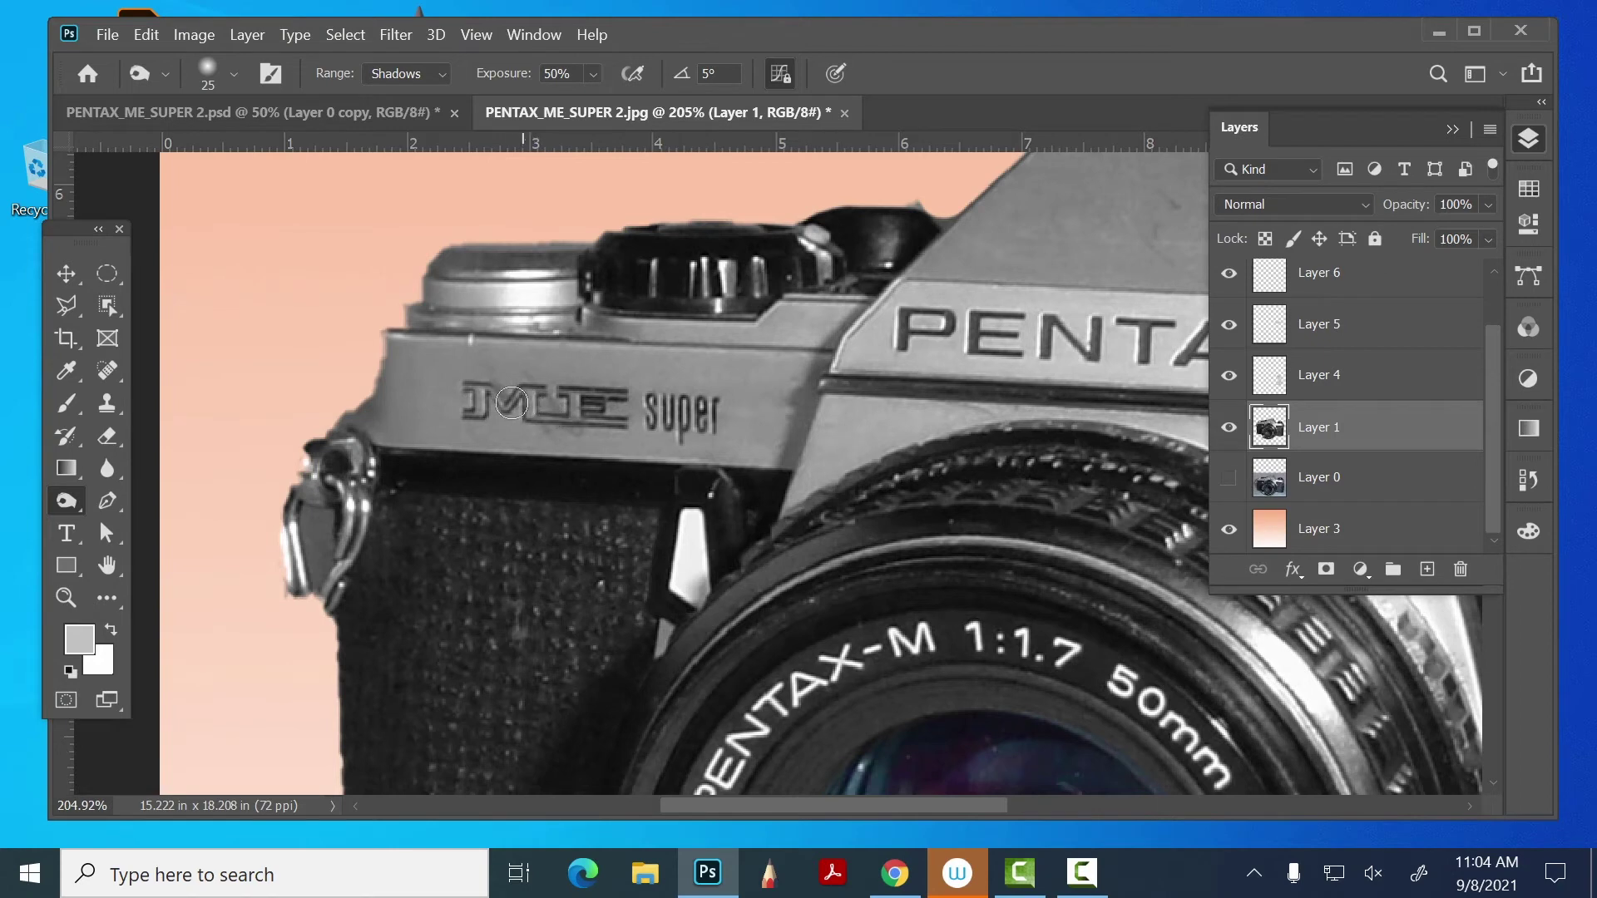
mouse_move(482, 405)
mouse_down()
mouse_move(491, 391)
mouse_move(541, 425)
mouse_move(526, 396)
mouse_up()
click(593, 74)
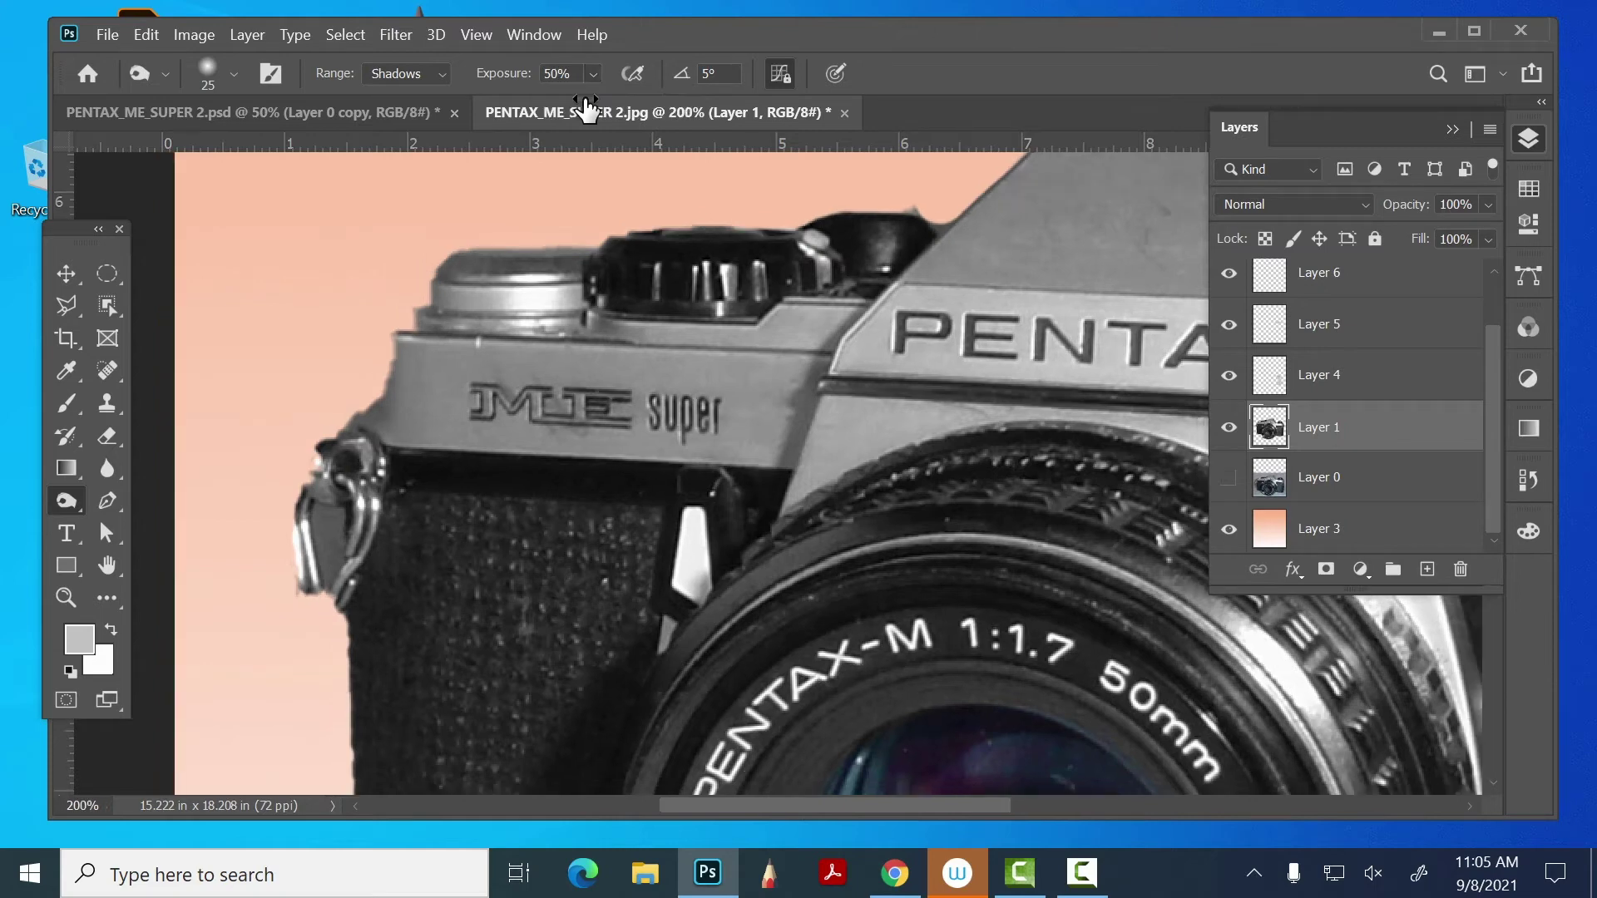
- Select the lens glass on Layer 2 and set the foreground color to the light orange Pastel swatch
key(ctrl+0)
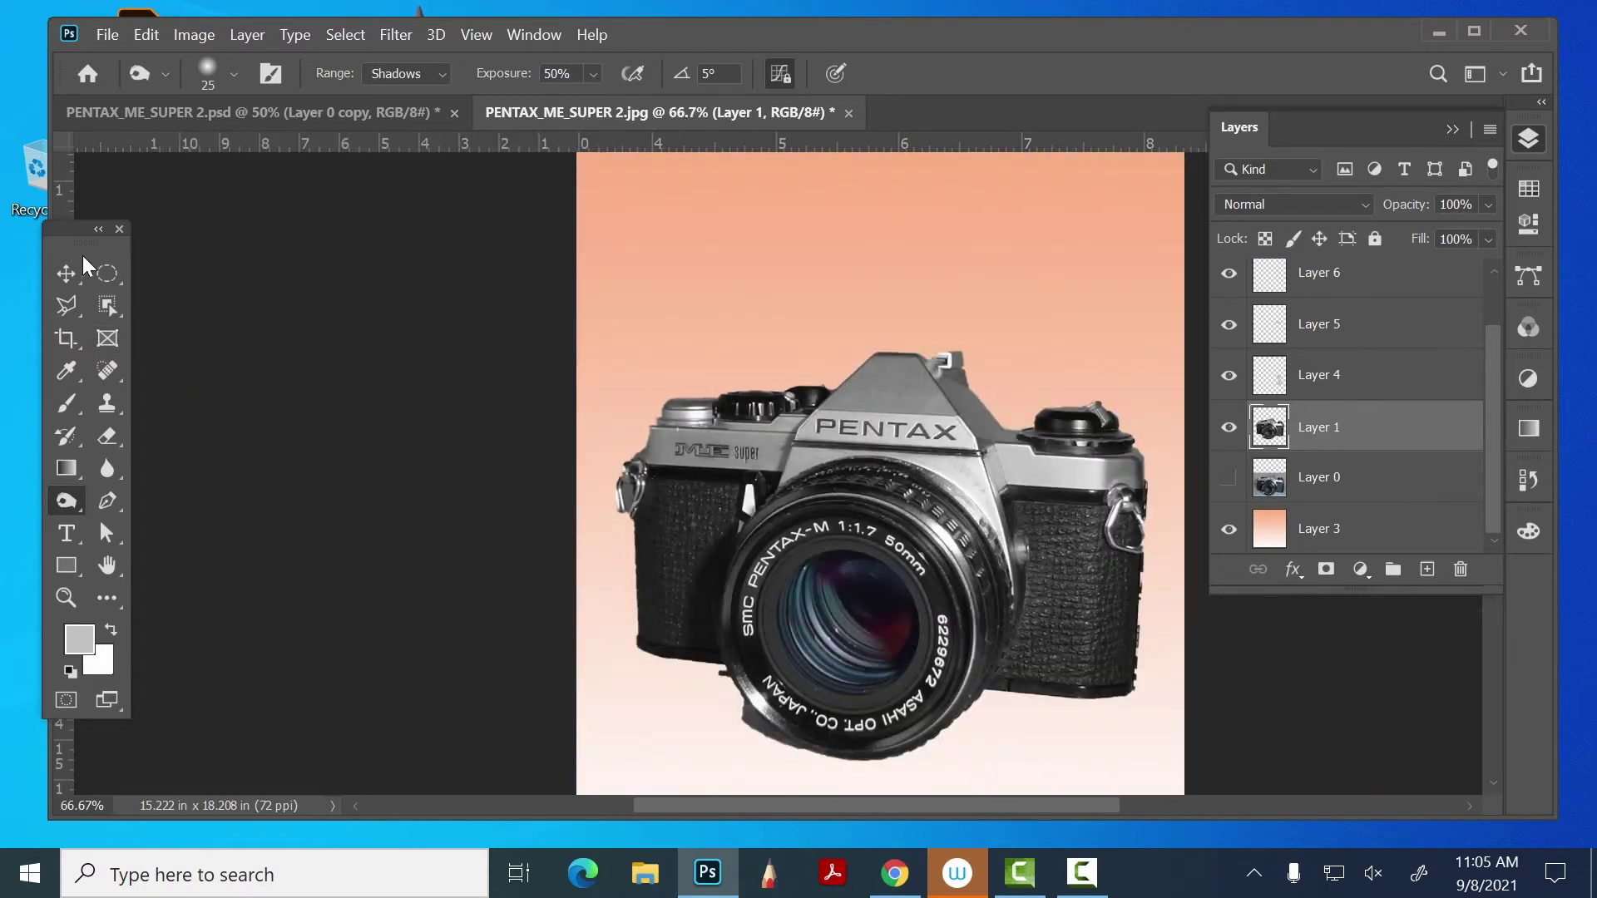
click(67, 271)
click(902, 619)
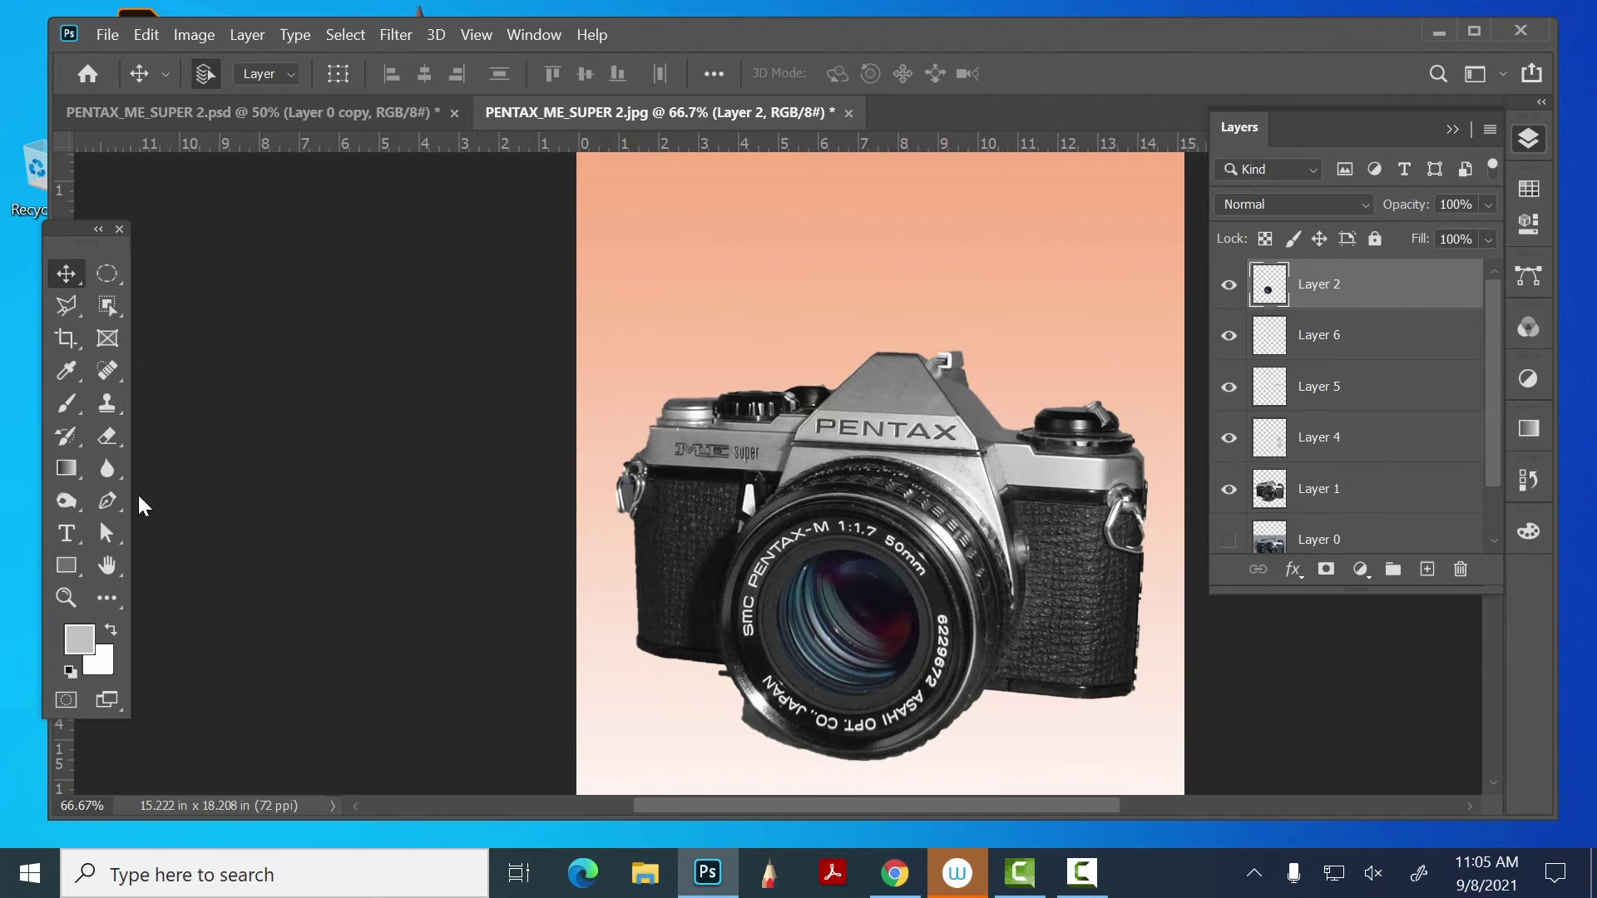
click(1534, 192)
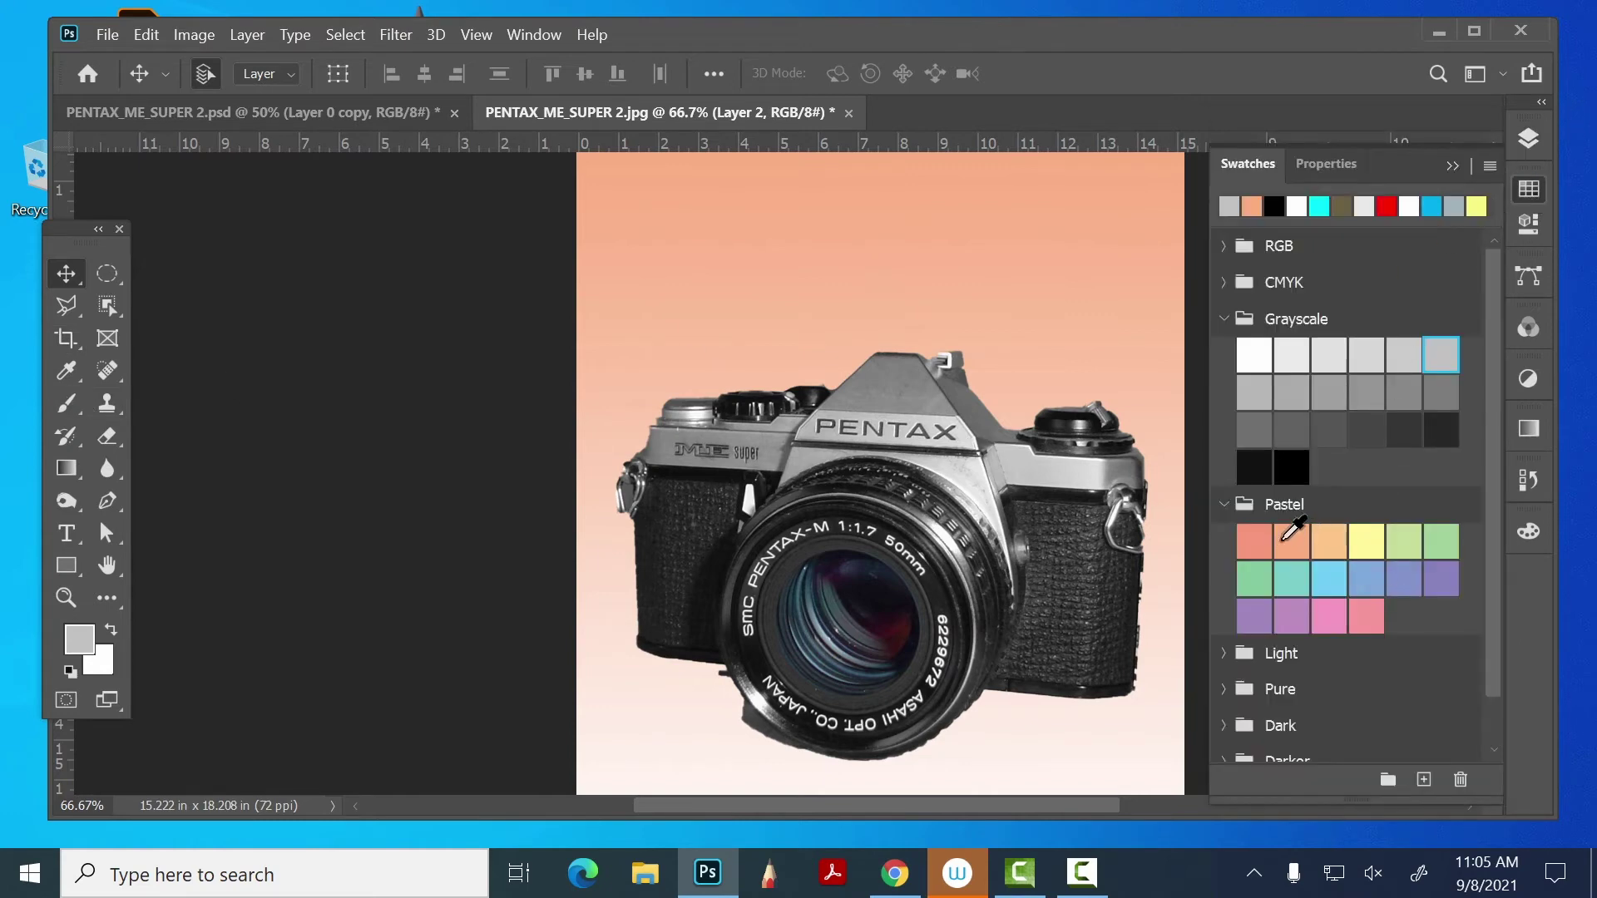
click(1292, 541)
click(1531, 138)
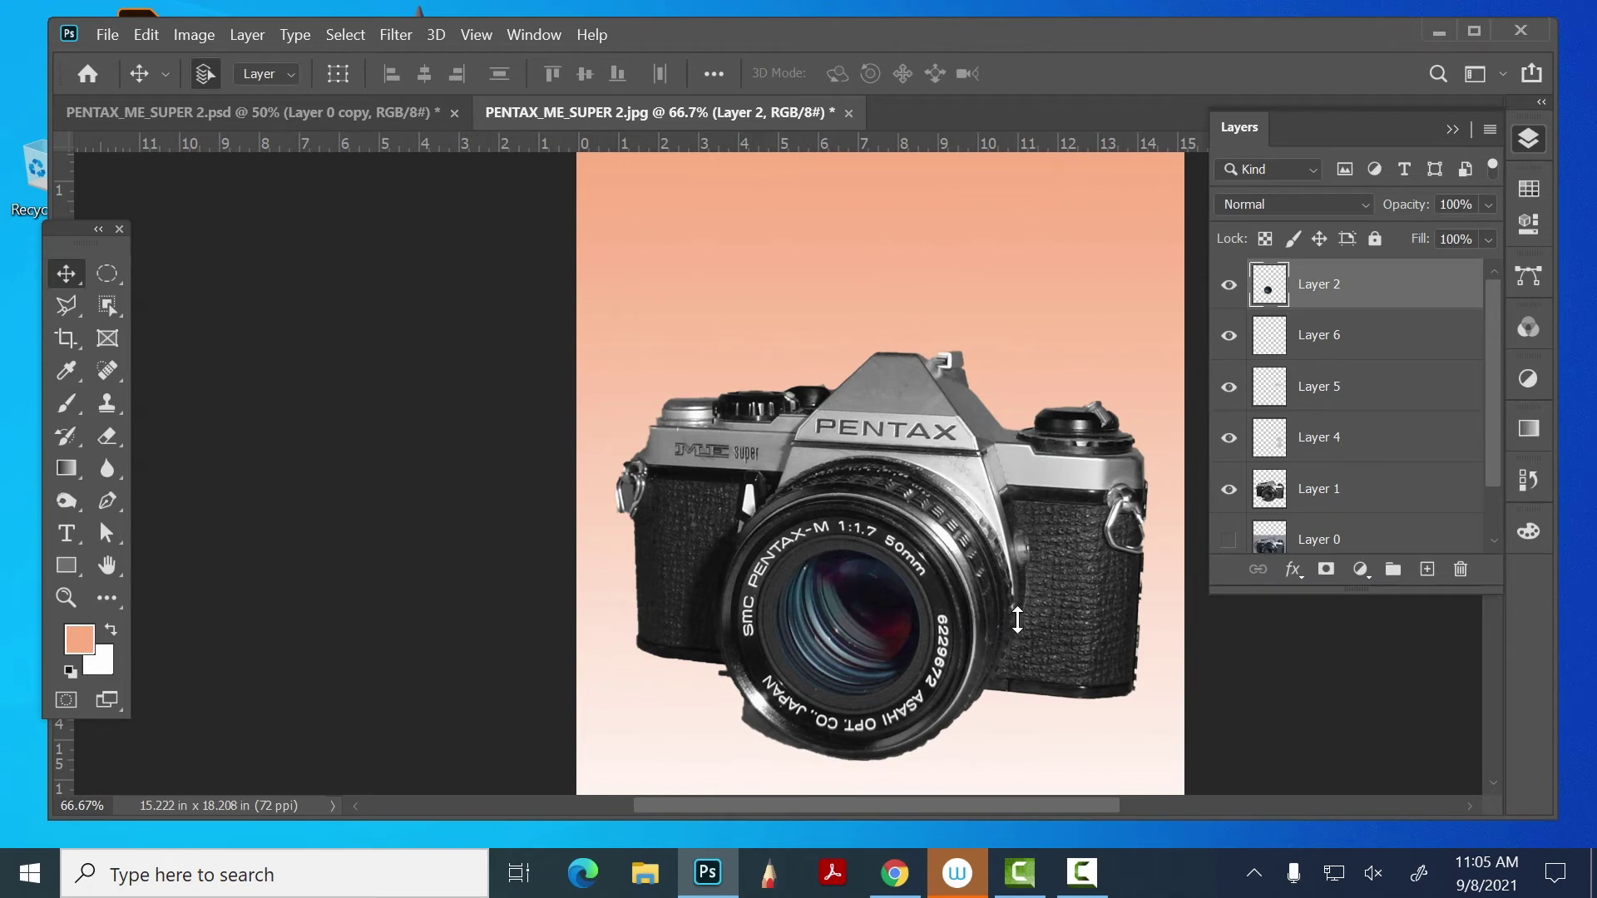
- Colorize the lens glass on Layer 2 with Hue/Saturation, using hue 198 and saturation 25
click(1228, 285)
click(1229, 286)
click(201, 35)
mouse_move(233, 92)
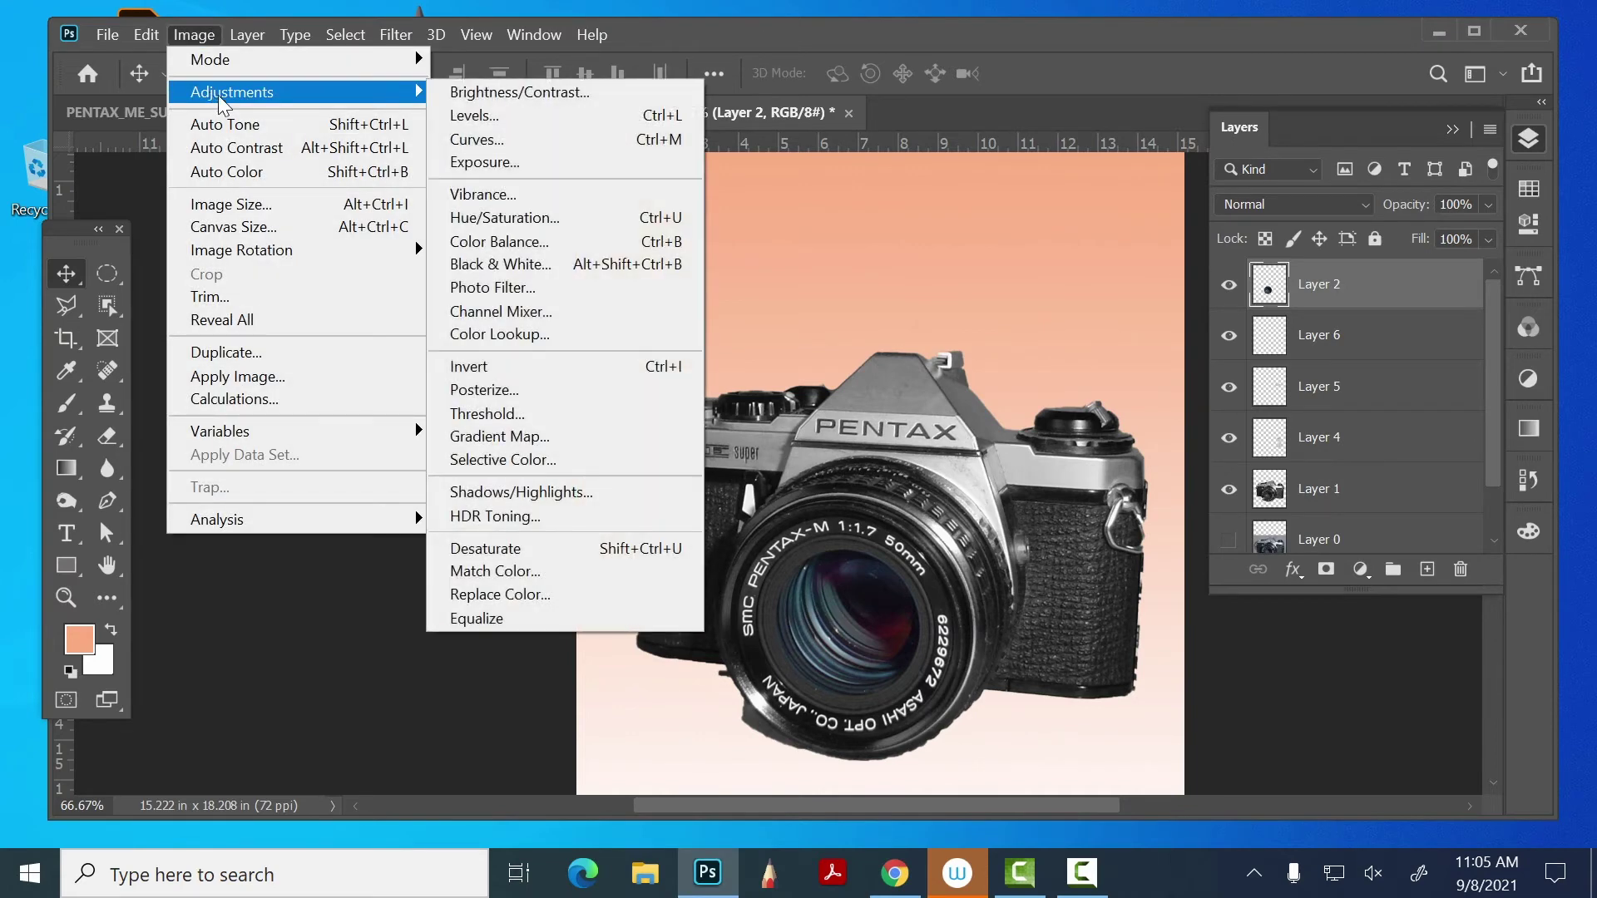
click(563, 219)
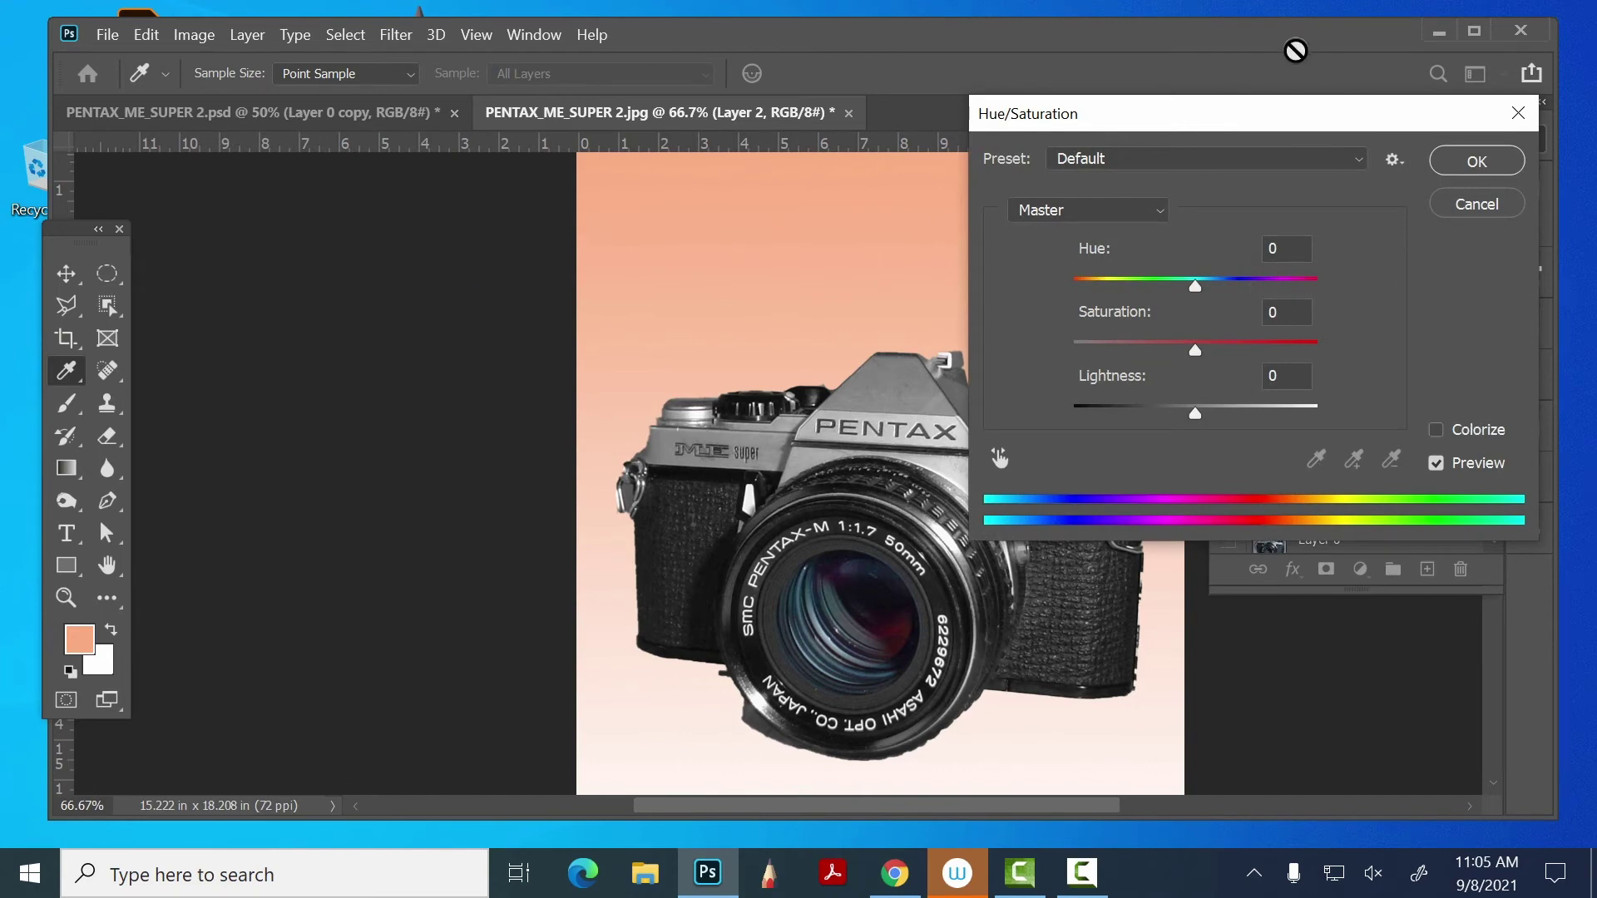
drag(1311, 114, 433, 25)
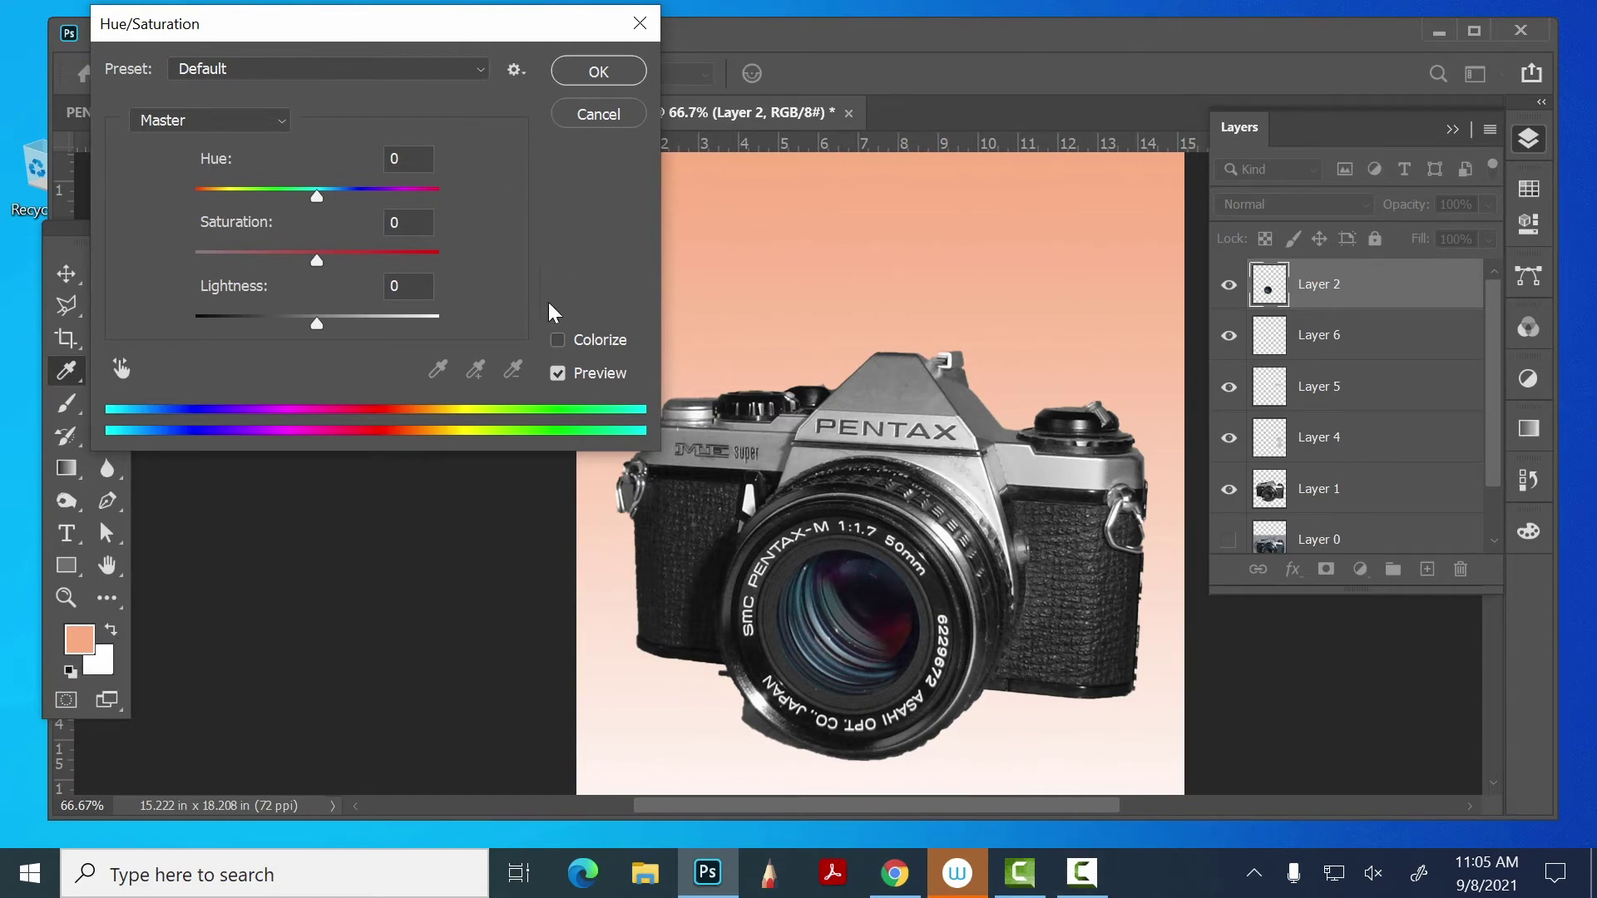
click(557, 340)
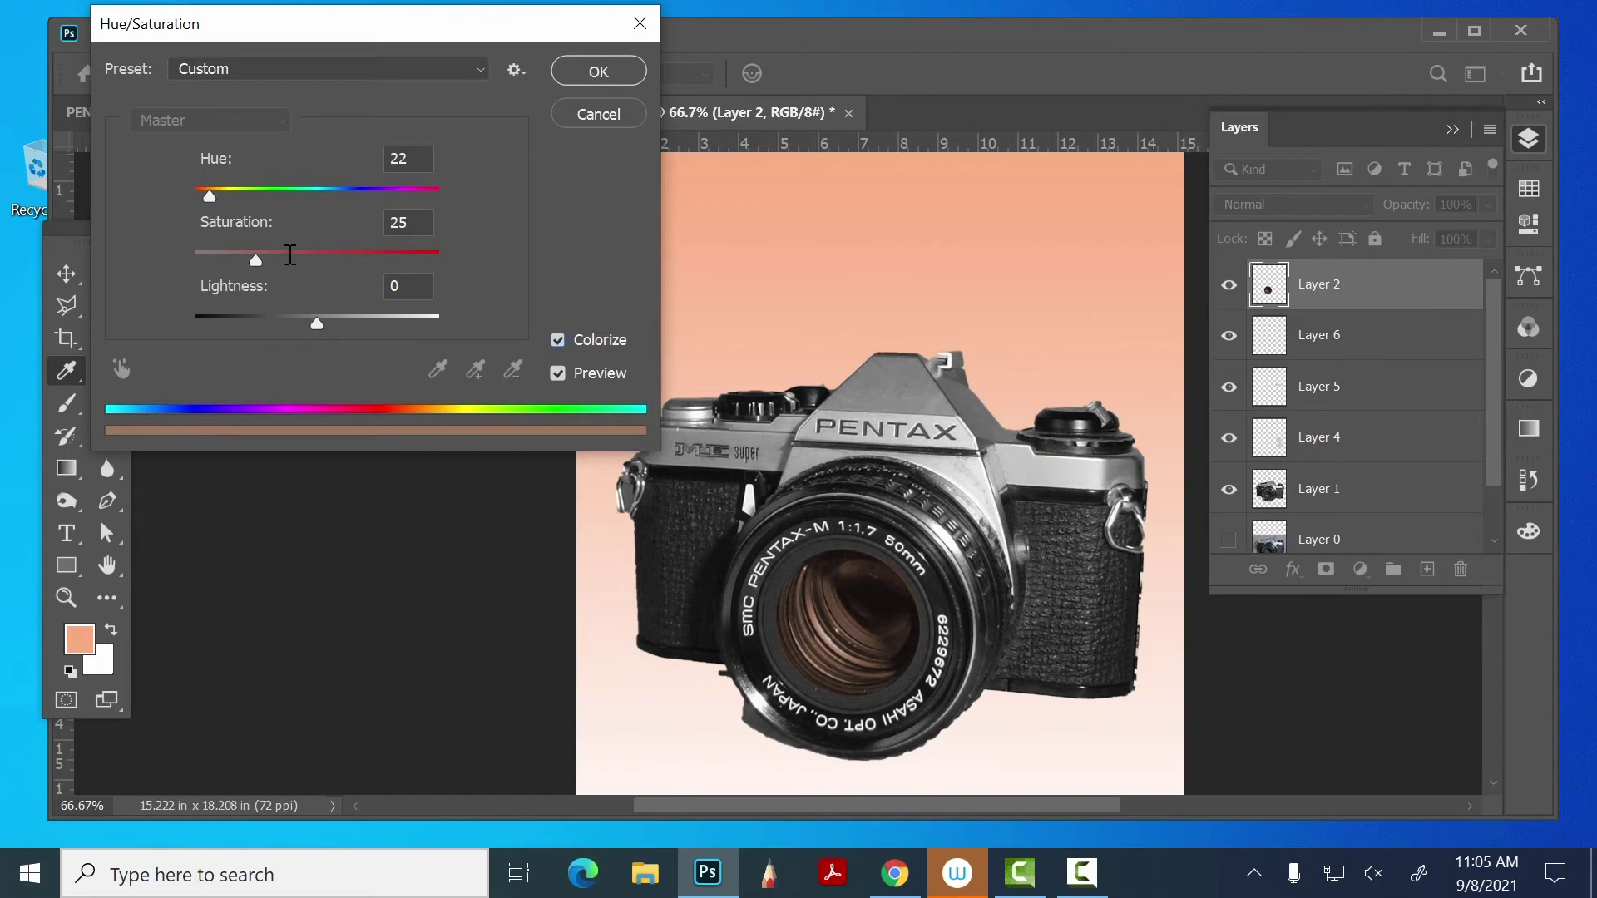
mouse_move(256, 260)
mouse_down()
mouse_move(303, 256)
mouse_move(259, 254)
mouse_up()
drag(213, 193, 331, 204)
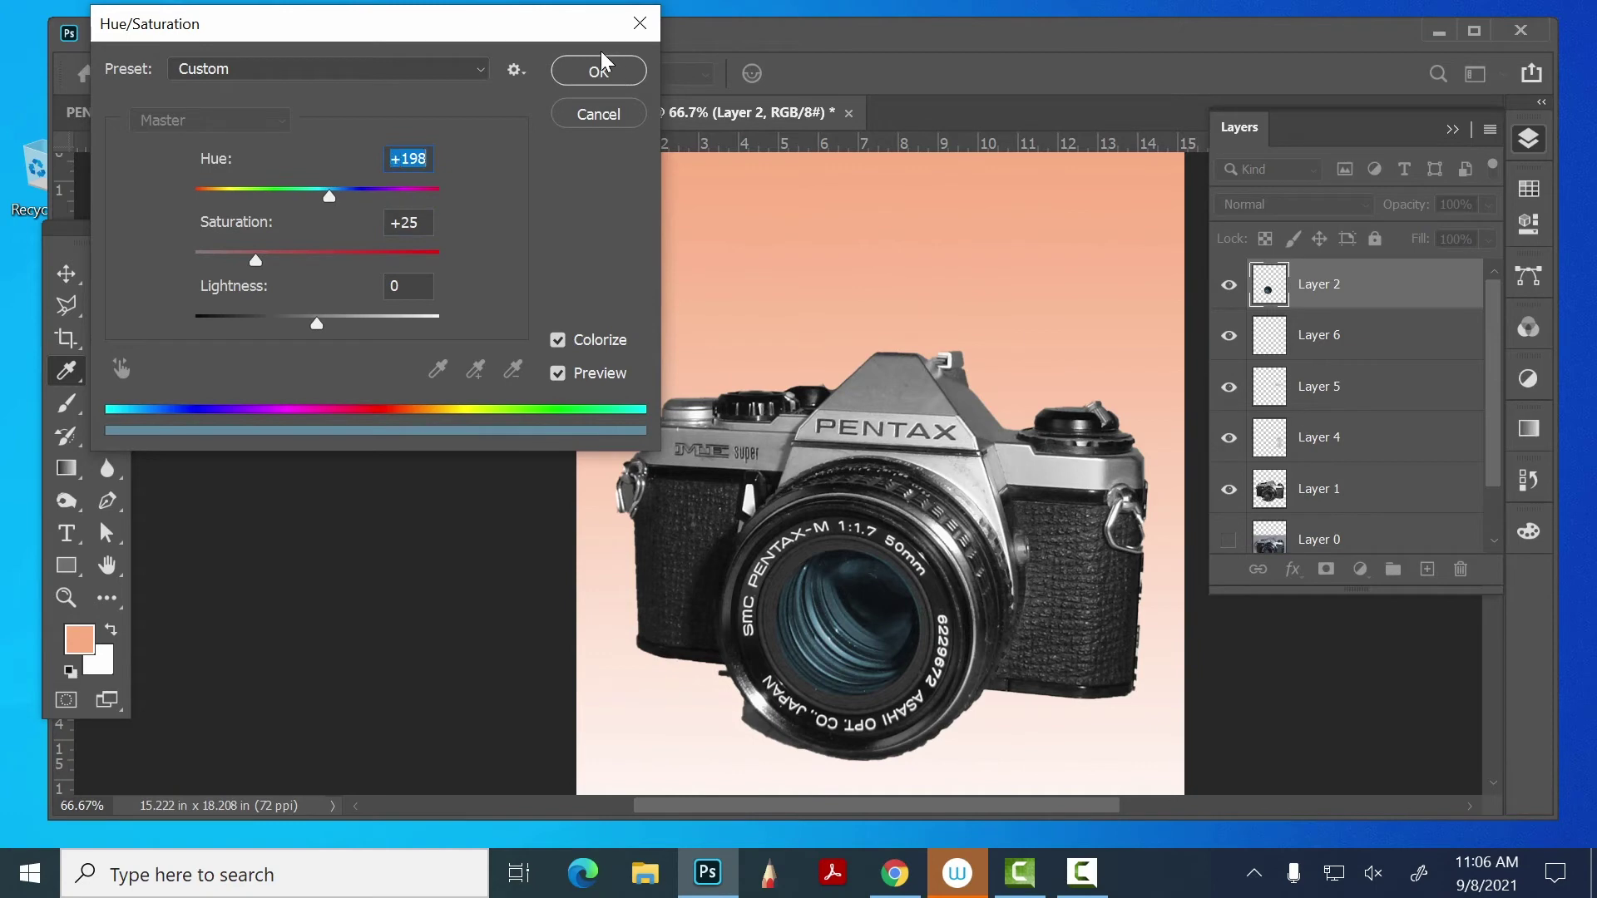
click(585, 83)
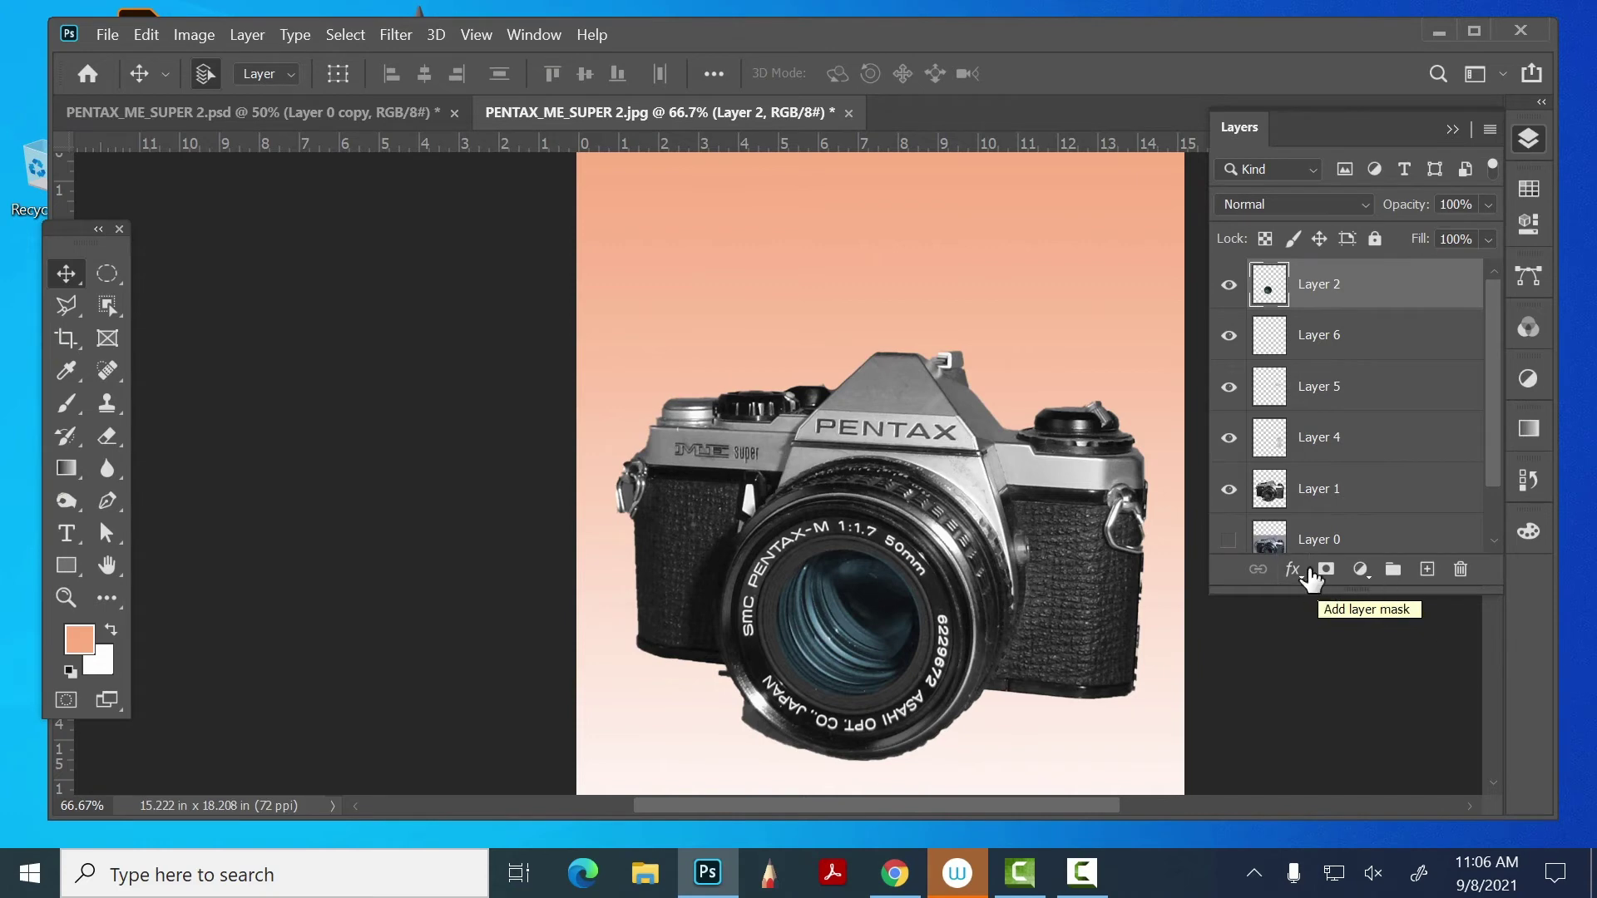
- Examine the cutout edges up close around the left strap lug, the top plate and the right-hand dial
click(65, 592)
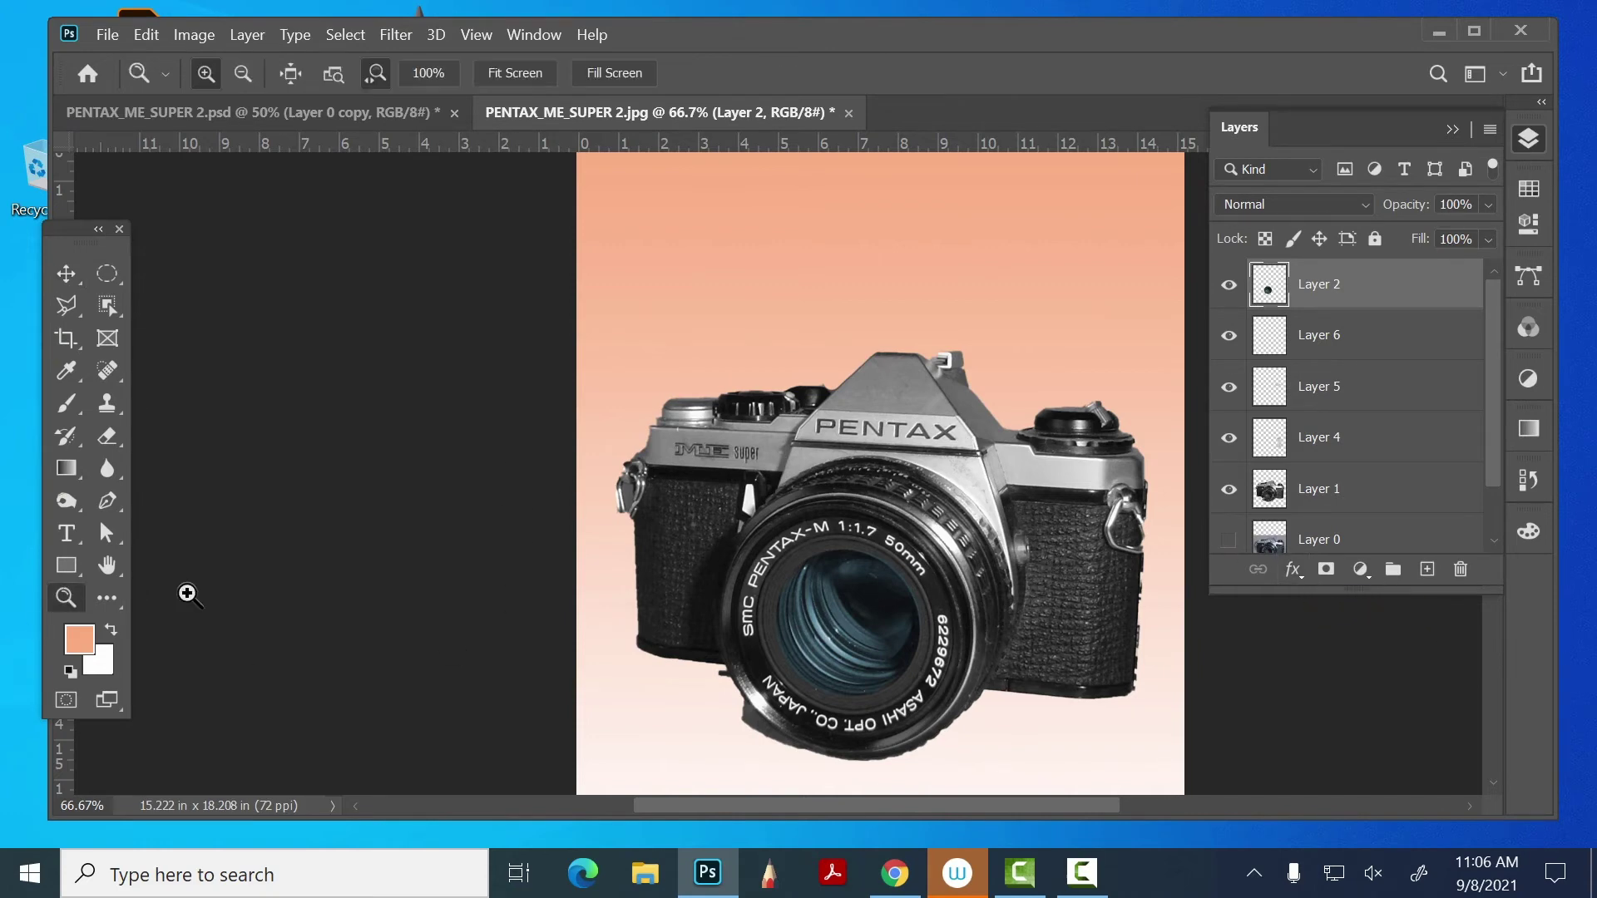
drag(645, 465, 756, 552)
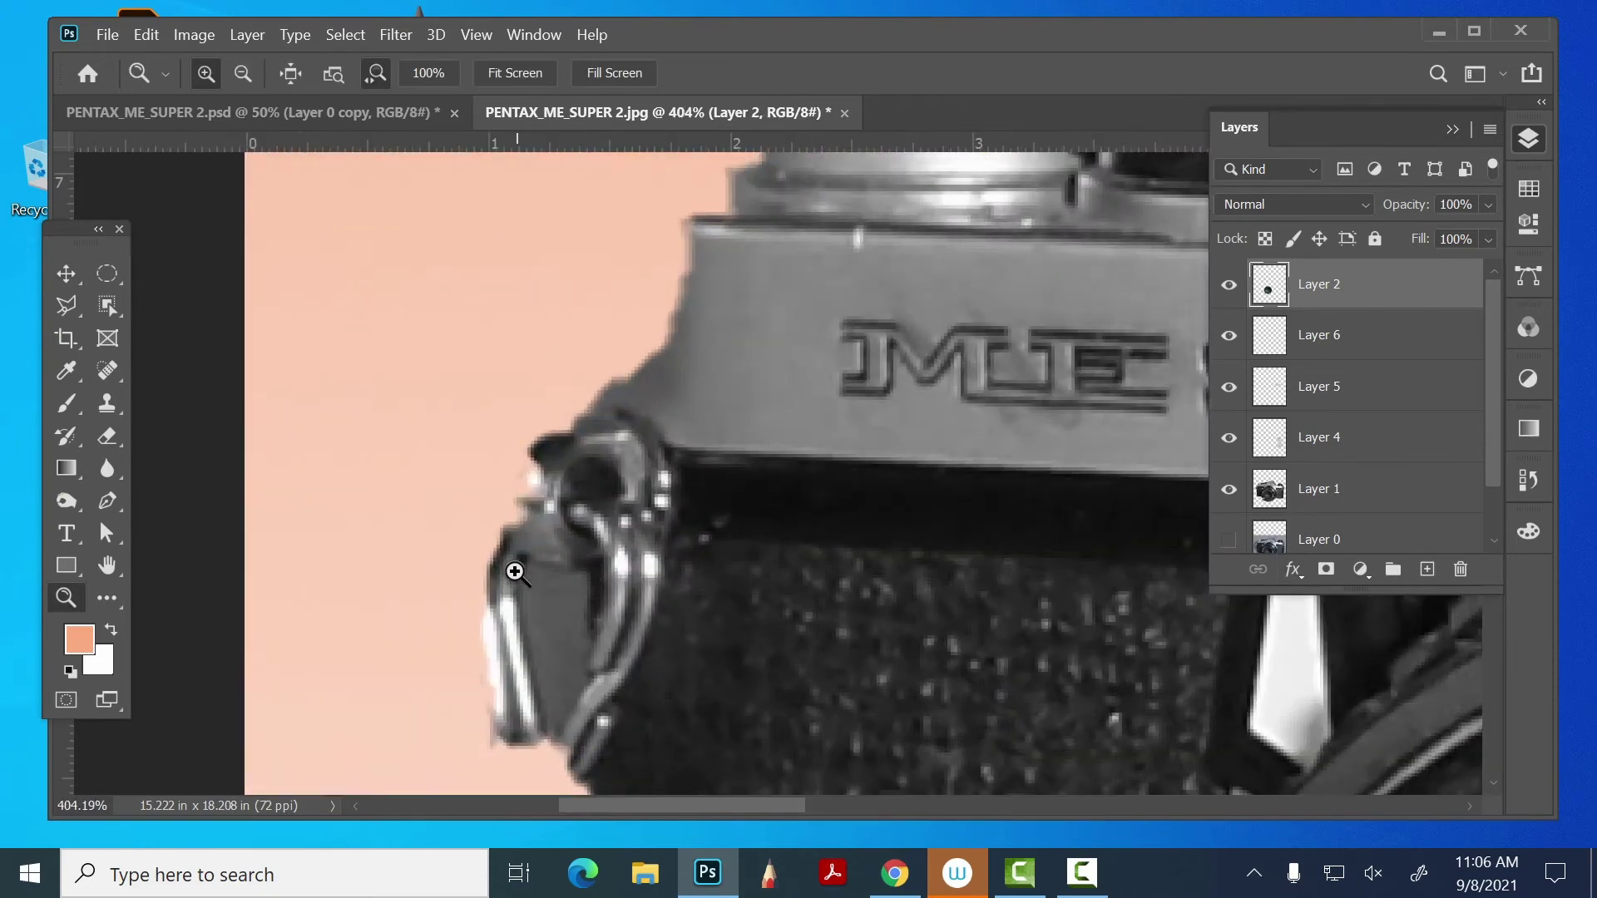
alt+click(738, 629)
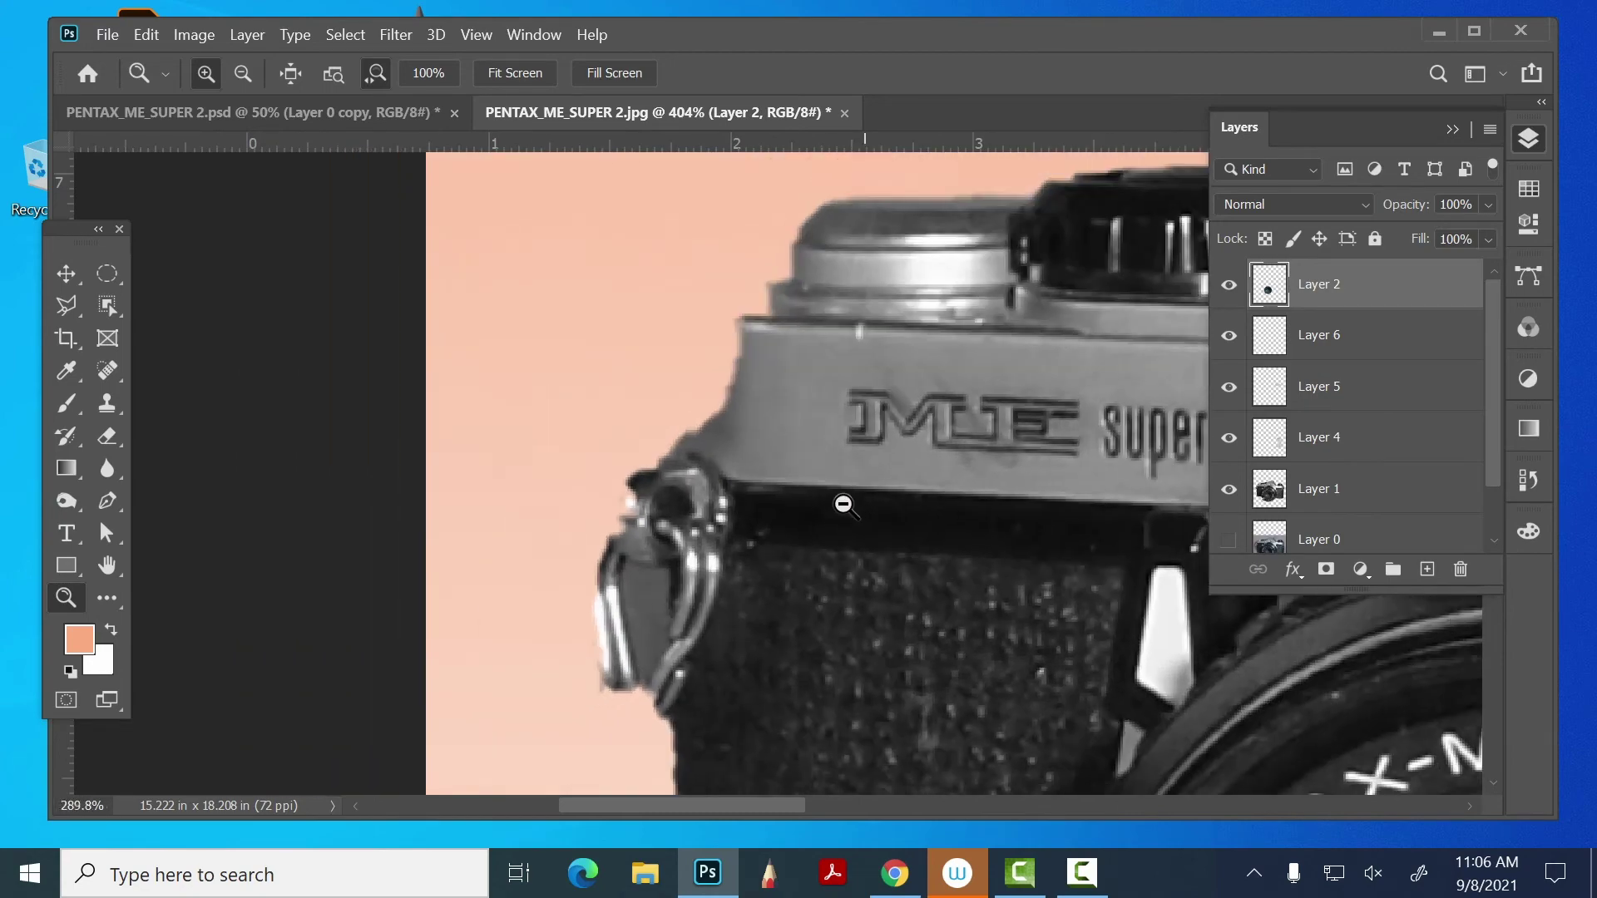
drag(616, 517, 749, 543)
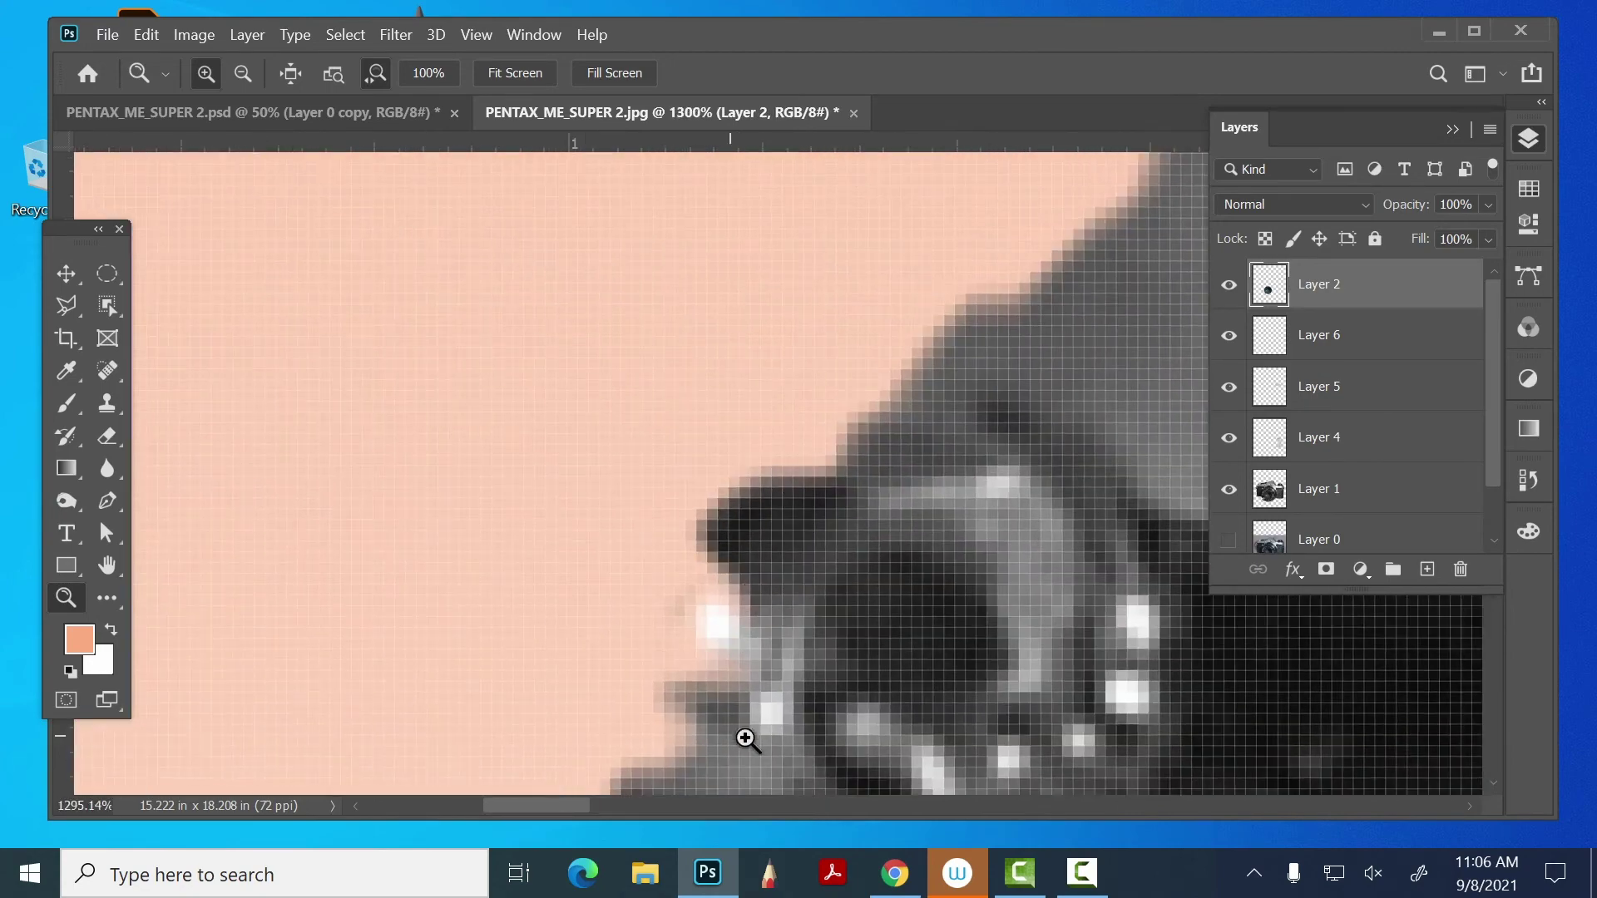
drag(962, 648, 913, 257)
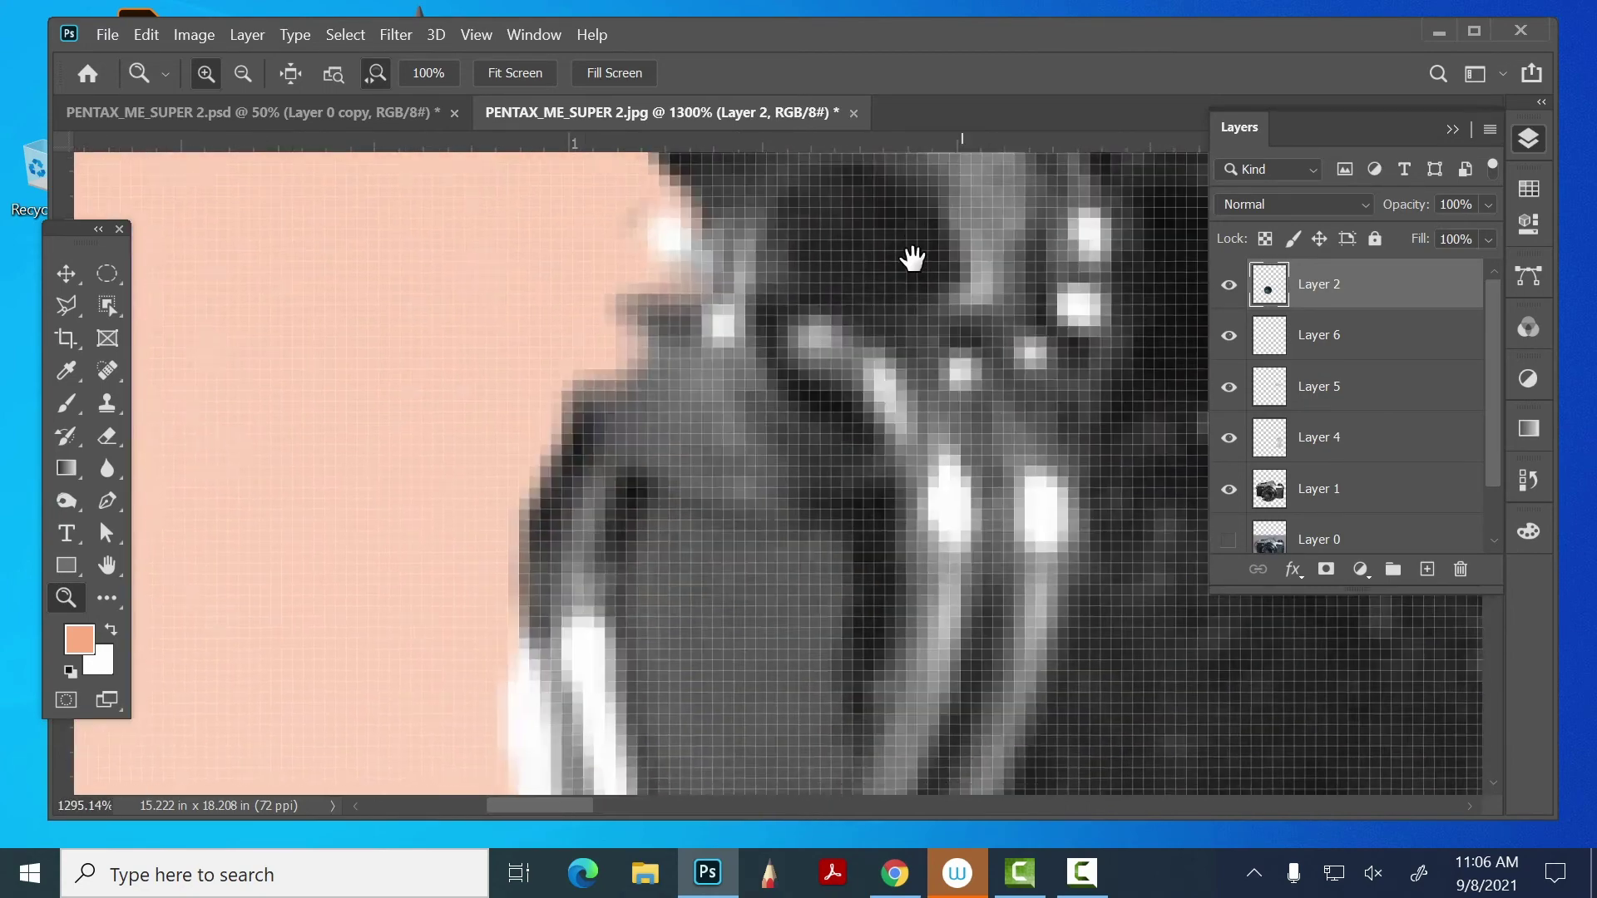
alt+click(1167, 535)
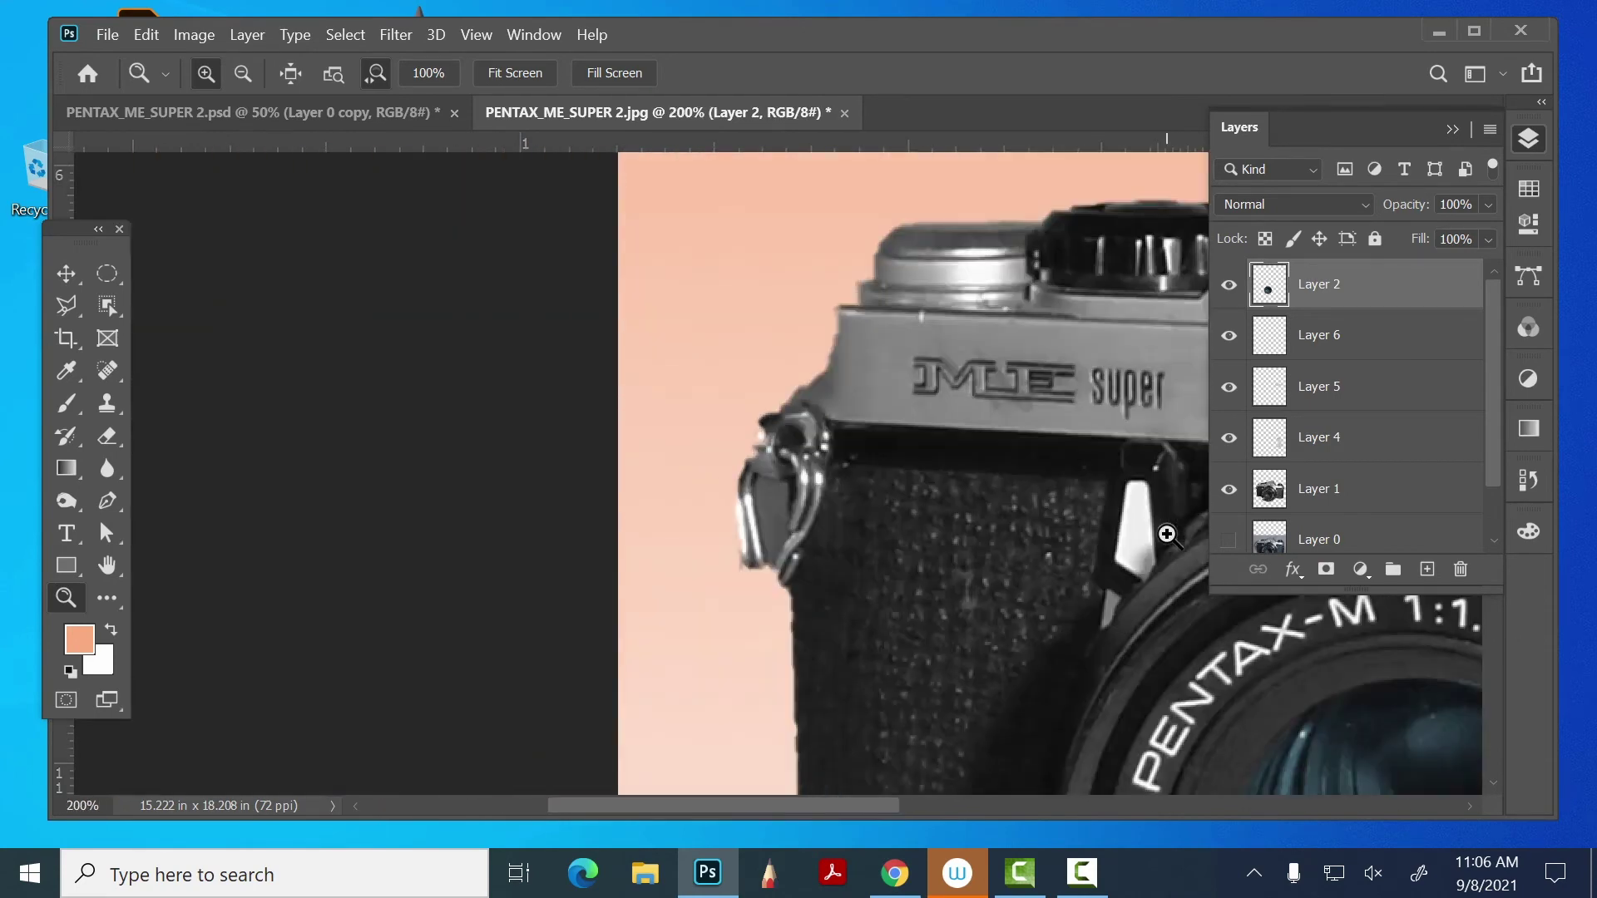
drag(1165, 599, 442, 421)
drag(884, 385, 451, 464)
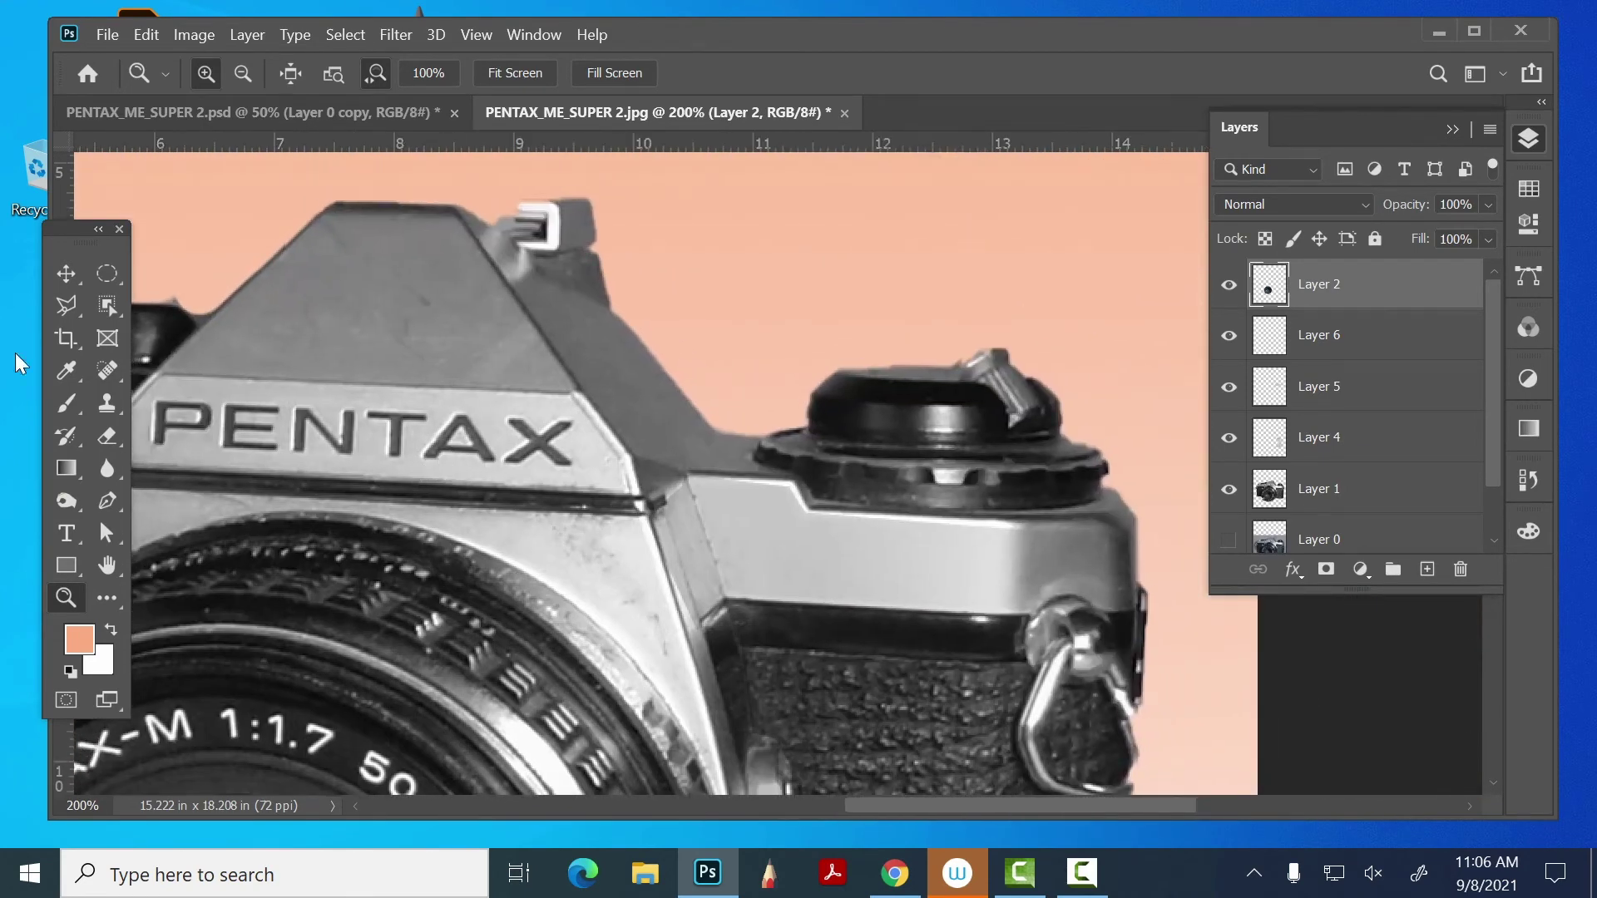
- Select the flat top face of the camera's right-hand dial with a thin elliptical marquee
click(64, 299)
click(108, 275)
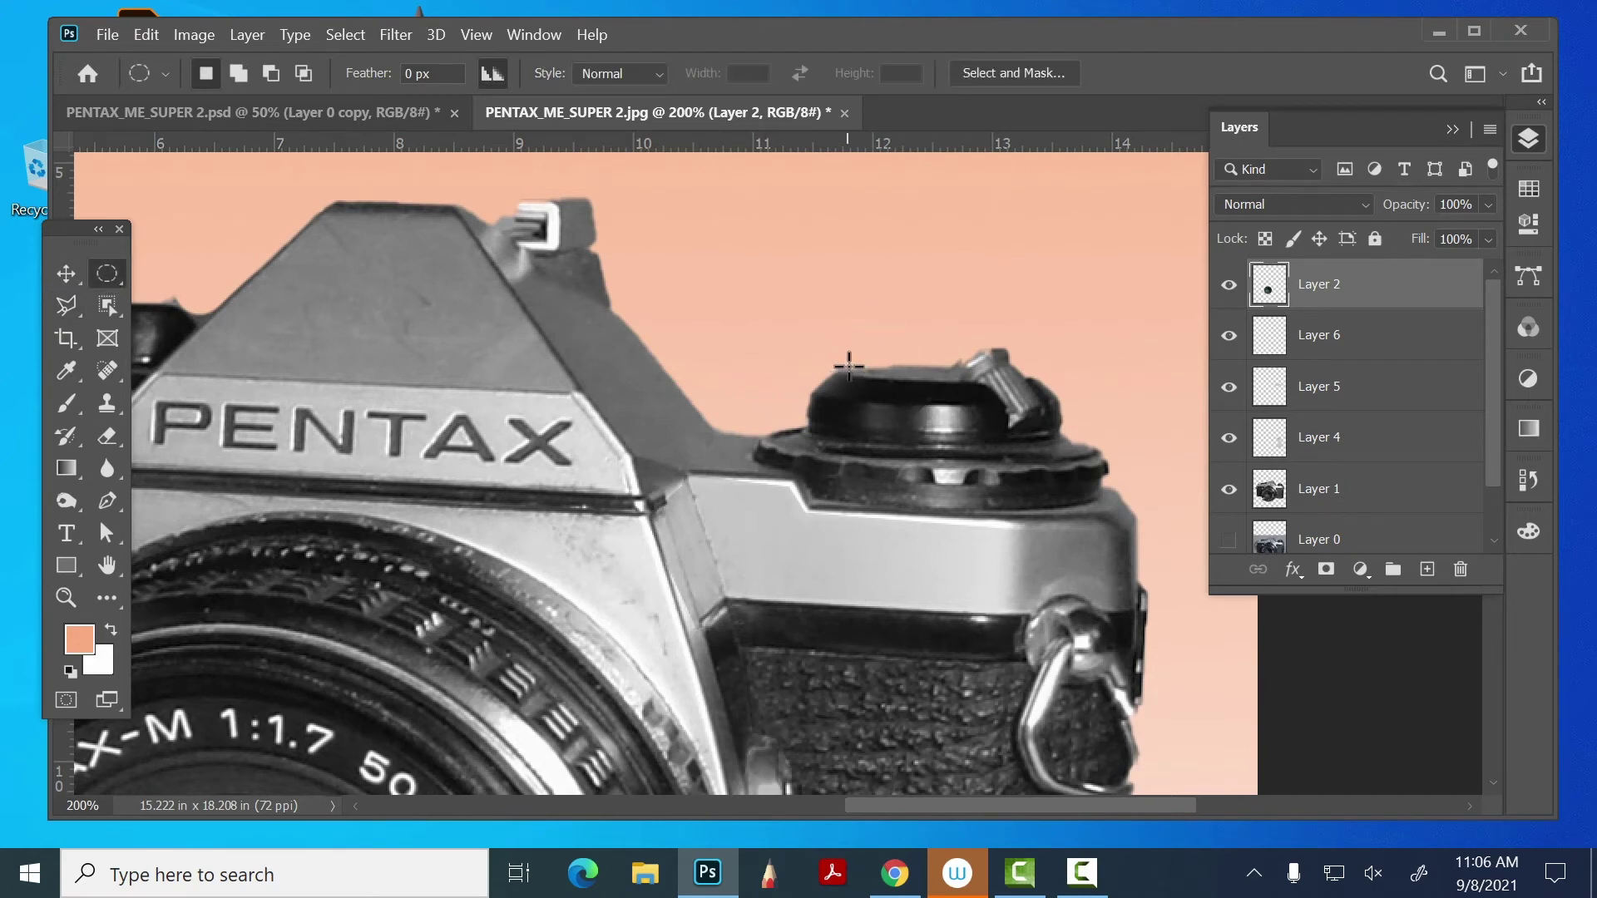
drag(849, 366, 979, 379)
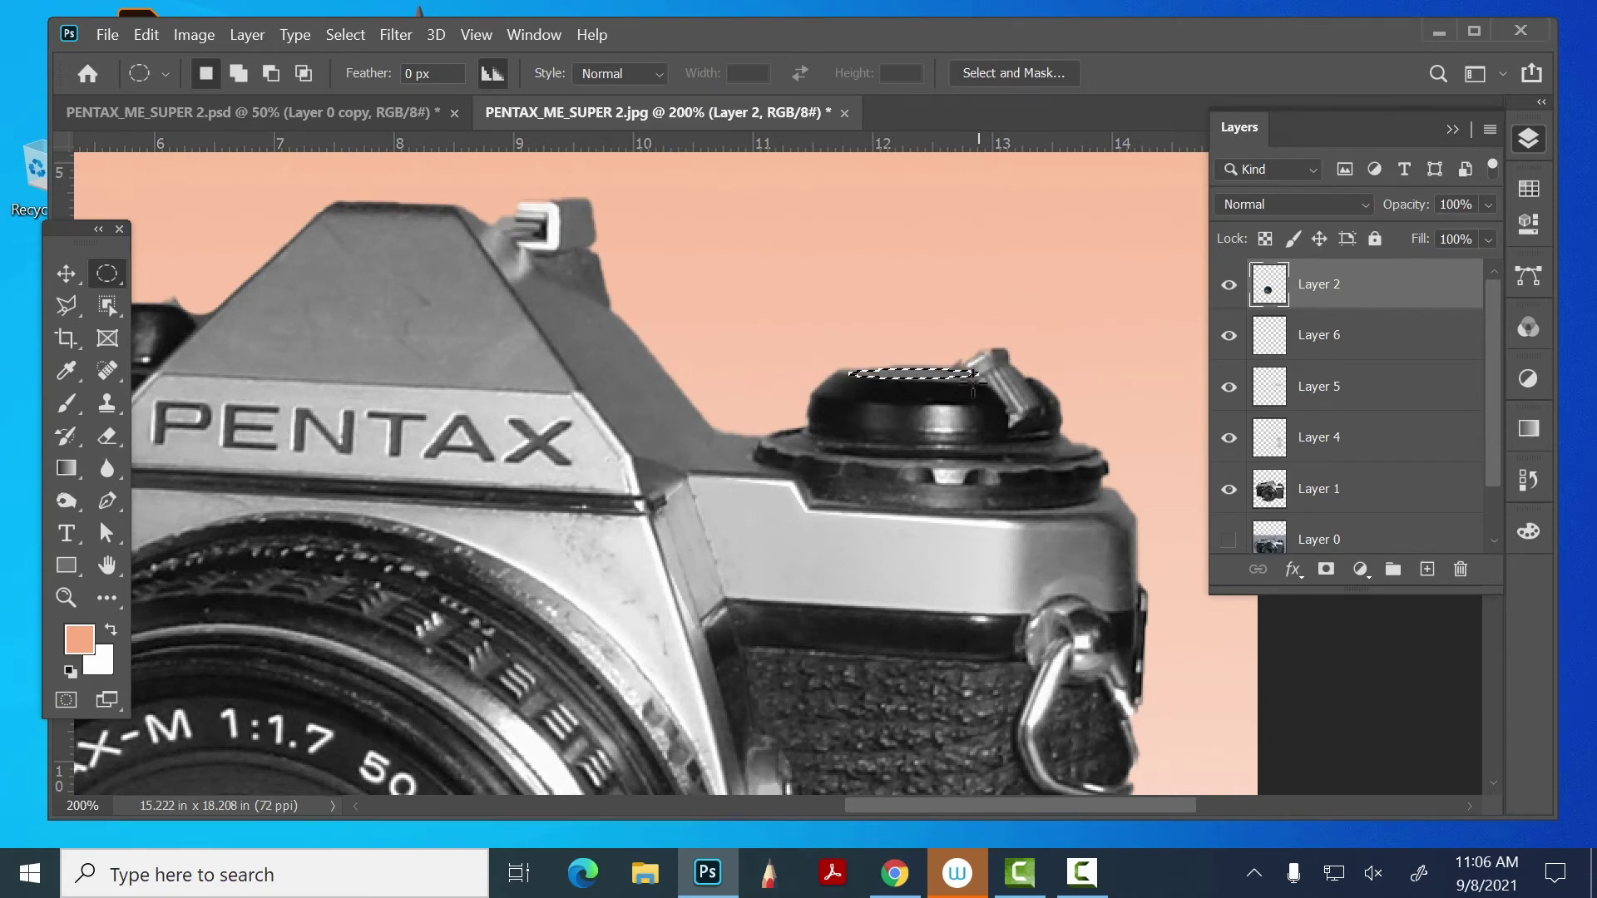
- Fill the dial-top selection with an orange-to-transparent gradient on a new layer above Layer 2, and deselect
click(72, 404)
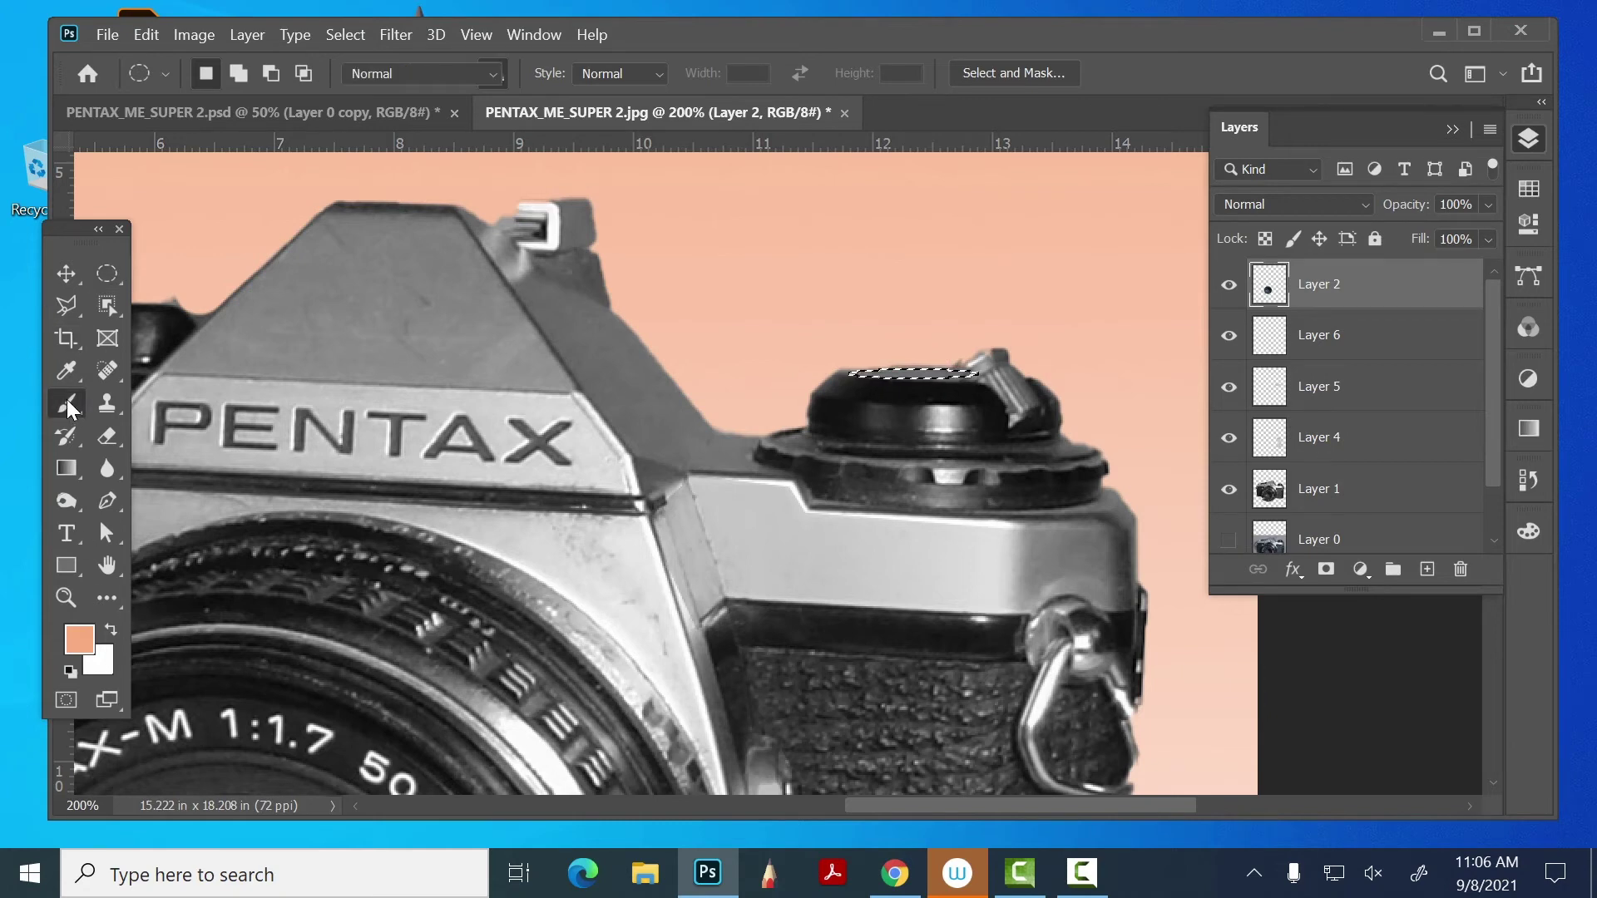
click(1426, 568)
click(67, 464)
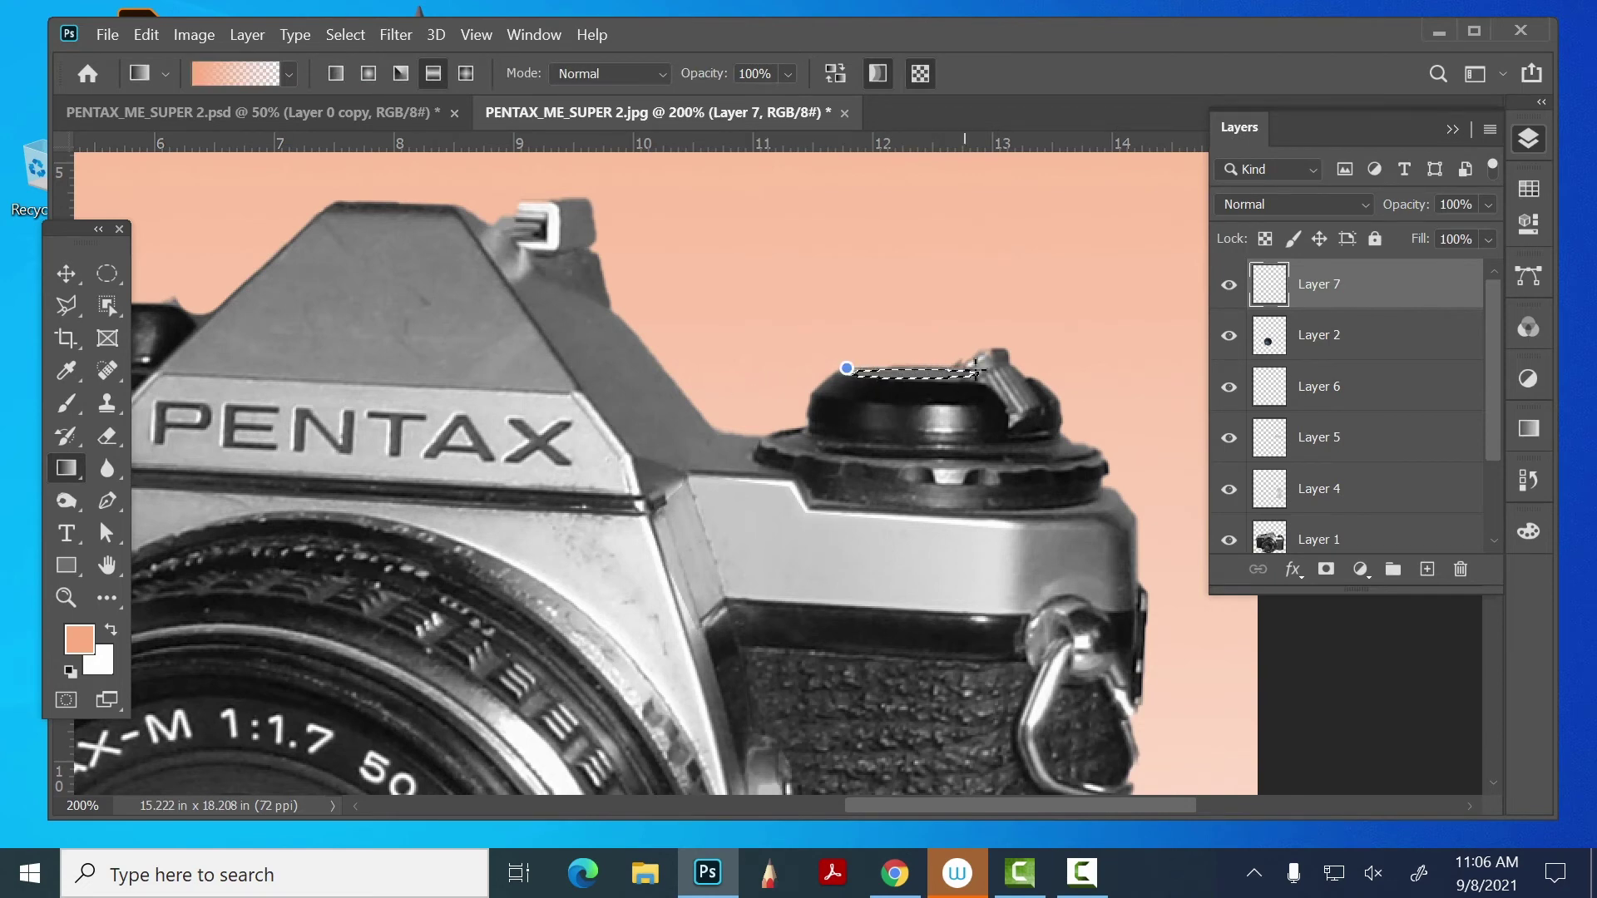
drag(847, 368, 1072, 396)
key(ctrl+d)
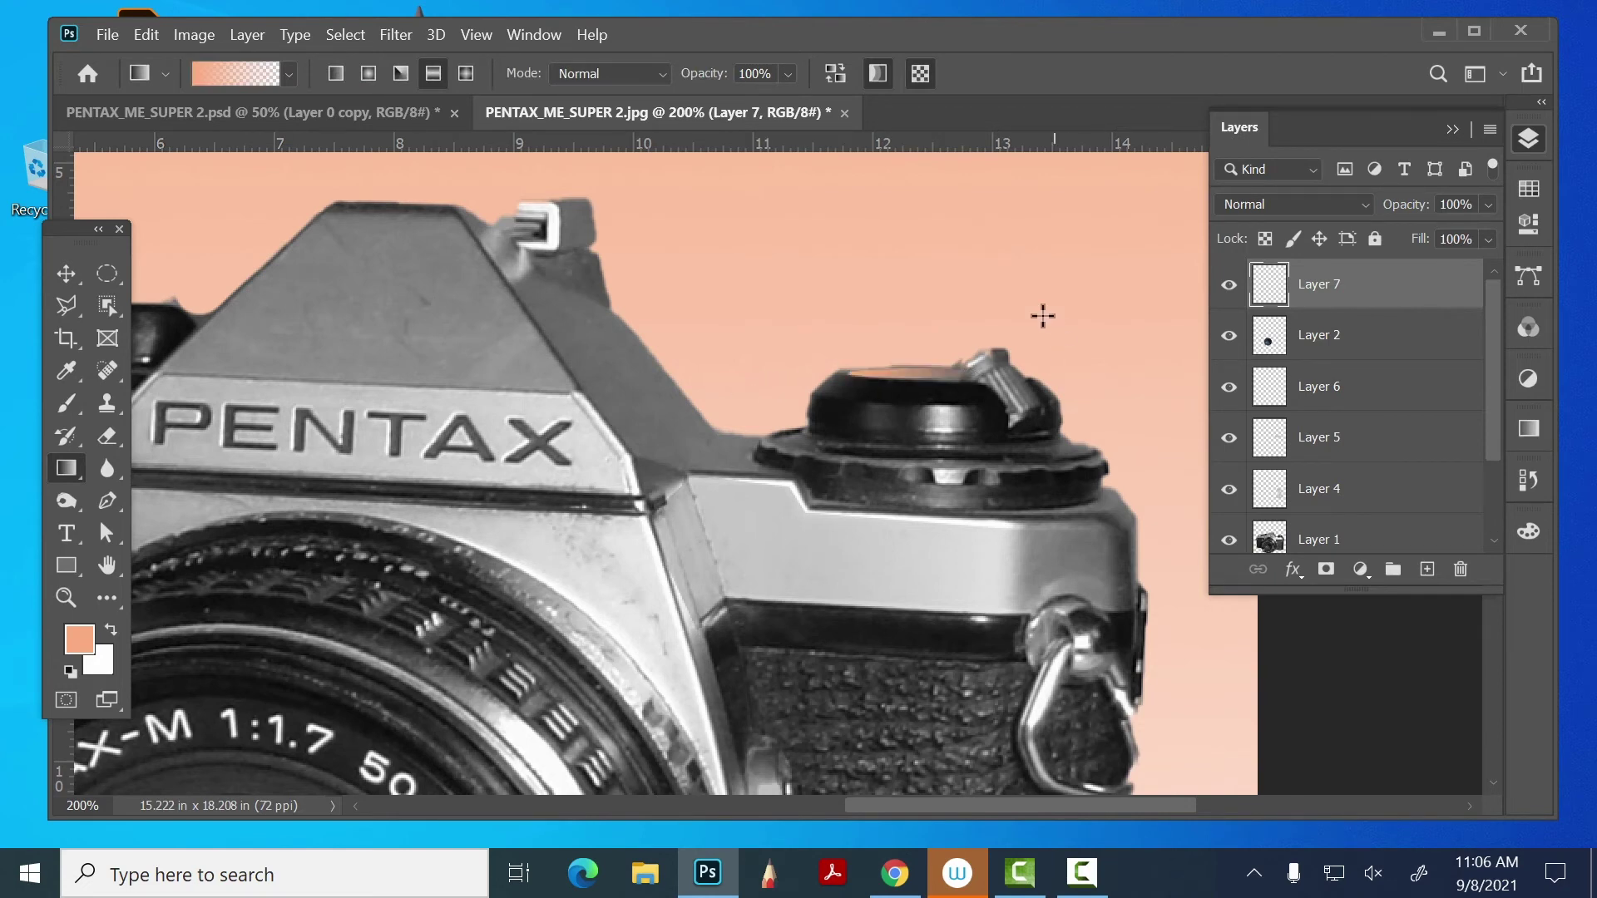
- Lower the opacity of Layer 7, the dial-top gradient, to 60%
key(shift+minus)
key(shift+minus)
key(ctrl+minus)
key(ctrl+minus)
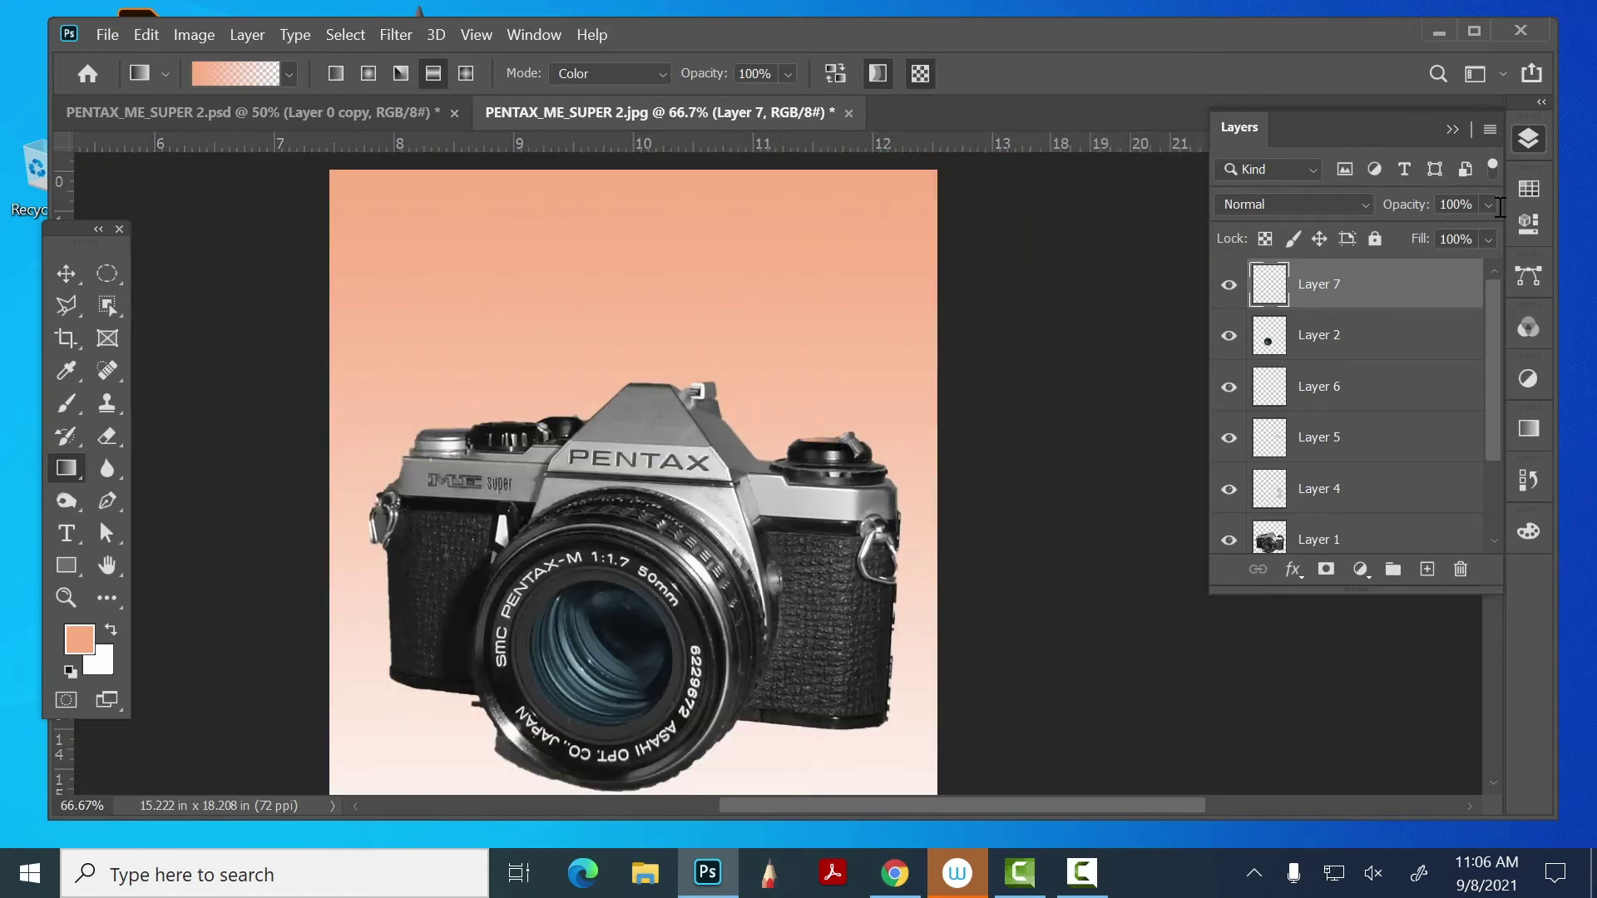
drag(1488, 204, 1440, 235)
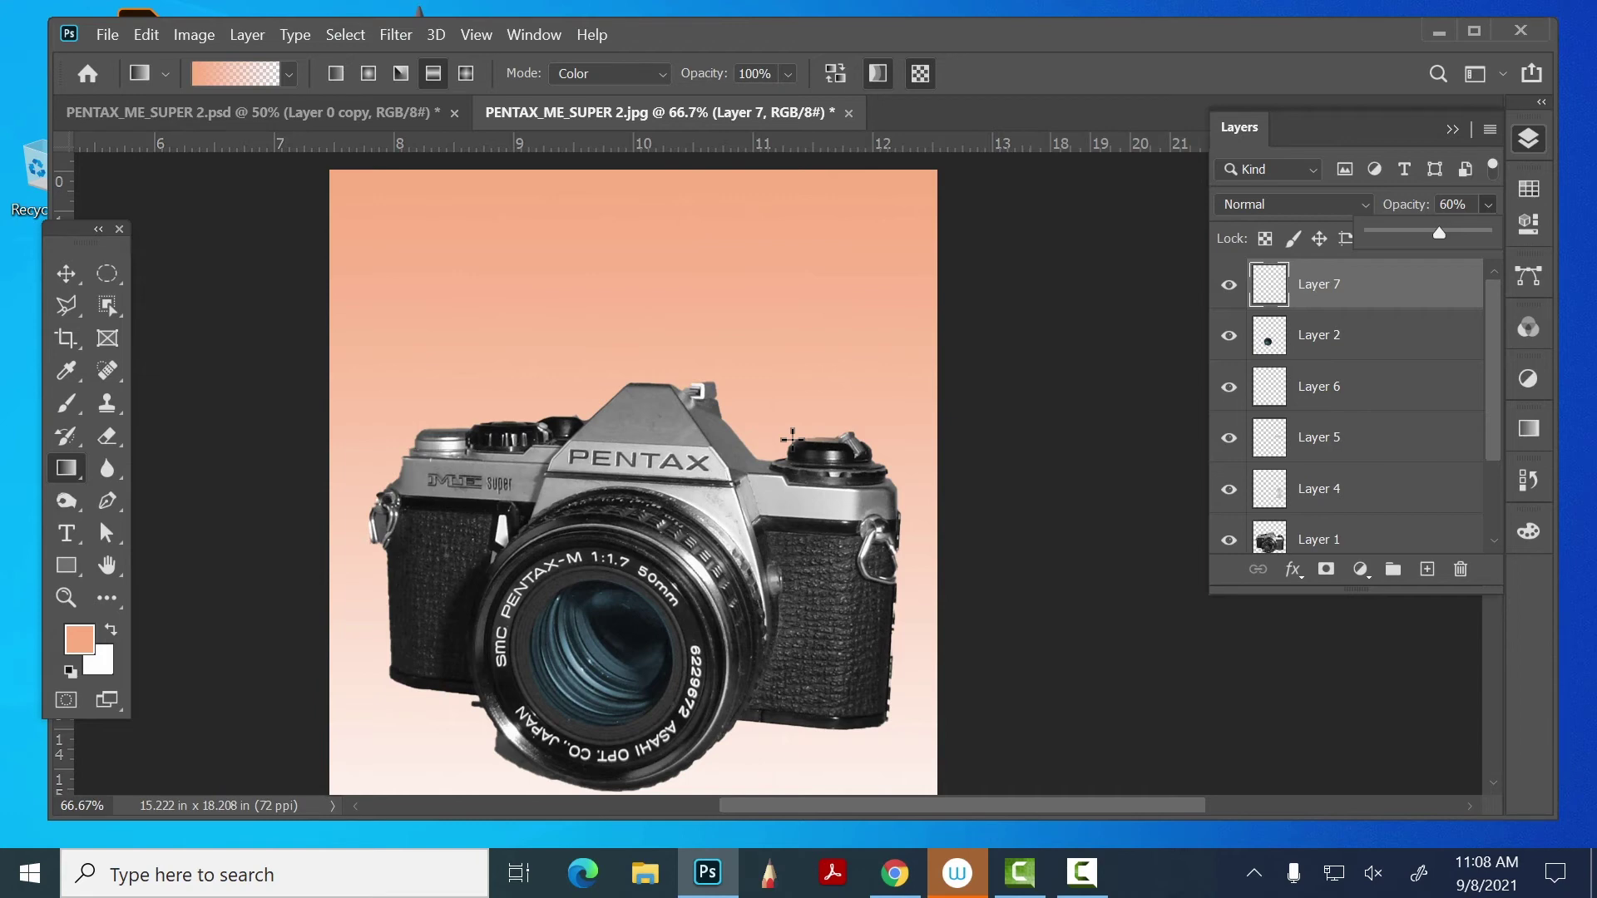
- Make Layer 1, the black-and-white camera, the active layer
click(66, 273)
click(995, 324)
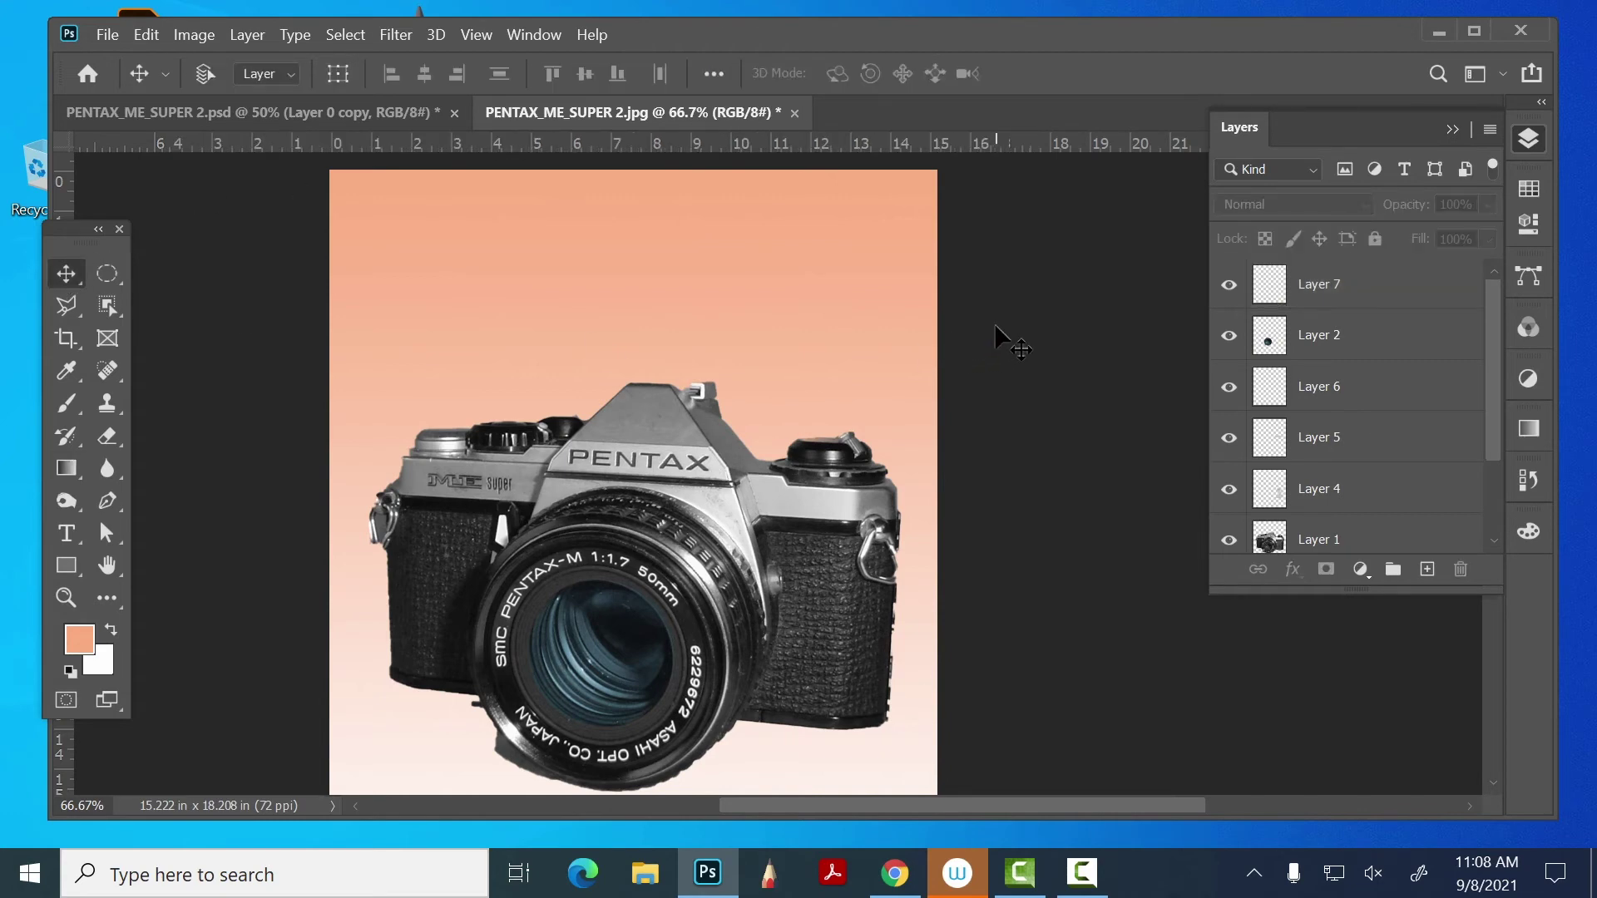
key(ctrl+minus)
key(ctrl+minus)
key(ctrl+minus)
ctrl+click(920, 531)
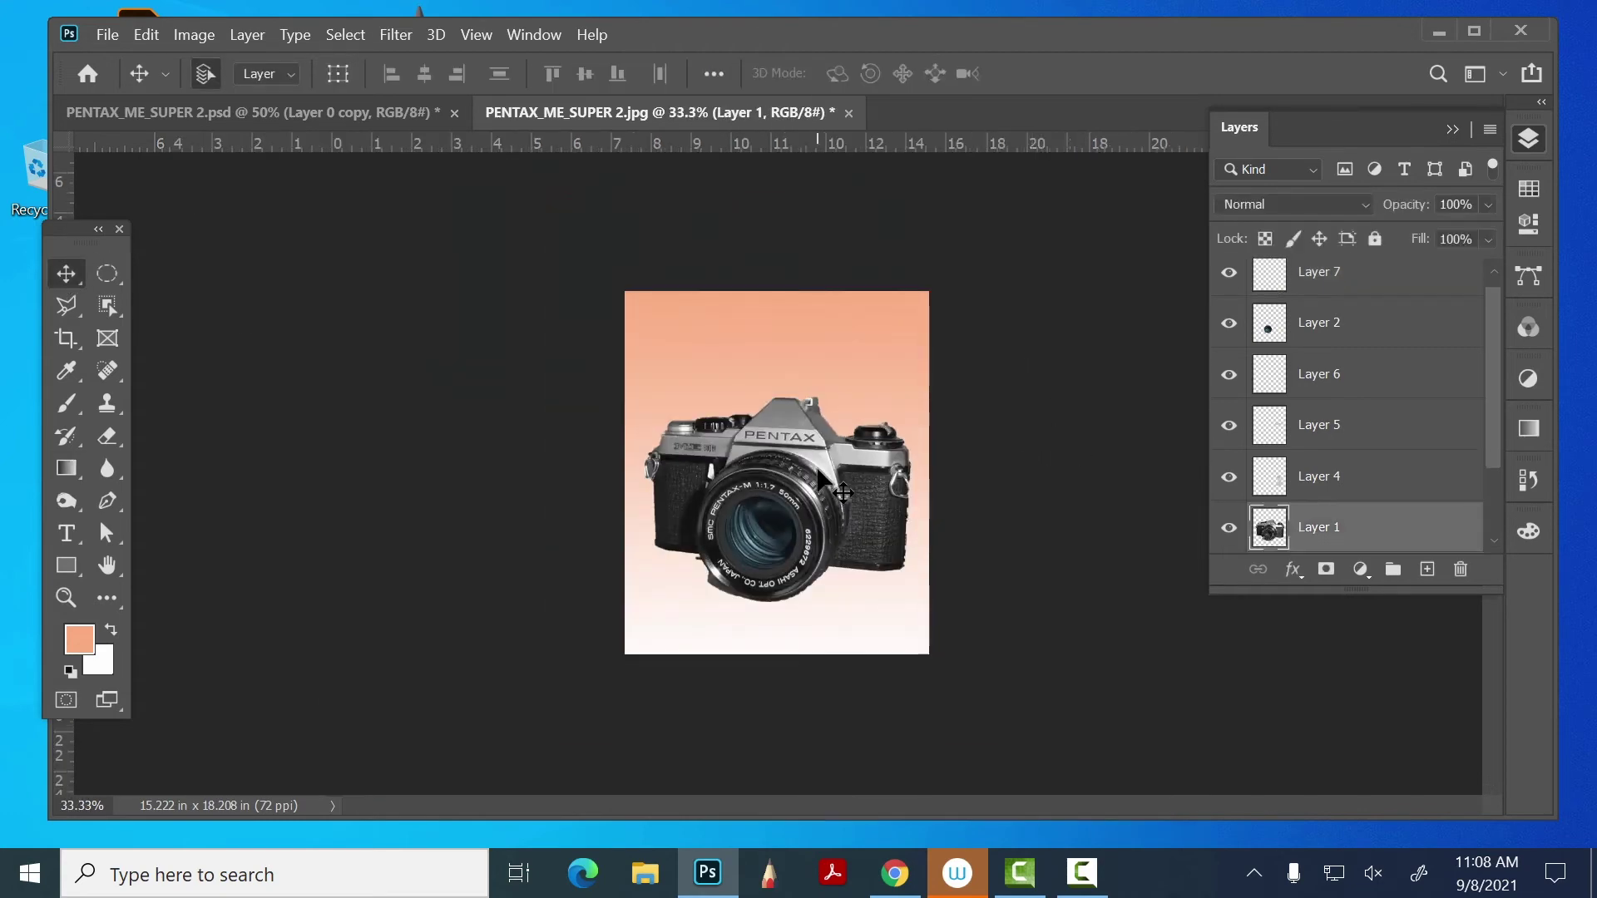
- Draw a closed Pen path along the lens's lower-left rim that encloses the leftover dark fragments outside it
click(65, 597)
drag(767, 604, 869, 651)
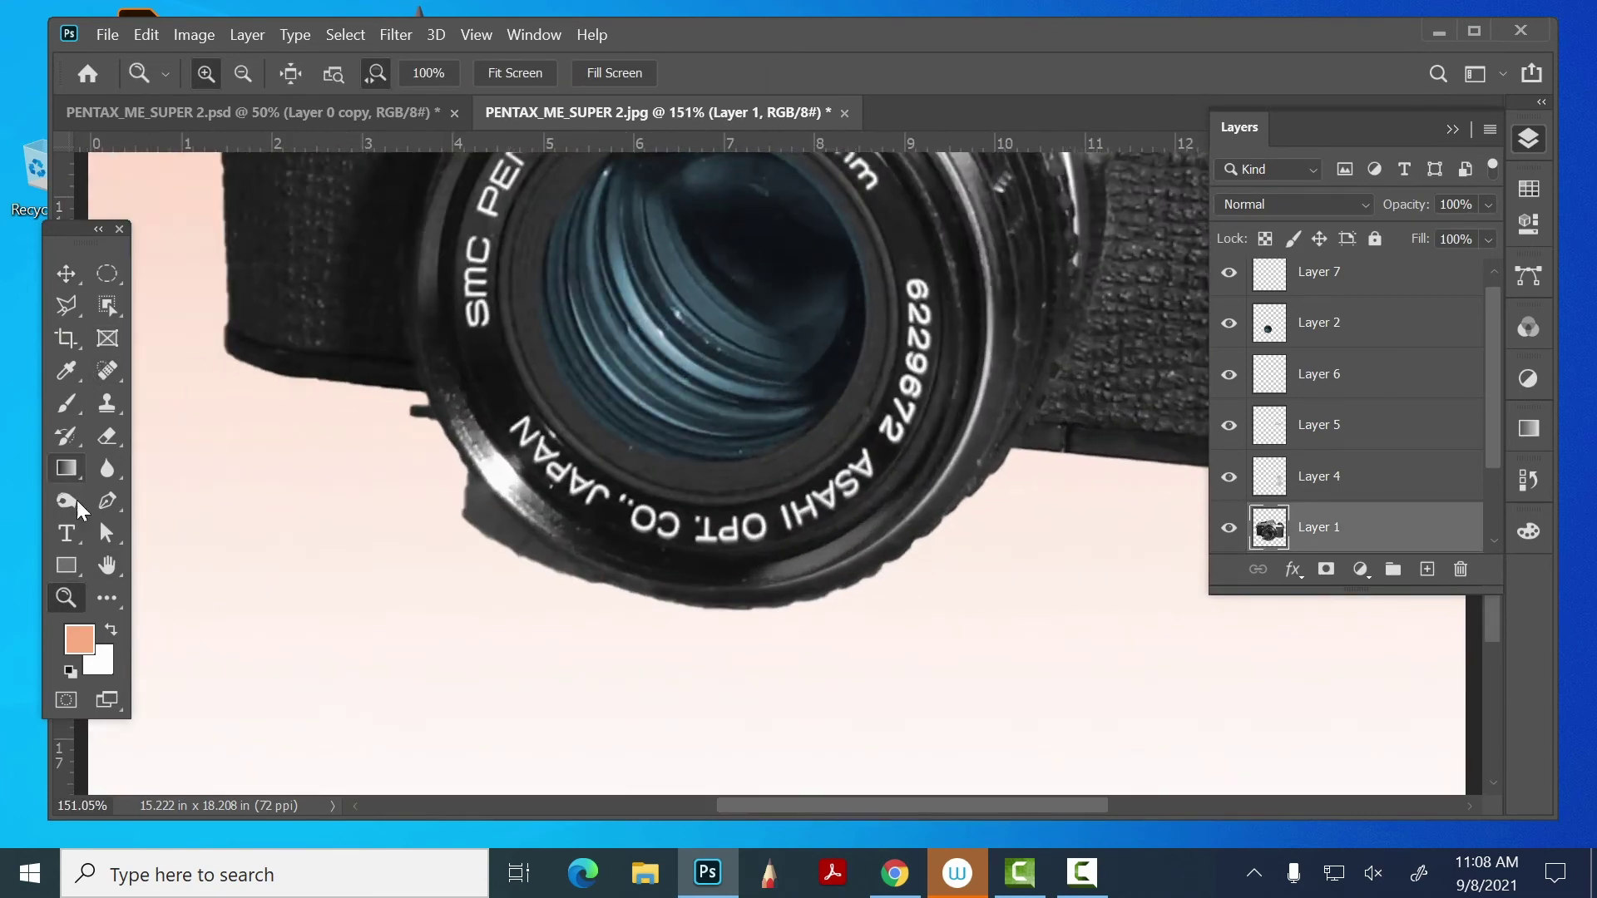
click(98, 505)
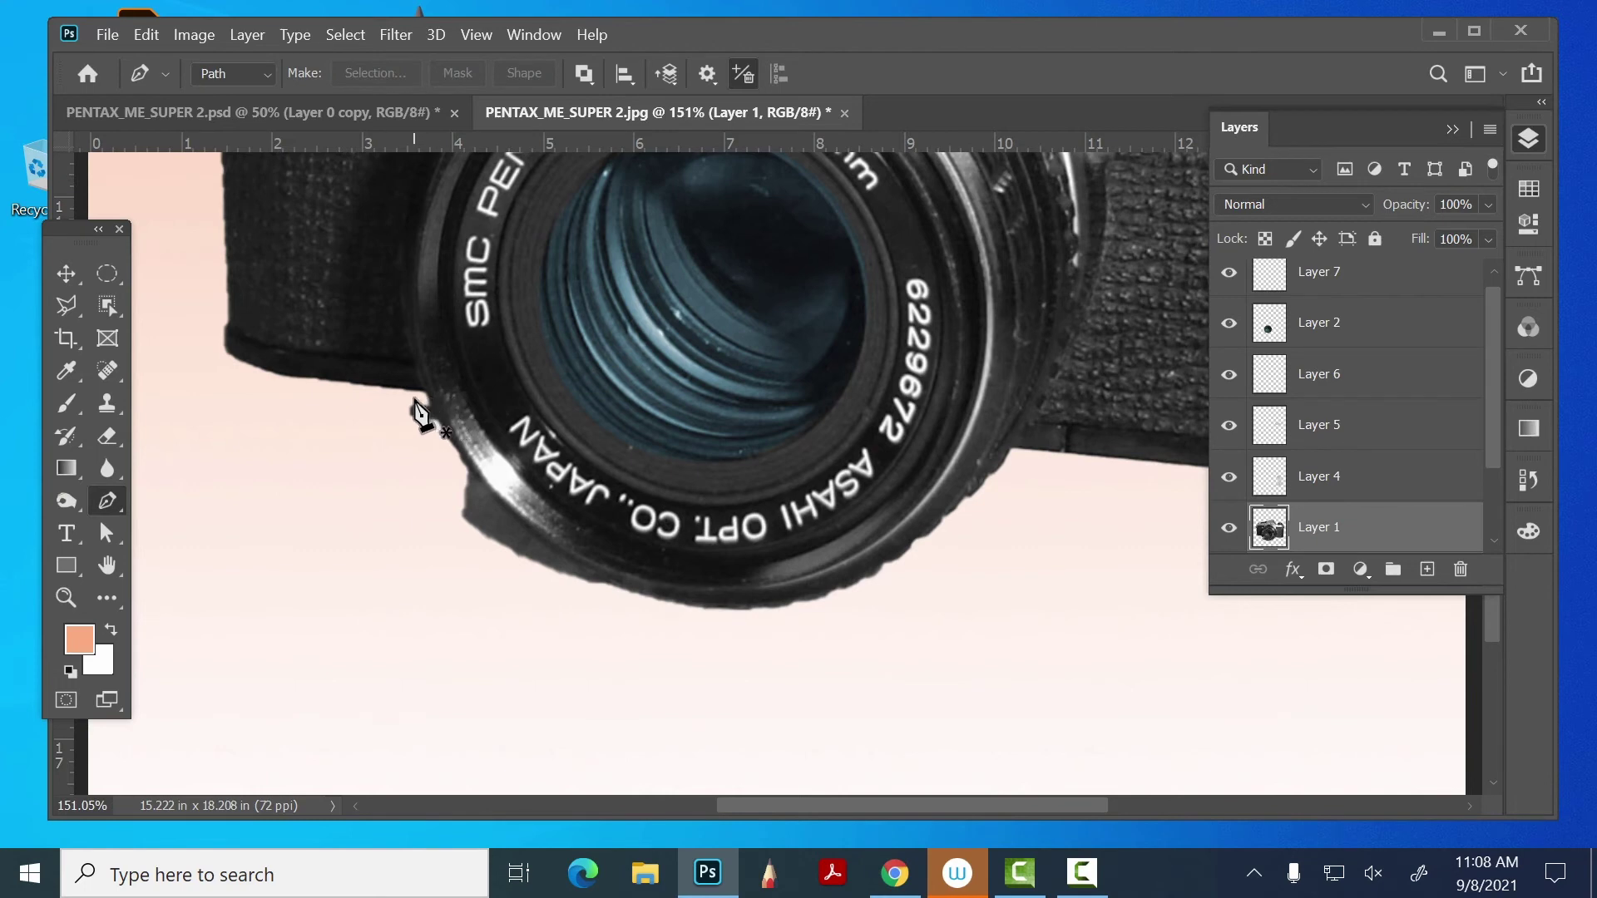
click(423, 399)
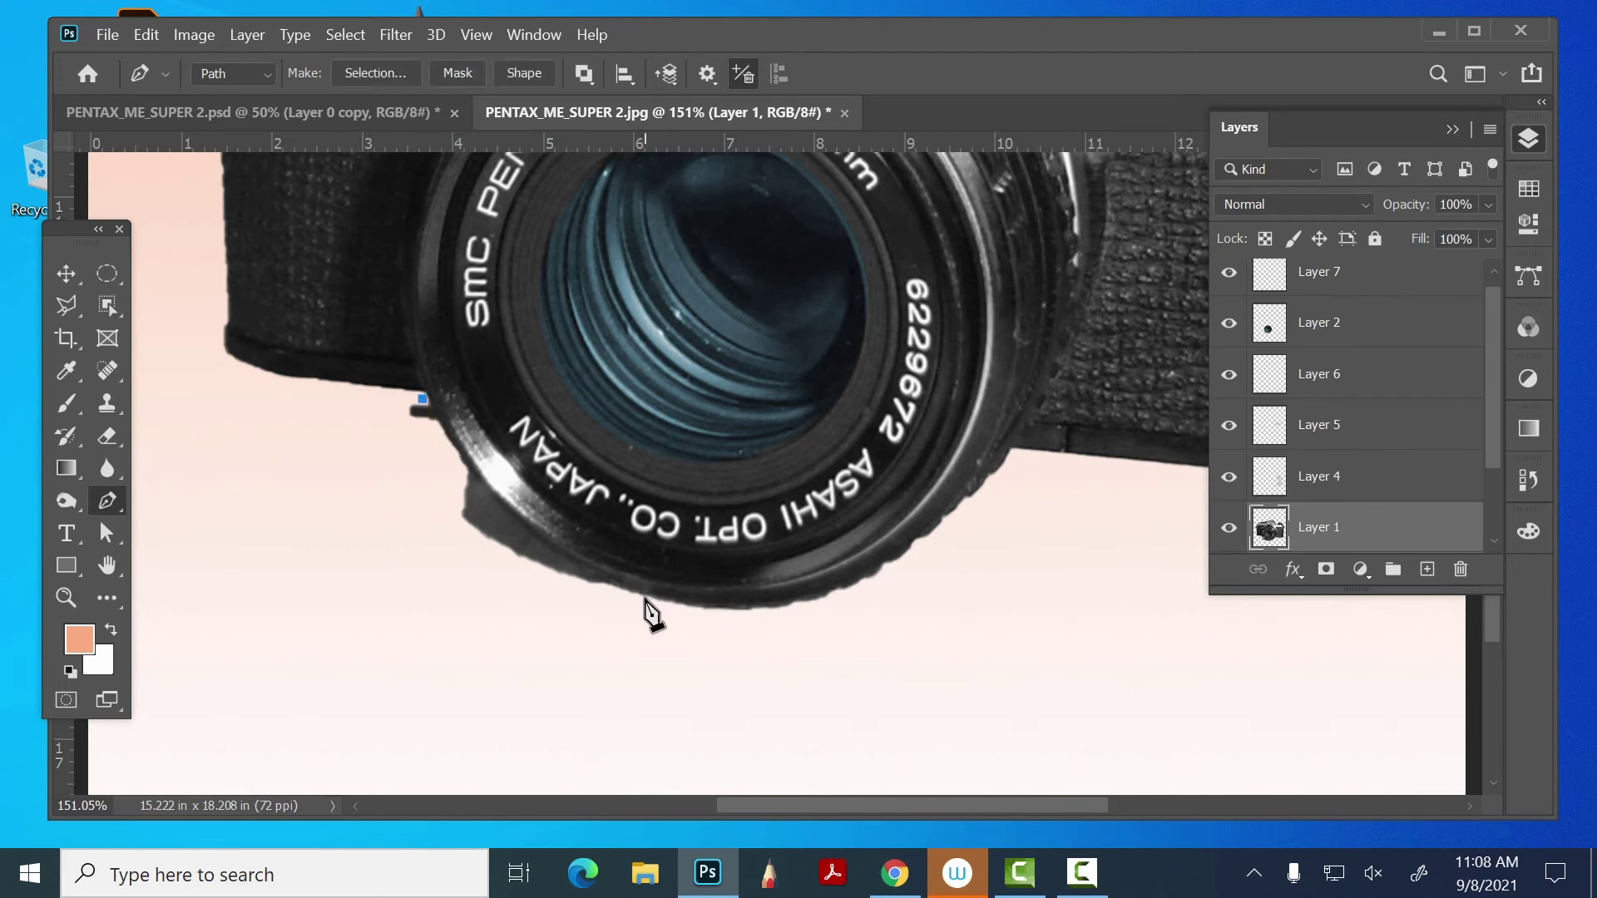
drag(650, 597, 818, 638)
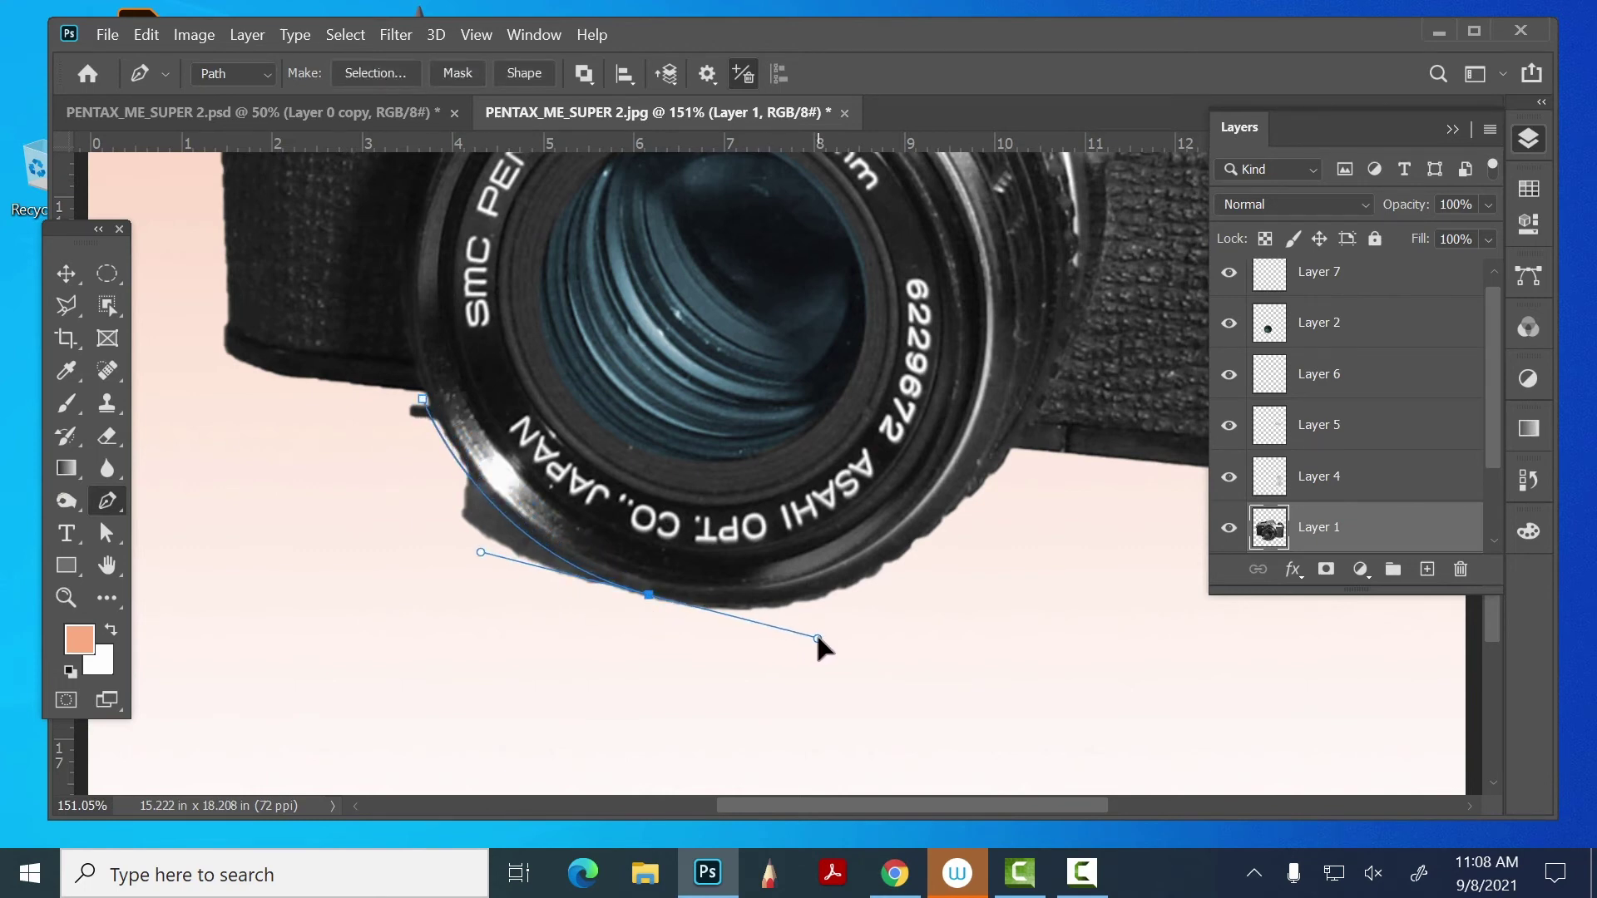
click(463, 657)
click(313, 564)
drag(278, 500, 310, 474)
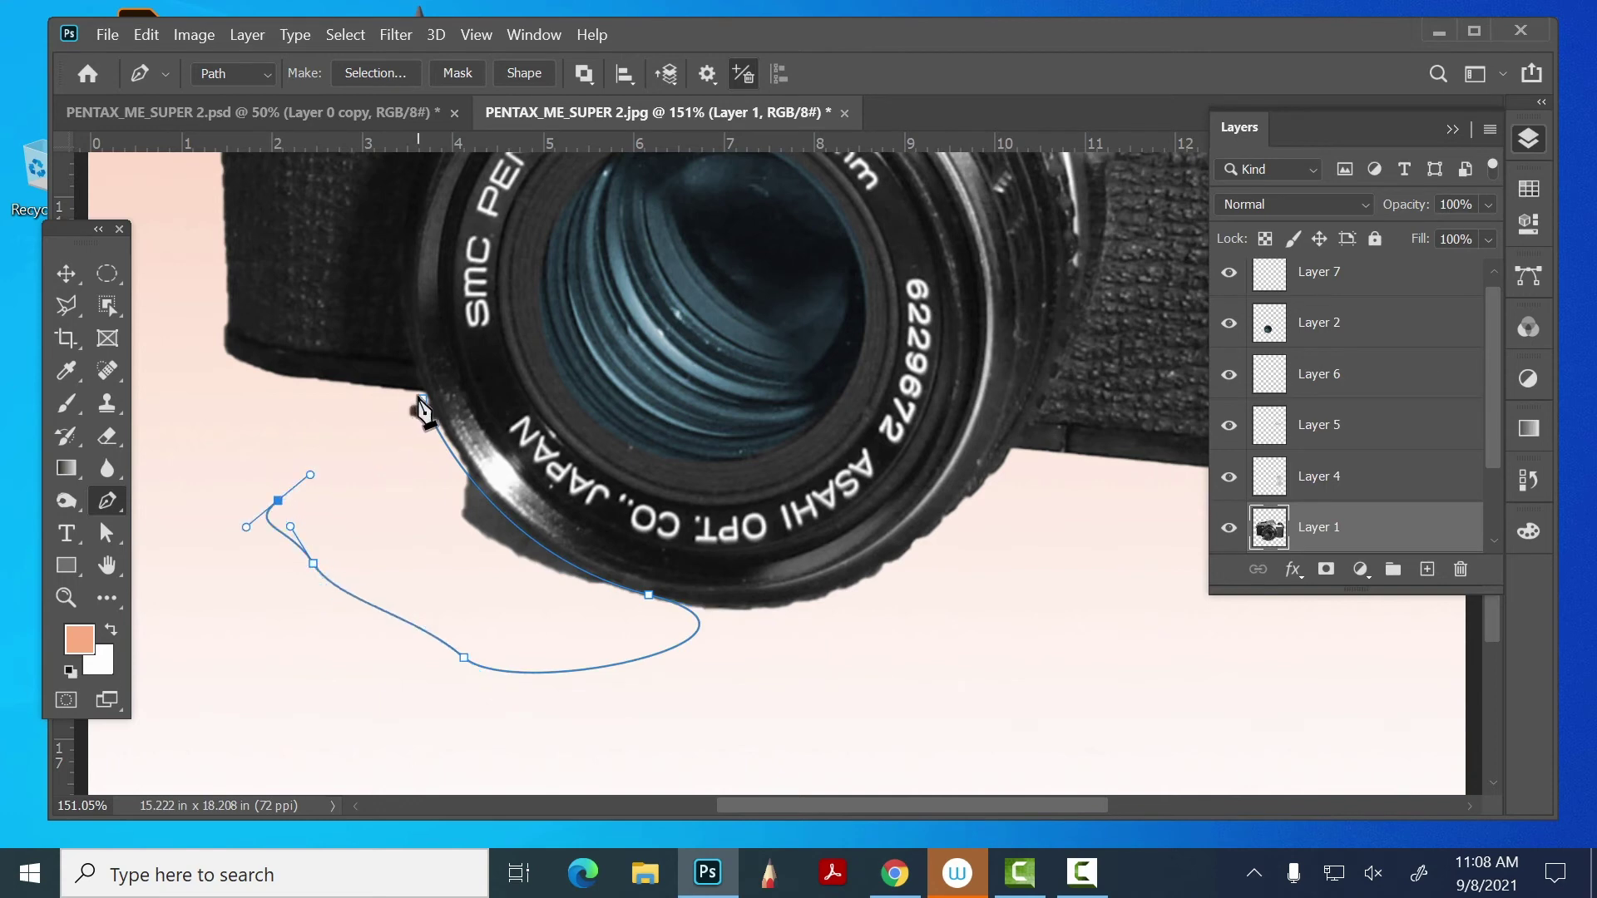
drag(423, 400, 433, 396)
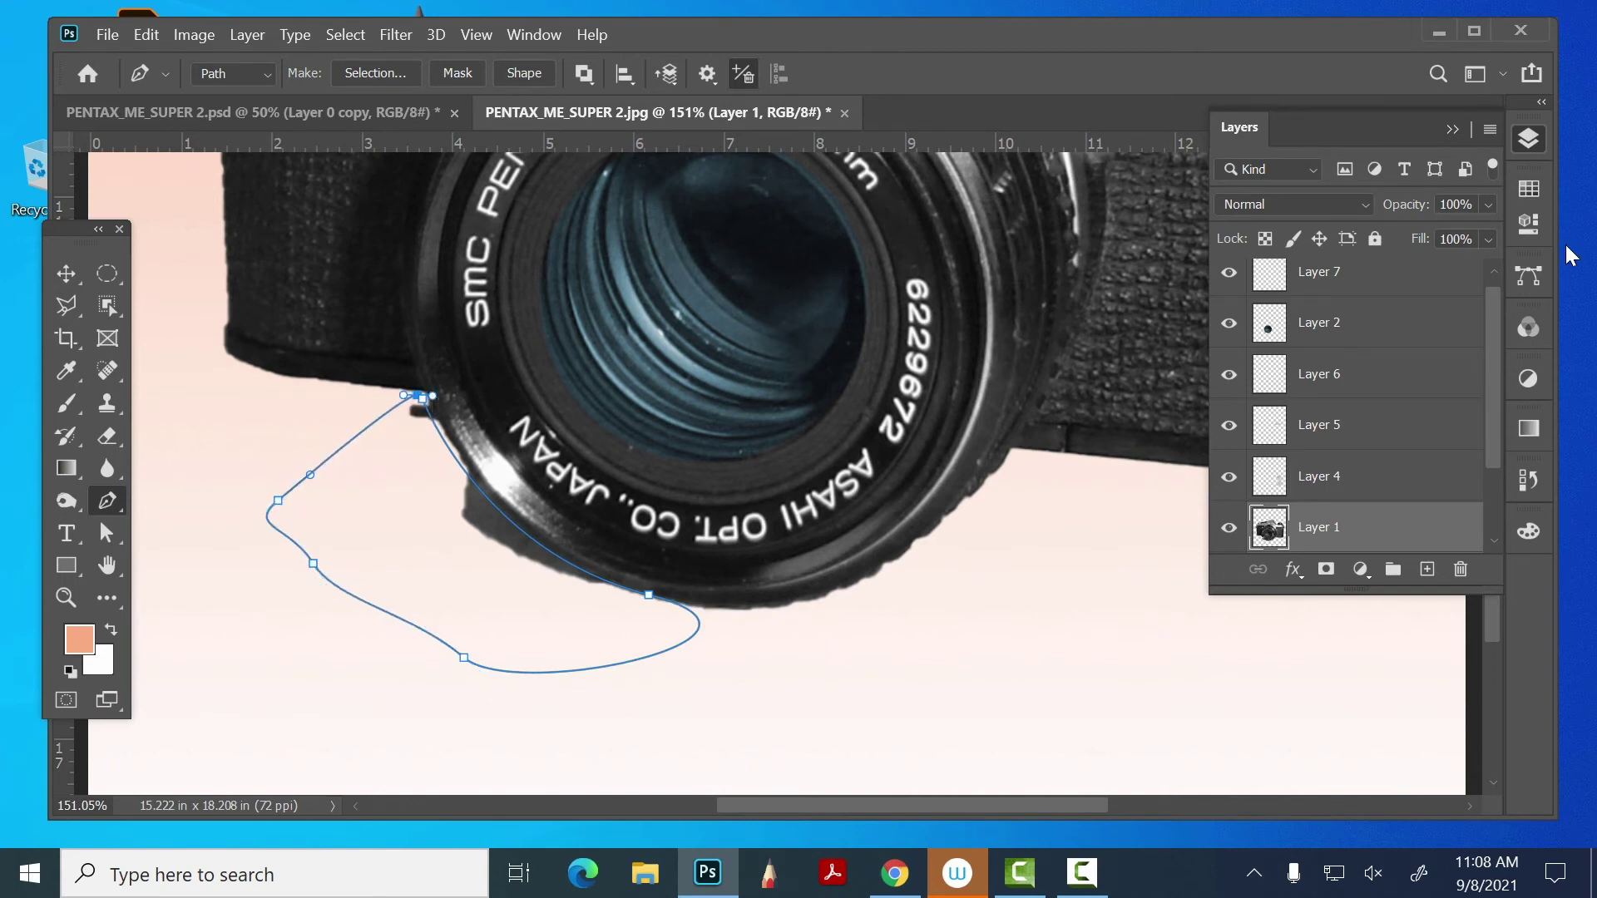
- Load the work path as a selection, delete the leftover fragments from Layer 1, and deselect
click(1529, 276)
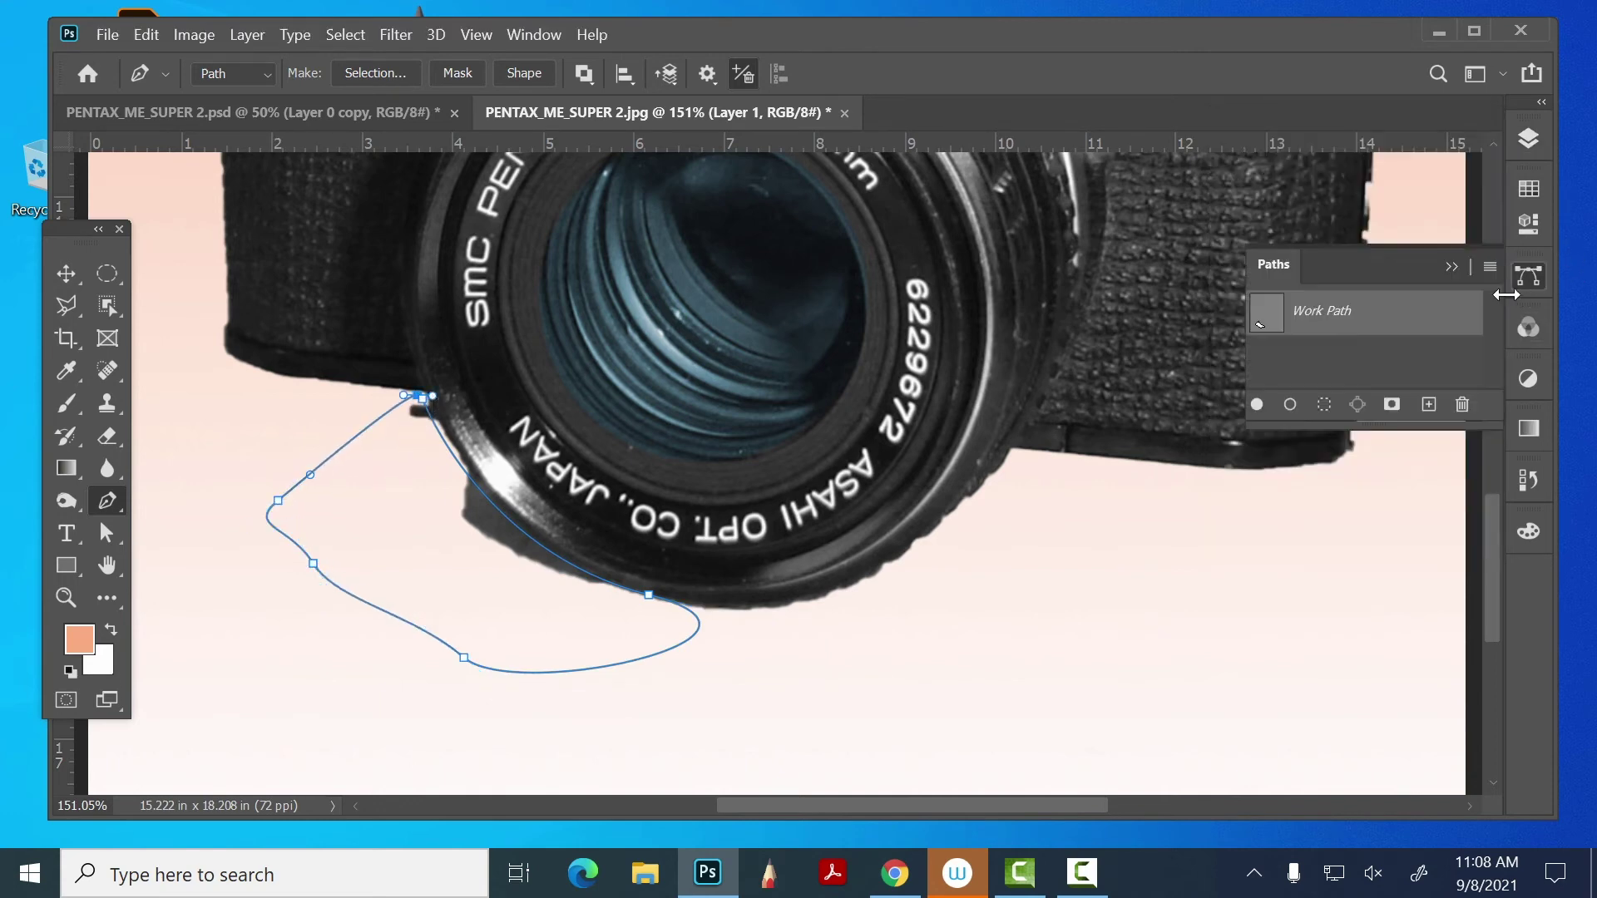
ctrl+click(1260, 316)
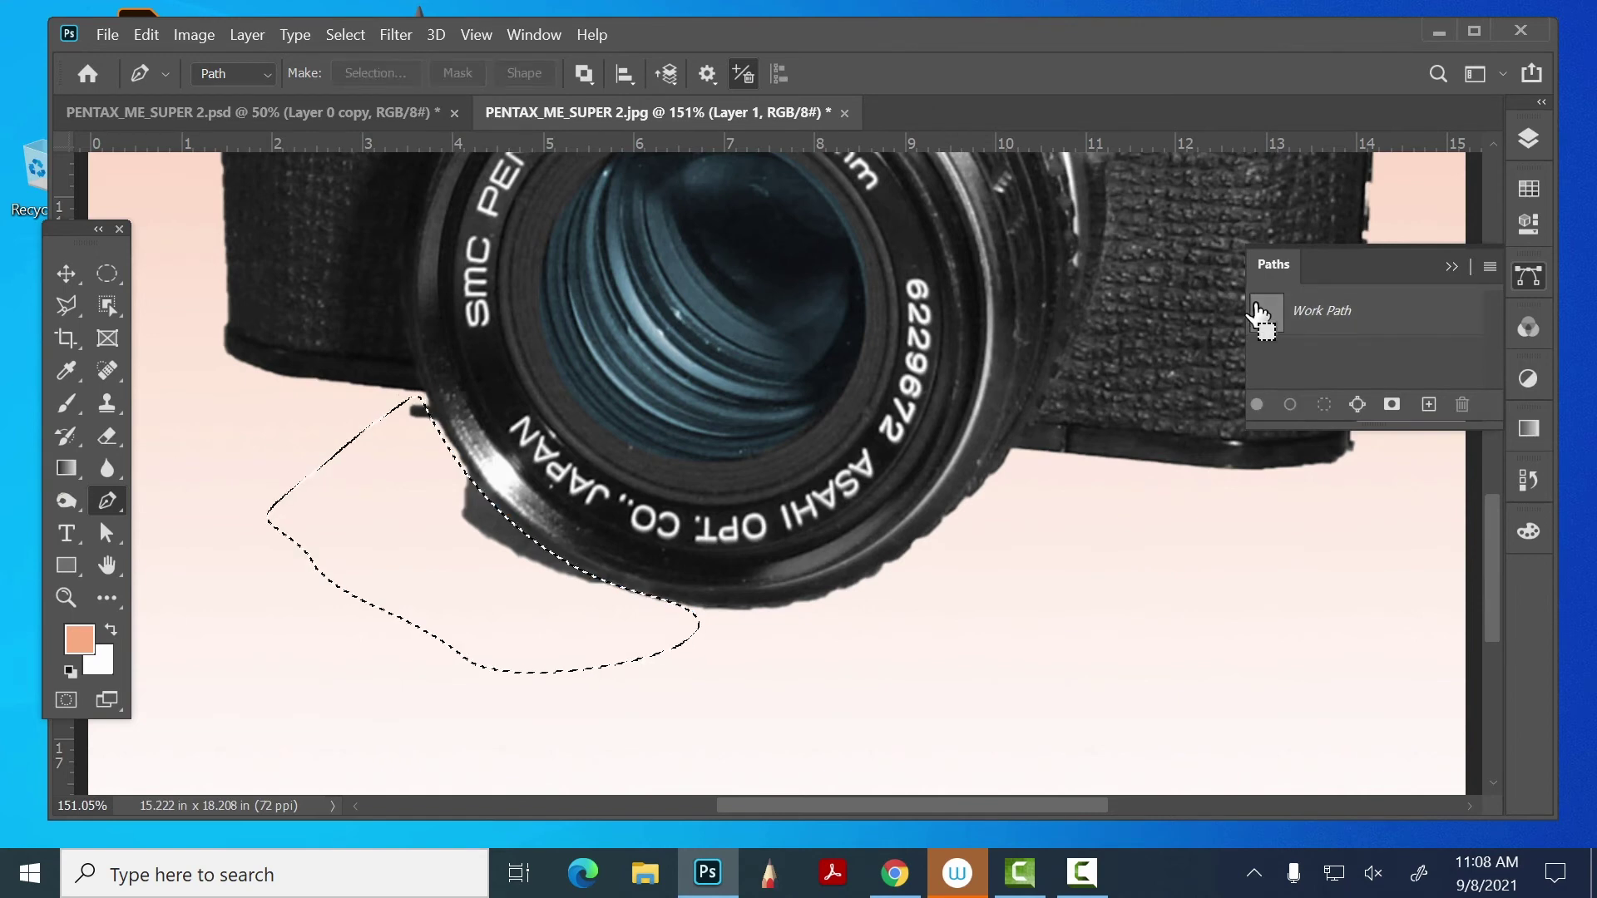
key(ctrl+d)
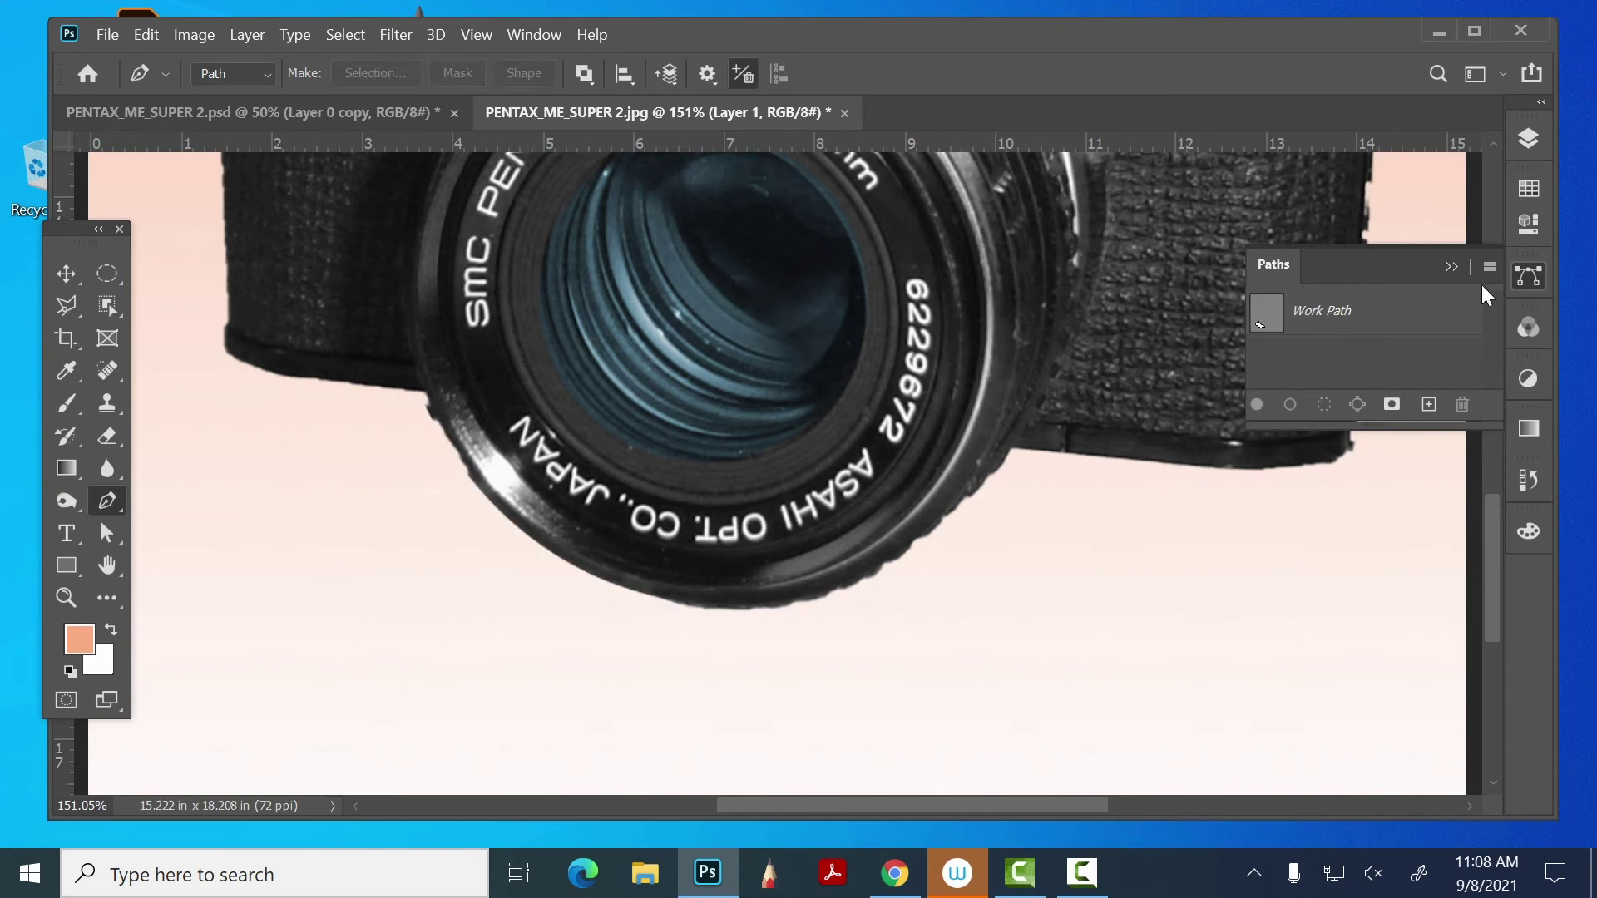
click(1527, 272)
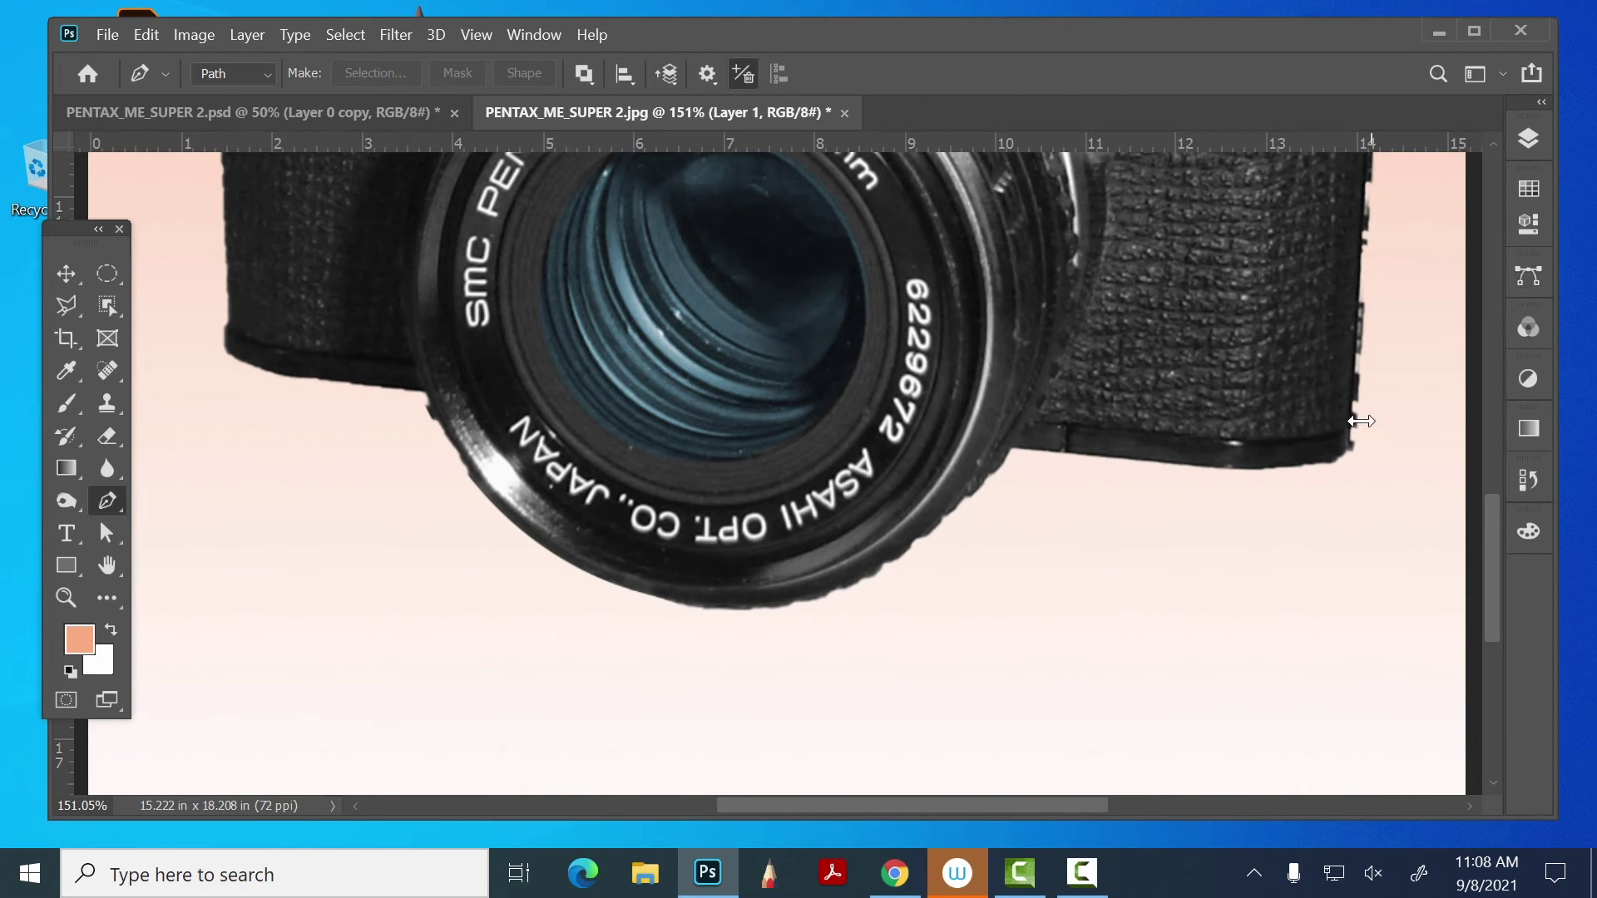
- Duplicate Layer 1 and place the copy directly below the original in the layer stack
key(ctrl+minus)
key(ctrl+minus)
key(ctrl+minus)
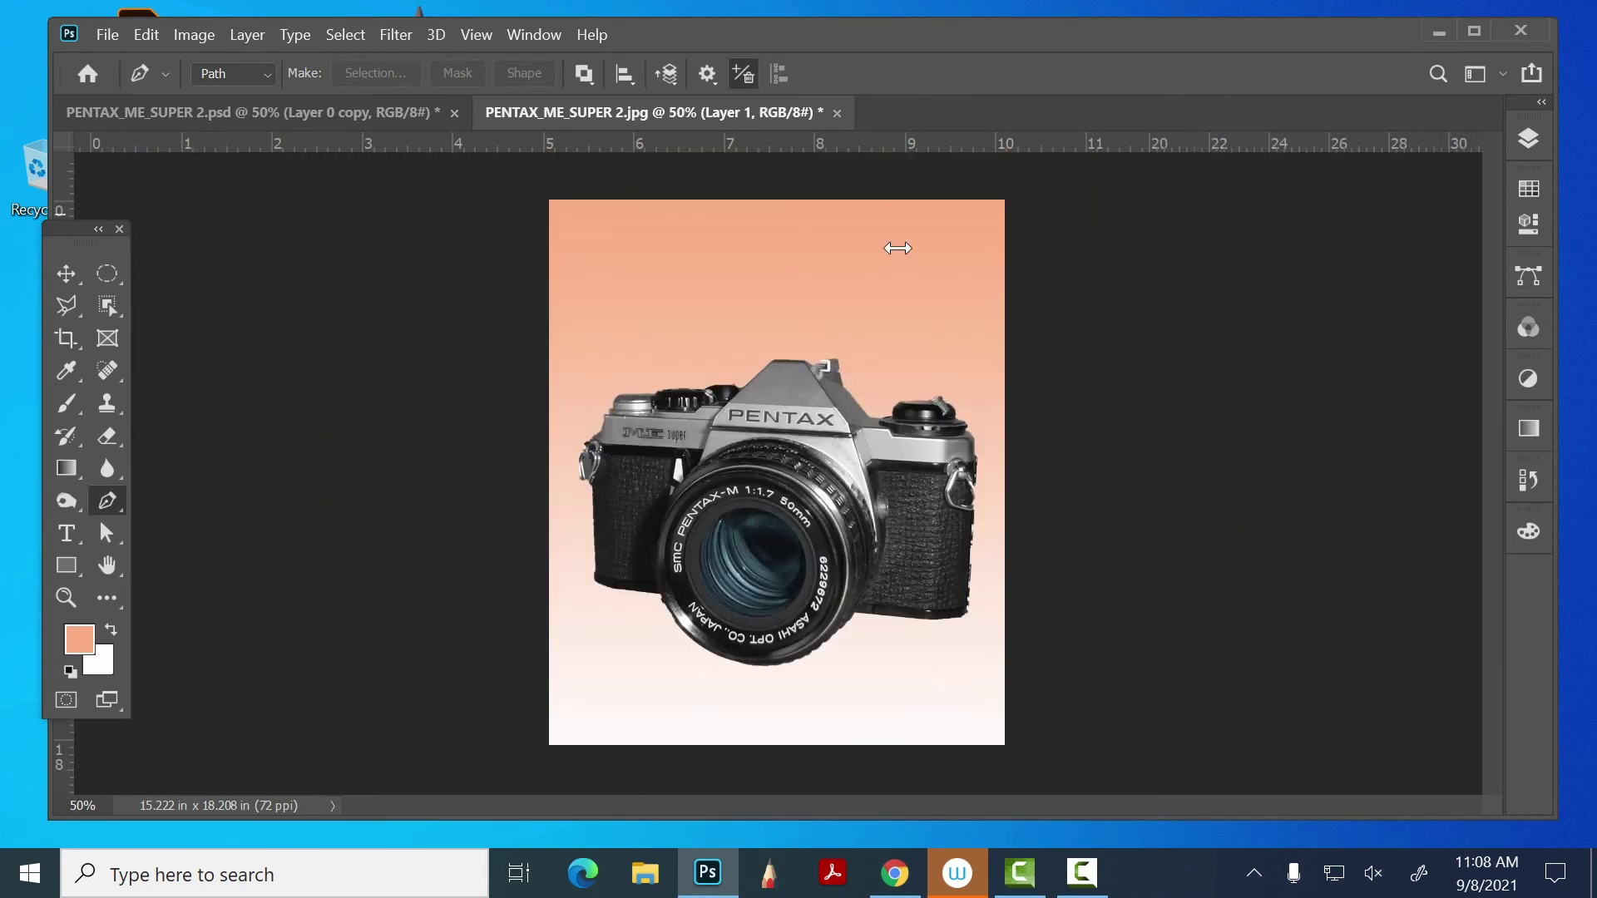
click(67, 275)
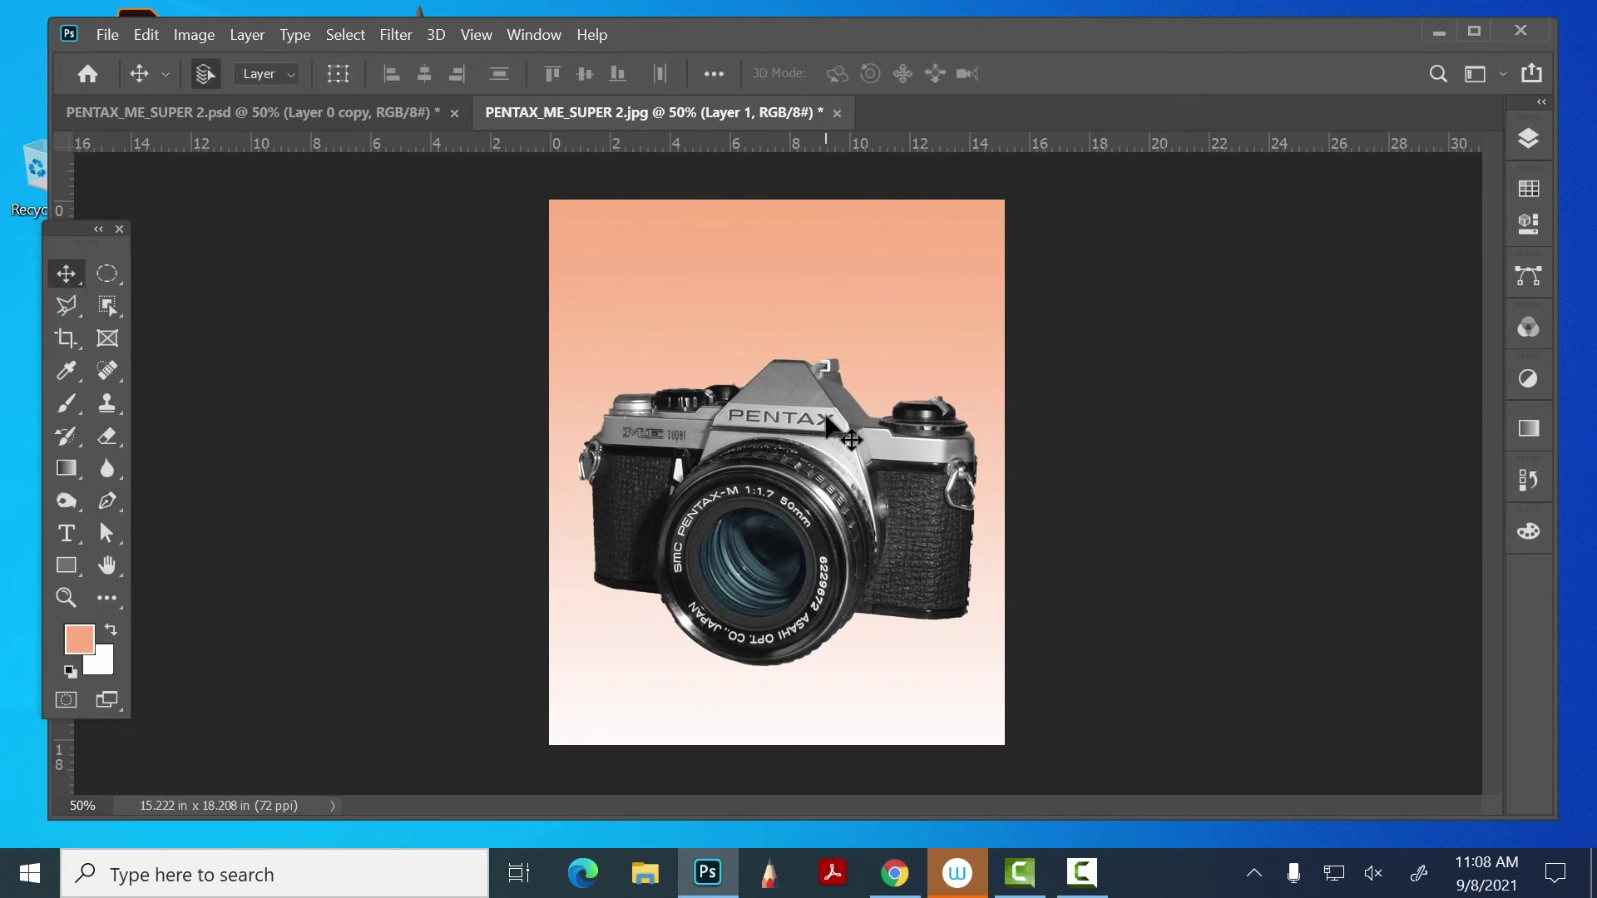
click(1529, 139)
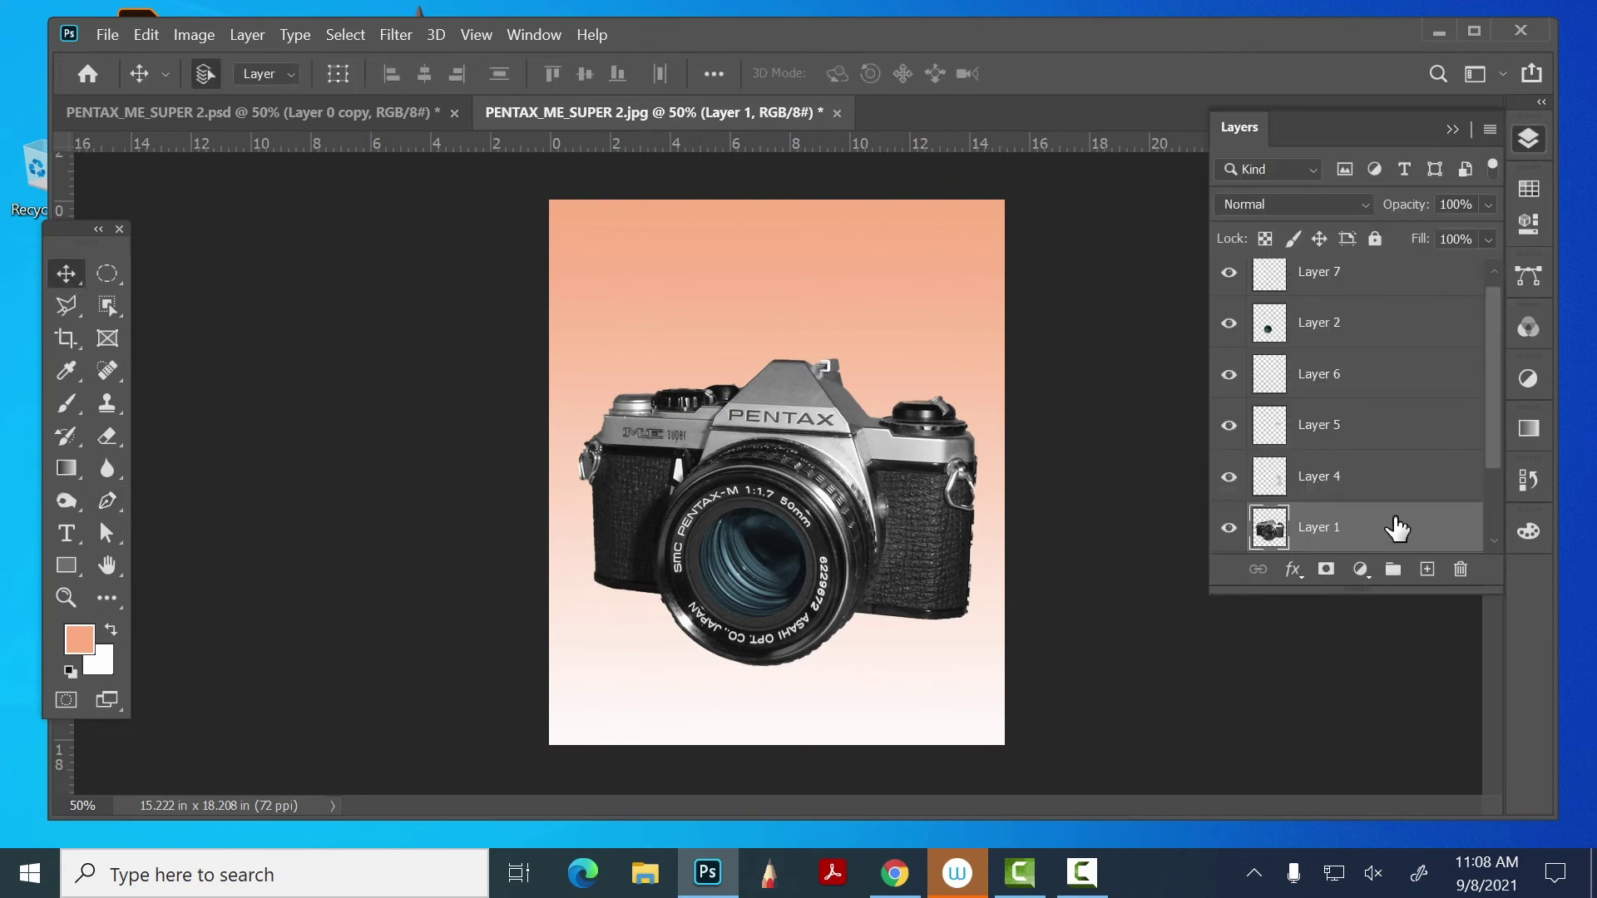
drag(1397, 527, 1428, 571)
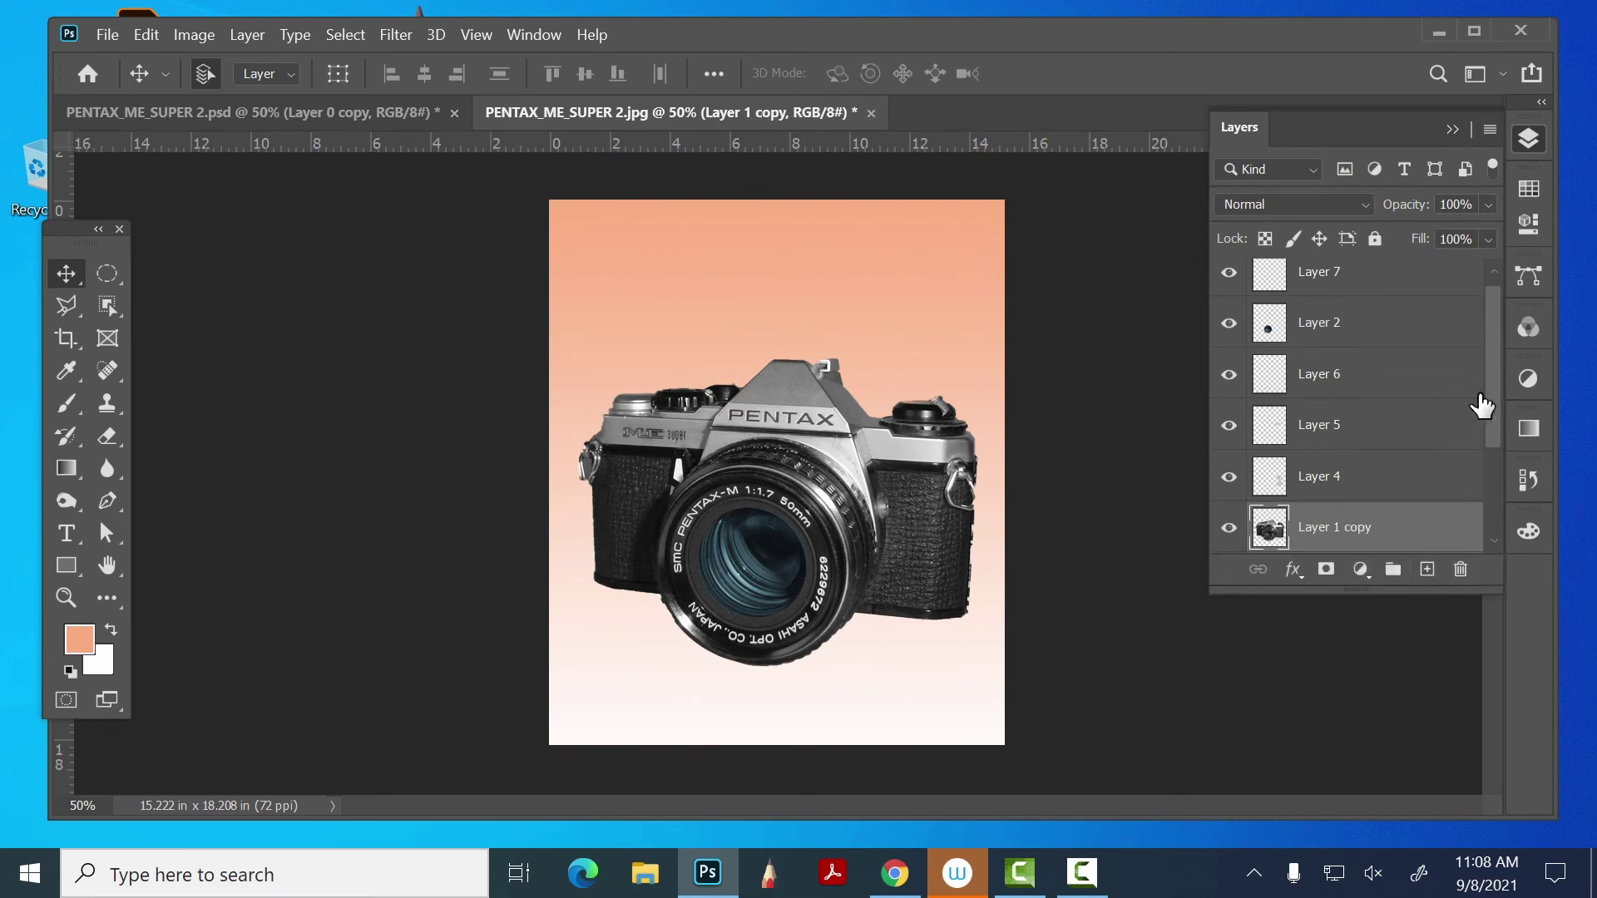
scroll(1494, 387, down, 3)
drag(1374, 391, 1401, 466)
- Rename the Layer 1 copy as reflection
double_click(1337, 436)
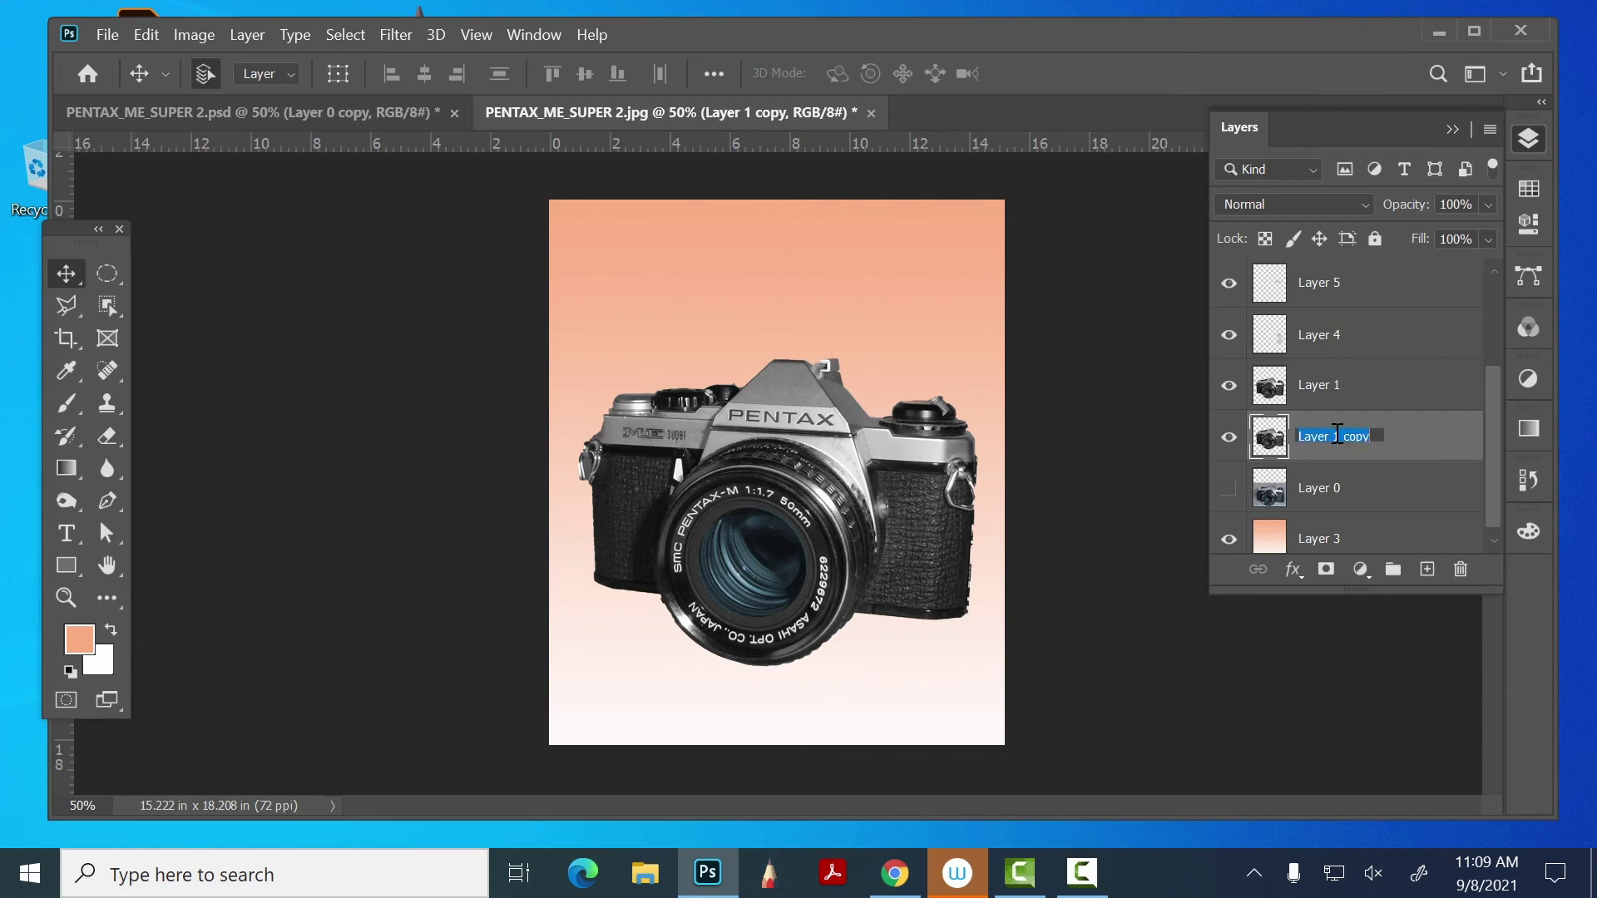
text(reflection)
key(Return)
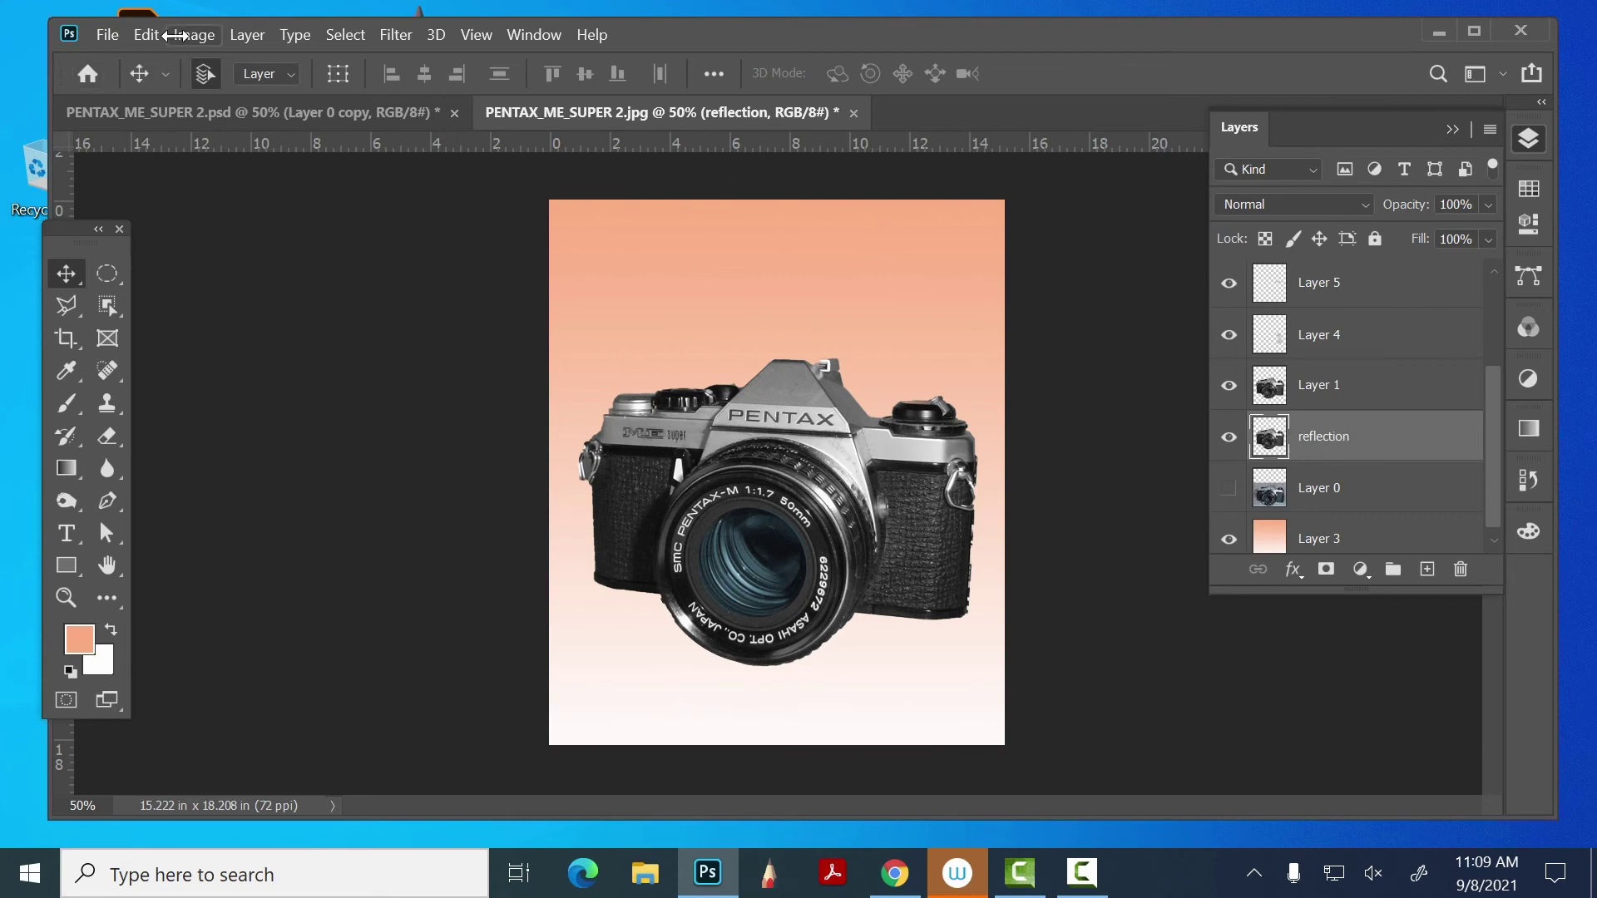
- Flip the reflection layer vertically
click(146, 34)
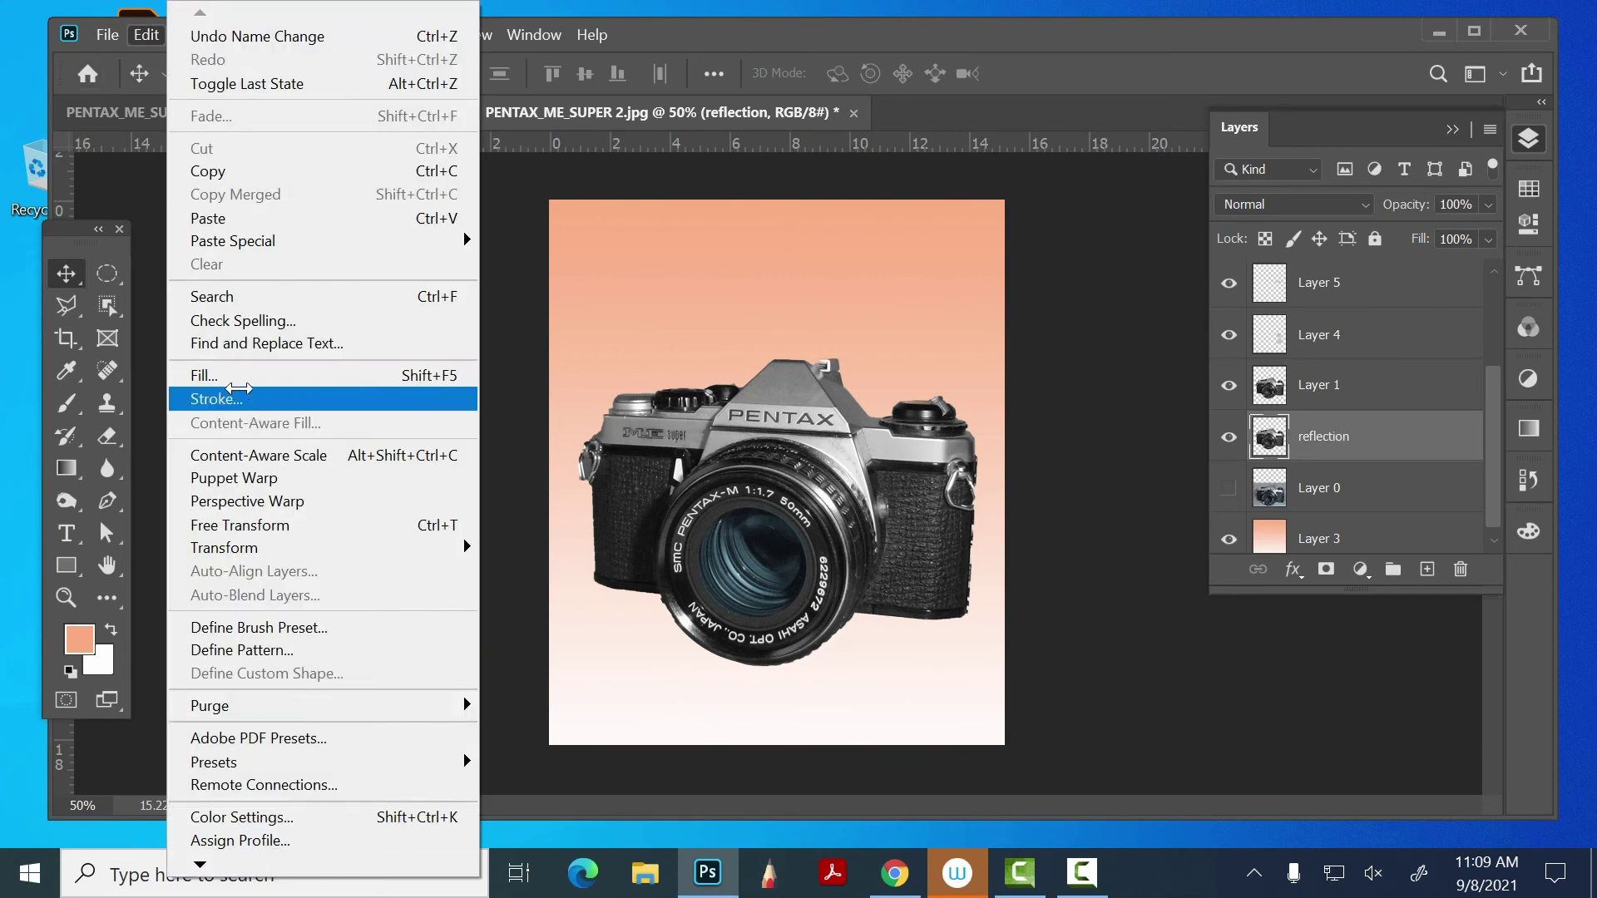
mouse_move(253, 549)
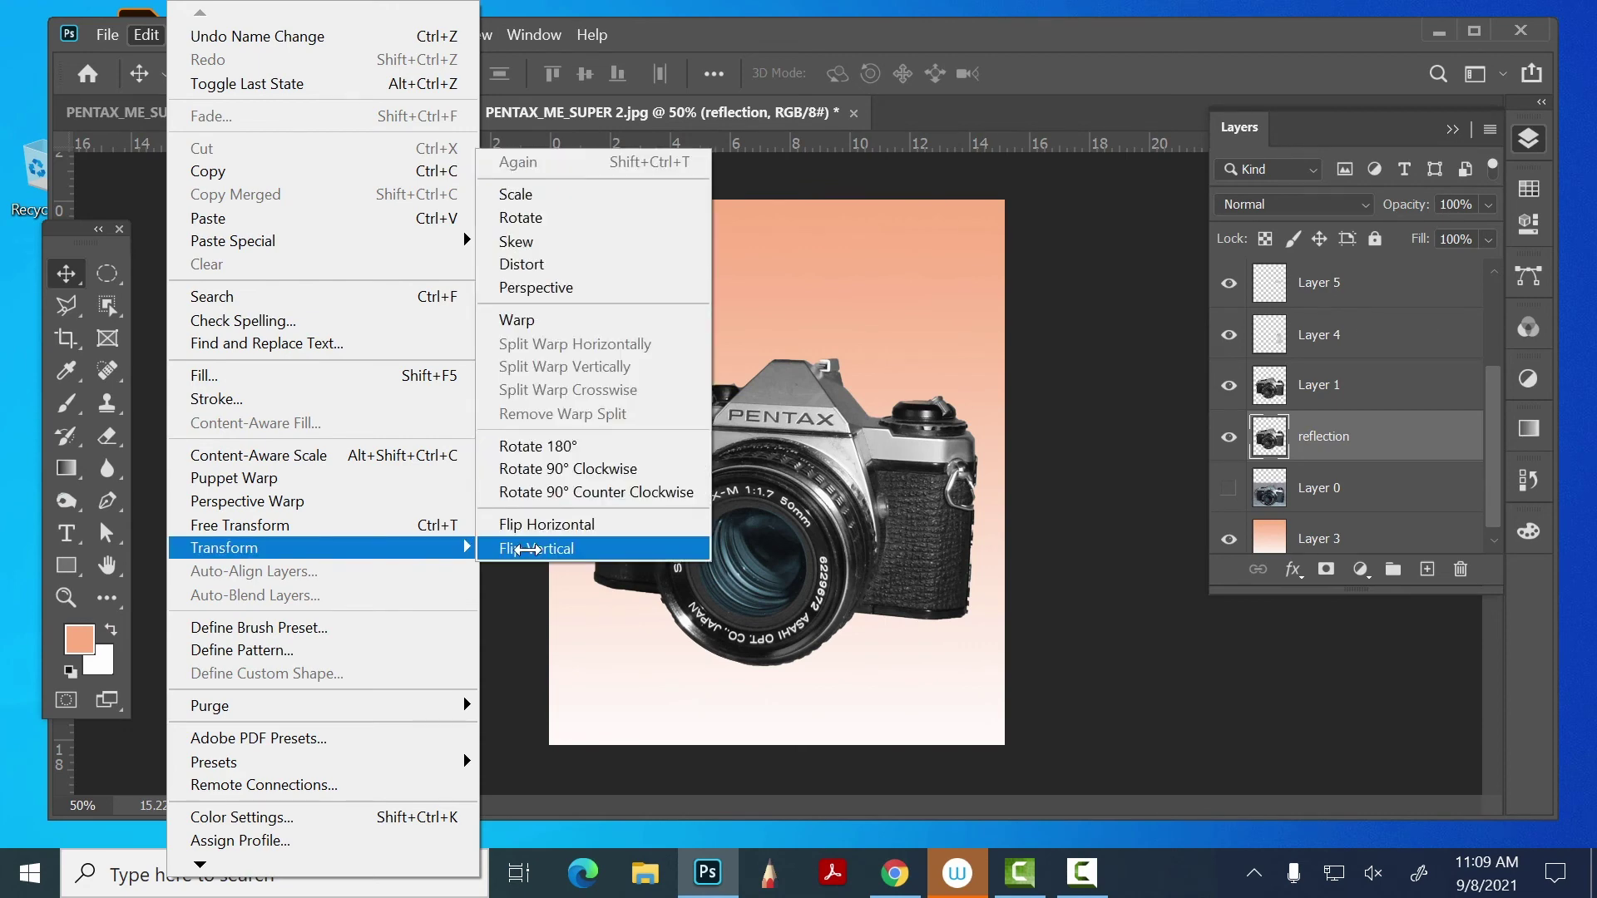
click(528, 549)
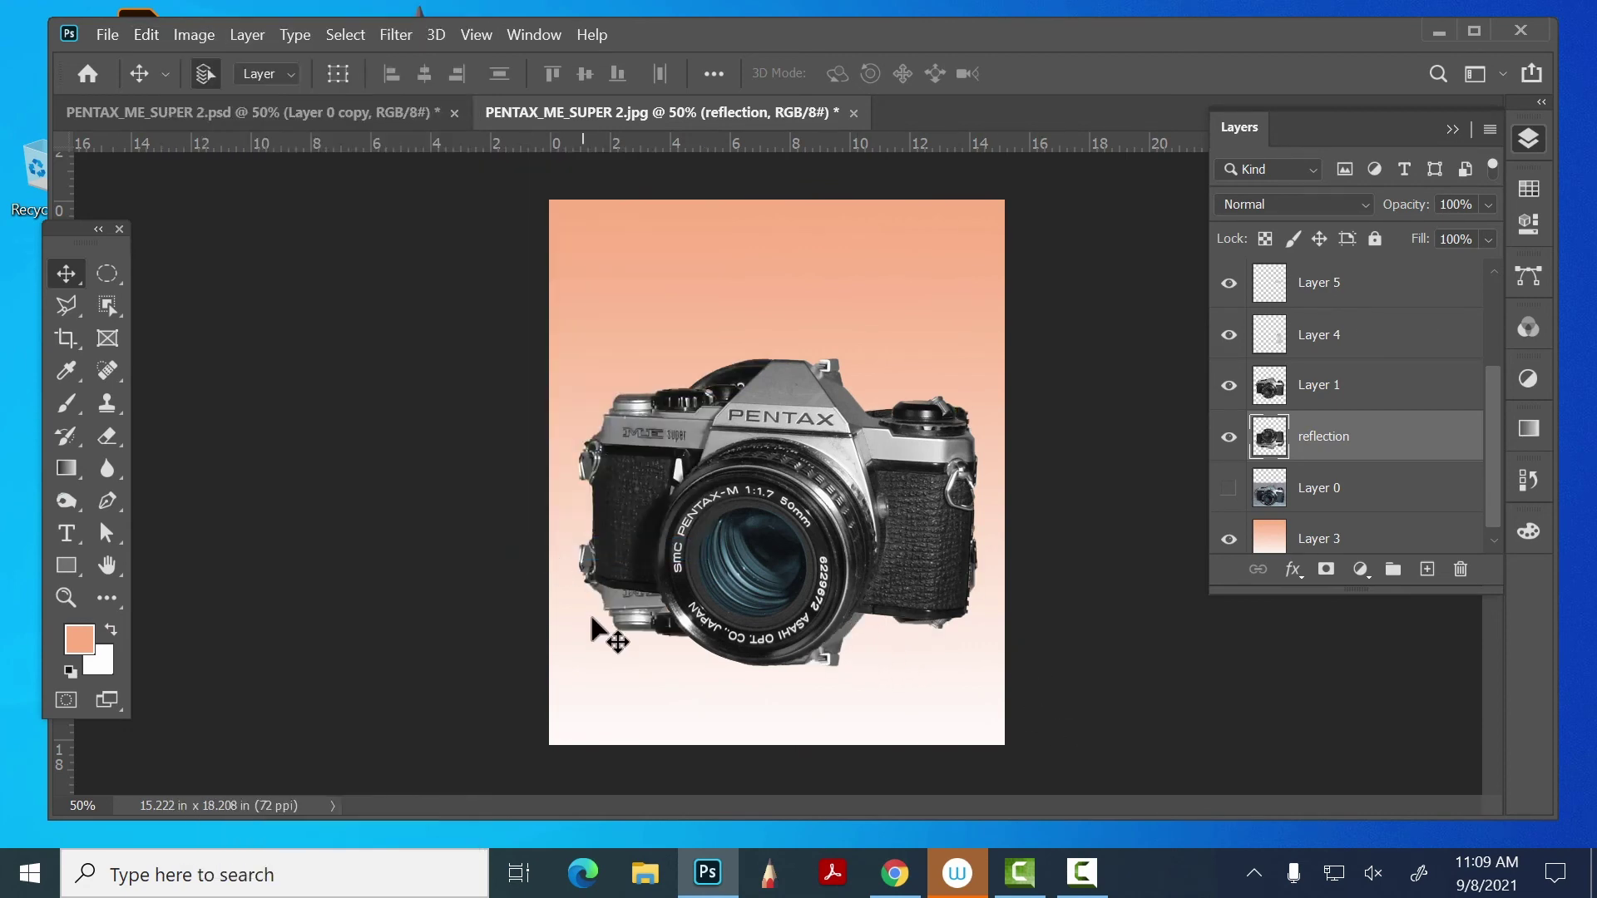
- Move the flipped reflection straight down until it sits beneath the camera, and nudge it slightly lower
drag(621, 620, 937, 746)
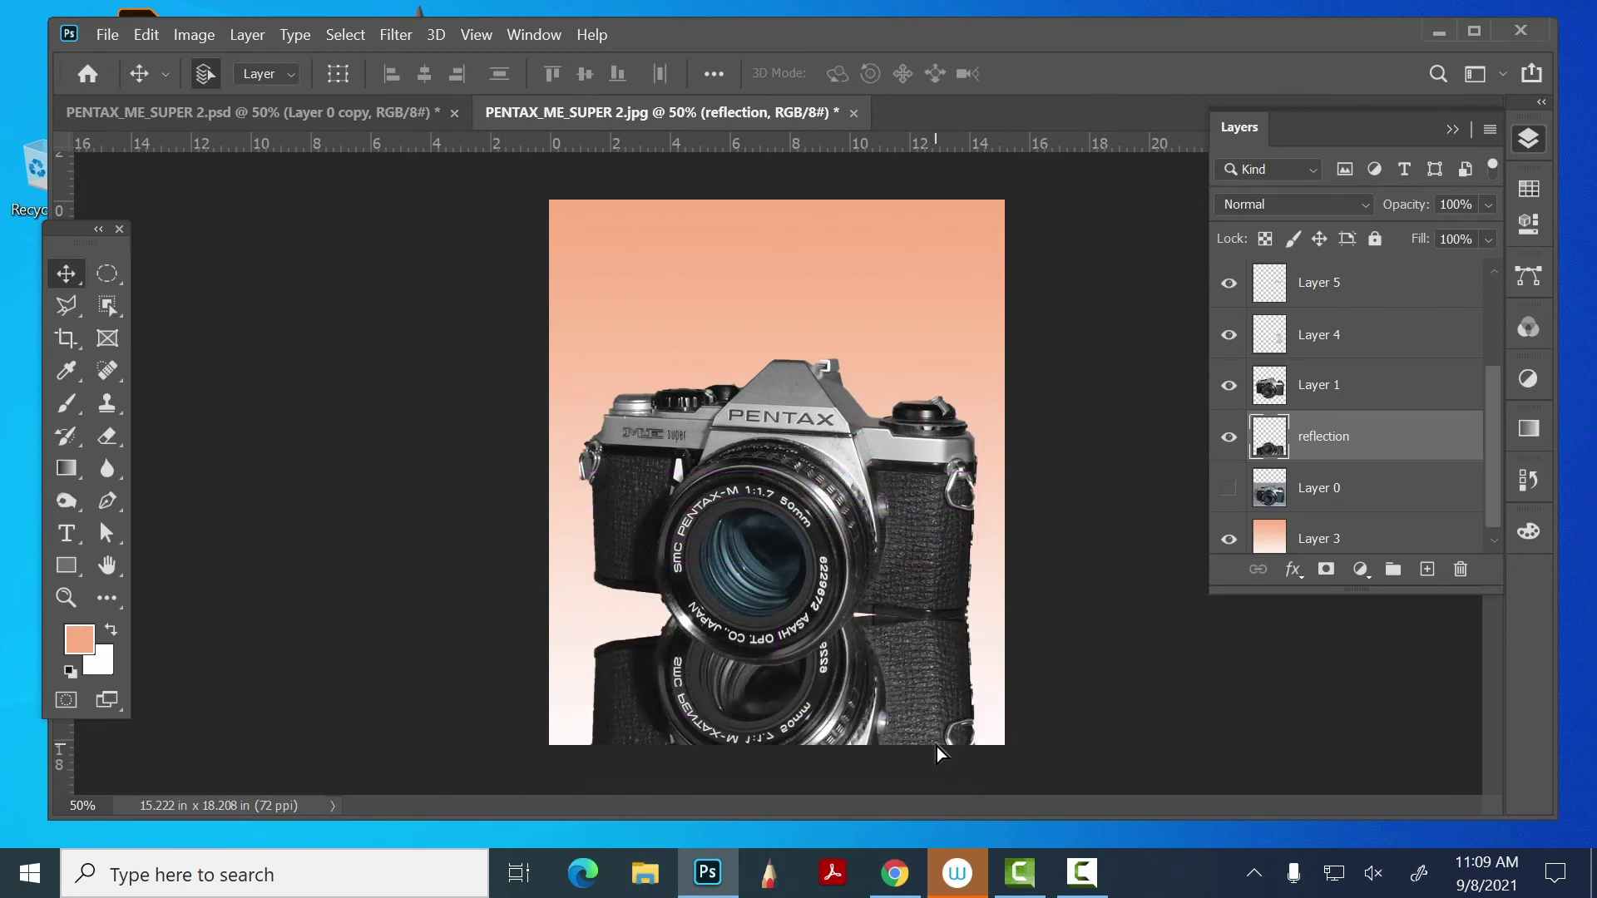
key(Down)
key(Down)
key(Down)
key(Down)
key(Down)
key(Down)
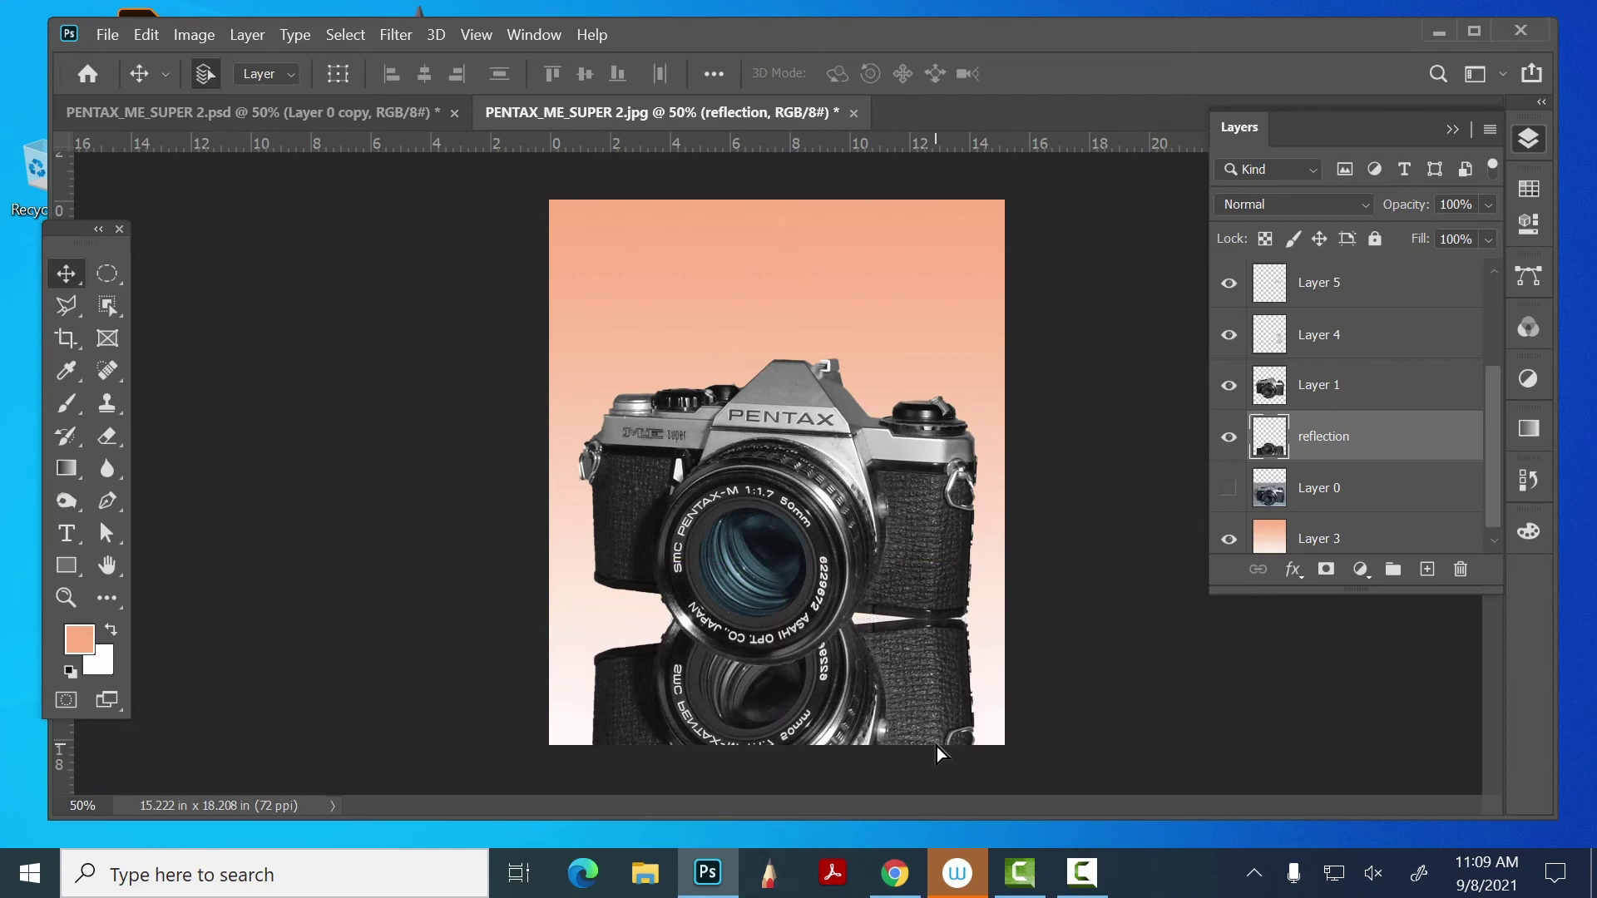
key(Down)
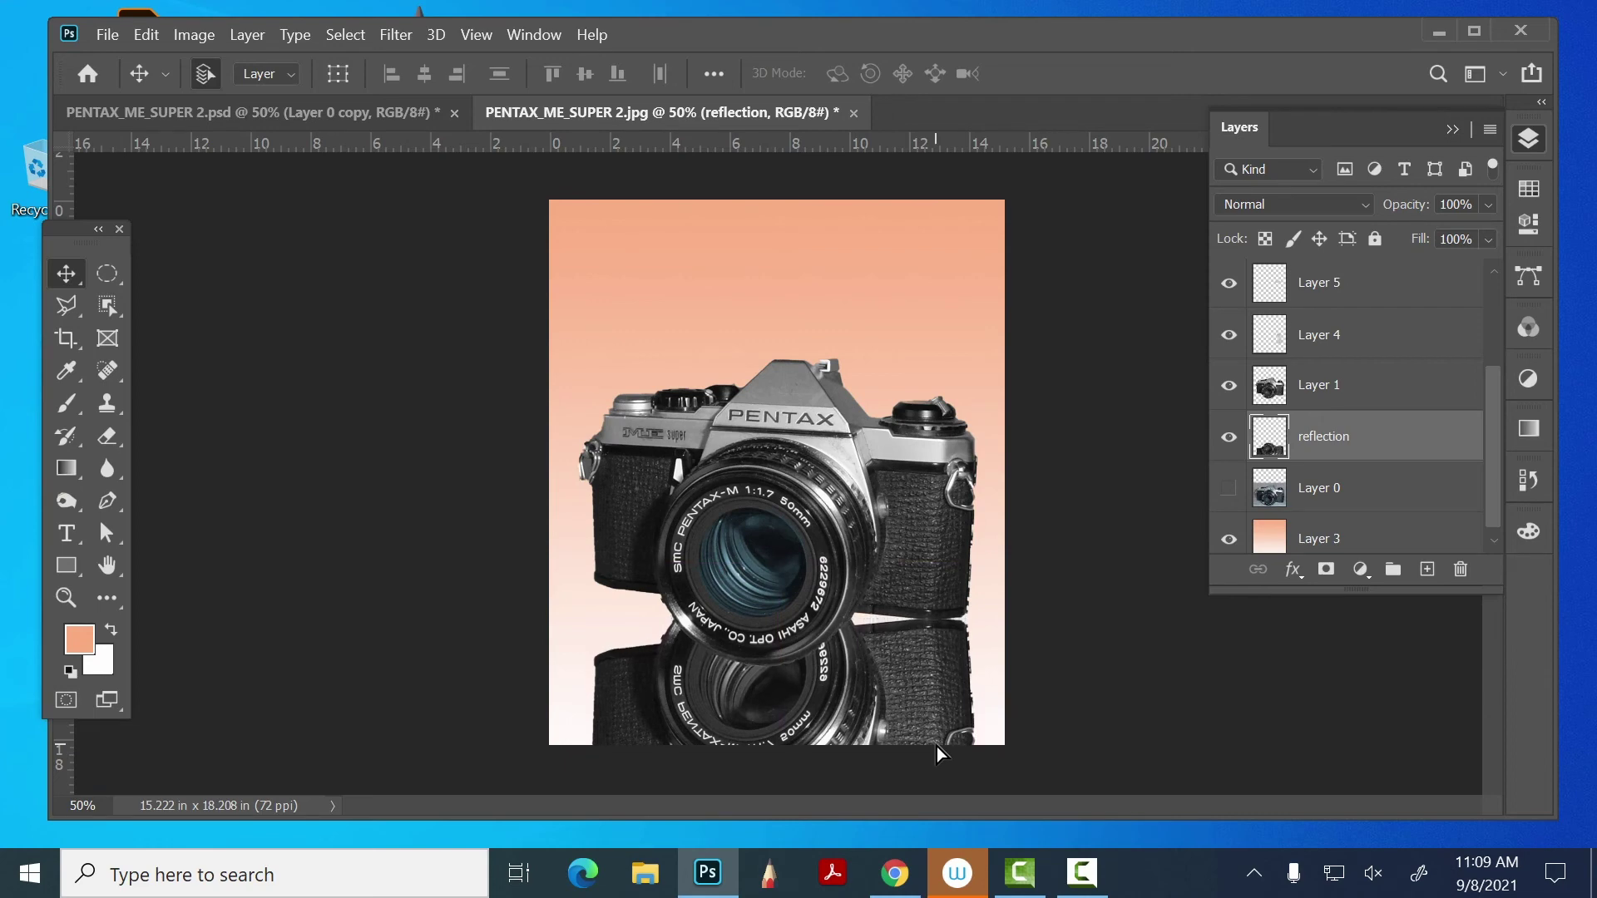
- Skew the reflection layer vertically by about 10.33°, raising its left side to meet the camera's underside
click(148, 35)
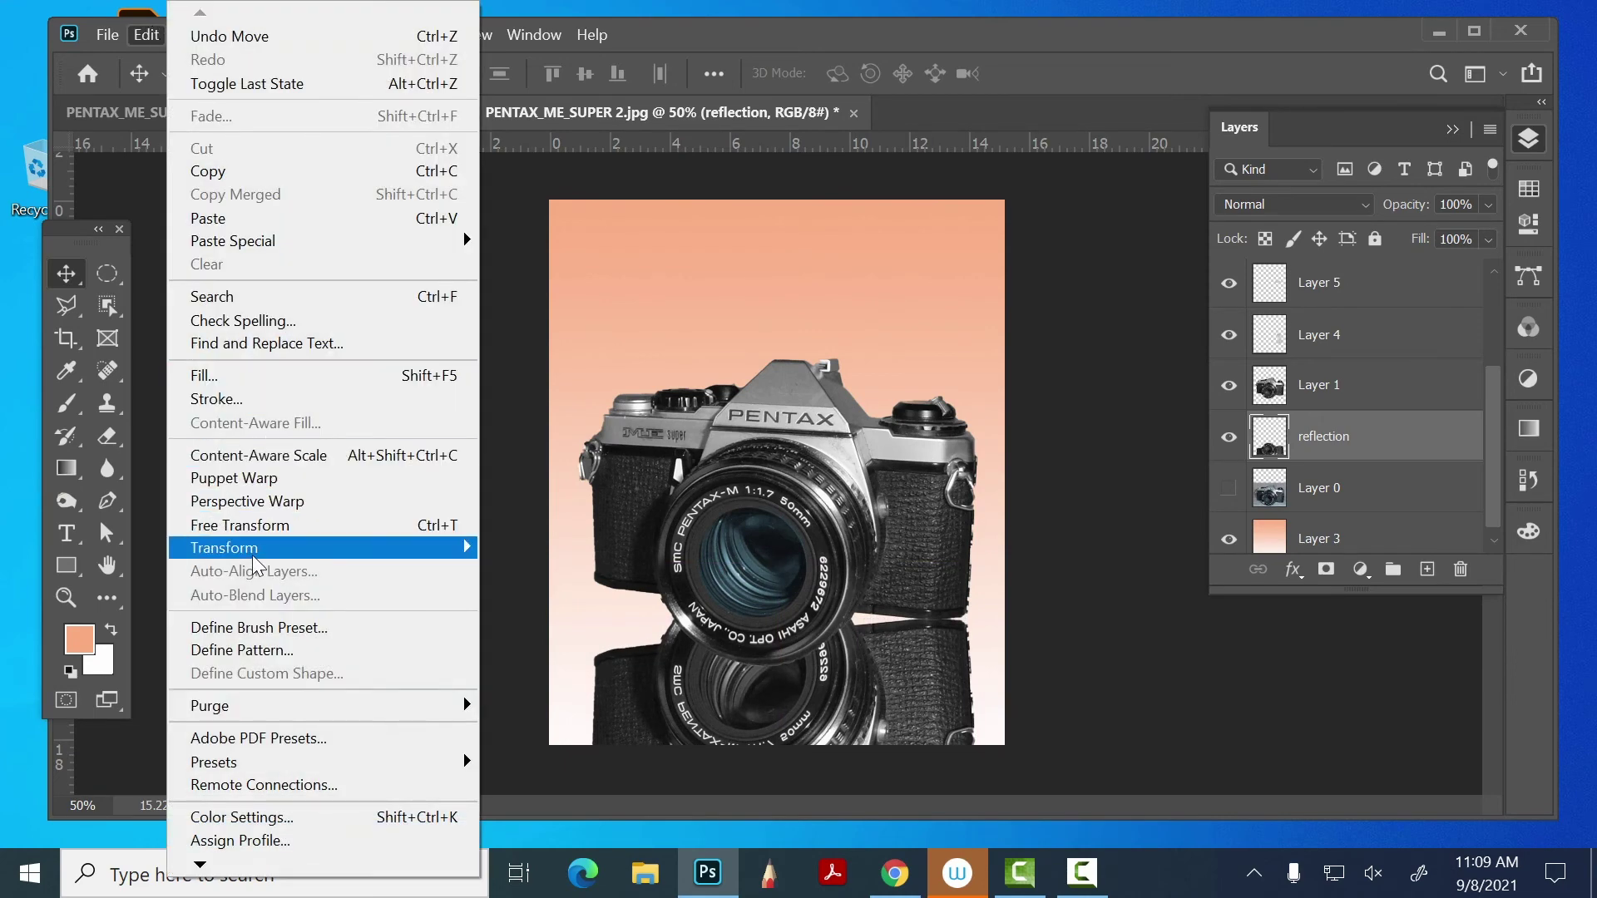
mouse_move(260, 549)
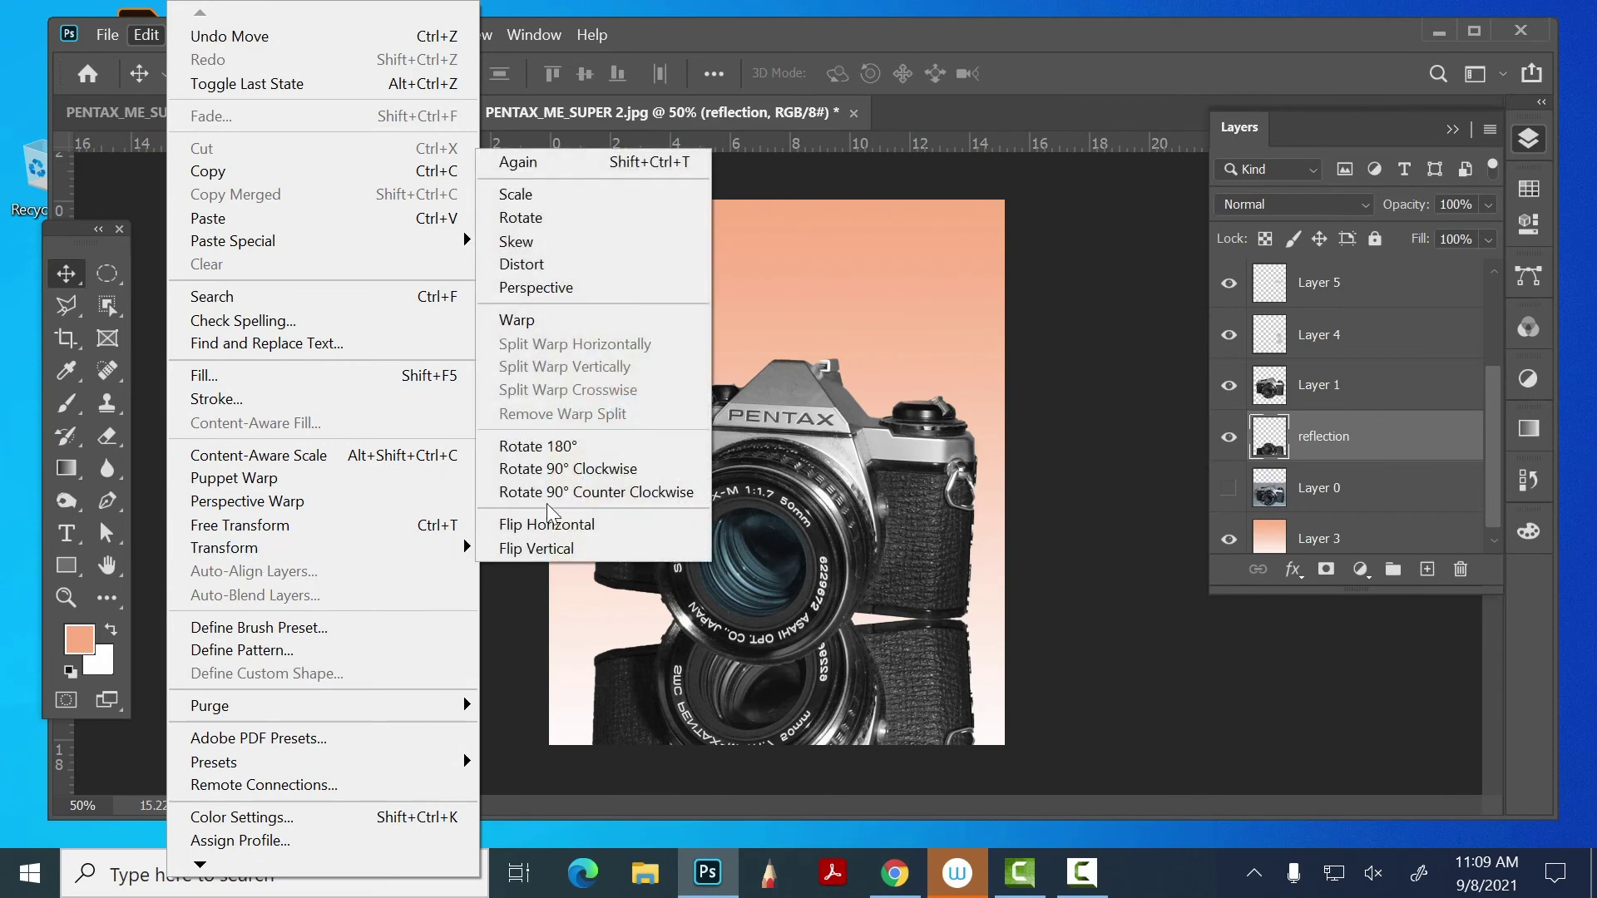
click(544, 242)
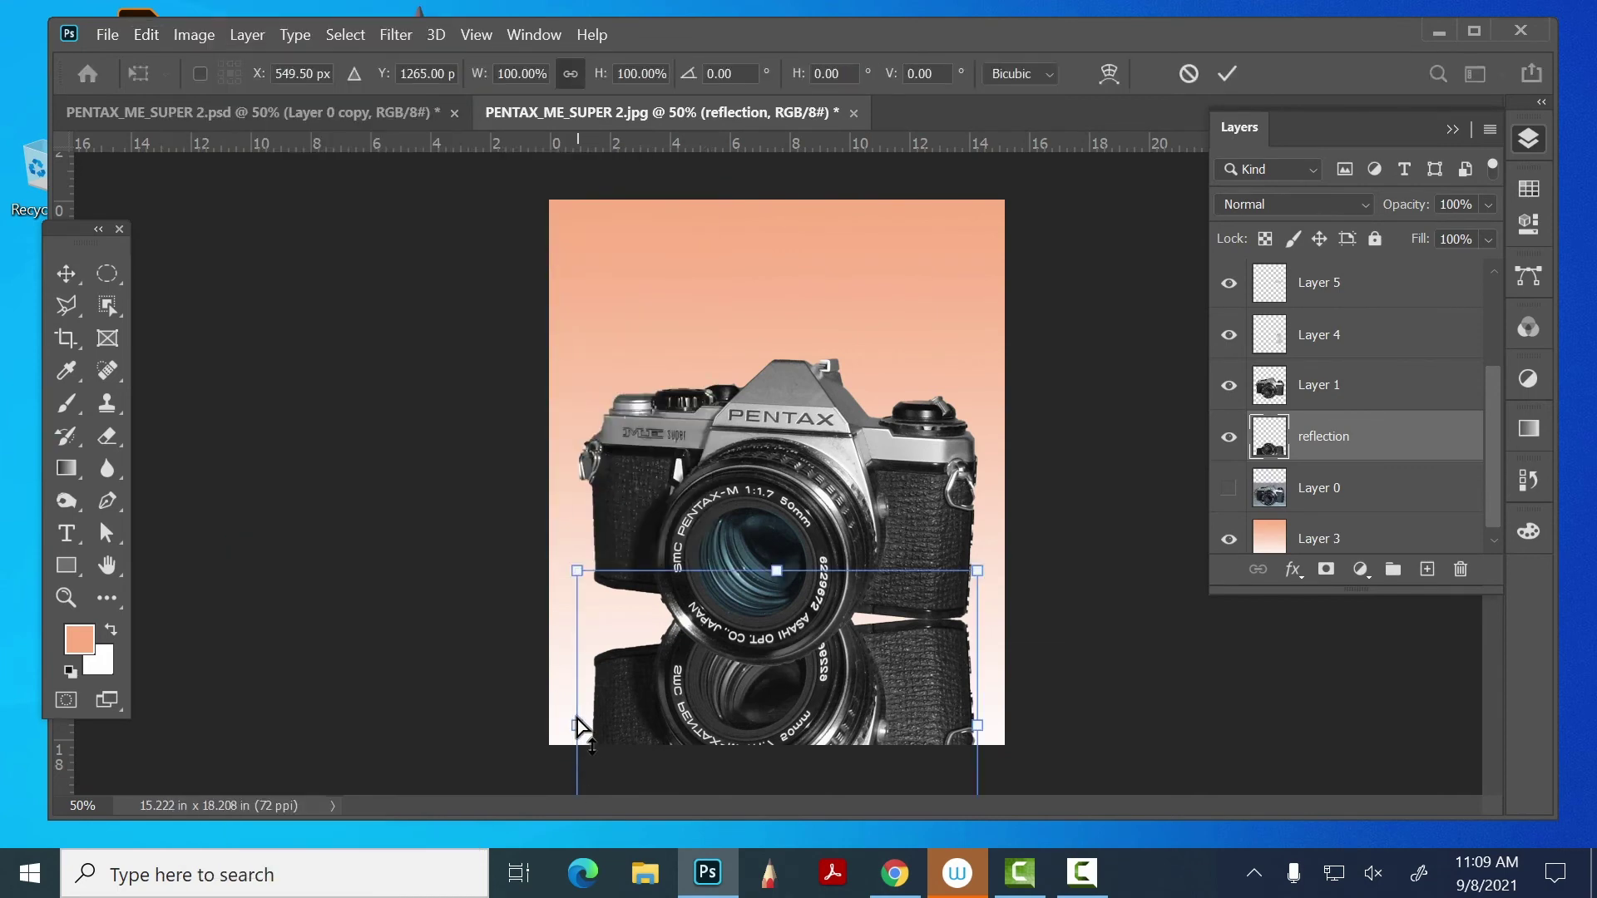
drag(580, 726, 582, 653)
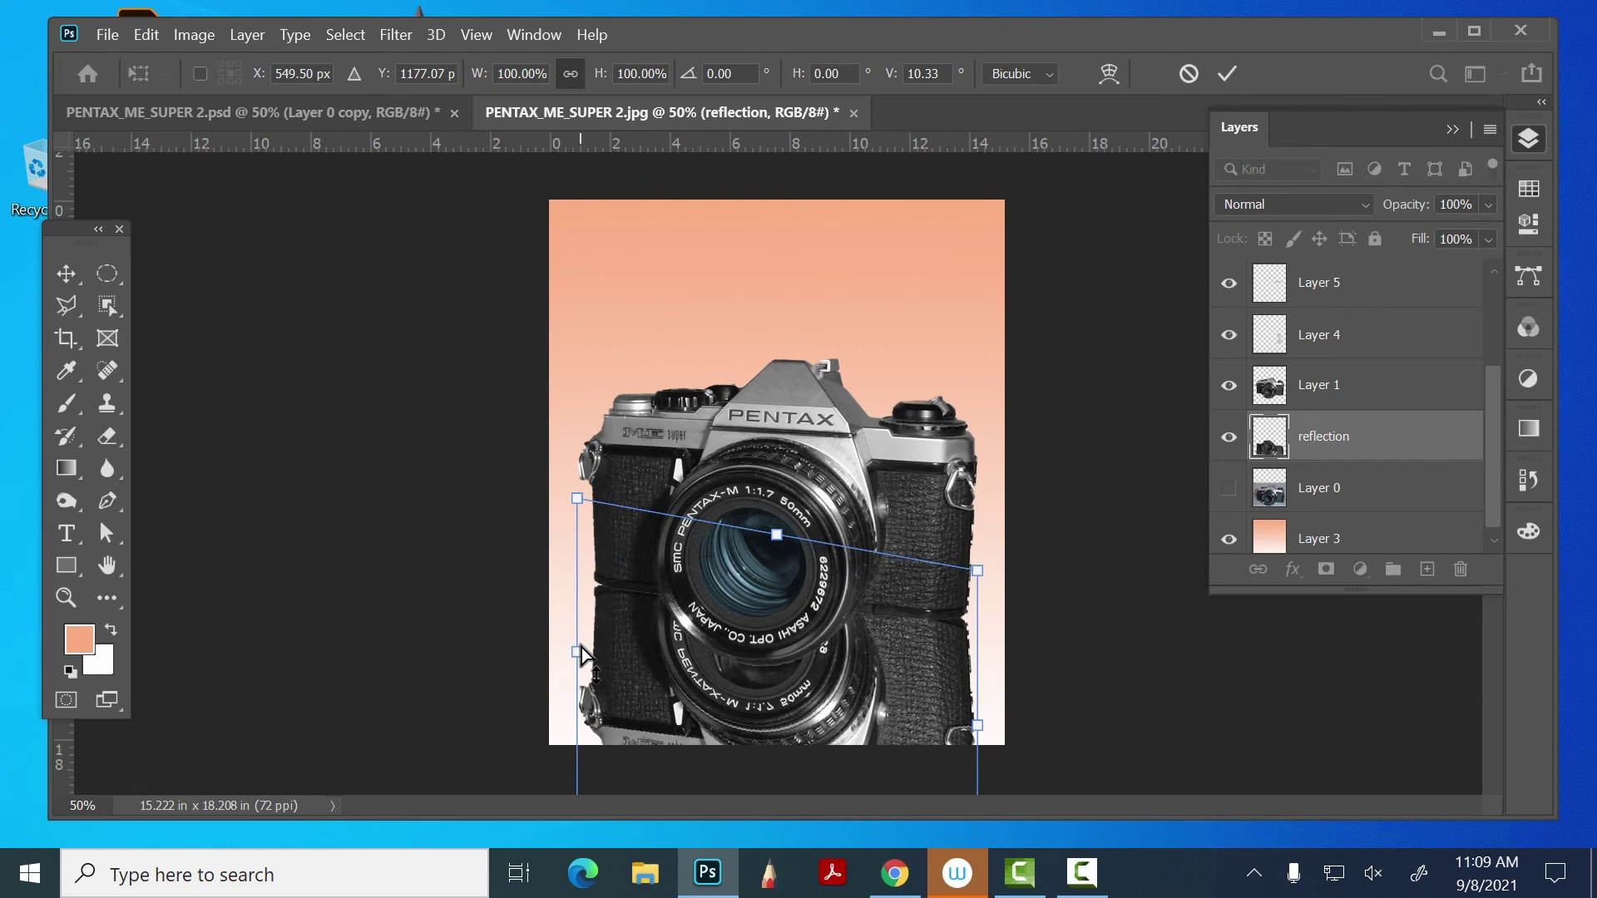
key(Return)
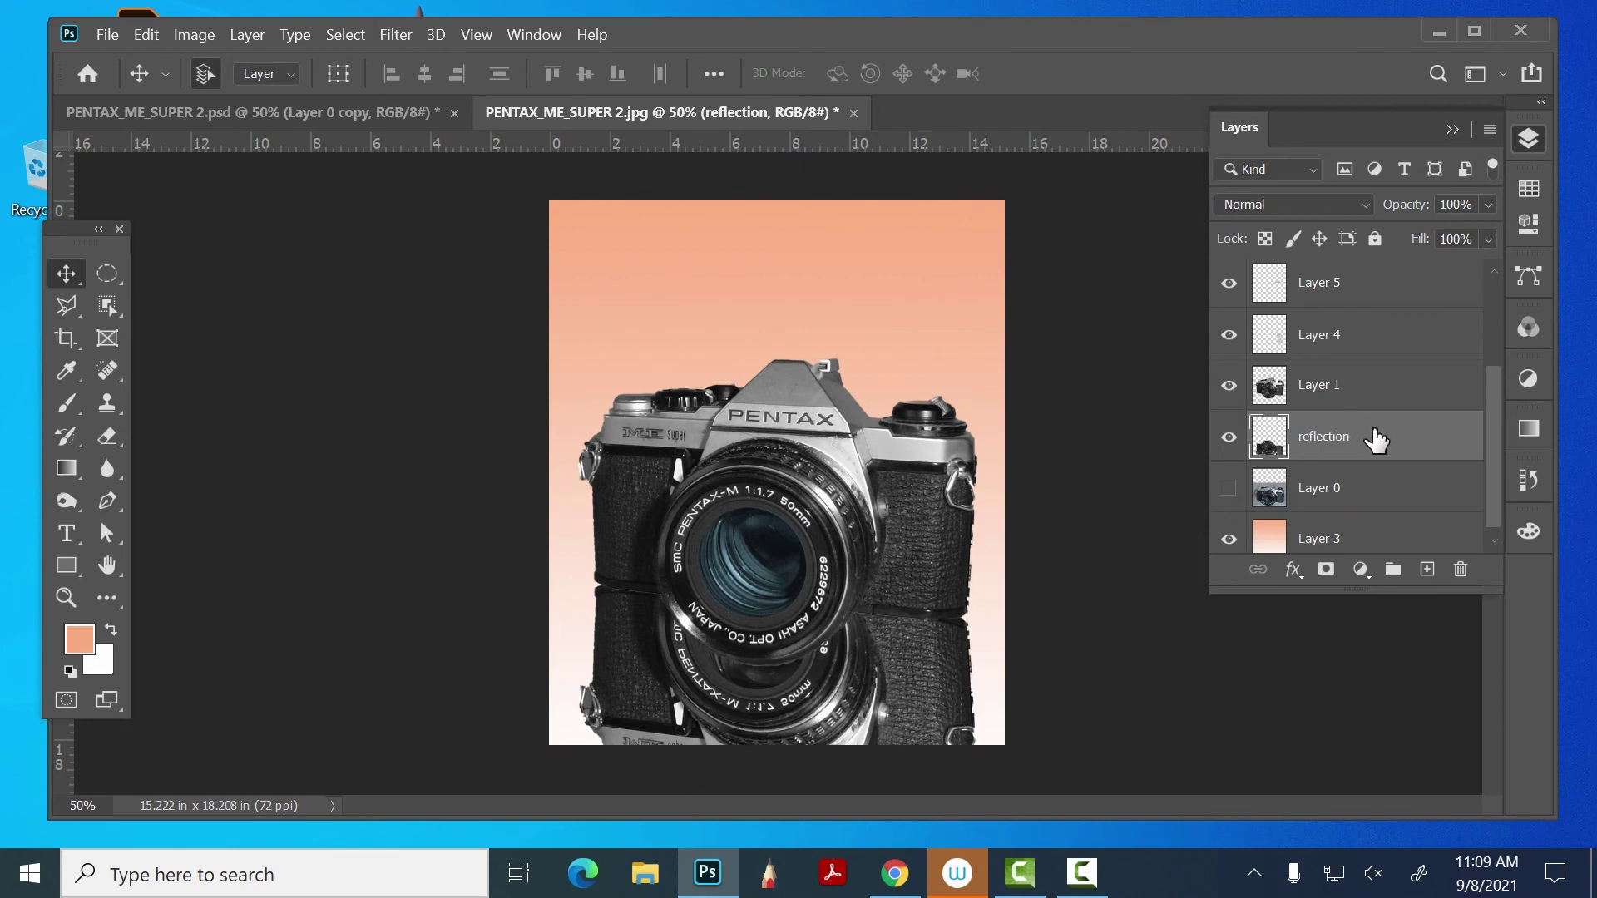
- Add a layer mask to the reflection layer and set the Gradient tool to the white-to-black Basics preset
click(1329, 572)
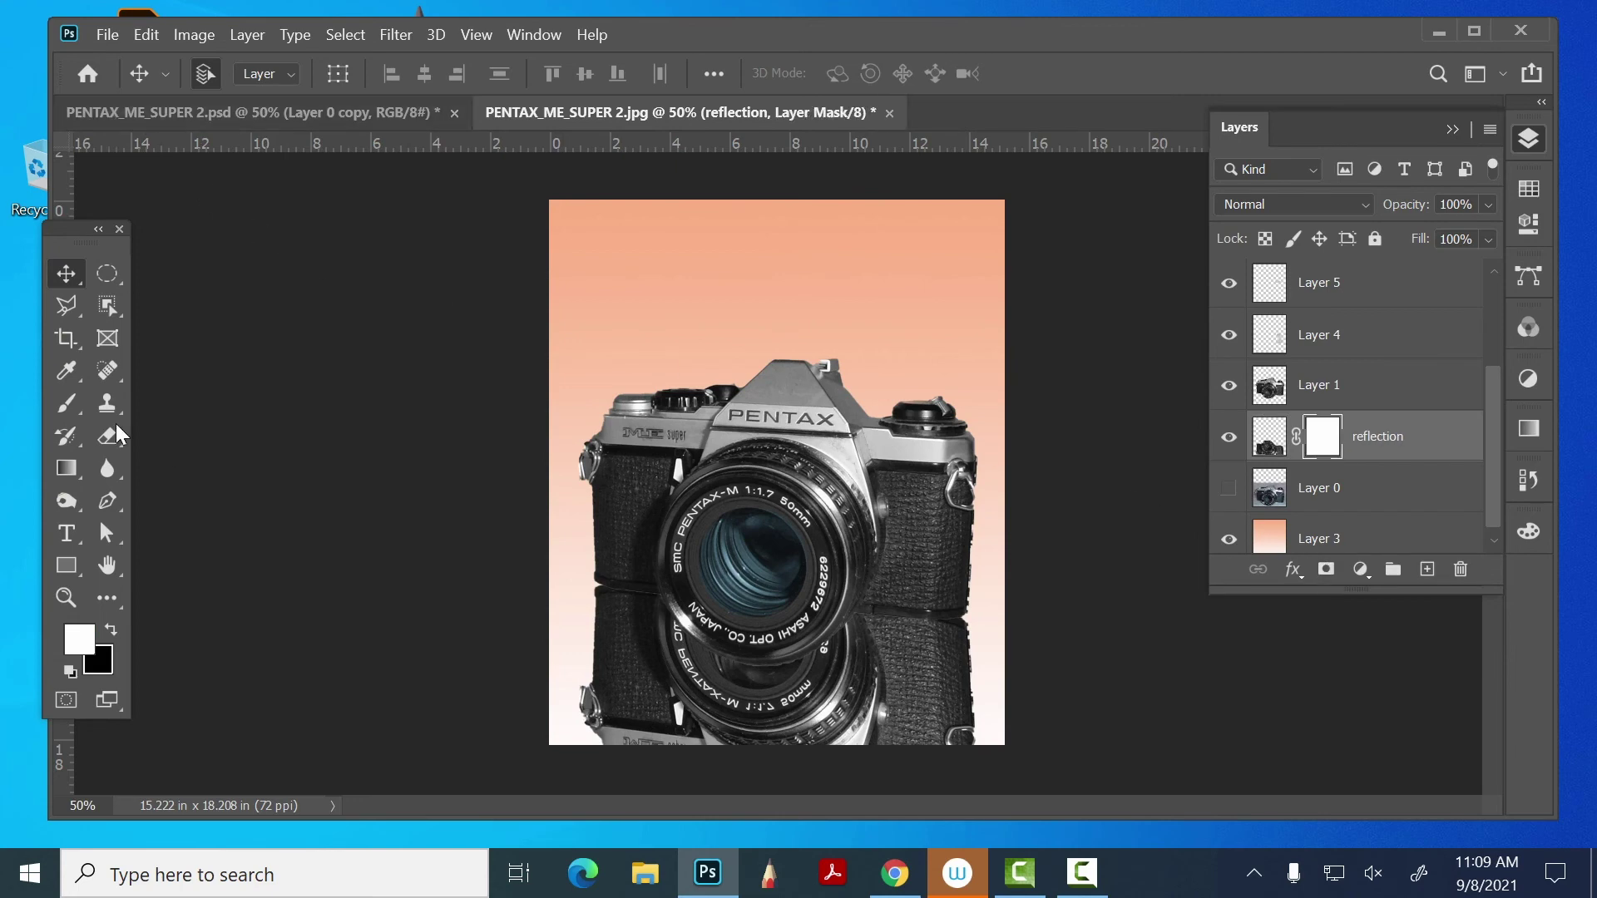
click(73, 469)
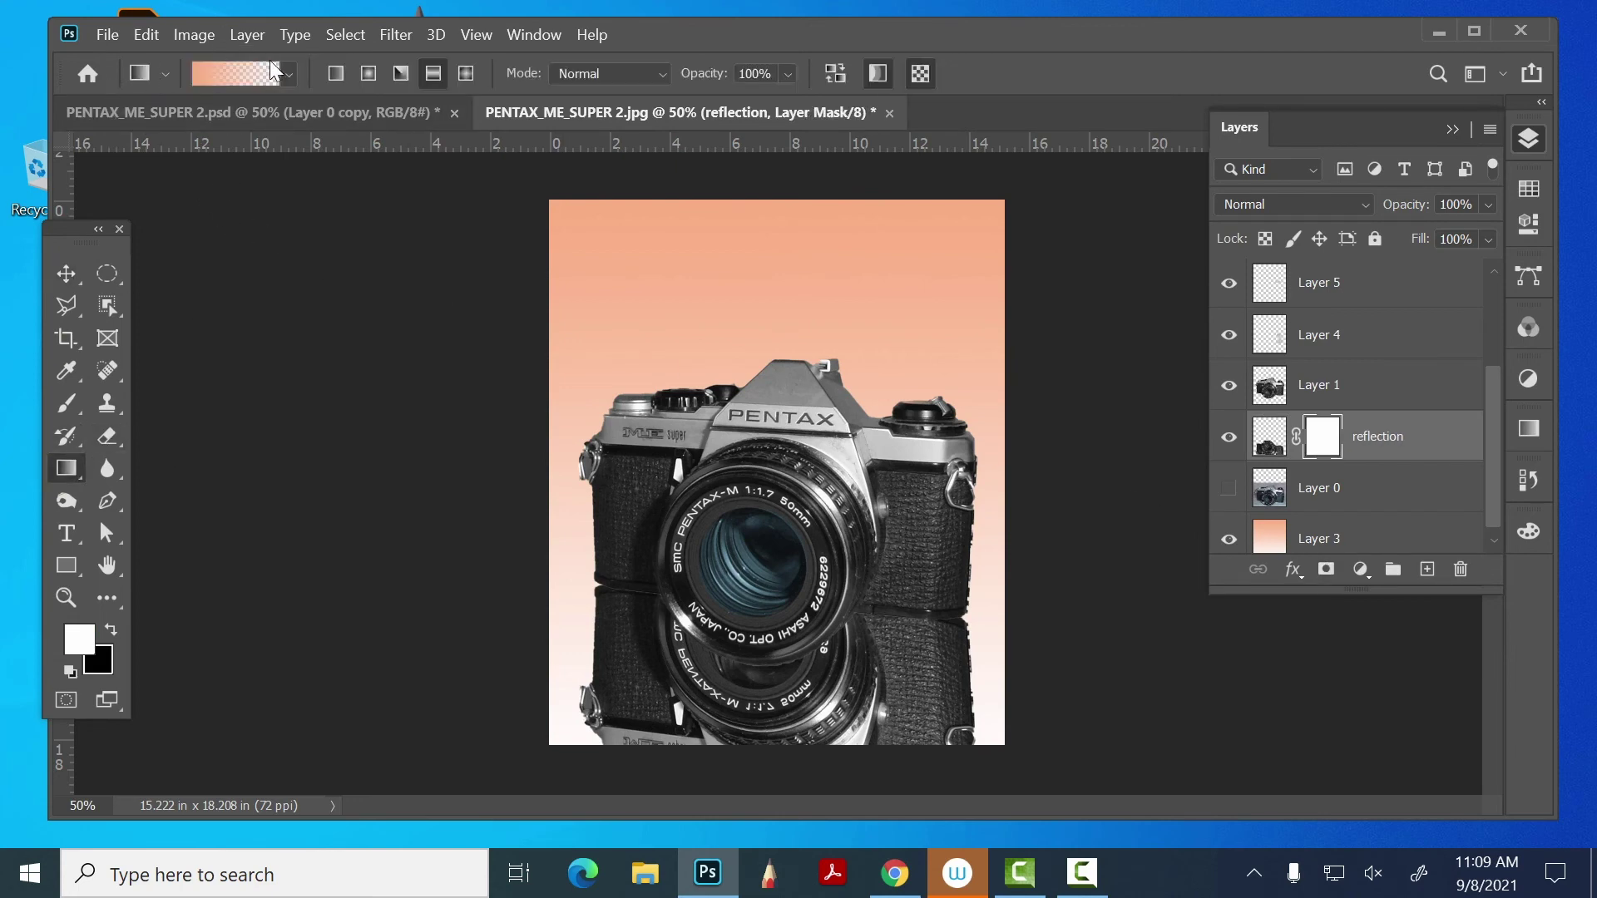
click(164, 72)
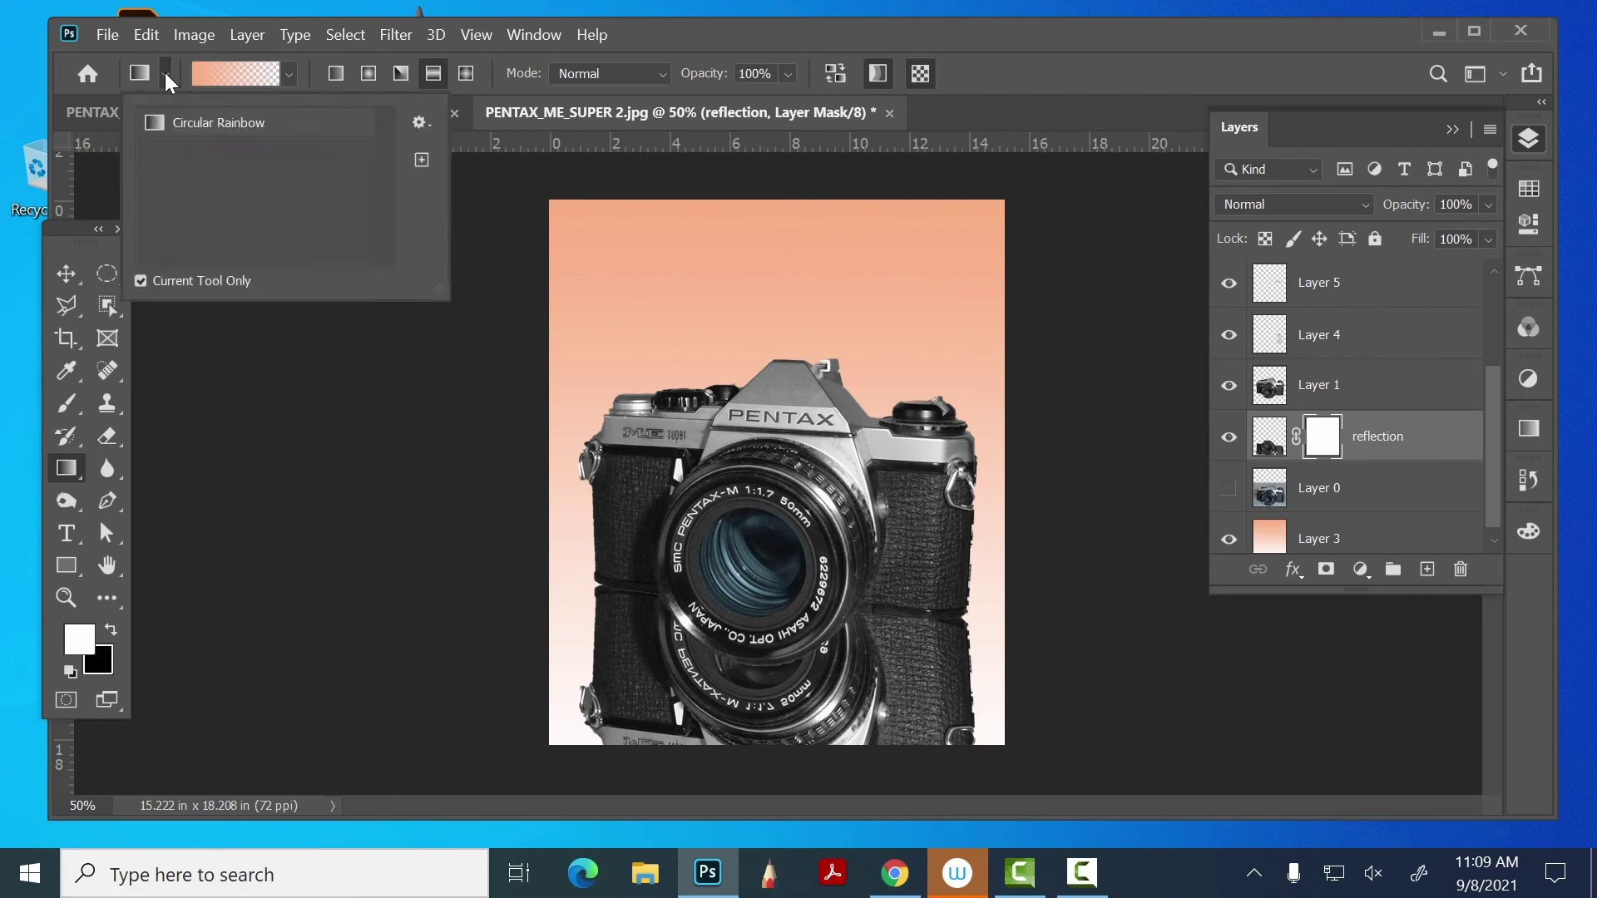
click(165, 72)
click(287, 75)
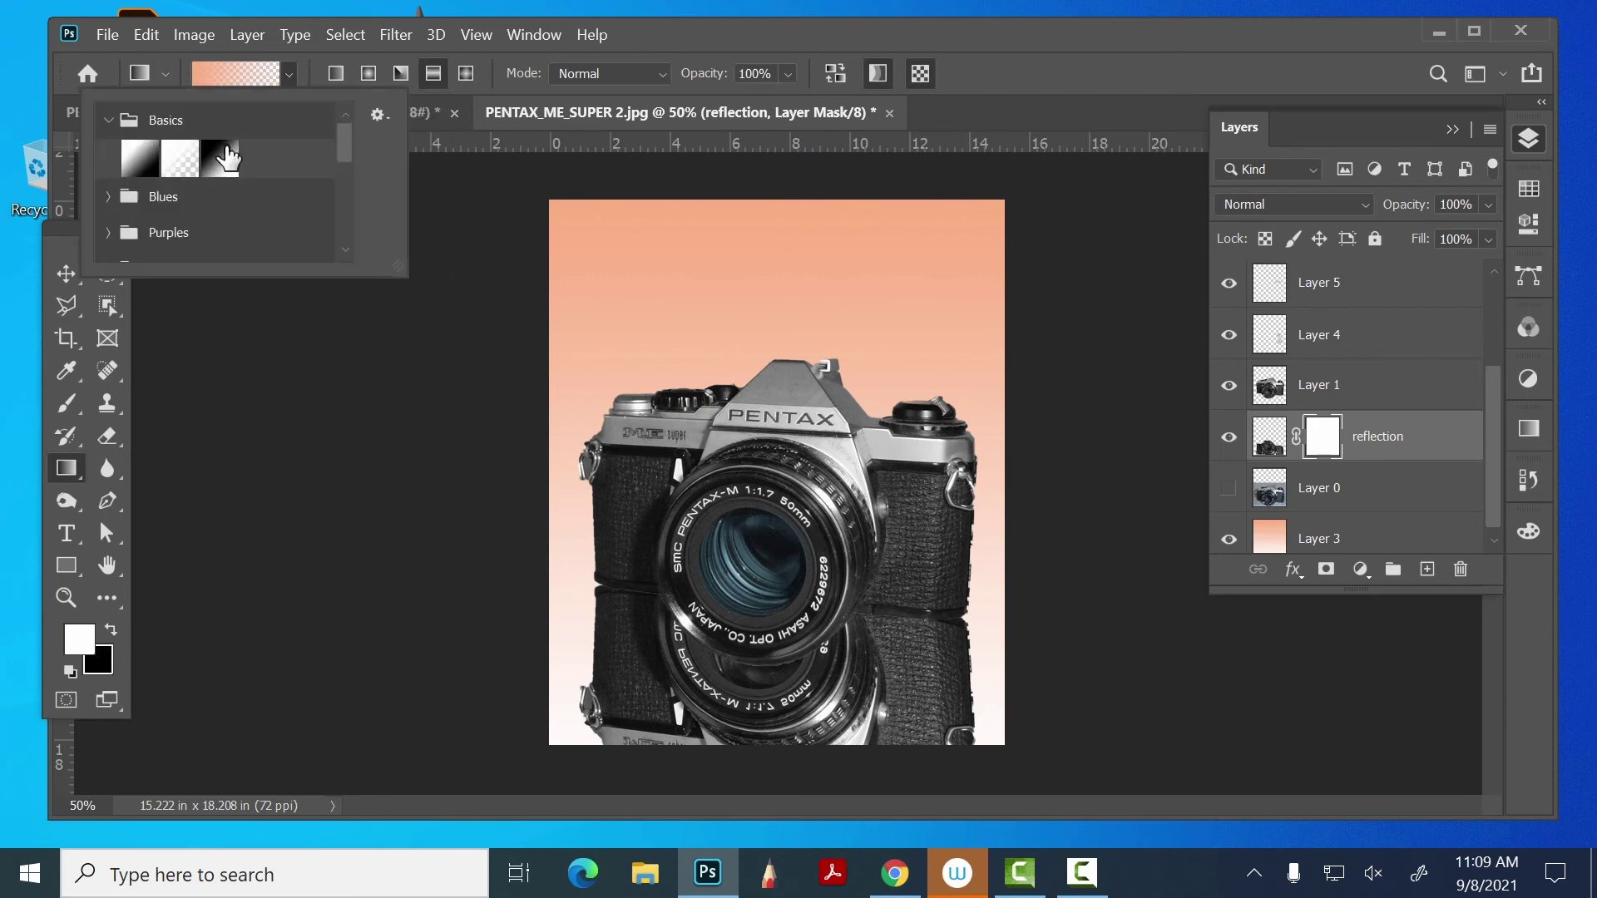
click(138, 158)
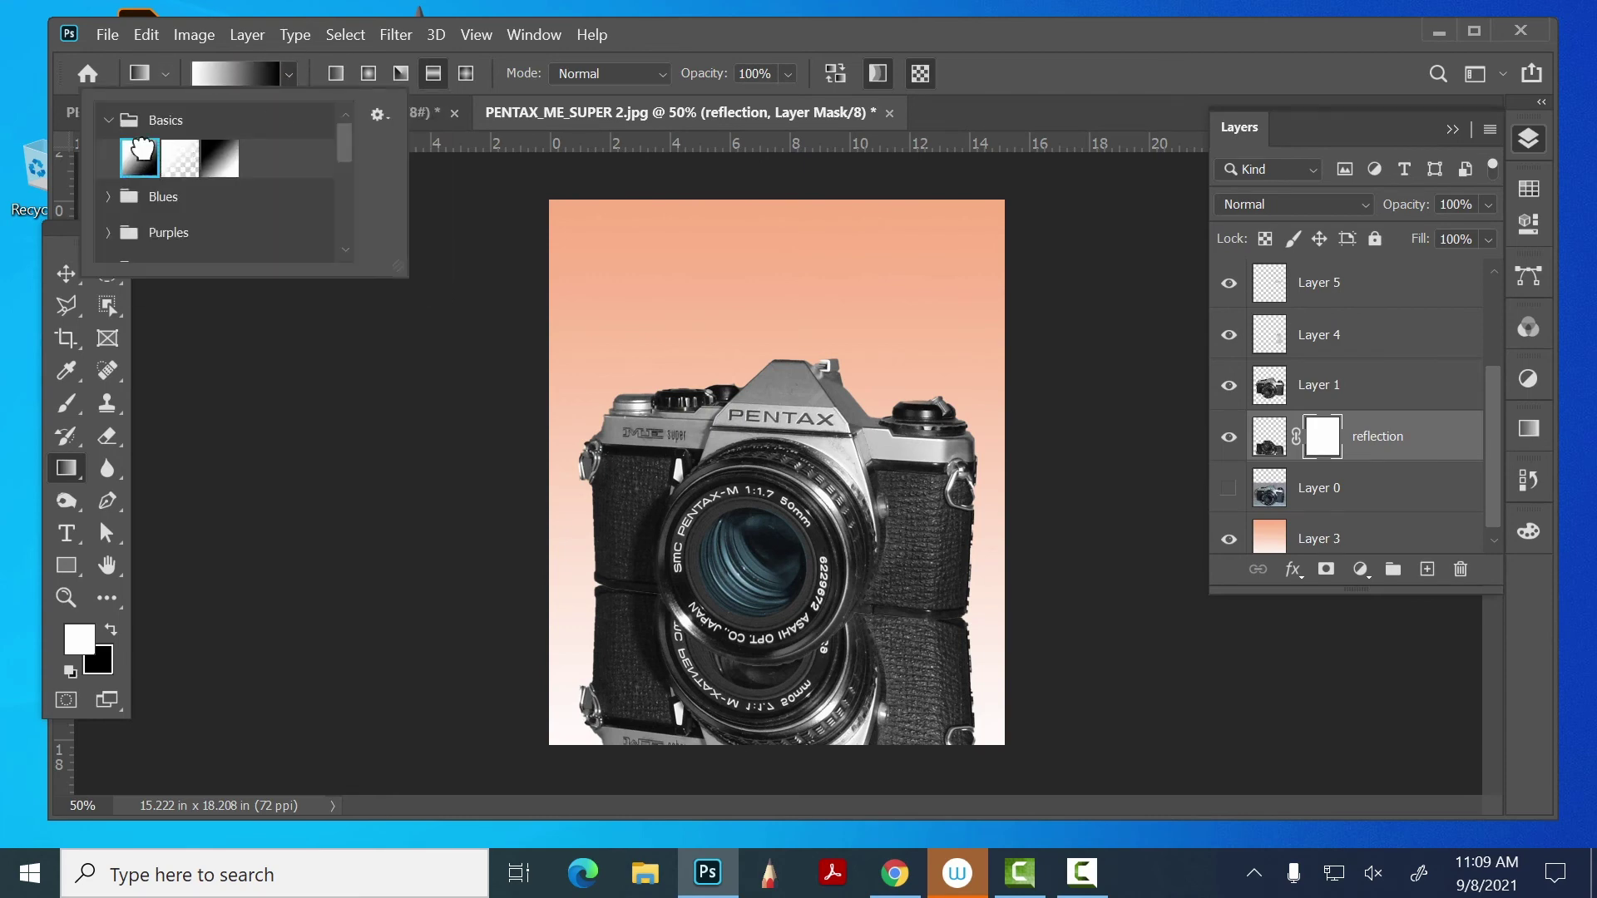
click(787, 27)
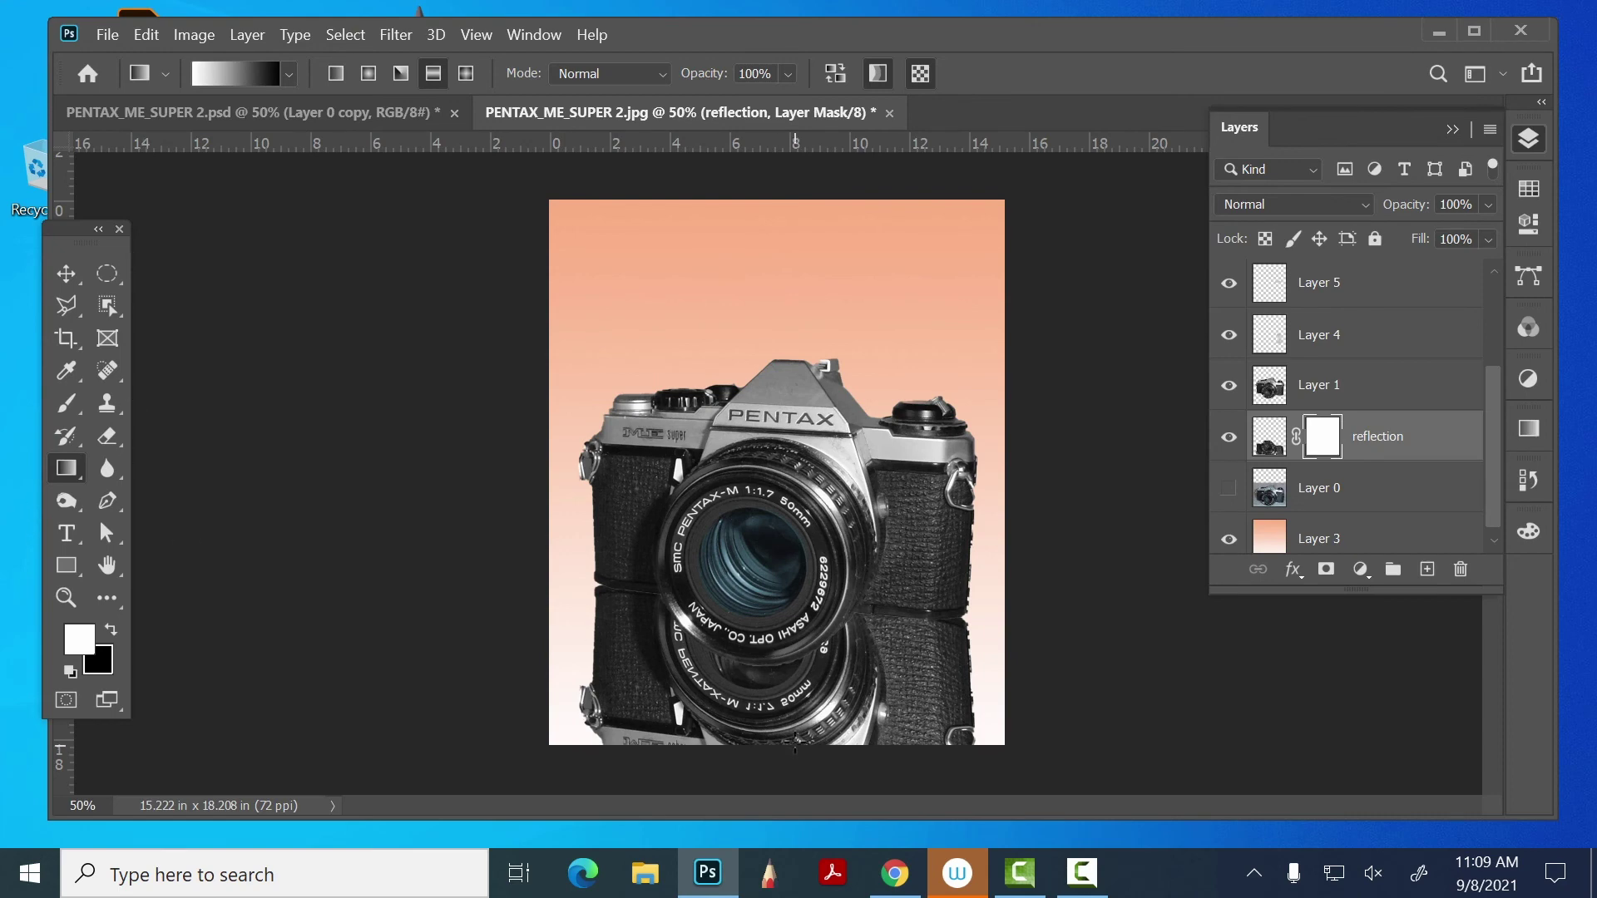
- Try fading the reflection with a white-to-black gradient on its mask, first upward and again downward, undoing each attempt
drag(794, 740, 812, 405)
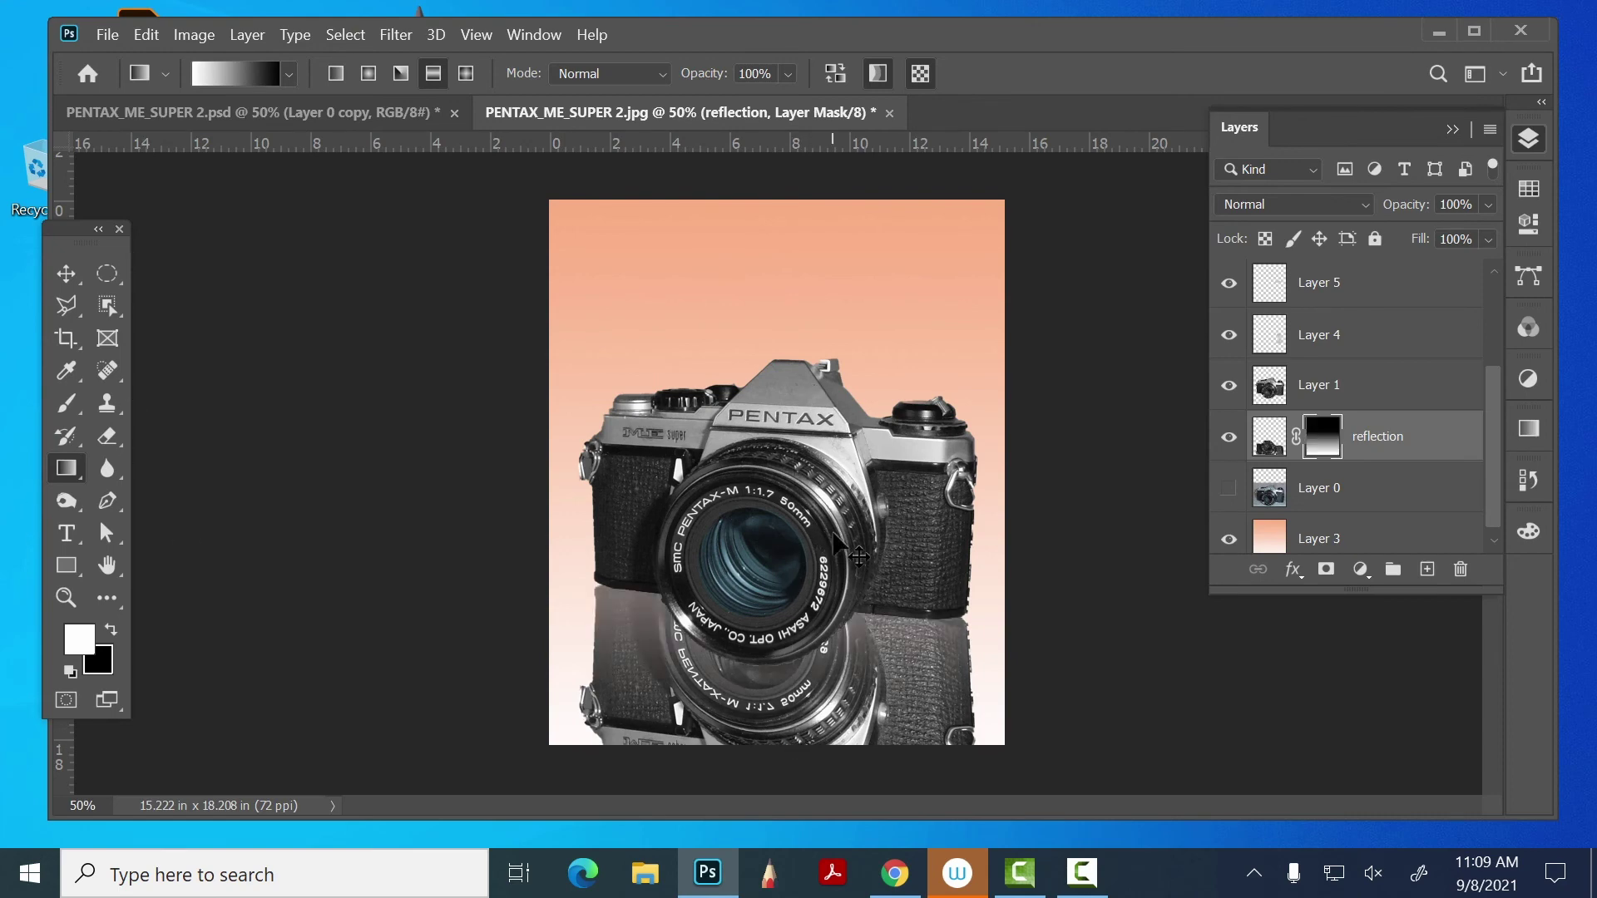
key(ctrl+z)
drag(789, 572, 789, 794)
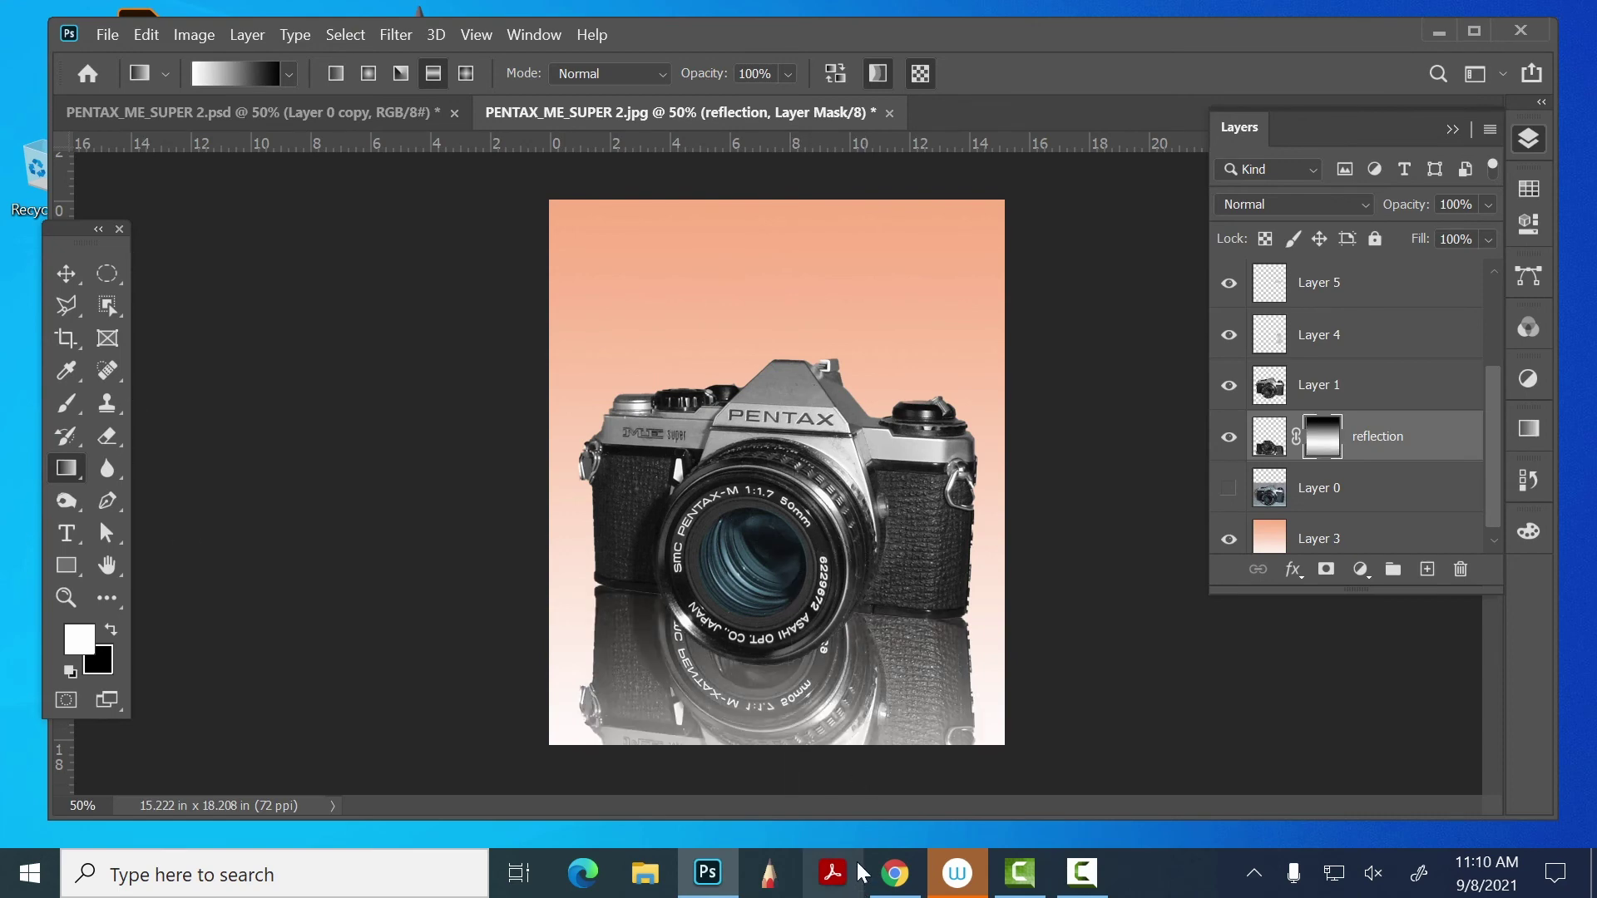
key(ctrl+z)
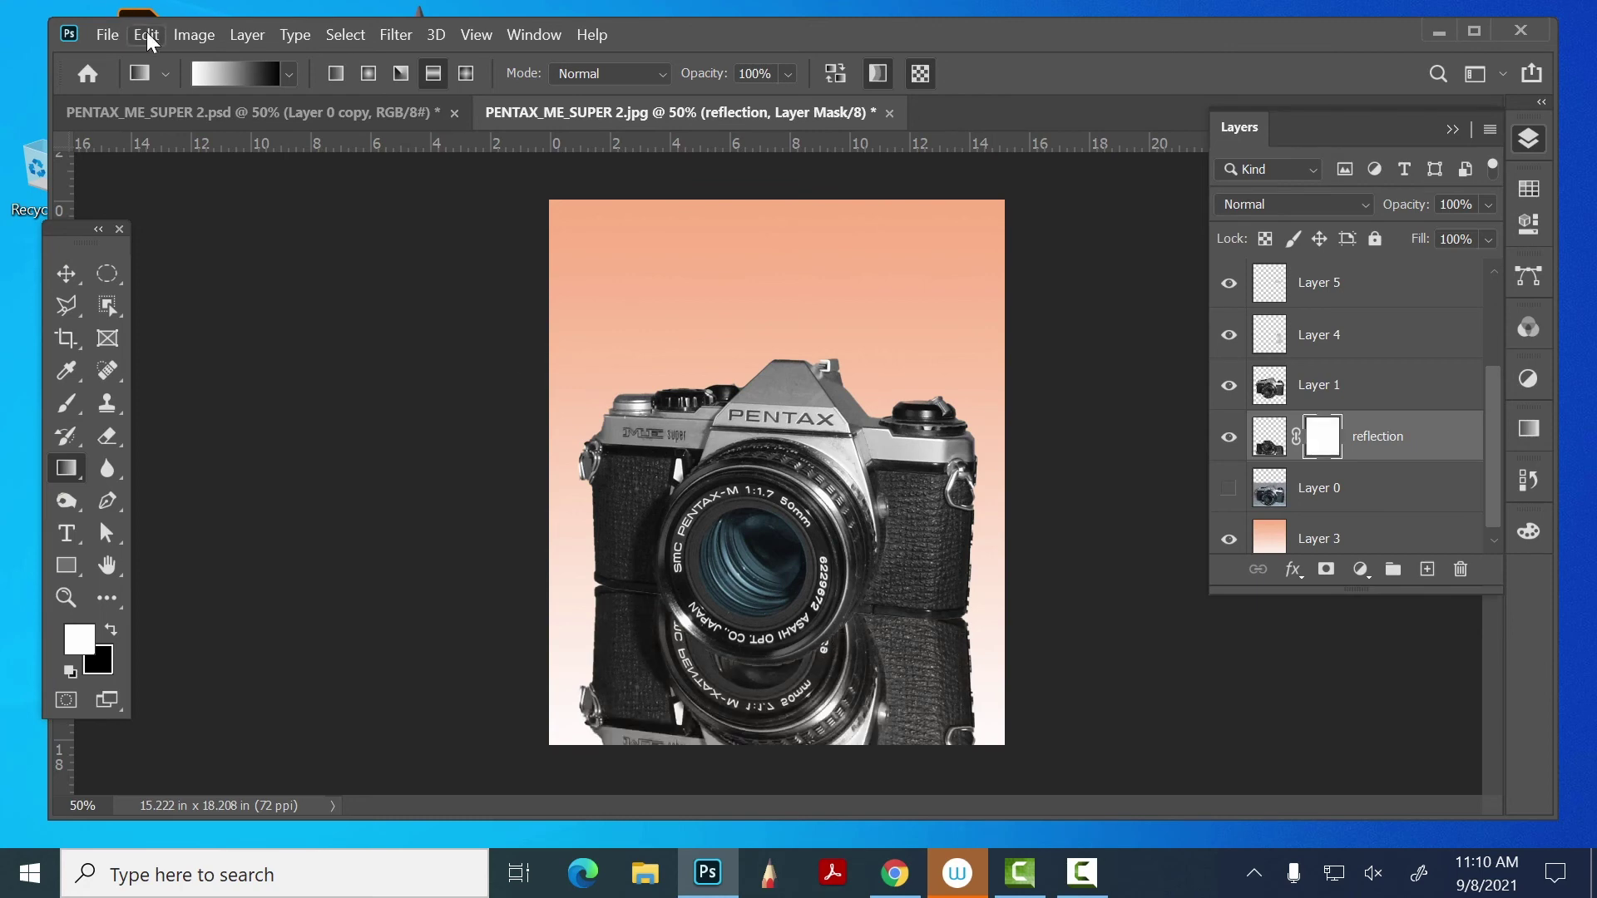
- Fade the reflection toward its lower edge with a black-to-white gradient on its mask, drawn upward from just below the canvas
click(284, 73)
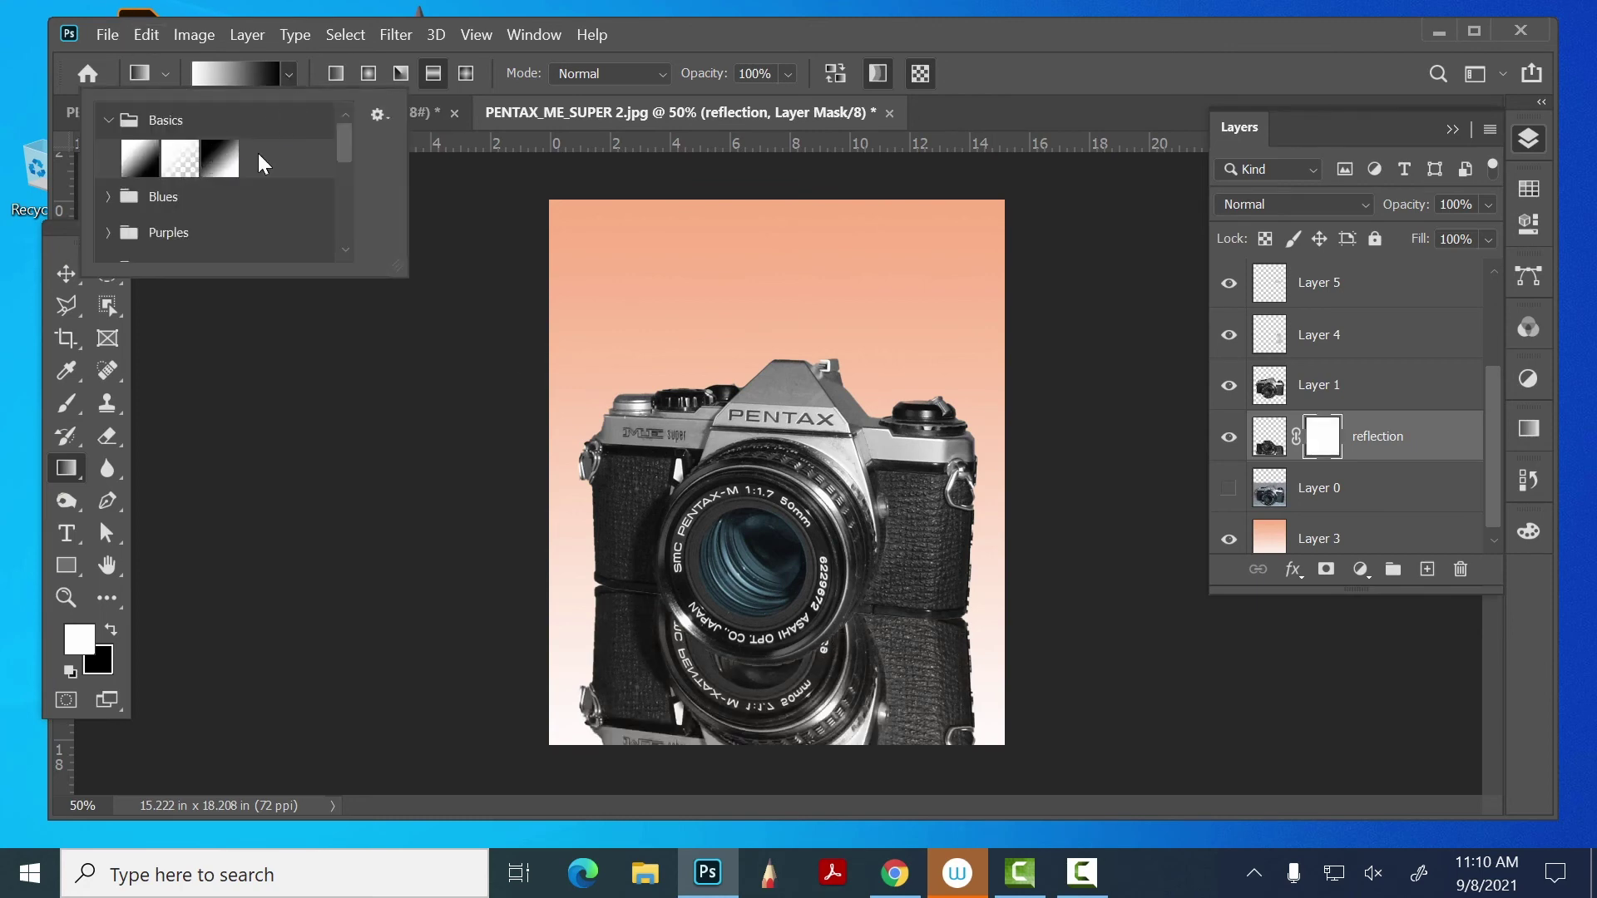
click(218, 156)
click(794, 748)
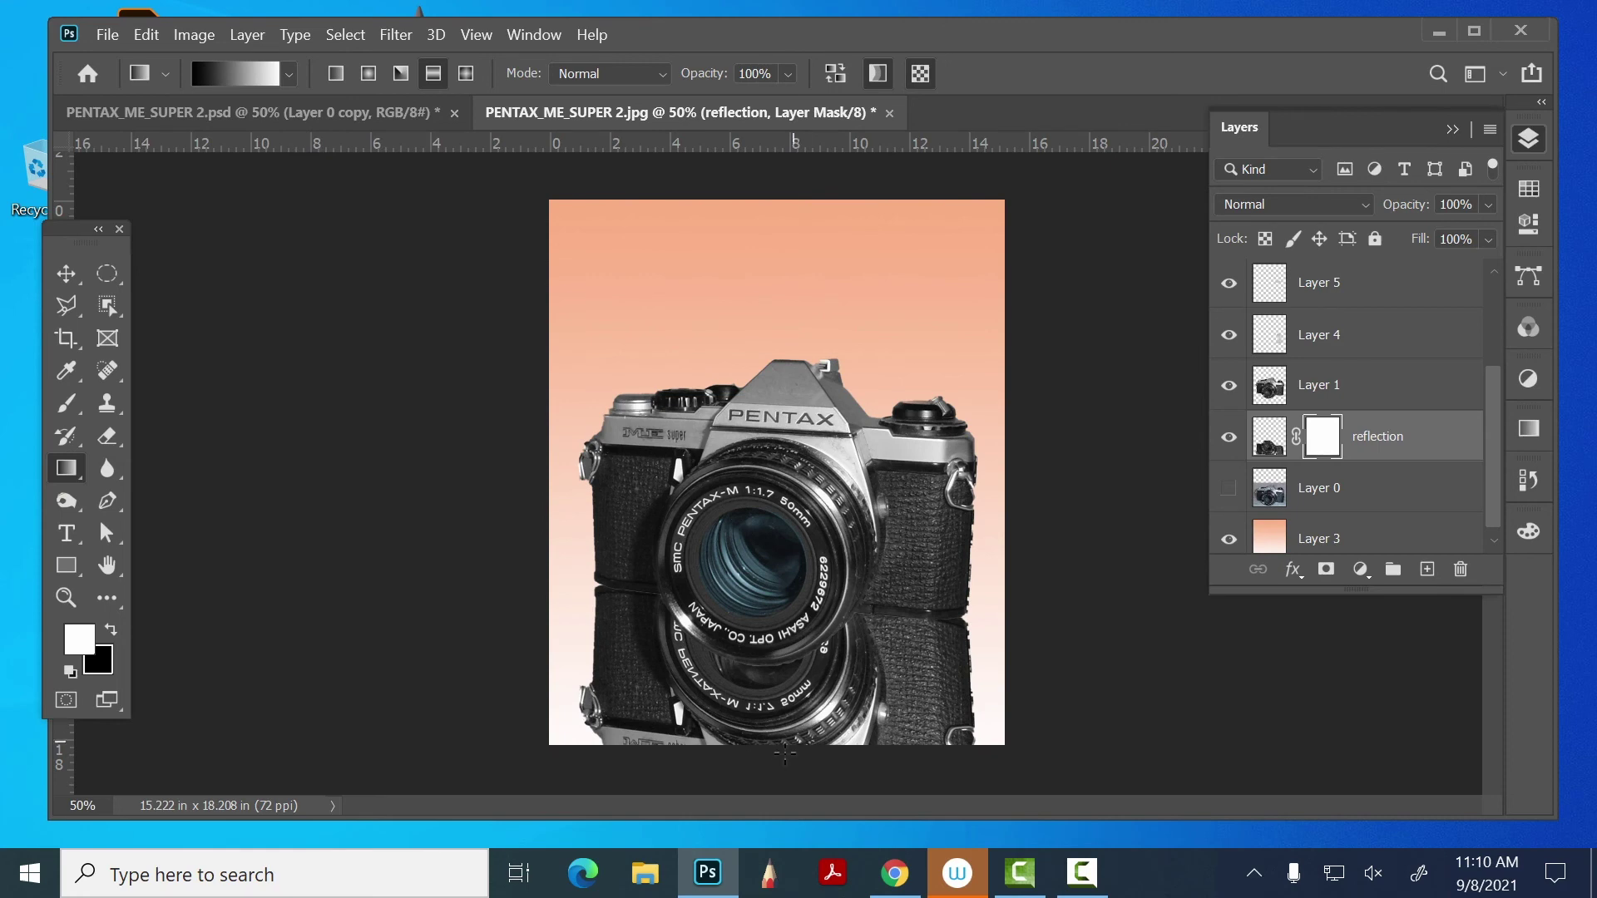
drag(786, 761, 786, 499)
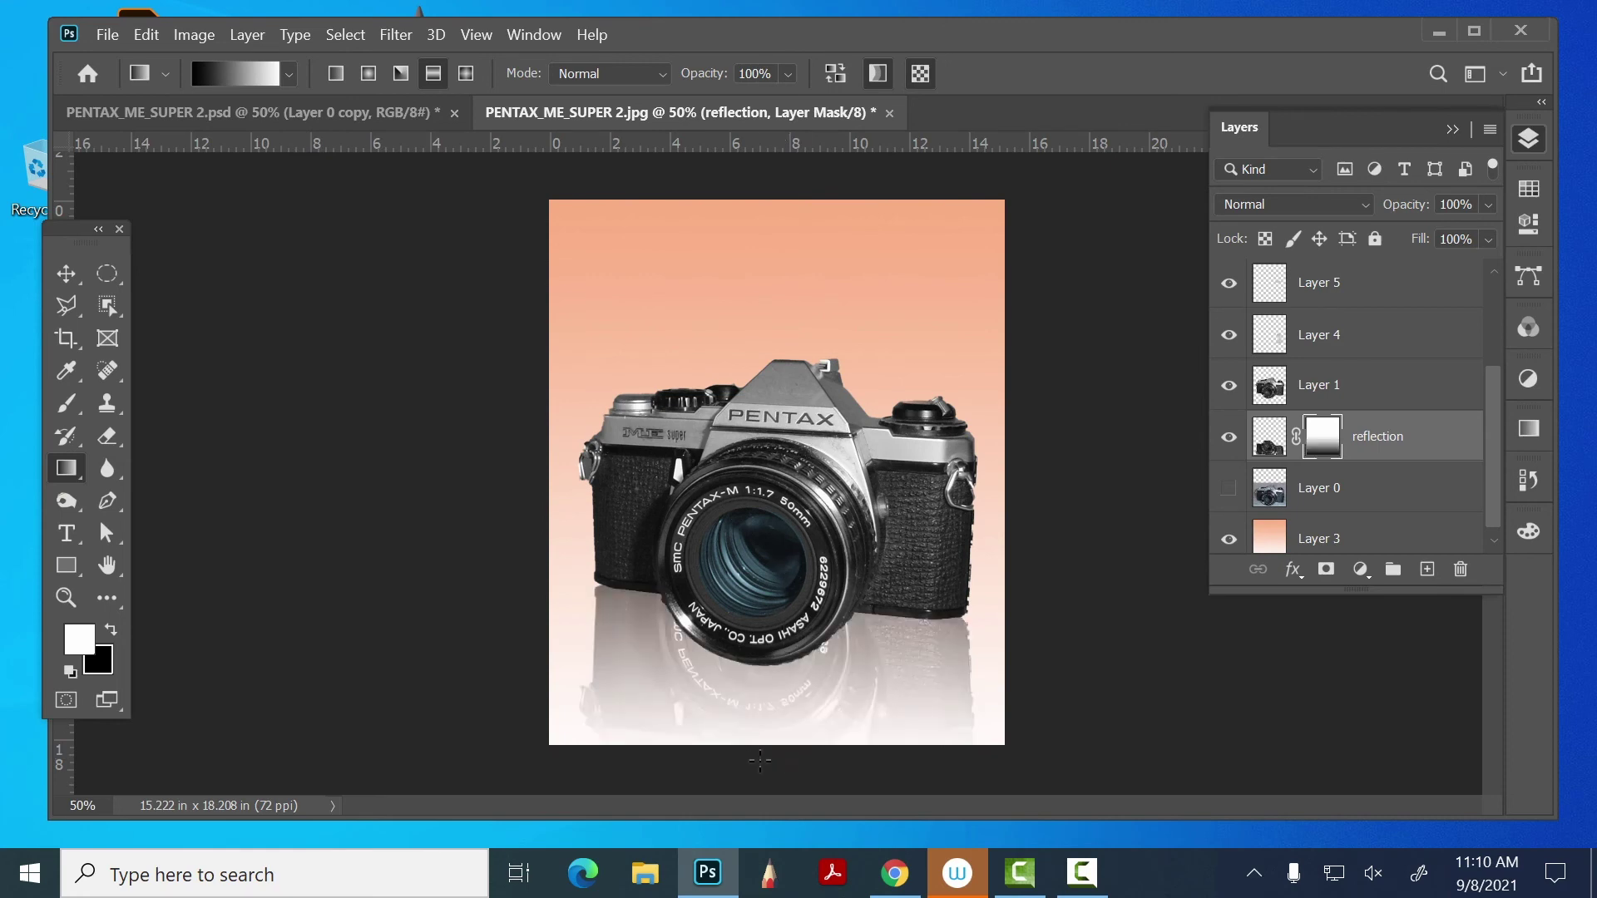
drag(760, 760, 755, 725)
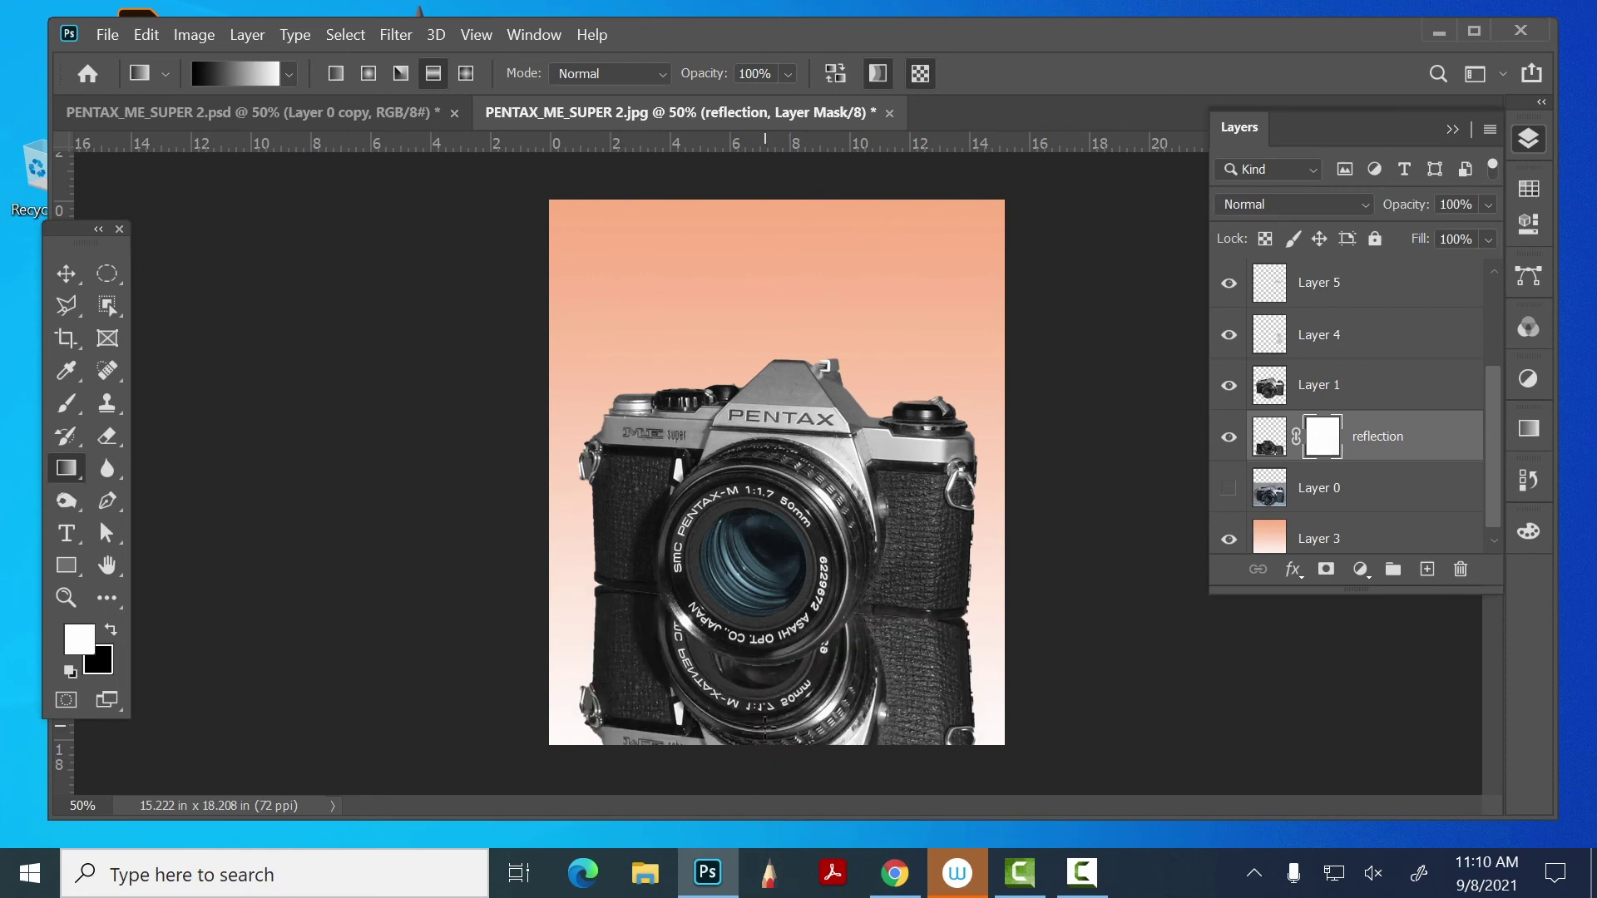
key(ctrl+minus)
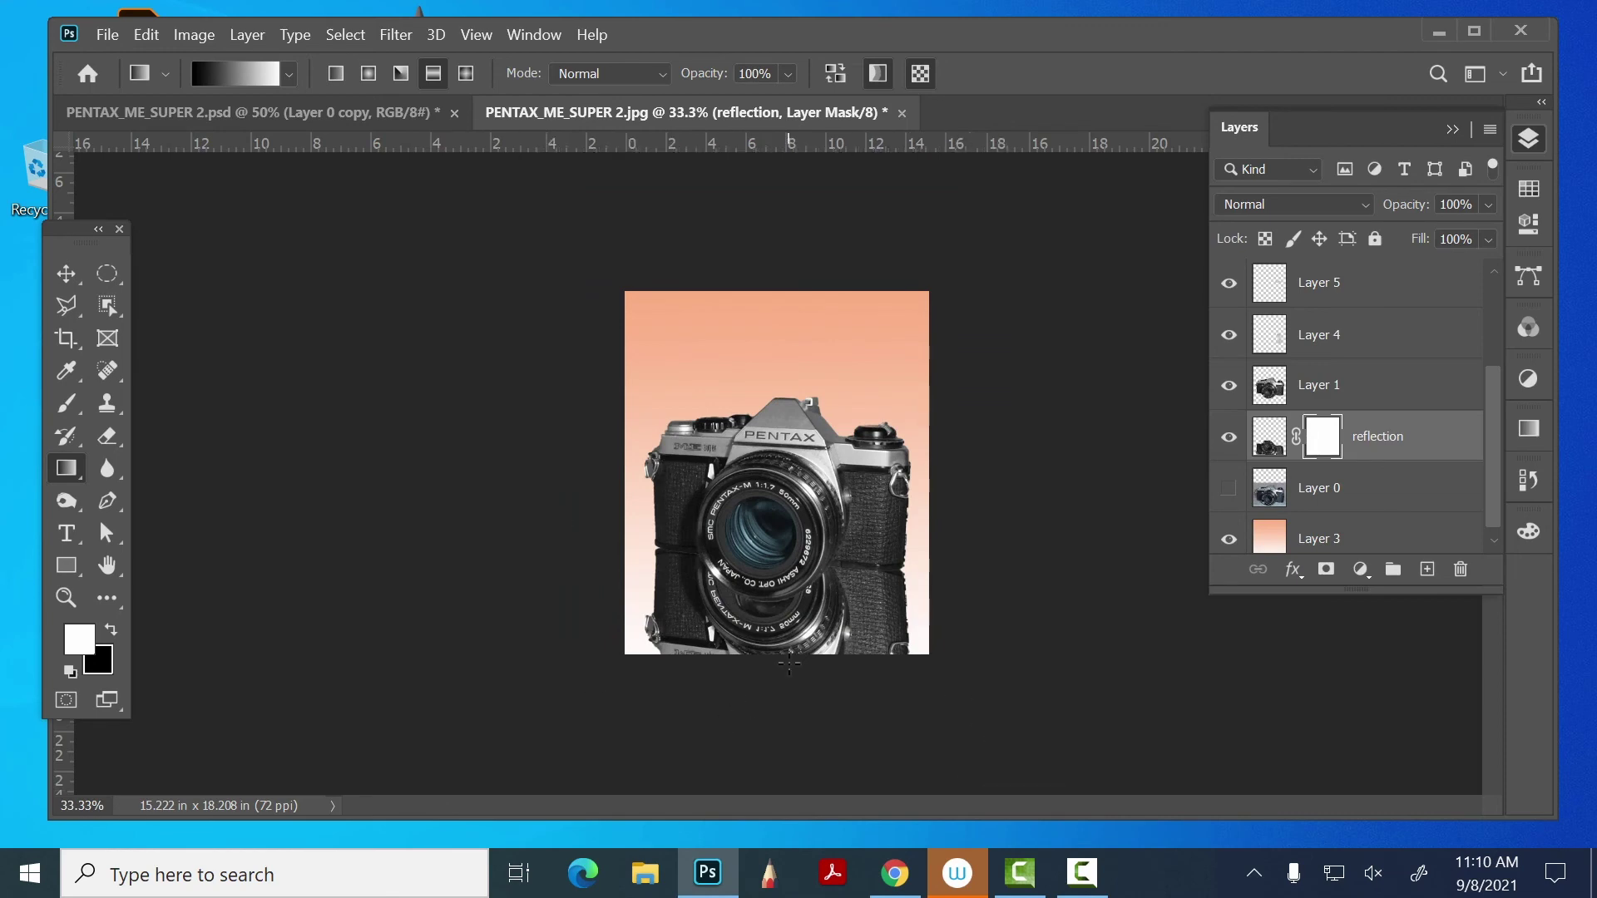
drag(782, 666, 779, 443)
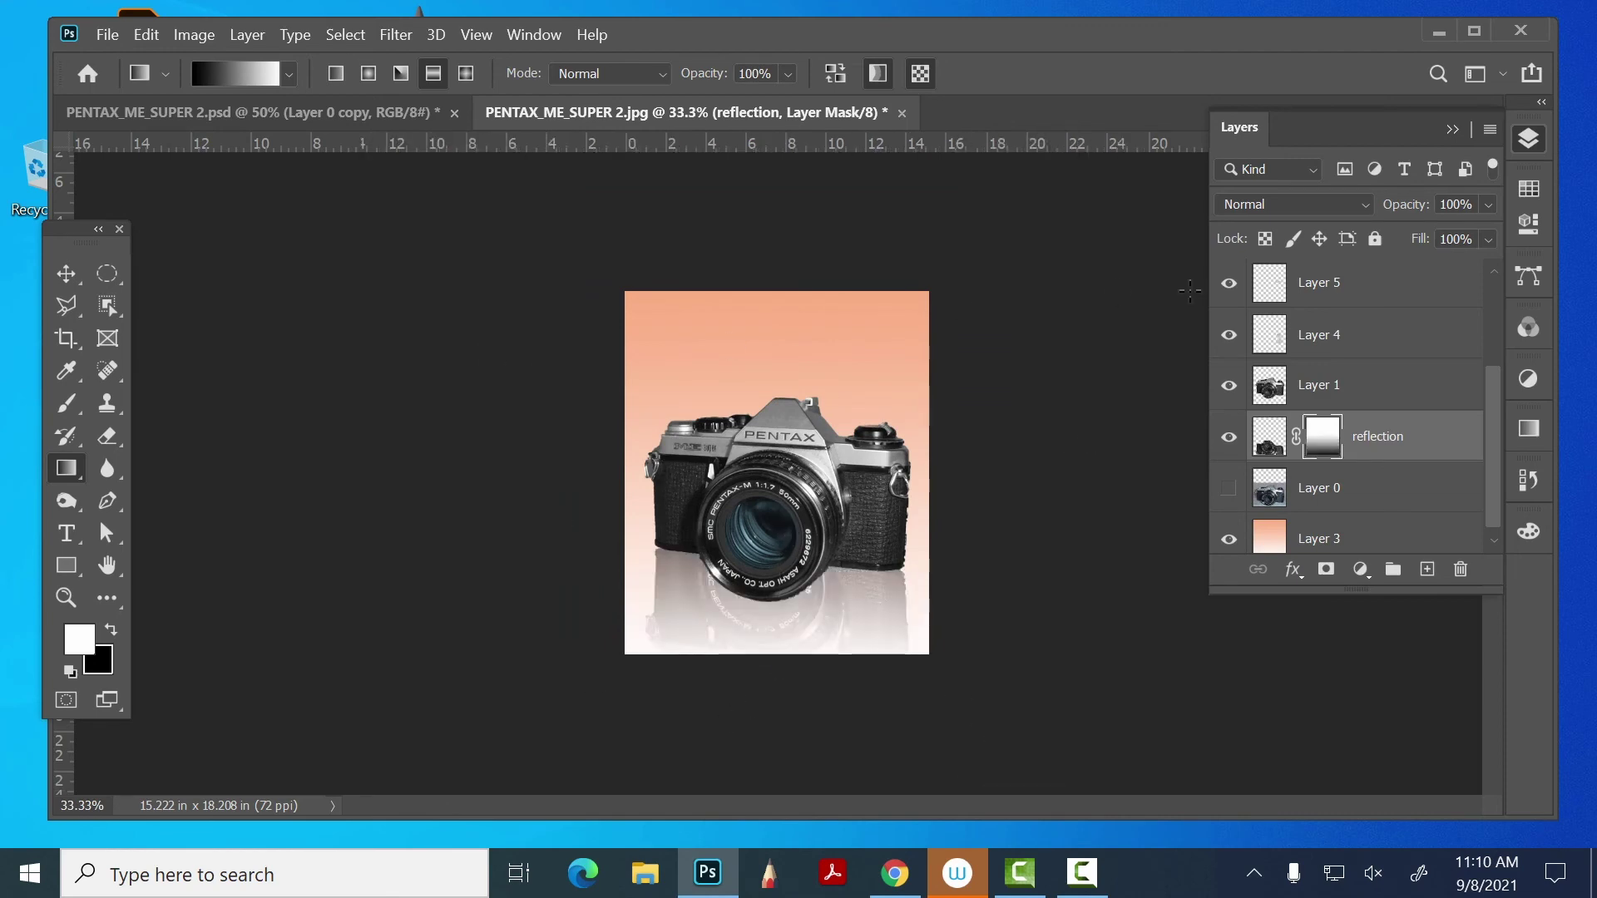
- Reduce the reflection layer's opacity to 87%
click(1489, 205)
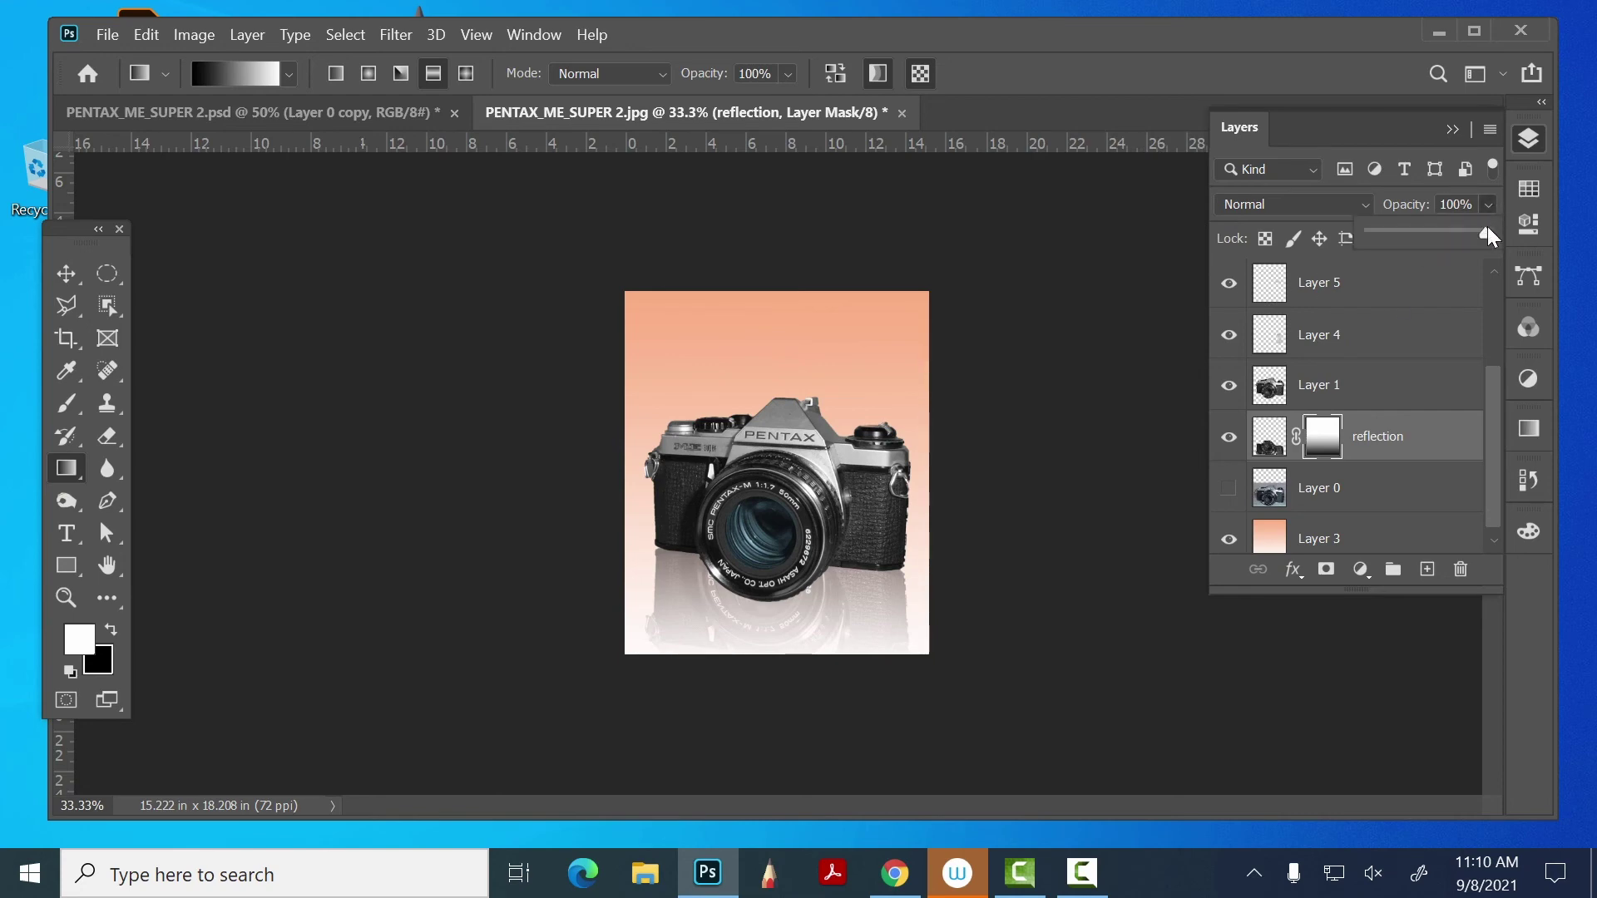
mouse_move(1475, 230)
mouse_down()
mouse_move(1454, 230)
mouse_move(1470, 231)
mouse_up()
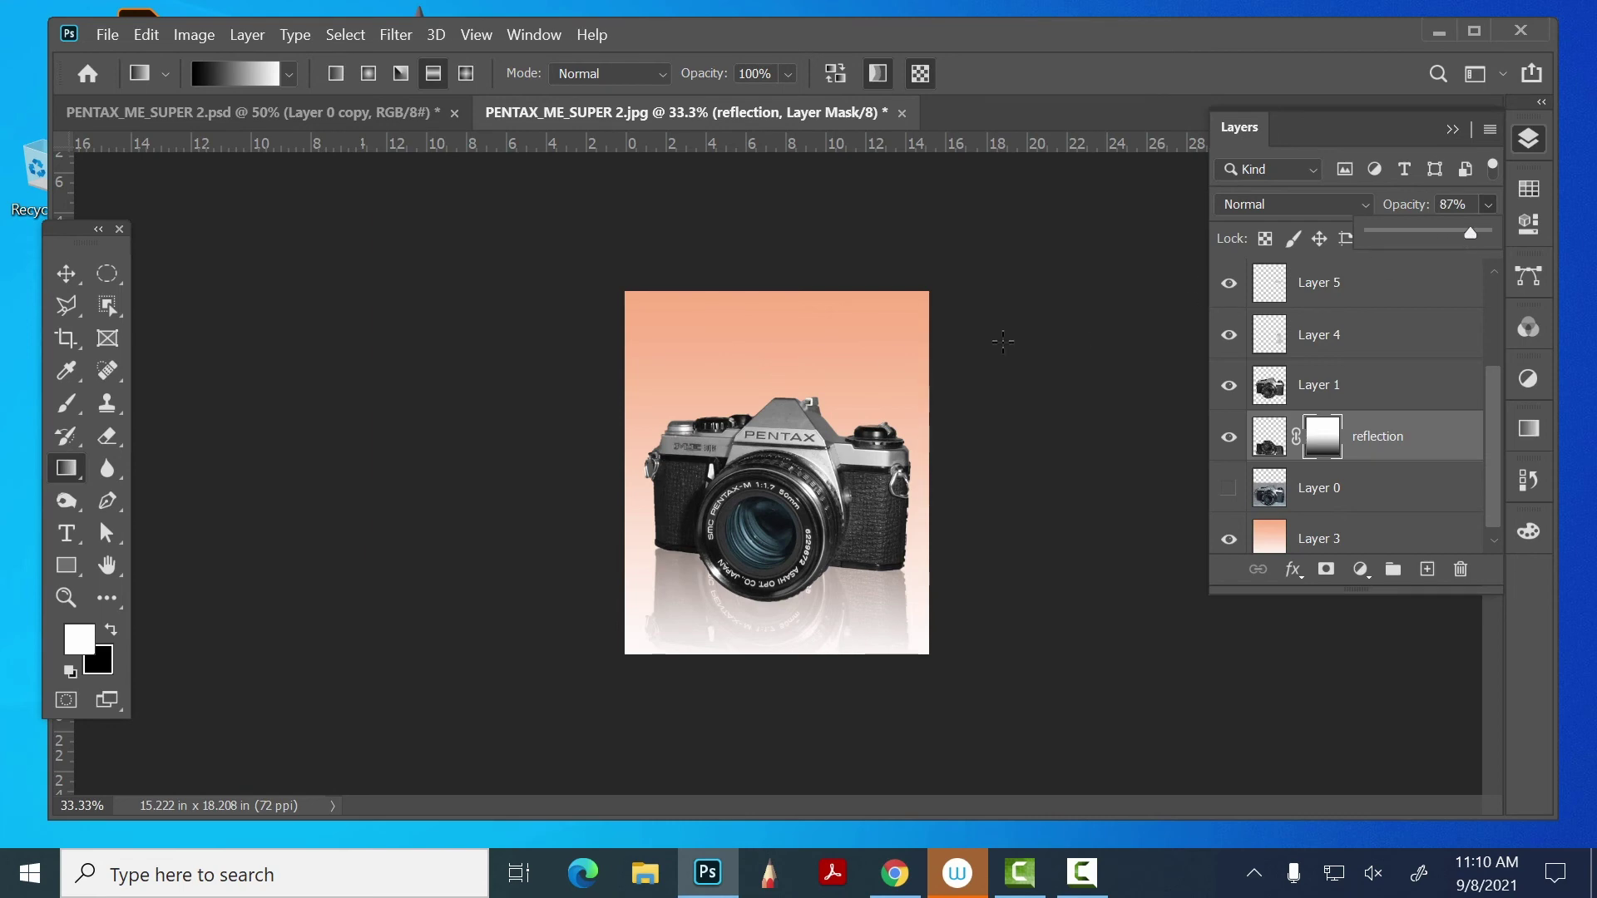
click(1529, 139)
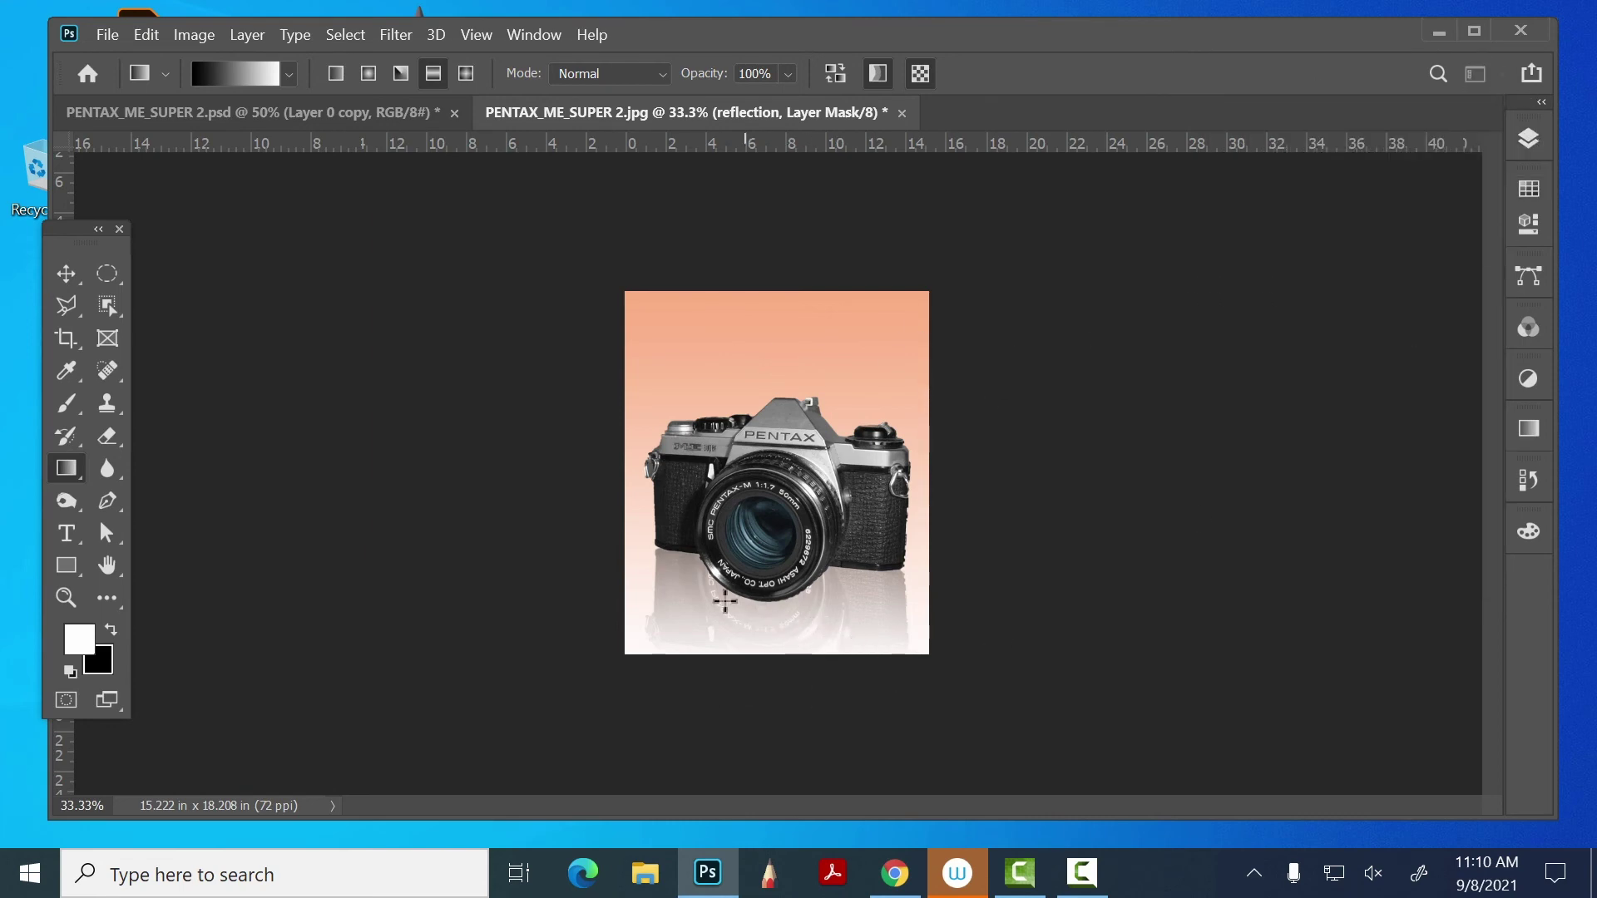
- Select the camera's Layer 1 and duplicate it
click(67, 273)
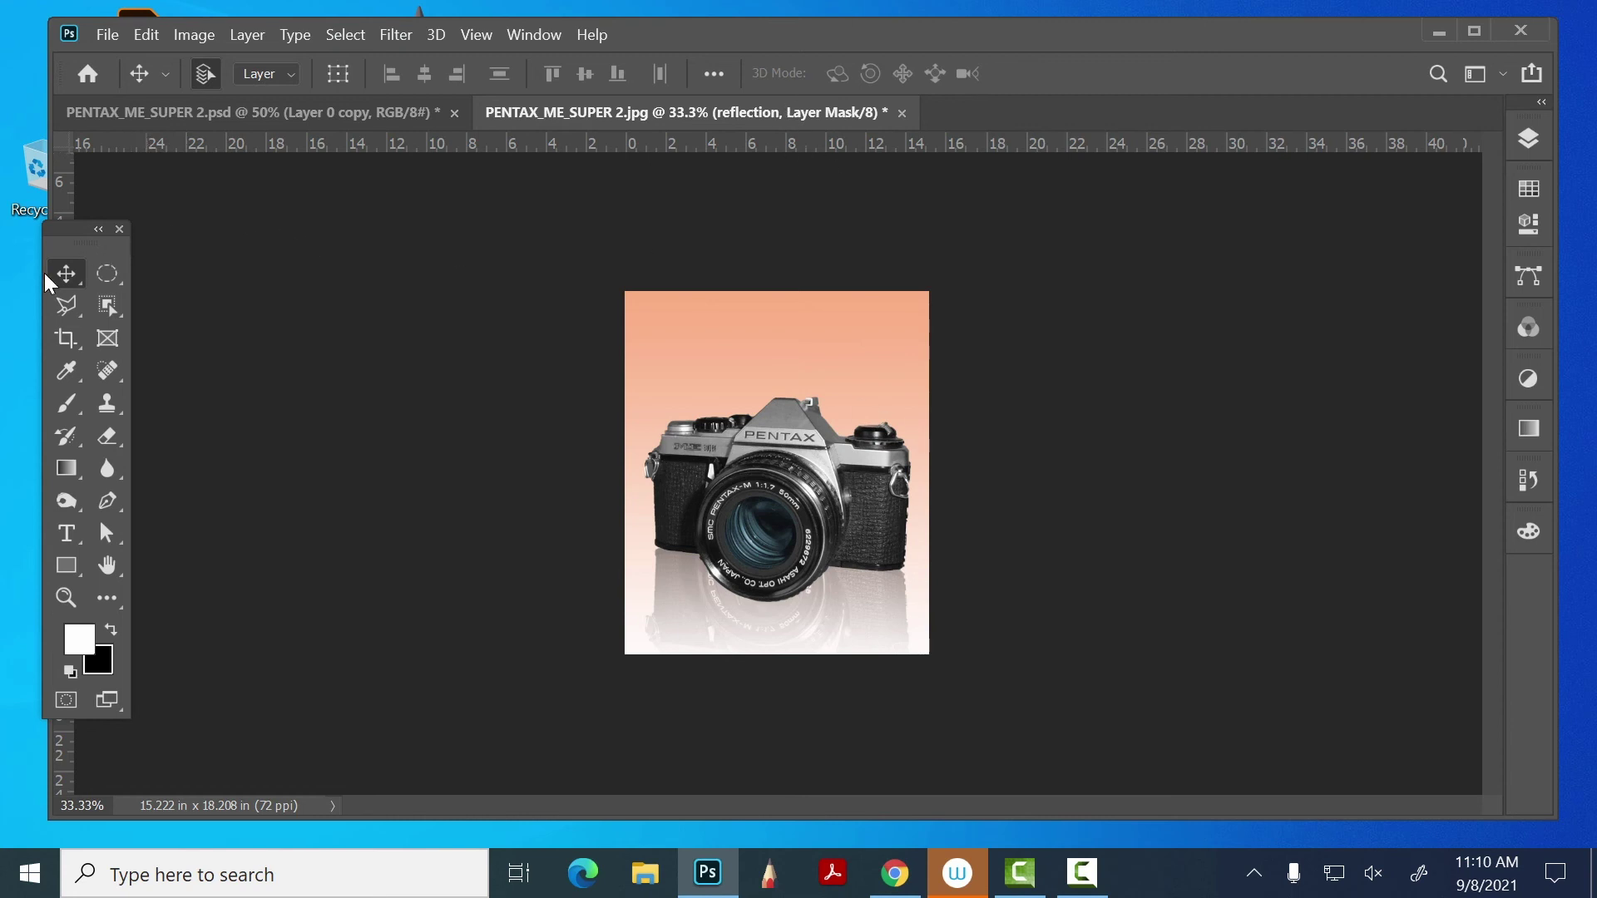
key(ctrl+z)
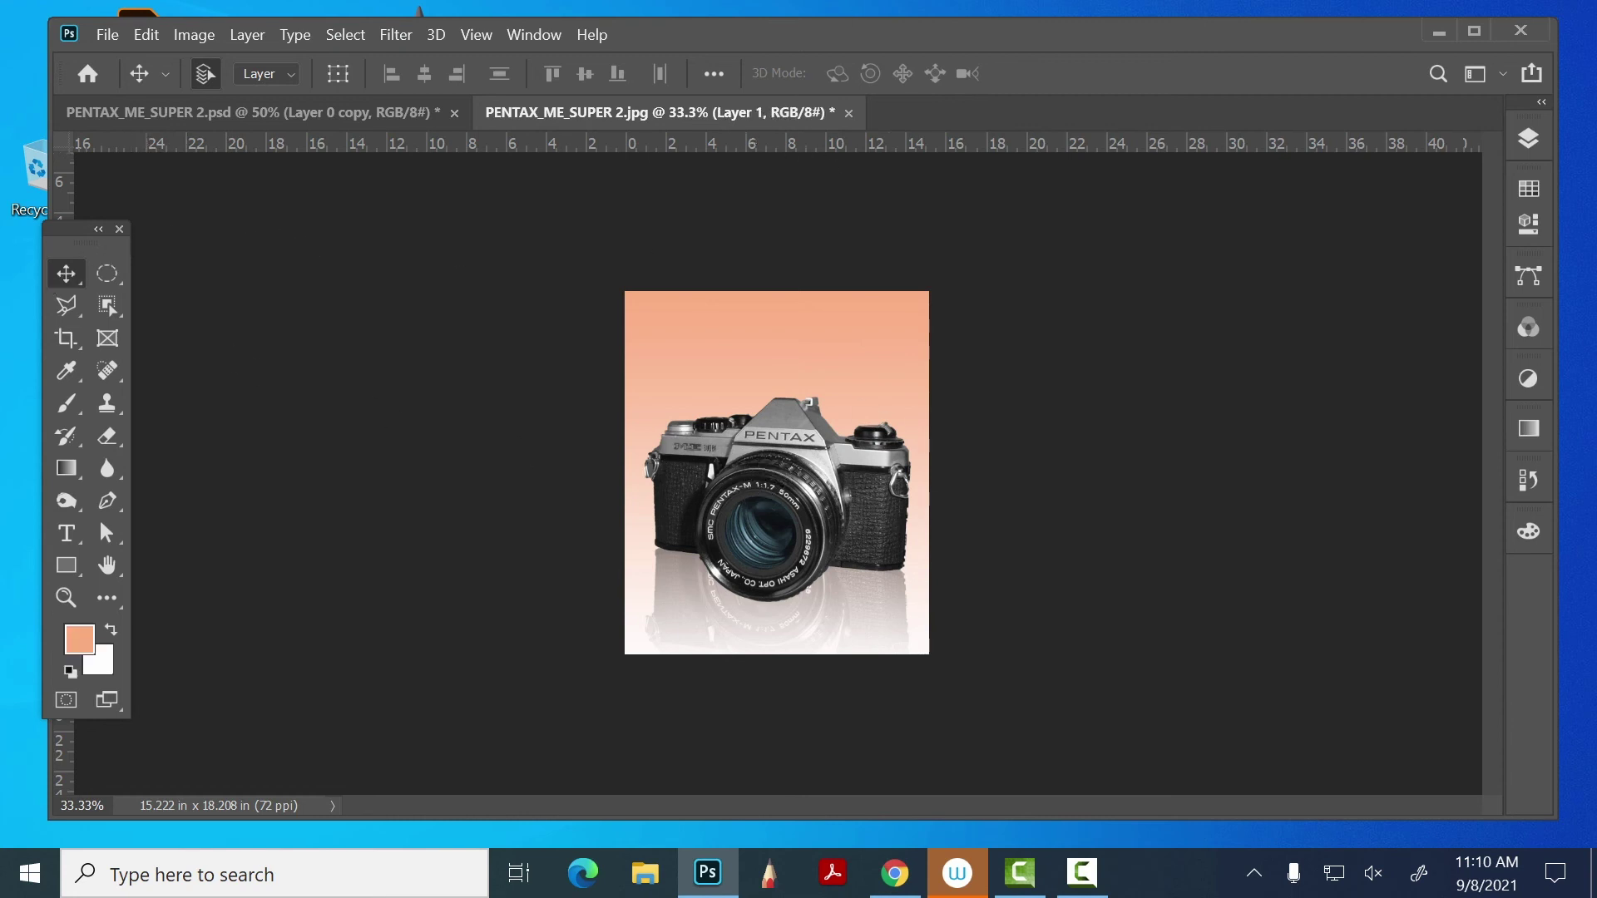
click(1527, 135)
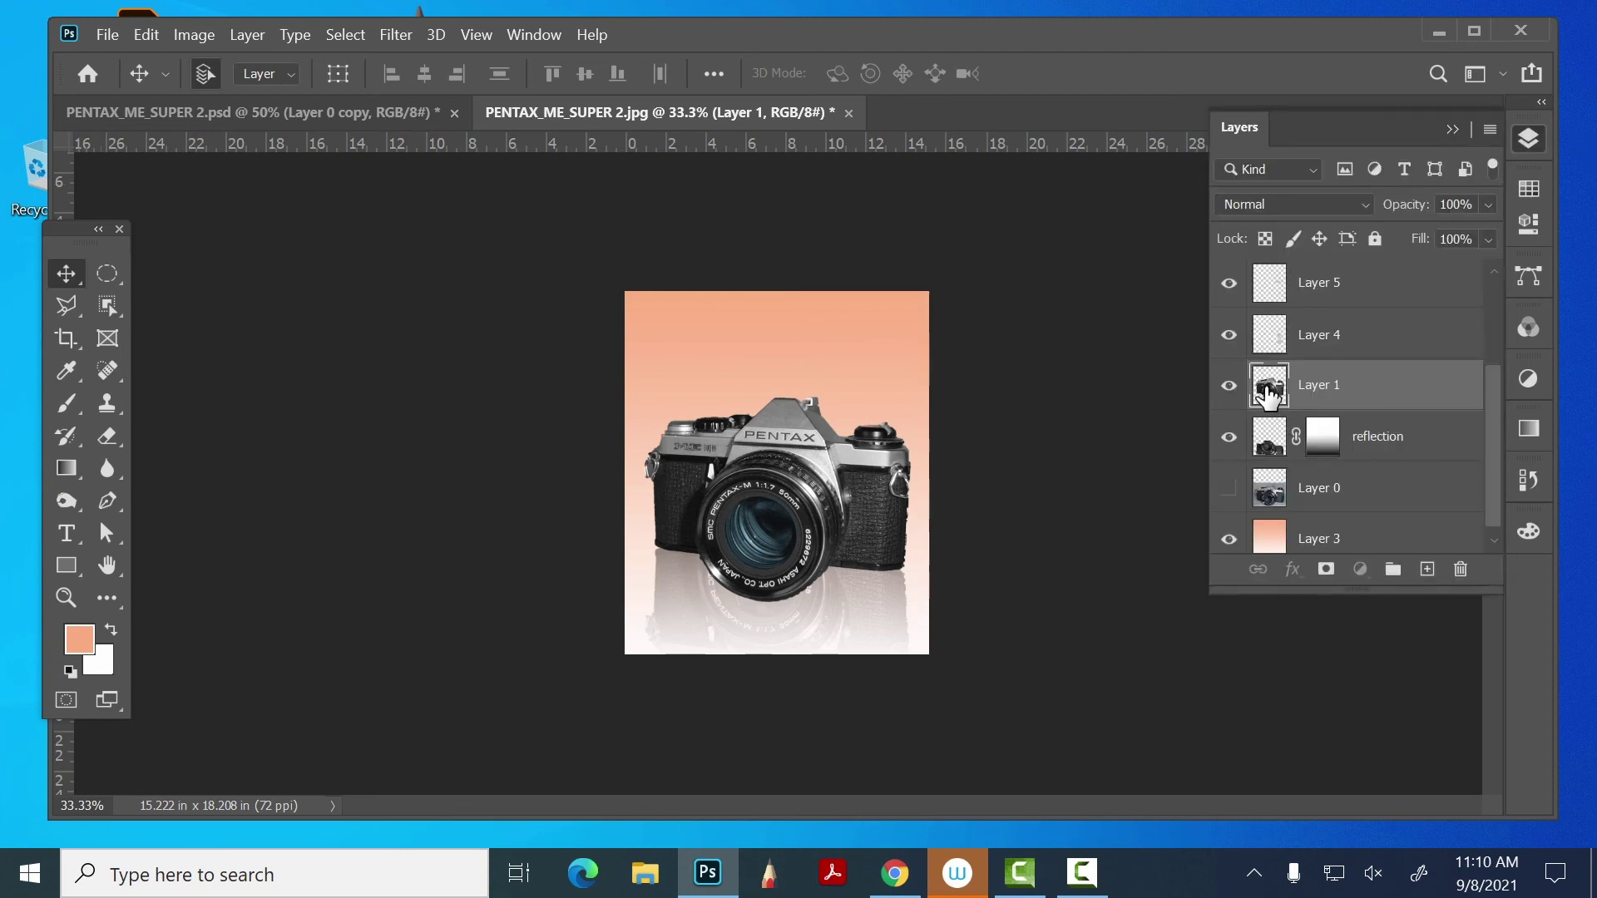
drag(1272, 387, 1428, 569)
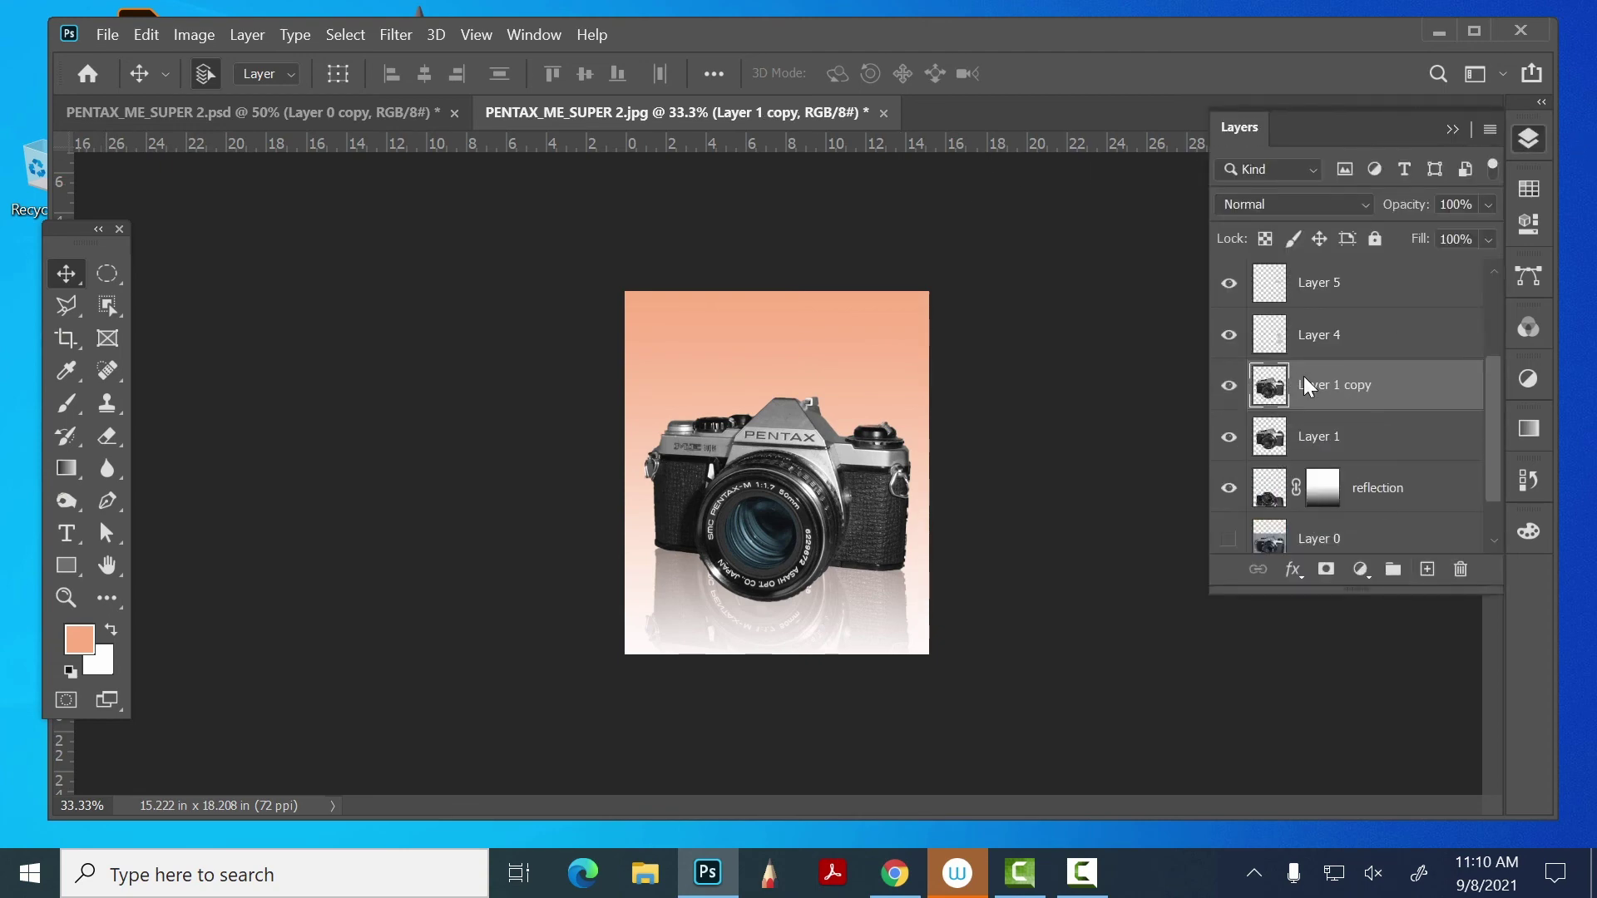
- Rename the Layer 1 copy as shadow and place it directly below Layer 1 in the layer stack
double_click(1323, 385)
text(shadow)
key(Return)
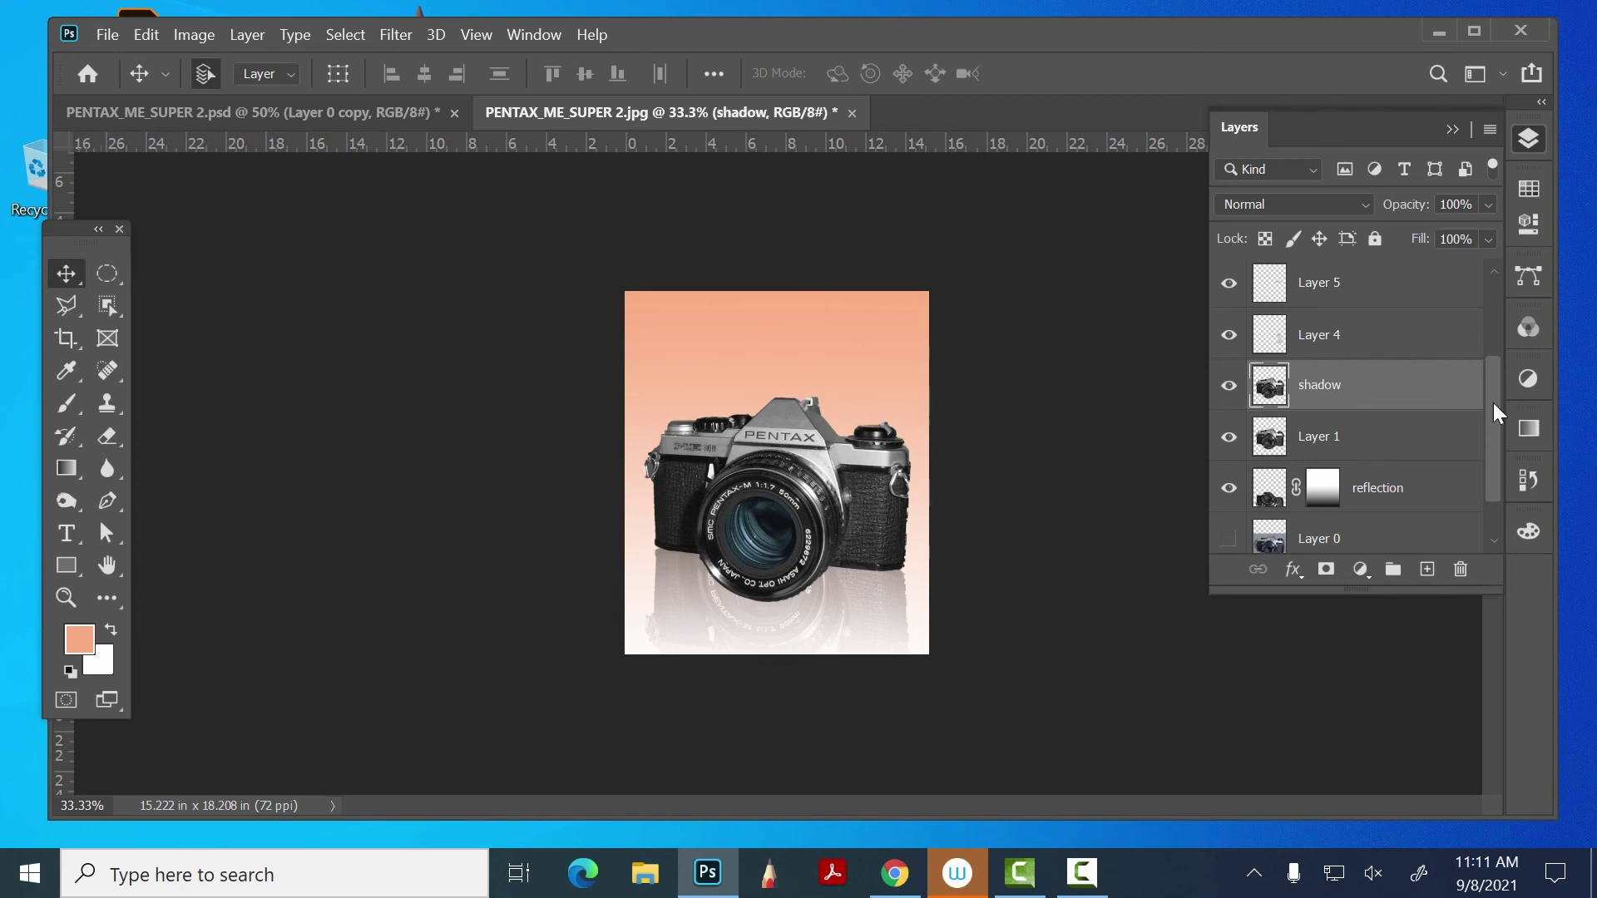
drag(1393, 397, 1419, 460)
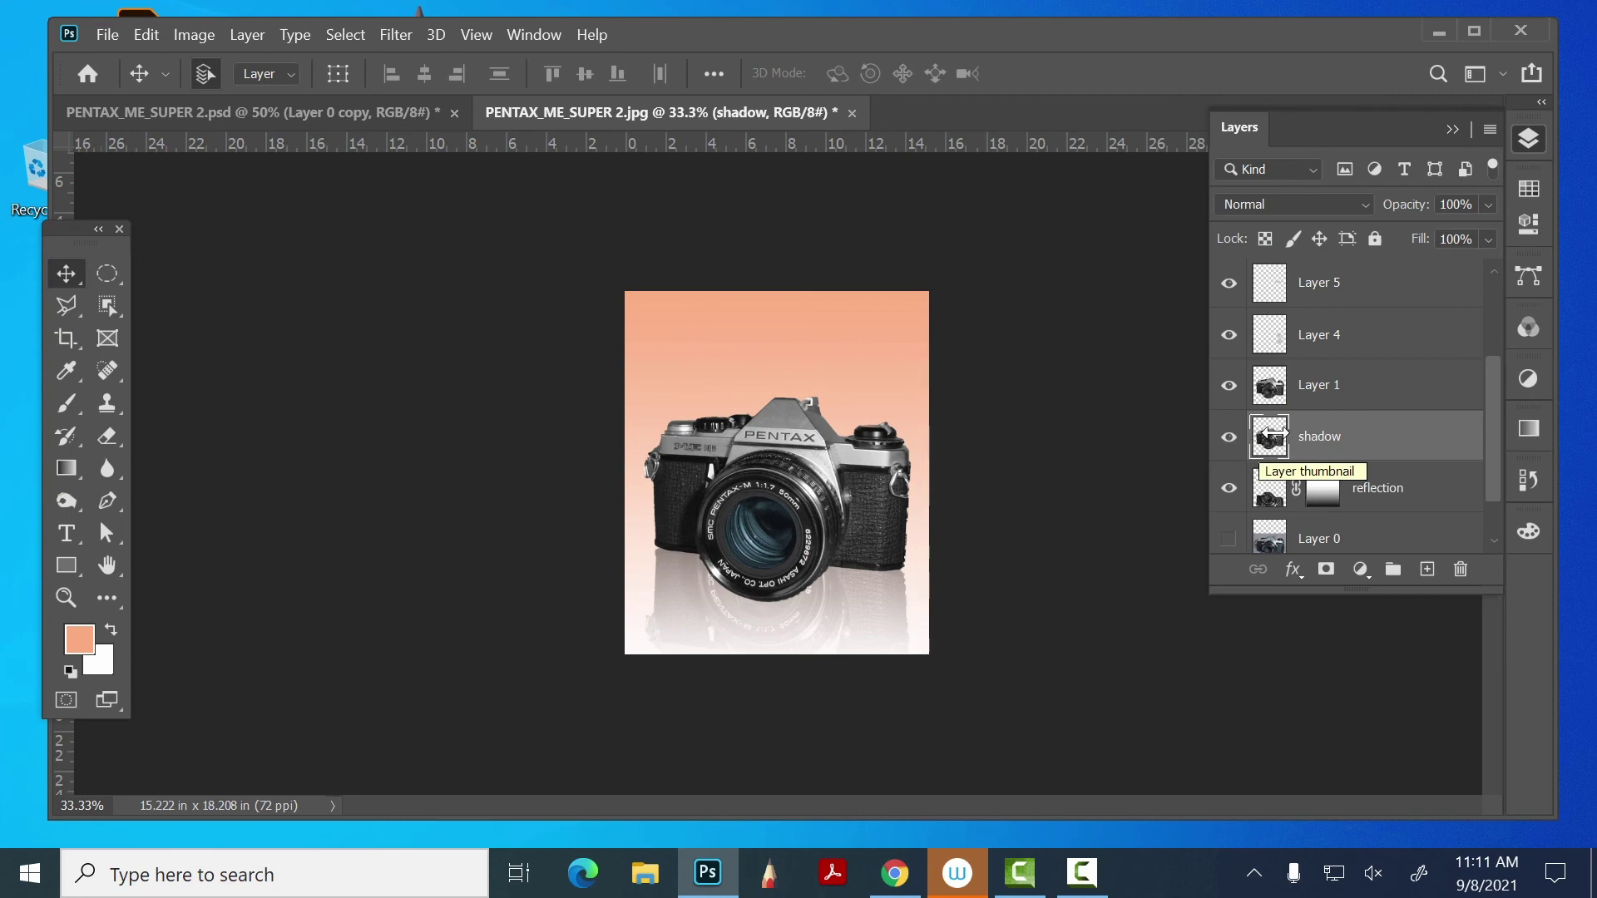
- Load the shadow layer's outline as a selection and set the foreground color to a medium gray Grayscale swatch
ctrl+click(1275, 440)
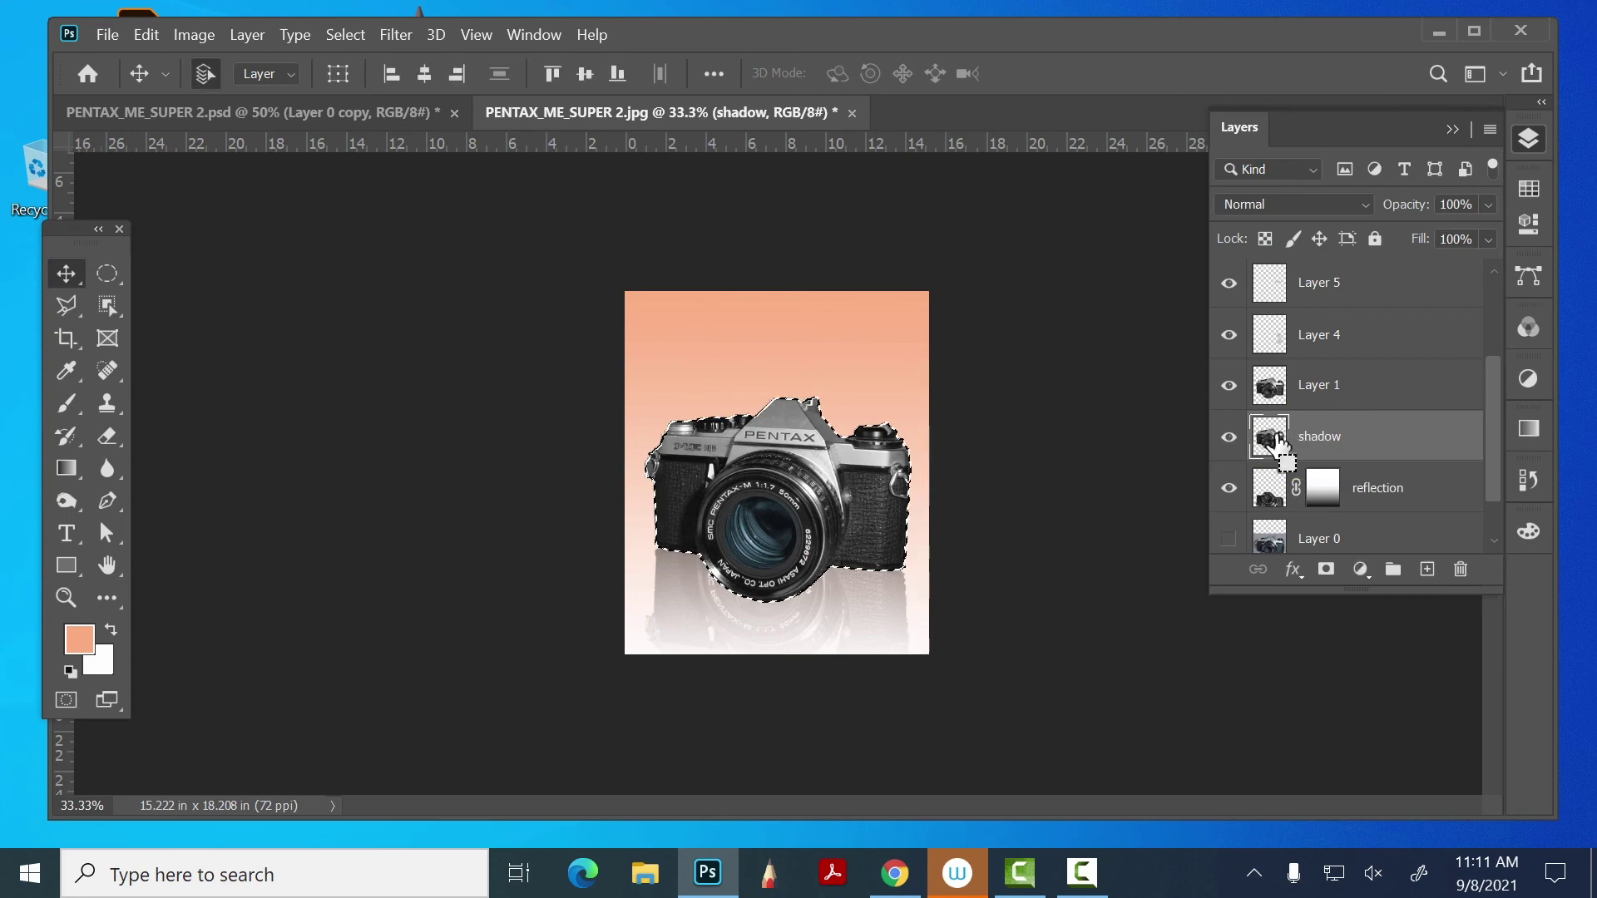
click(1533, 181)
click(1529, 188)
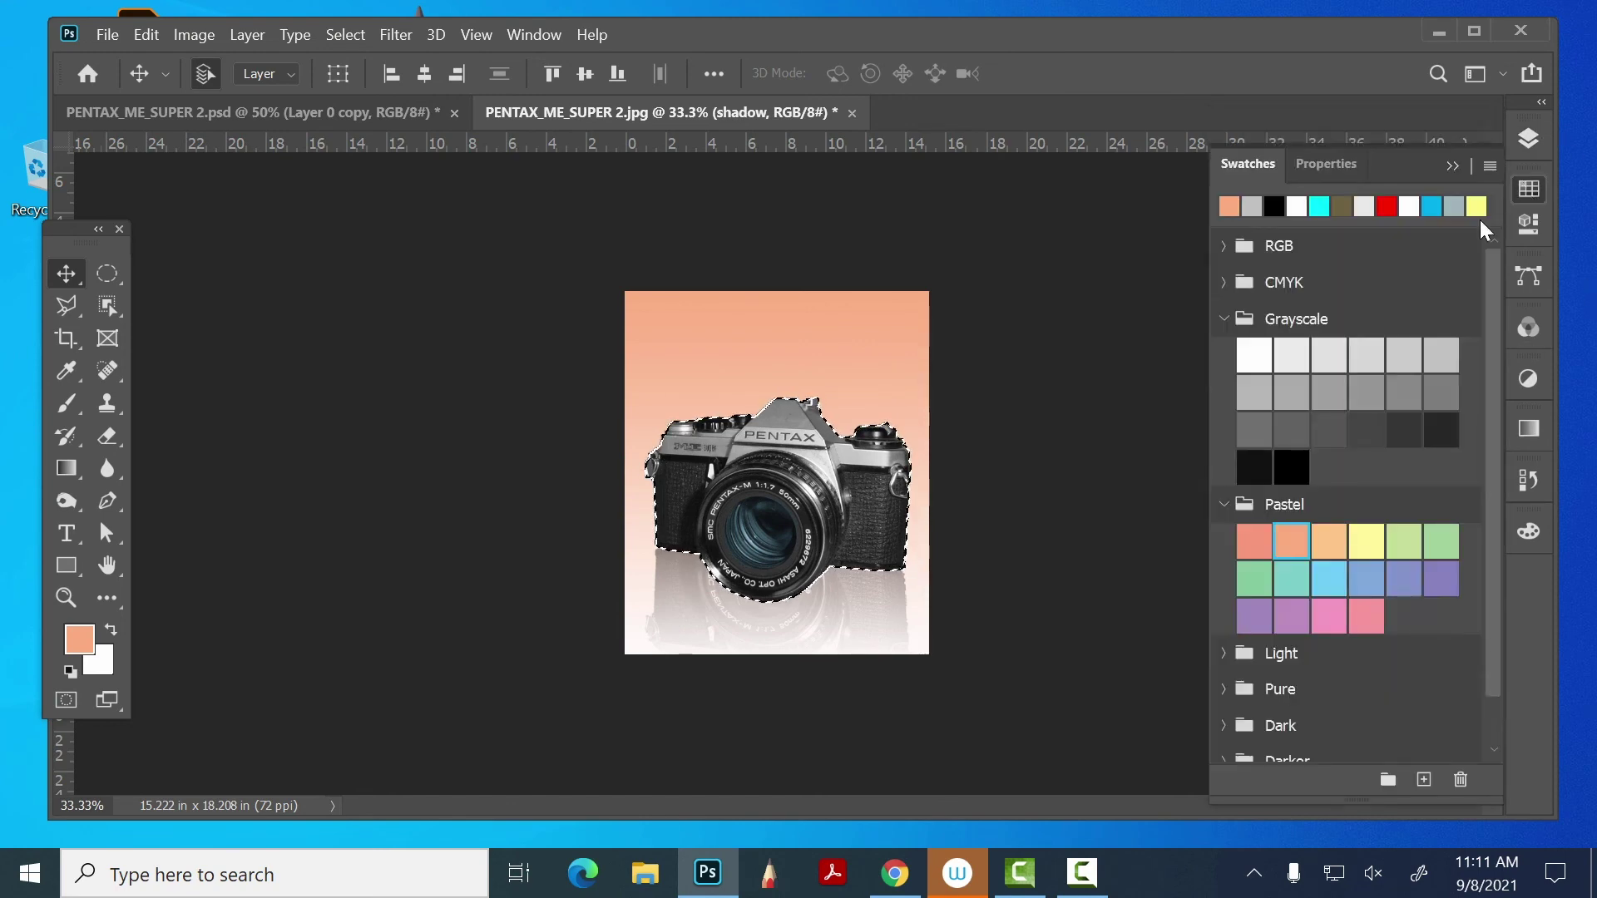
click(1406, 391)
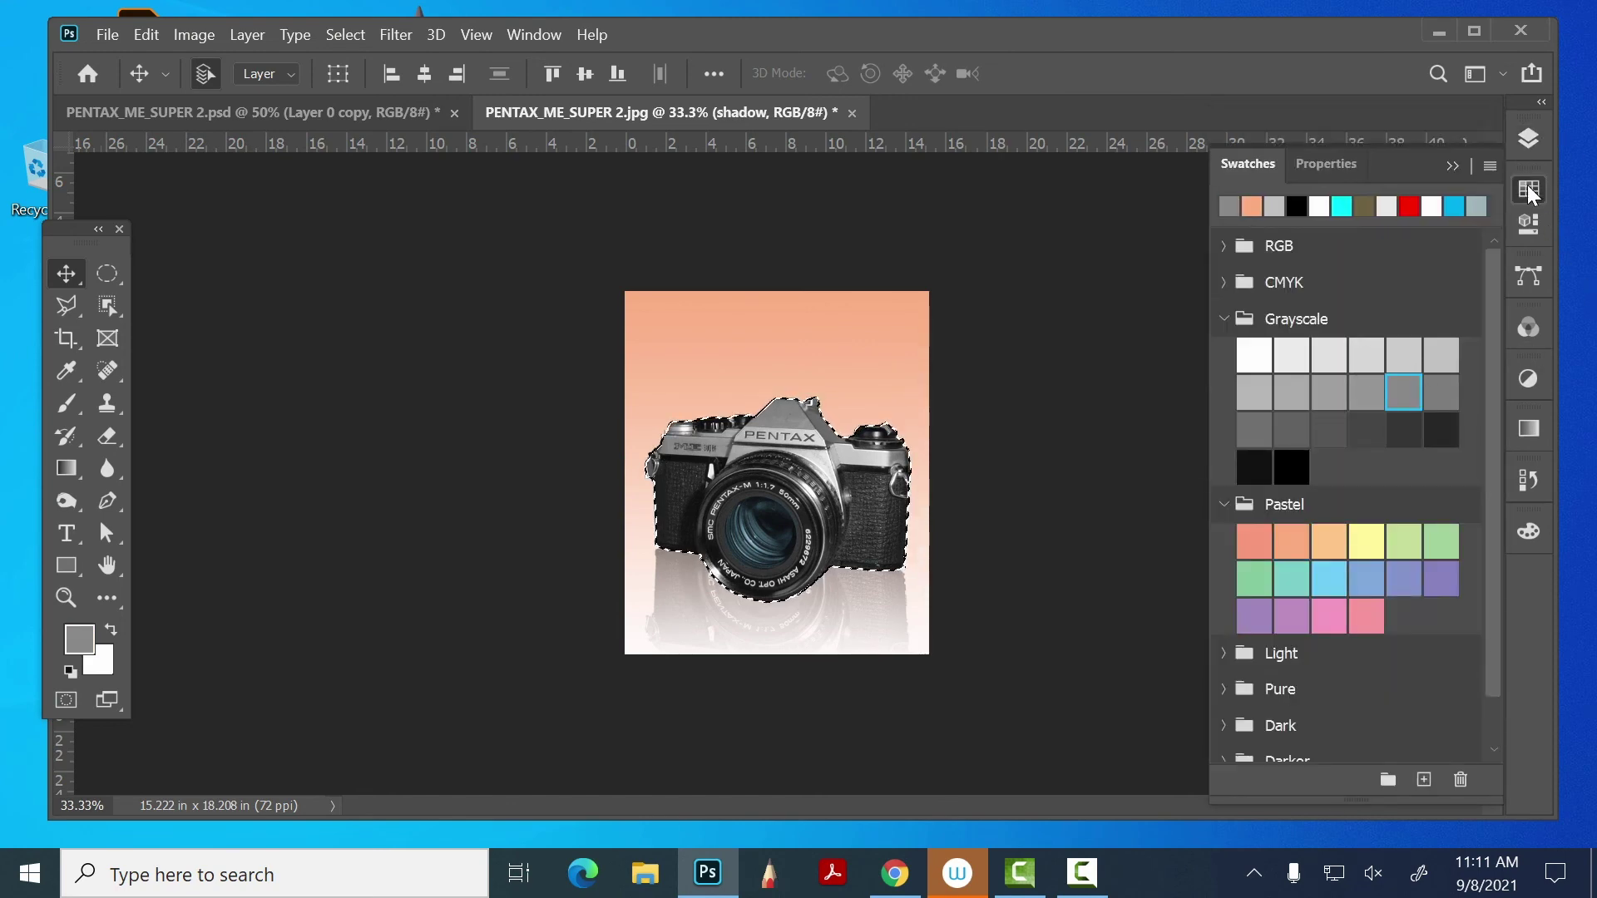
click(1527, 184)
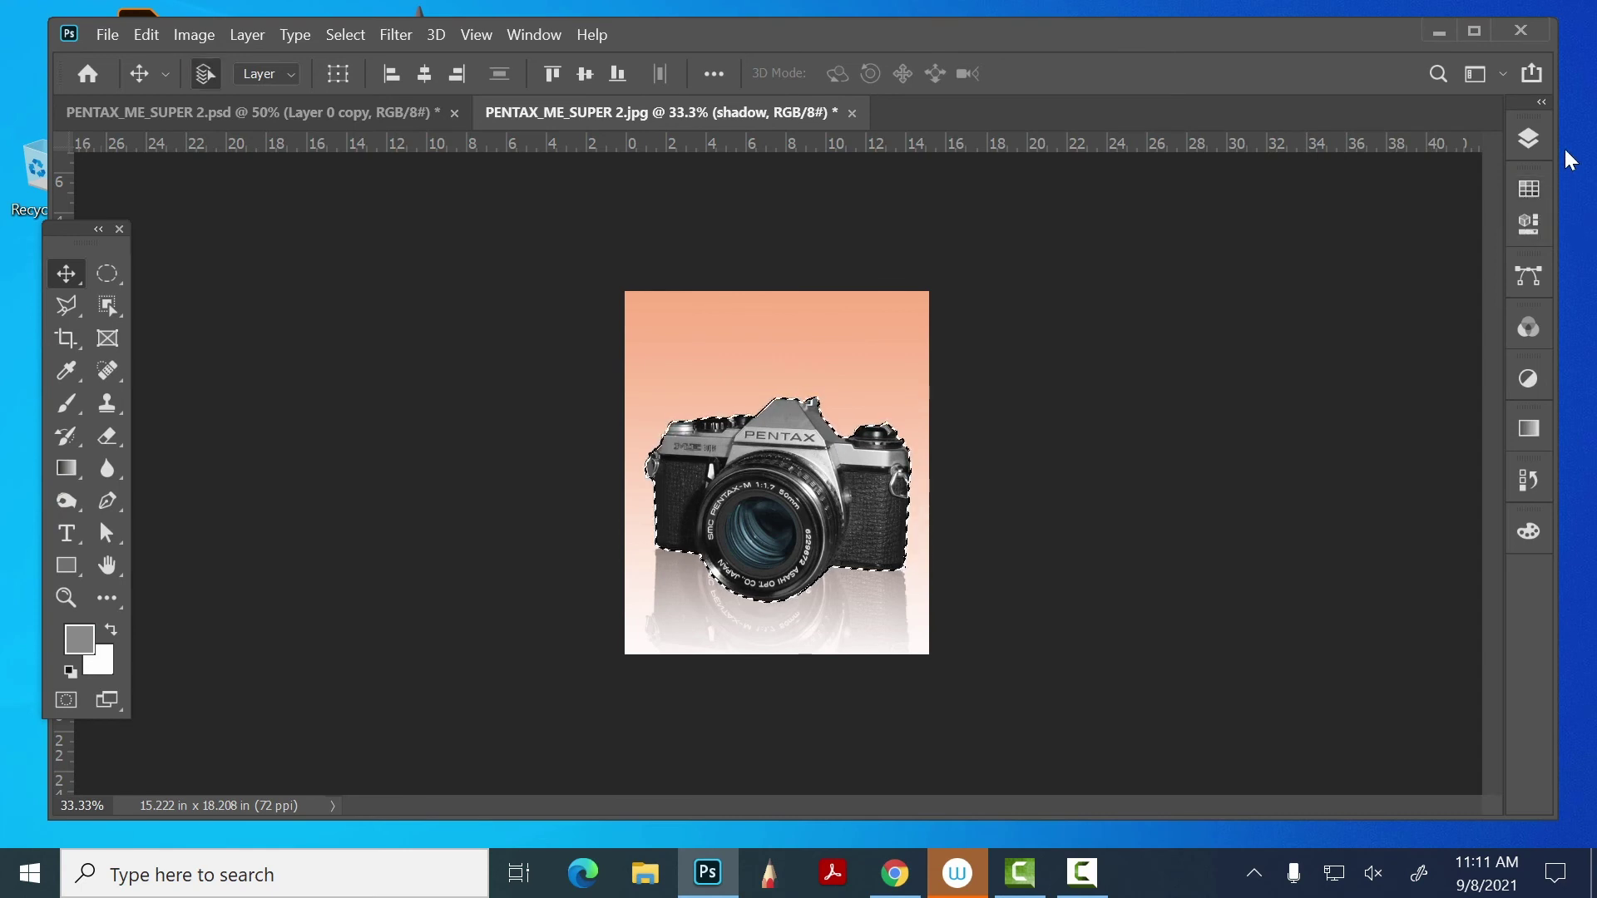
- Fill the selection on the shadow layer with the foreground gray in Normal mode at 100% opacity and deselect it
click(1534, 140)
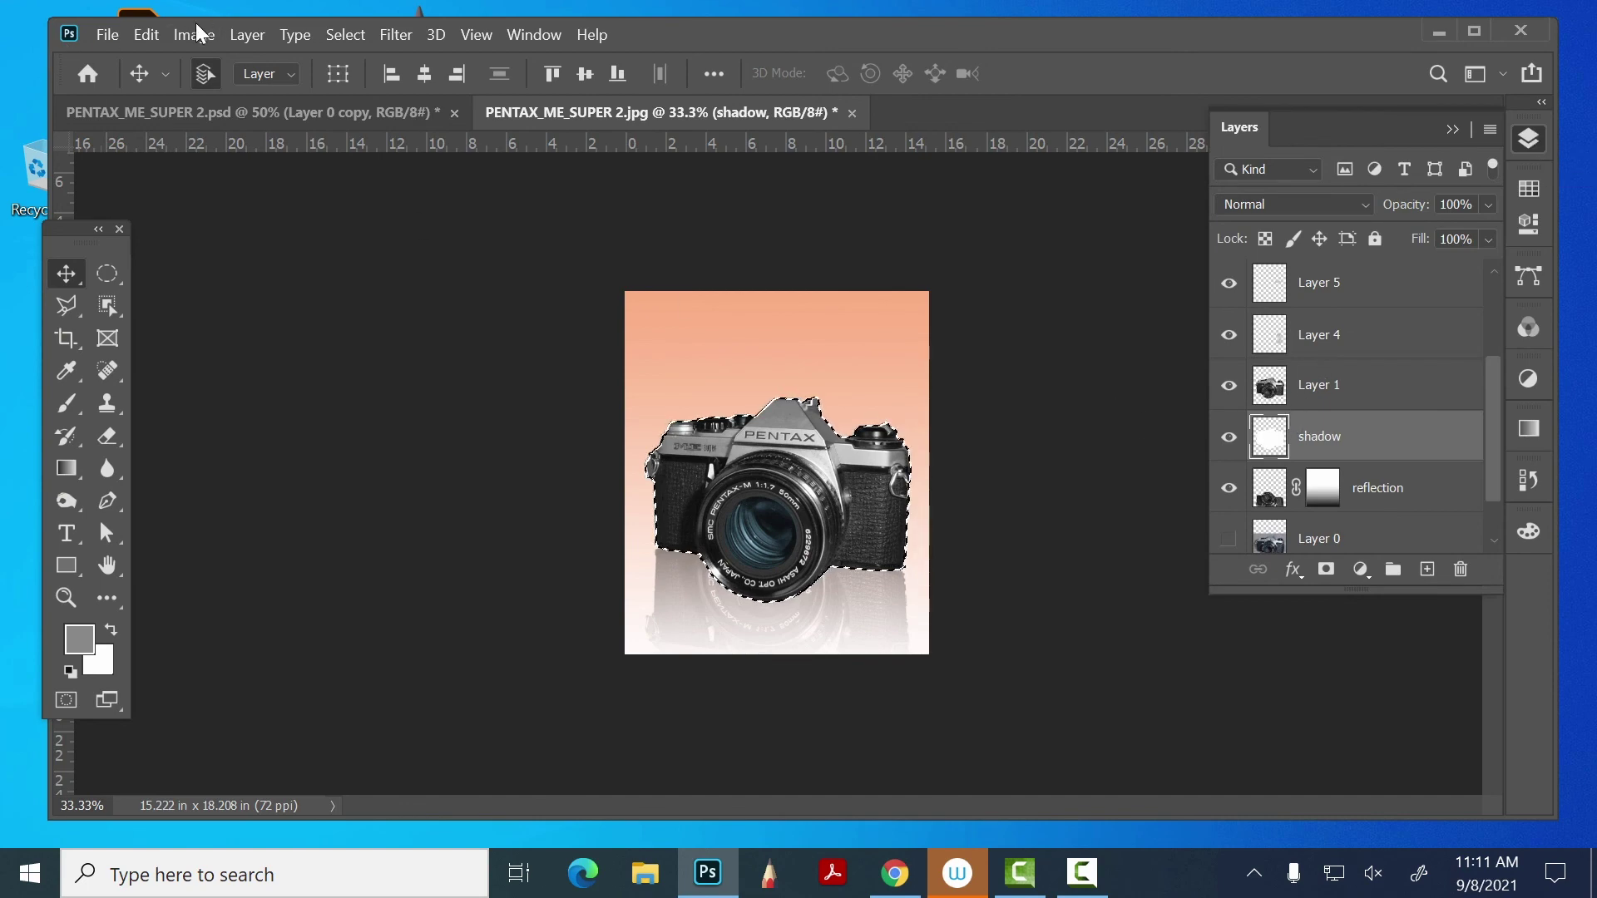
click(142, 35)
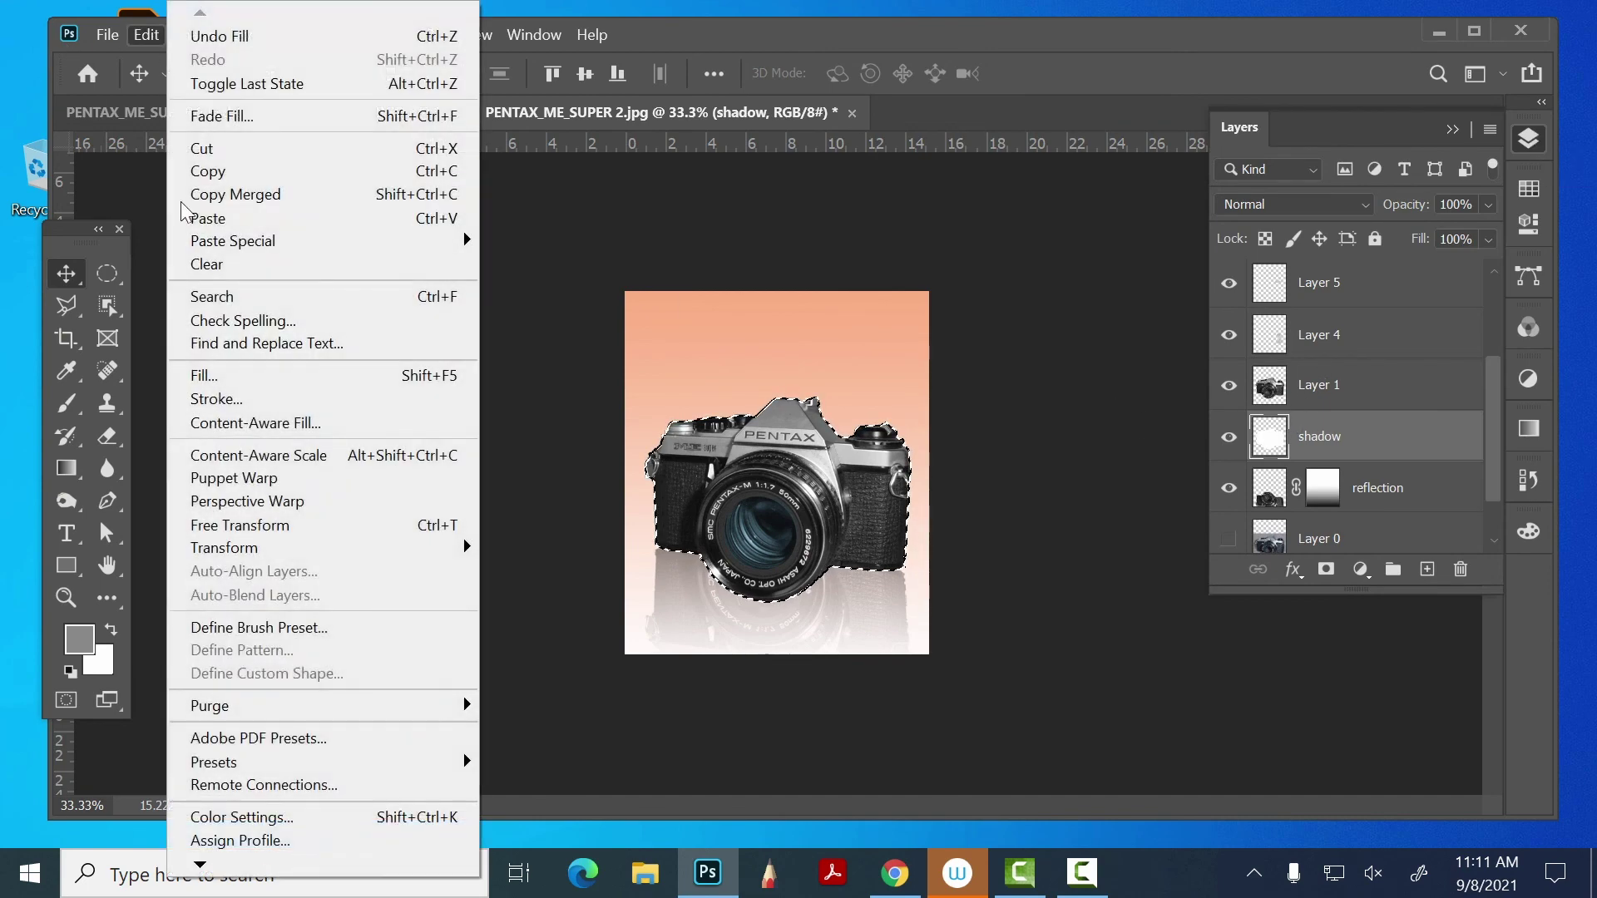
click(217, 379)
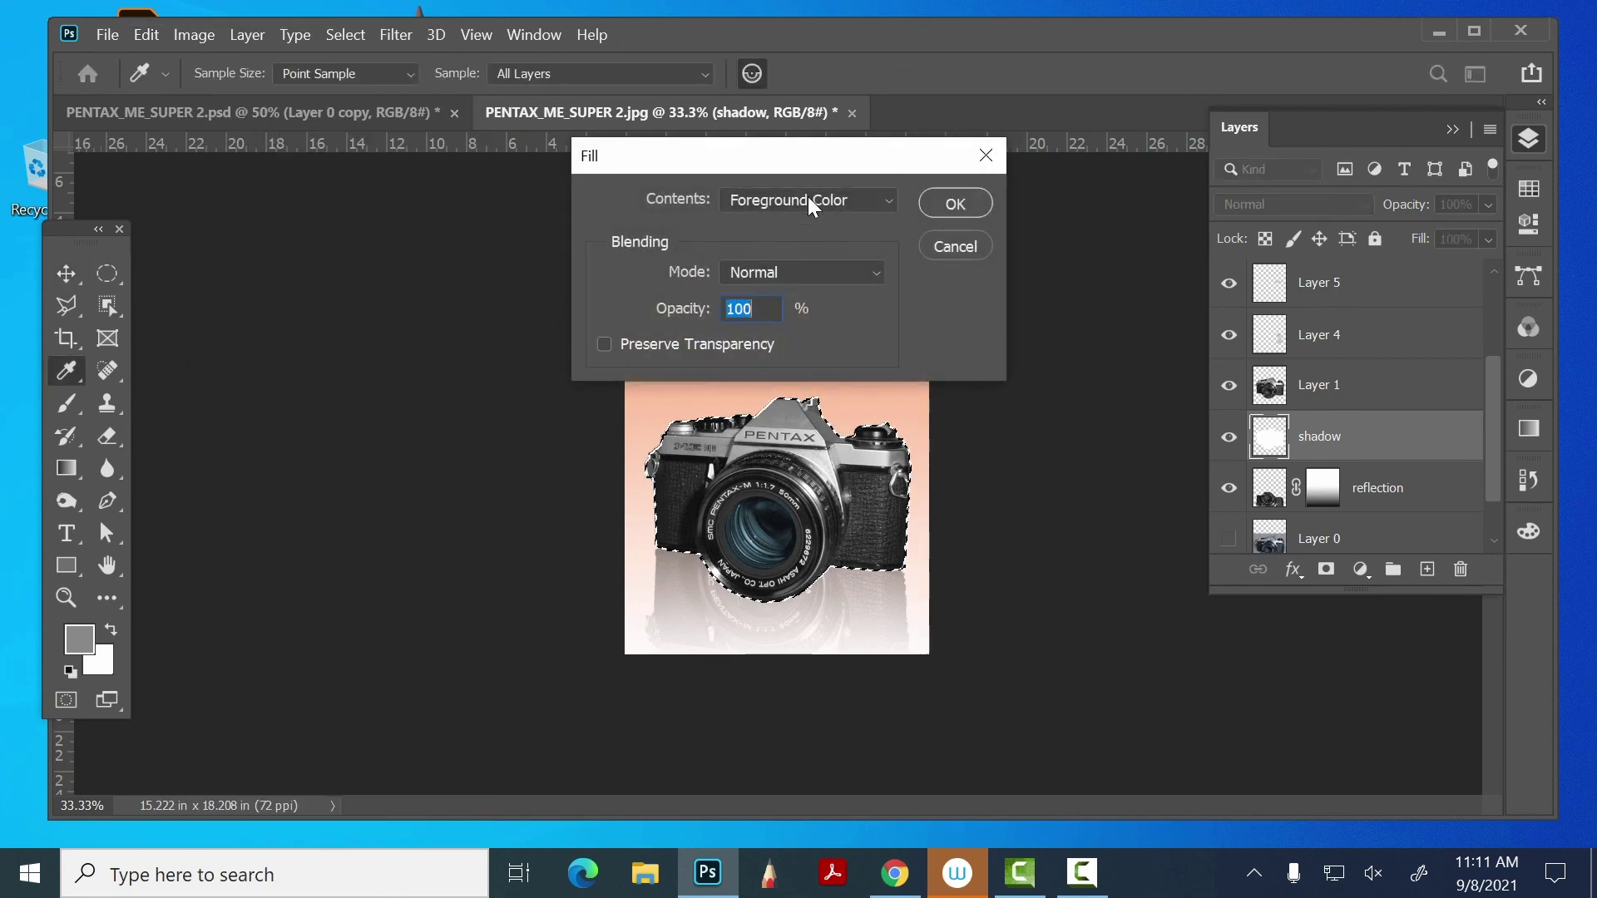
click(955, 204)
key(v)
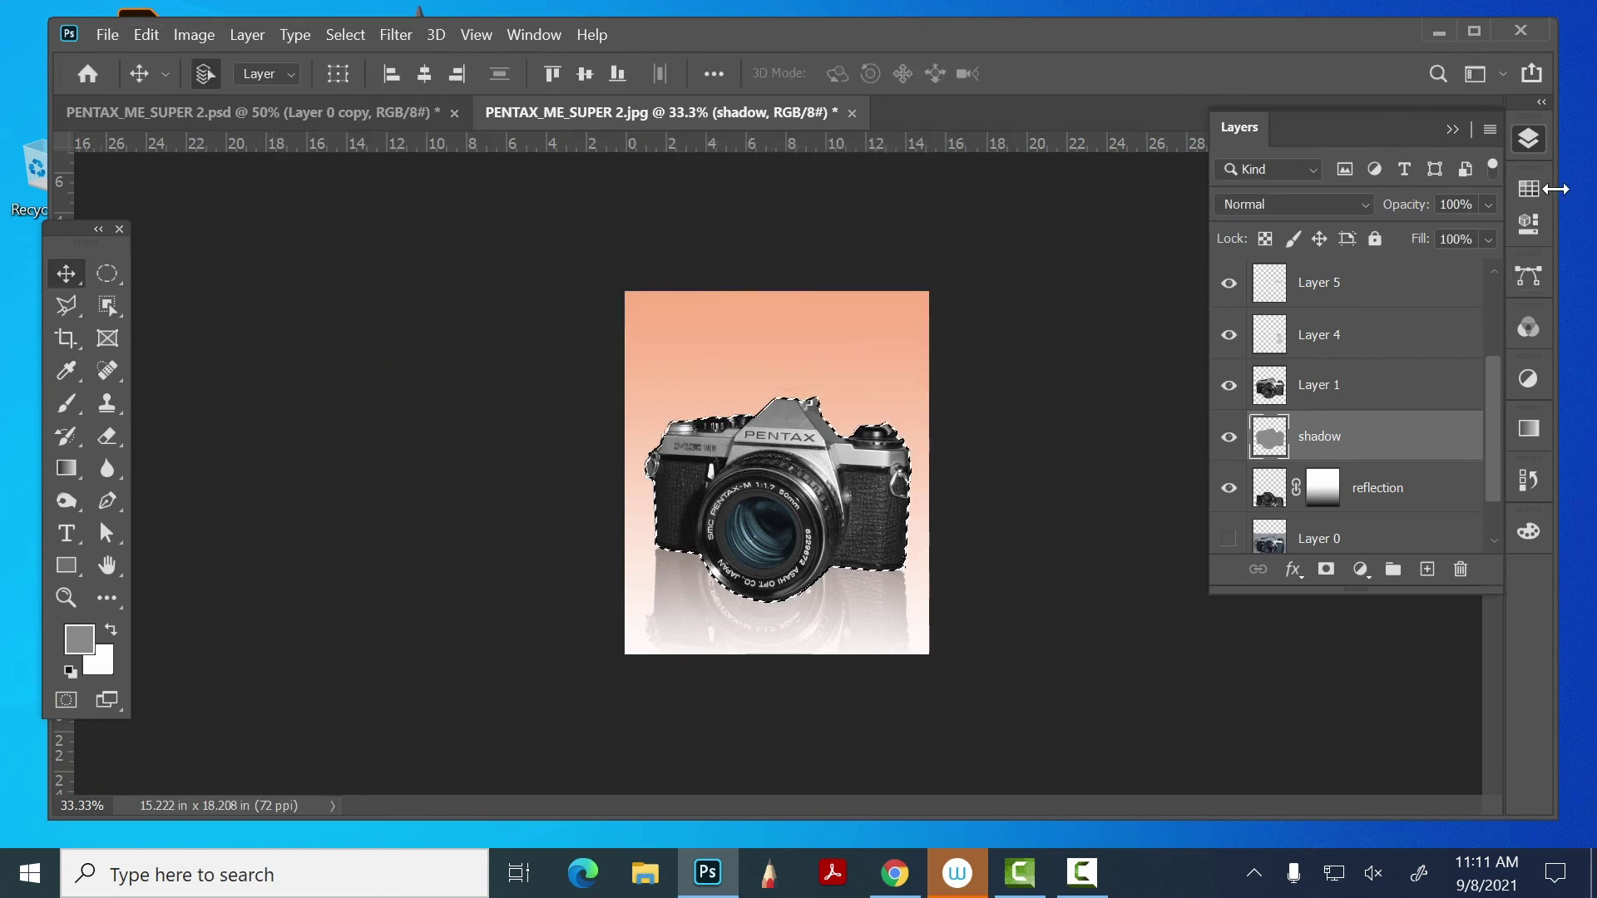
click(1530, 137)
key(ctrl+d)
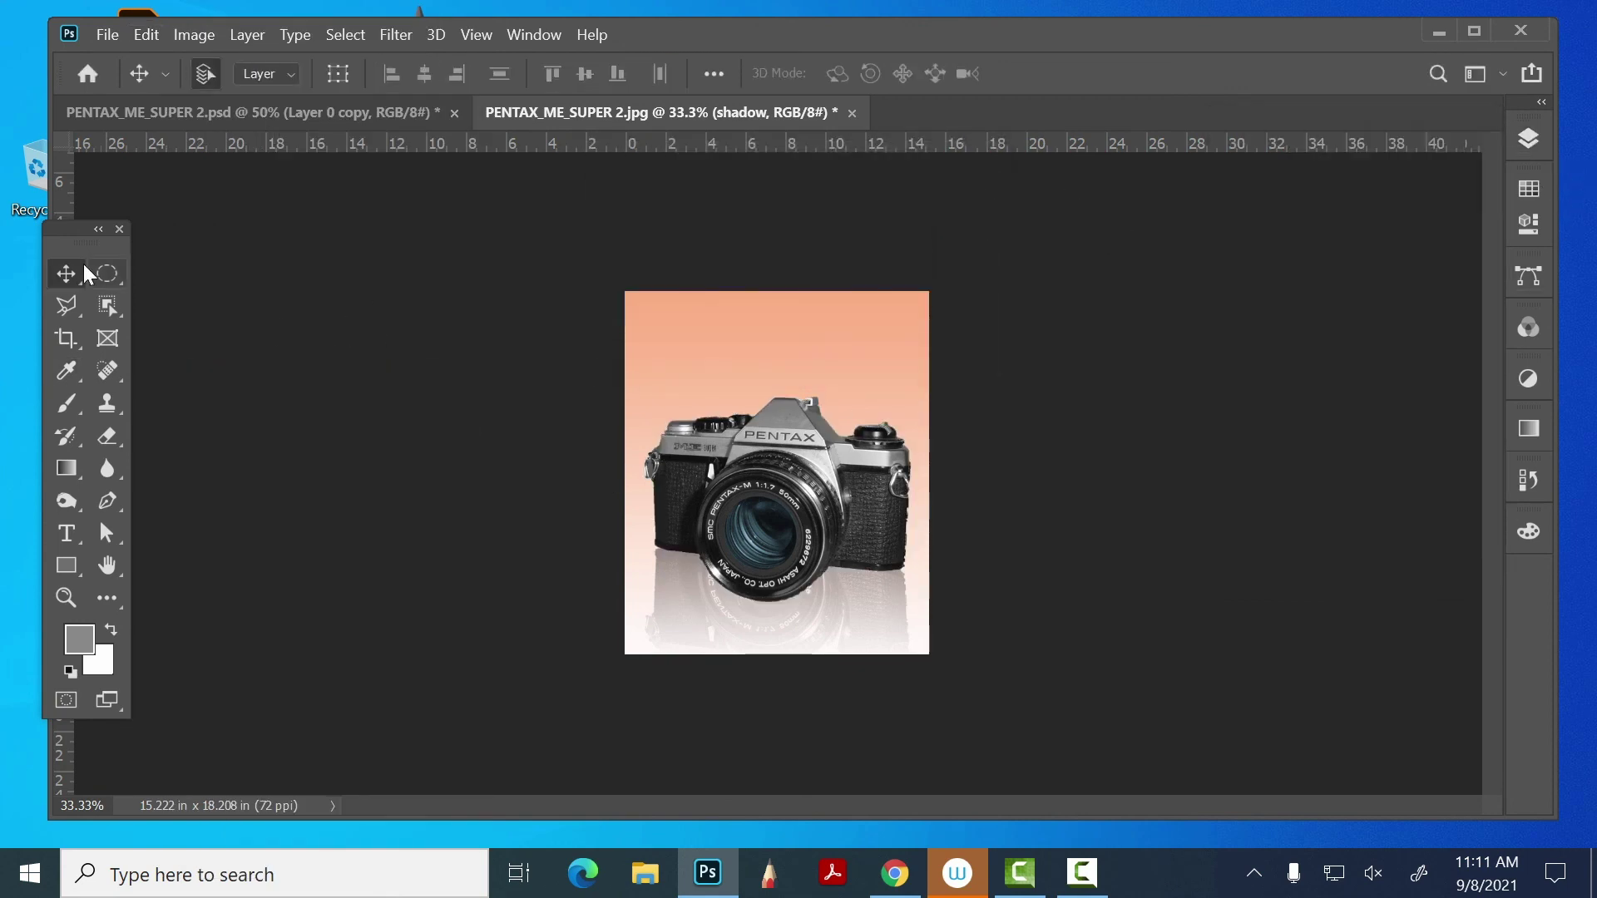
- Distort the shadow layer into a flattened, slanted shape along the camera's base, extending past the canvas's right edge
click(153, 36)
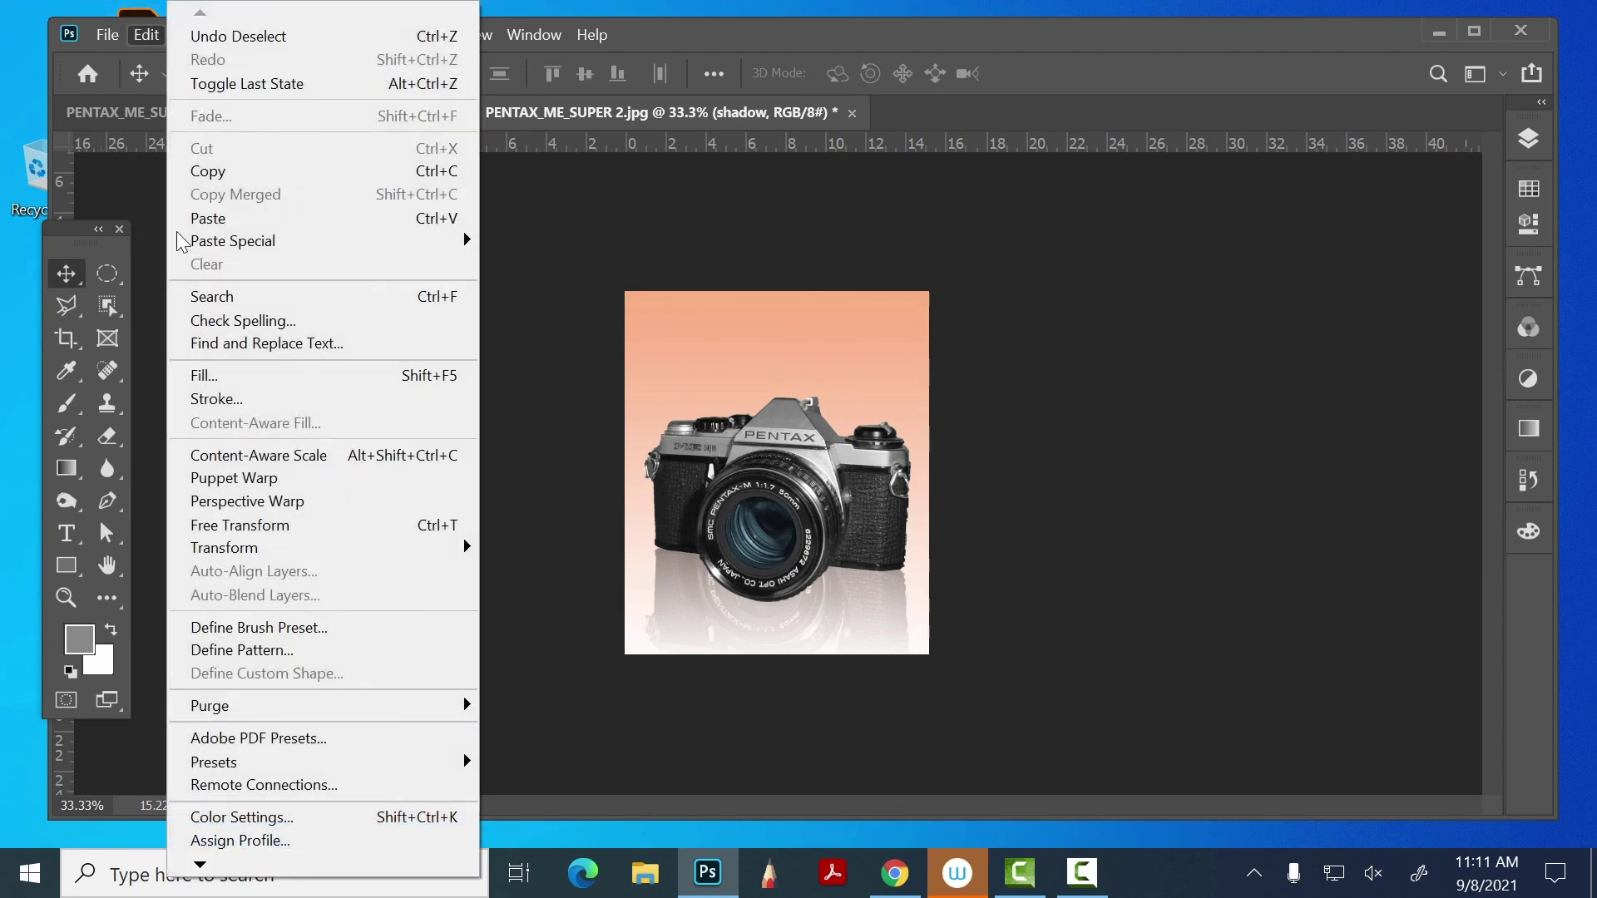
mouse_move(441, 547)
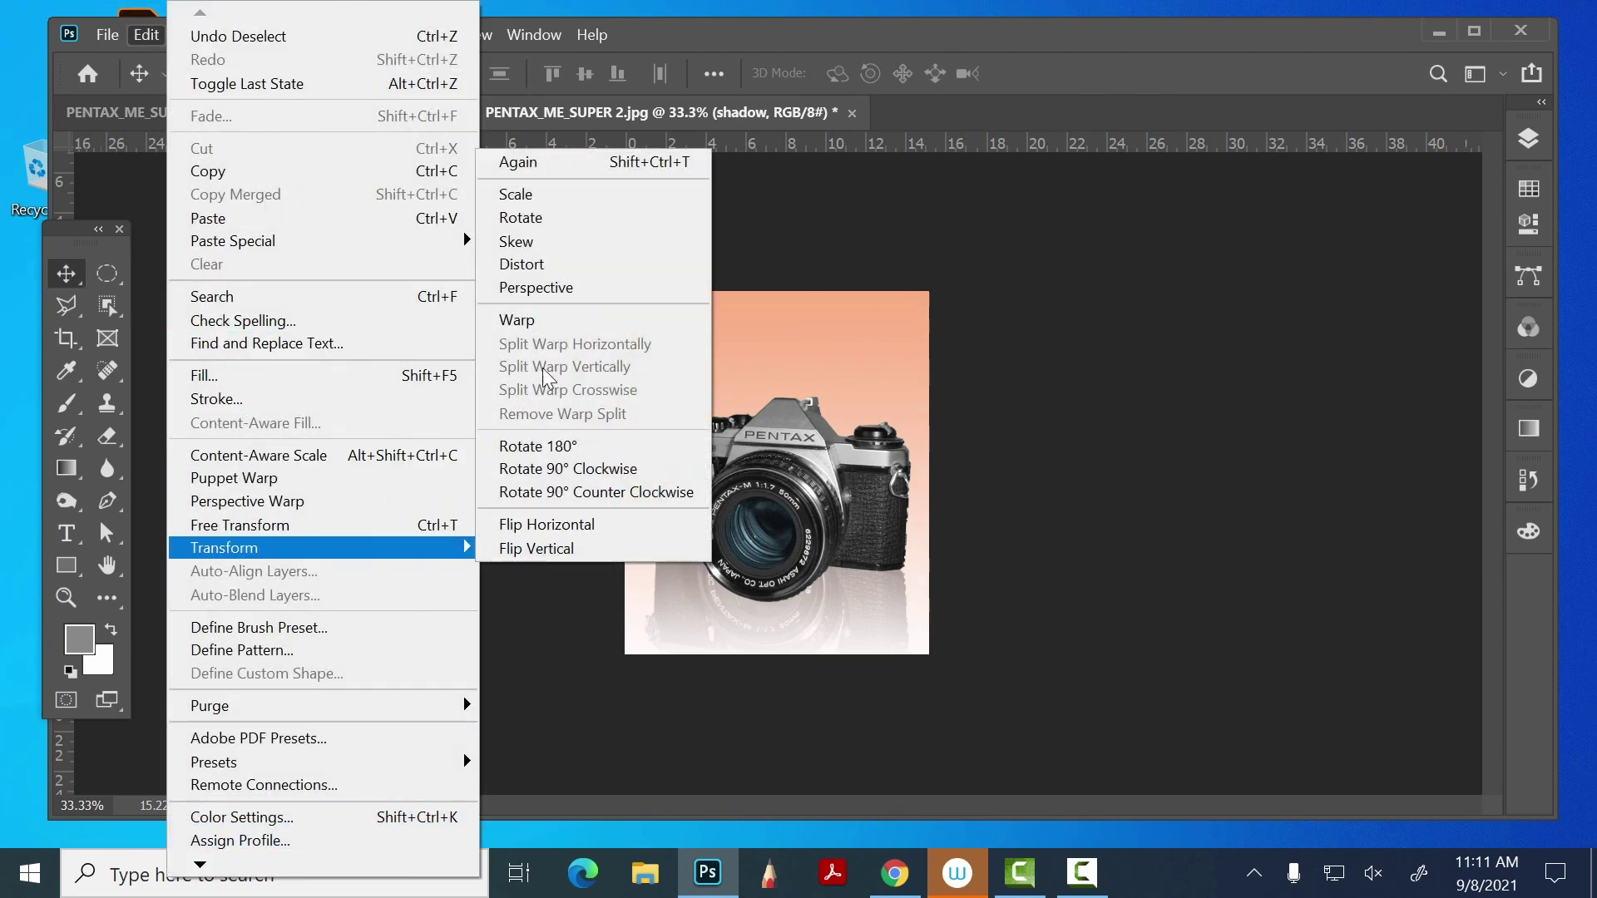
click(522, 264)
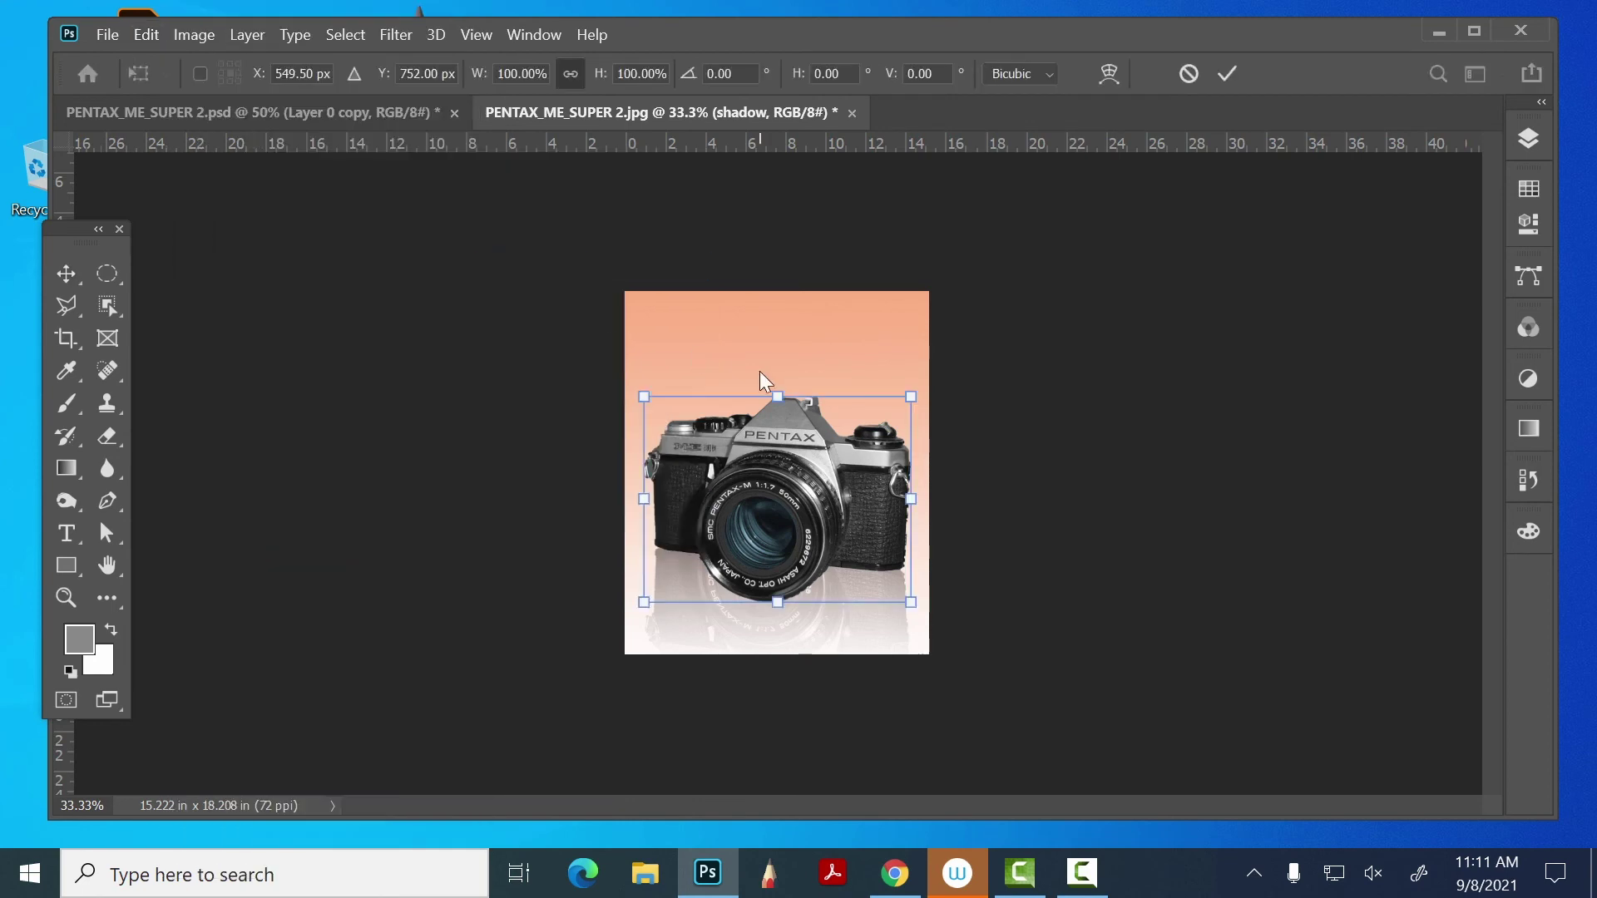
drag(782, 393, 833, 544)
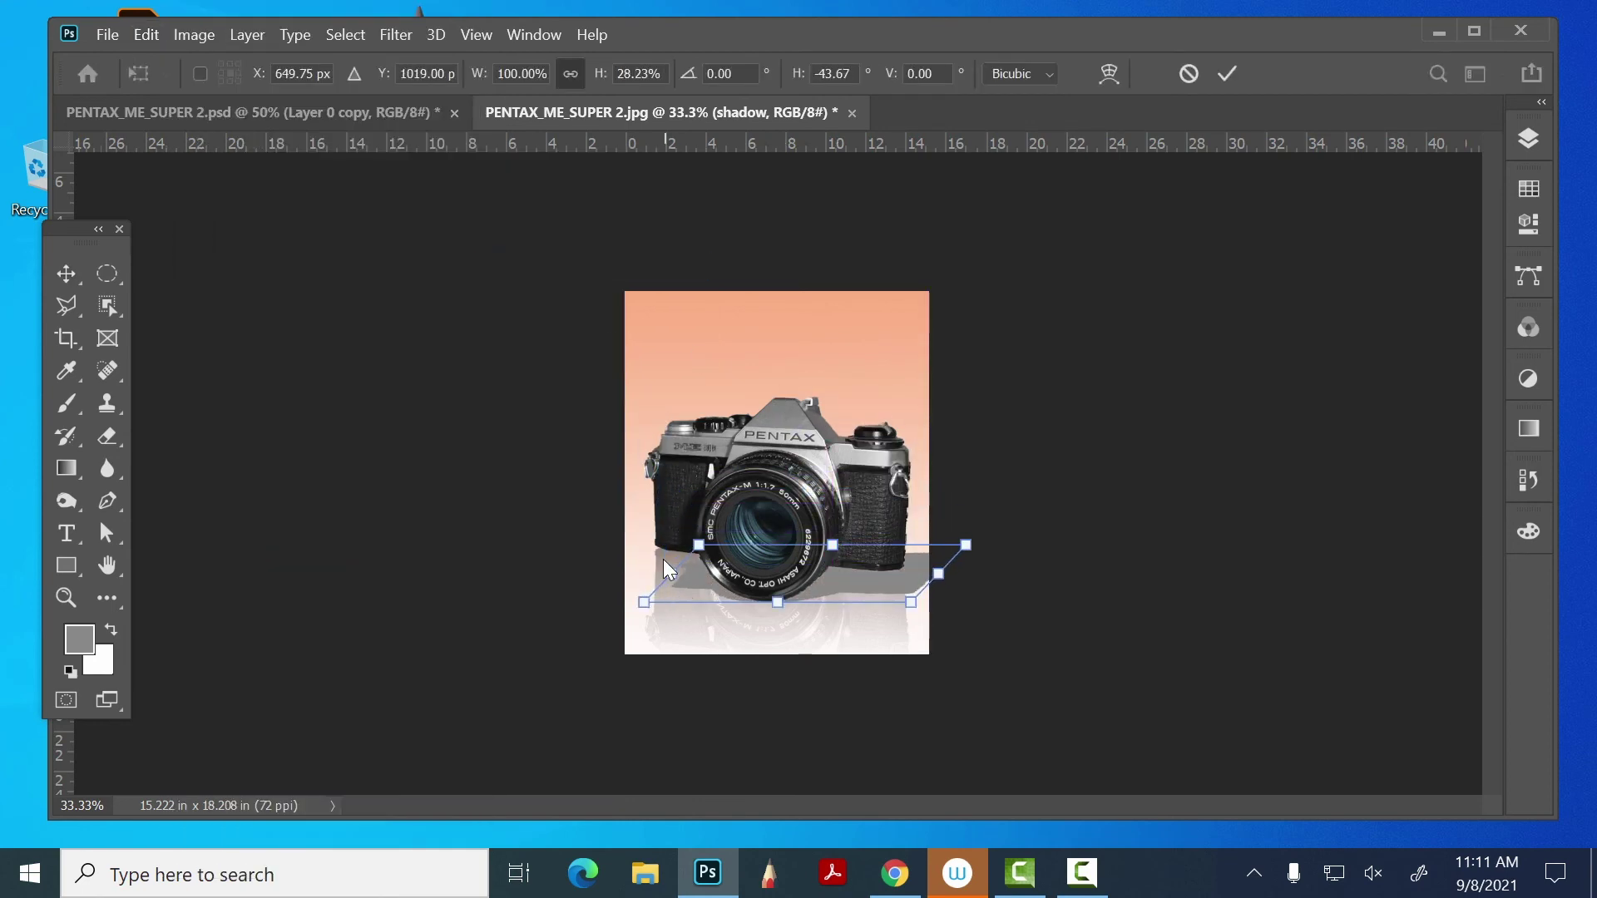
mouse_move(664, 561)
mouse_down()
mouse_move(655, 544)
mouse_move(636, 596)
mouse_move(636, 565)
mouse_up()
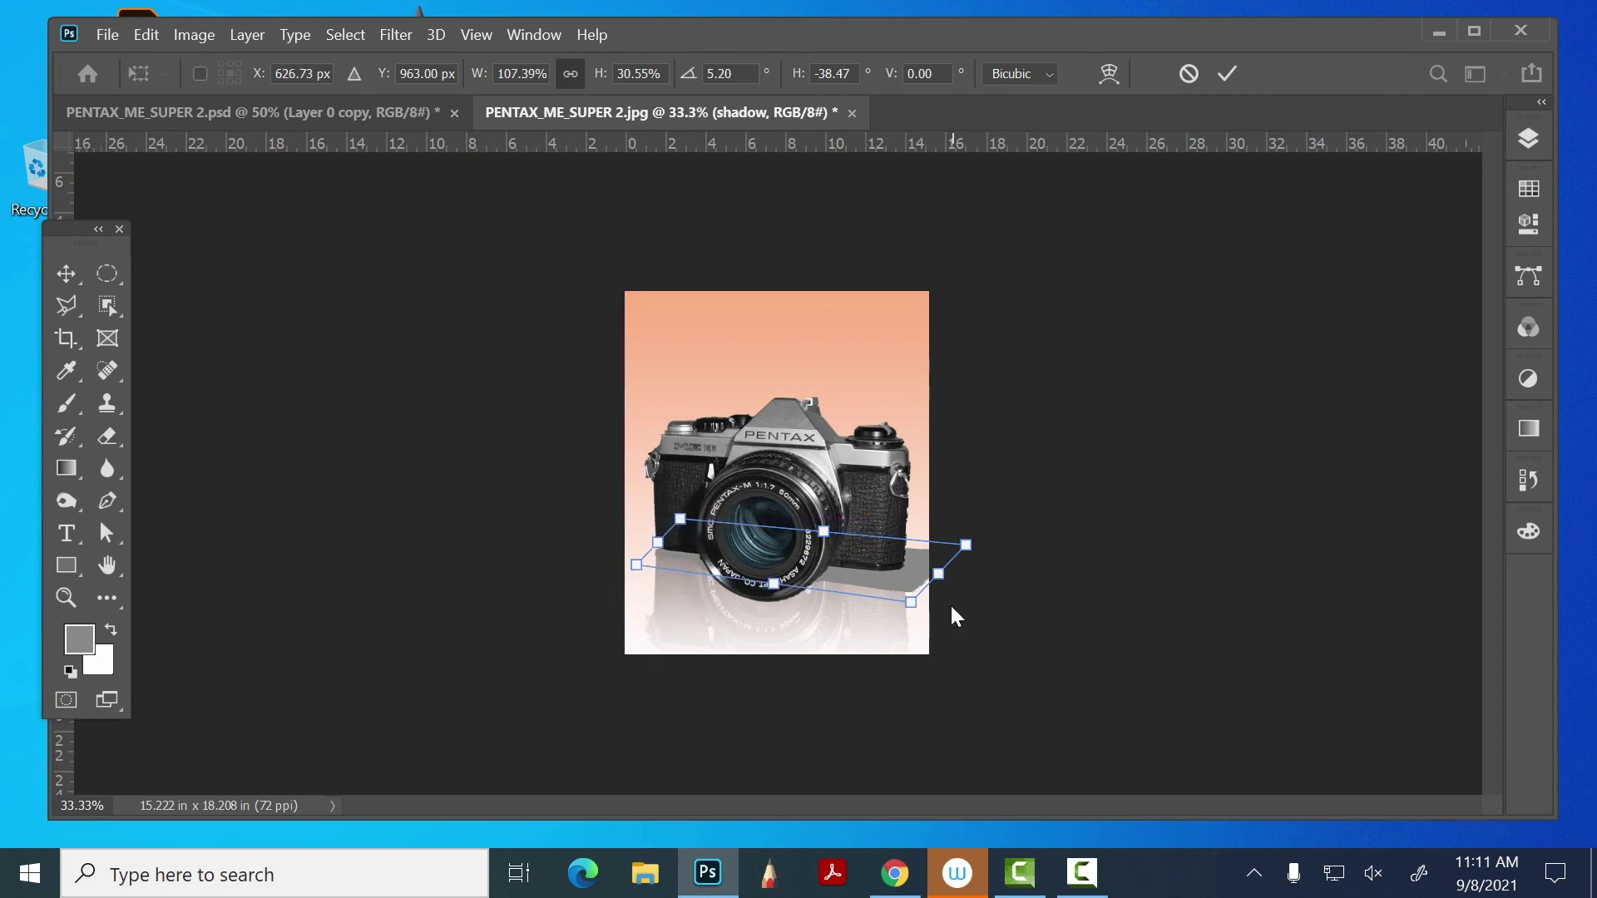
drag(975, 542, 987, 539)
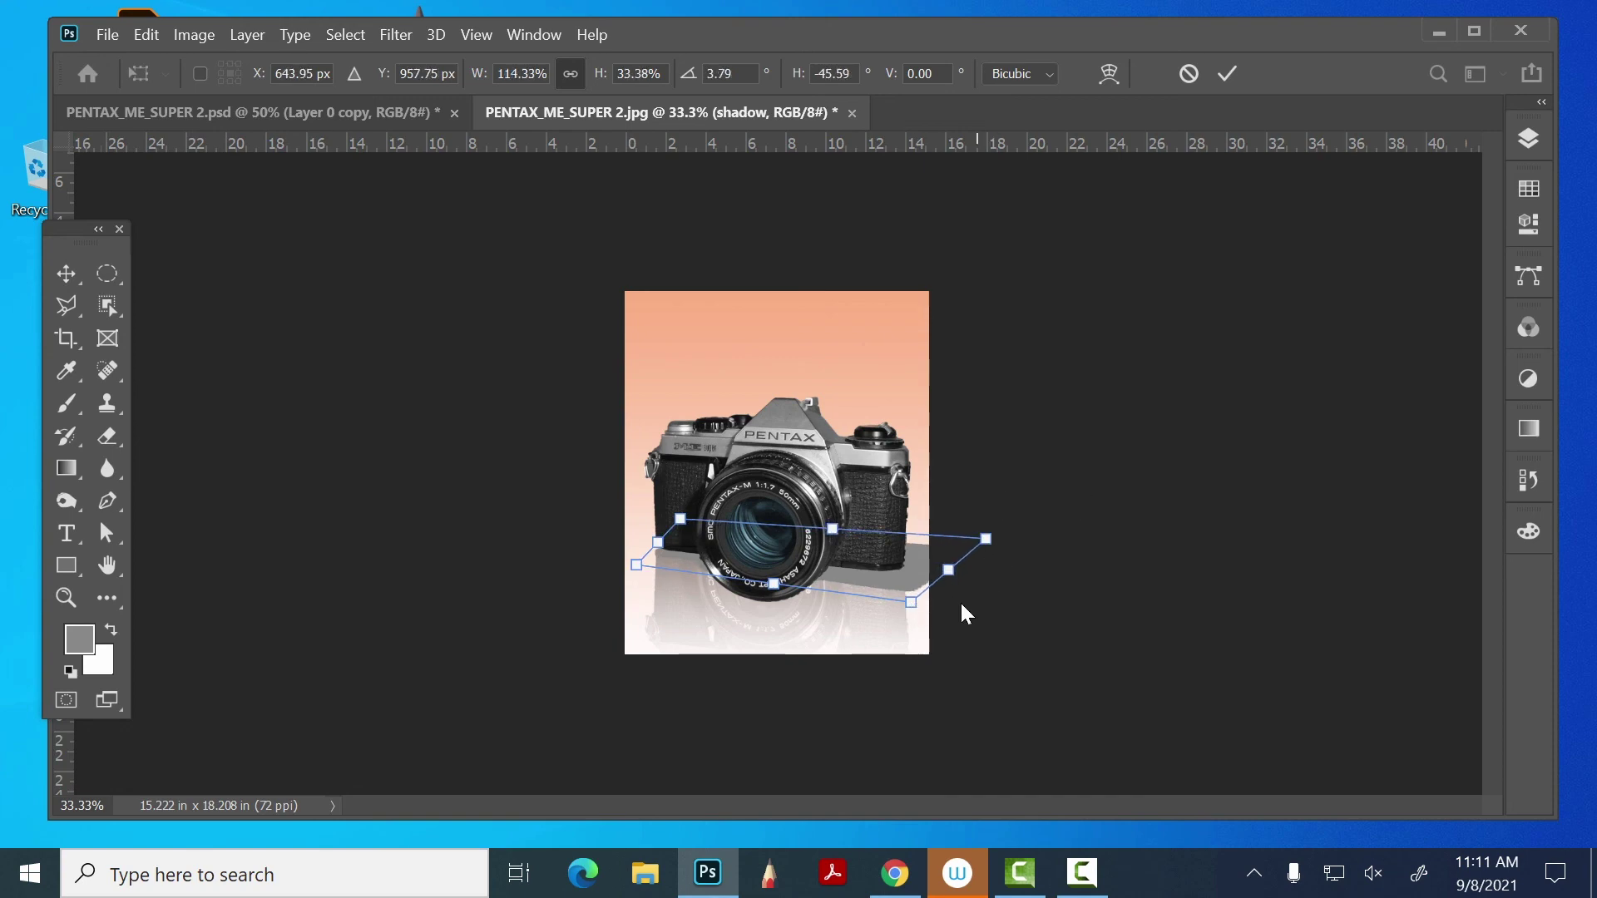
drag(910, 602, 962, 608)
drag(796, 587, 796, 585)
key(Return)
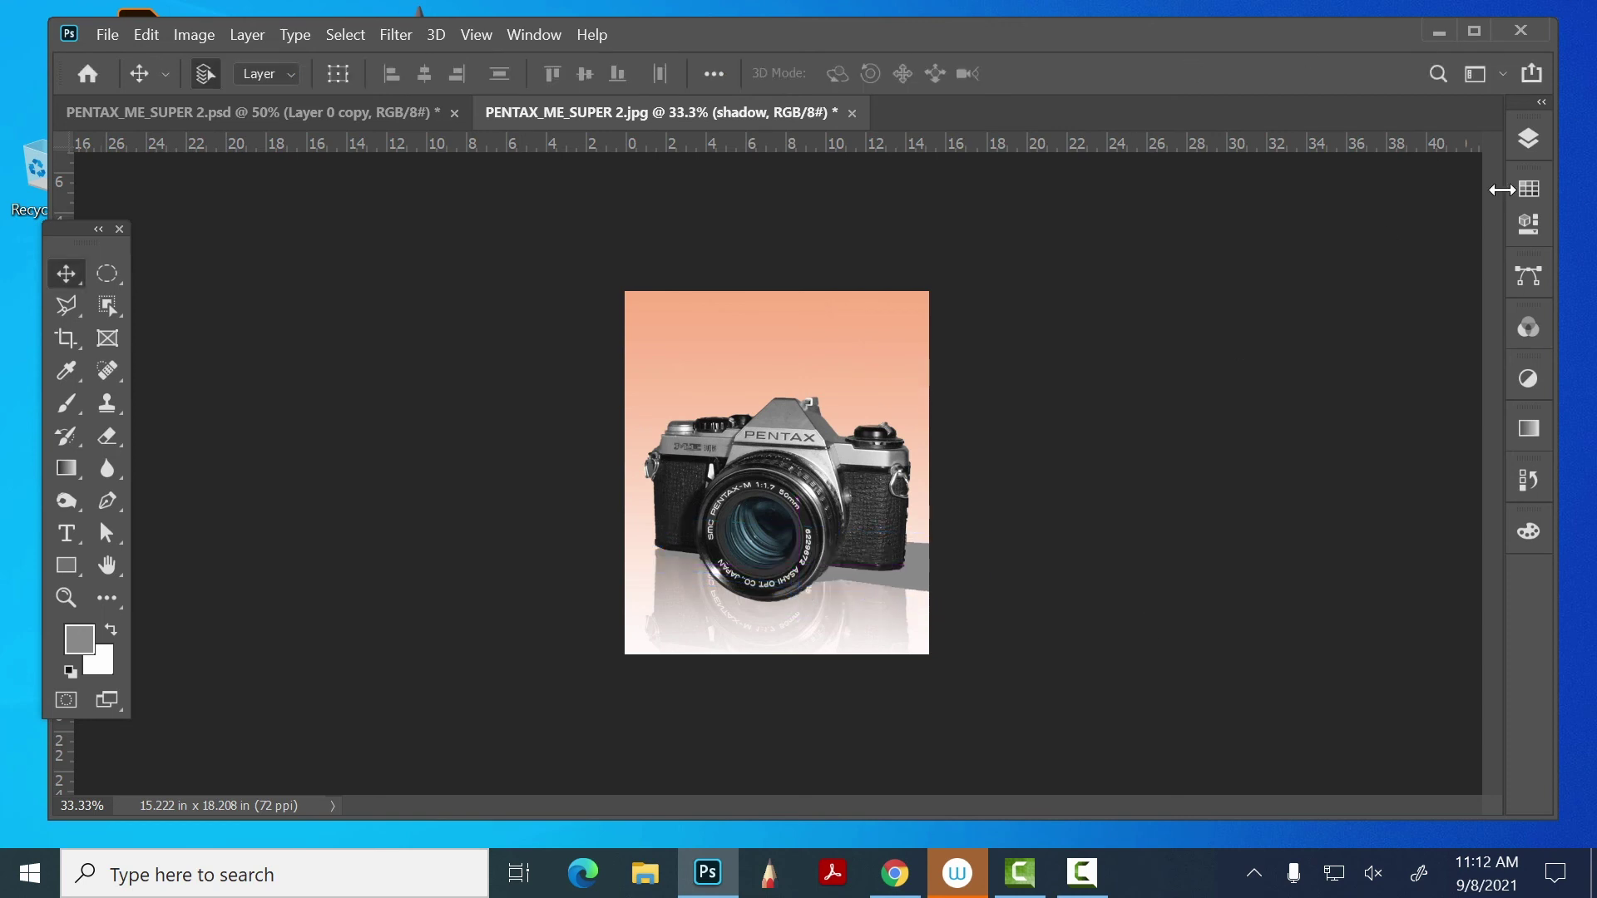
- Set the shadow layer's blend mode to Multiply and lighten it with a Levels midtone value of 3.16
click(1535, 140)
click(1294, 205)
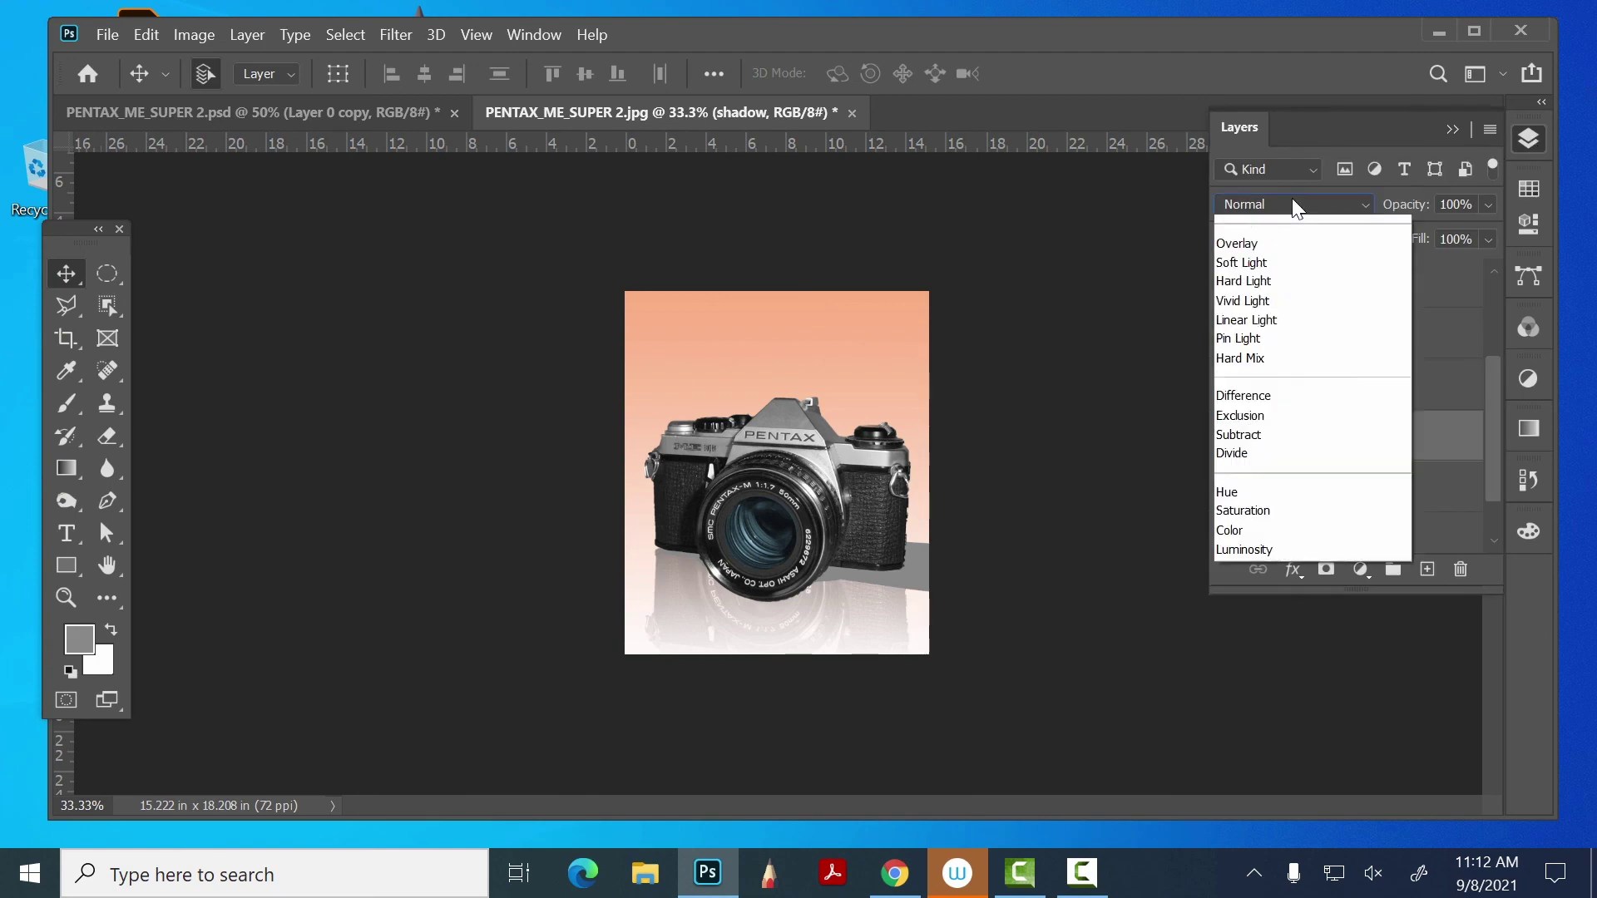
click(1293, 302)
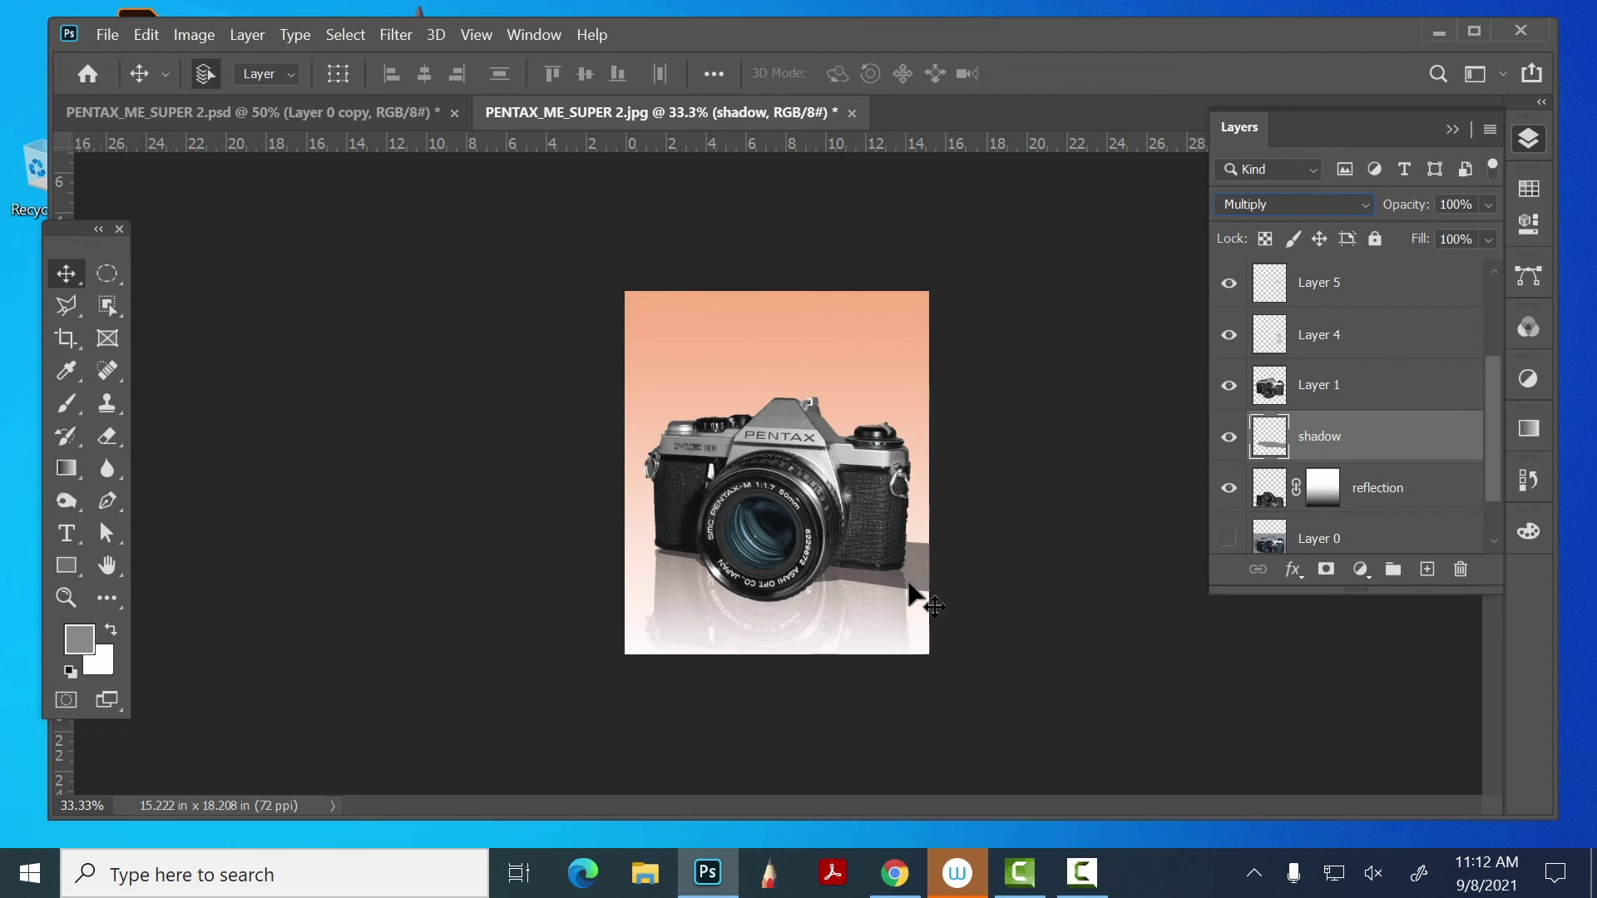
key(ctrl+l)
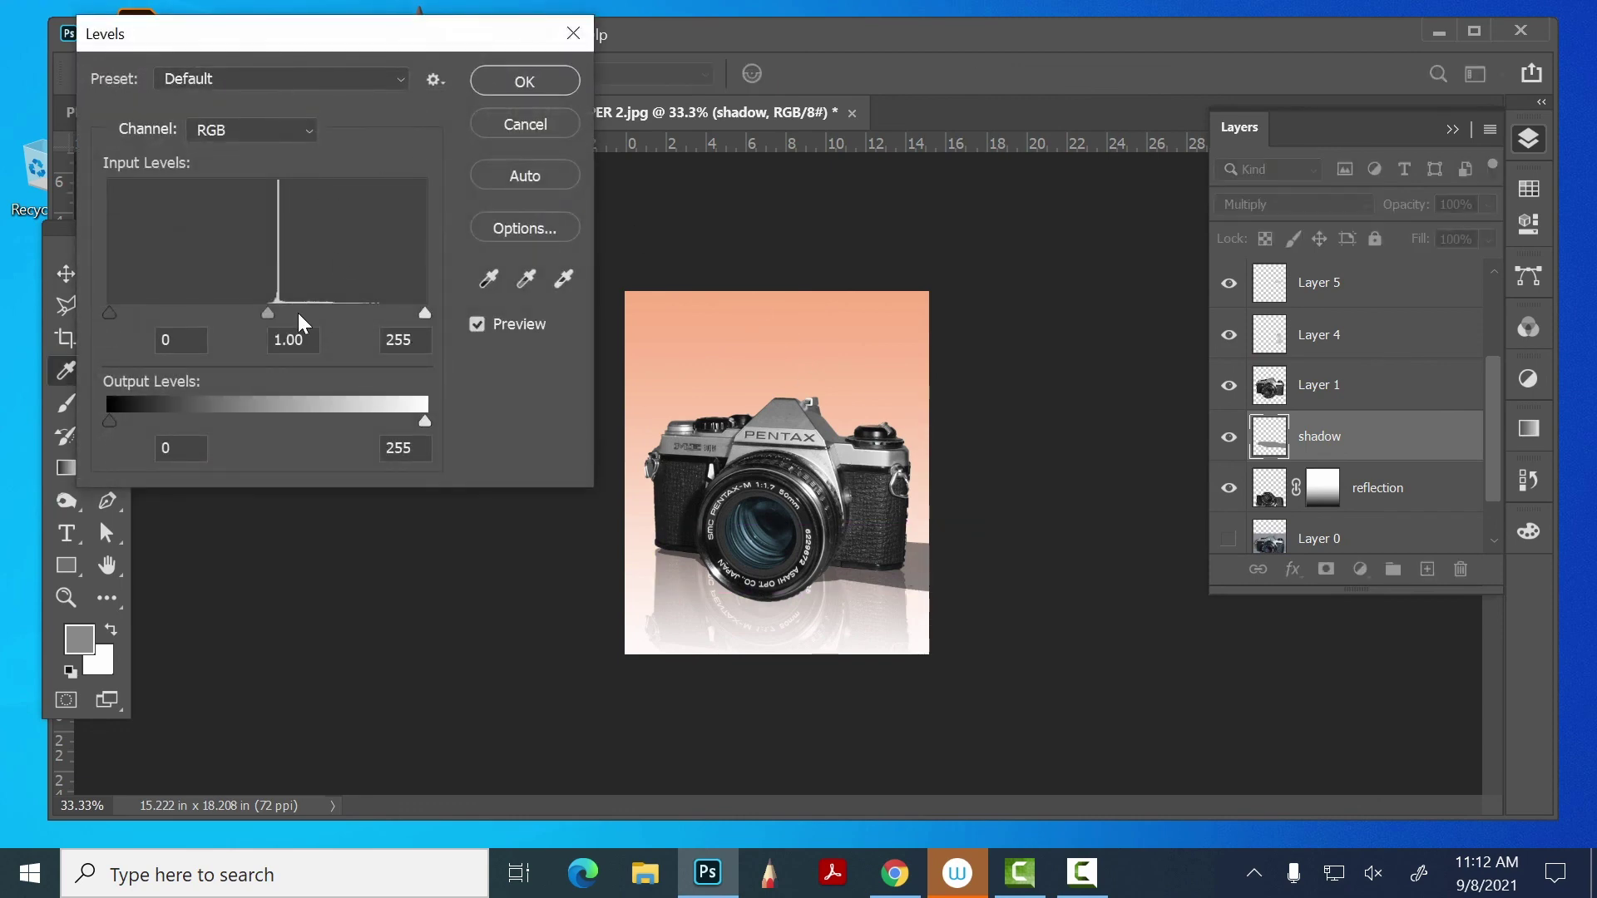
drag(267, 310, 146, 318)
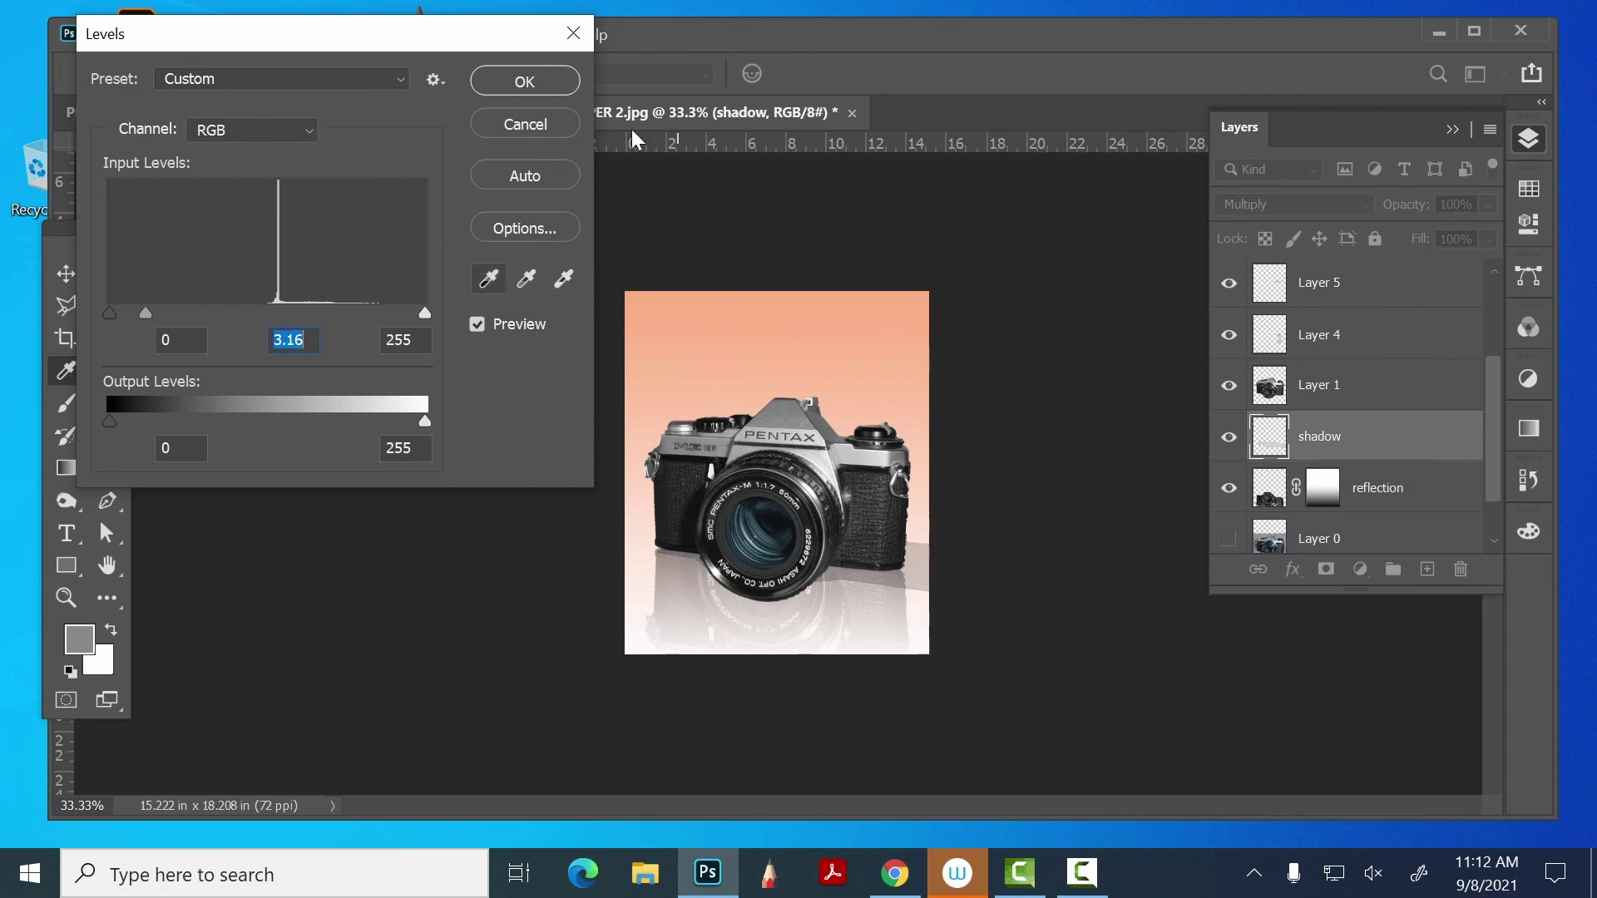
click(524, 83)
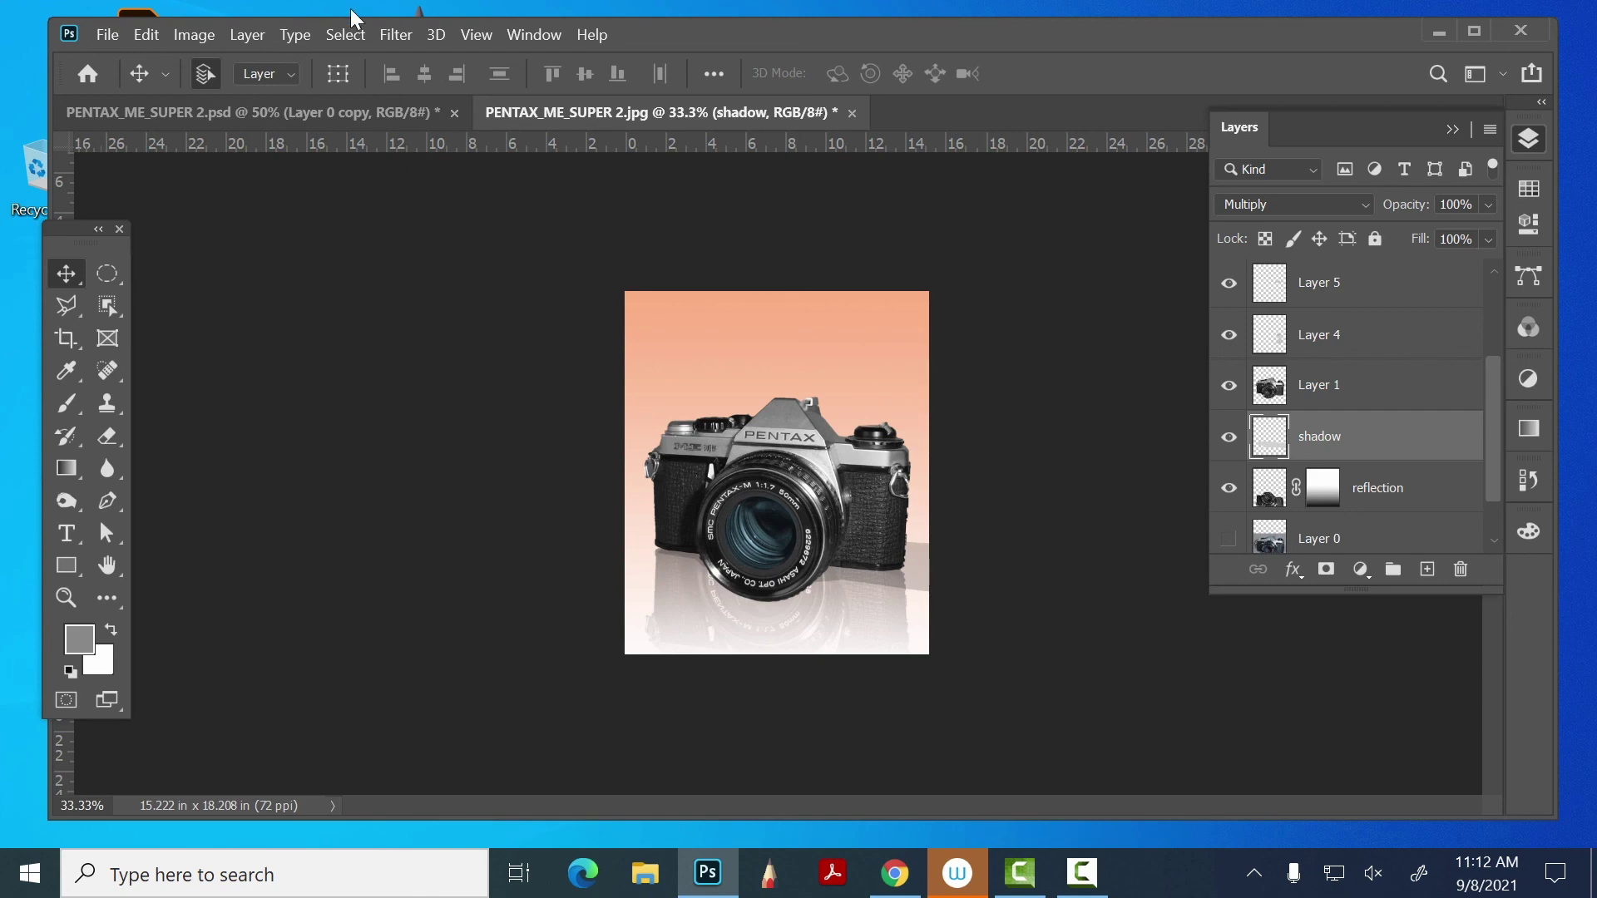
- Soften the shadow layer with a Gaussian Blur of 6.8 pixels radius and deselect the layer
click(404, 33)
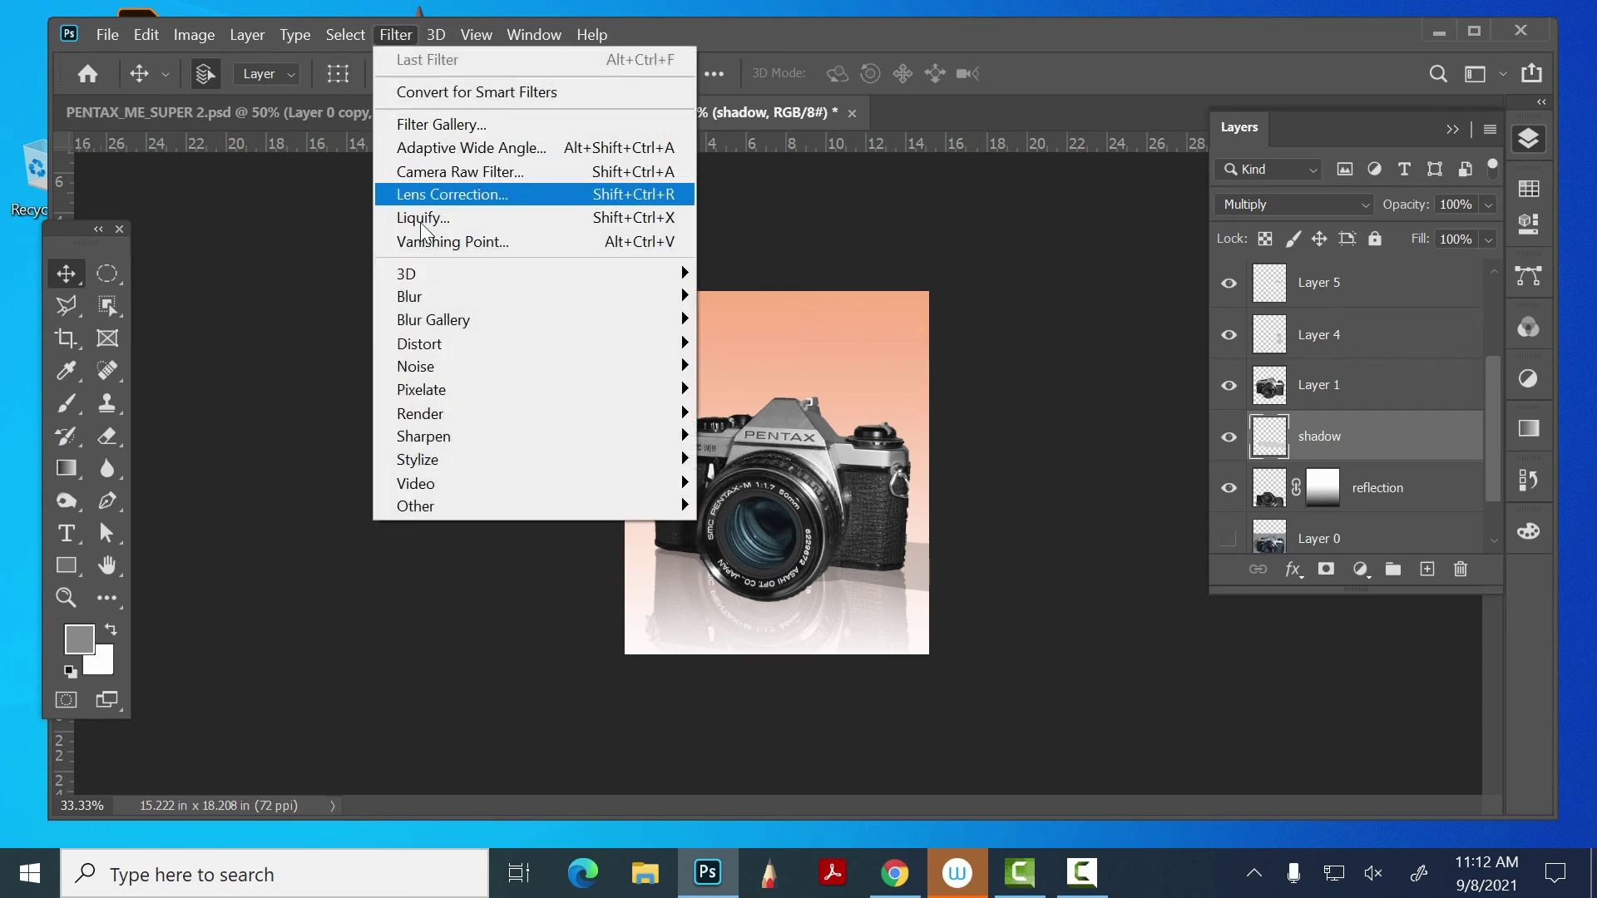
mouse_move(438, 300)
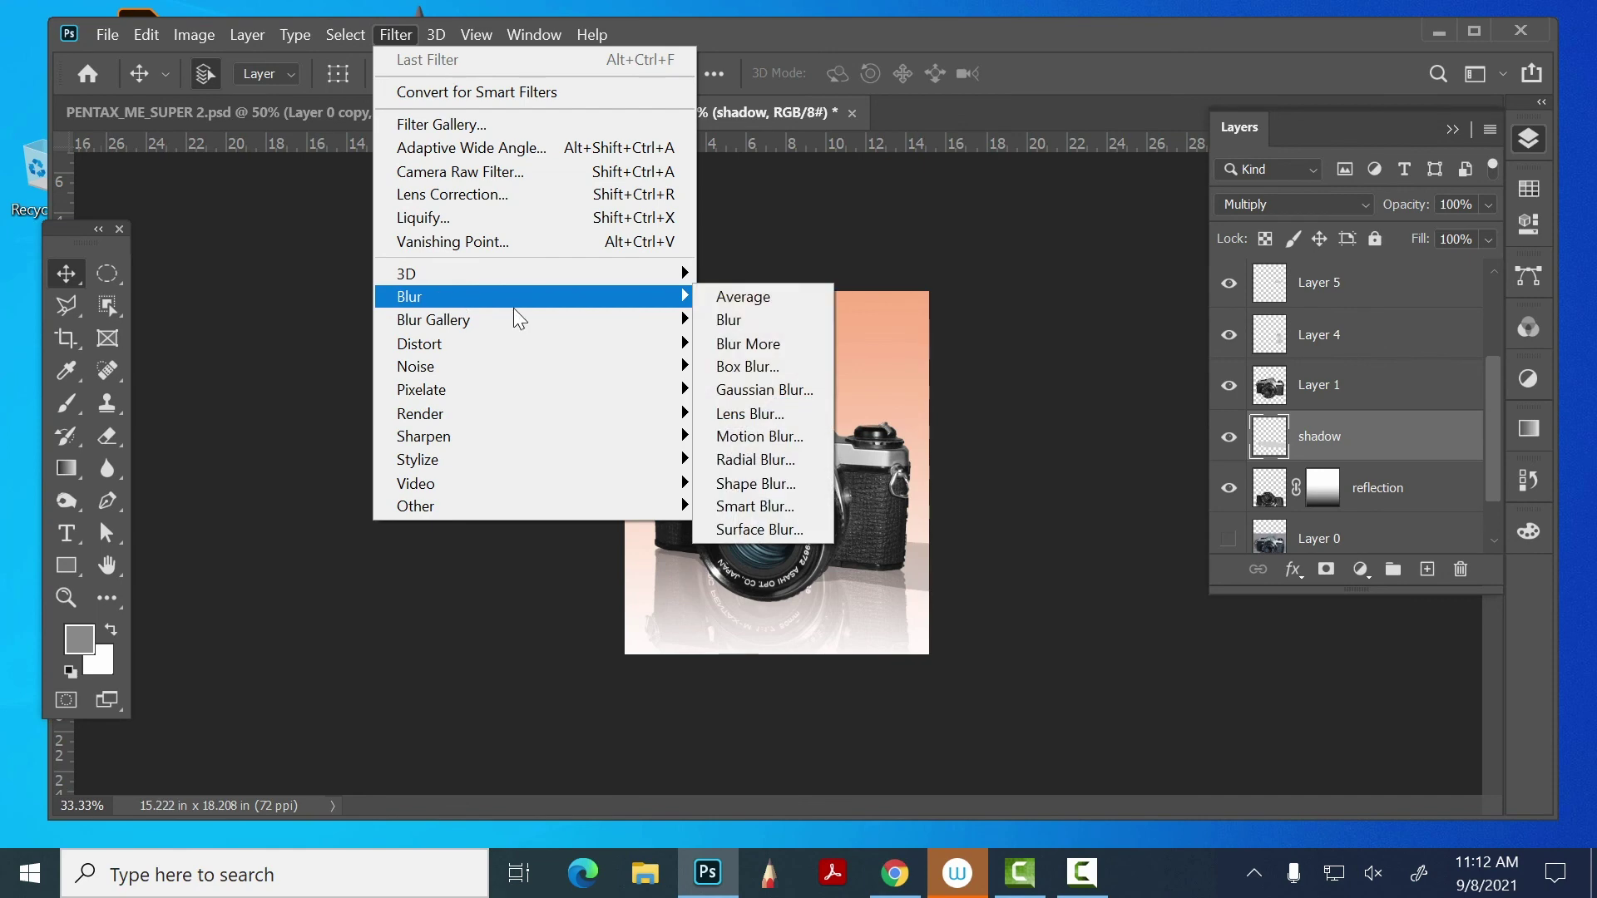
click(746, 391)
drag(852, 126, 427, 81)
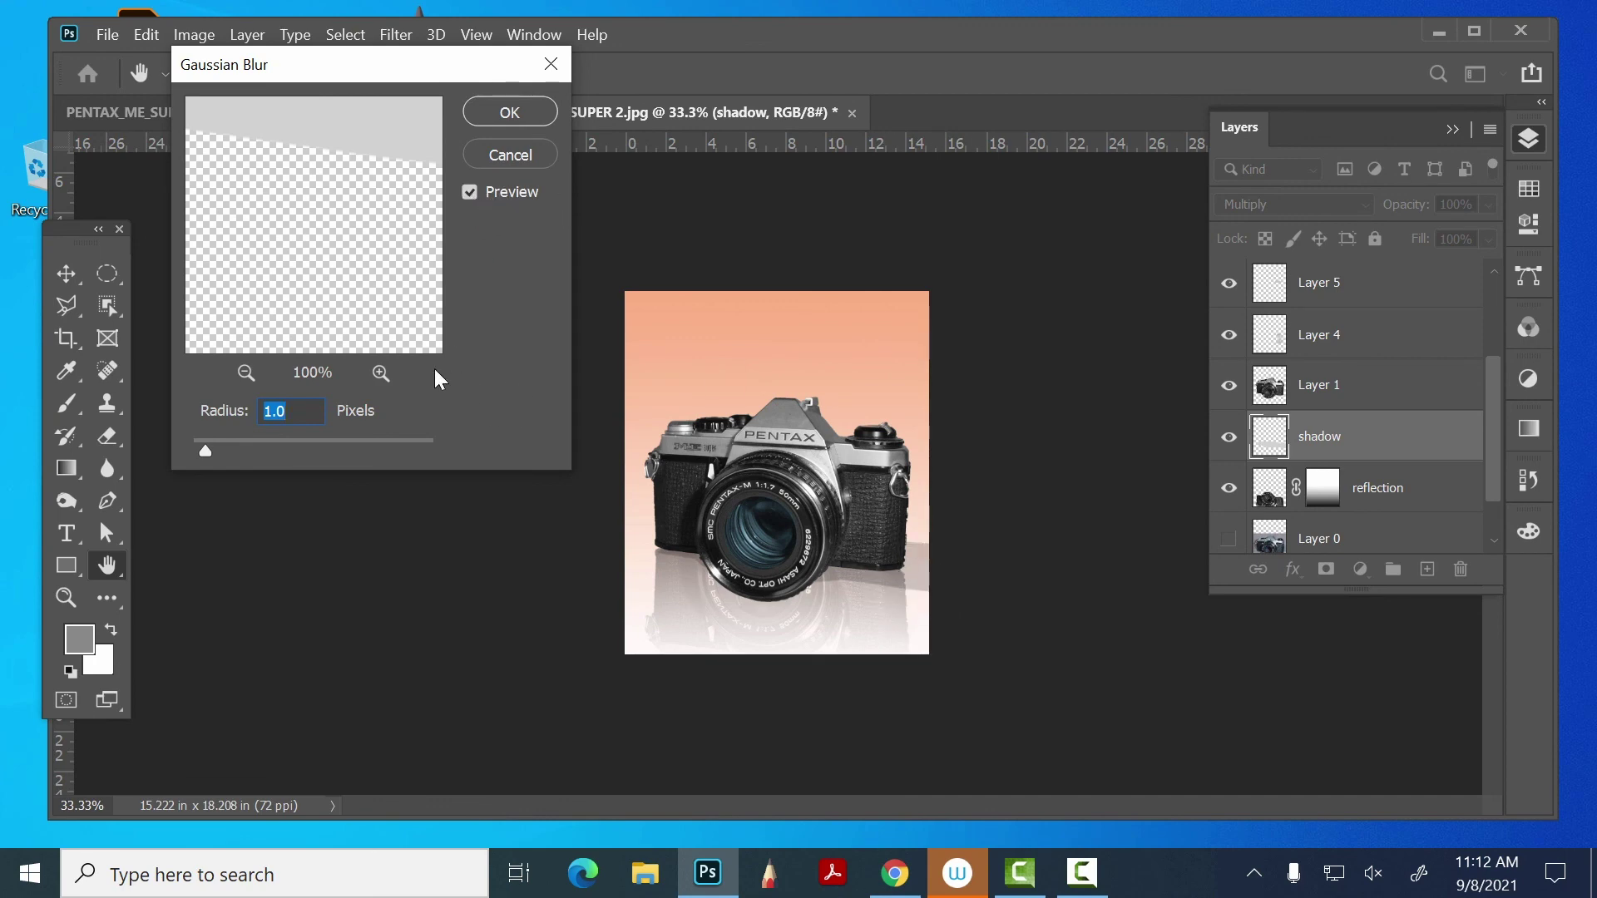
drag(211, 450, 270, 441)
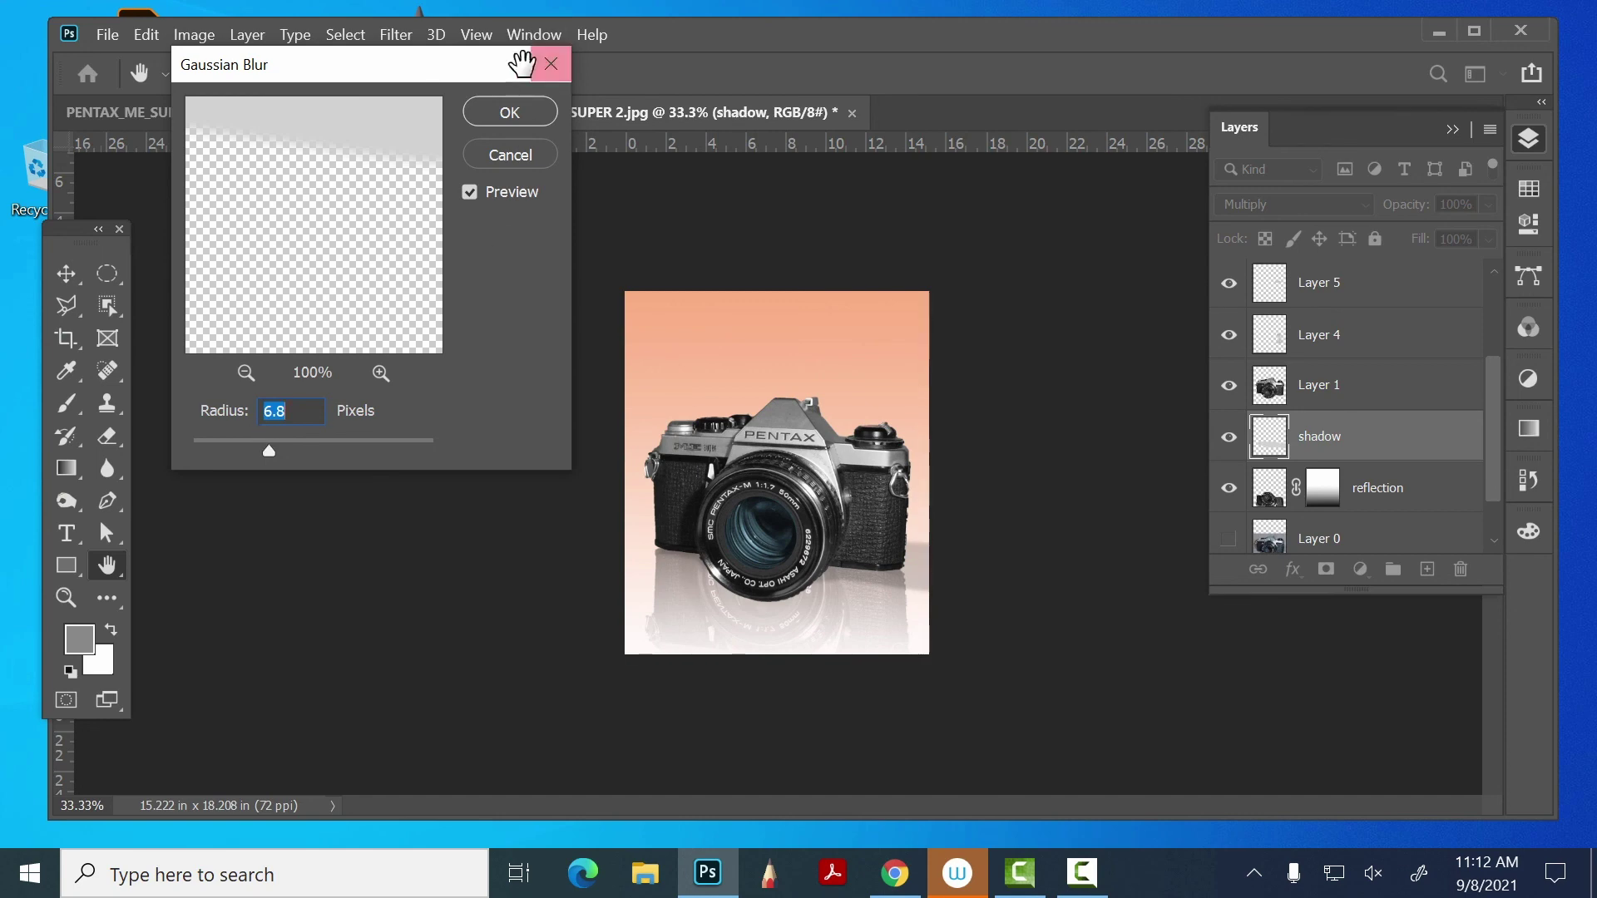
click(509, 110)
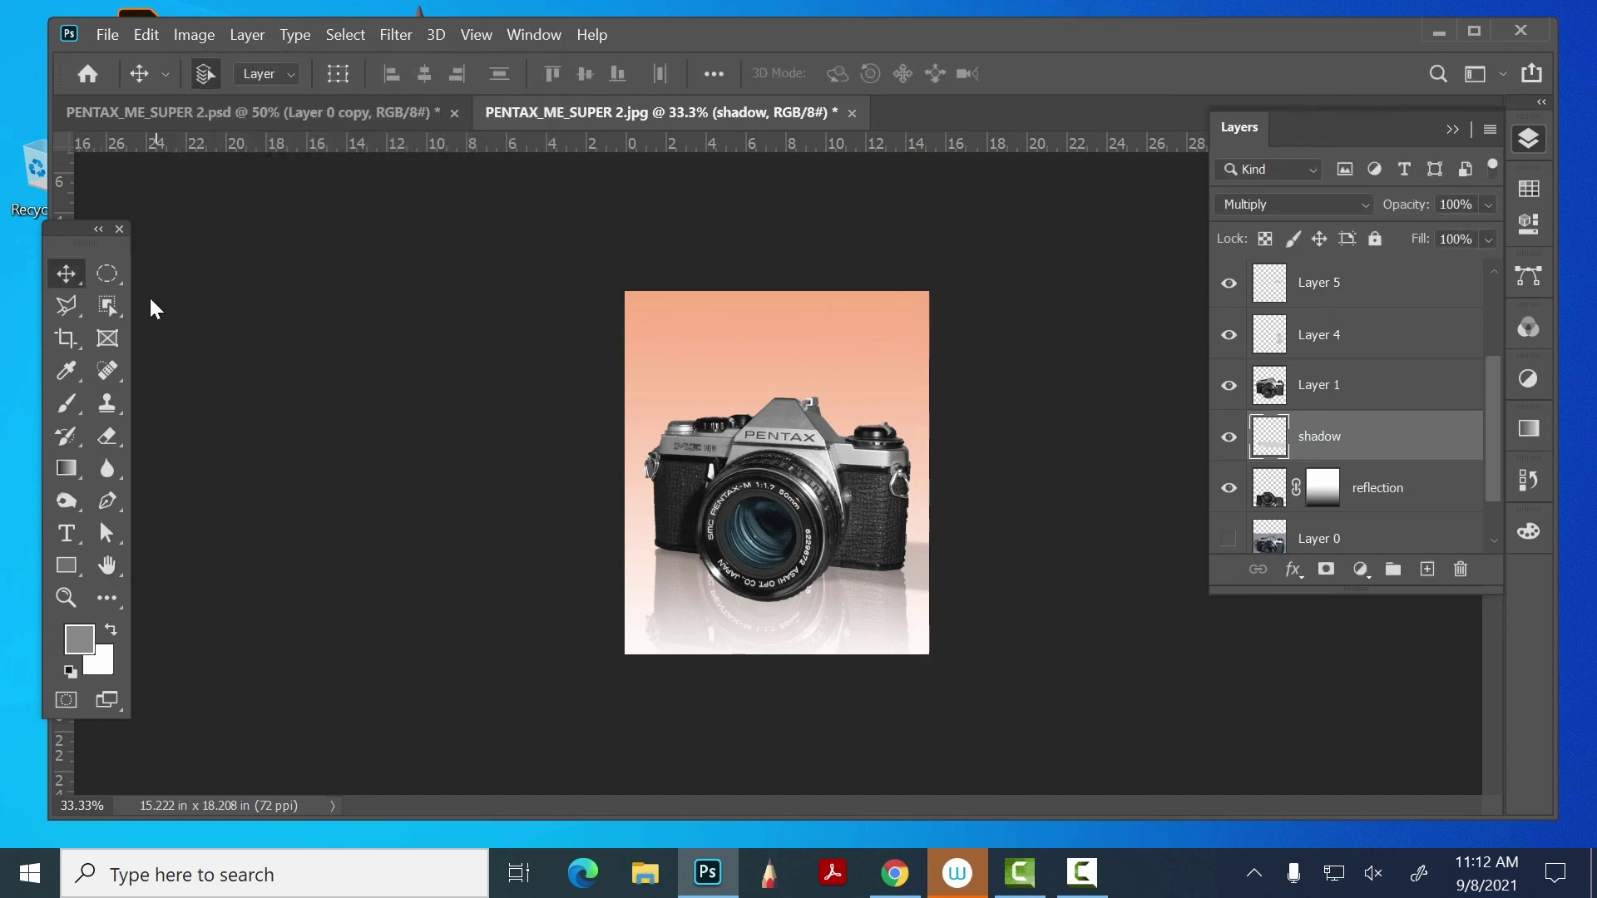
click(557, 349)
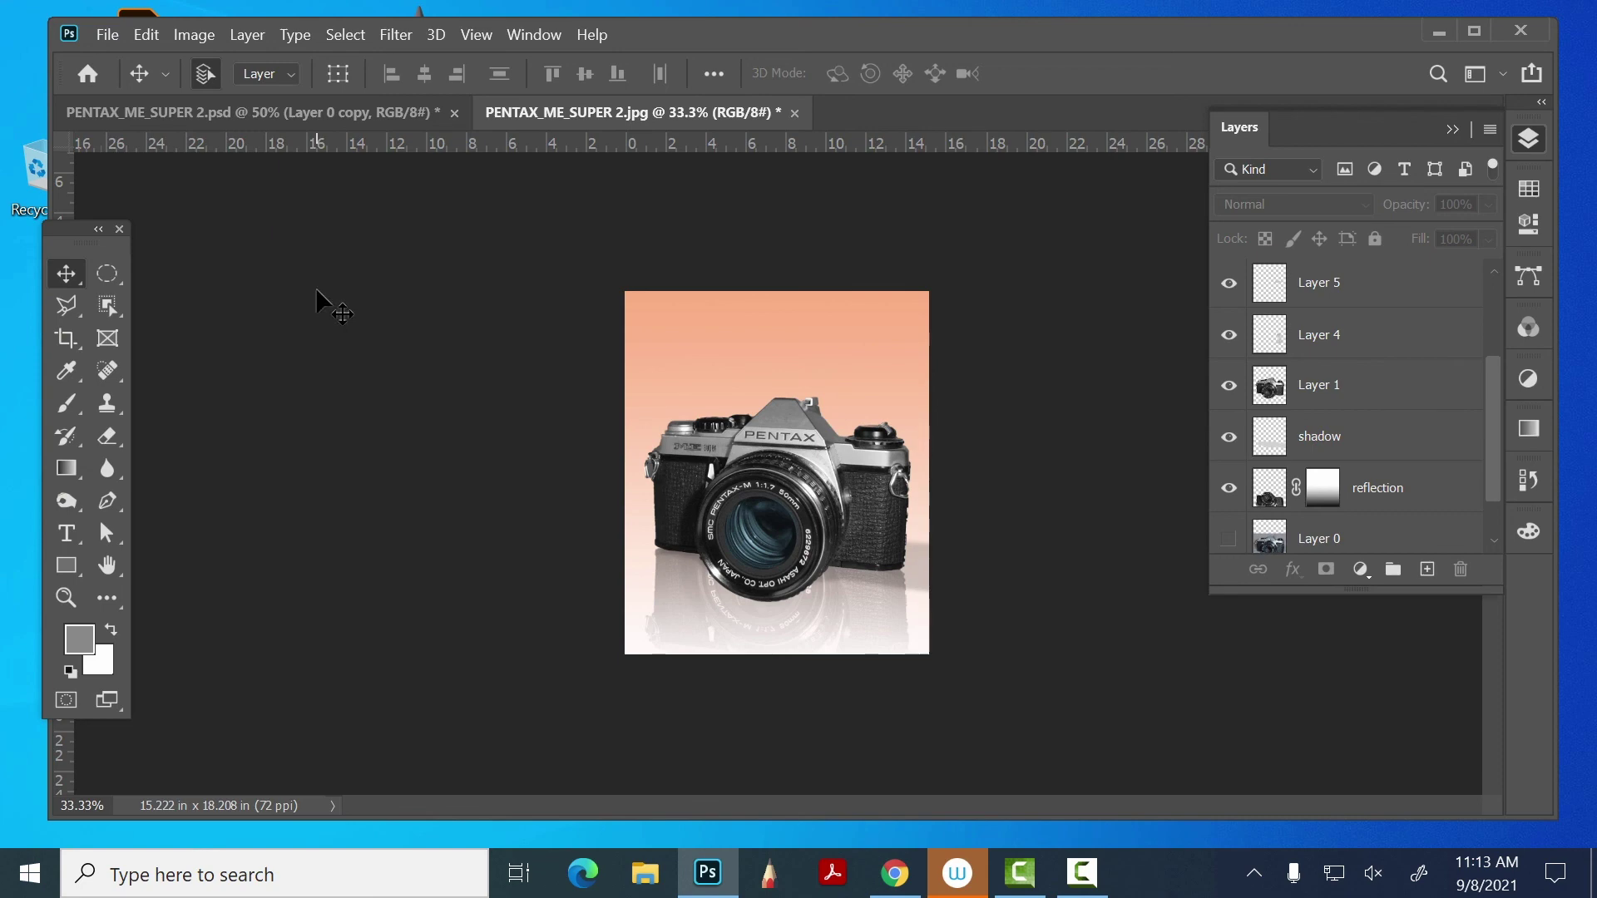
- Try flipping the whole canvas horizontally and undo the flip
click(199, 31)
click(200, 32)
click(188, 34)
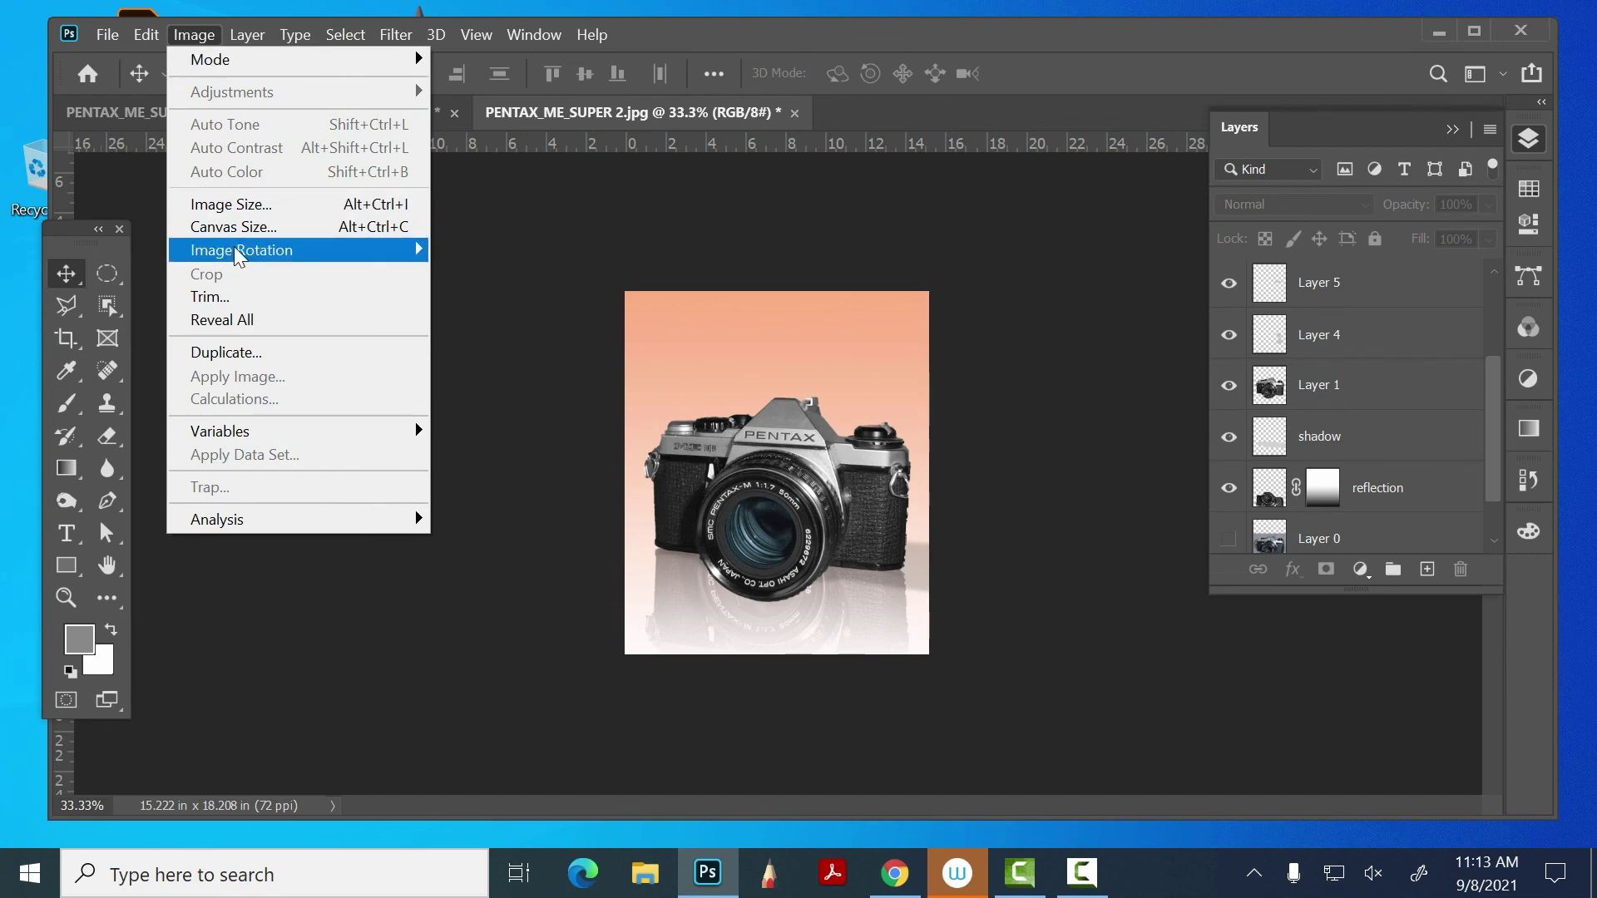
mouse_move(245, 251)
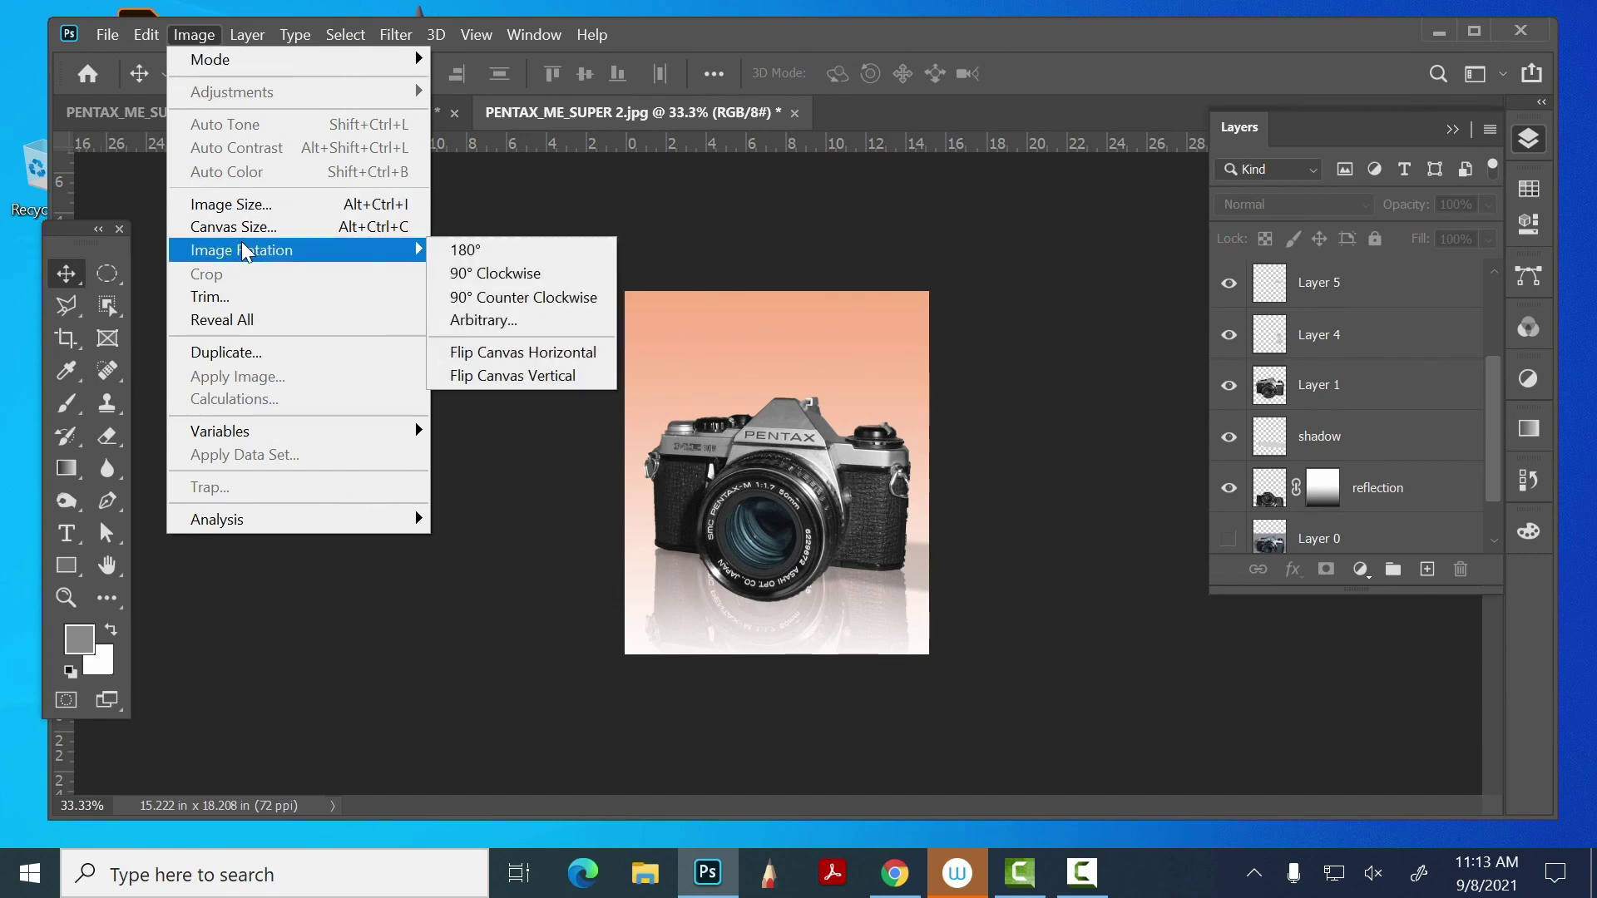
click(541, 352)
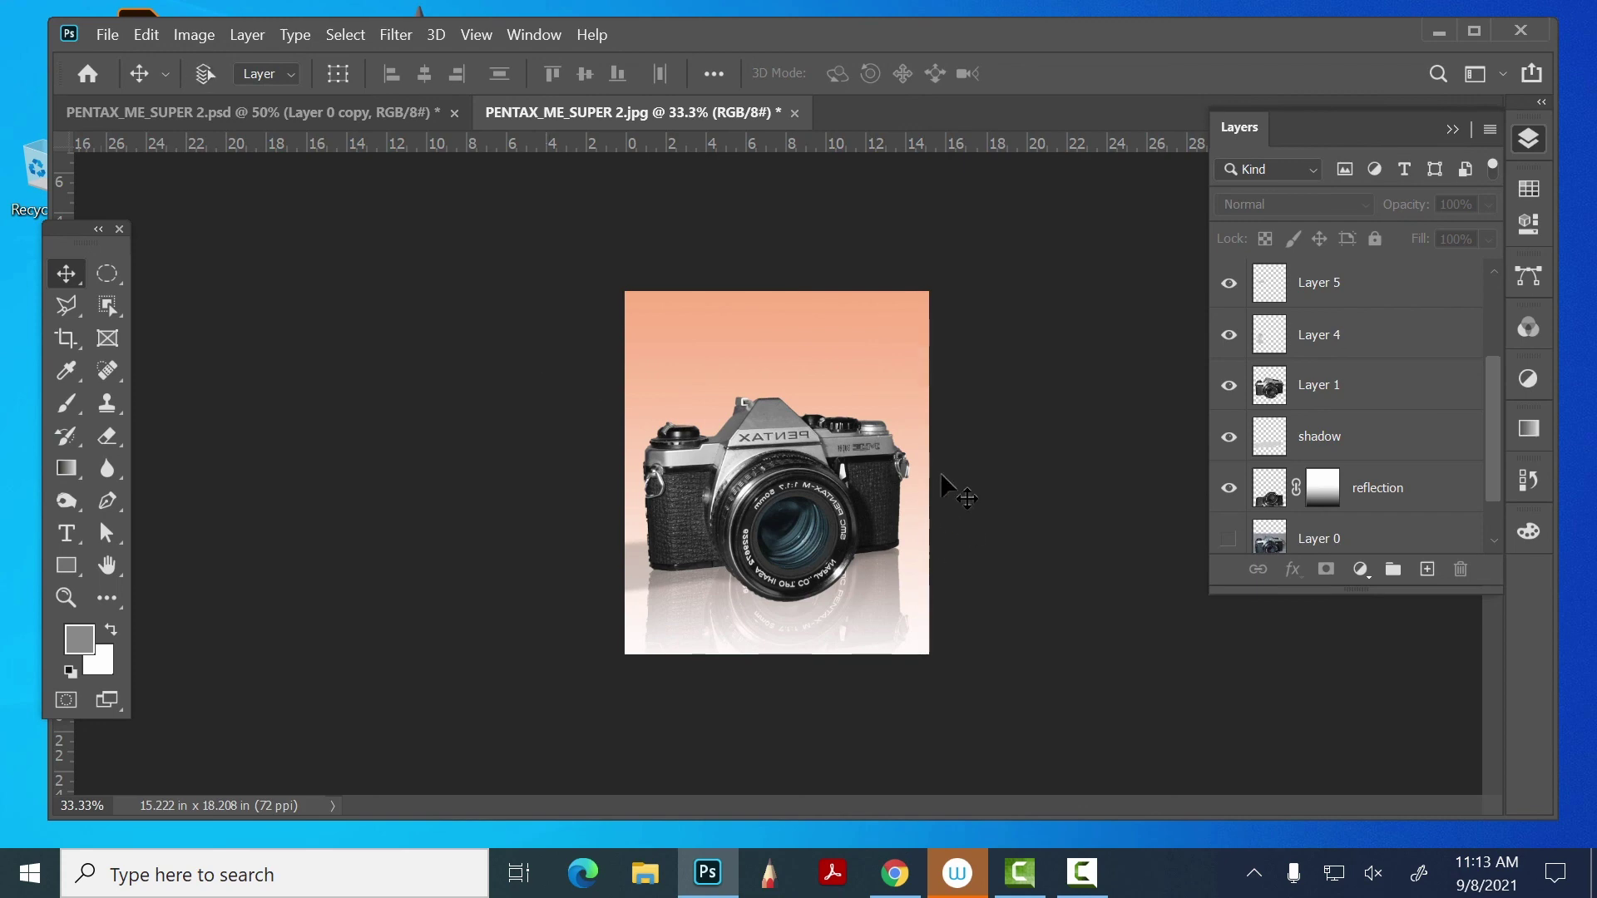
key(ctrl+z)
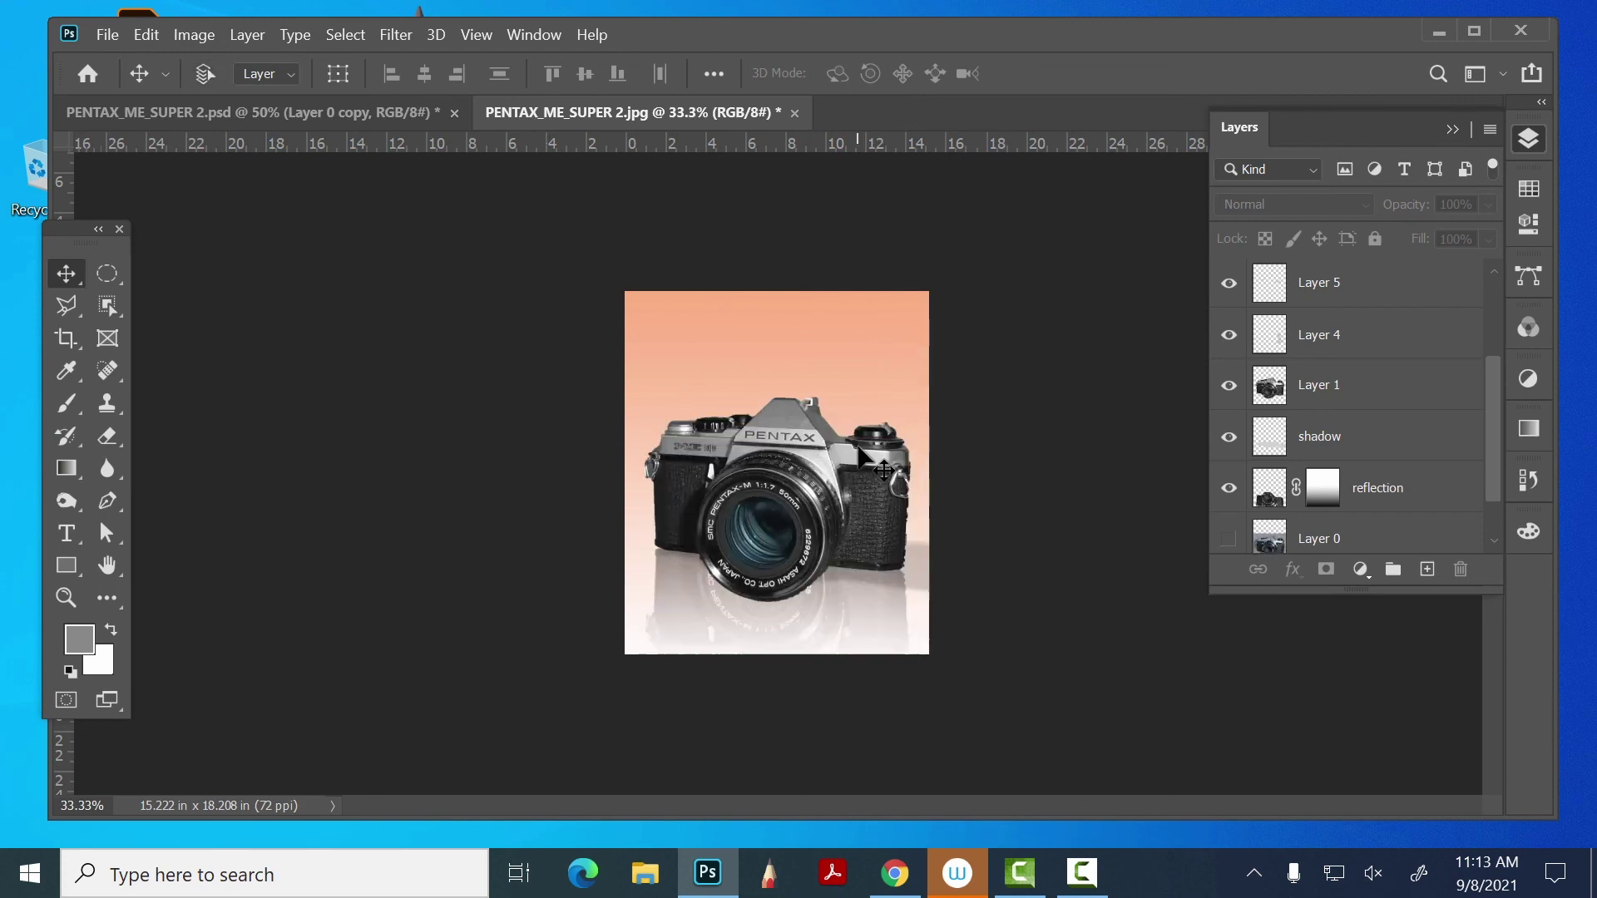
- Try flipping the whole canvas vertically and undo the flip
click(189, 34)
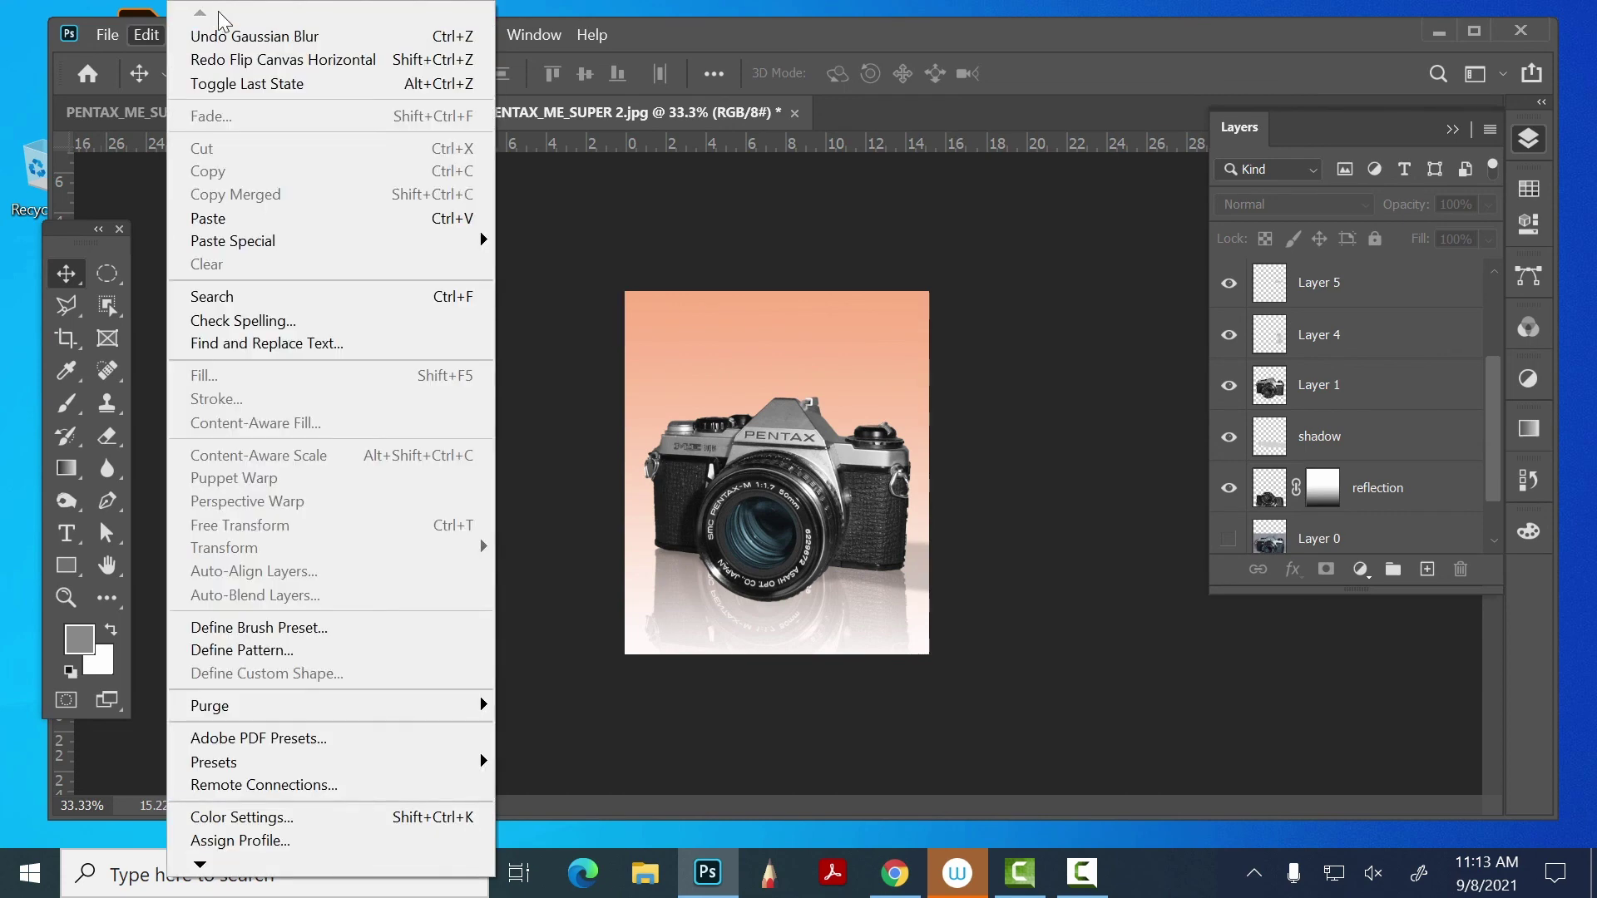
mouse_move(535, 34)
mouse_move(194, 34)
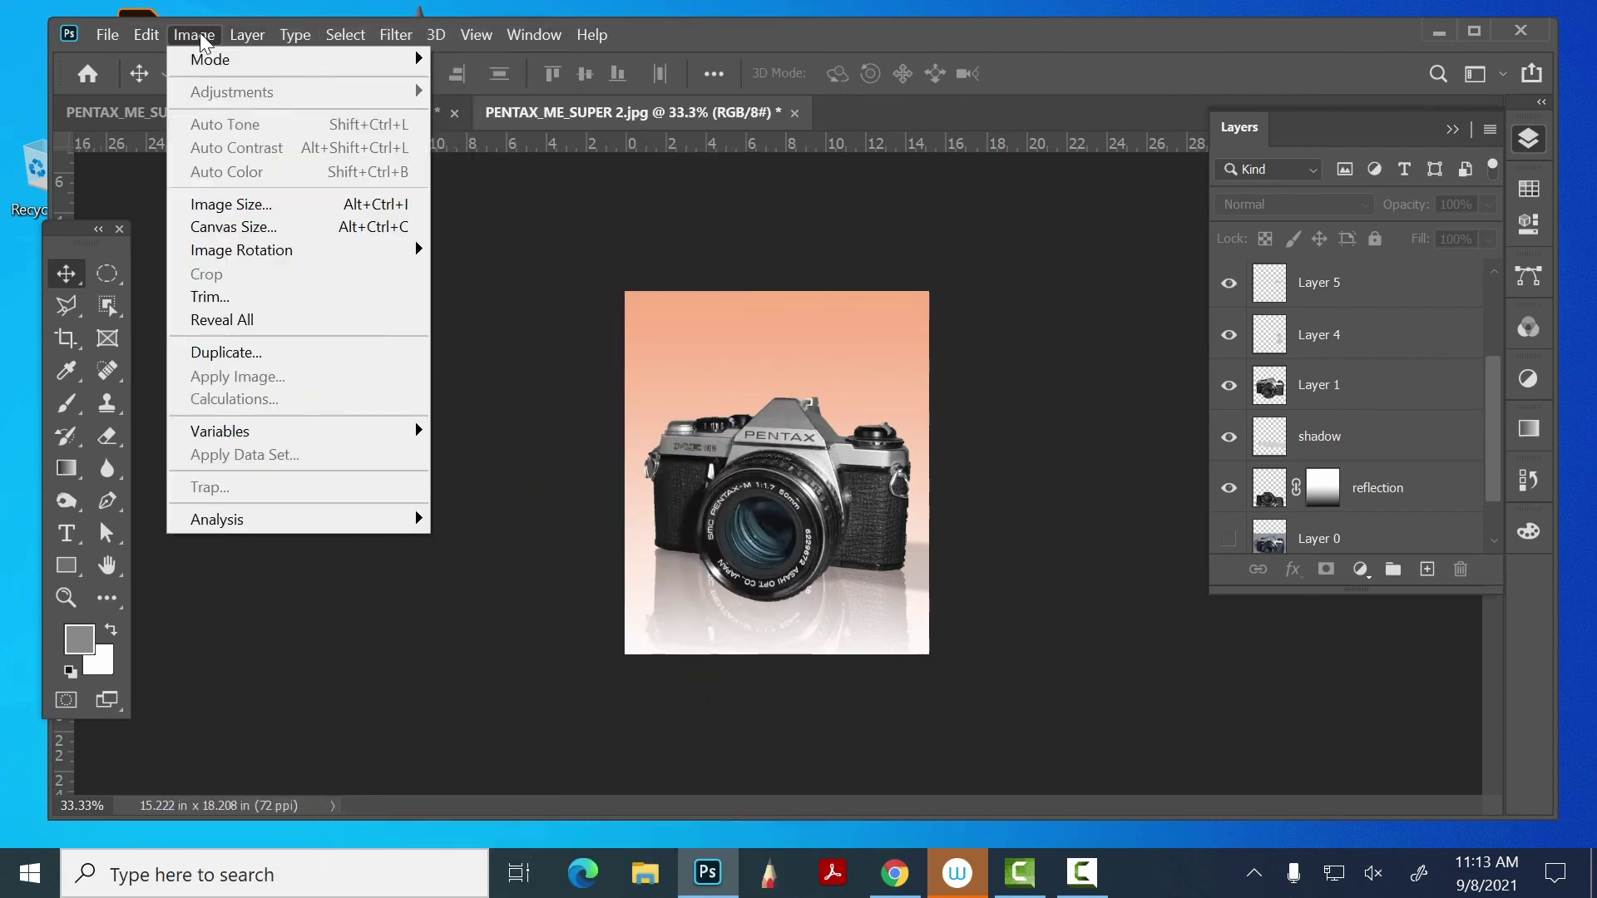
mouse_move(228, 258)
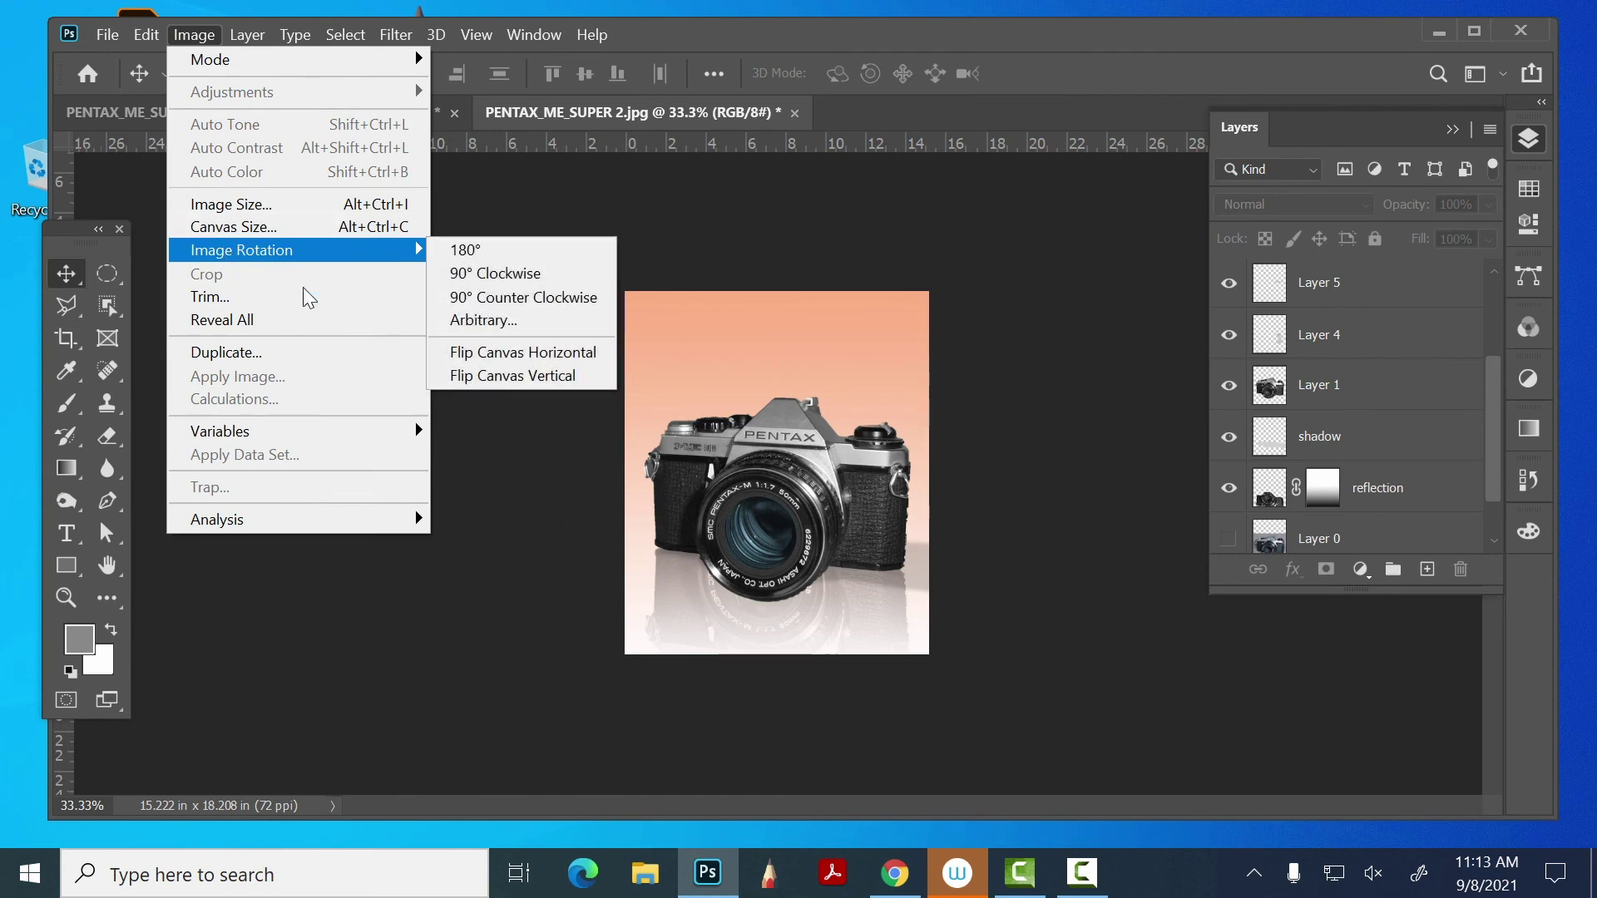
click(572, 375)
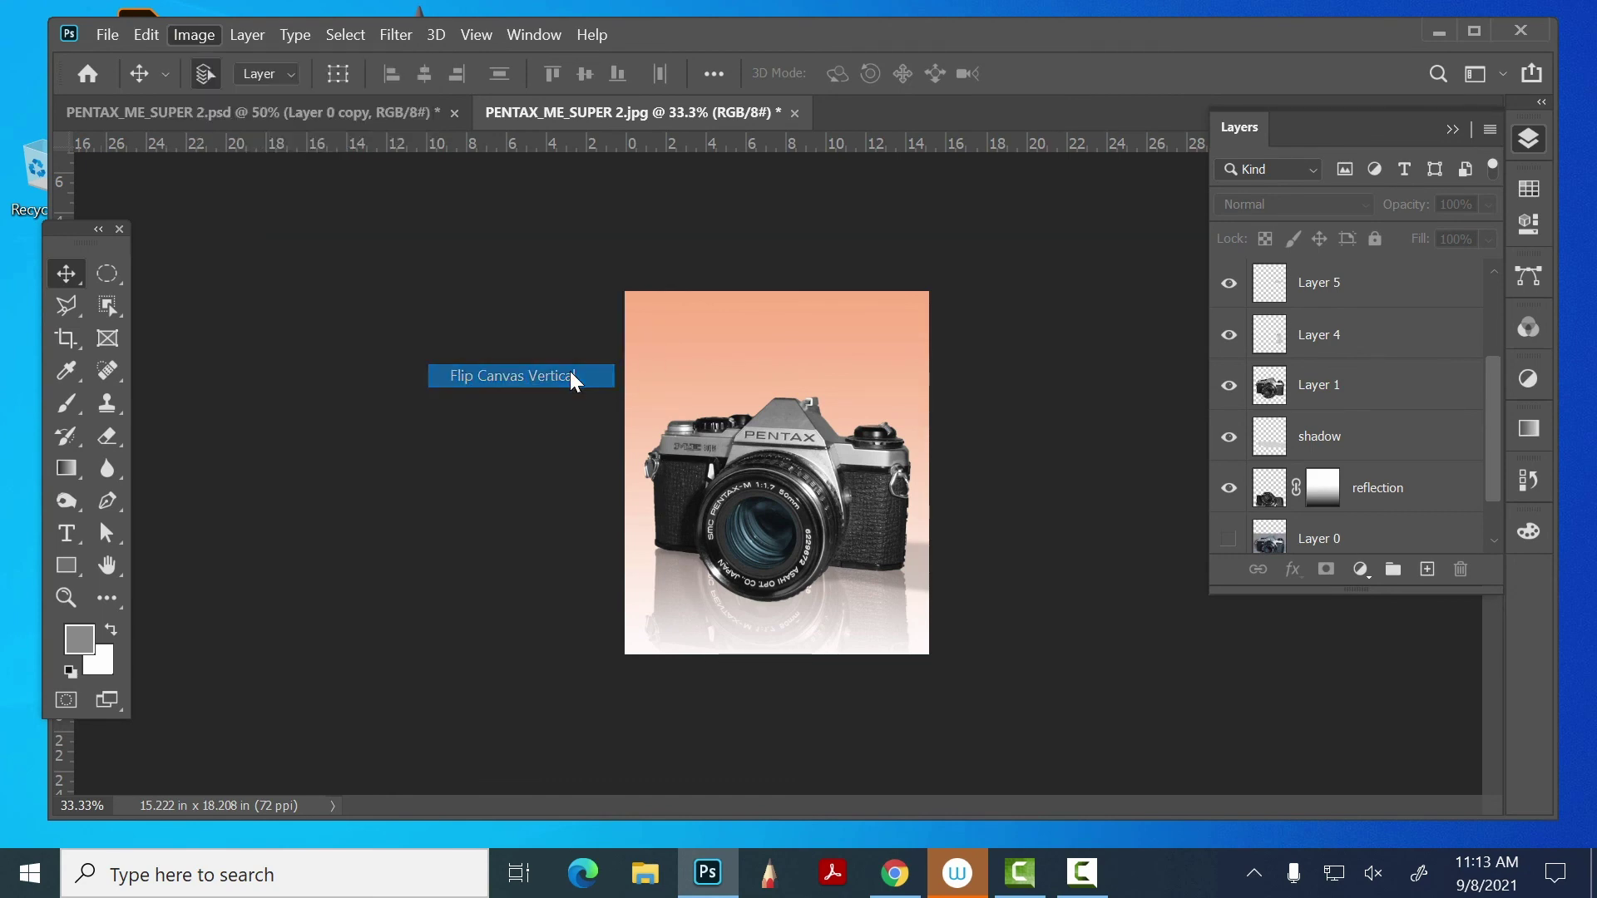
key(ctrl+z)
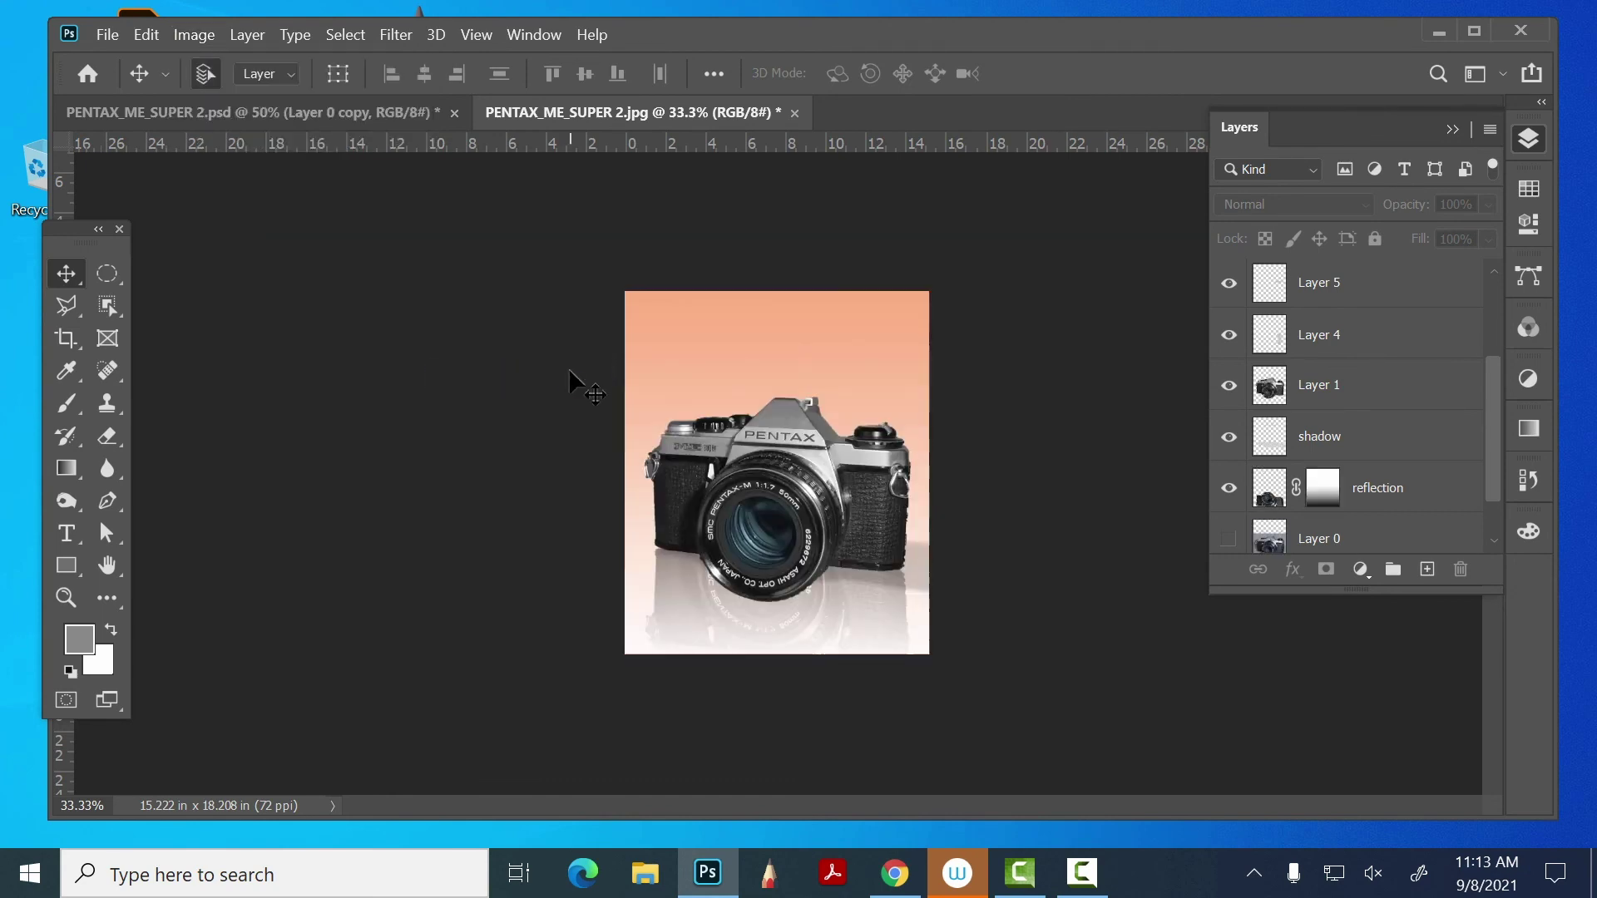
- Try flipping only the camera on Layer 1 vertically with a layer transform, and undo the flip
click(822, 450)
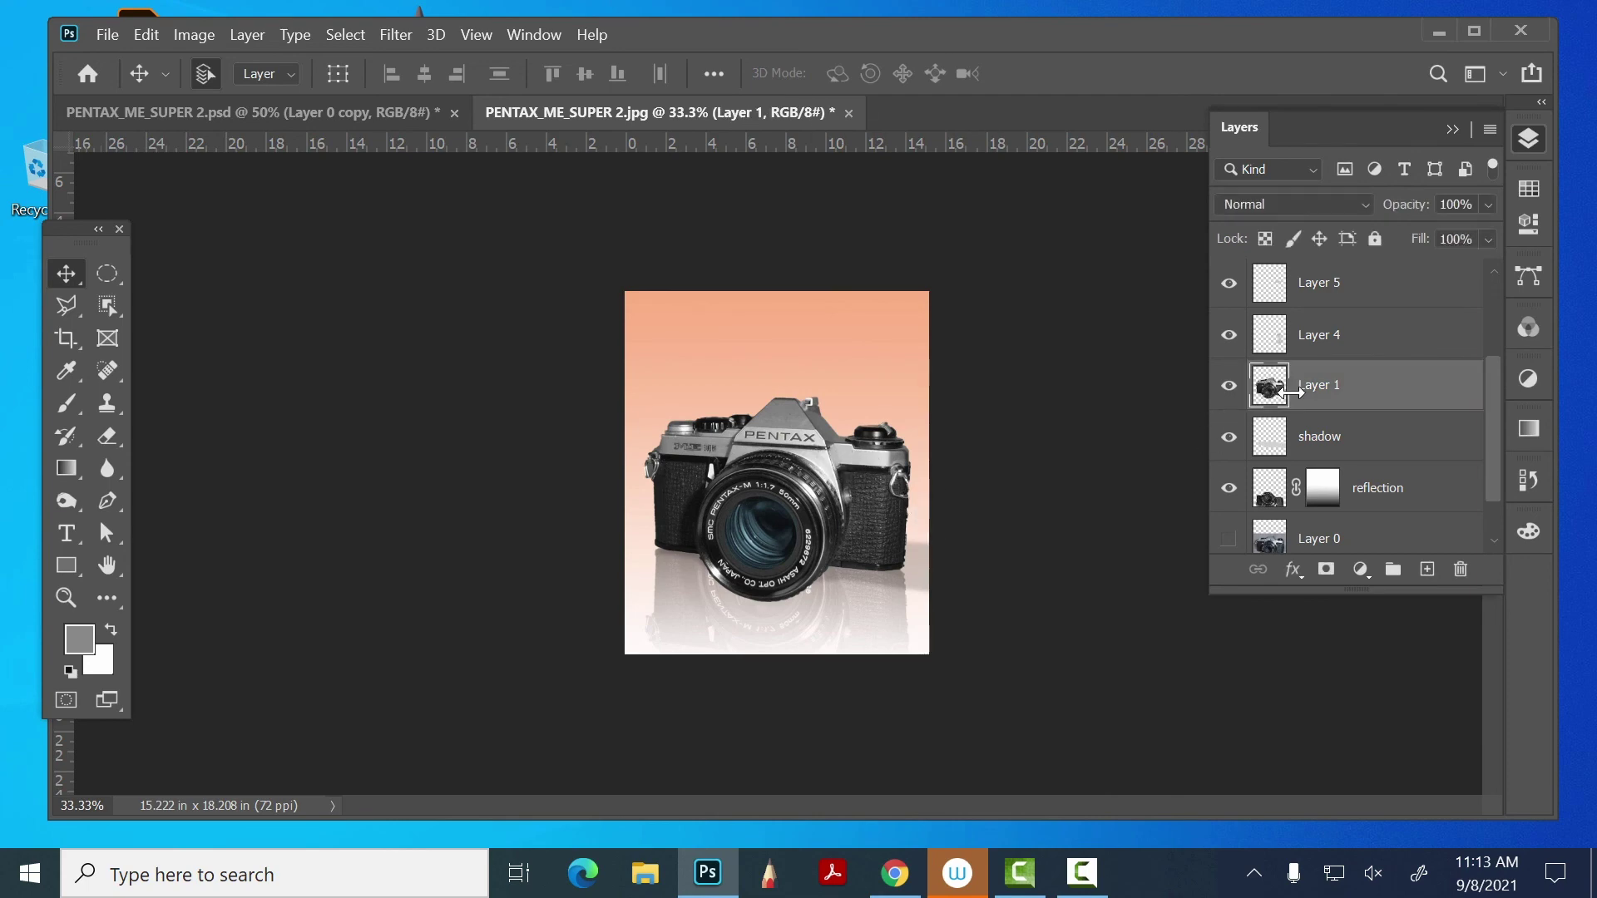
click(146, 34)
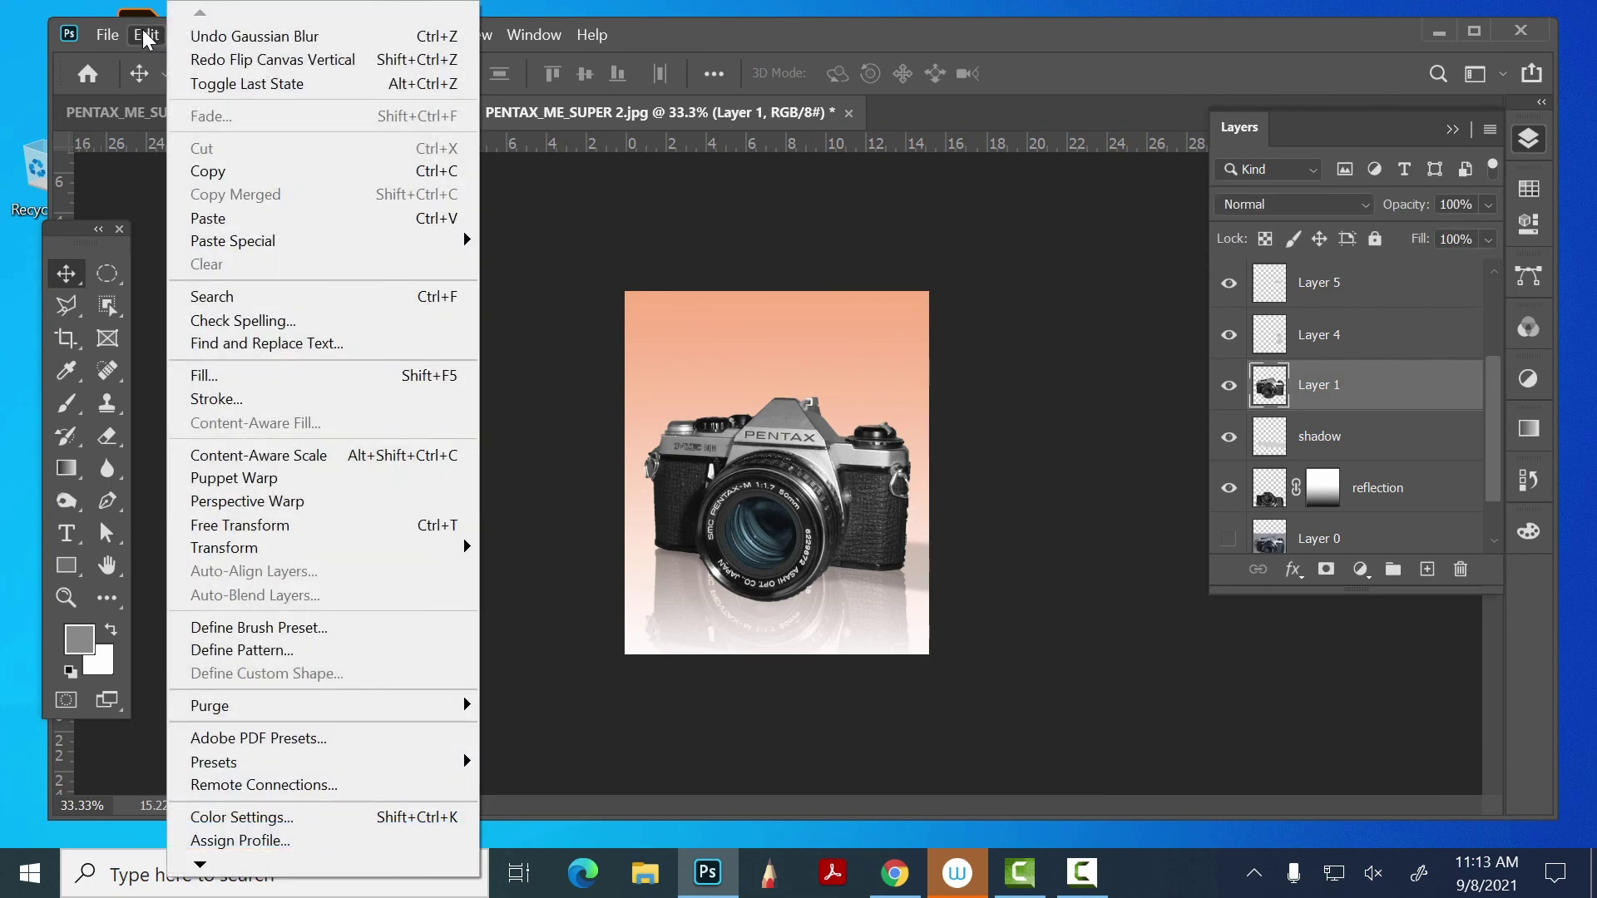
mouse_move(246, 551)
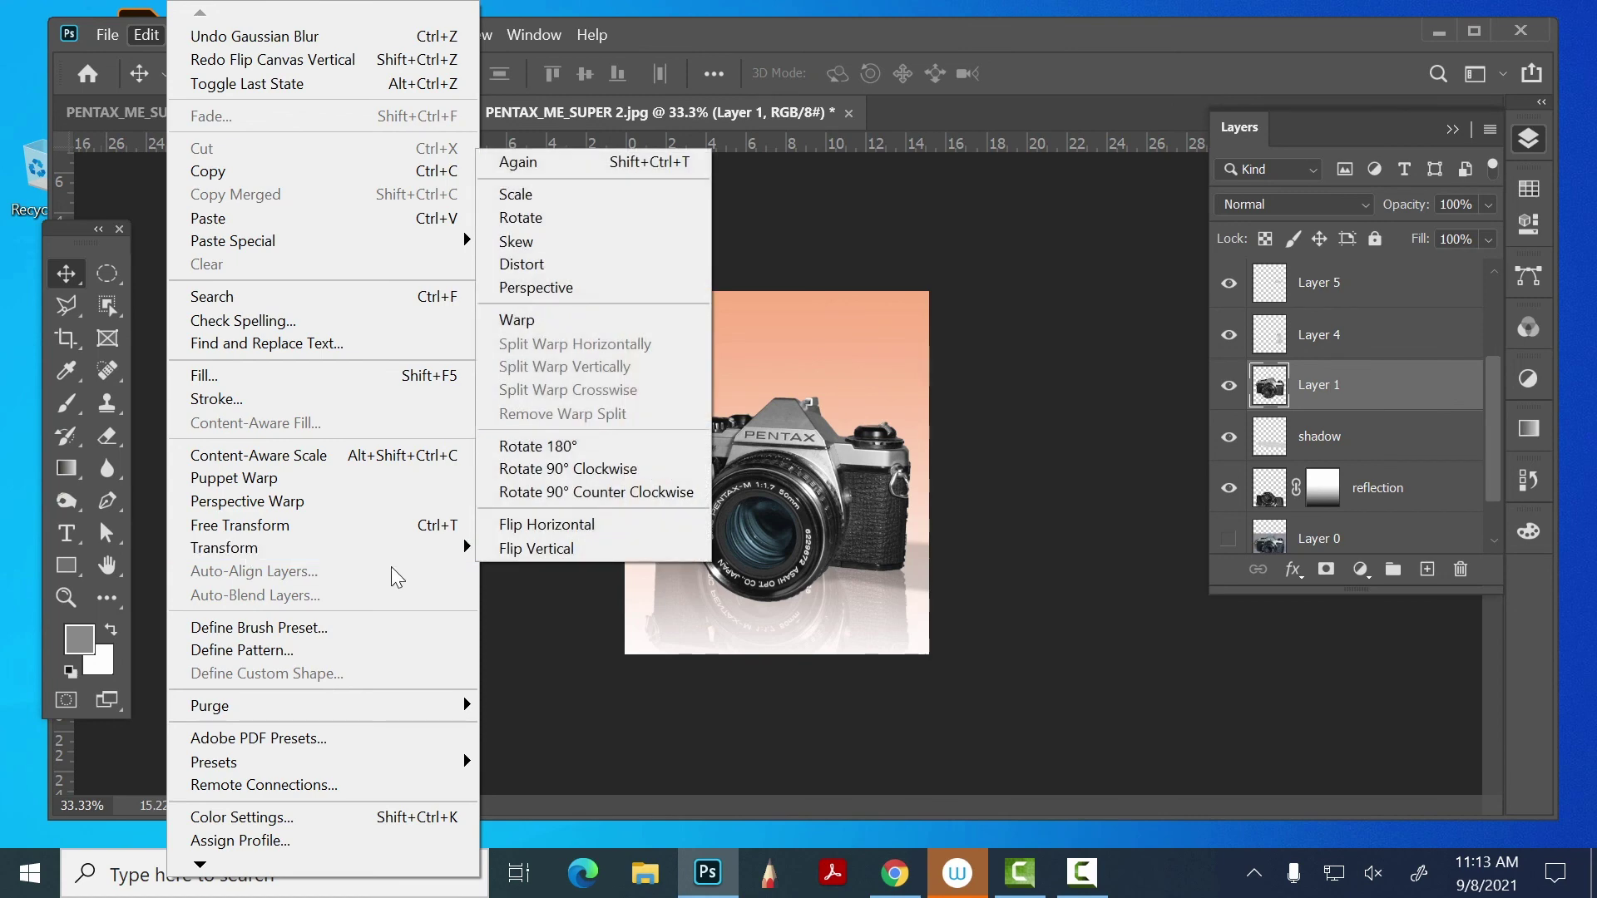
click(551, 549)
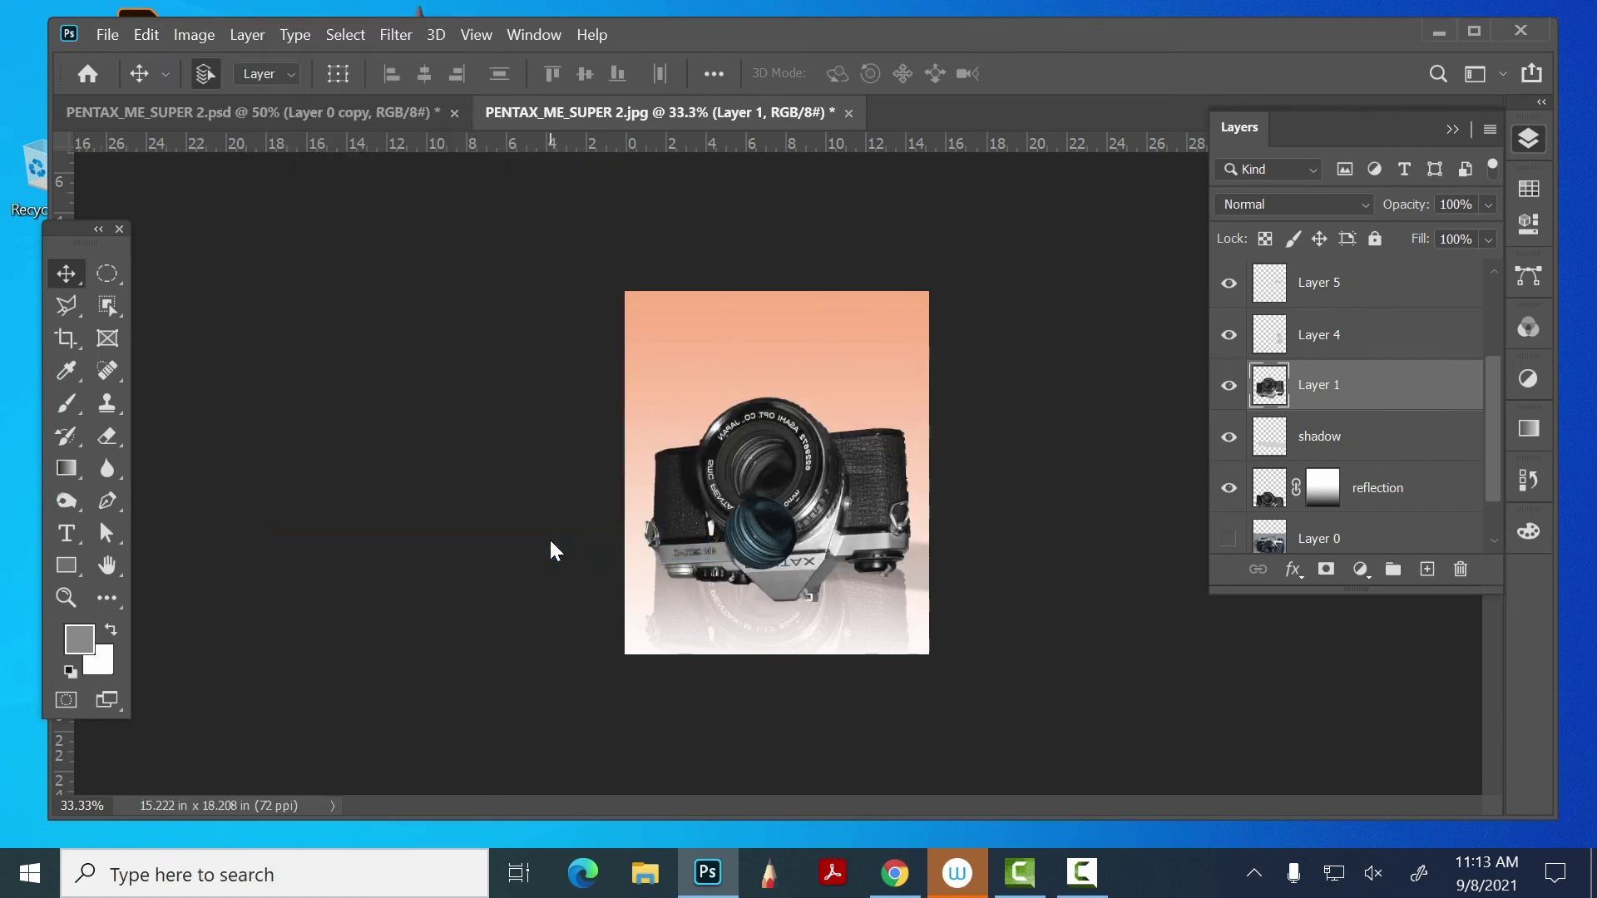
key(ctrl+z)
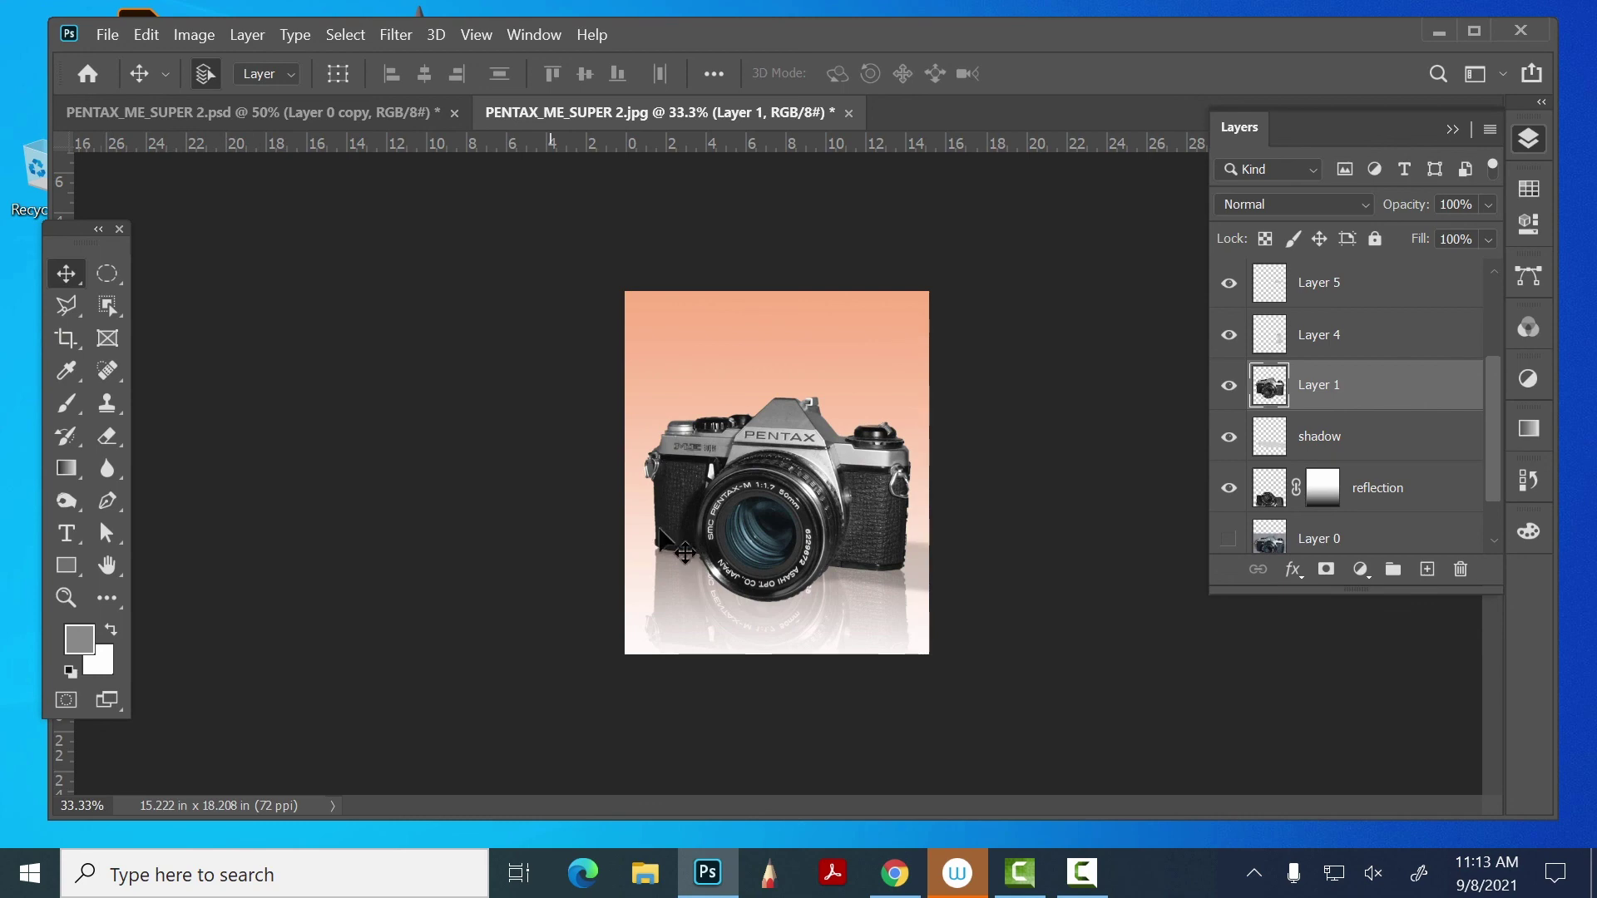
- Flip the whole canvas horizontally, then flip it horizontally a second time to restore the original orientation
click(194, 35)
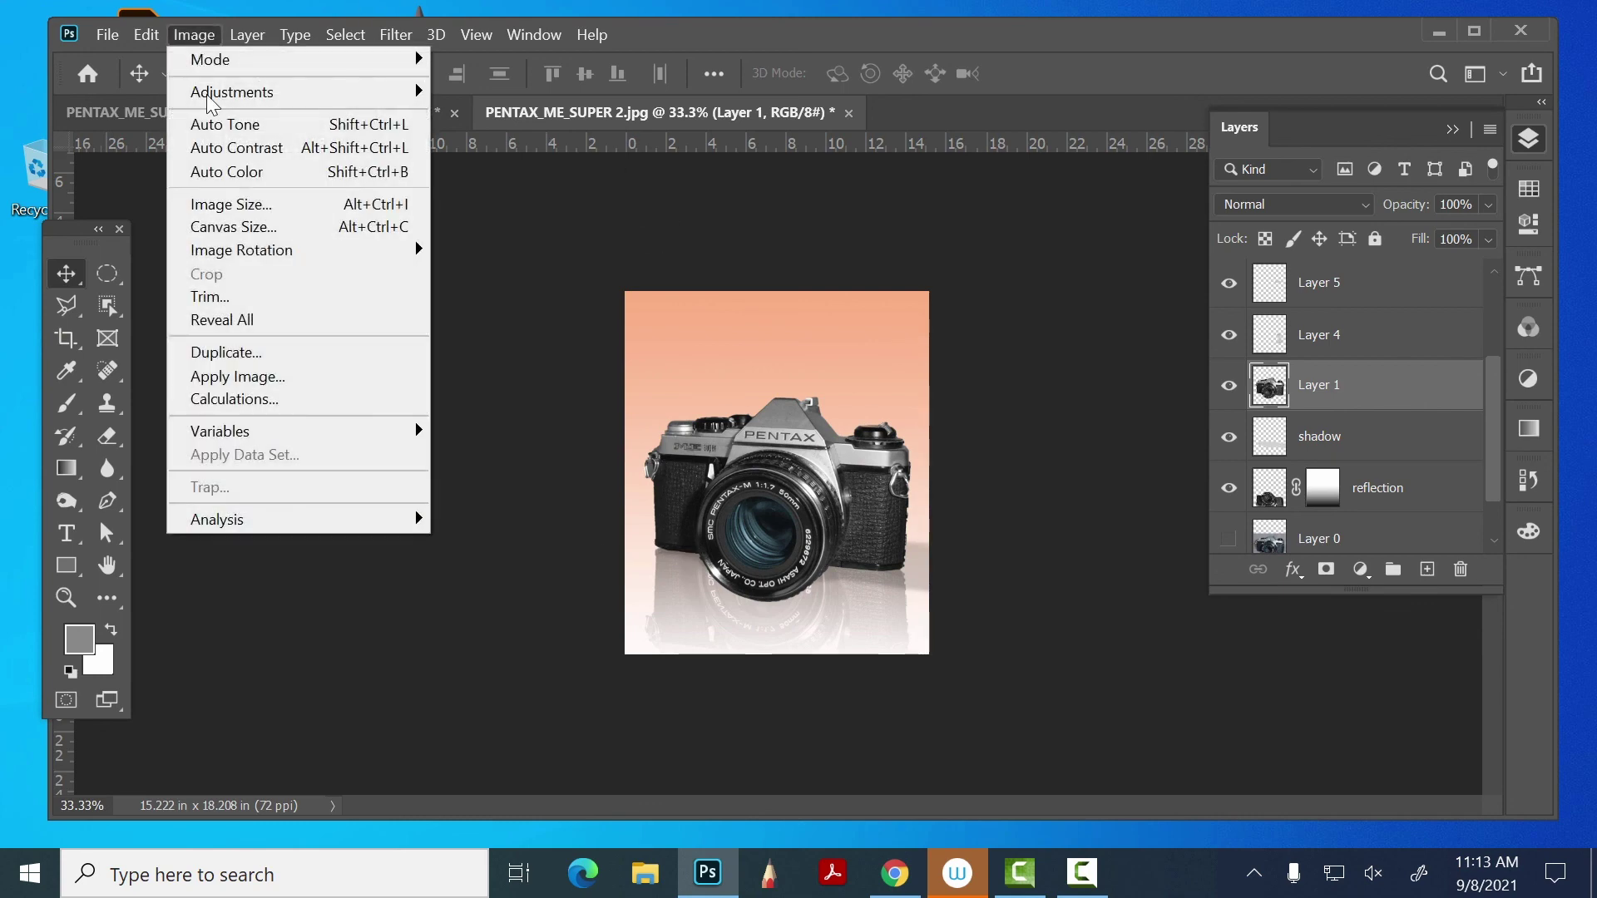
mouse_move(262, 261)
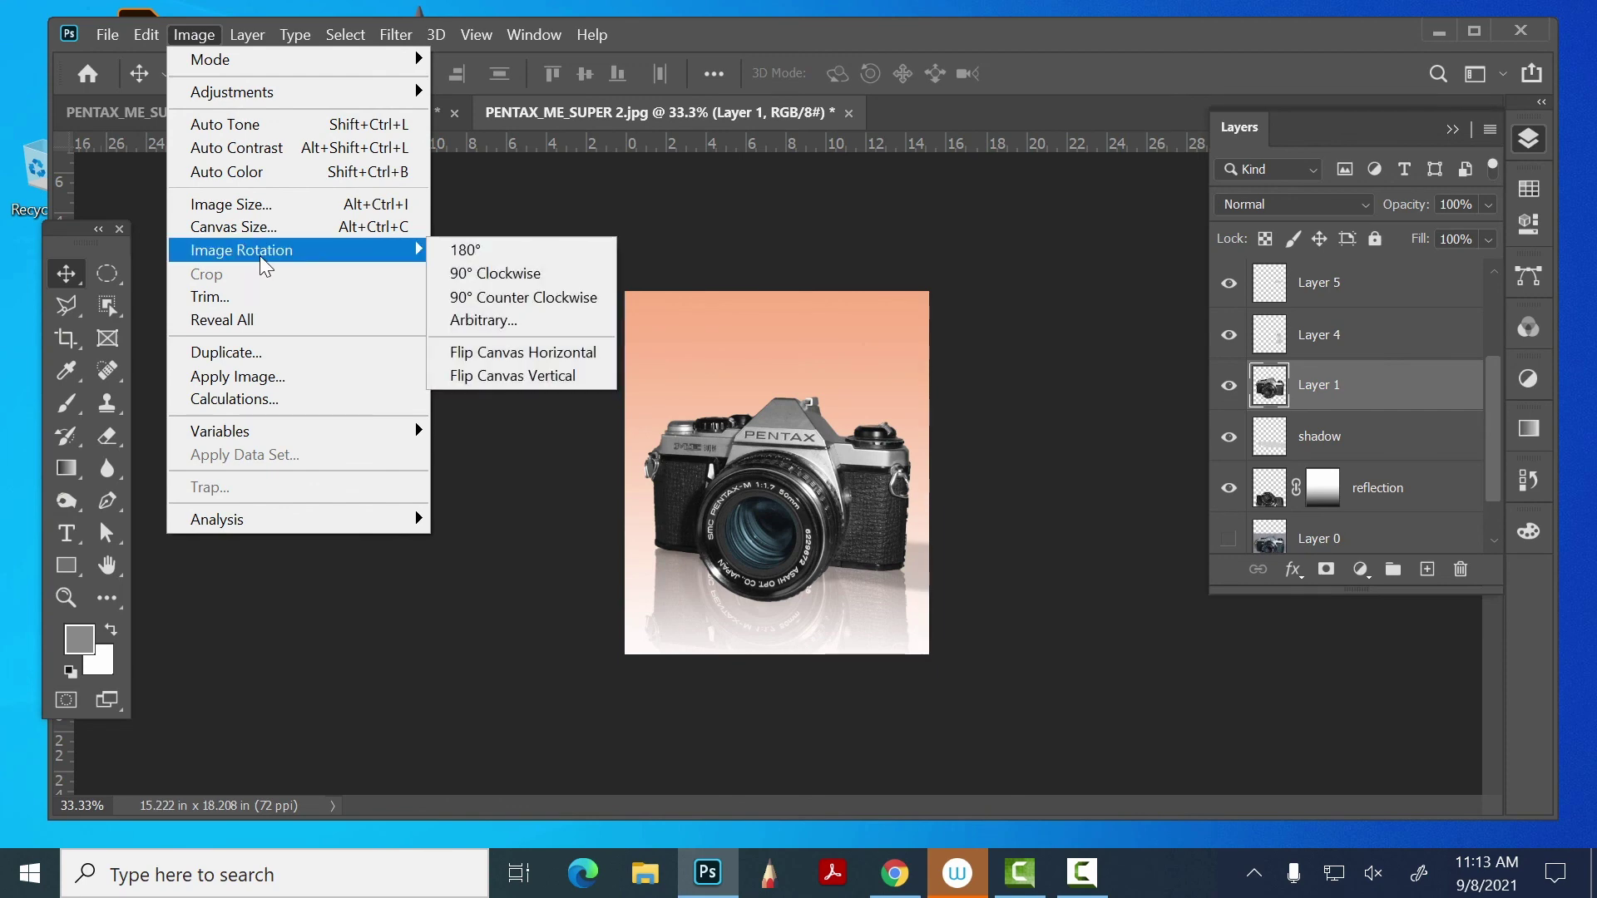
click(543, 353)
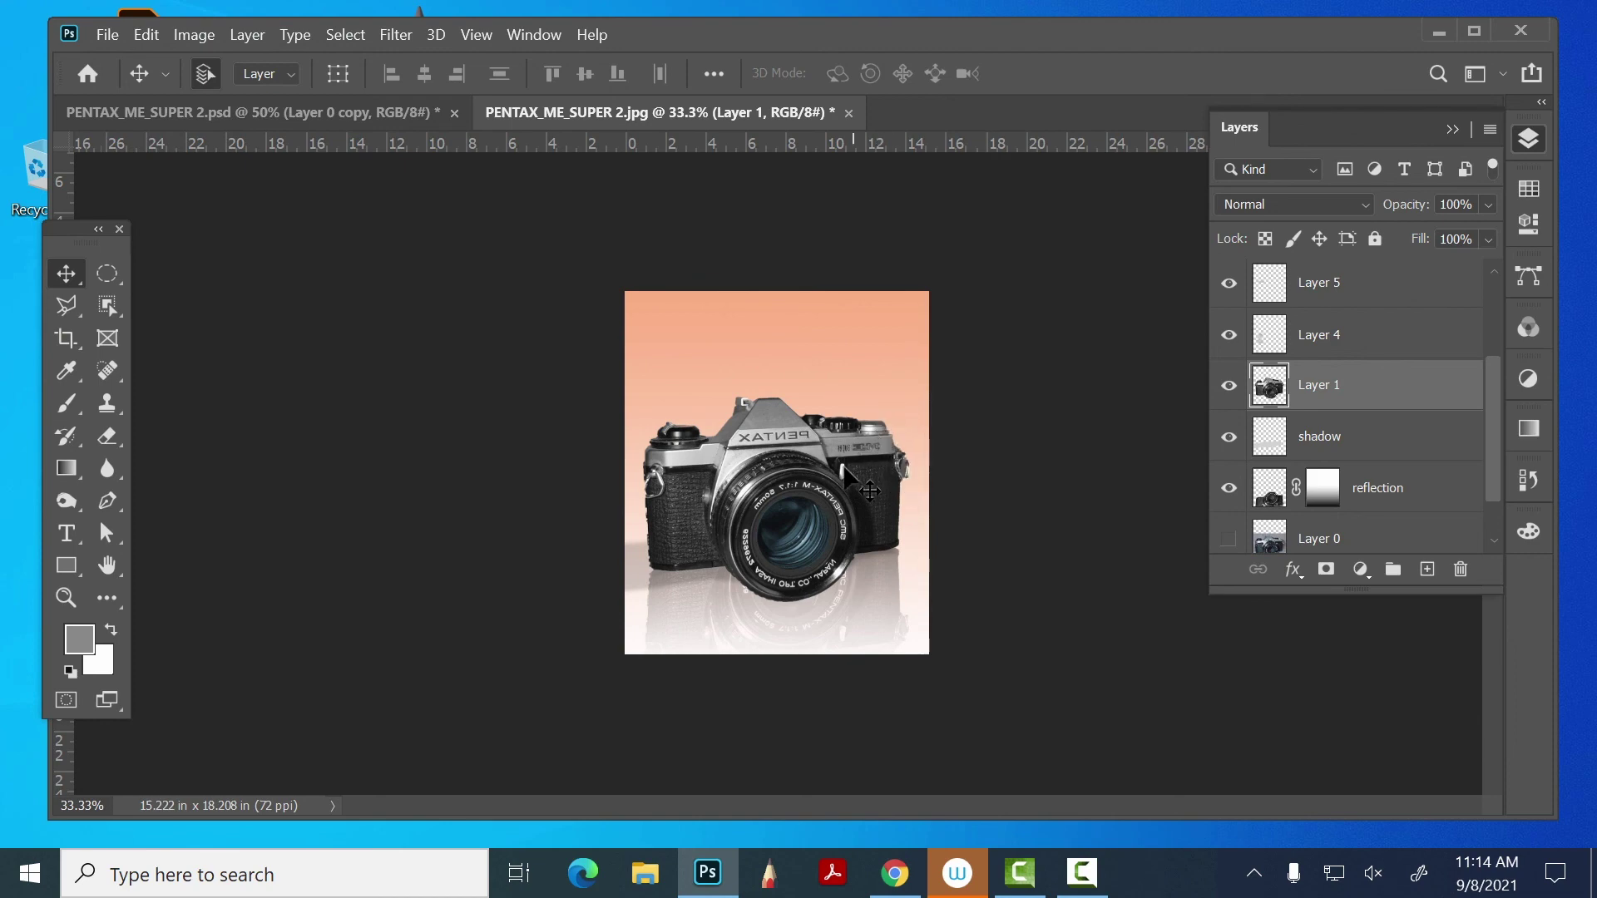
click(193, 34)
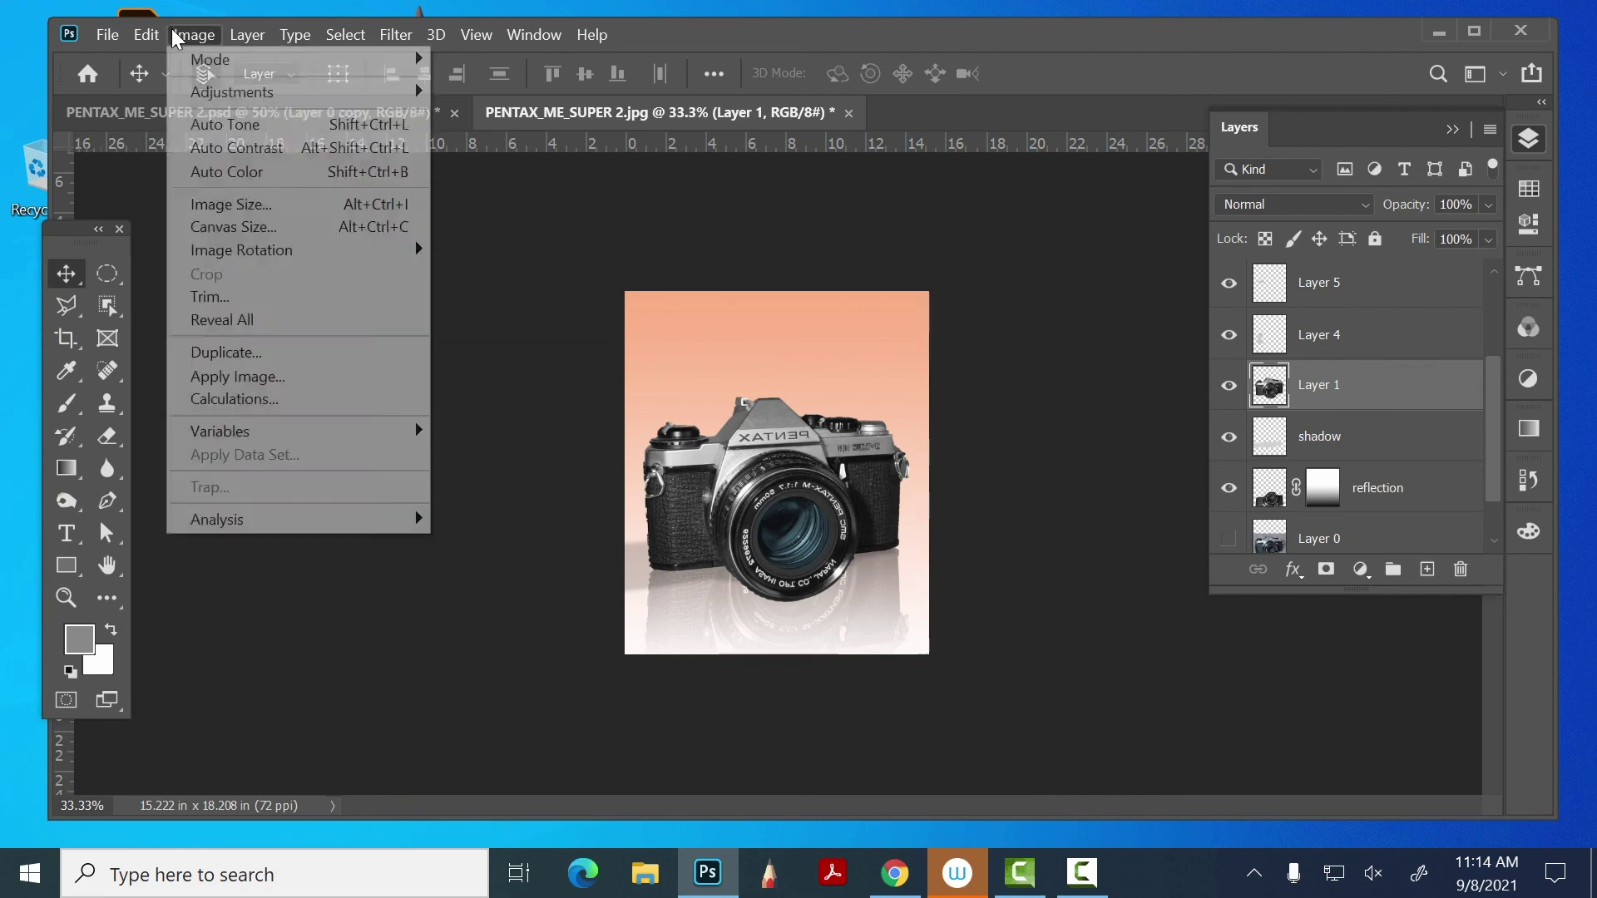
mouse_move(246, 249)
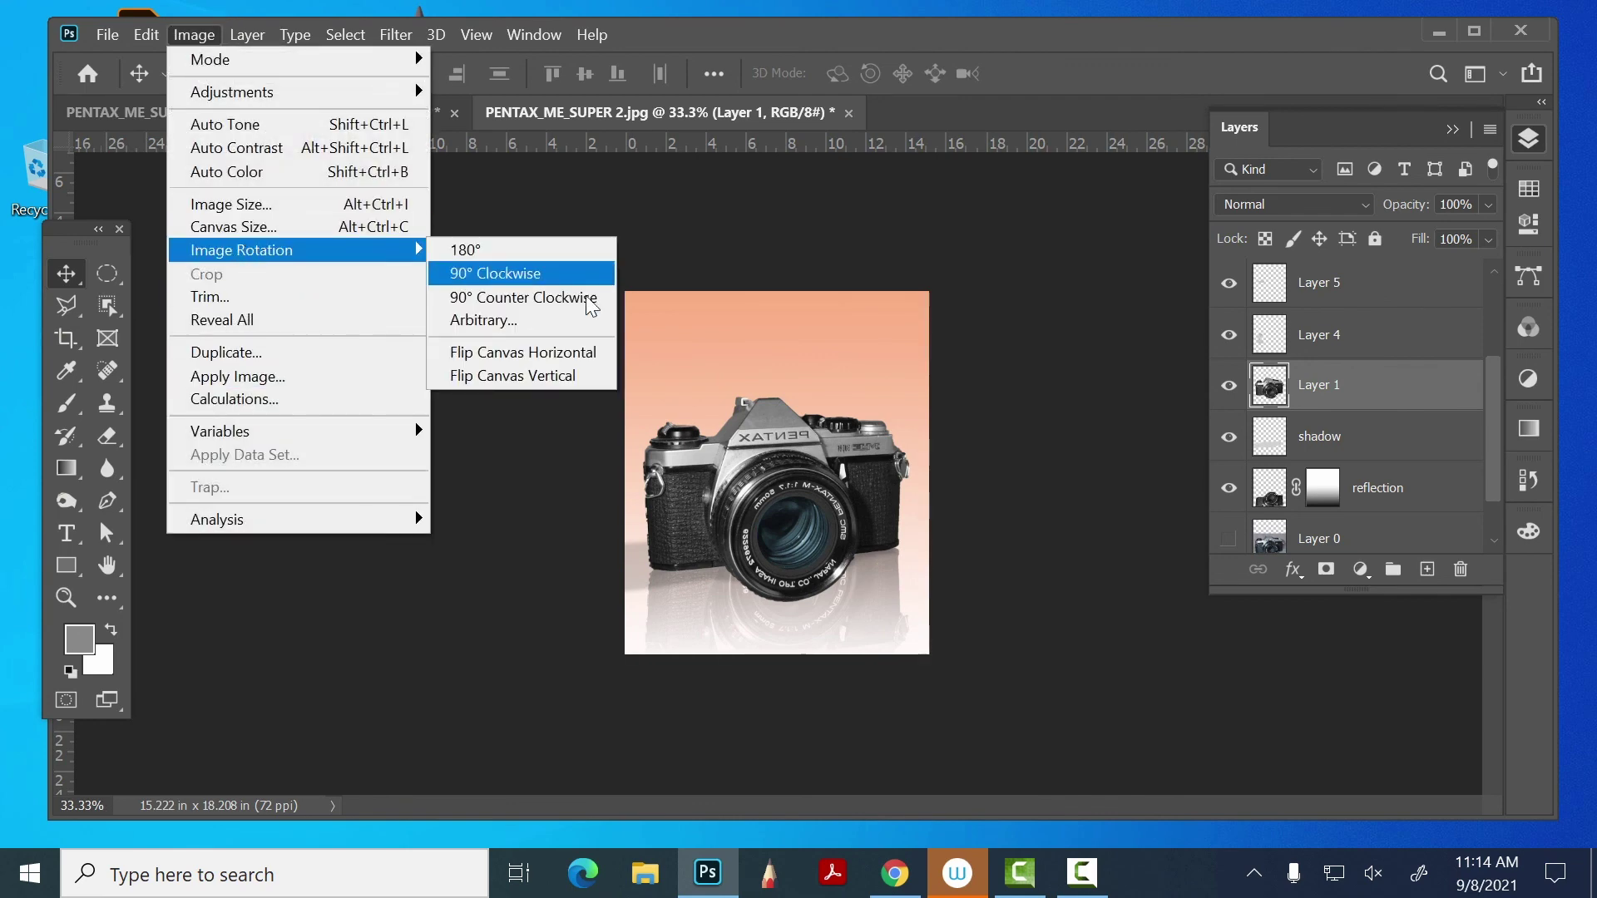
click(566, 351)
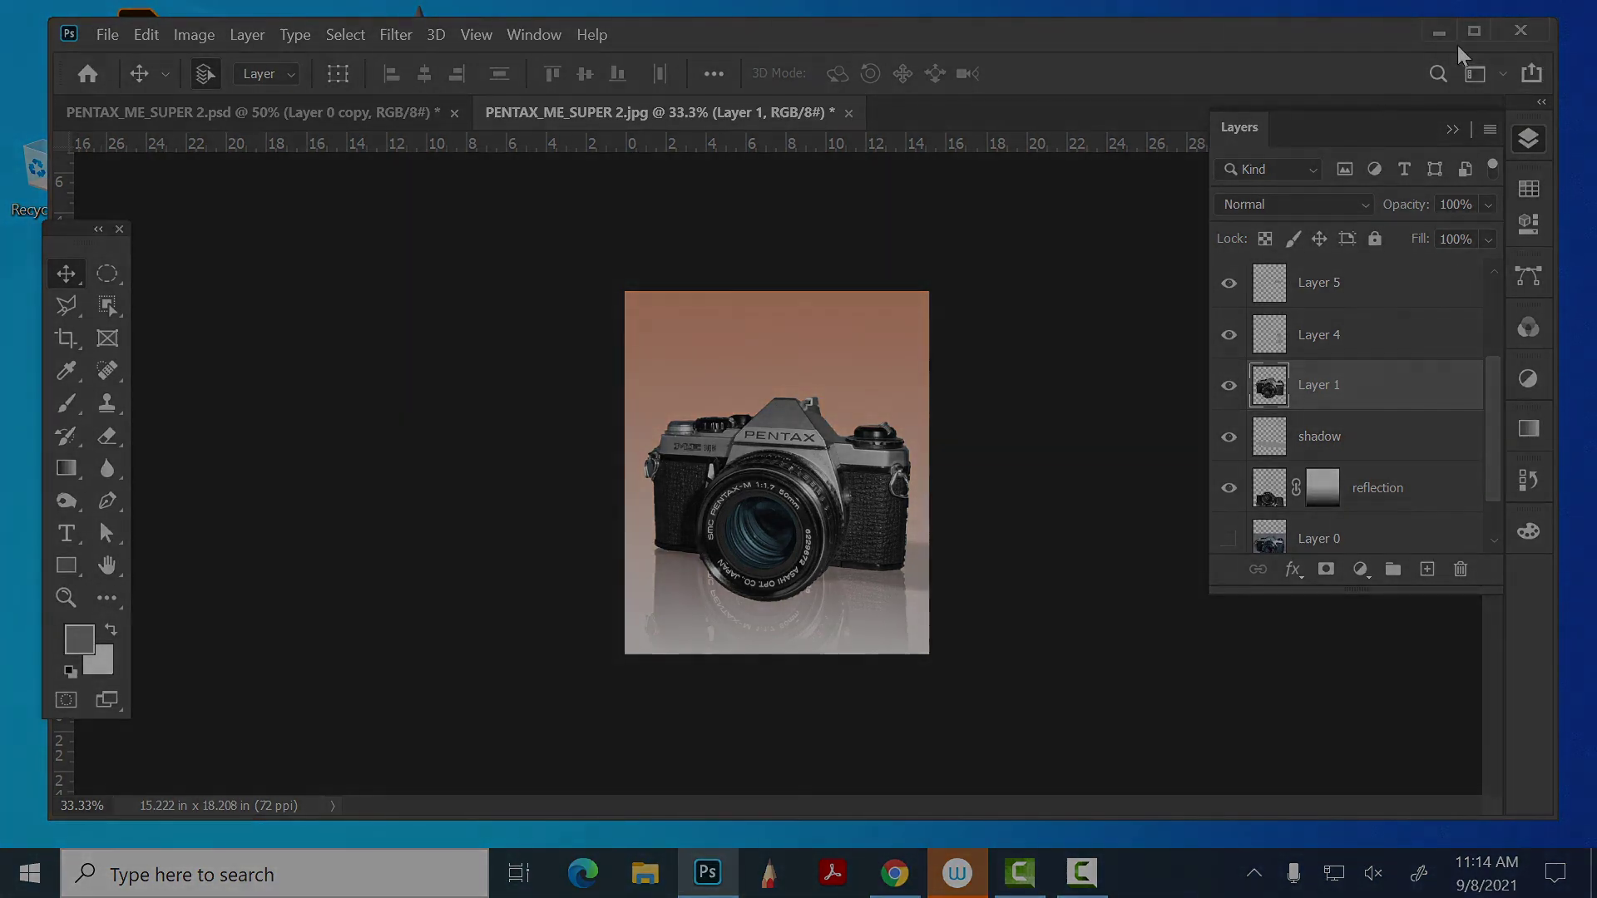
click(1374, 873)
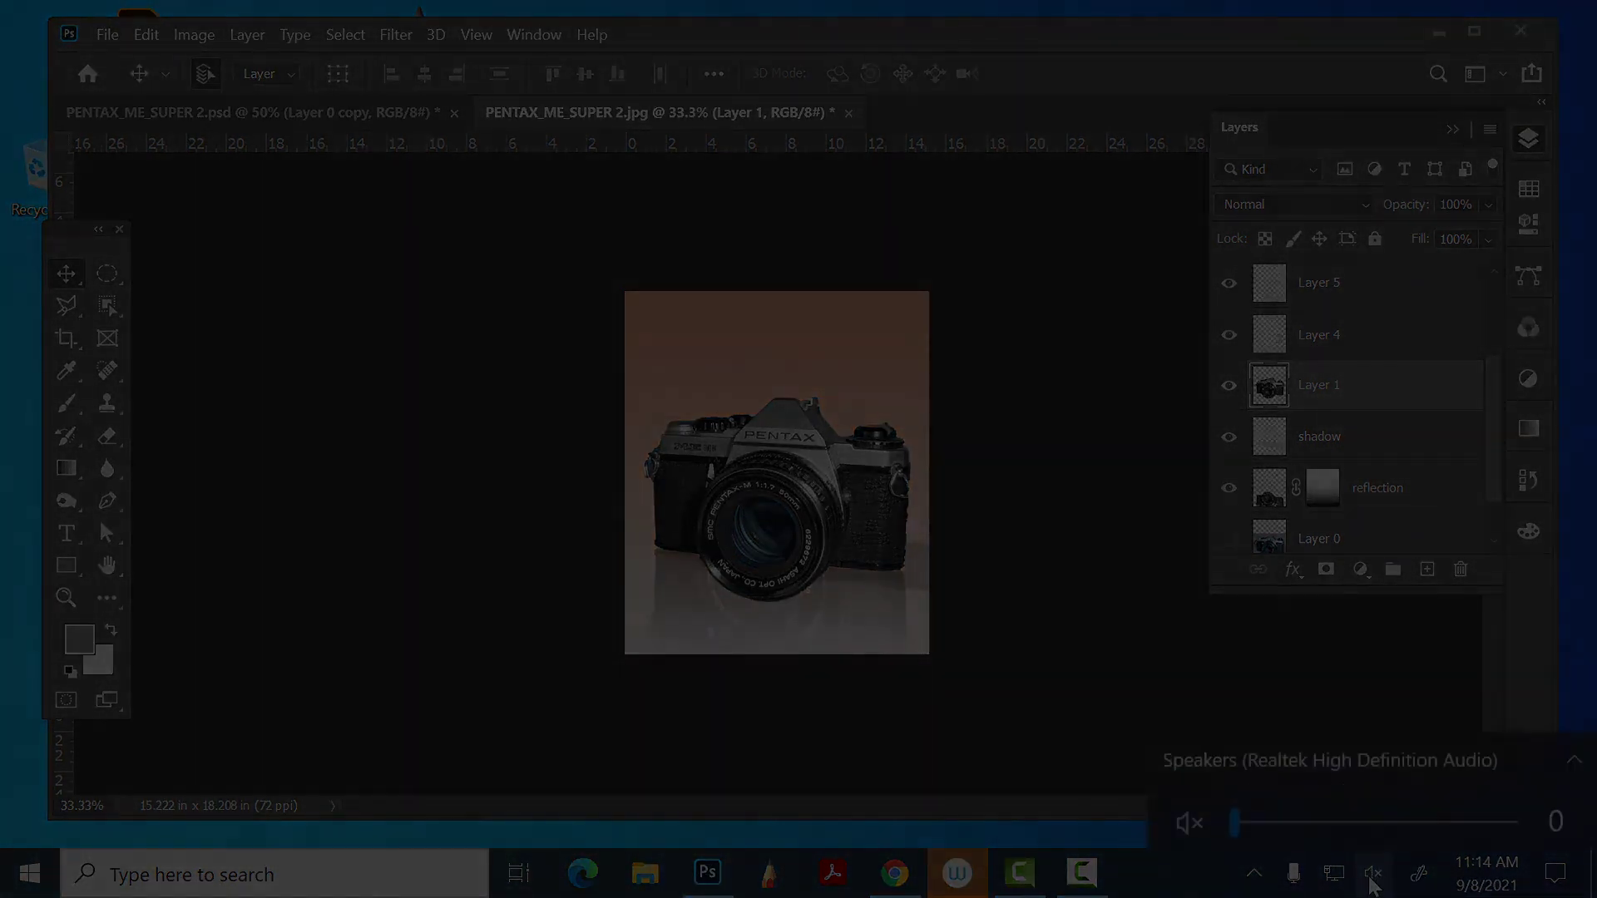